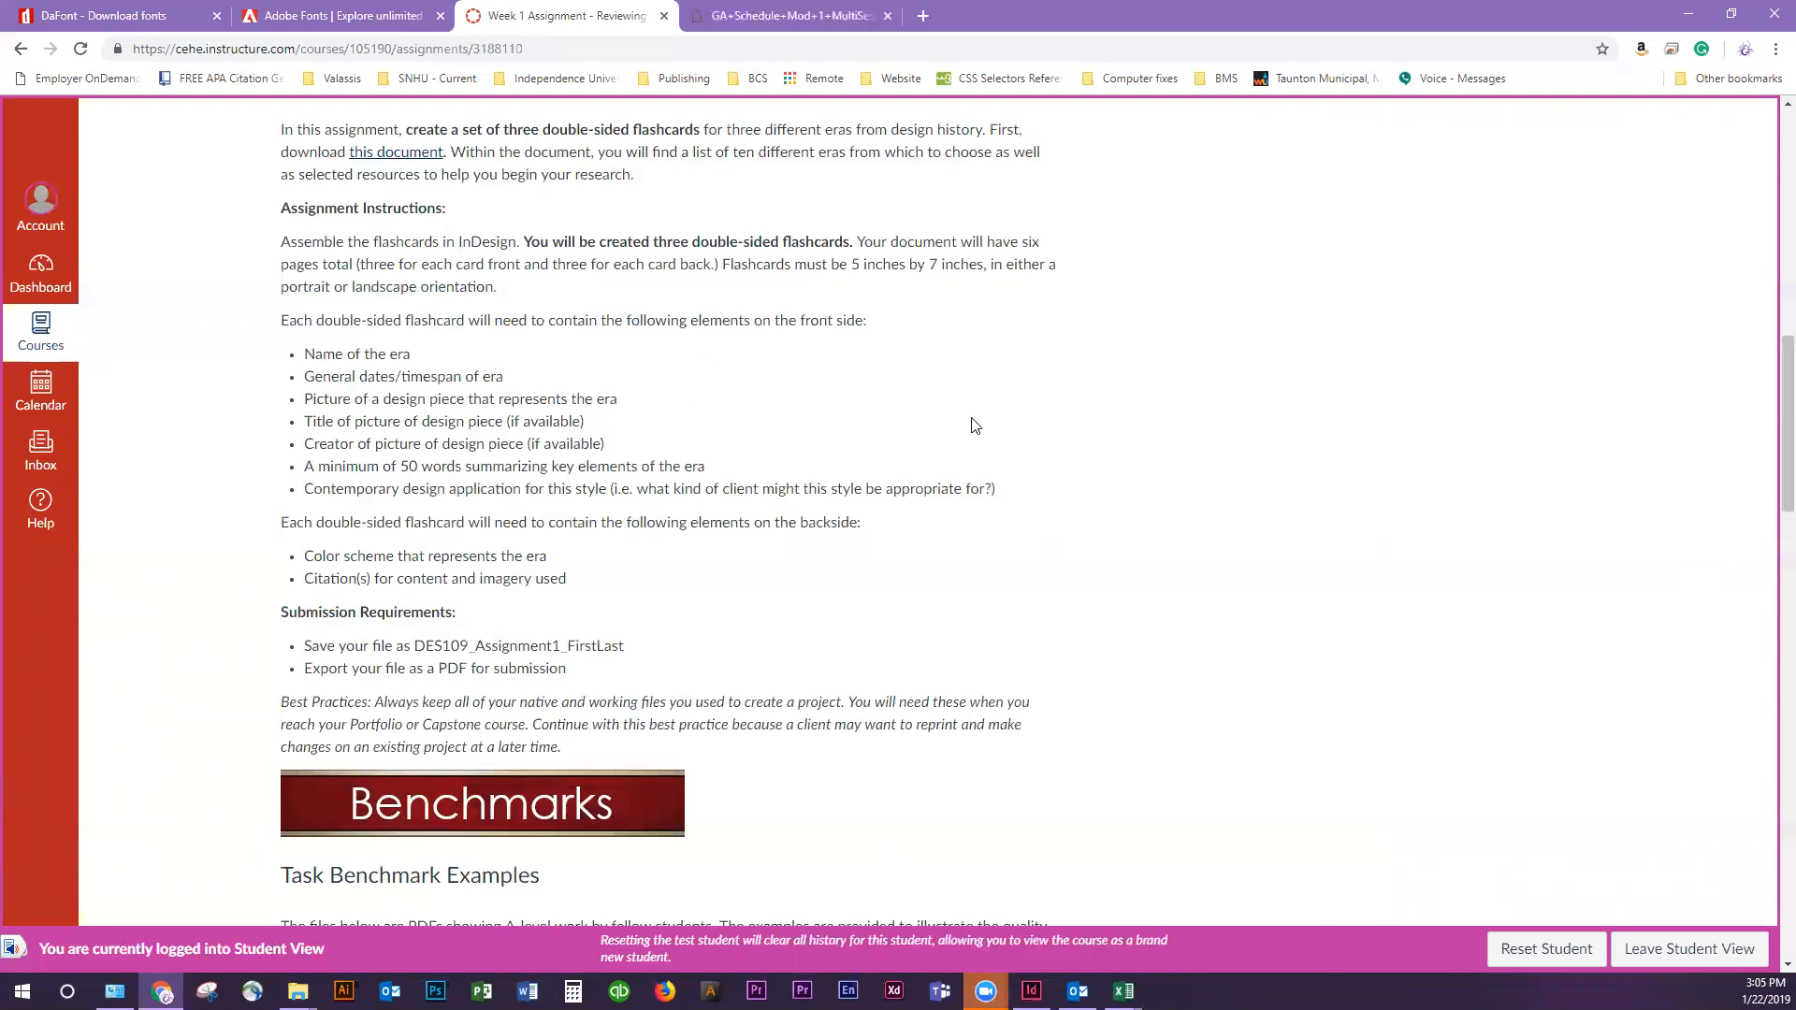
Review the assignment's flashcard size, orientation options and the list of required front-side elements
{"action": "left_click_drag", "start_coordinate": [994, 264], "coordinate": [849, 266]}
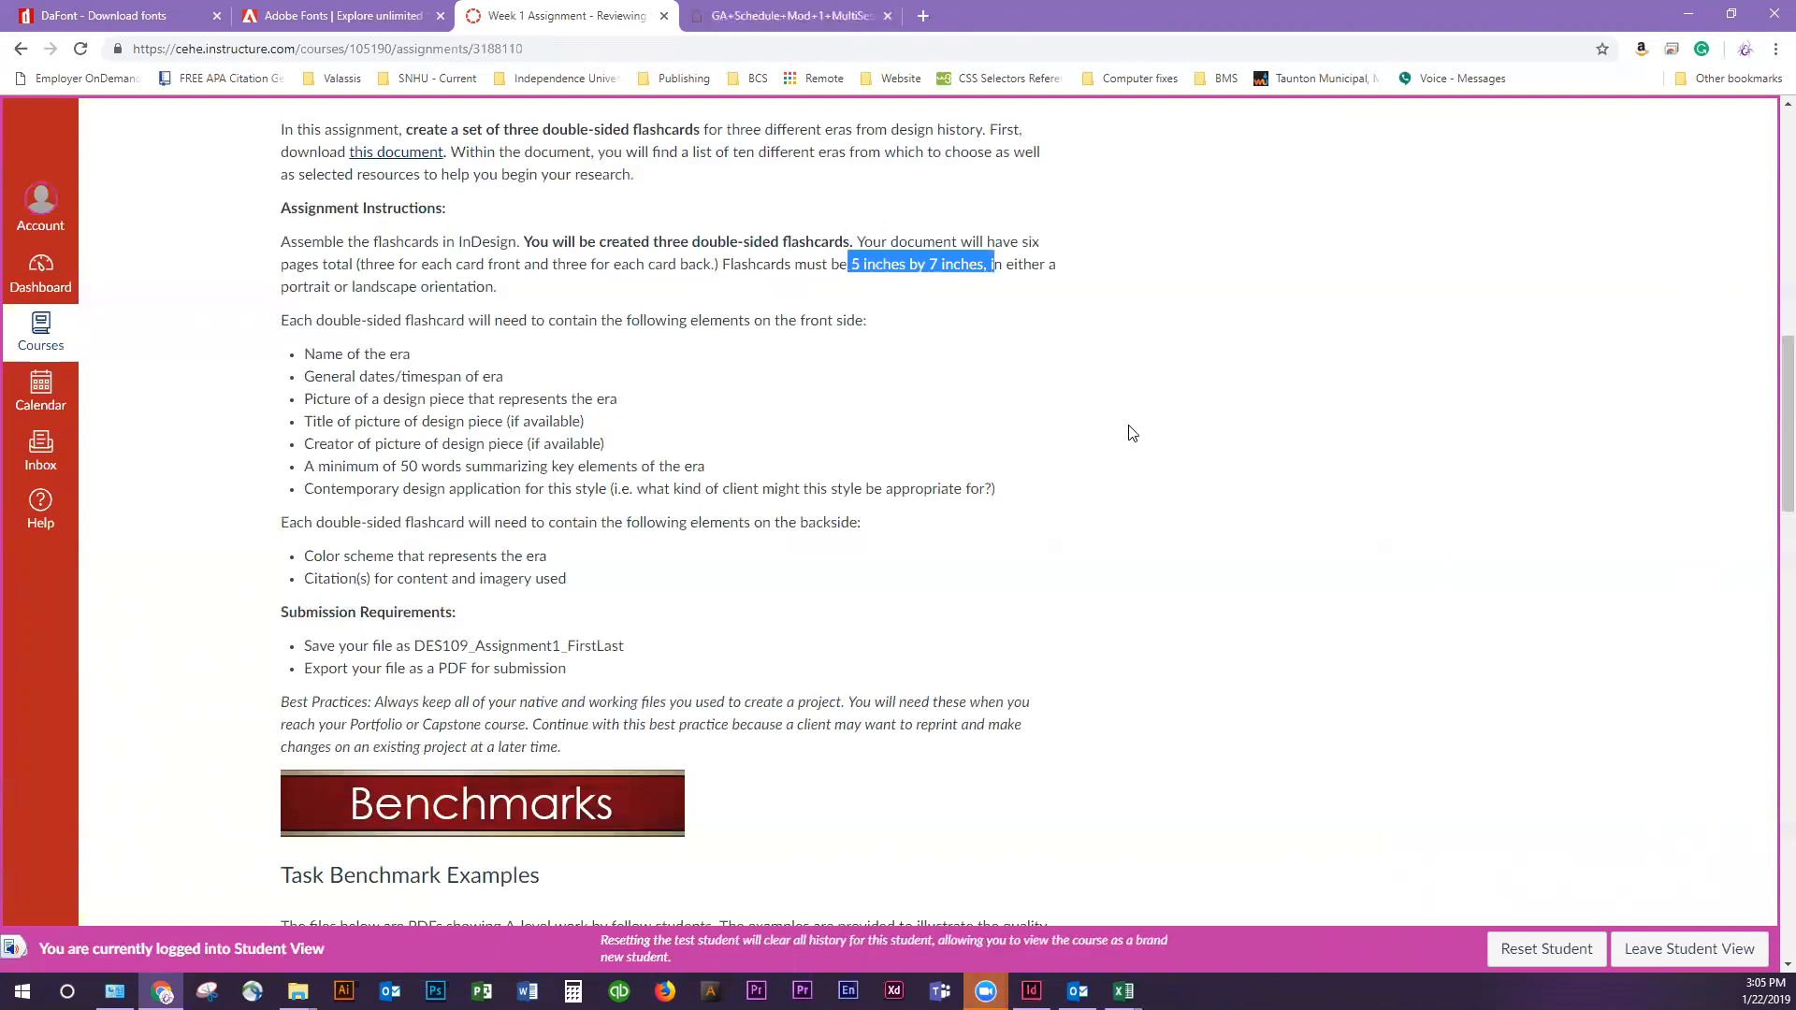
{"action": "left_click", "coordinate": [1029, 379]}
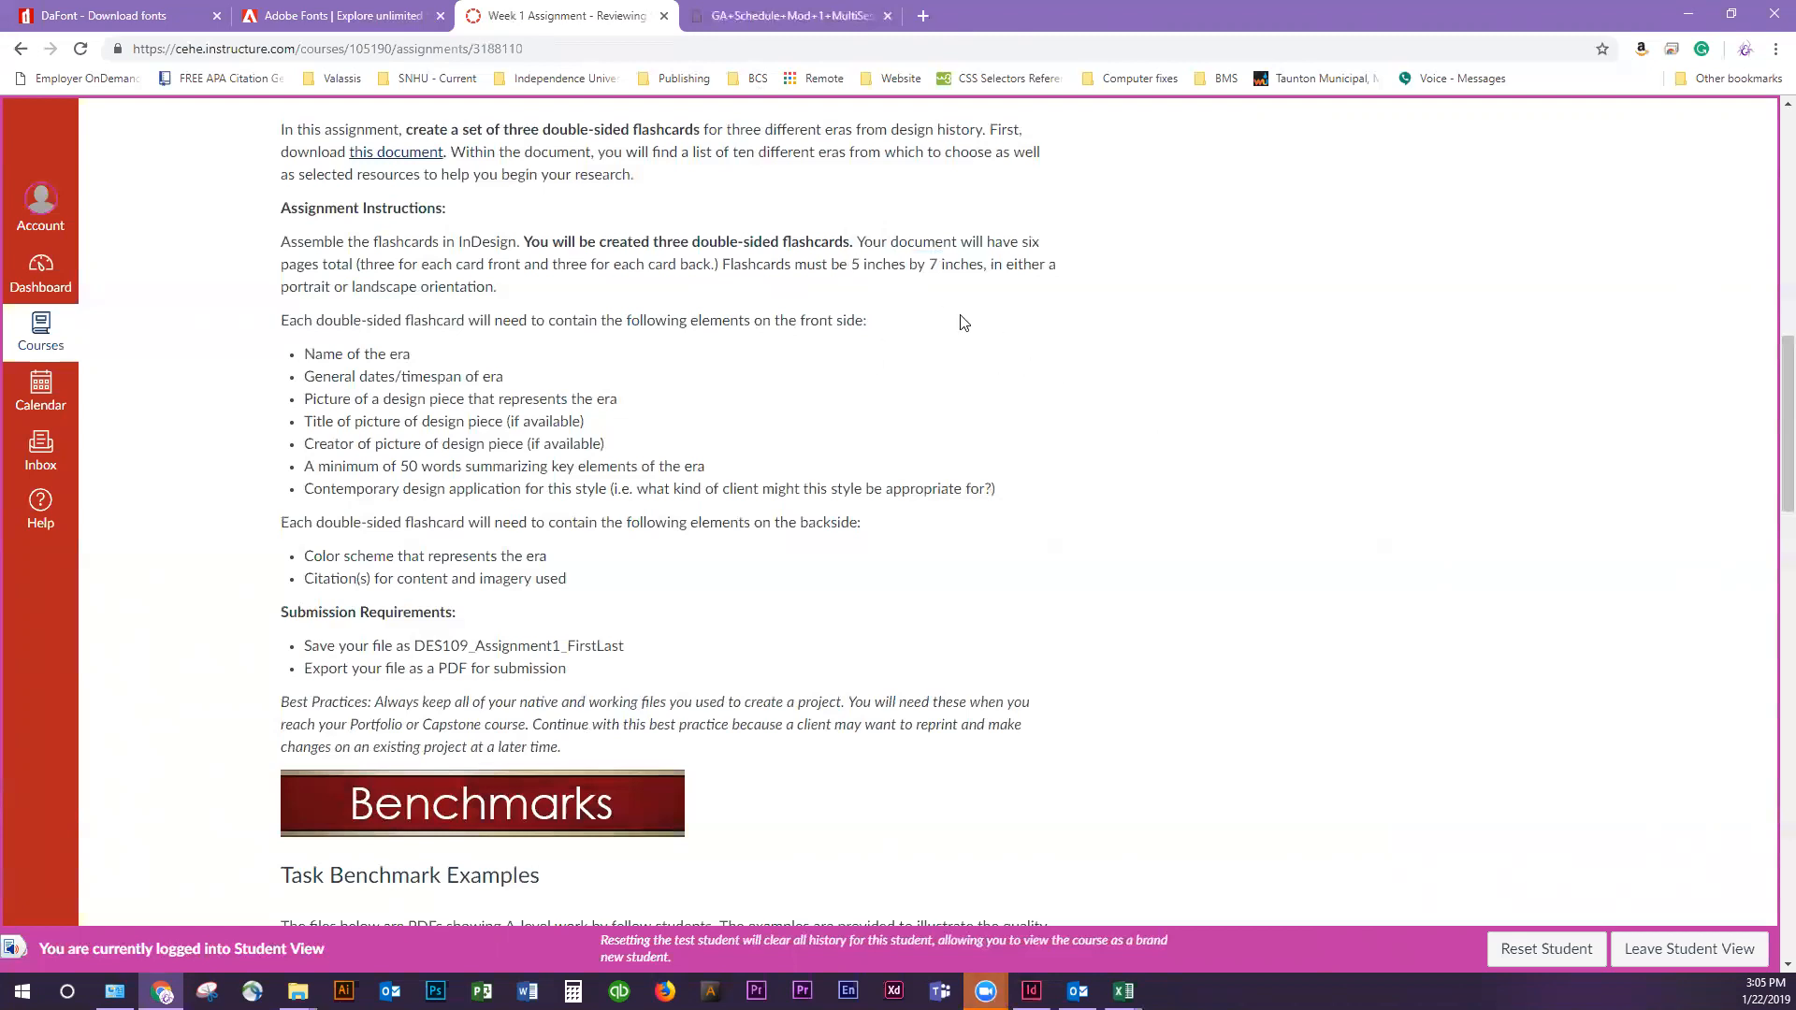
{"action": "left_click_drag", "start_coordinate": [928, 265], "coordinate": [983, 291]}
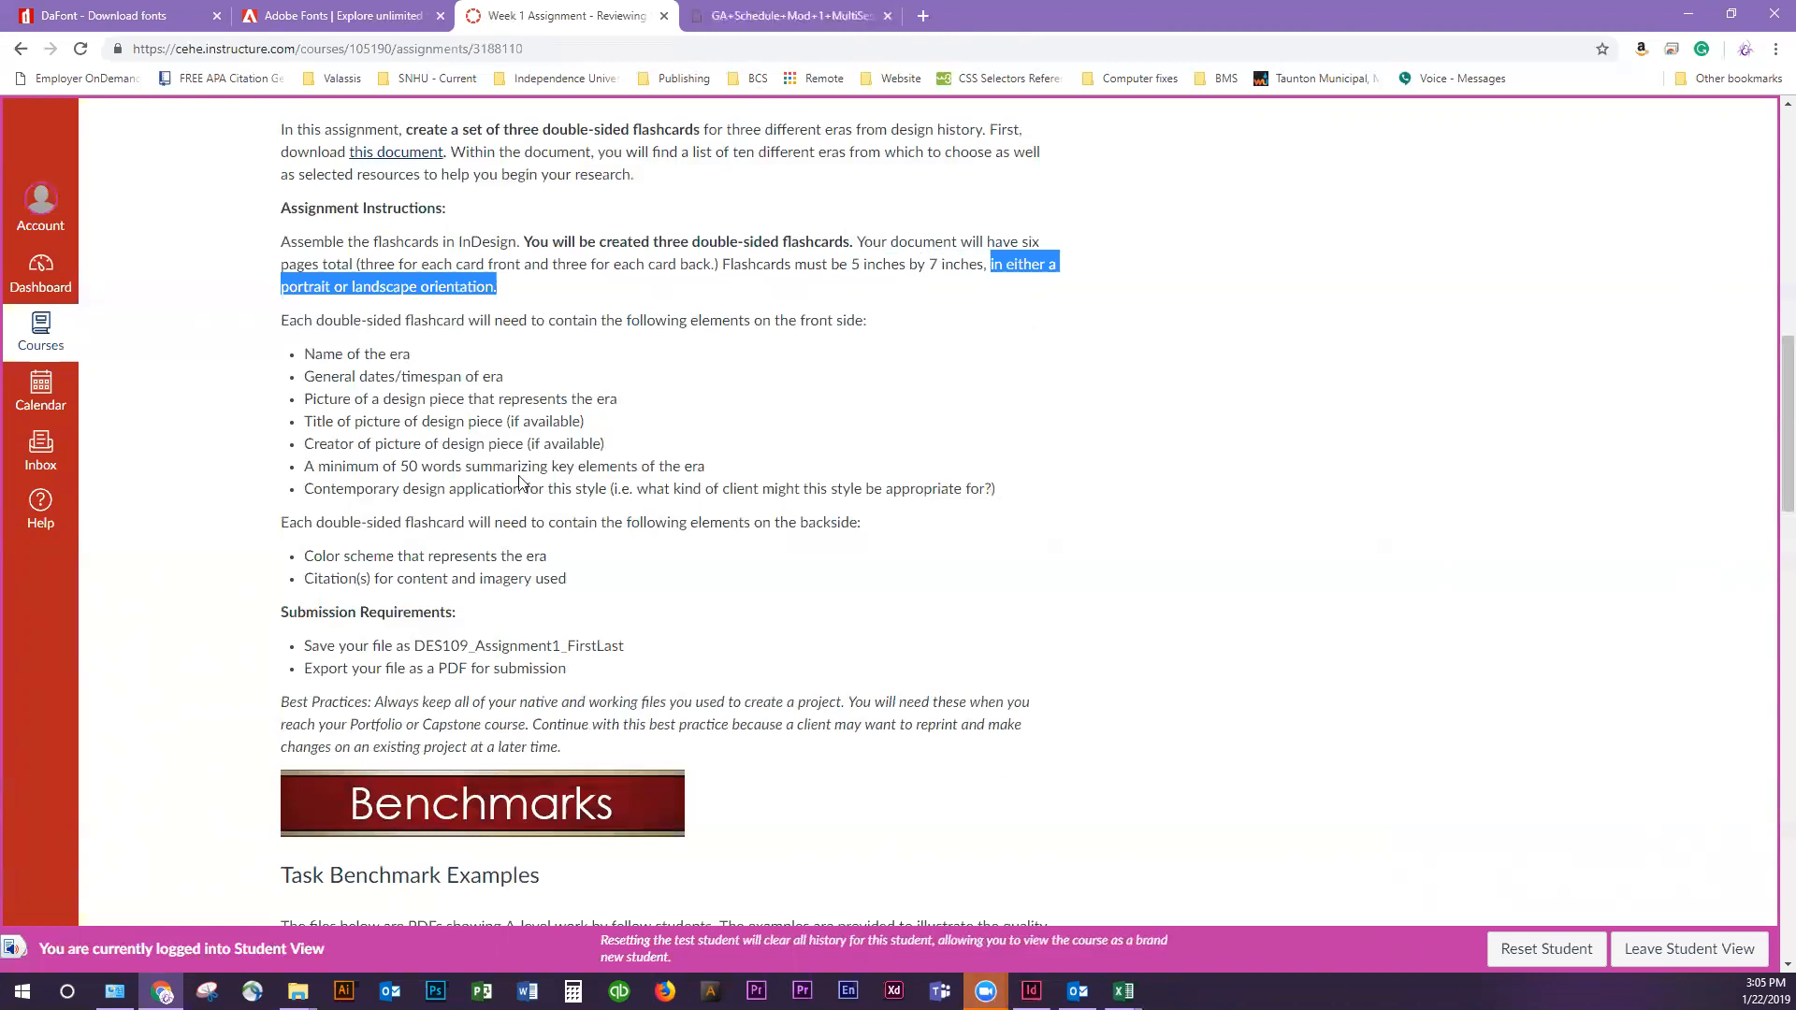
{"action": "left_click_drag", "start_coordinate": [304, 355], "coordinate": [1017, 487]}
{"action": "left_click_drag", "start_coordinate": [304, 355], "coordinate": [1061, 488]}
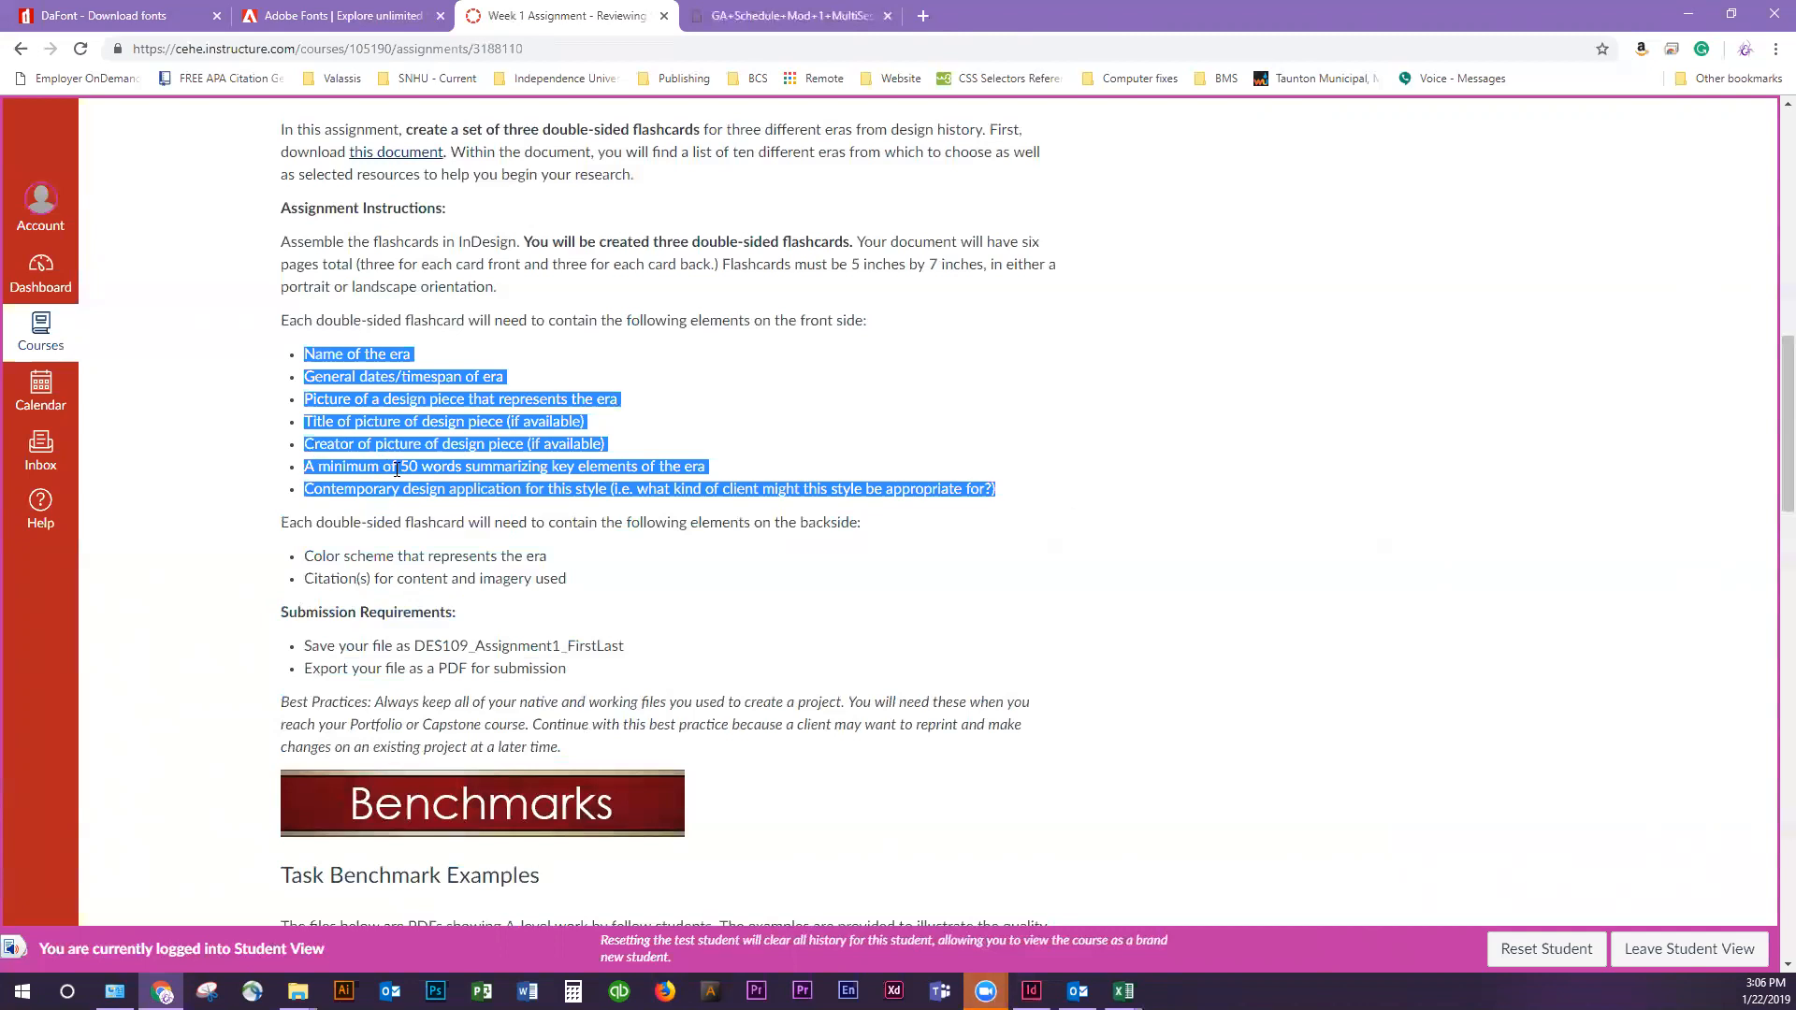
Download the document linked in the assignment prompt as Assignment1_Assets and open it full-screen in Word
{"action": "scroll", "coordinate": [396, 469], "scroll_direction": "up", "scroll_amount": 1}
{"action": "left_click", "coordinate": [412, 245]}
{"action": "double_click", "coordinate": [326, 152]}
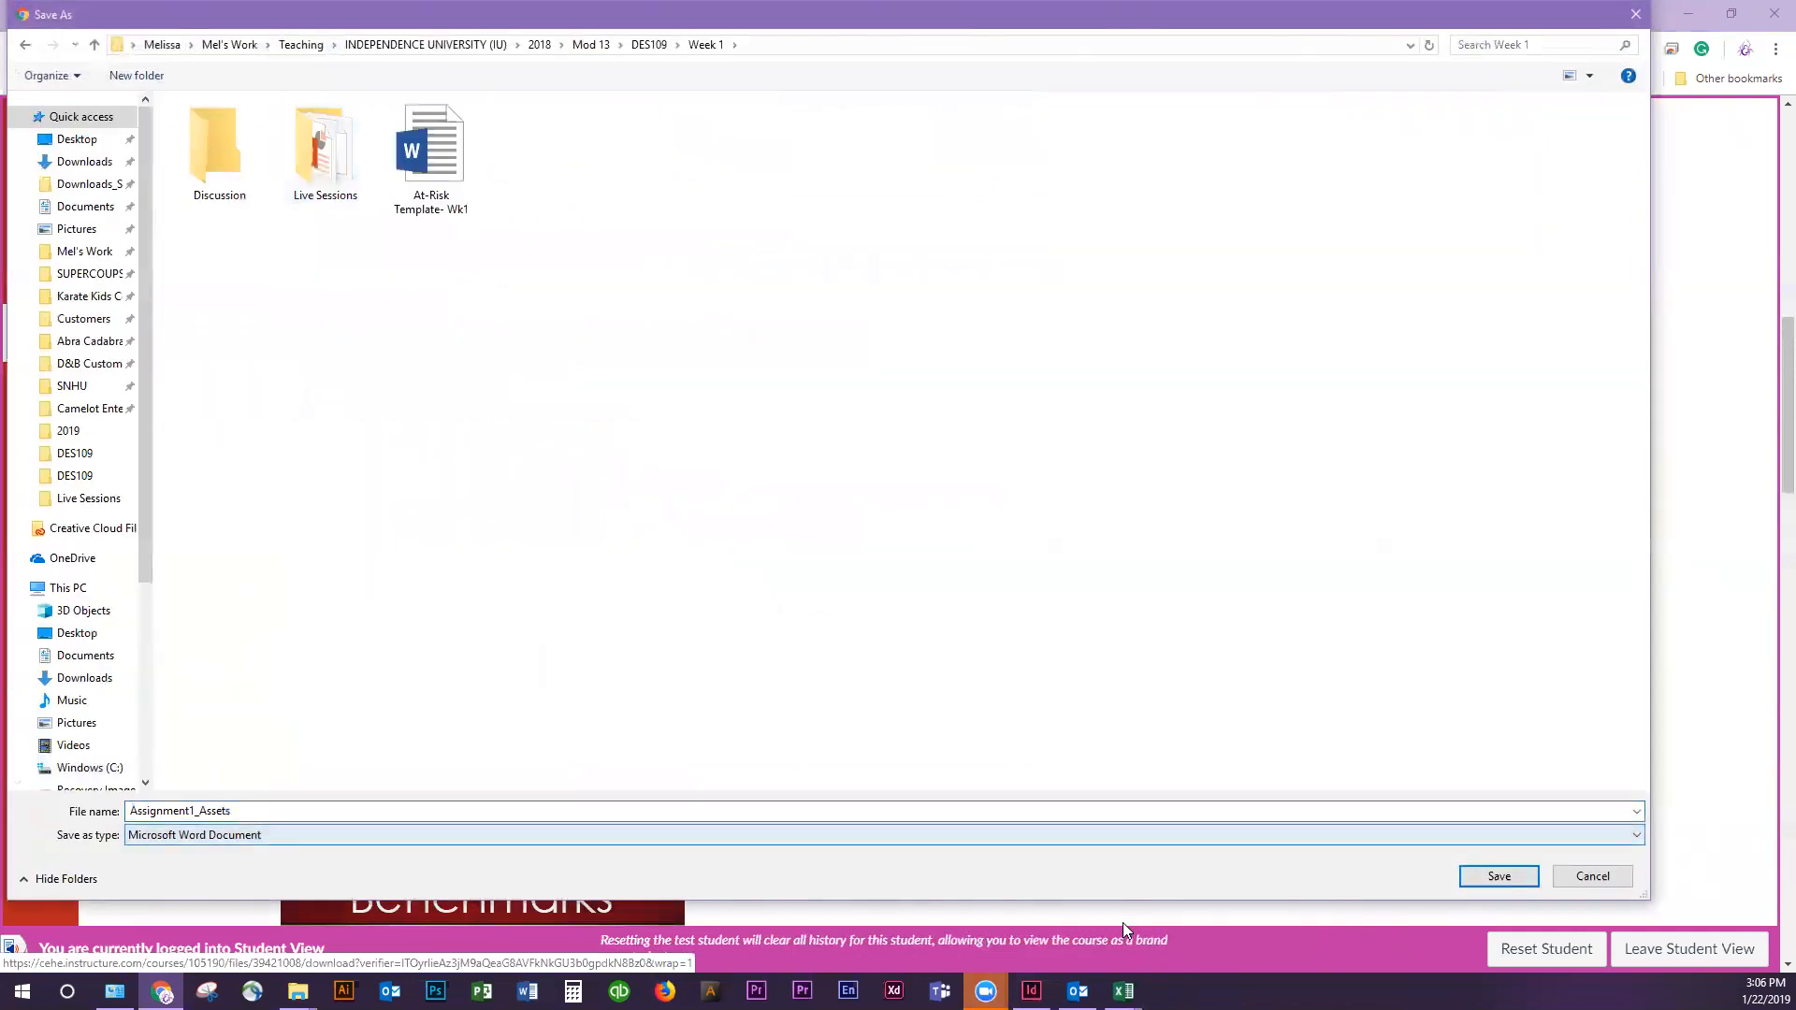
{"action": "left_click", "coordinate": [1498, 876]}
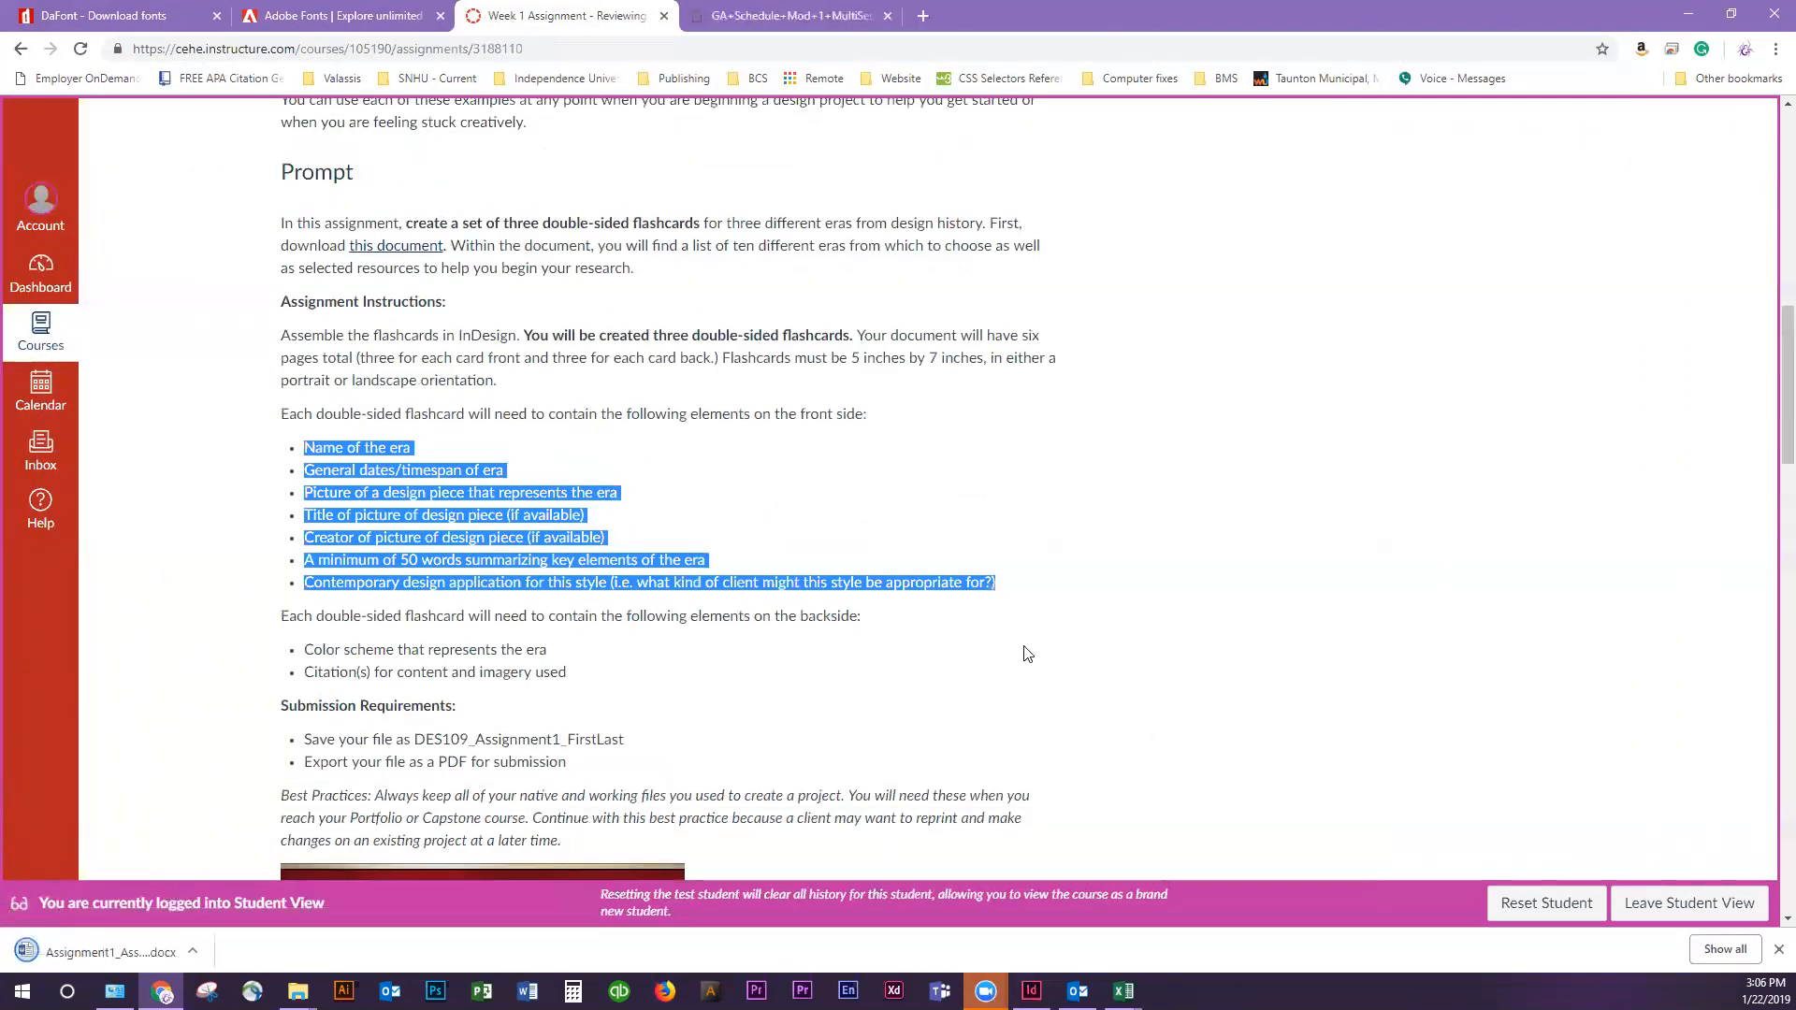
{"action": "left_click", "coordinate": [92, 948]}
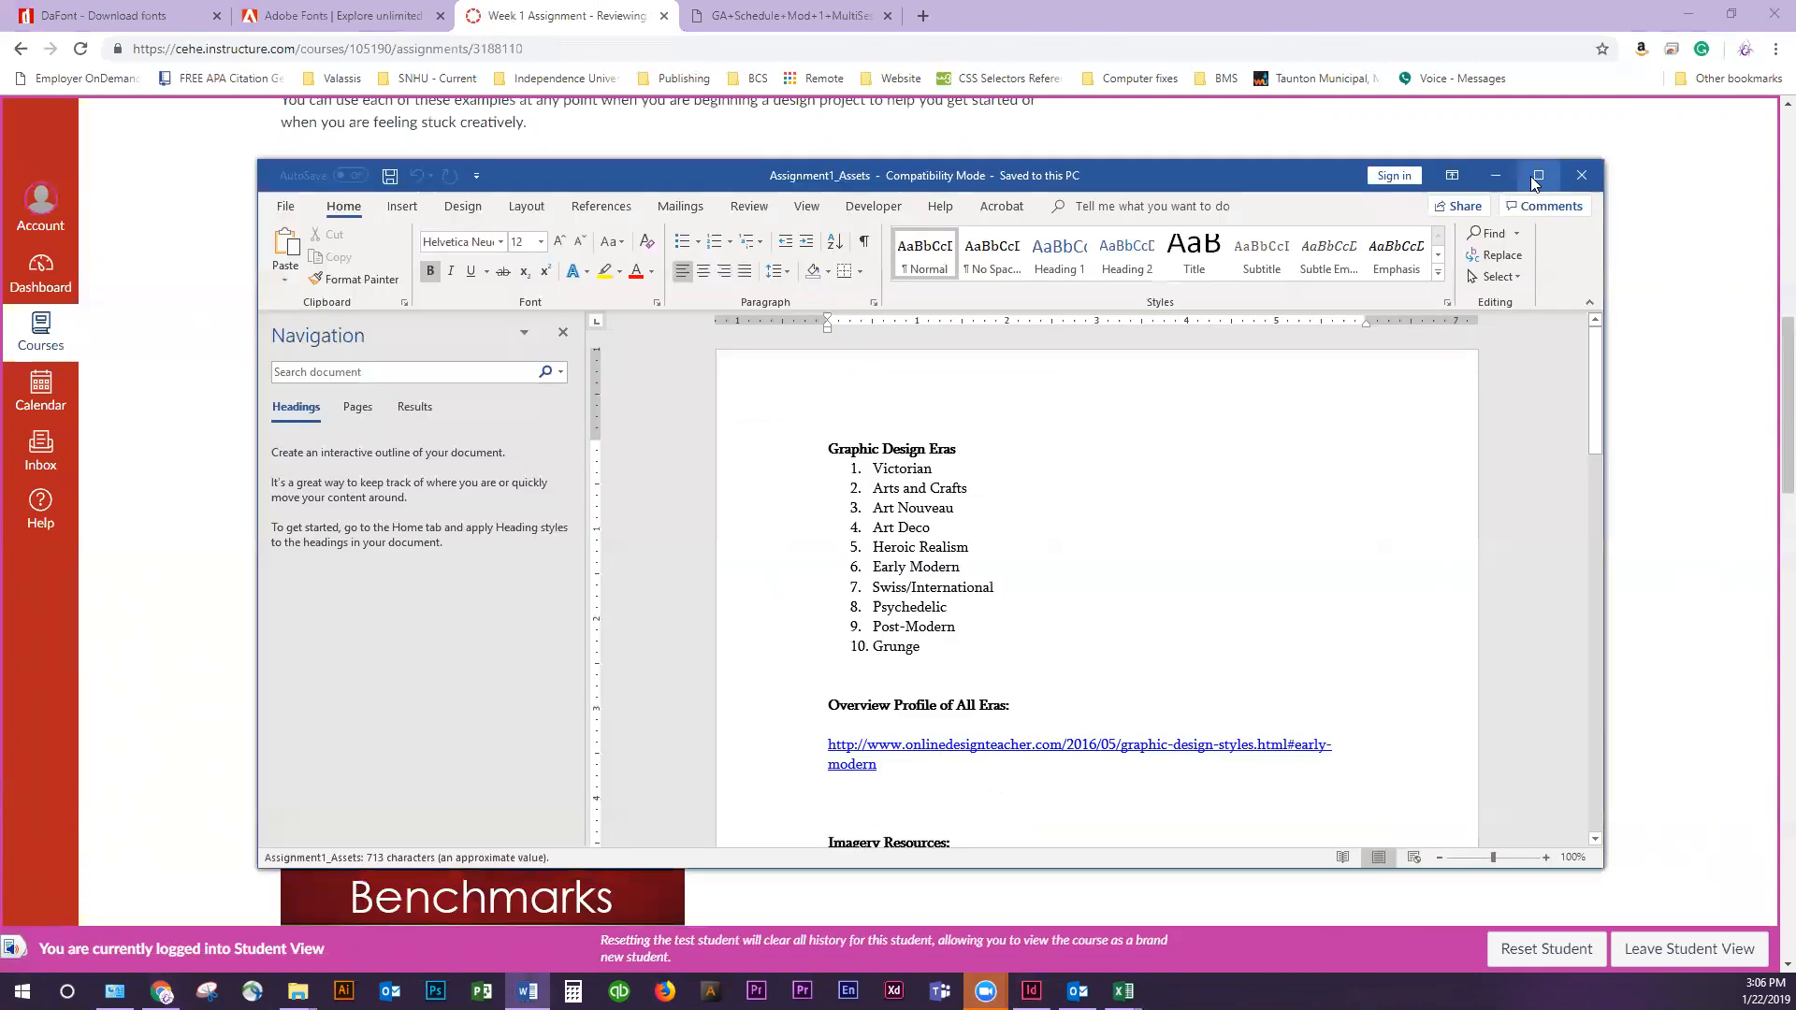
{"action": "left_click", "coordinate": [1534, 171]}
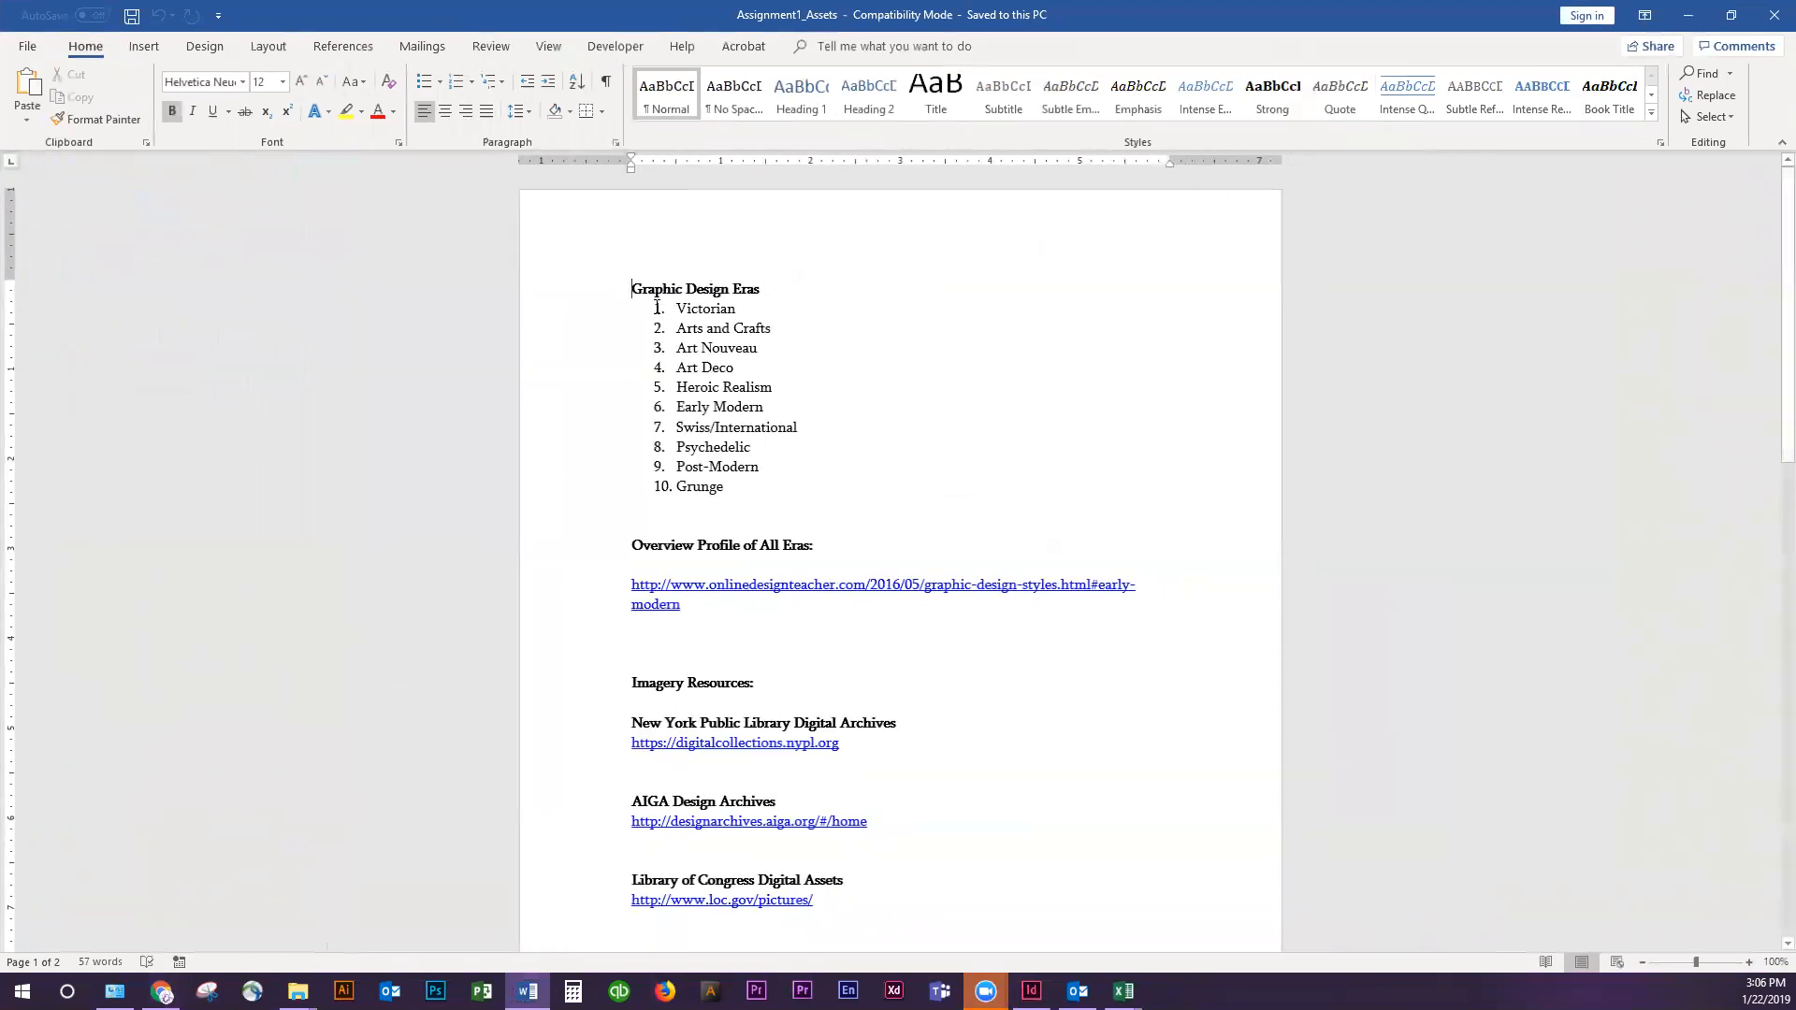
Examine the list of ten graphic design eras and the overview and imagery resource links in the document
{"action": "left_click_drag", "start_coordinate": [652, 305], "coordinate": [725, 489]}
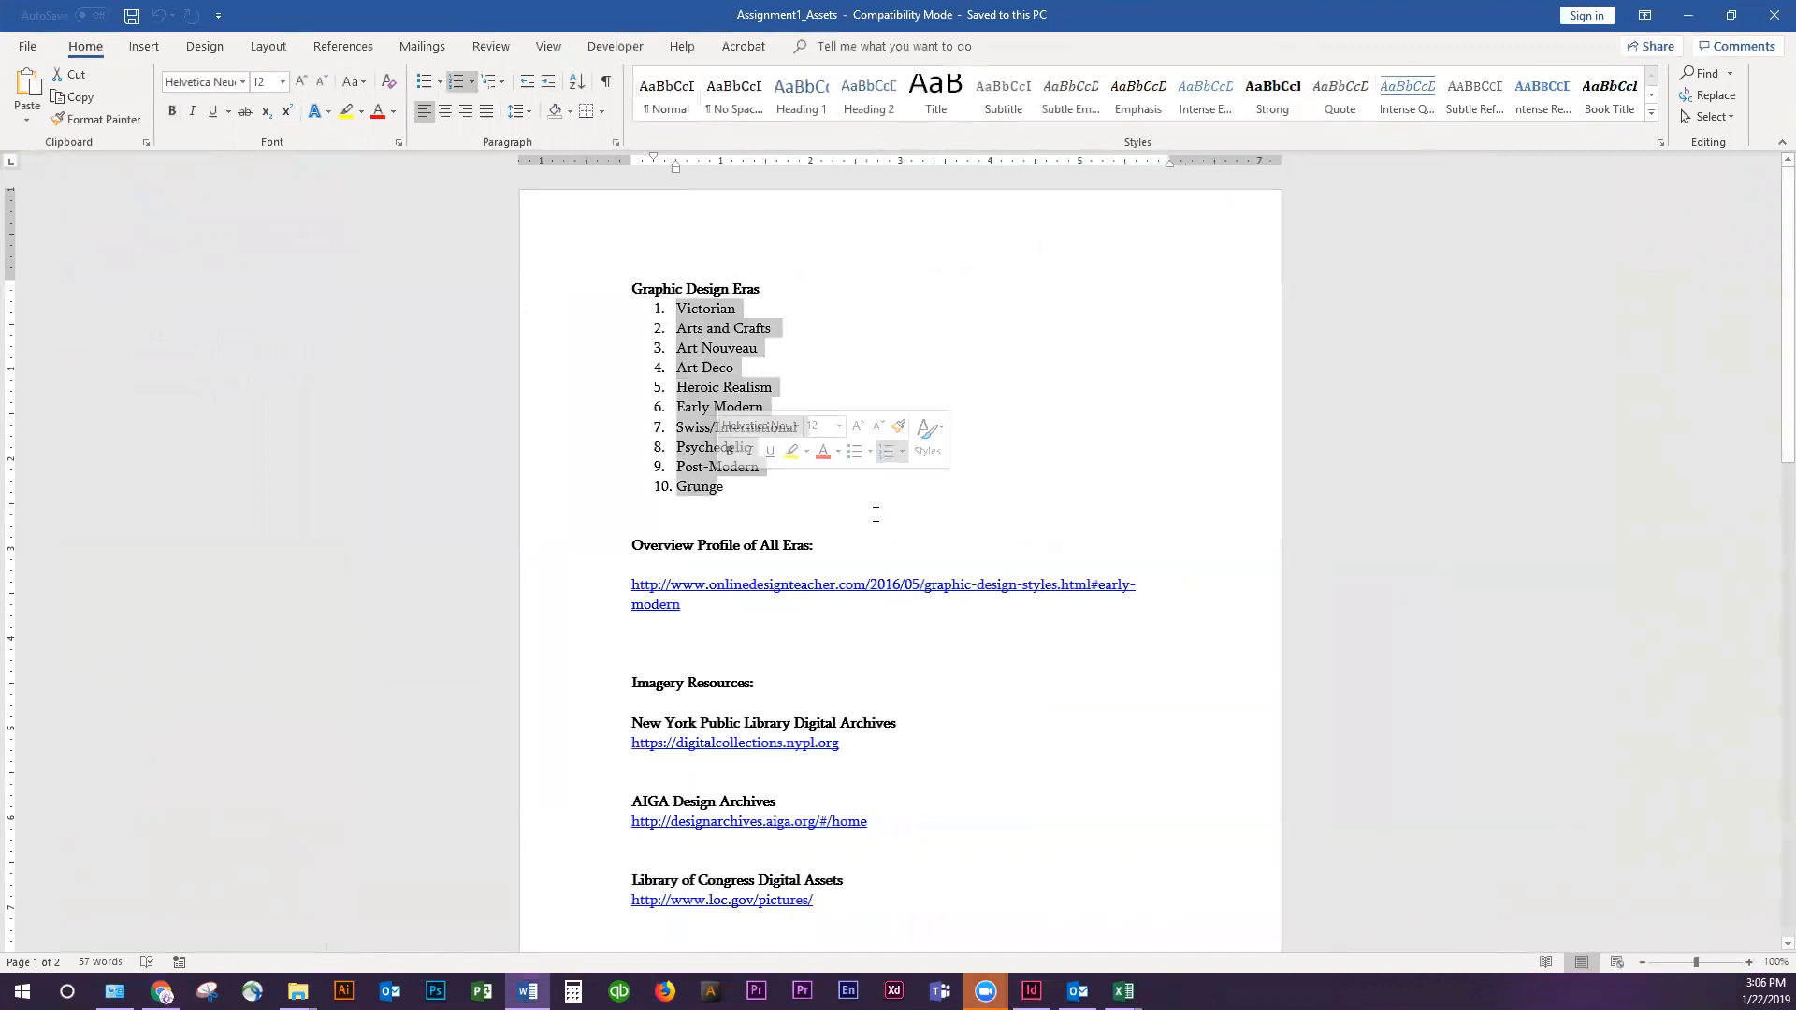
{"action": "left_click", "coordinate": [1038, 510]}
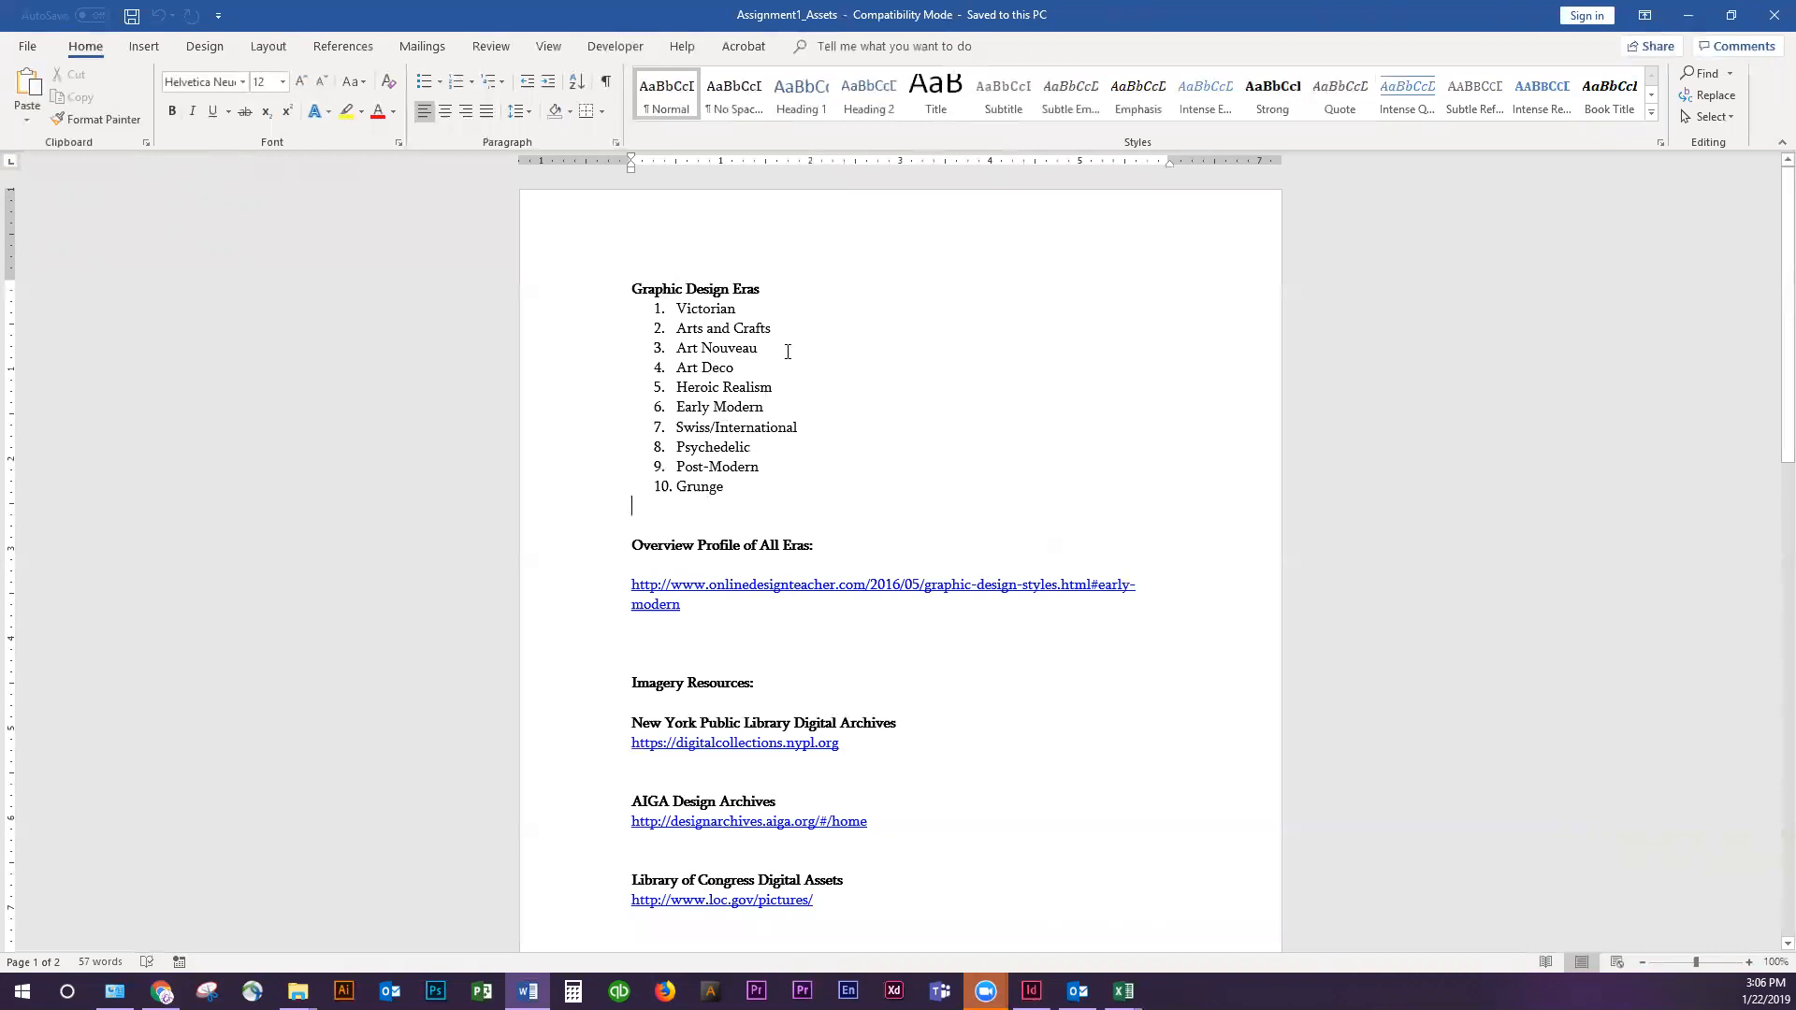
{"action": "left_click_drag", "start_coordinate": [756, 494], "coordinate": [749, 308]}
{"action": "left_click", "coordinate": [831, 412]}
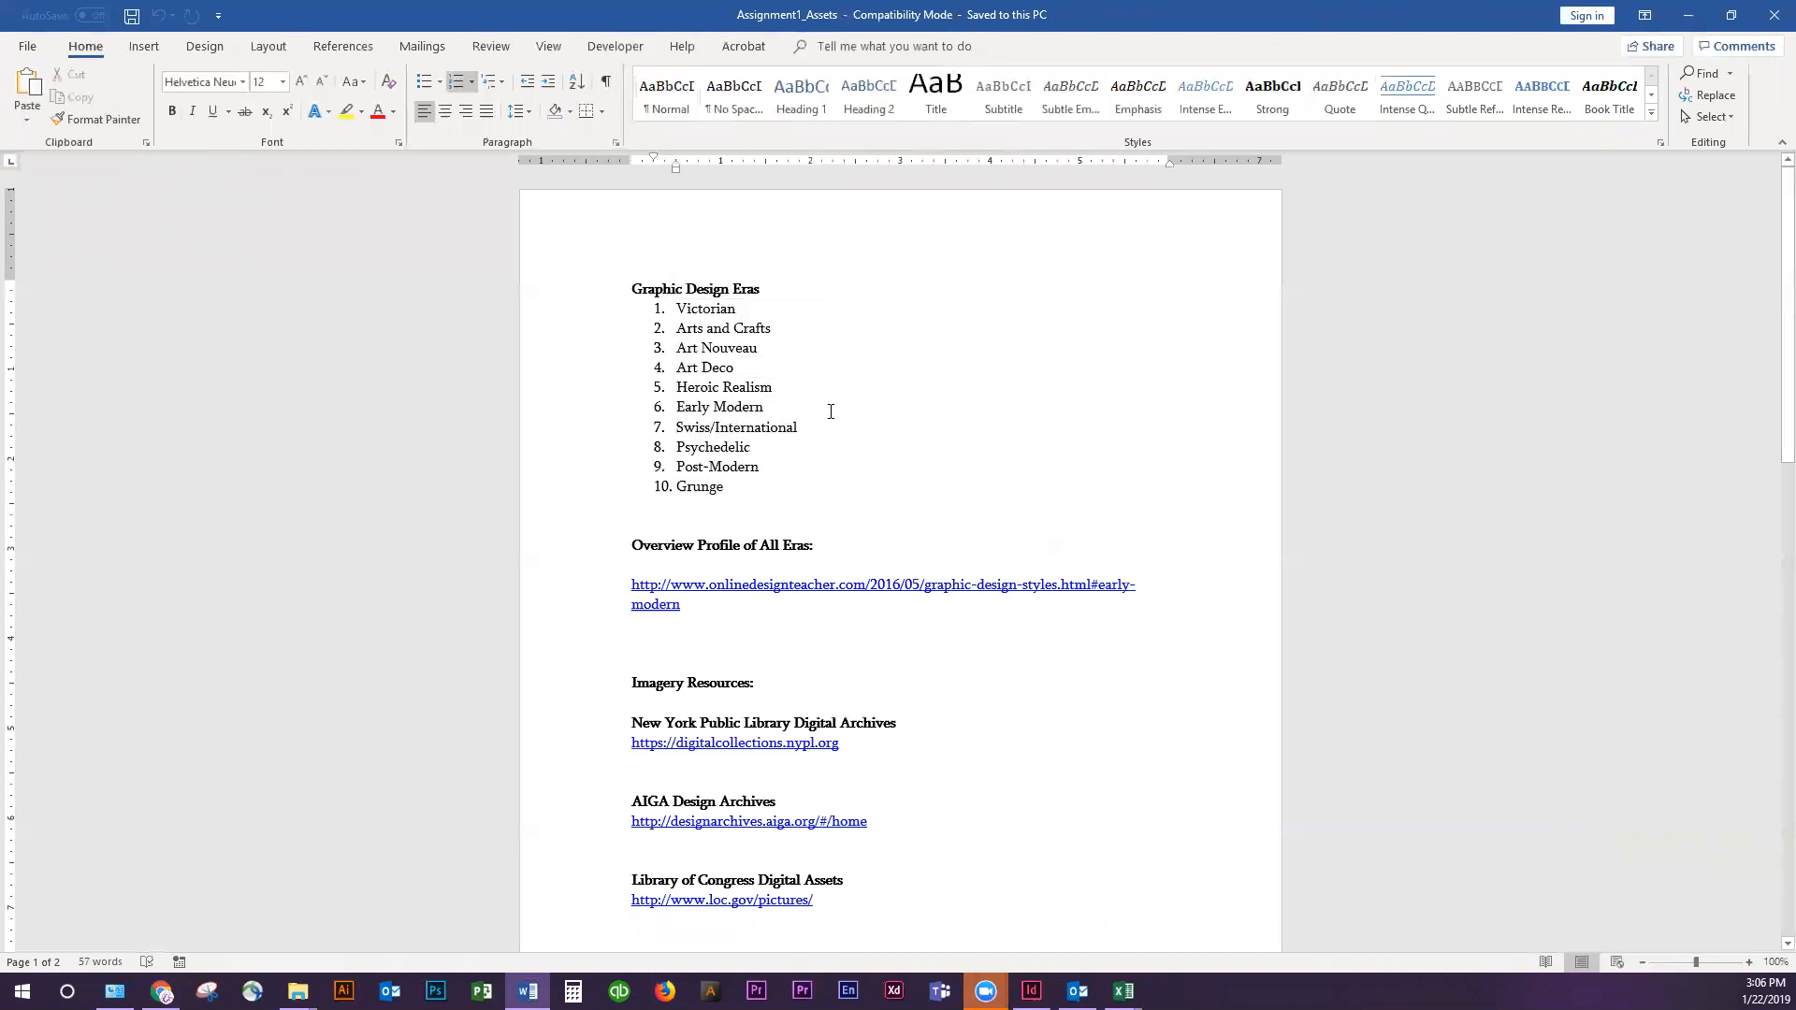
{"action": "scroll", "coordinate": [823, 570], "scroll_direction": "down", "scroll_amount": 4}
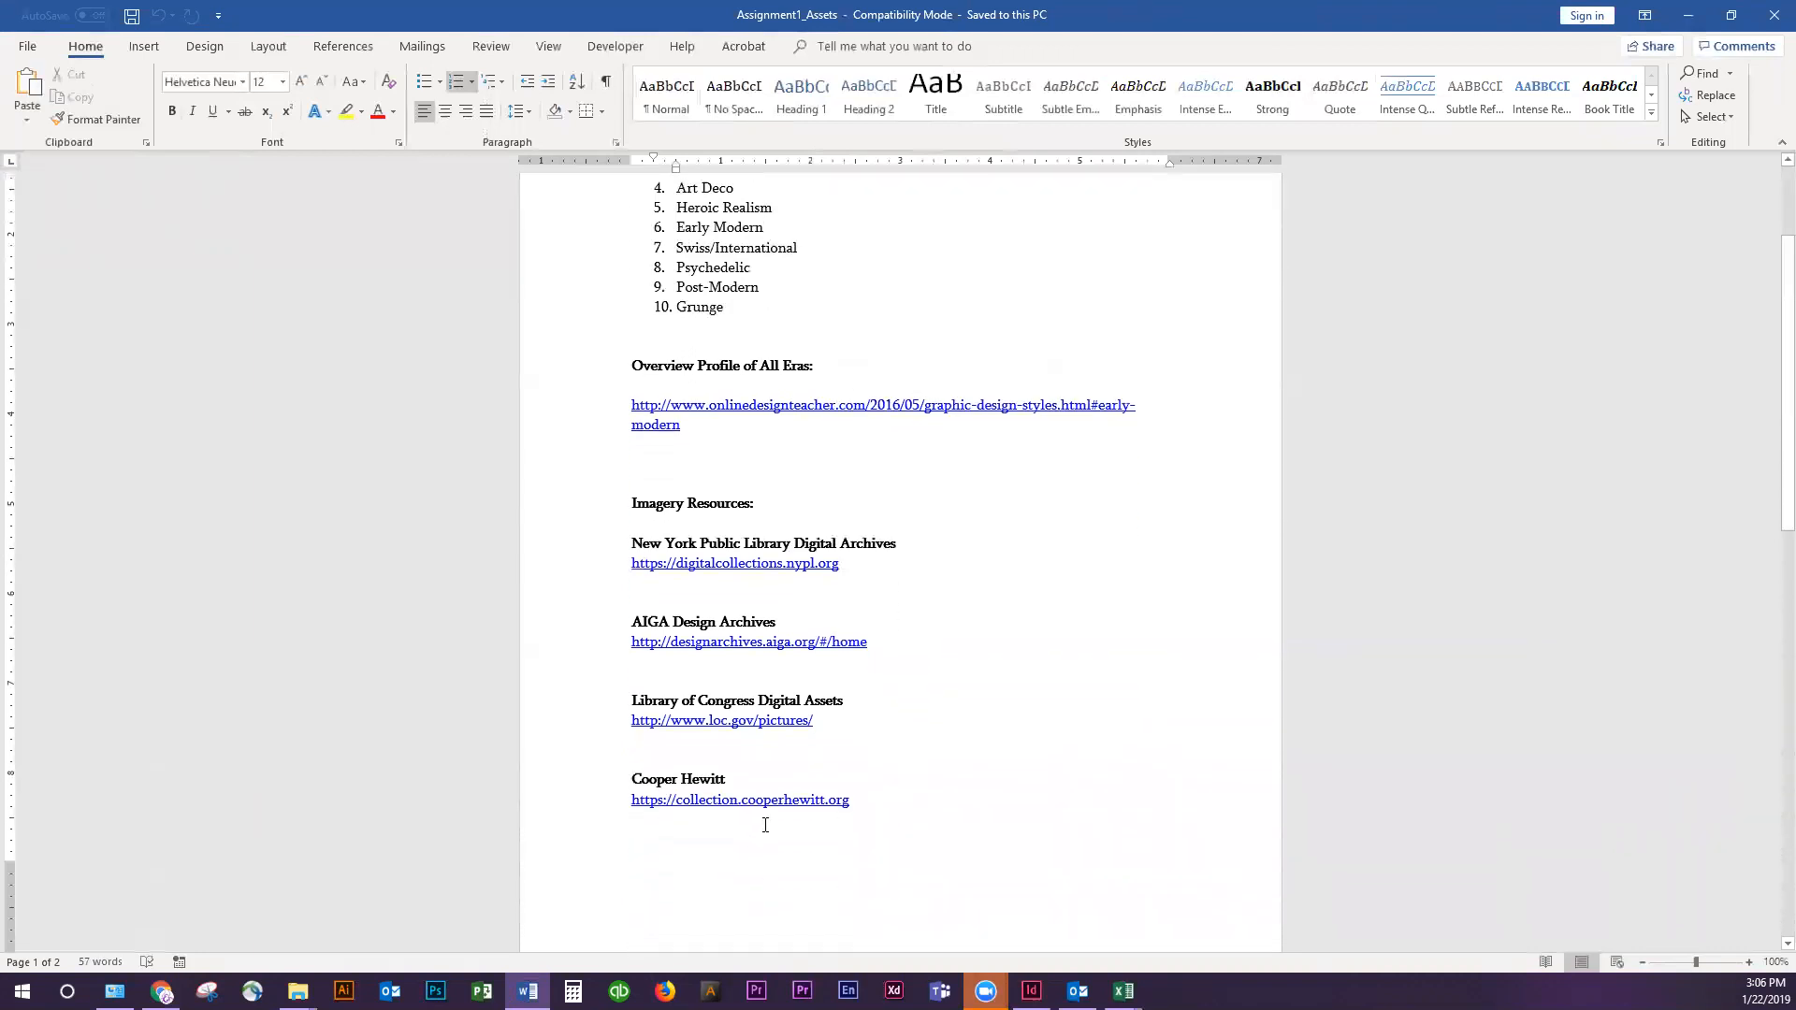
{"action": "scroll", "coordinate": [782, 813], "scroll_direction": "down", "scroll_amount": 7}
{"action": "scroll", "coordinate": [788, 805], "scroll_direction": "up", "scroll_amount": 3}
{"action": "scroll", "coordinate": [788, 805], "scroll_direction": "up", "scroll_amount": 5}
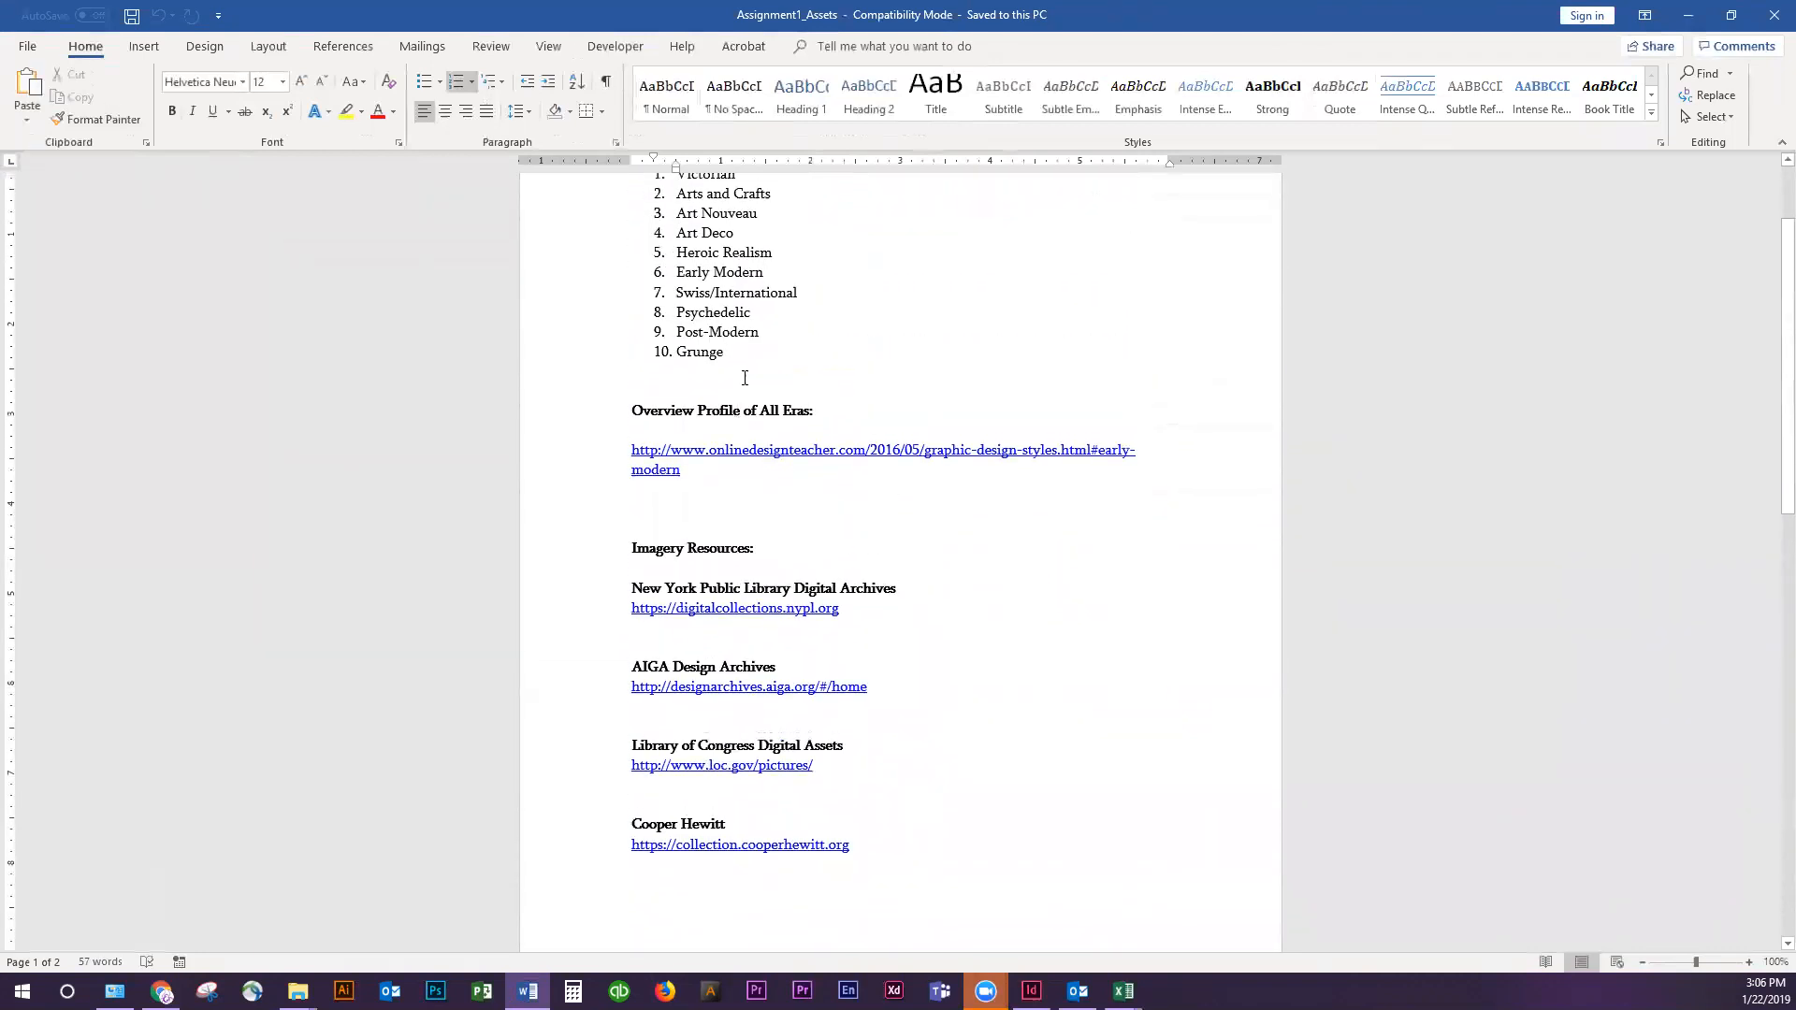
Follow the Overview Profile of All Eras link to the browser and close the GA Schedule Mod 1 MultiSession PDF
{"action": "left_click", "coordinate": [748, 454], "text": "ctrl"}
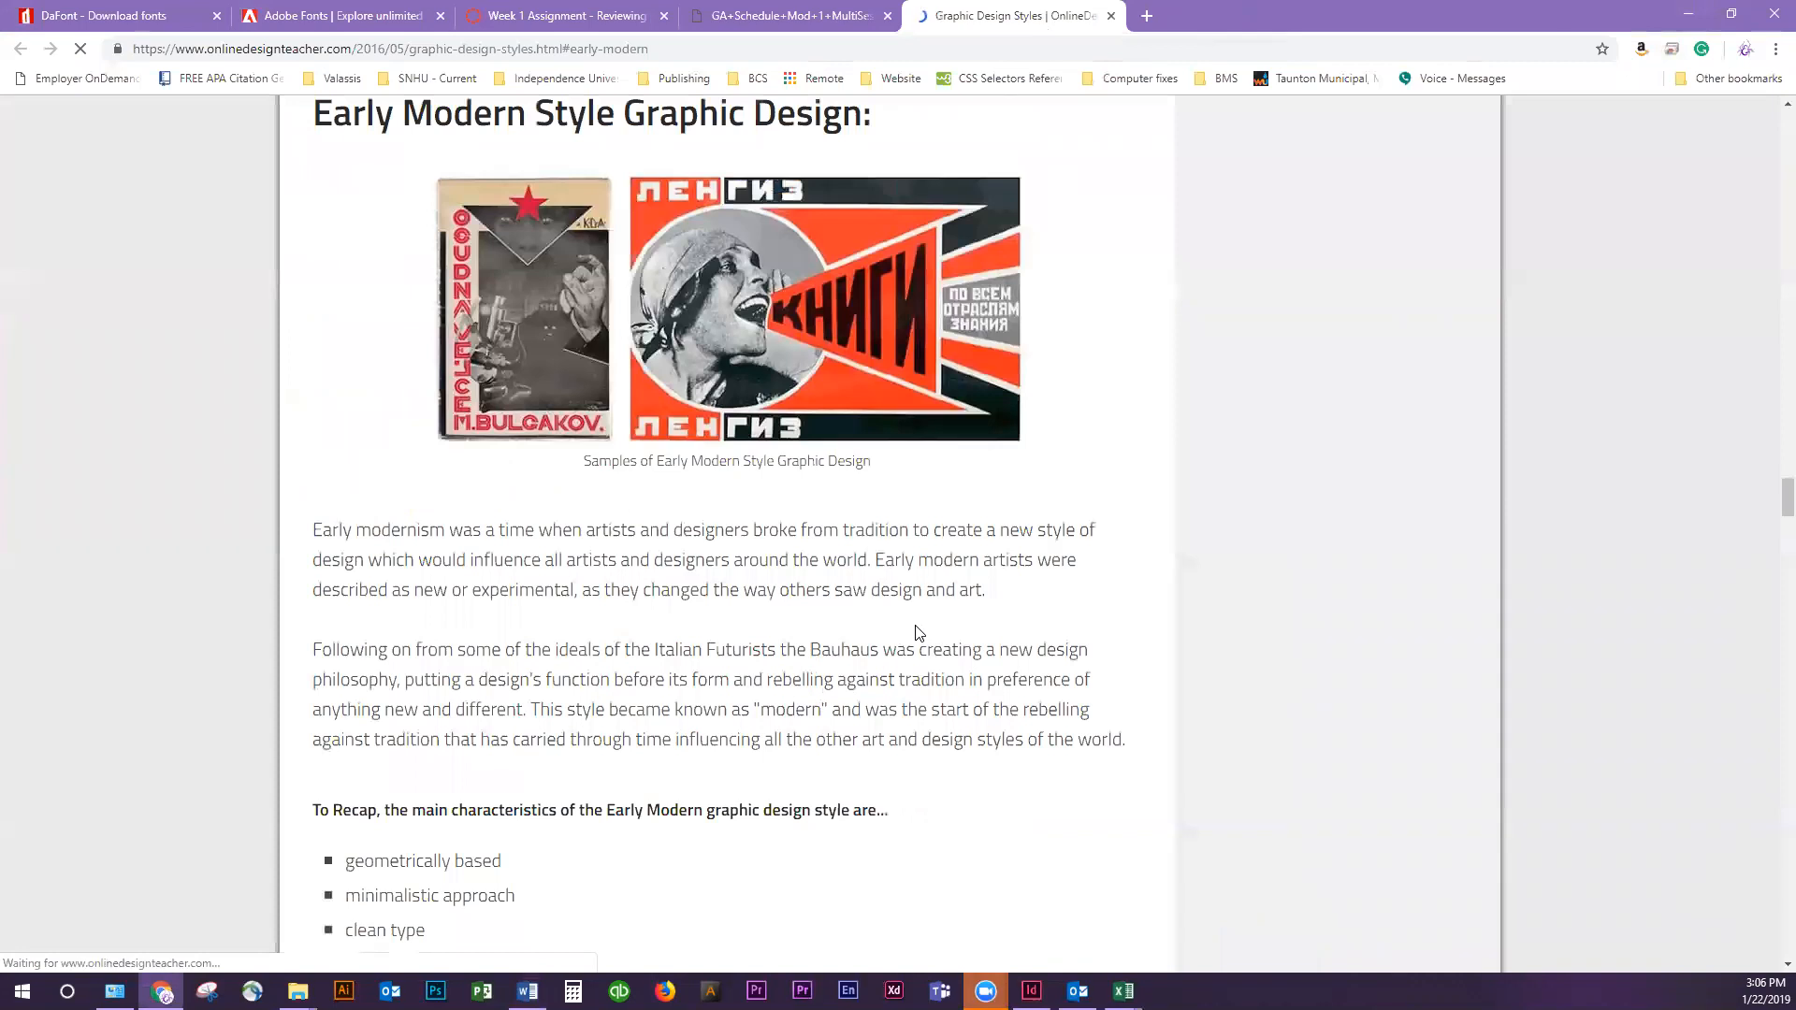
{"action": "scroll", "coordinate": [966, 622], "scroll_direction": "down", "scroll_amount": 3}
{"action": "scroll", "coordinate": [973, 623], "scroll_direction": "up", "scroll_amount": 6}
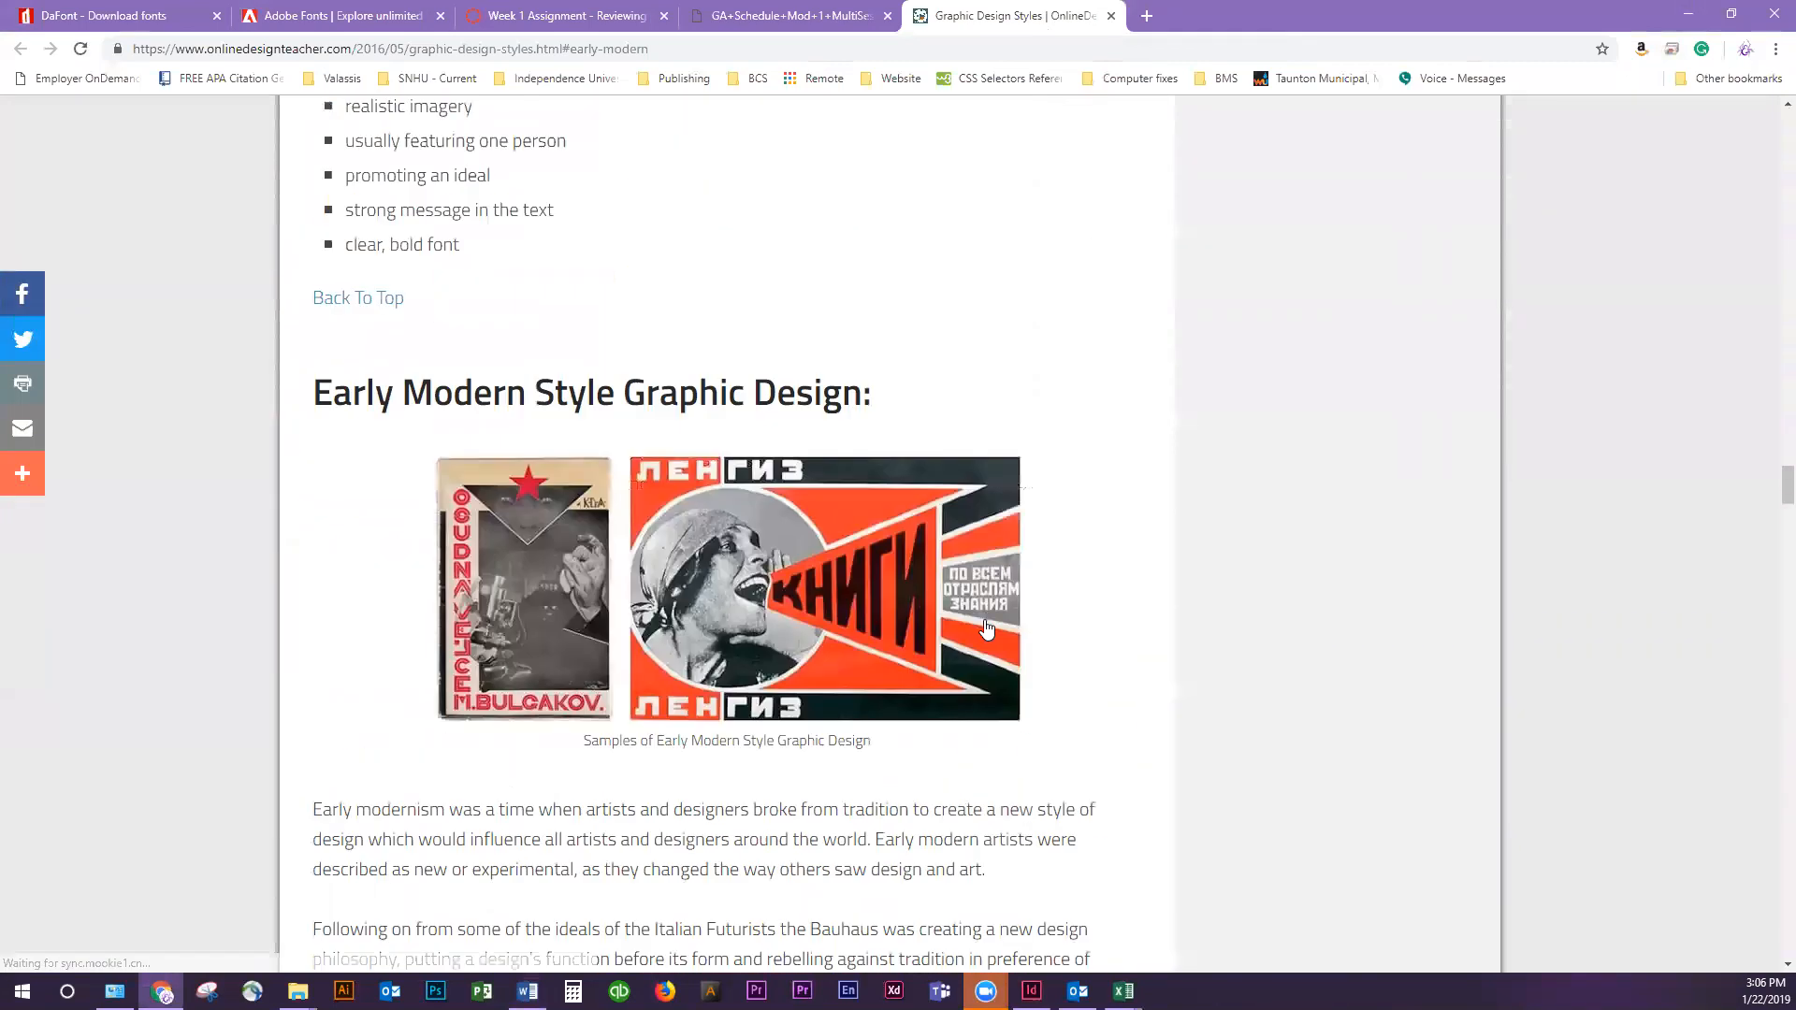
{"action": "left_click", "coordinate": [845, 21]}
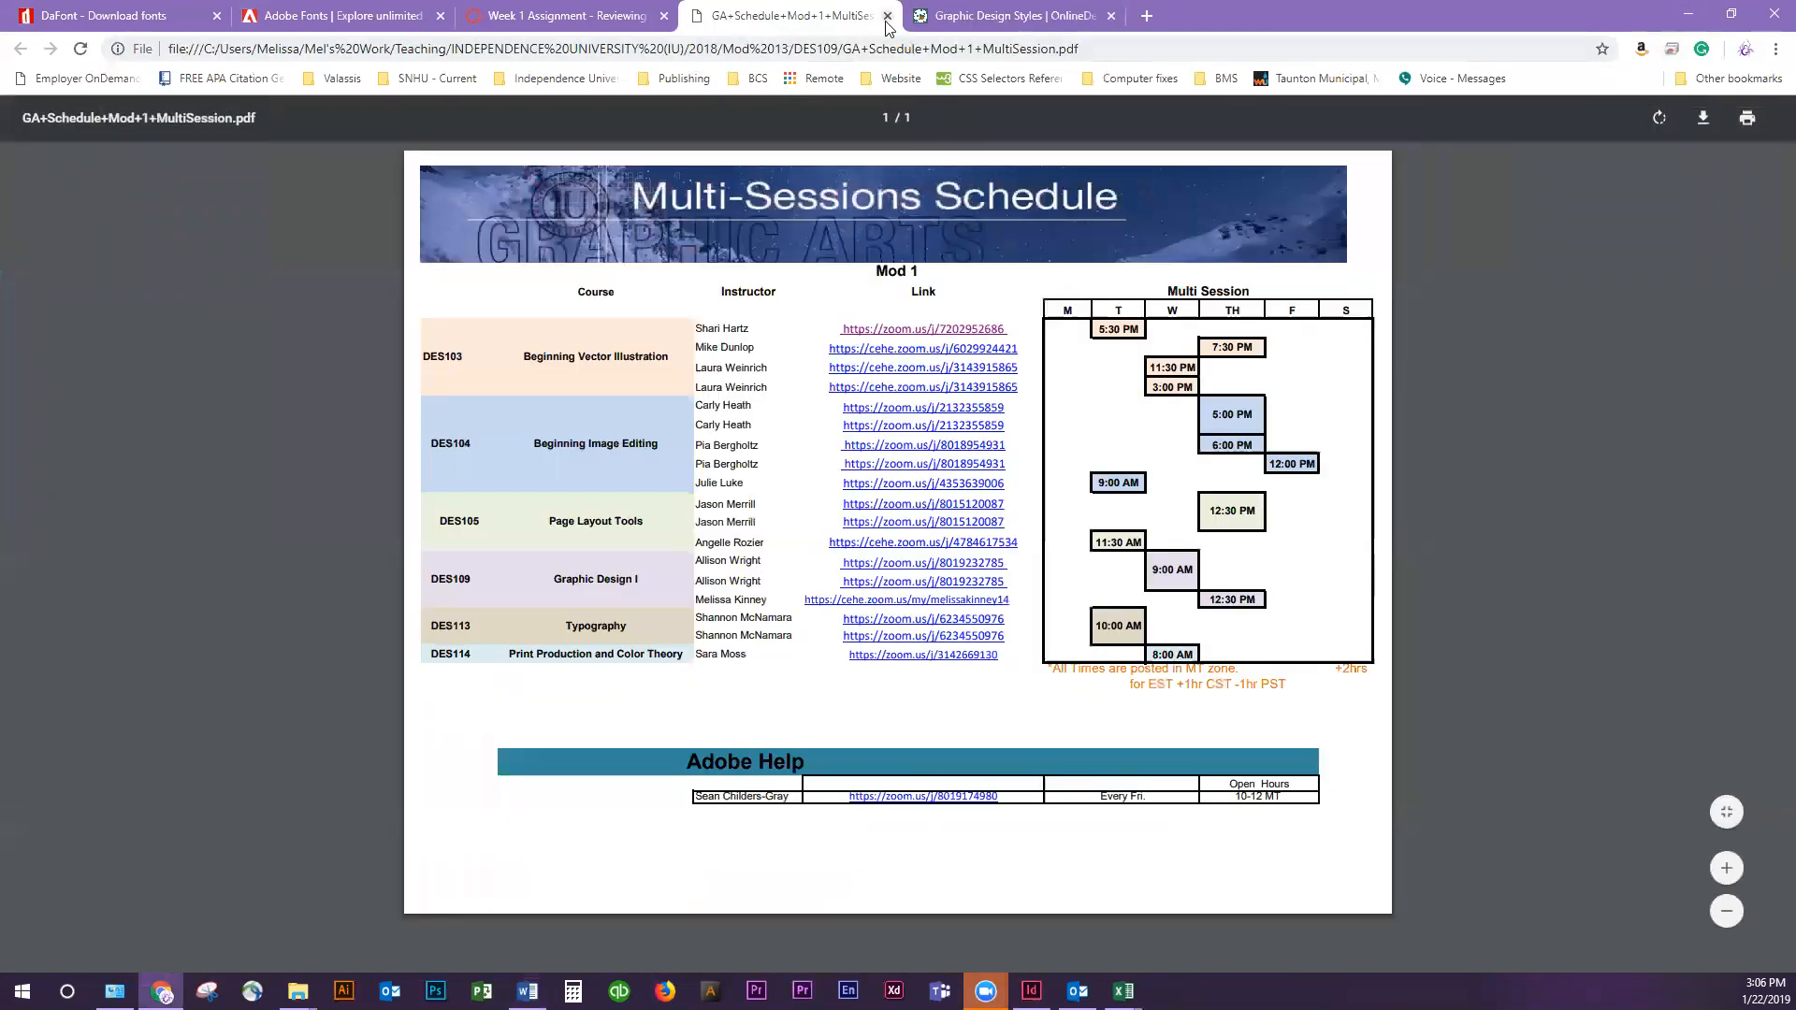
{"action": "left_click", "coordinate": [887, 16]}
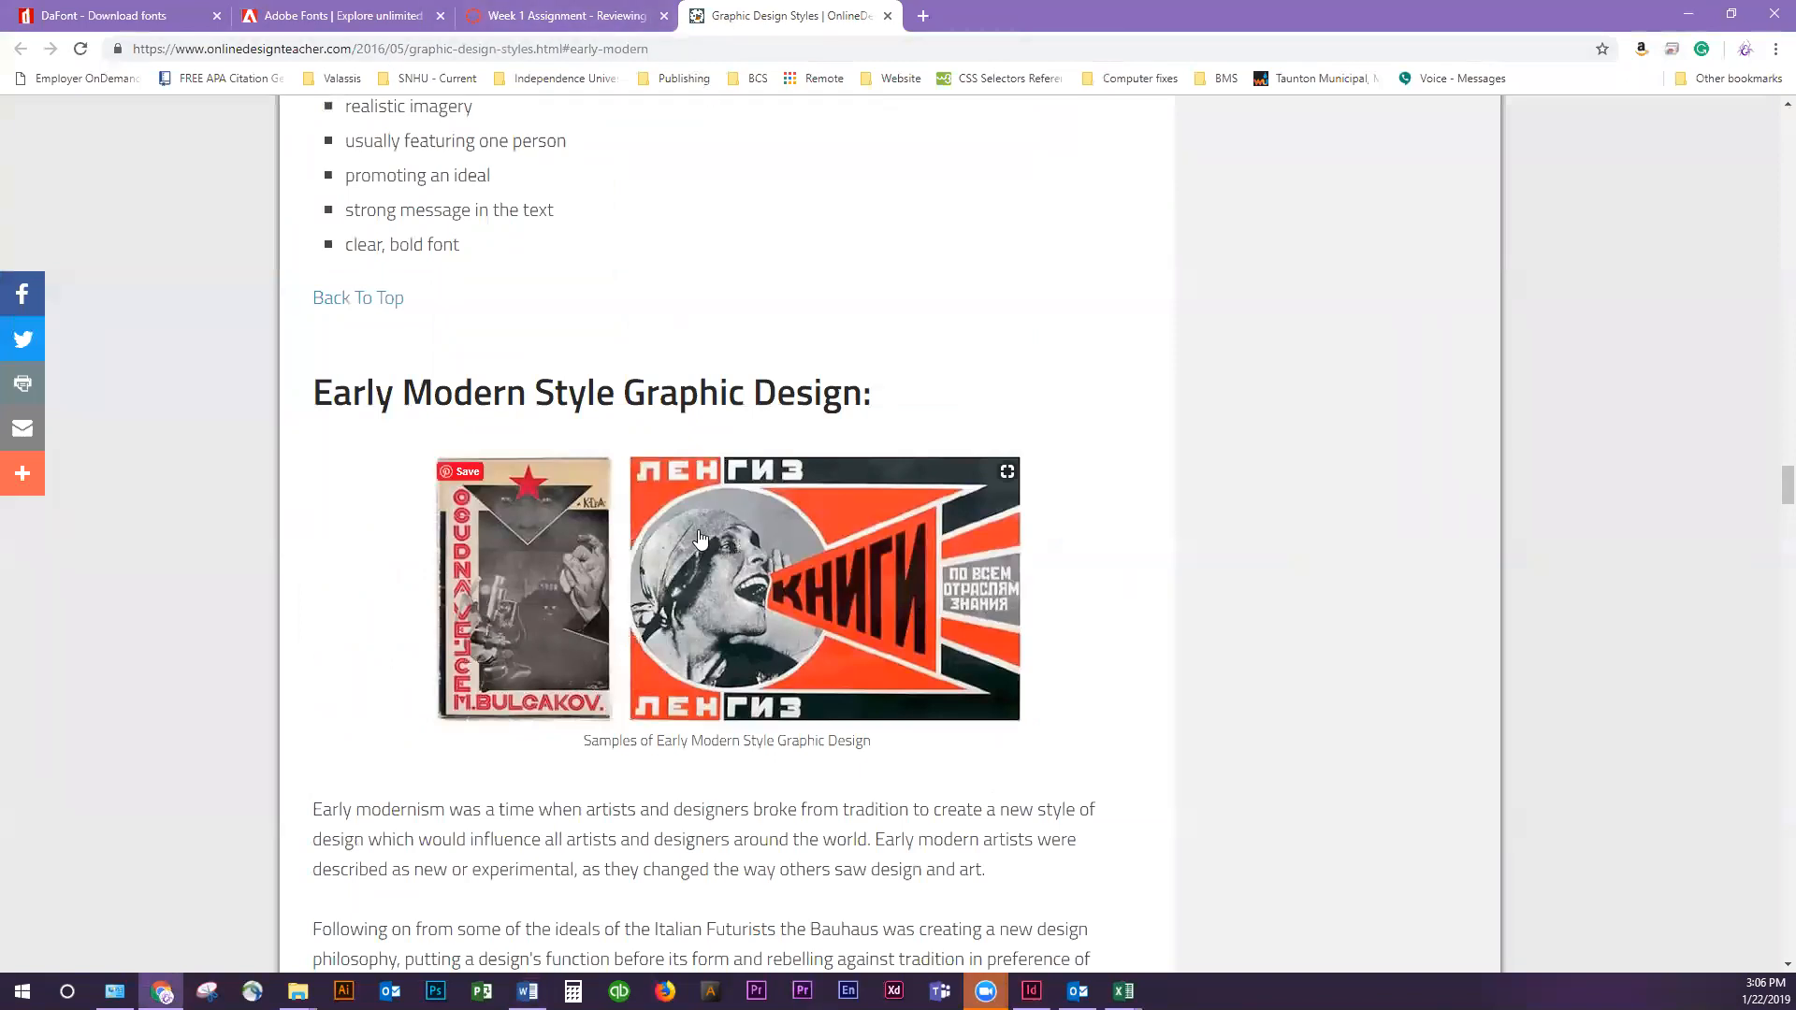
Go to the Futurism section from the article's list of graphic design styles
{"action": "scroll", "coordinate": [699, 515], "scroll_direction": "up", "scroll_amount": 20}
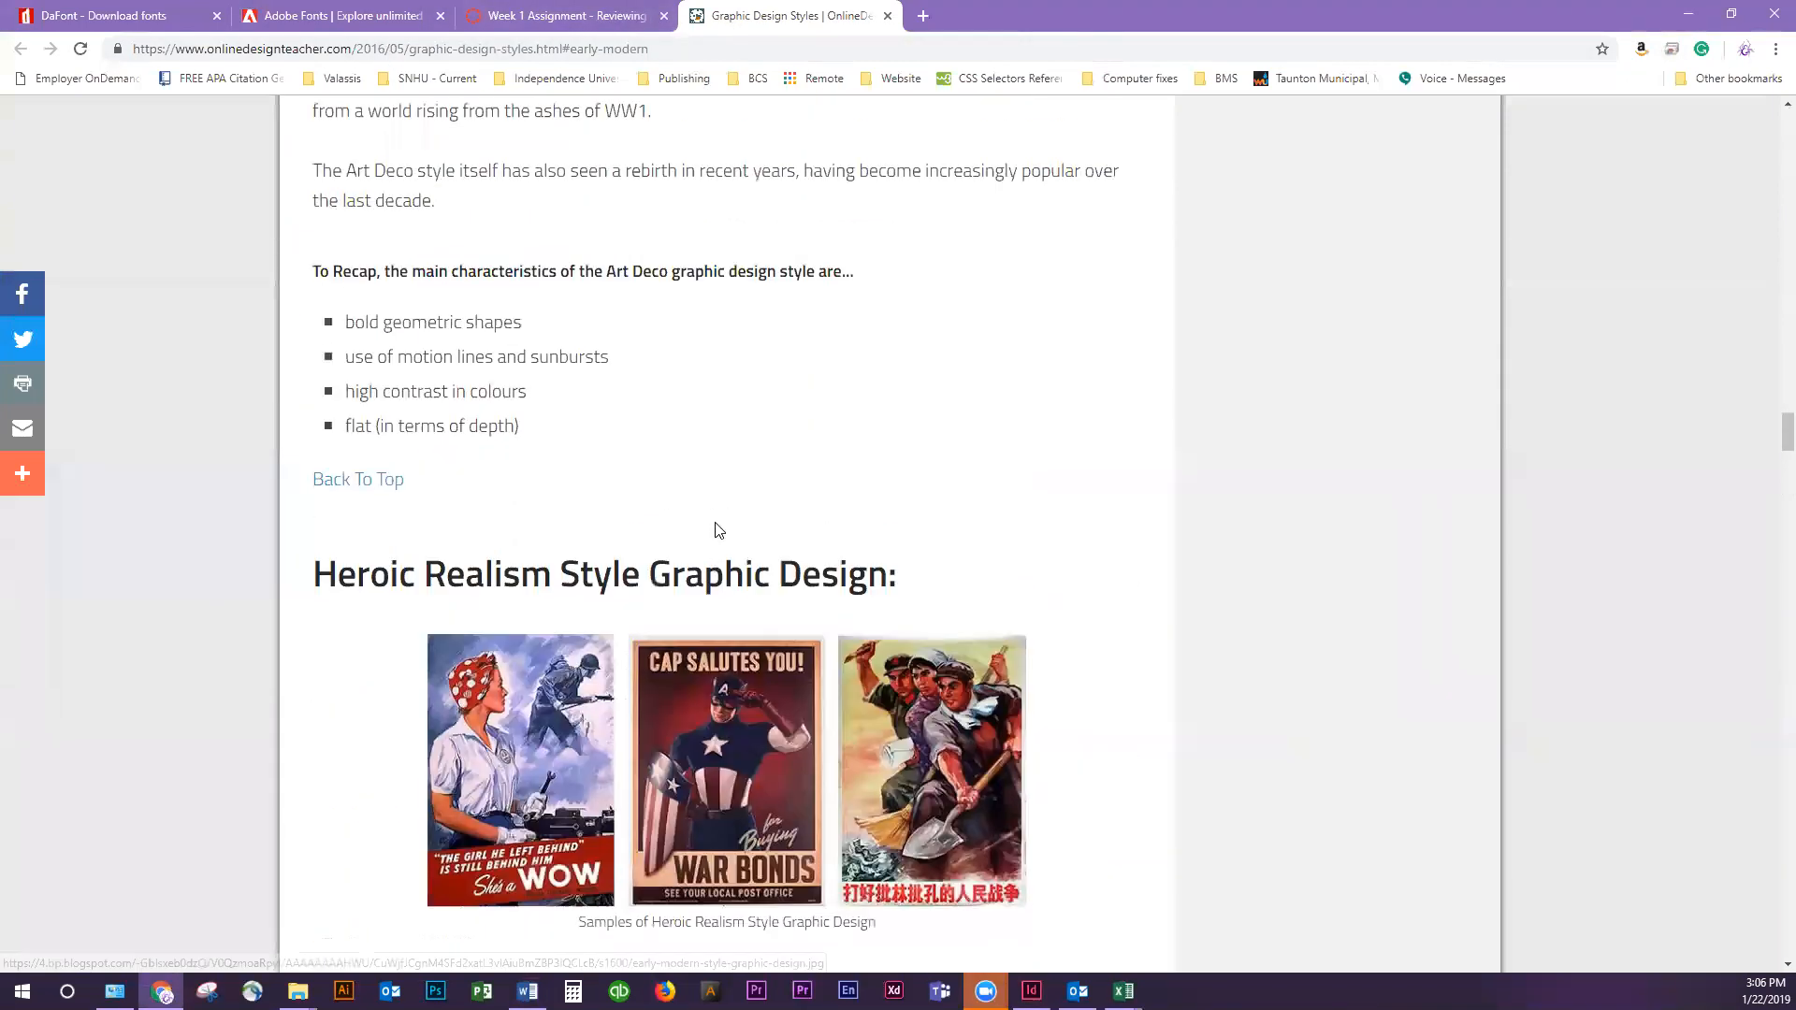
{"action": "scroll", "coordinate": [724, 524], "scroll_direction": "up", "scroll_amount": 18}
{"action": "scroll", "coordinate": [694, 575], "scroll_direction": "up", "scroll_amount": 20}
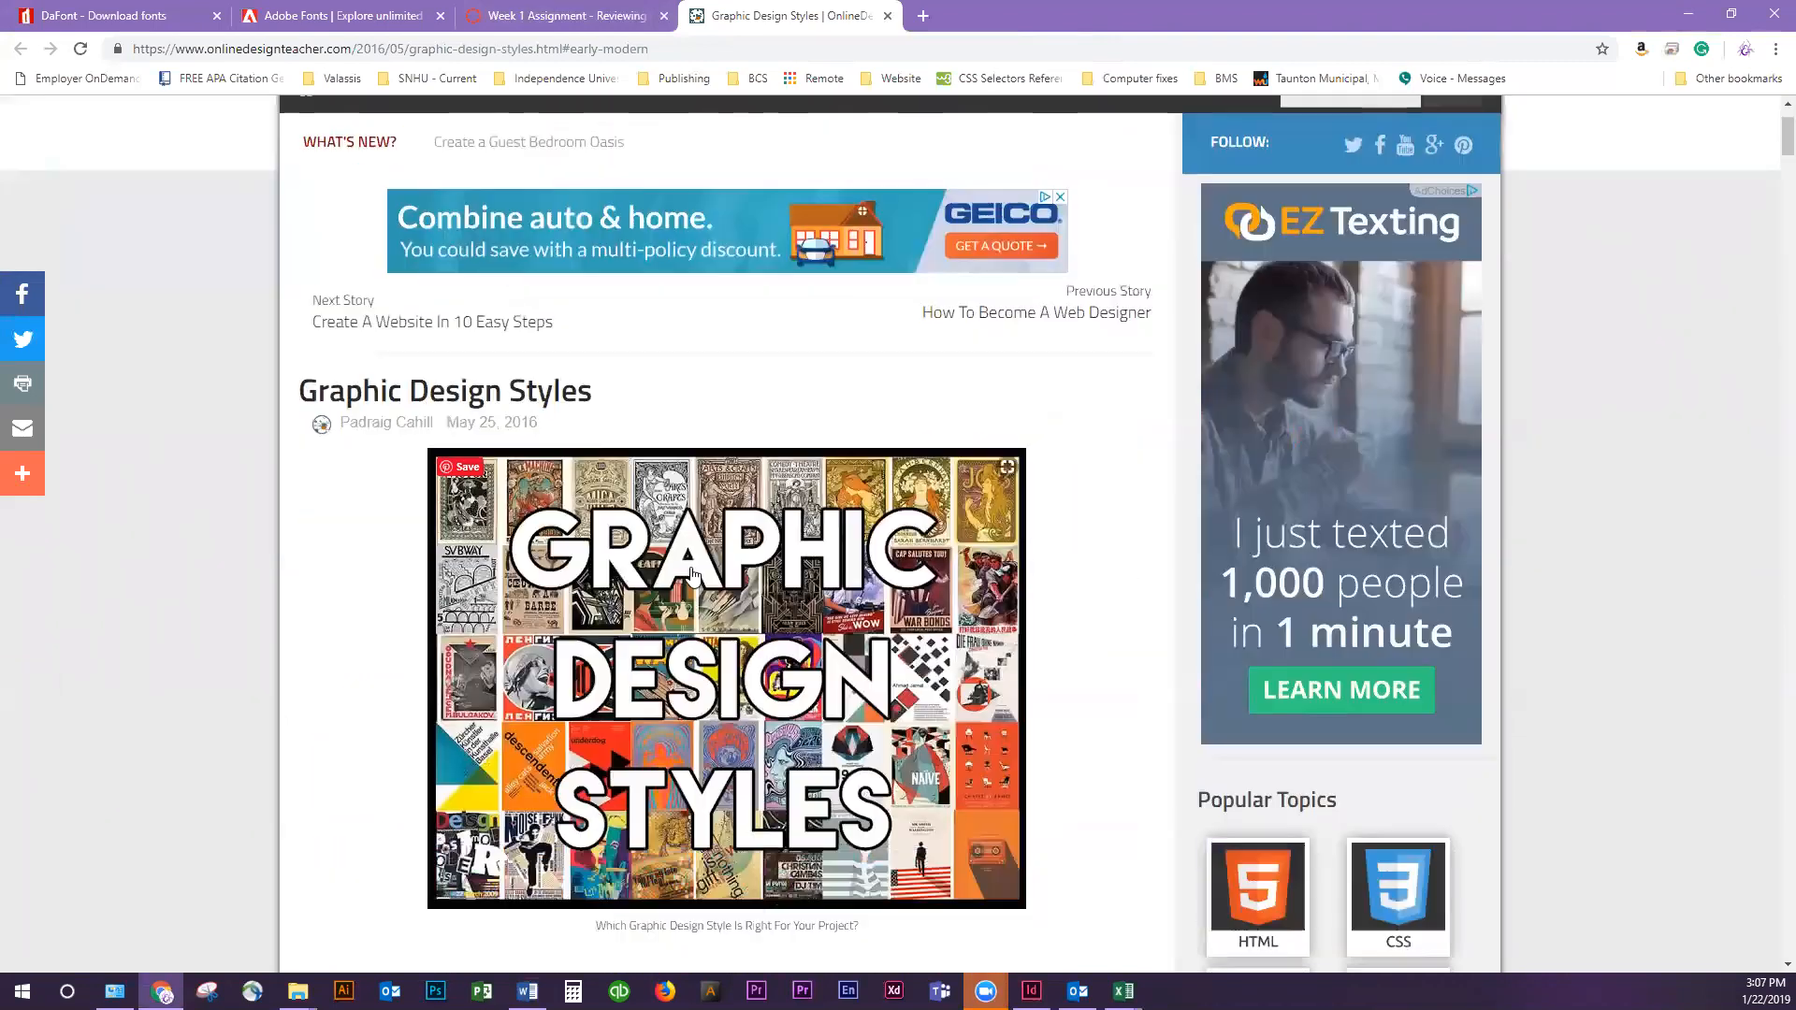
{"action": "scroll", "coordinate": [693, 575], "scroll_direction": "down", "scroll_amount": 10}
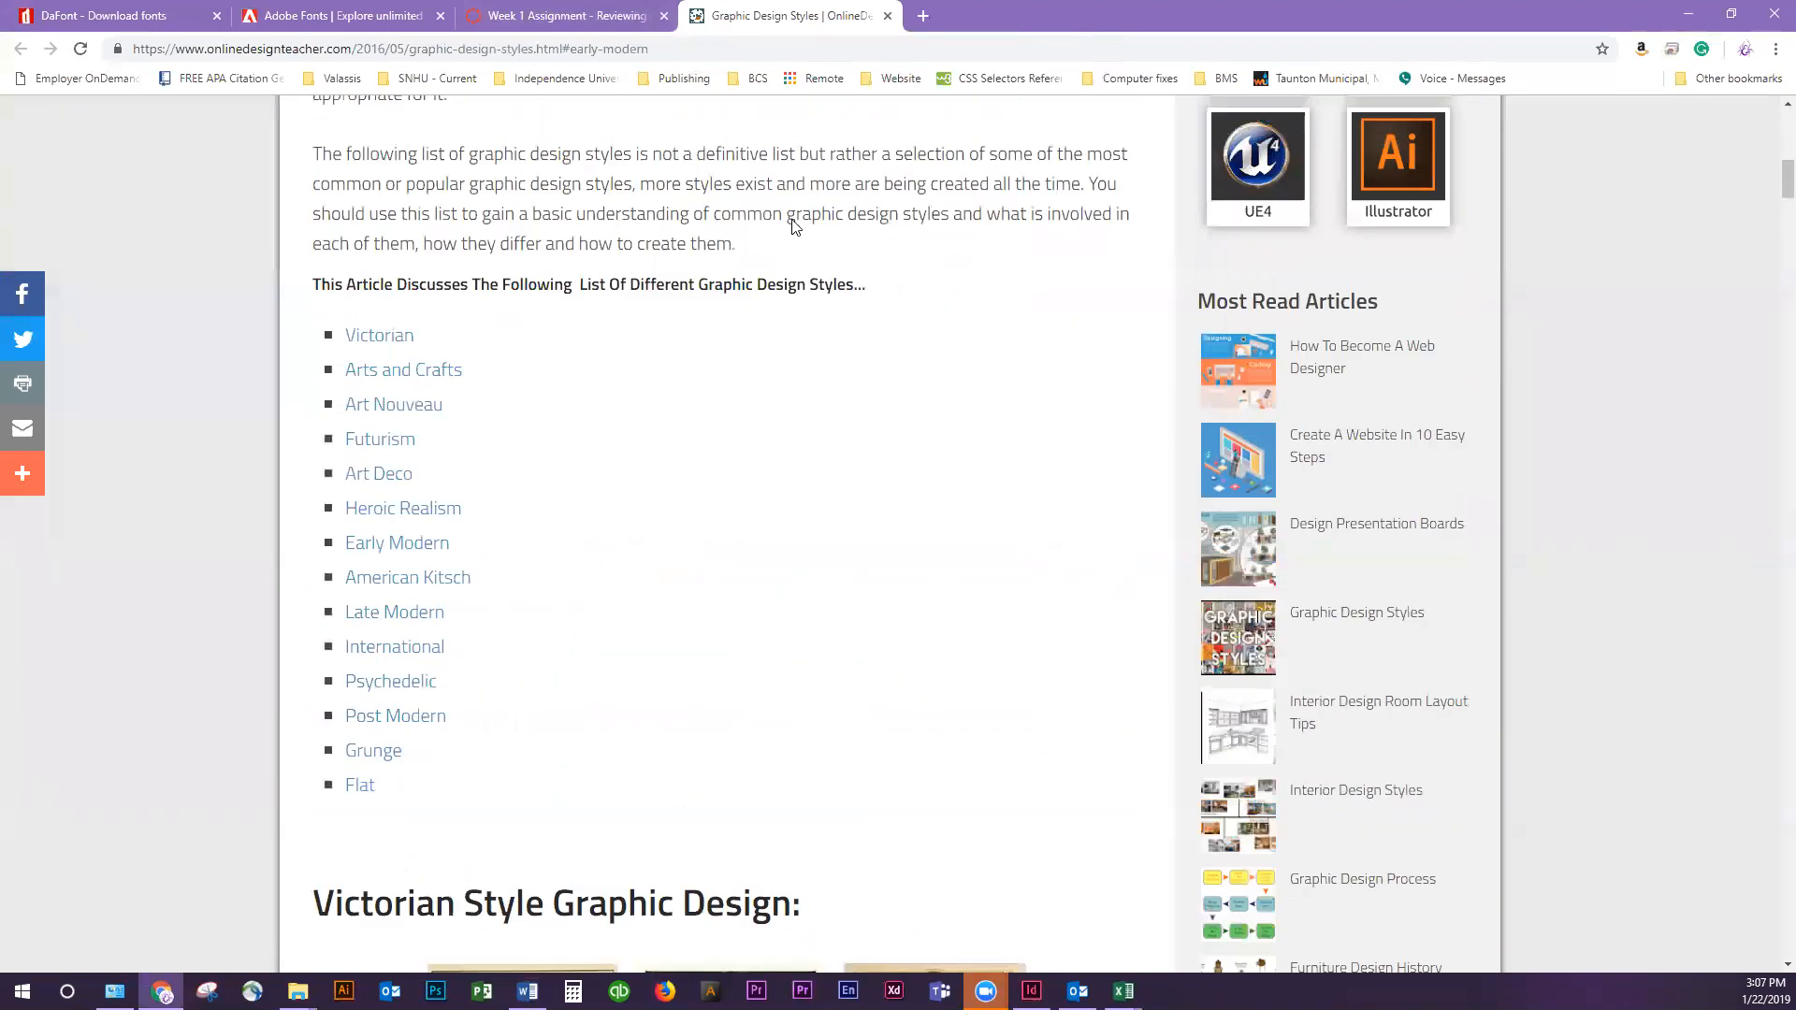
{"action": "left_click", "coordinate": [389, 458]}
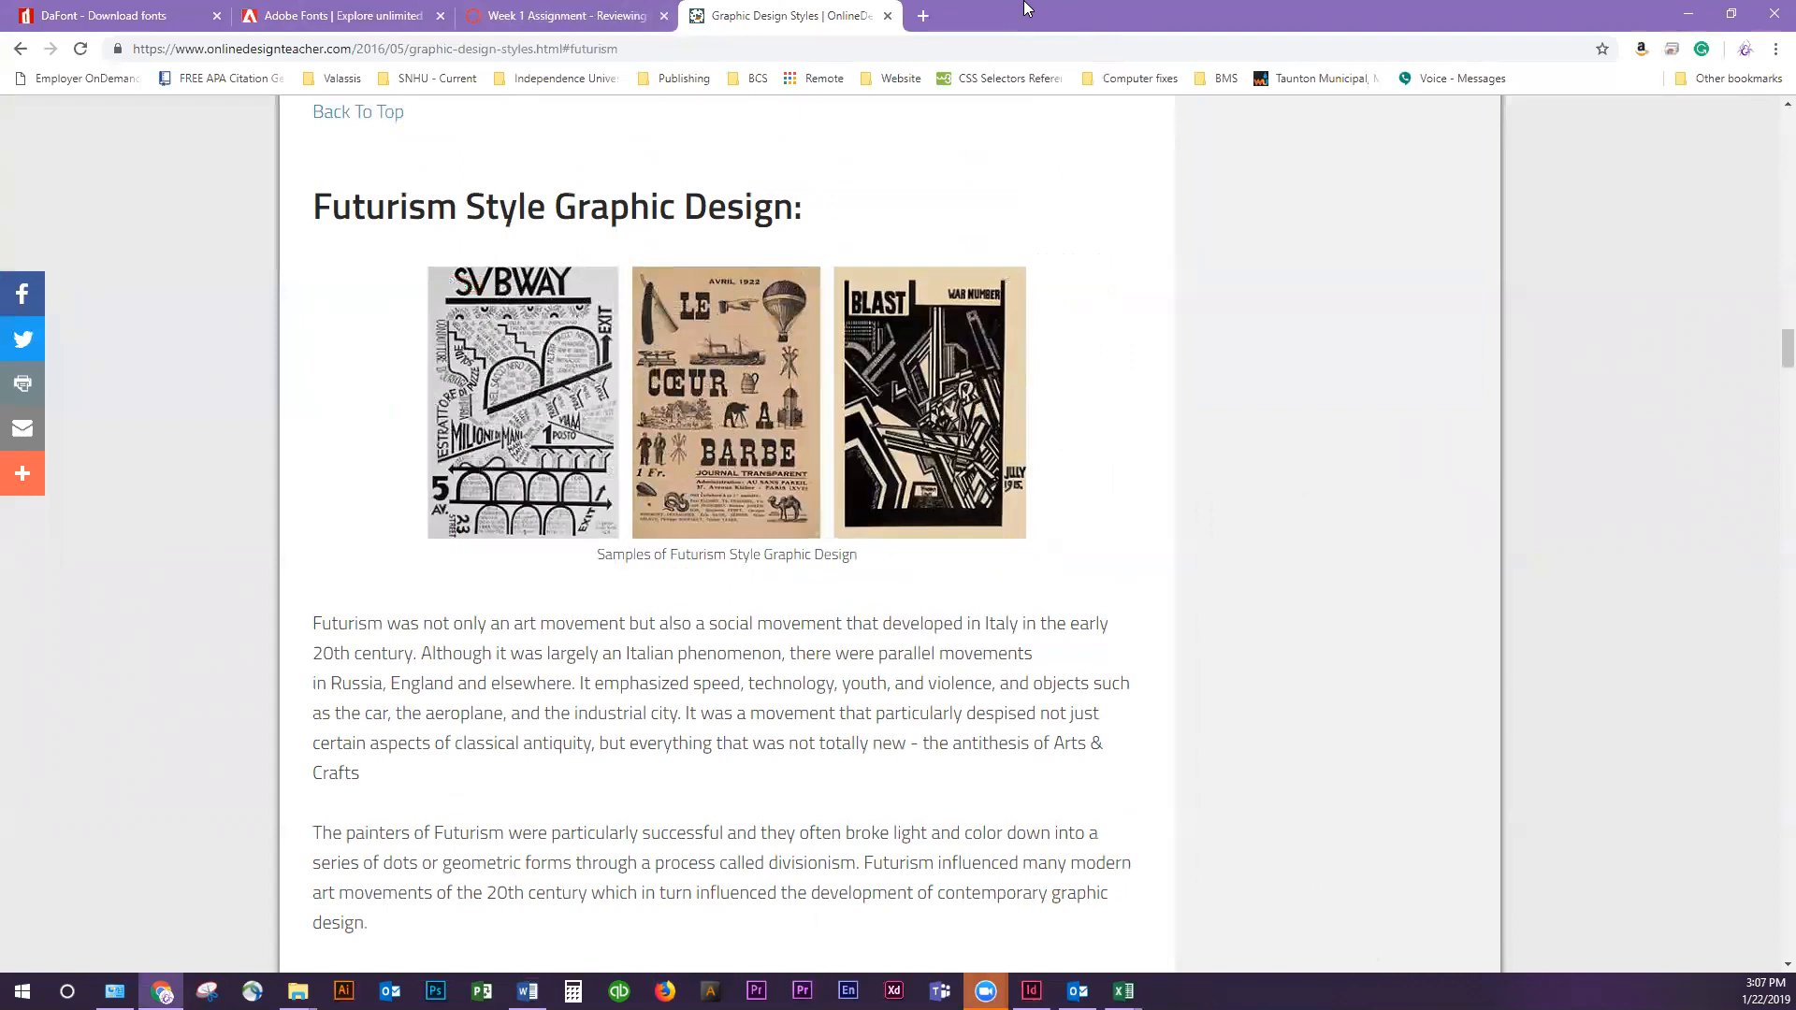
Compare the Week 1 Assignment's flashcard requirements with the graphic design styles article, including its Art Nouveau section
{"action": "left_click", "coordinate": [598, 16]}
{"action": "left_click", "coordinate": [440, 450]}
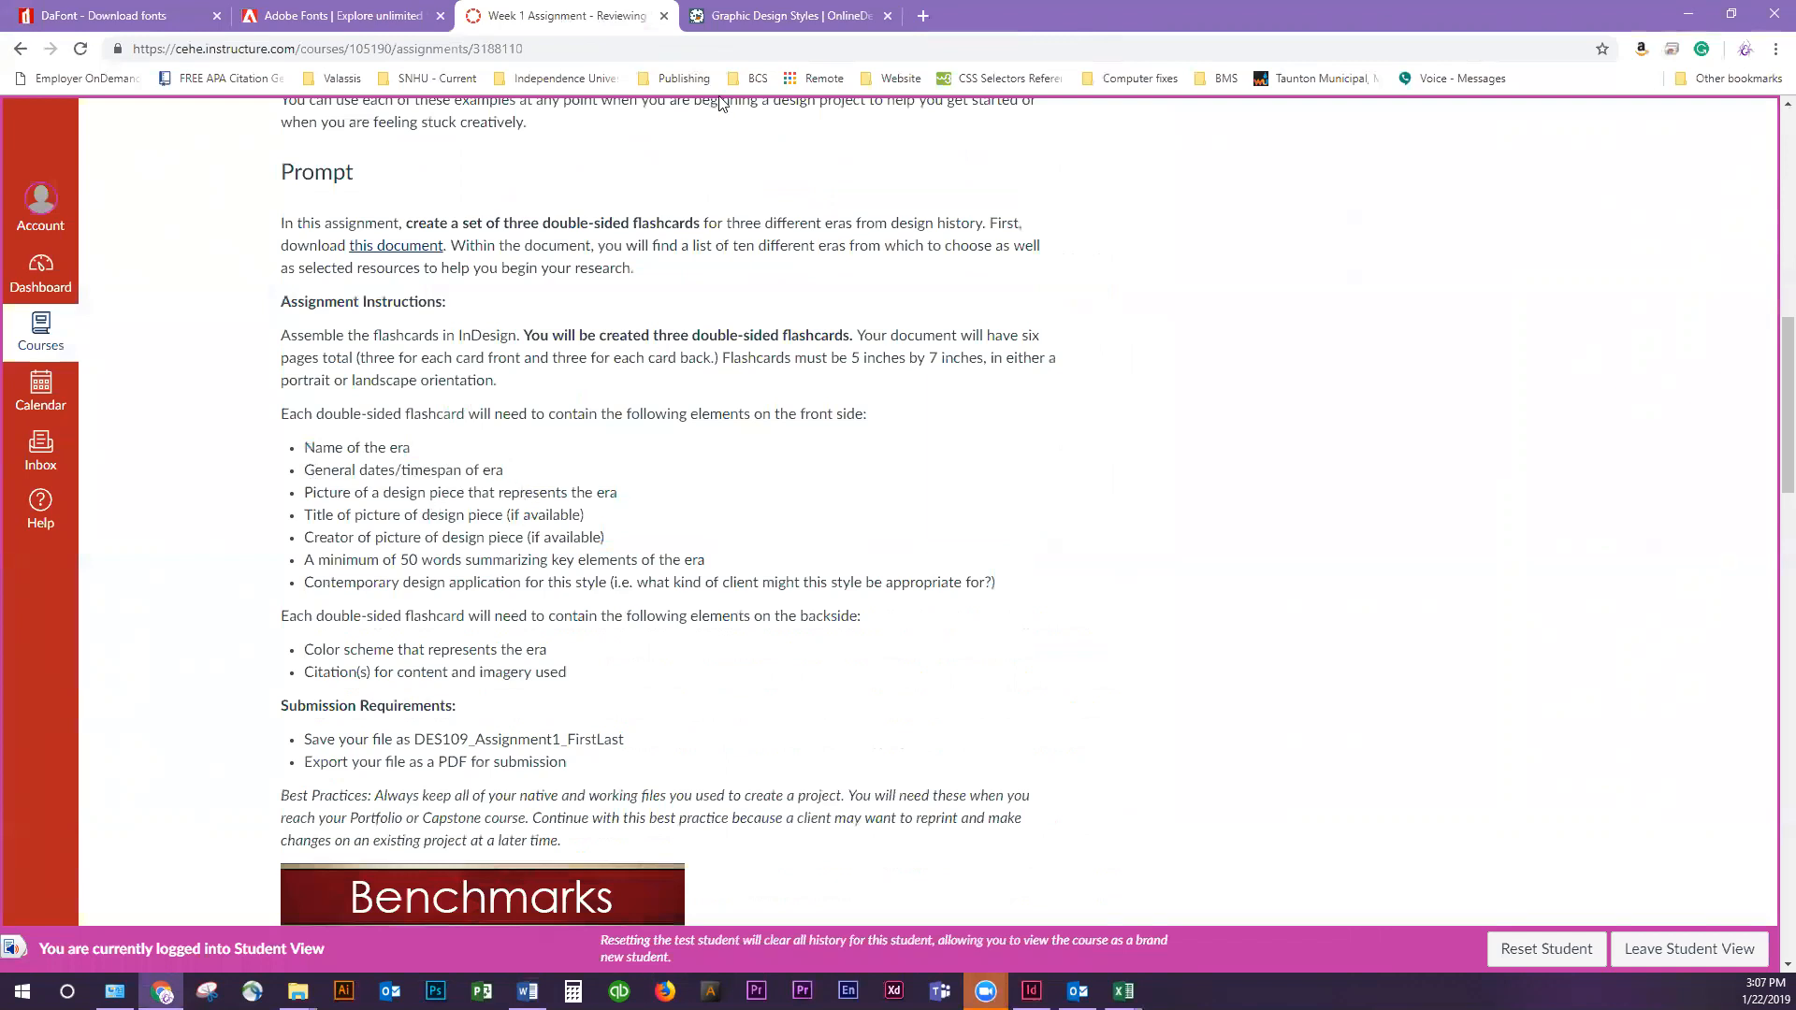
{"action": "left_click", "coordinate": [744, 16]}
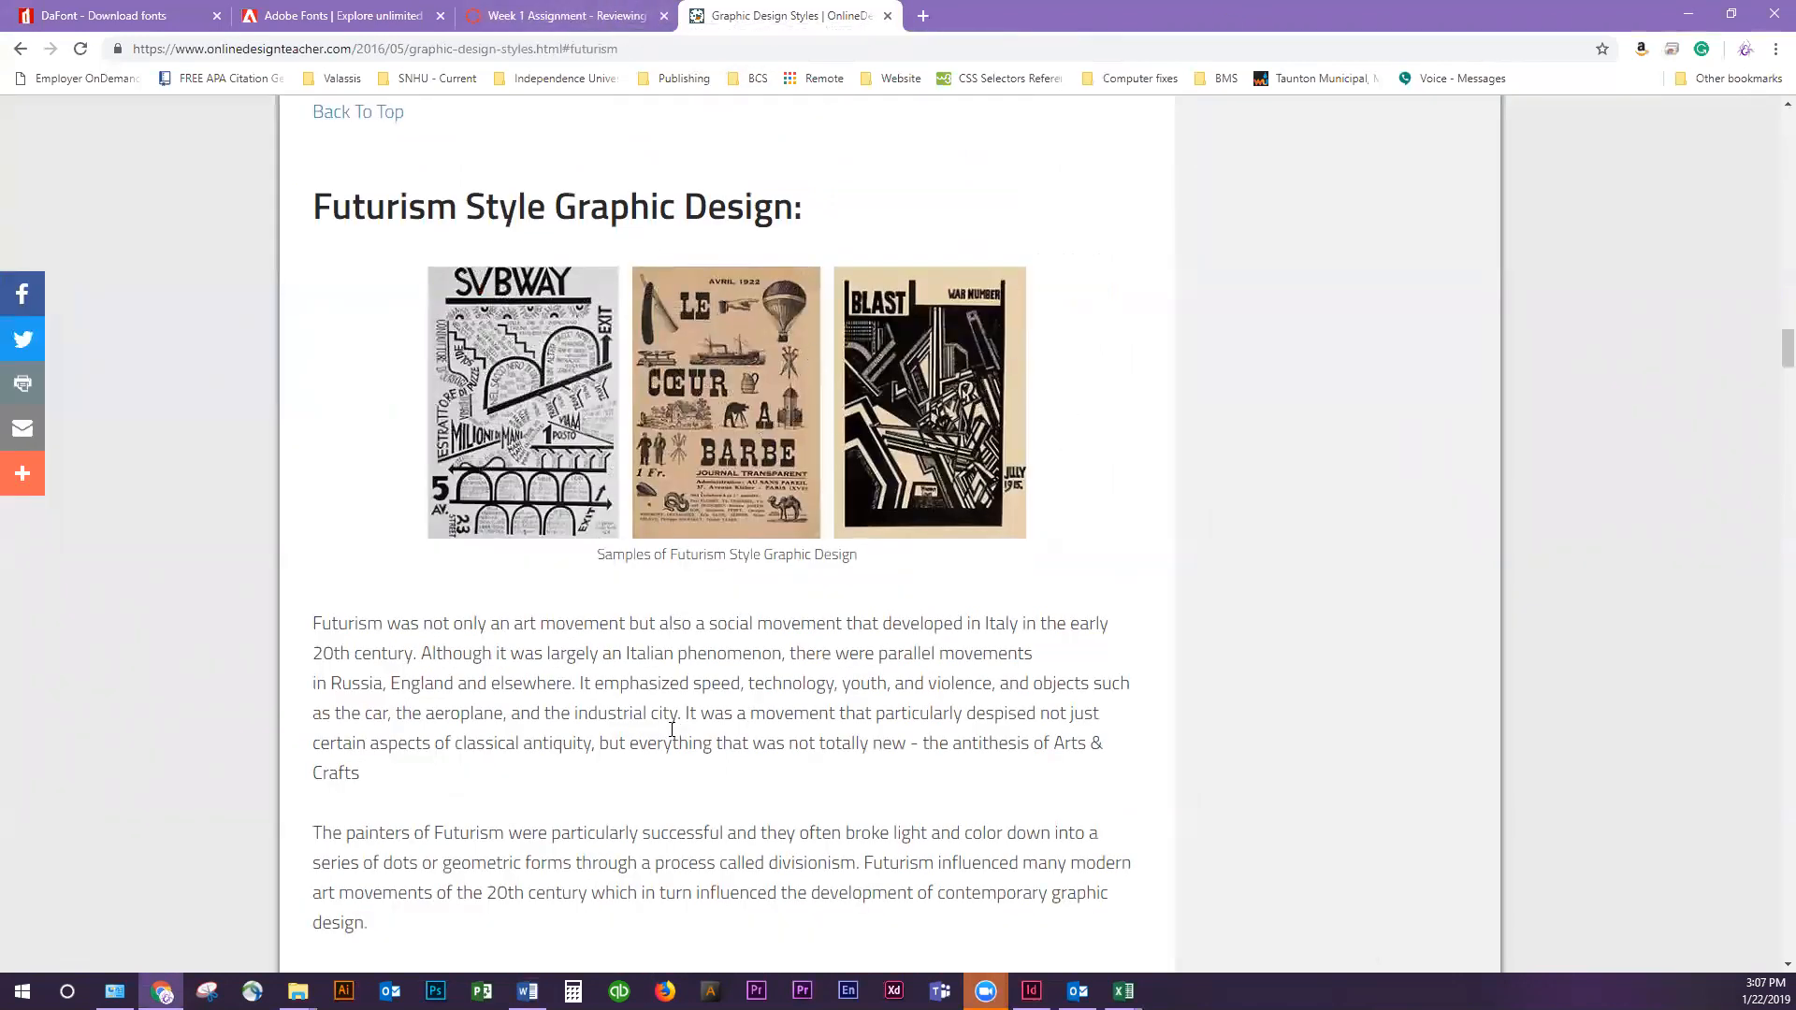
{"action": "left_click", "coordinate": [613, 16]}
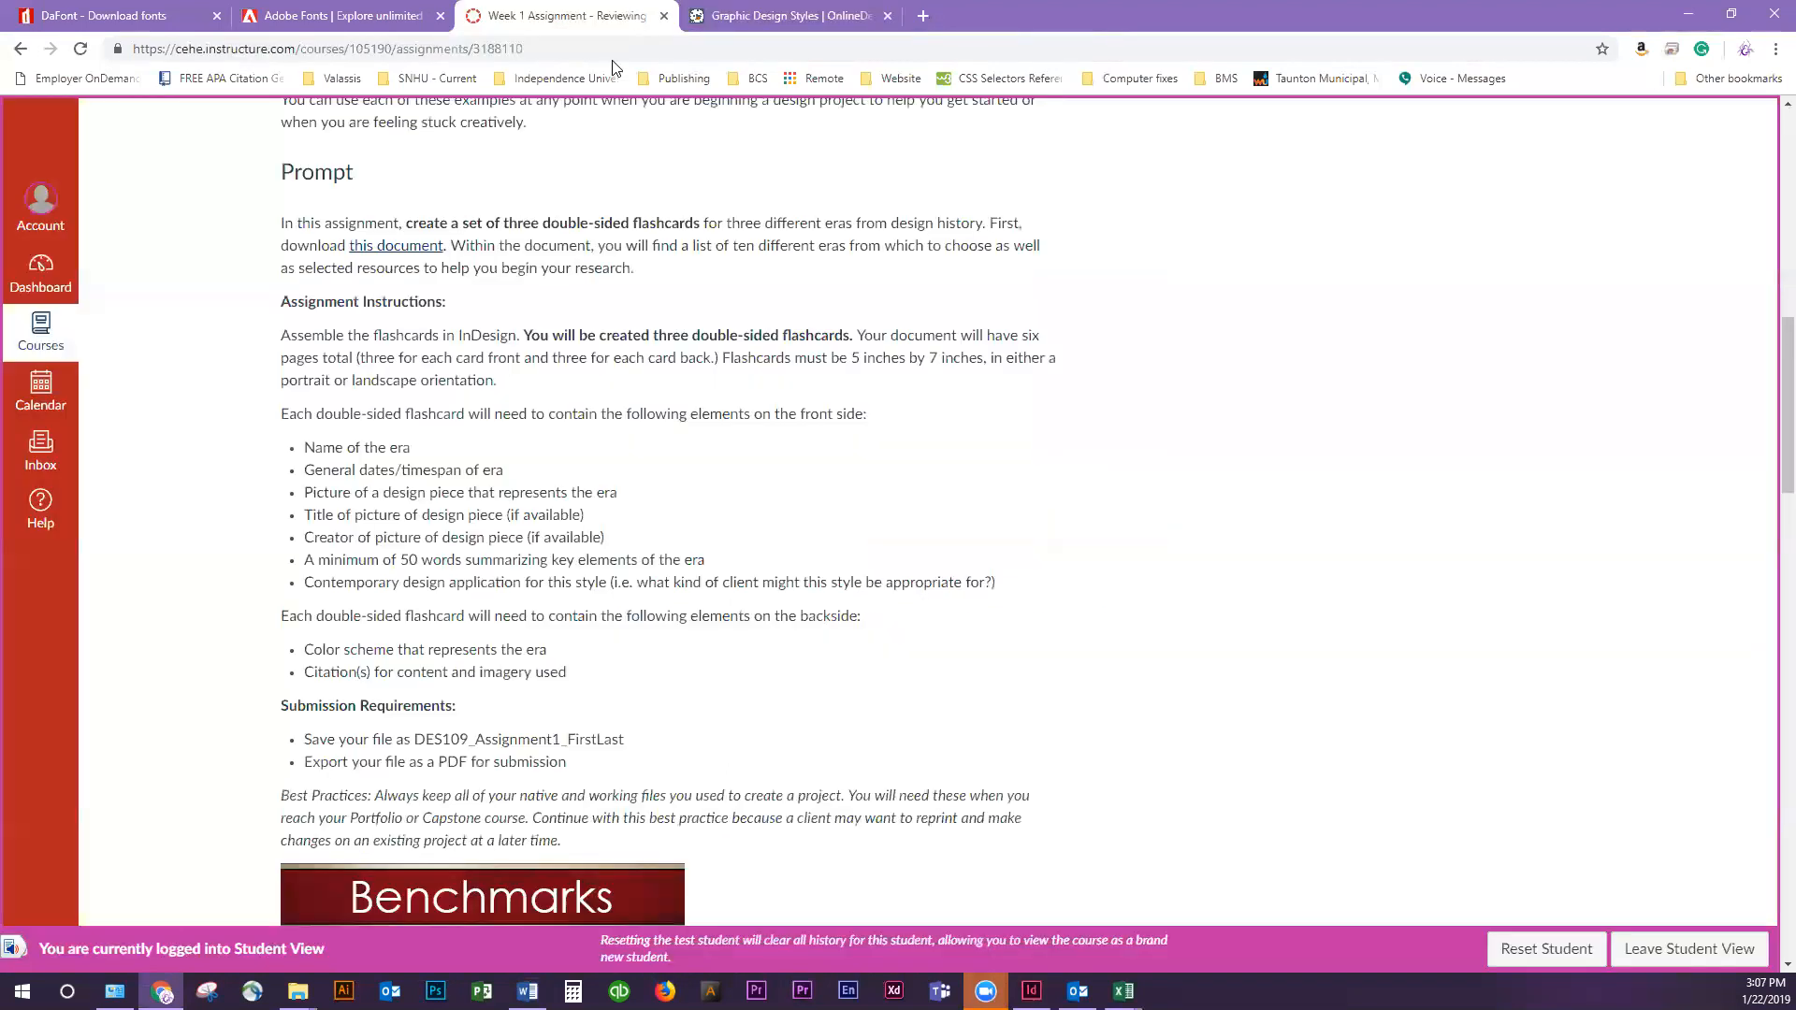
{"action": "left_click", "coordinate": [708, 16]}
{"action": "scroll", "coordinate": [739, 487], "scroll_direction": "up", "scroll_amount": 12}
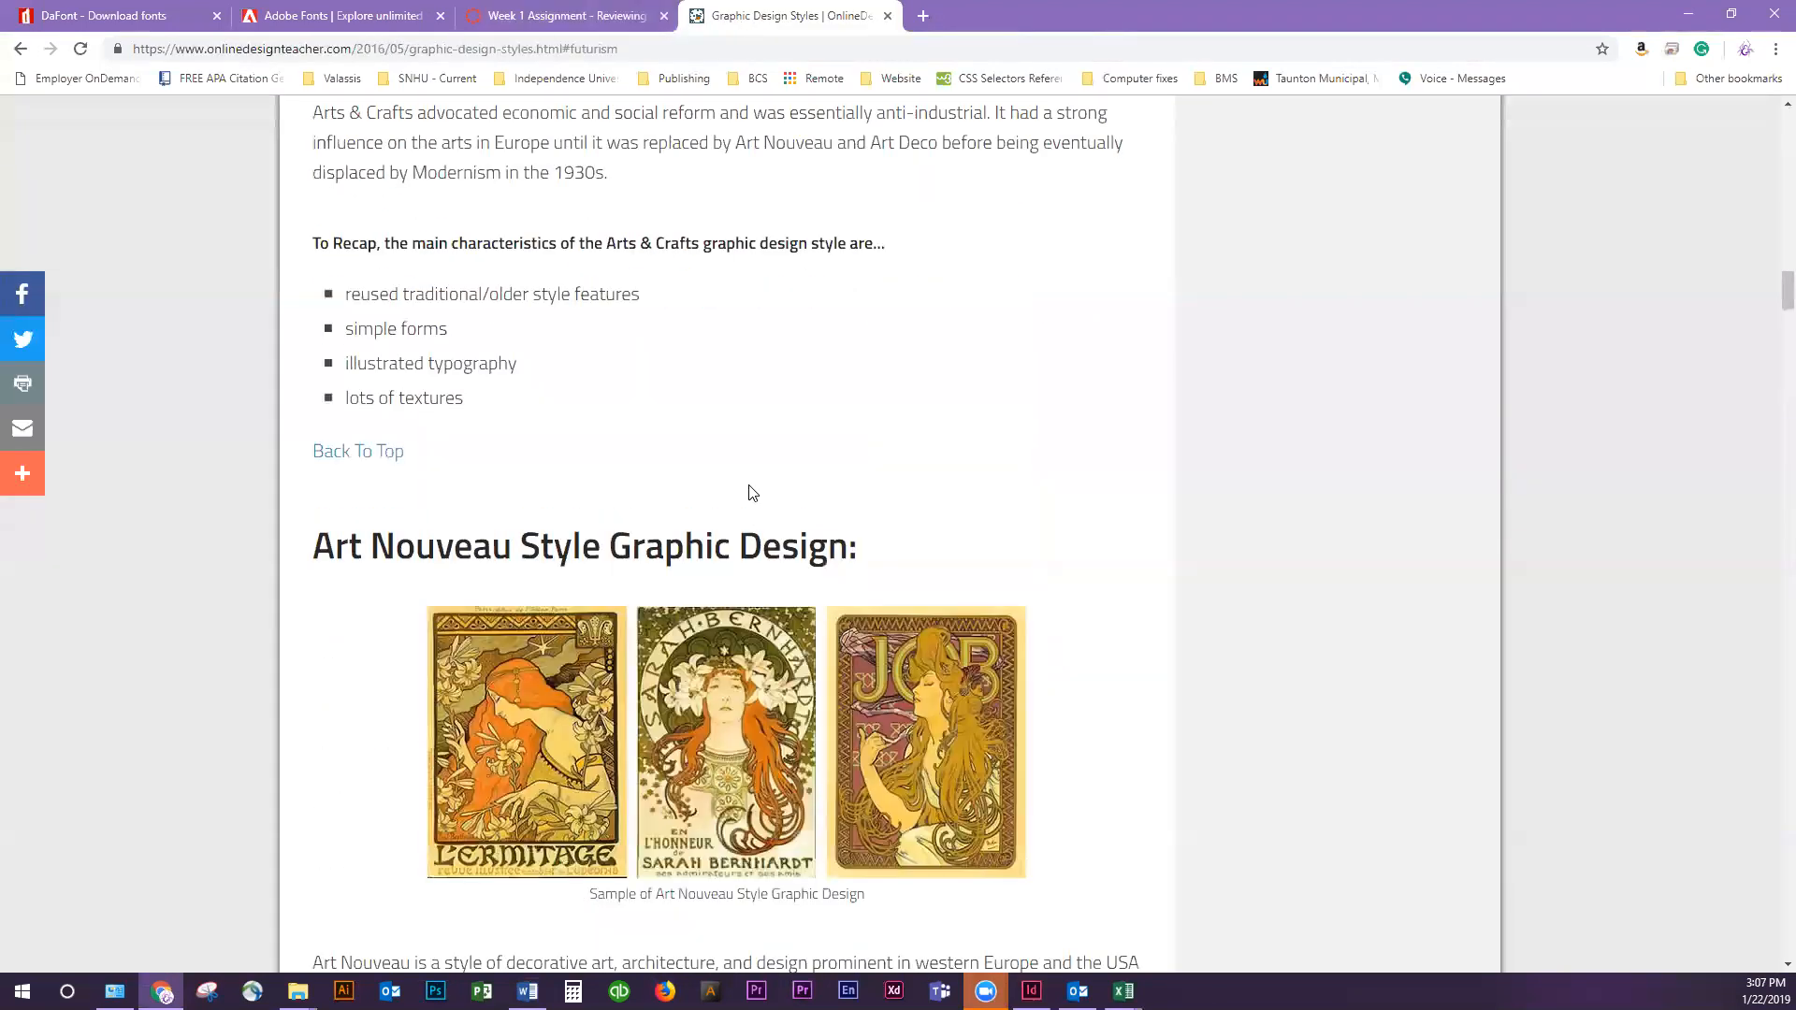
Search Google in a new browser tab for "art nouveau graphic design" and show the image results
{"action": "left_click", "coordinate": [922, 16]}
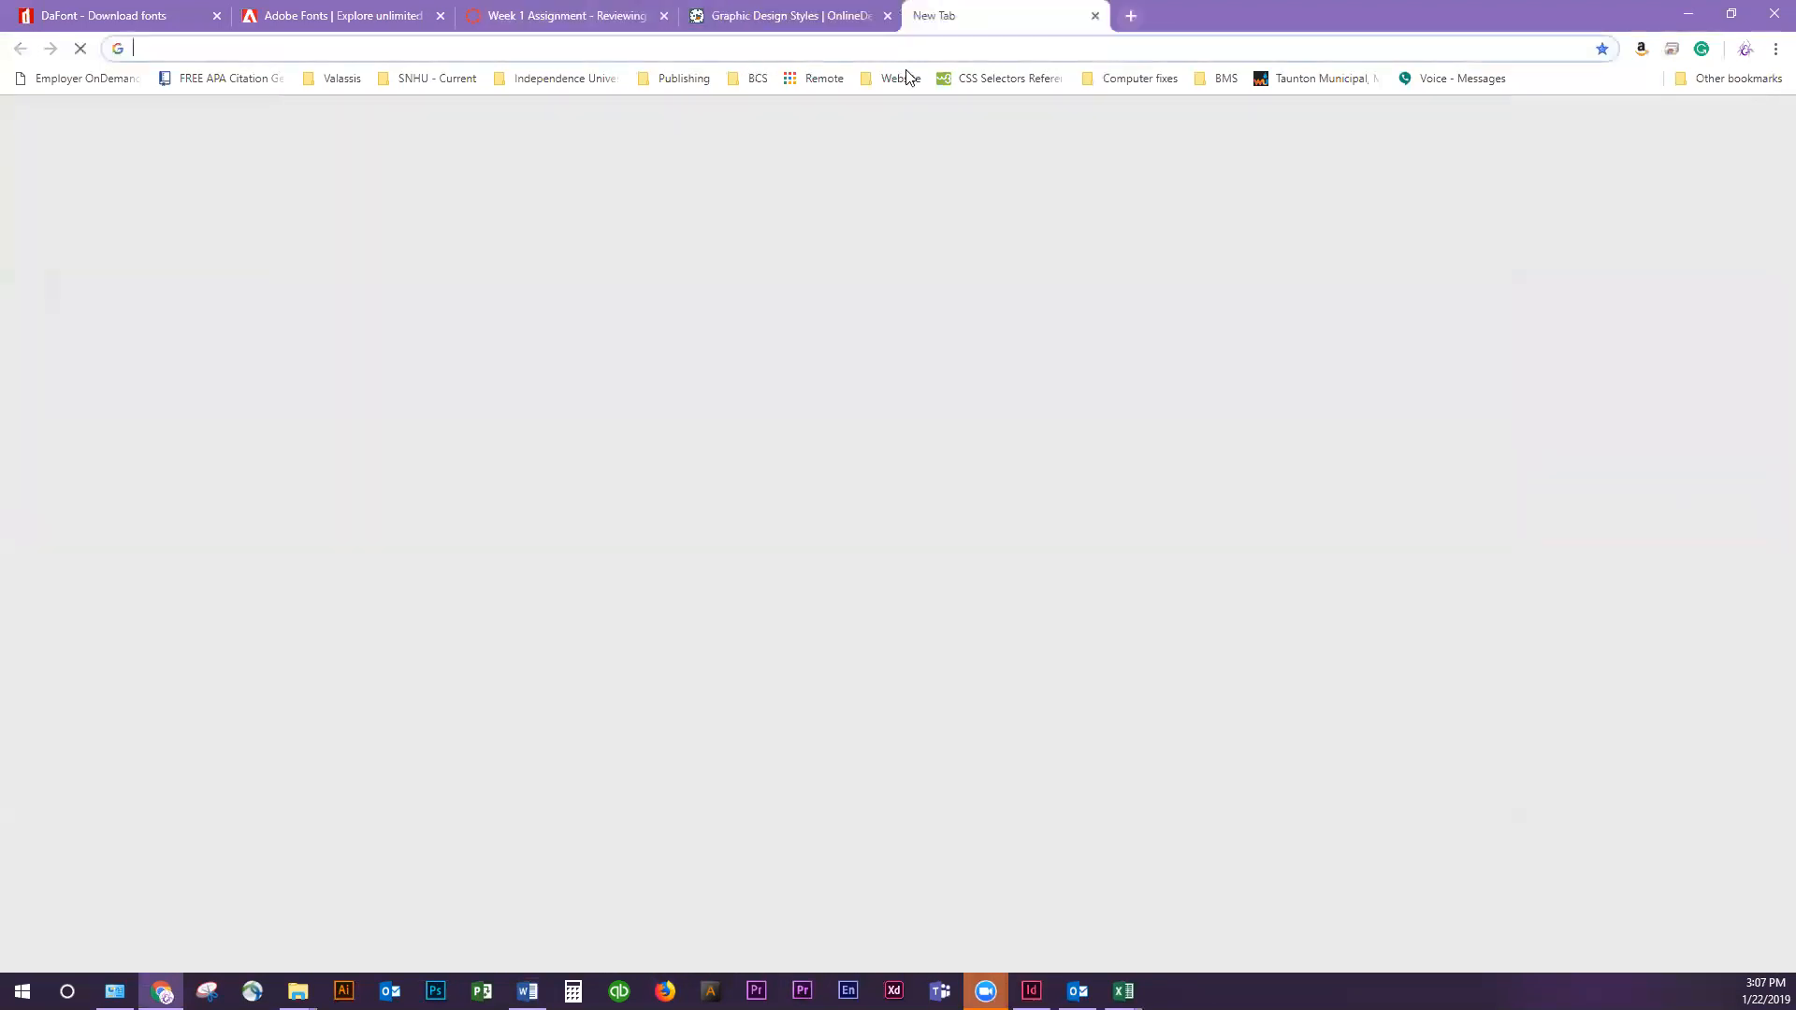
{"action": "type", "text": "art nouvea"}
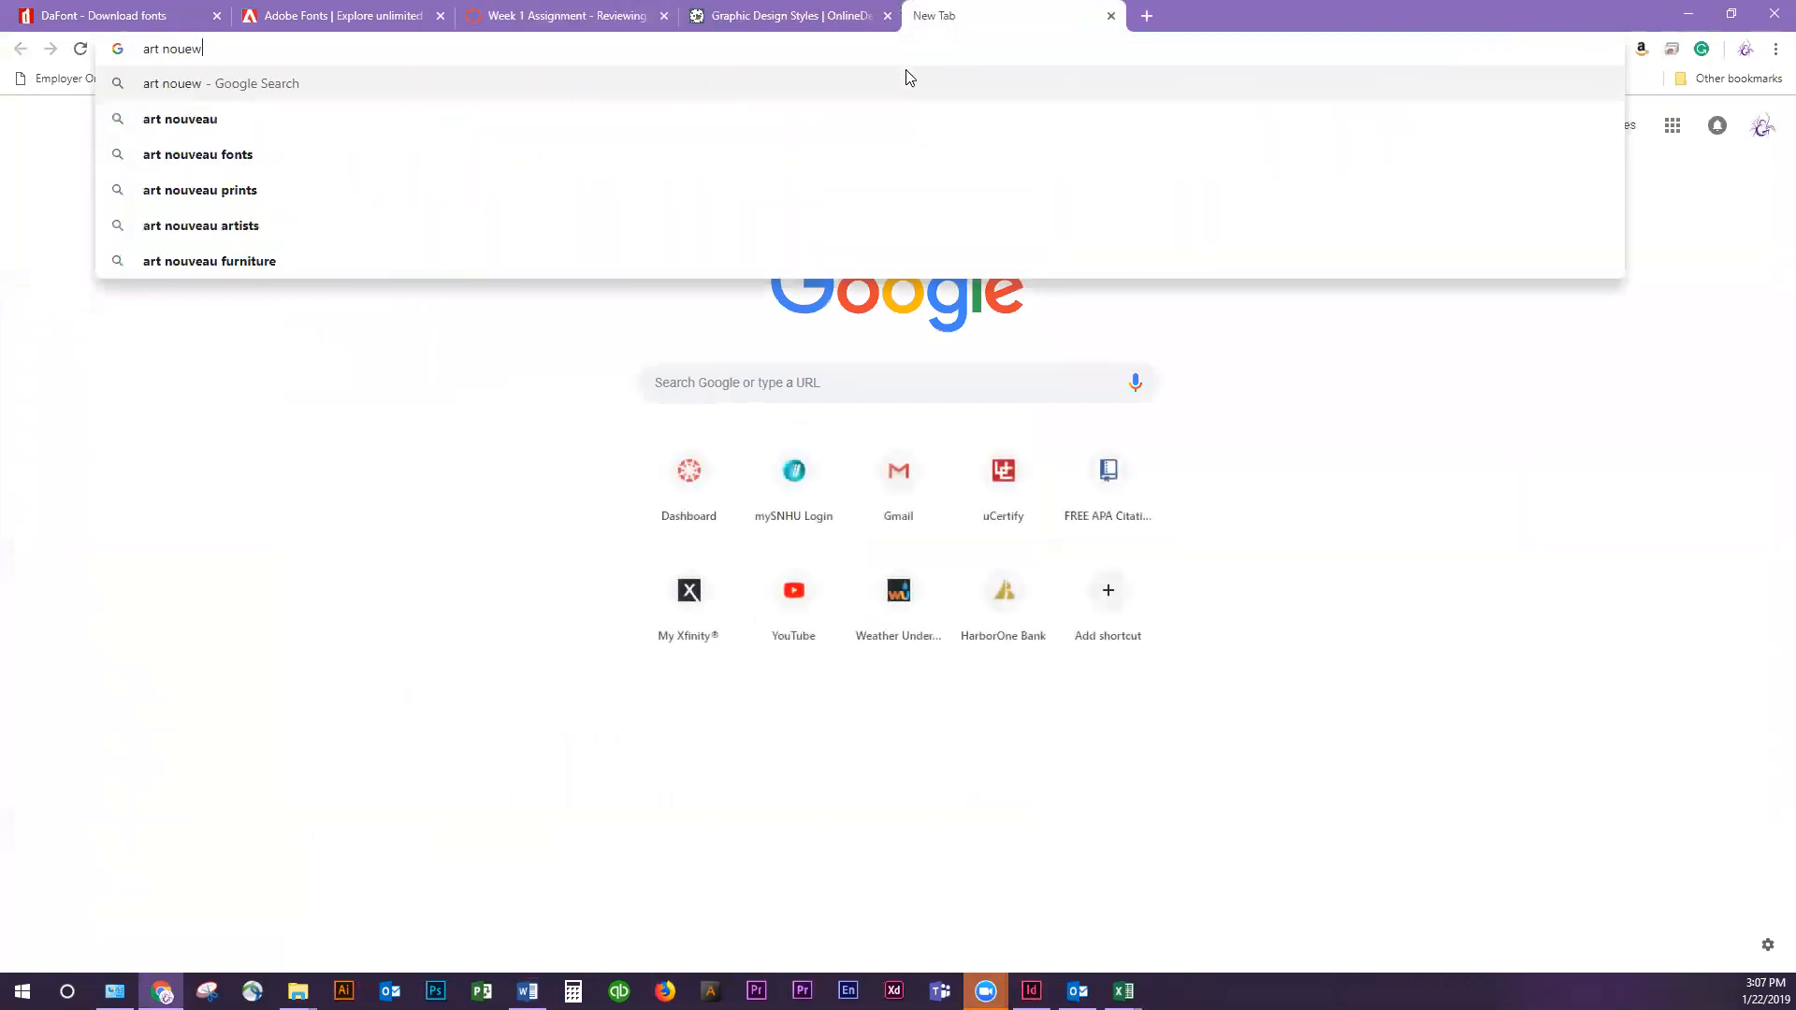
{"action": "type", "text": "u graphic "}
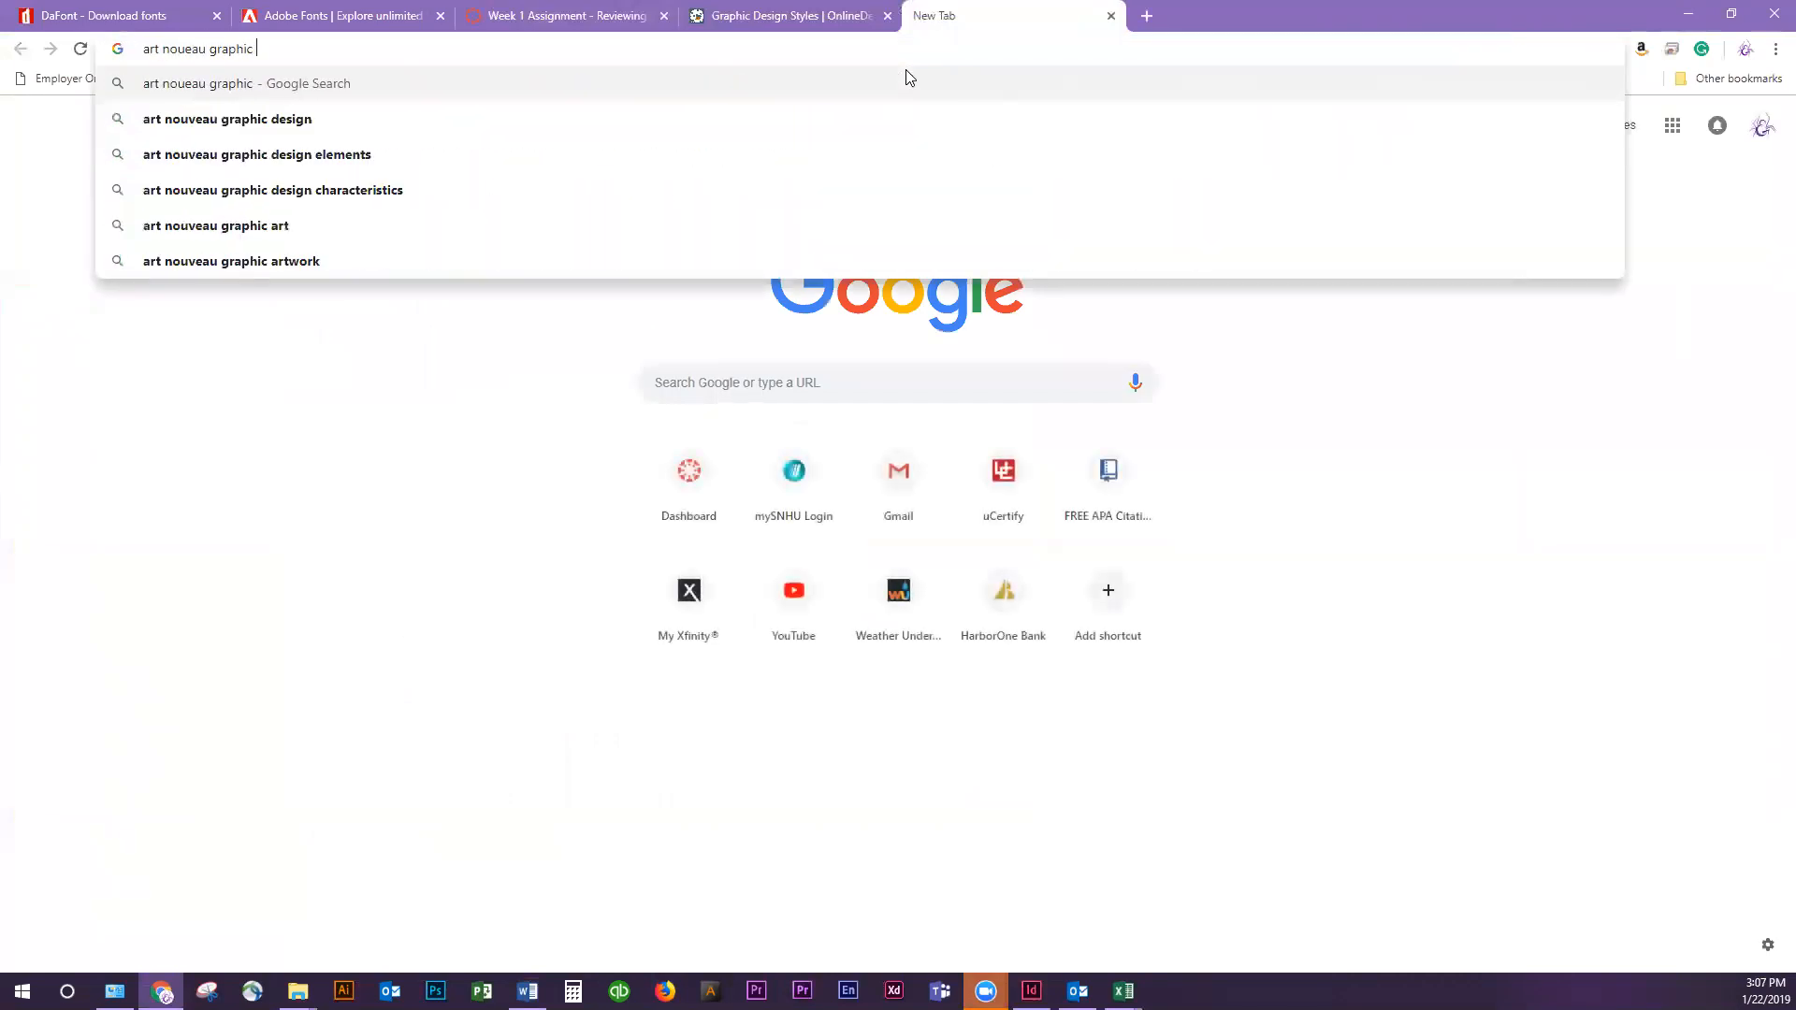
{"action": "type", "text": "design"}
{"action": "key", "text": "Down"}
{"action": "key", "text": "Return"}
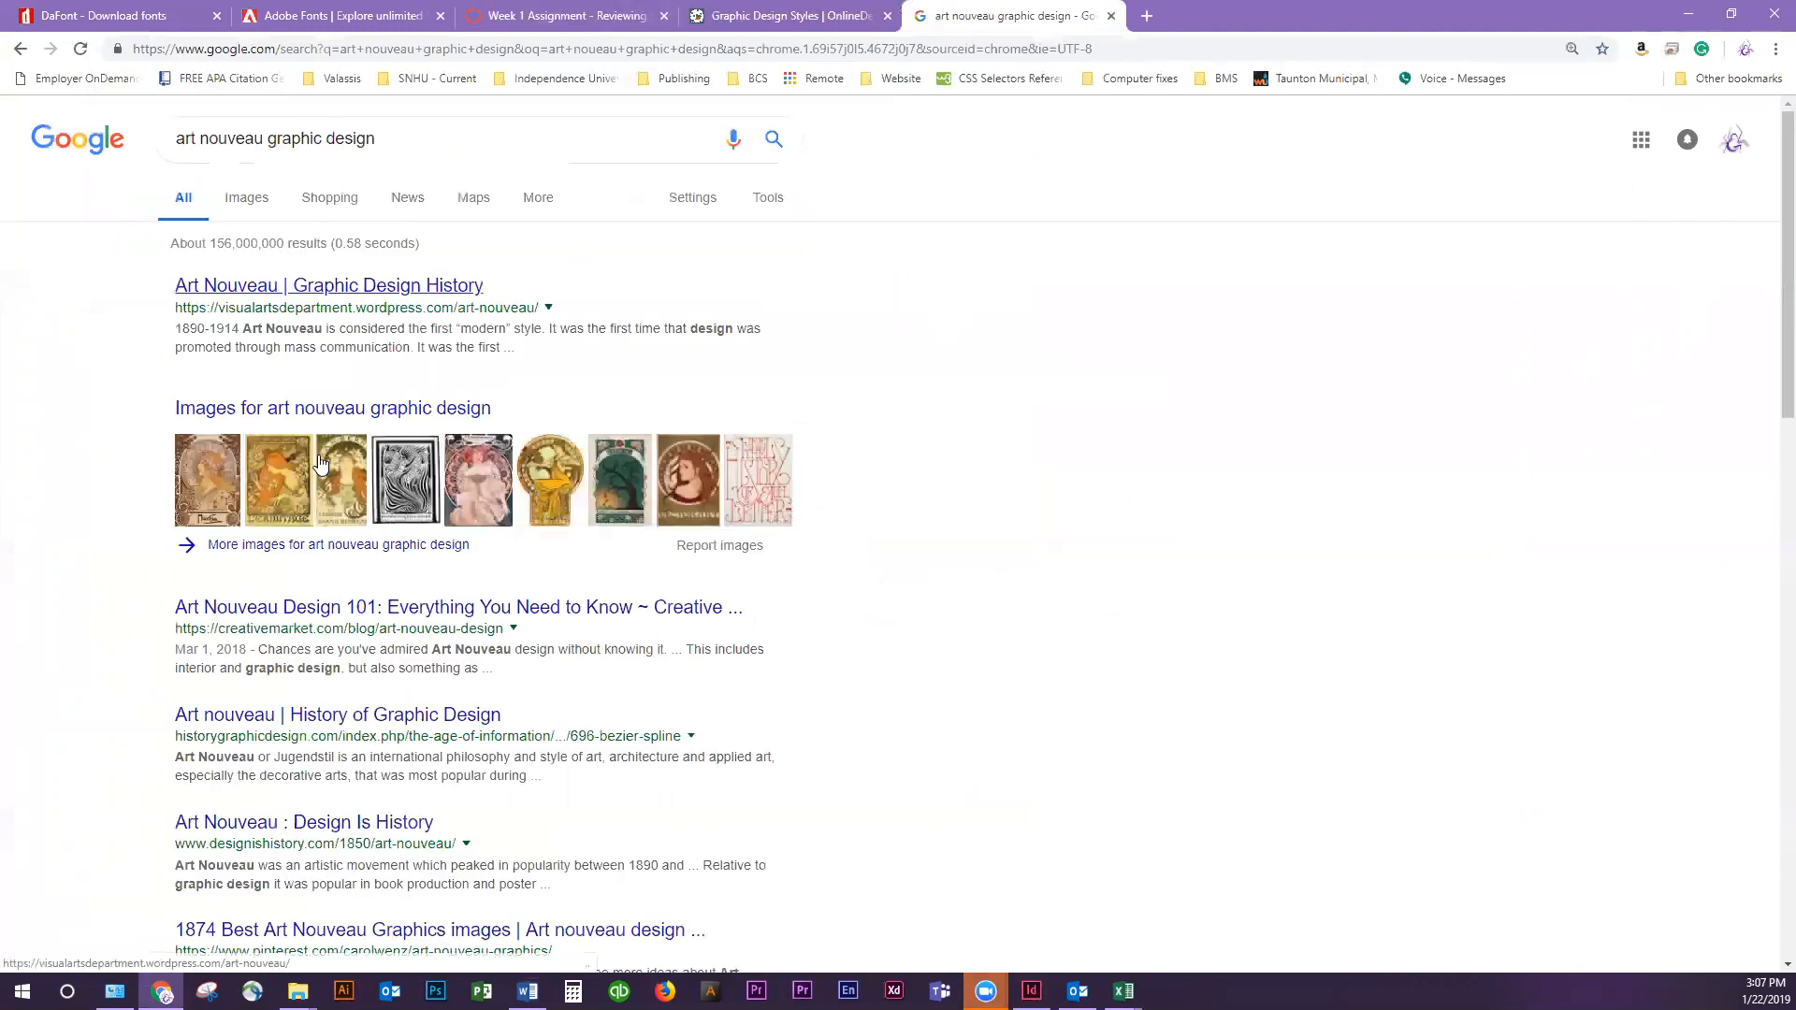
{"action": "left_click", "coordinate": [244, 204]}
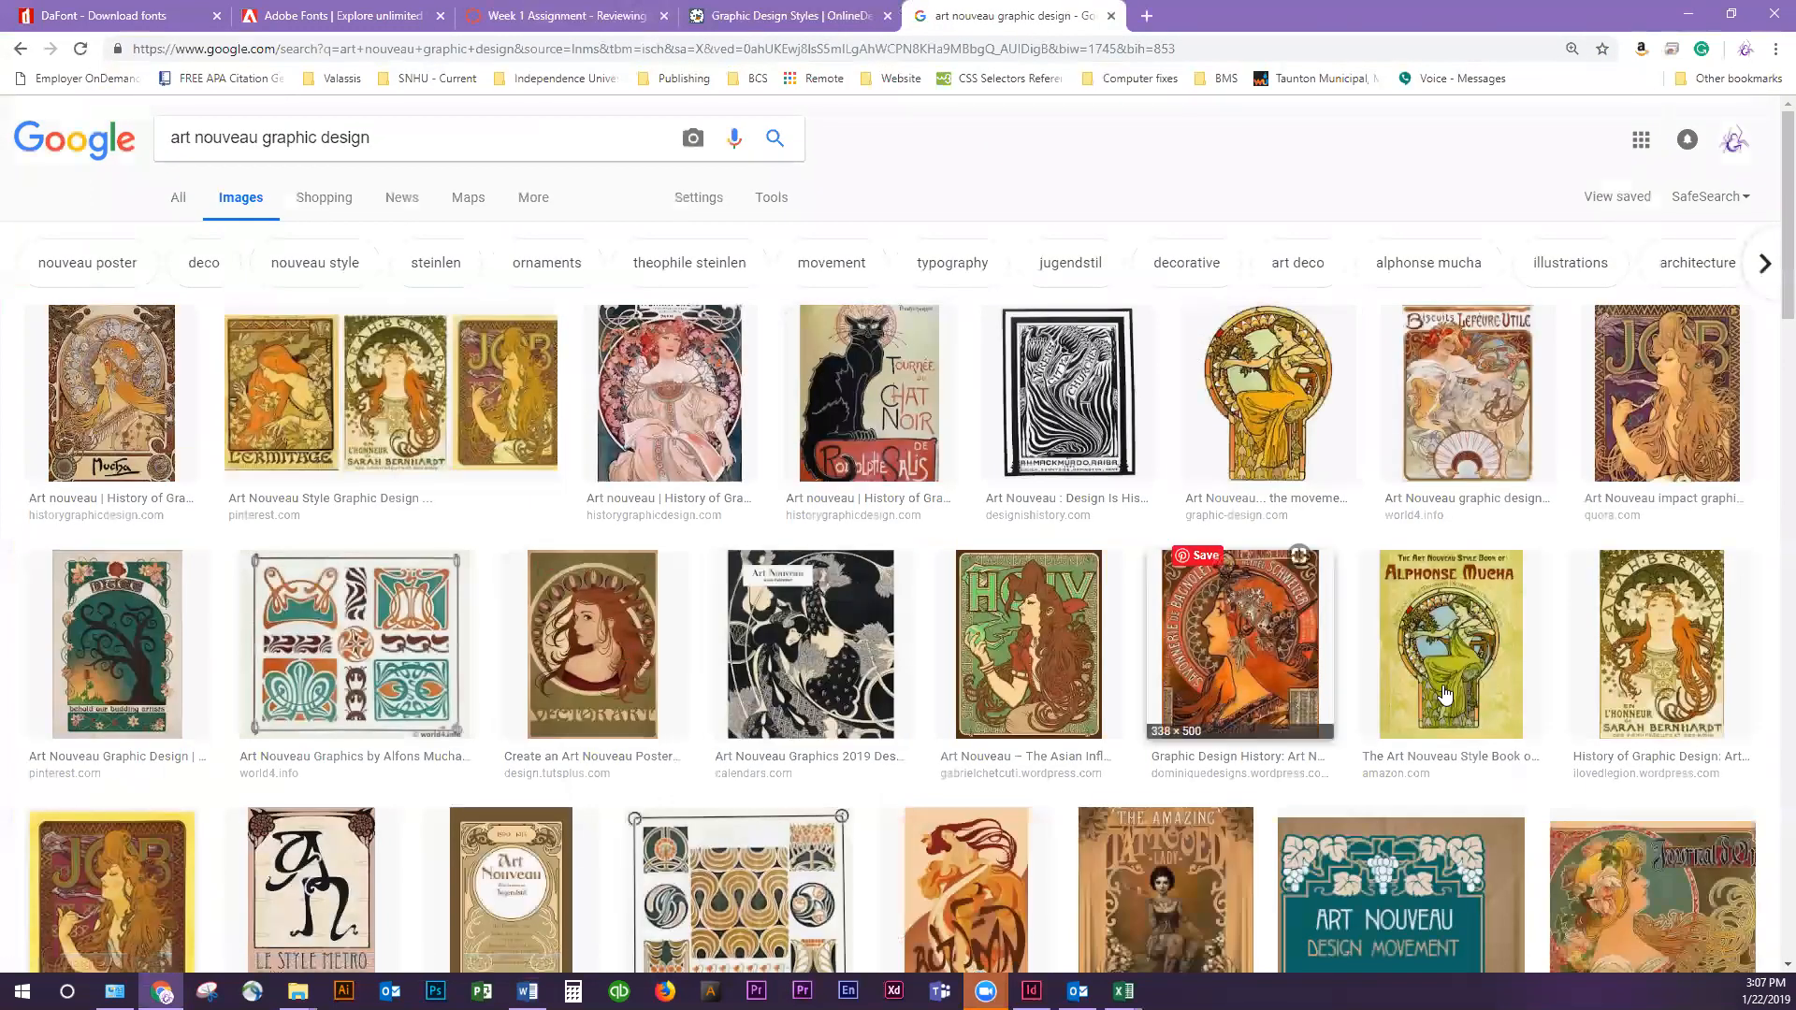
Preview the graphic-design.com image of the seated woman in yellow and open its source page in a separate tab
{"action": "left_click", "coordinate": [1272, 439]}
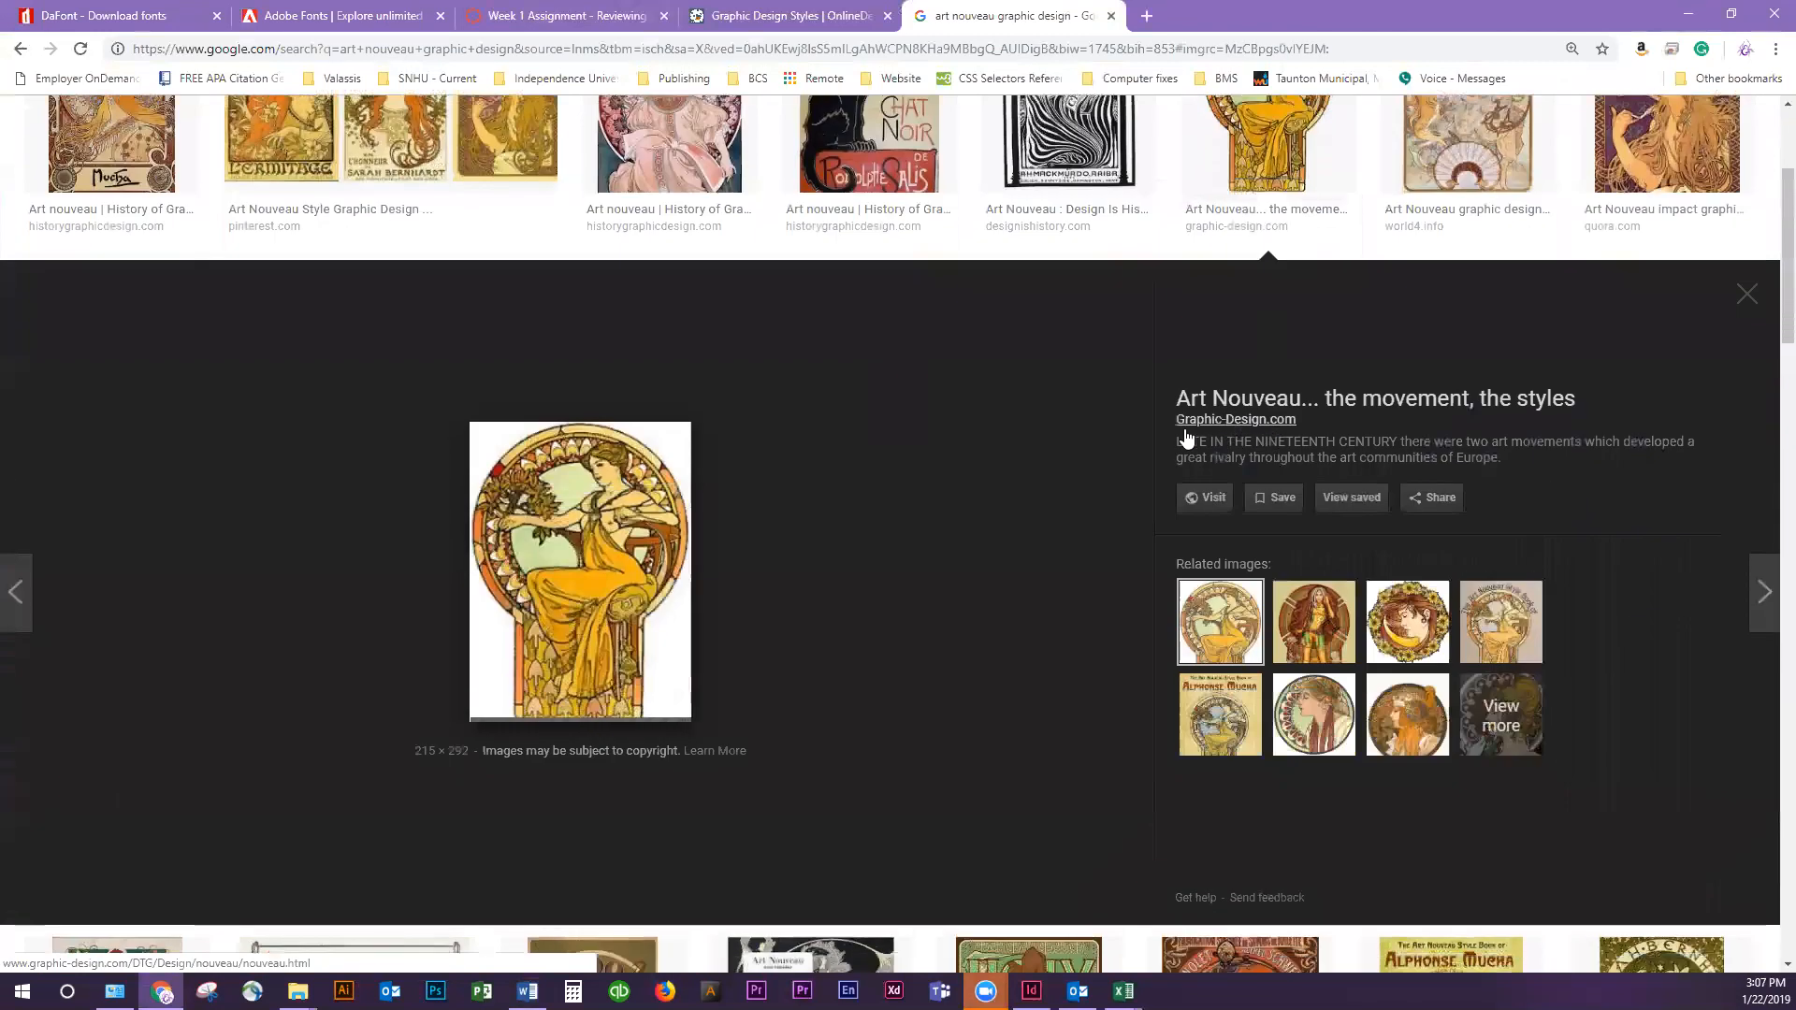
{"action": "left_click", "coordinate": [605, 620]}
{"action": "left_click", "coordinate": [1006, 15]}
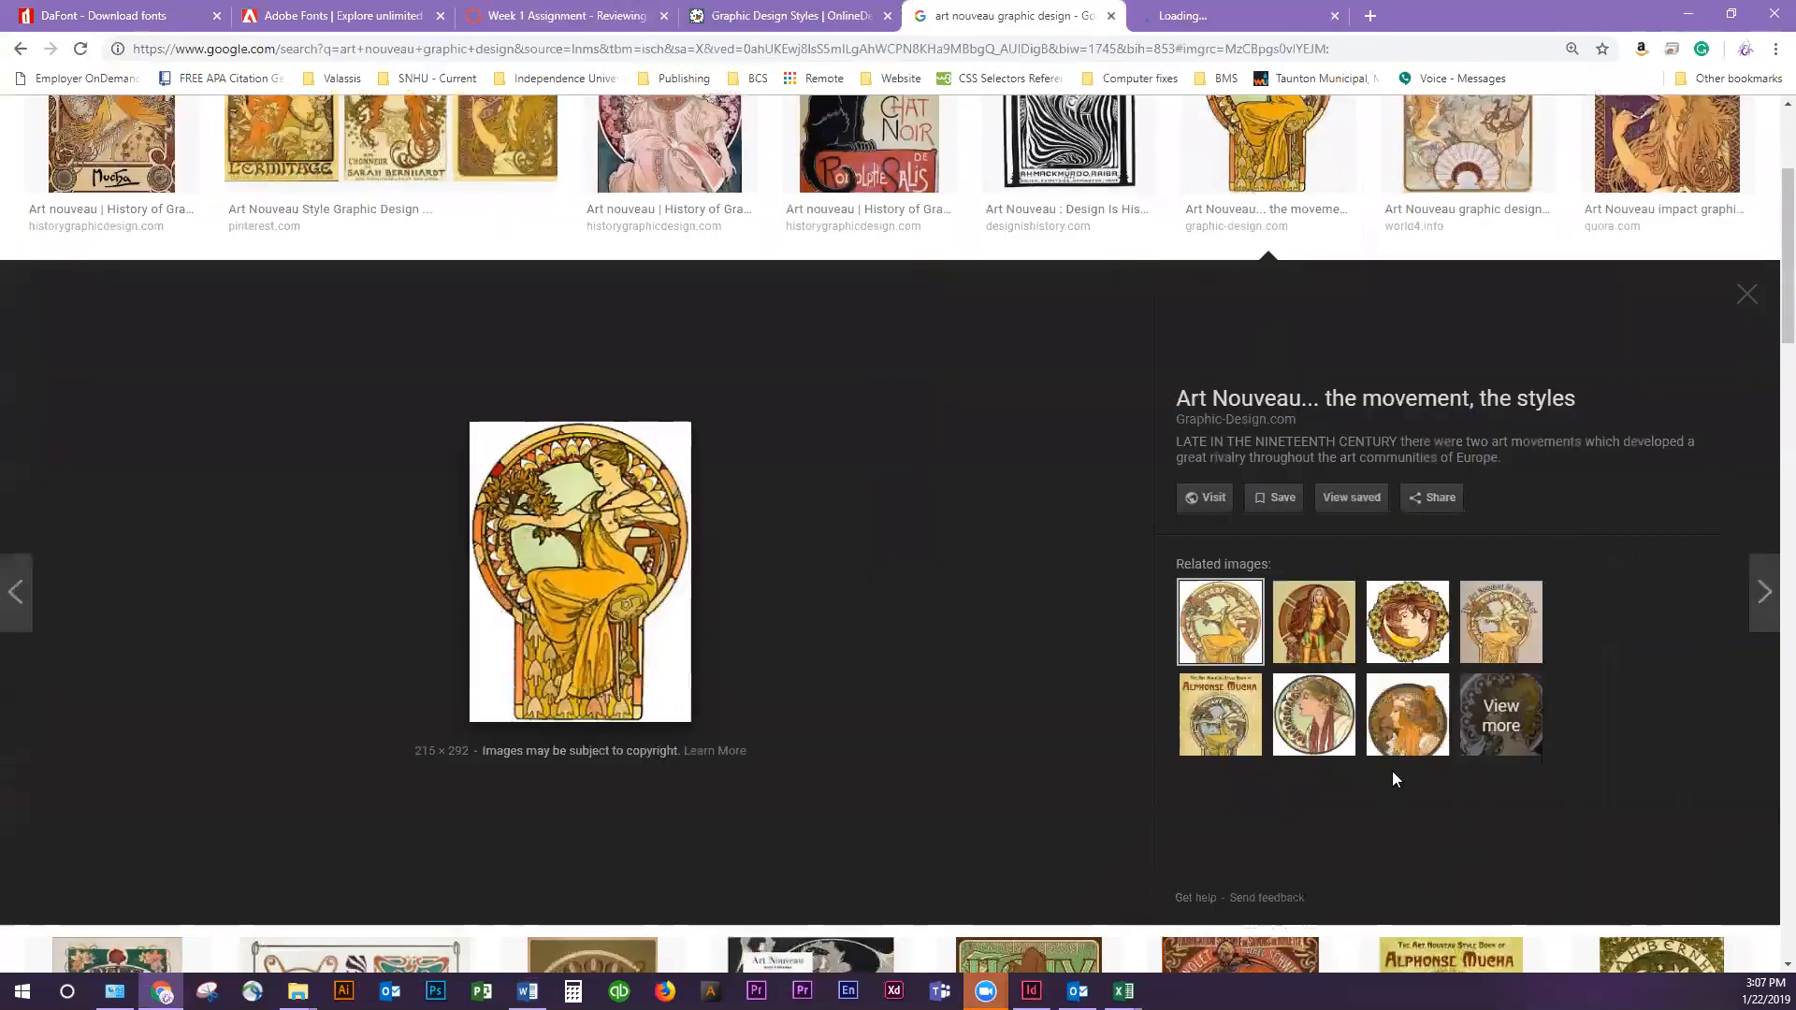
Preview the related Rogue illustration and look through the Art Nouveau source page and the image results
{"action": "left_click", "coordinate": [1314, 622]}
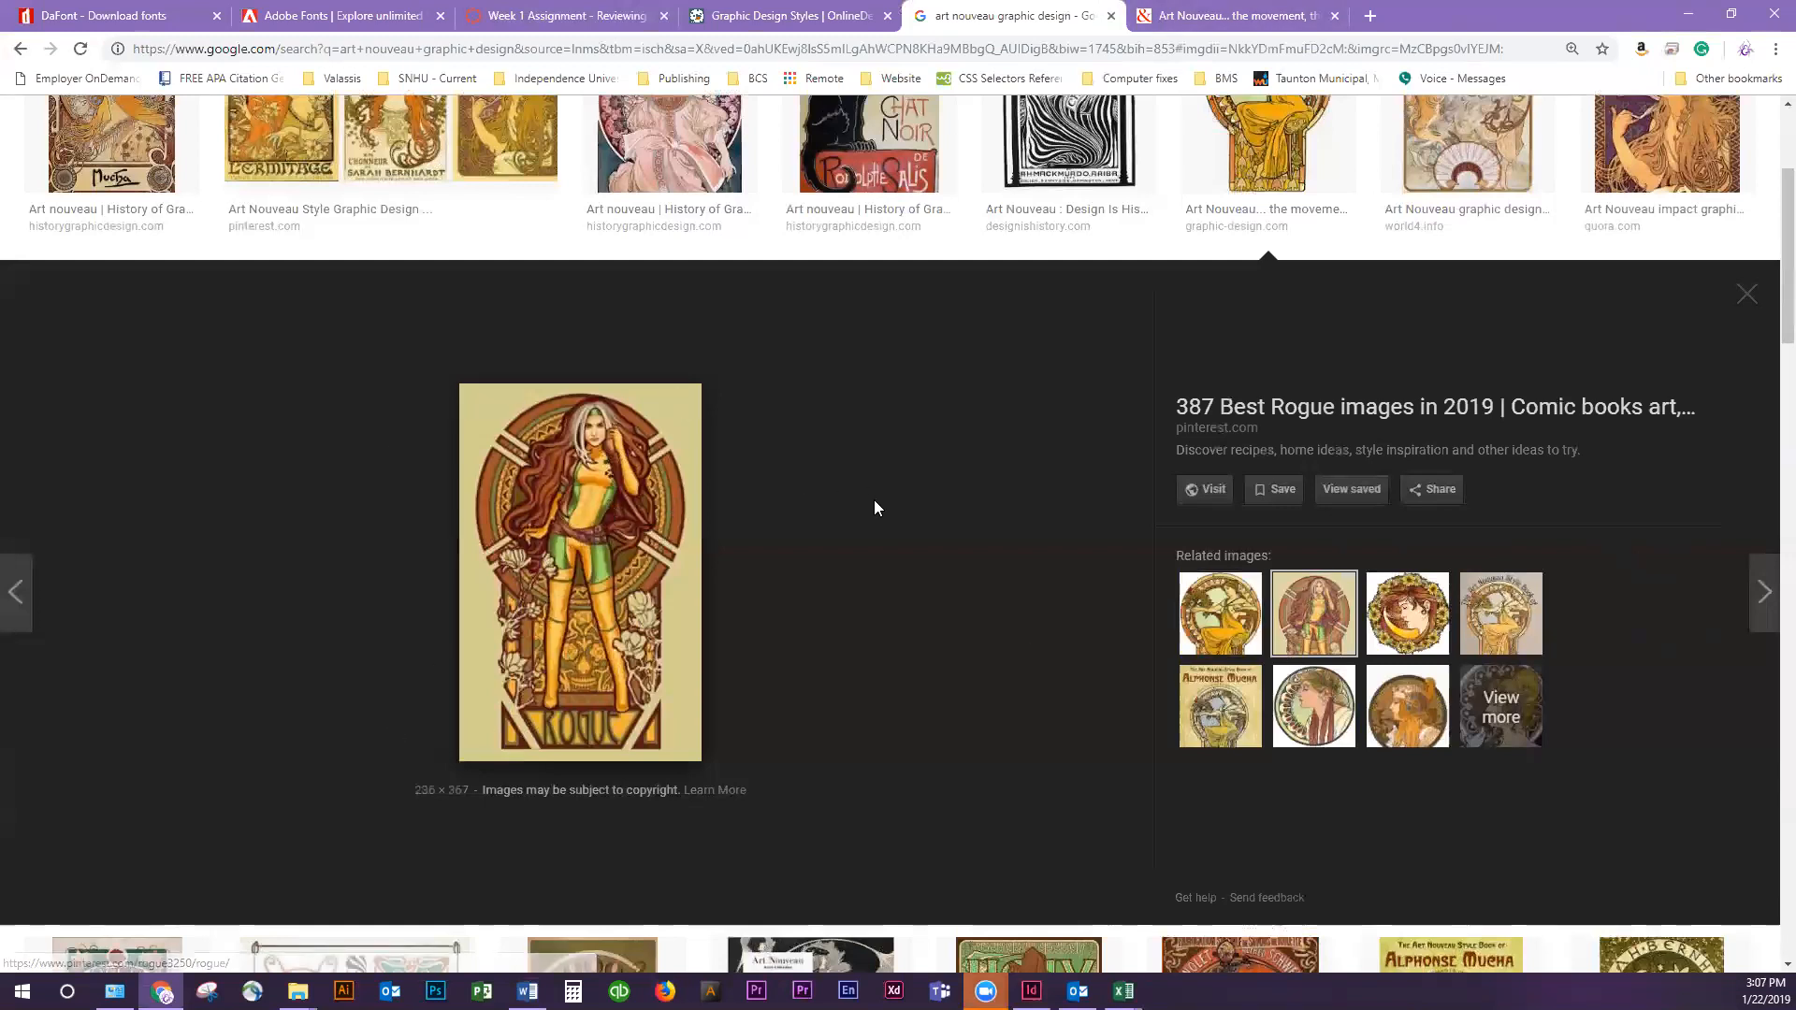
{"action": "left_click", "coordinate": [1206, 15]}
{"action": "scroll", "coordinate": [1345, 319], "scroll_direction": "down", "scroll_amount": 5}
{"action": "scroll", "coordinate": [1345, 319], "scroll_direction": "up", "scroll_amount": 5}
{"action": "left_click", "coordinate": [1011, 15]}
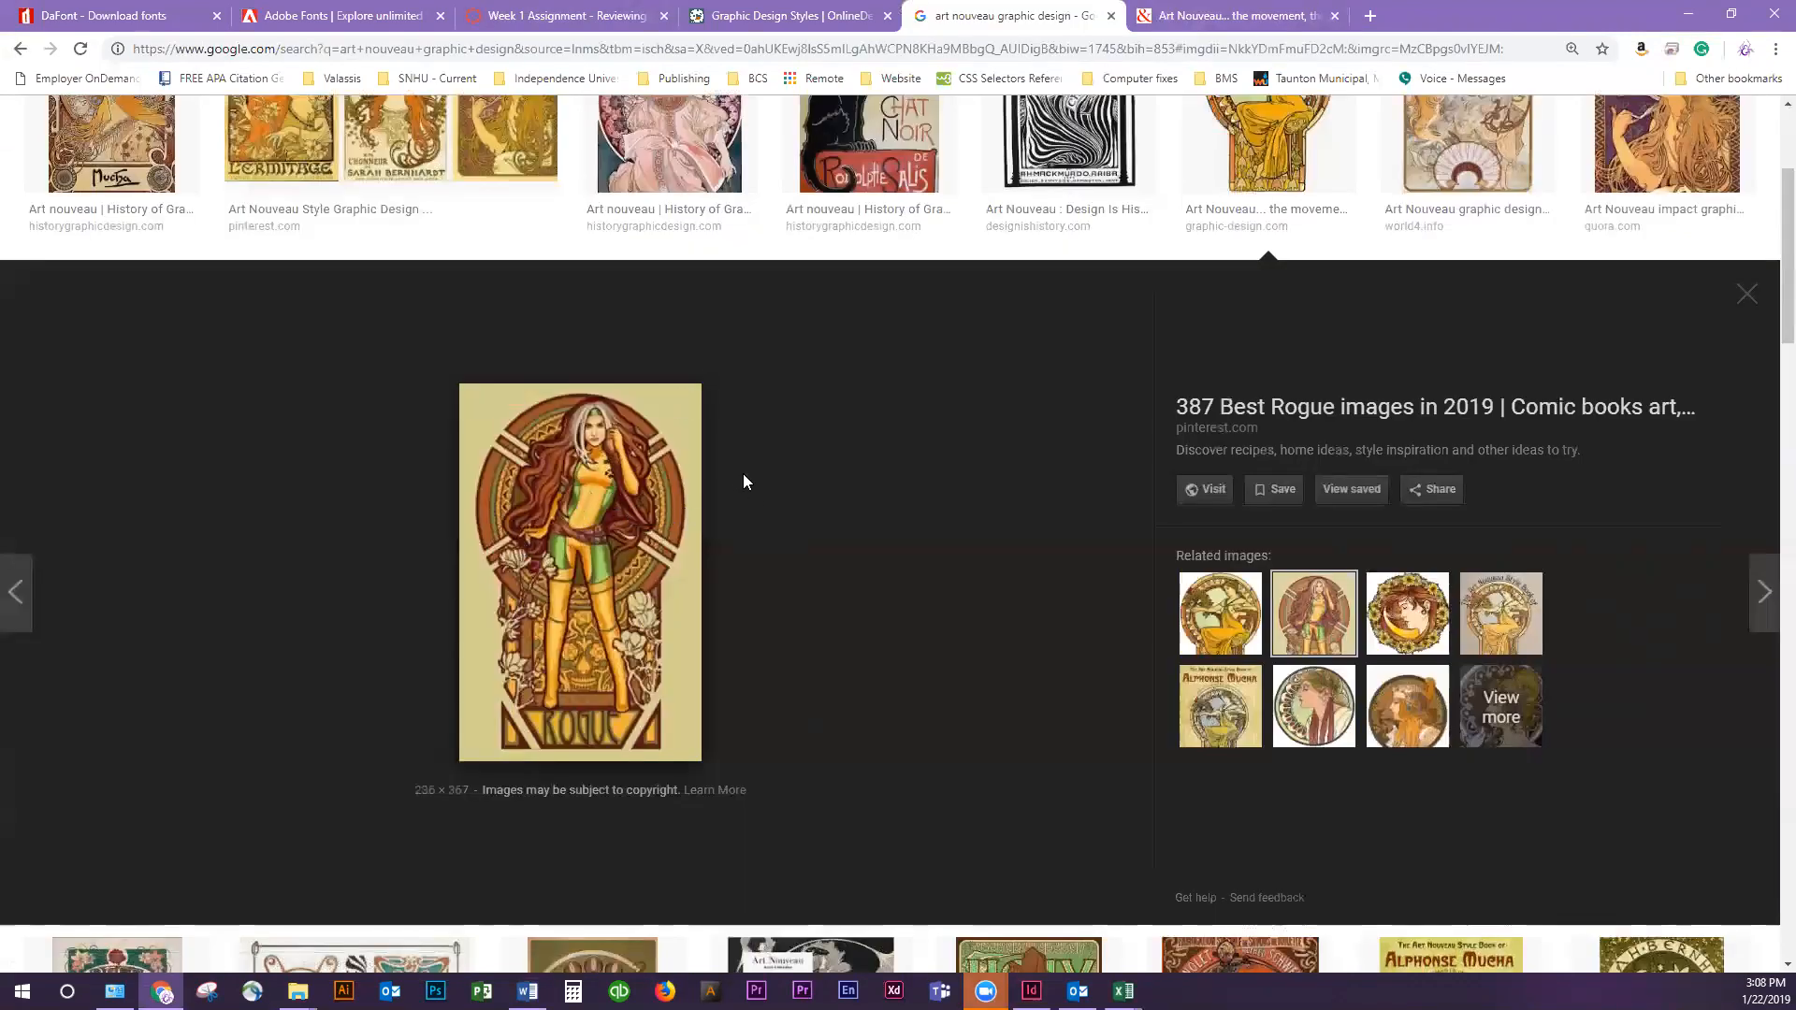
{"action": "scroll", "coordinate": [736, 484], "scroll_direction": "down", "scroll_amount": 3}
{"action": "scroll", "coordinate": [810, 533], "scroll_direction": "up", "scroll_amount": 5}
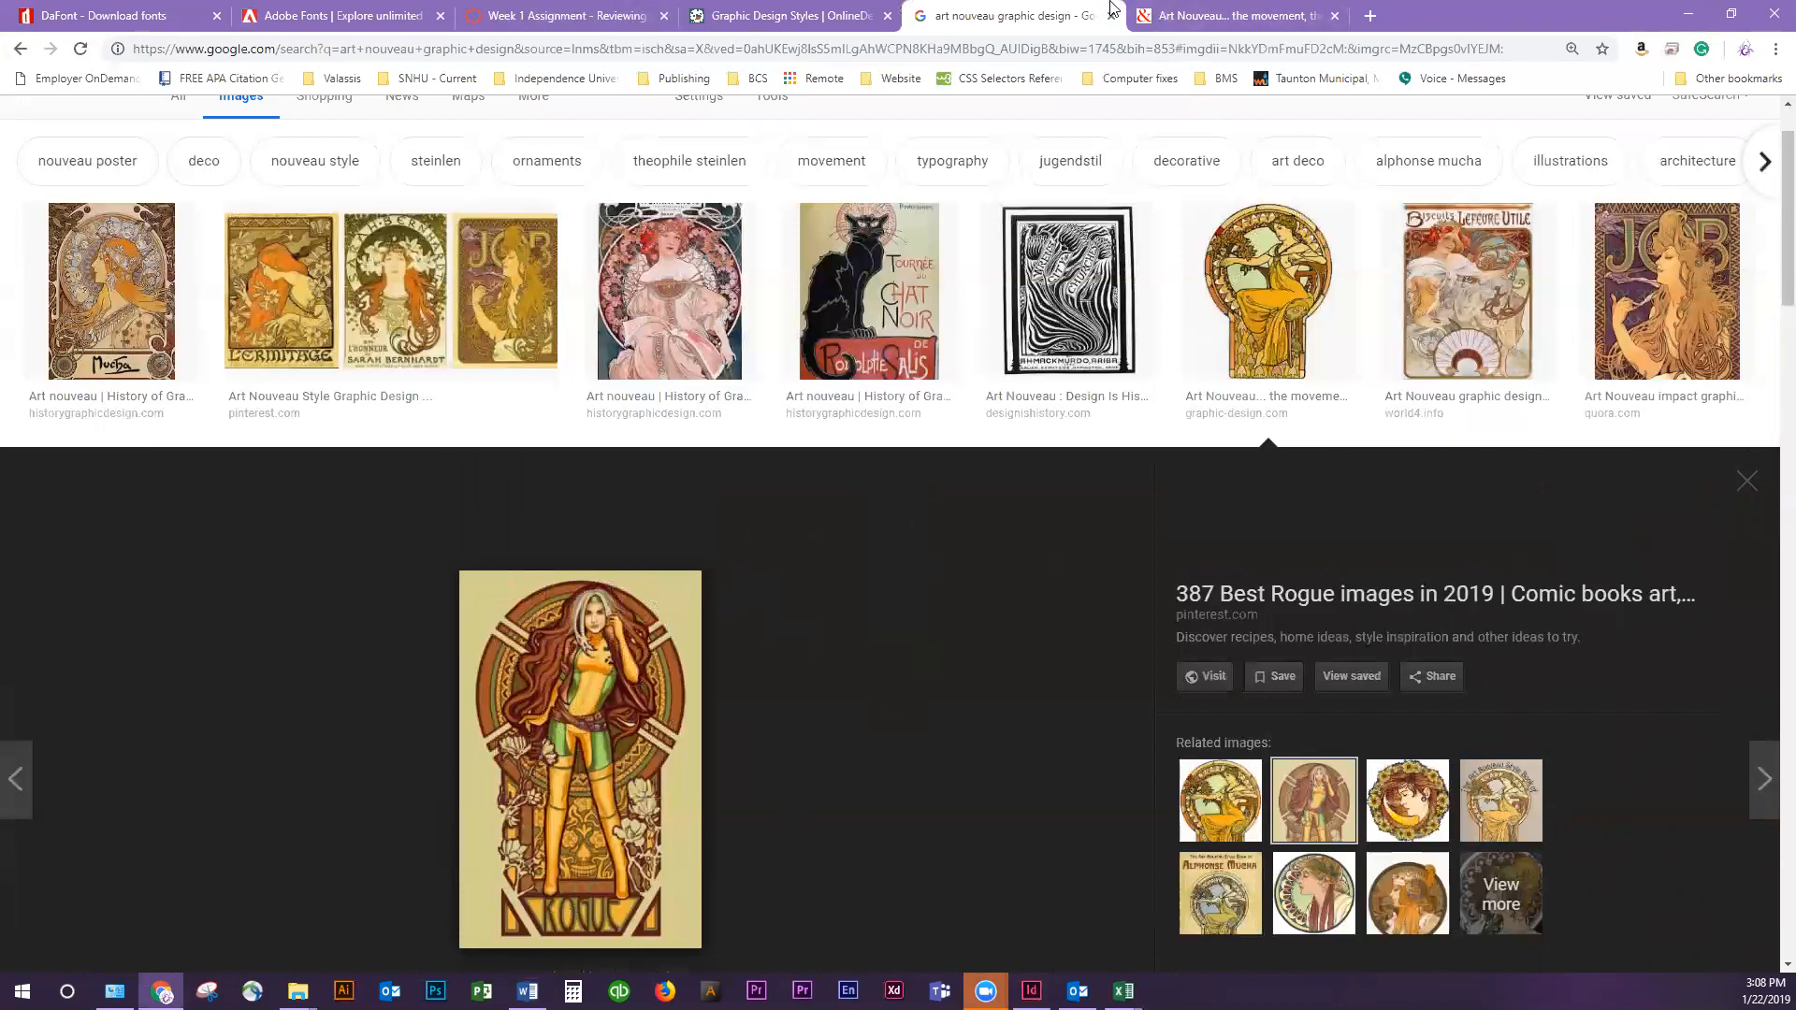
Save the illustration of the seated woman from the Art Nouveau source page as the JPEG Mucha in the Week 1 folder
{"action": "left_click", "coordinate": [1231, 12]}
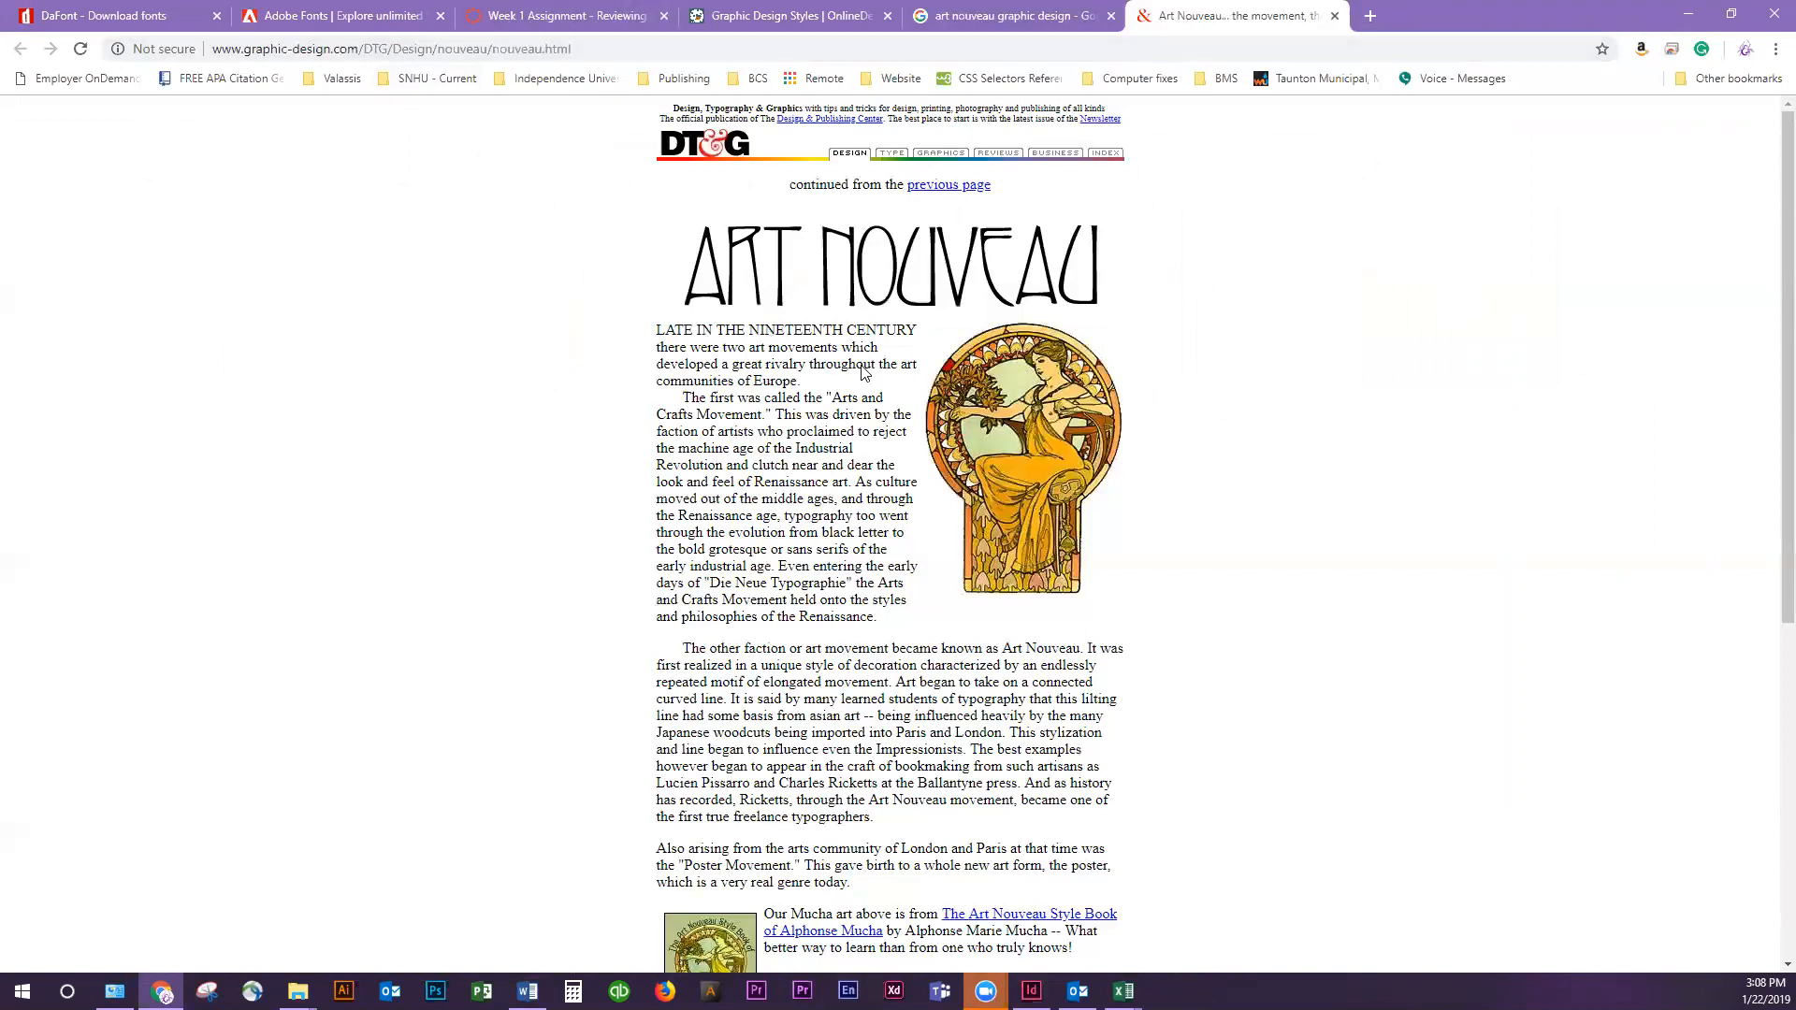
{"action": "right_click", "coordinate": [1024, 479]}
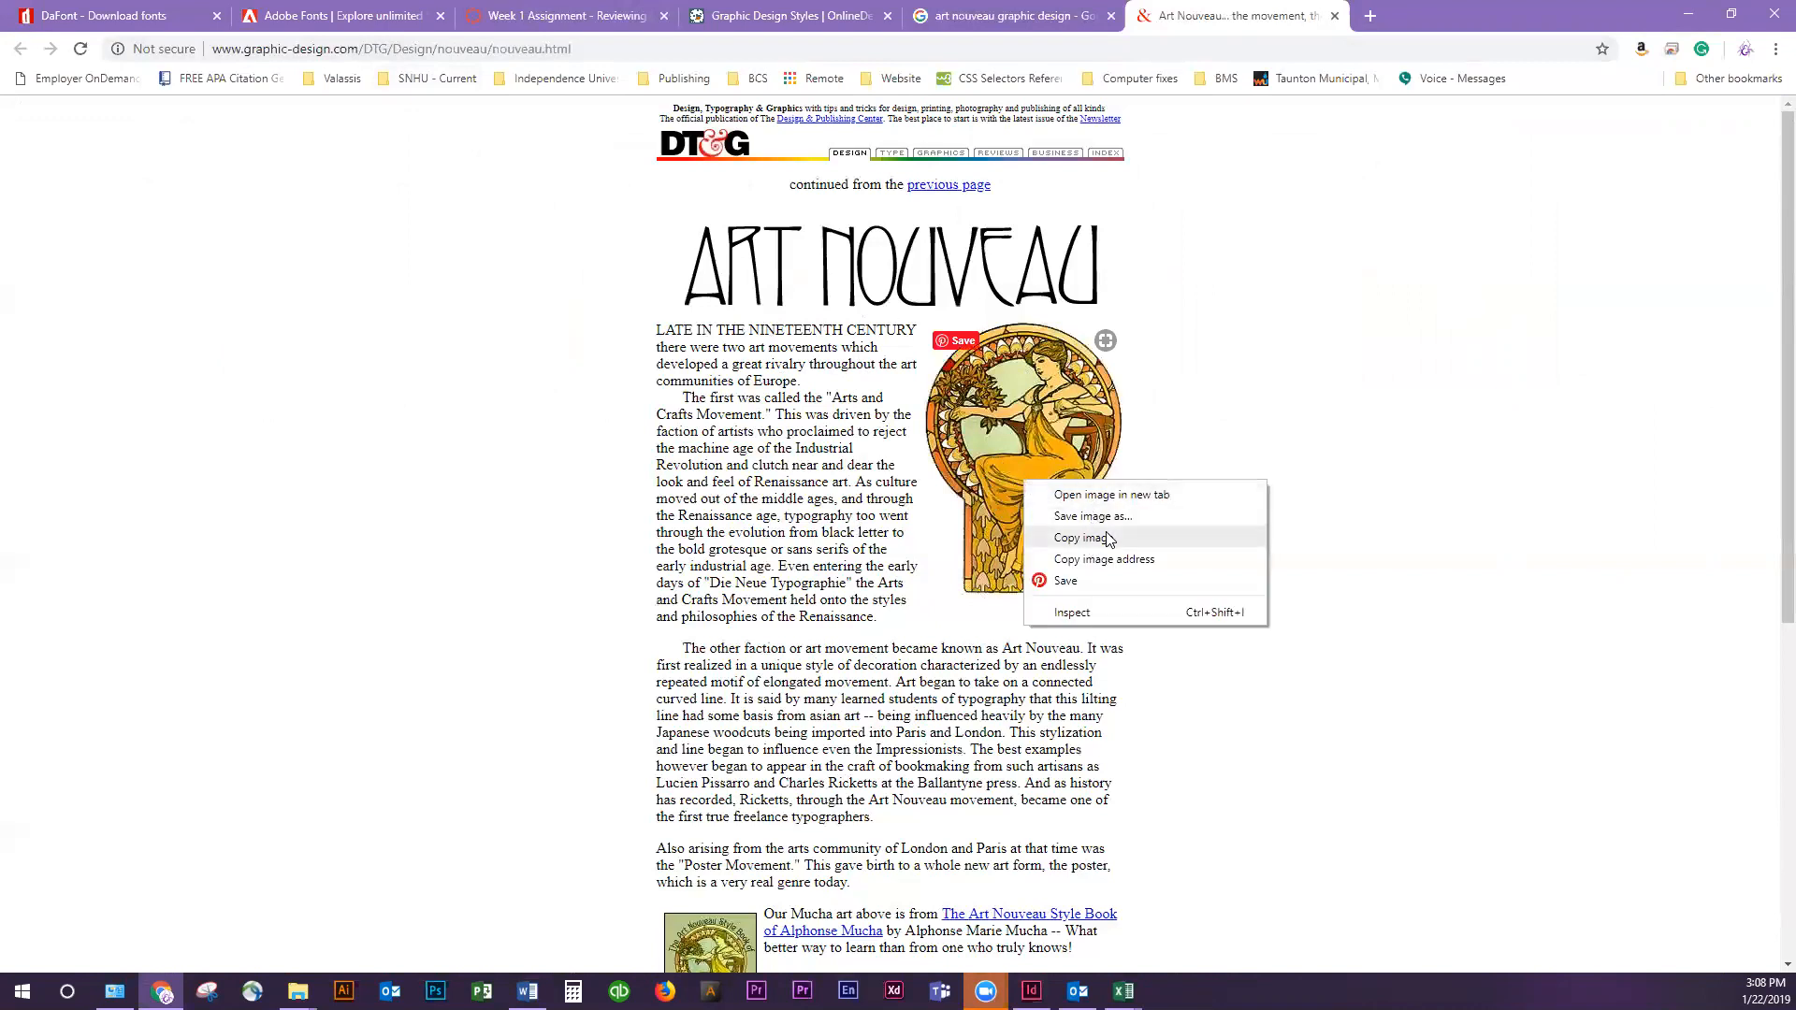
{"action": "left_click", "coordinate": [1091, 517]}
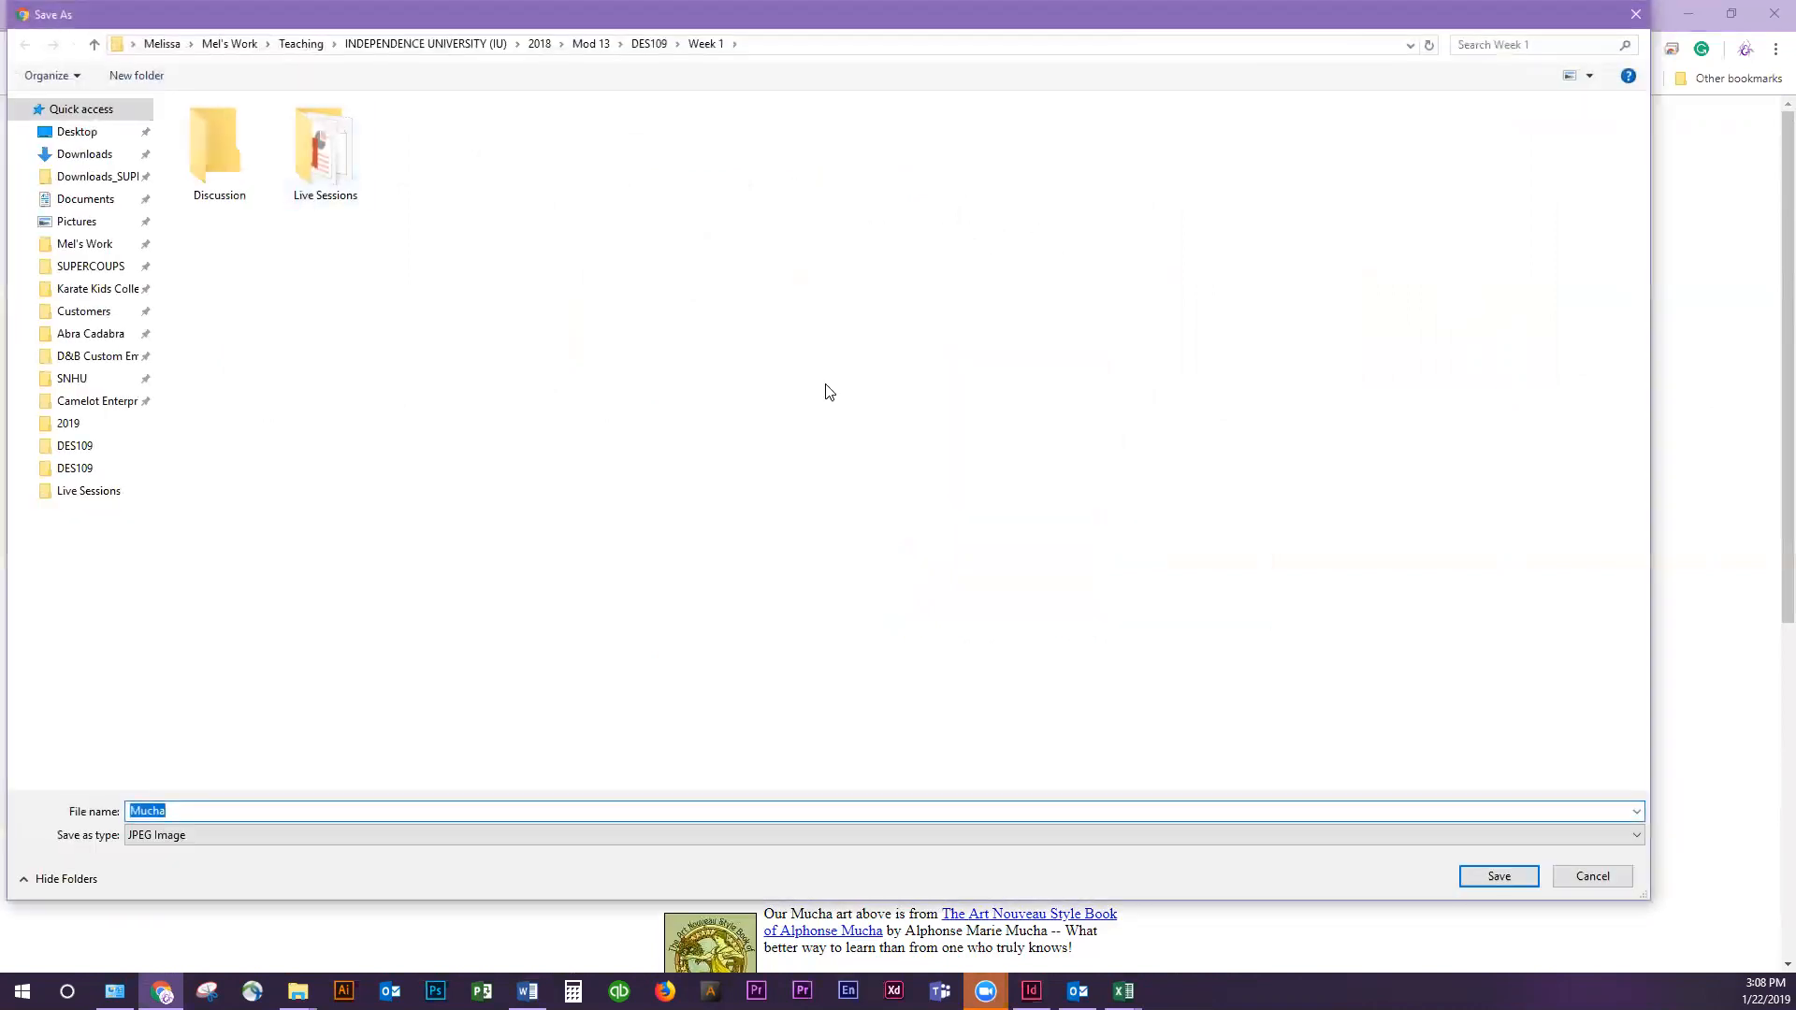
{"action": "key", "text": "Return"}
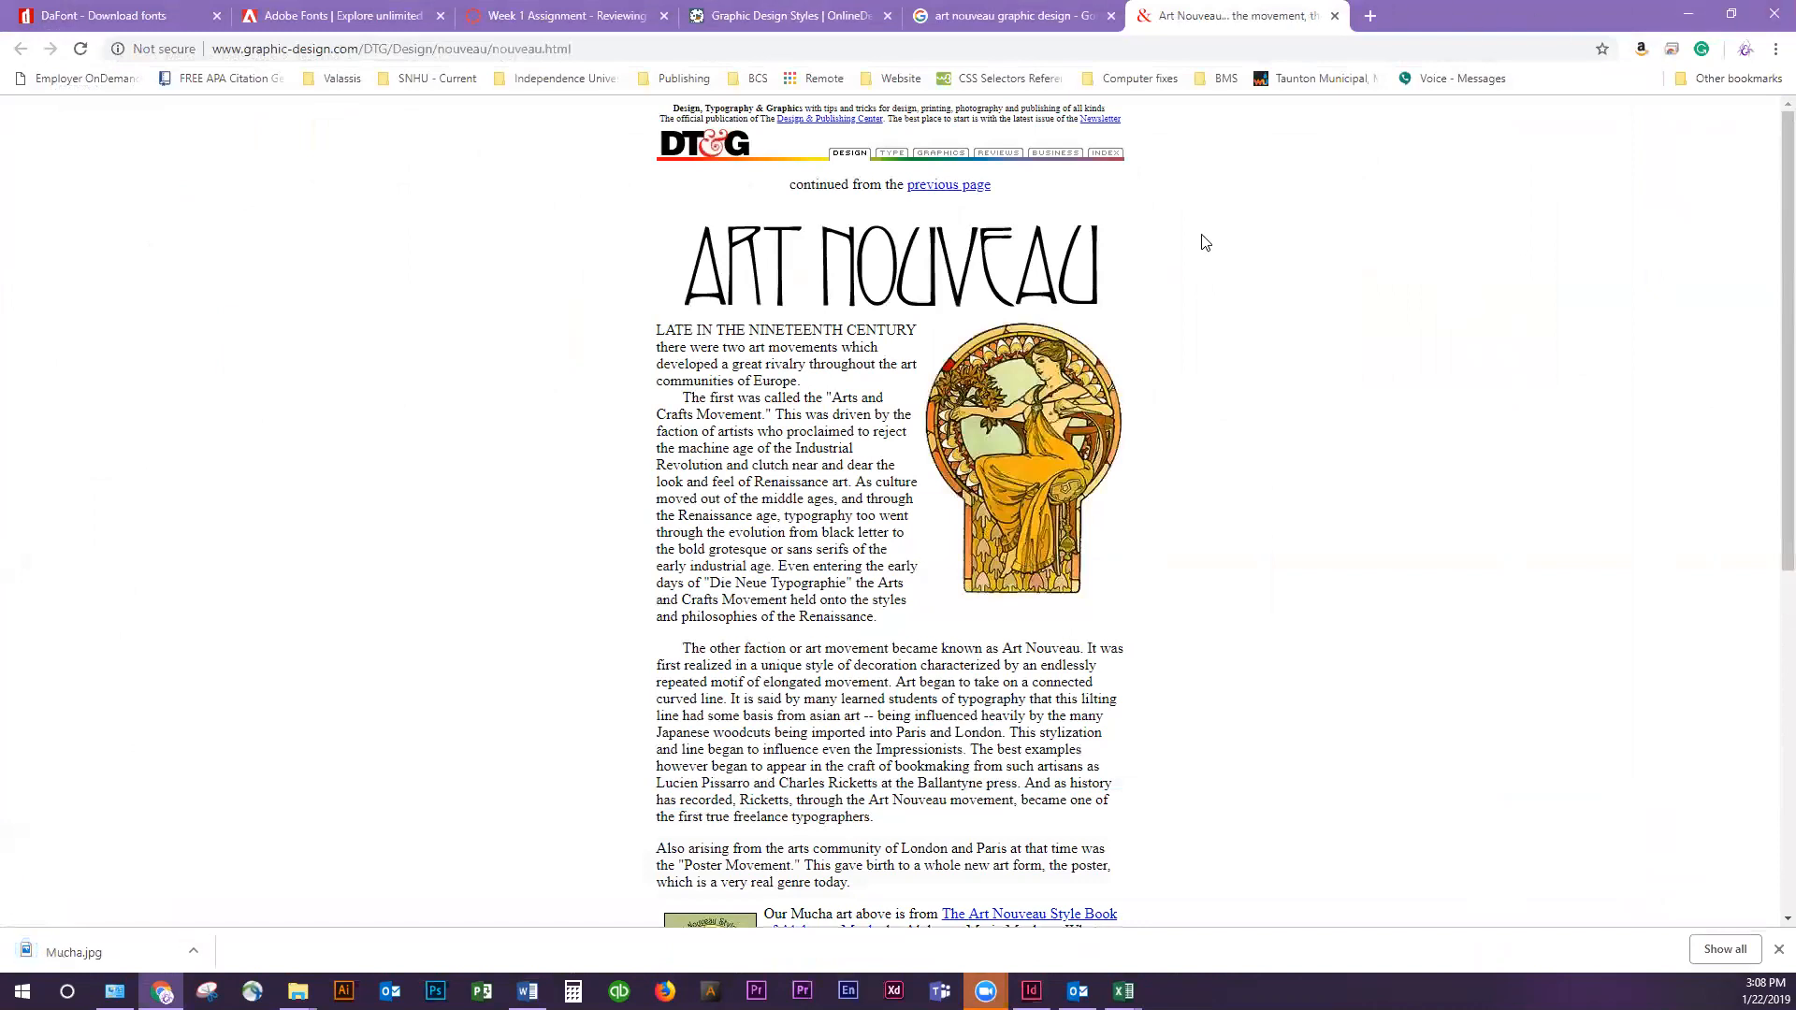
Clear the browser and Word windows out of the way and switch to InDesign with its window maximized
{"action": "left_click", "coordinate": [1732, 14]}
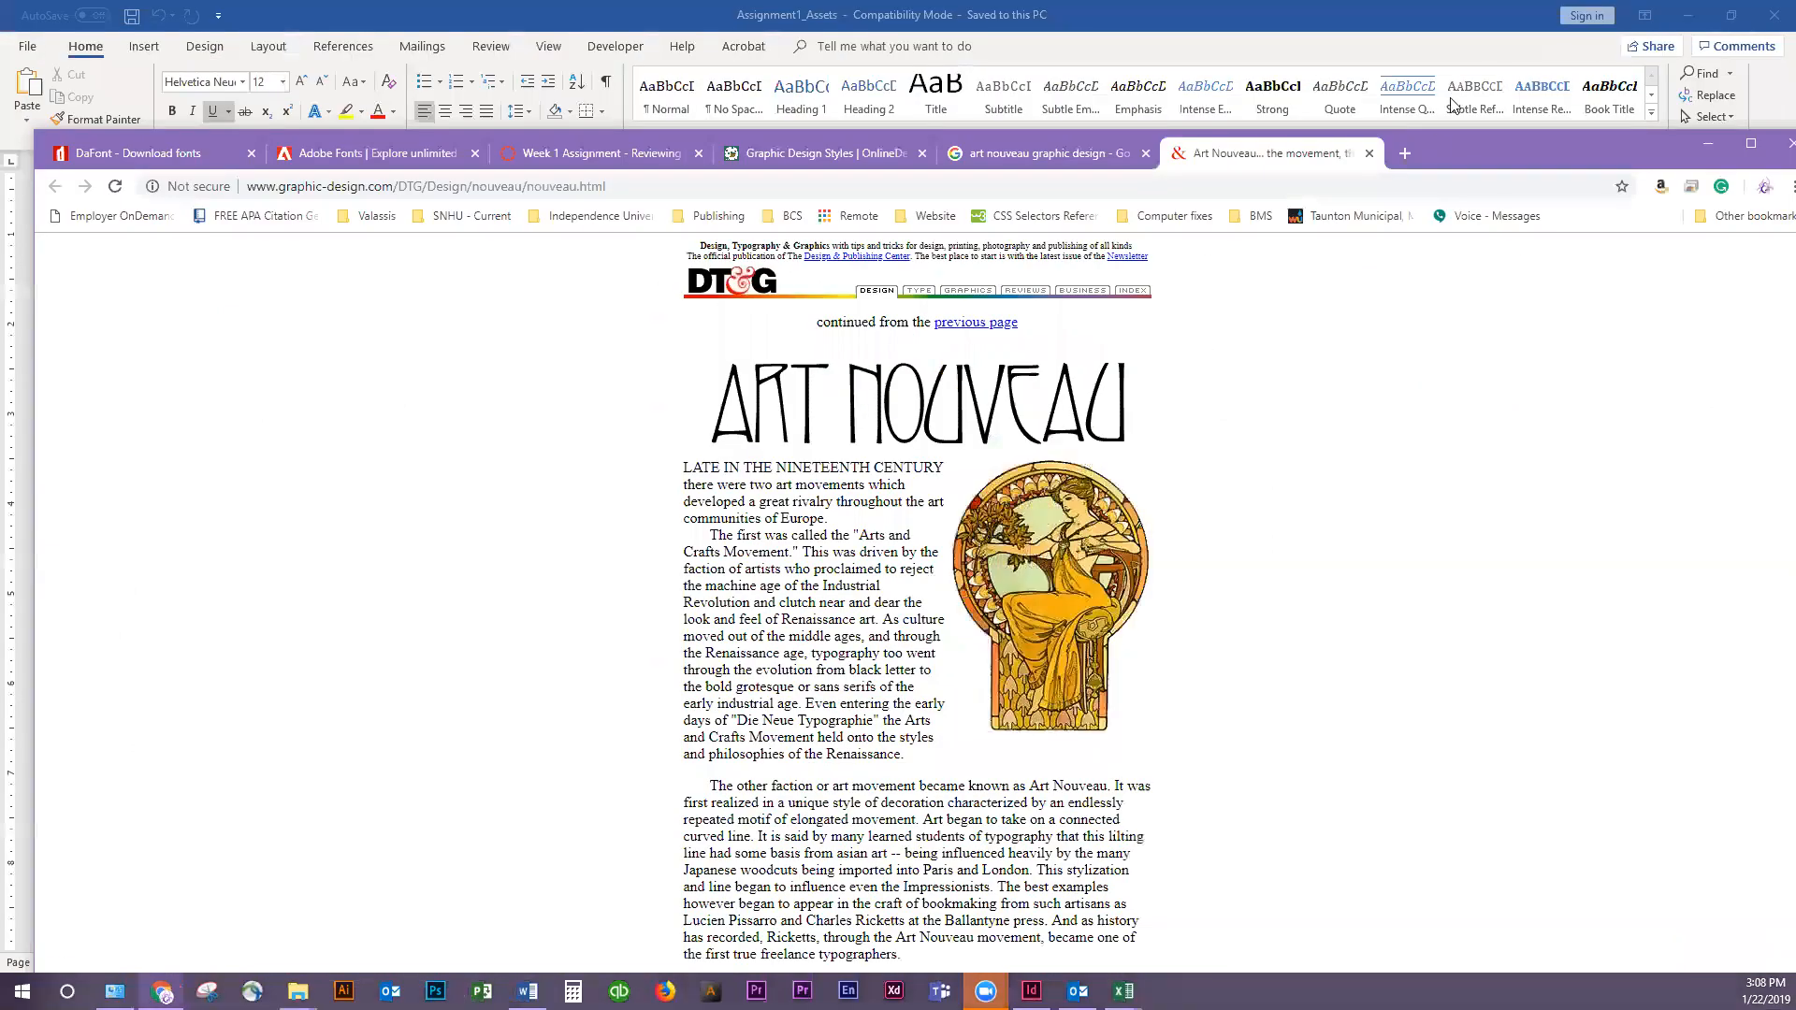
{"action": "left_click_drag", "start_coordinate": [1468, 136], "coordinate": [1795, 67]}
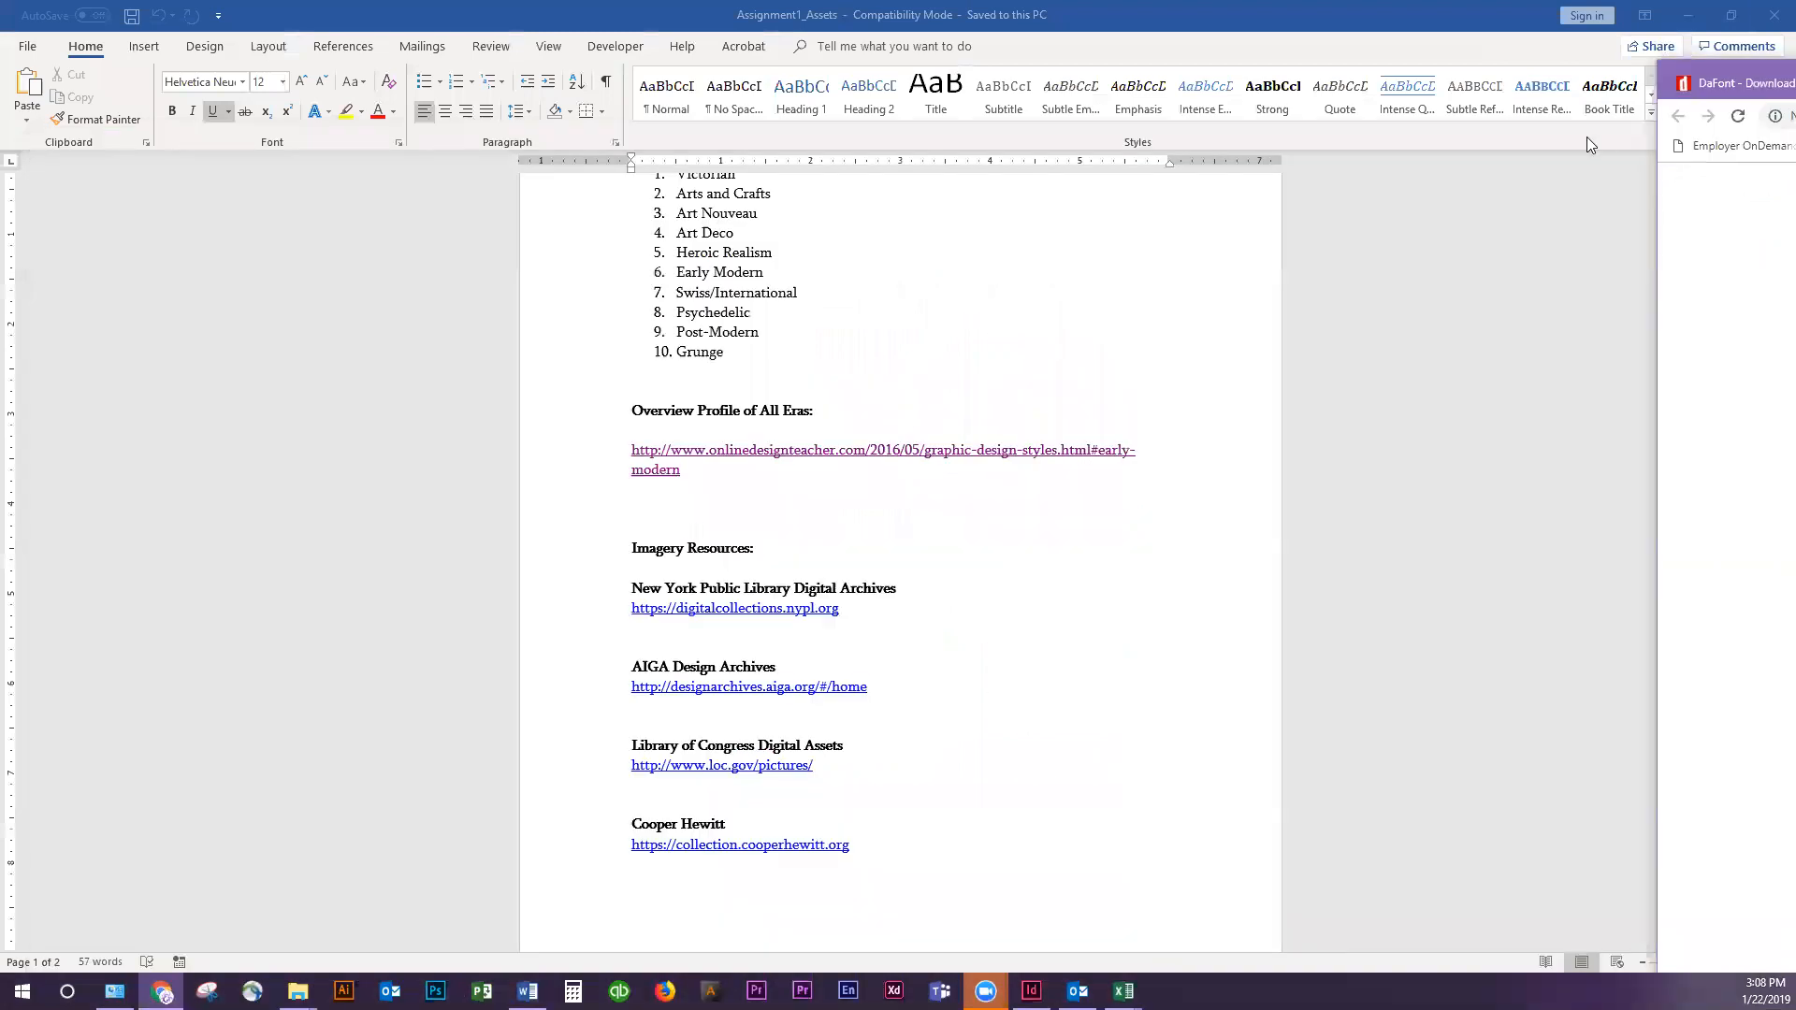
{"action": "left_click", "coordinate": [1687, 14]}
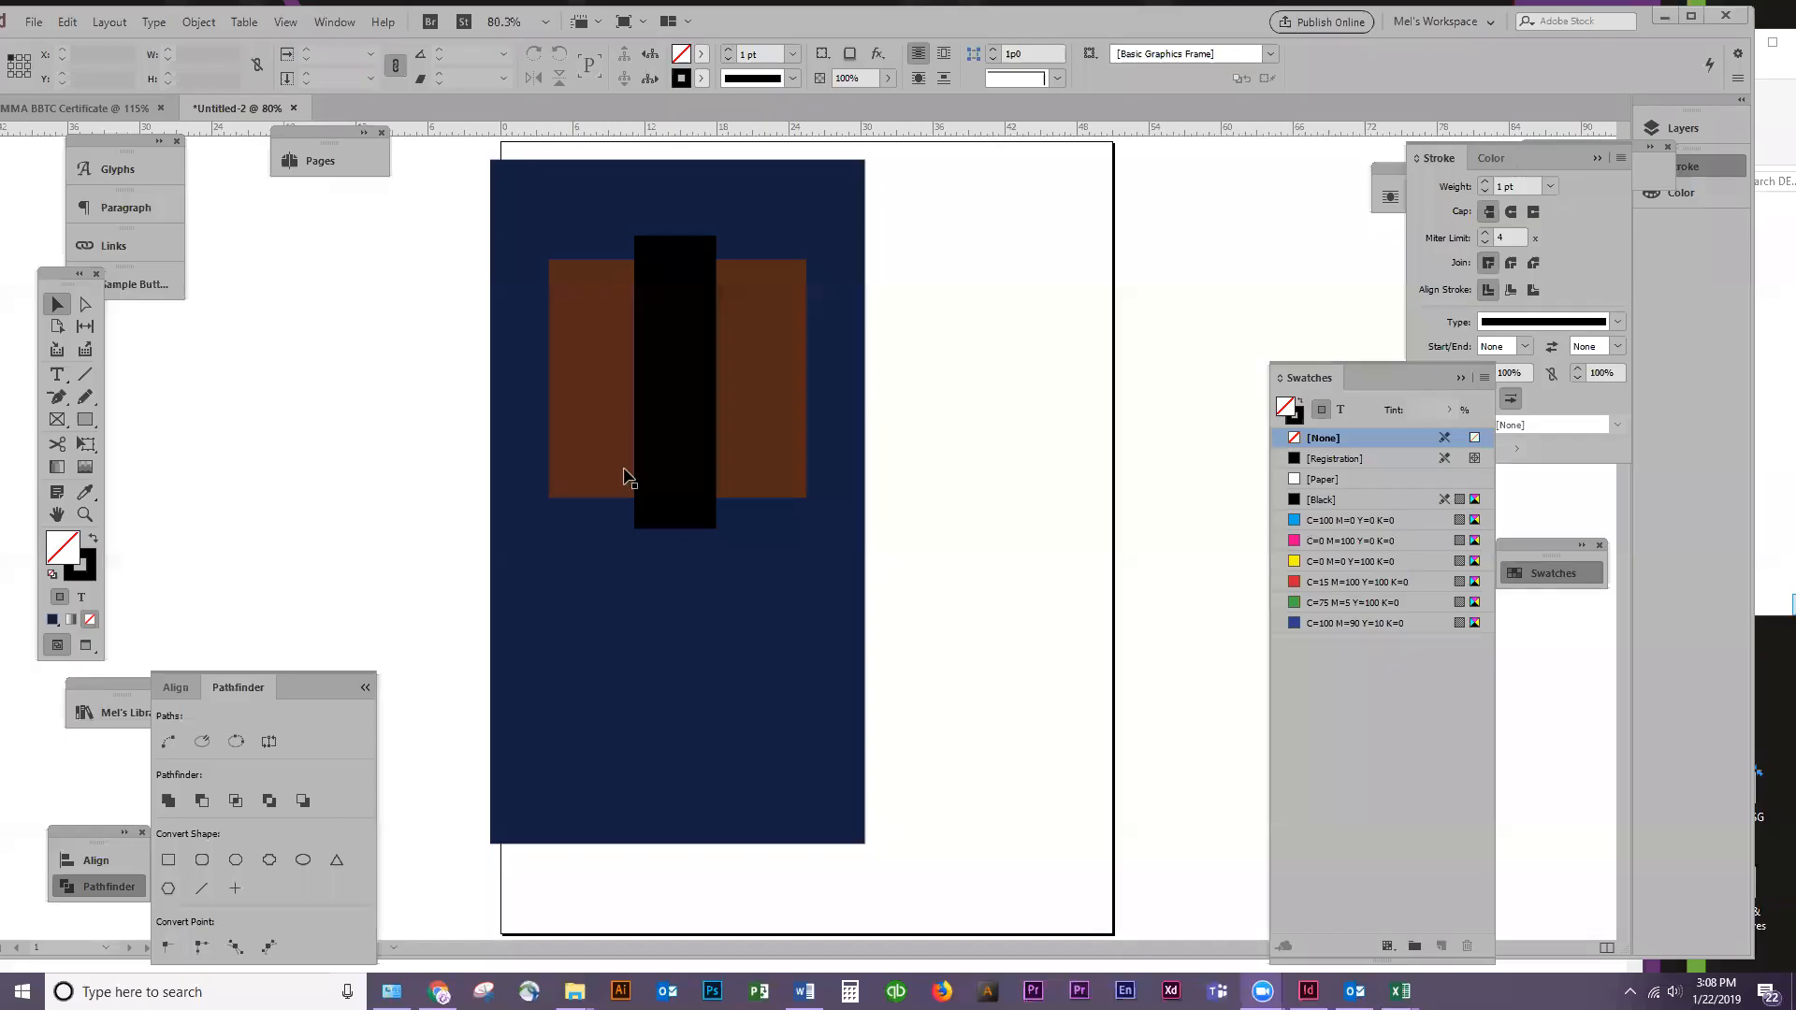
{"action": "left_click", "coordinate": [1044, 253]}
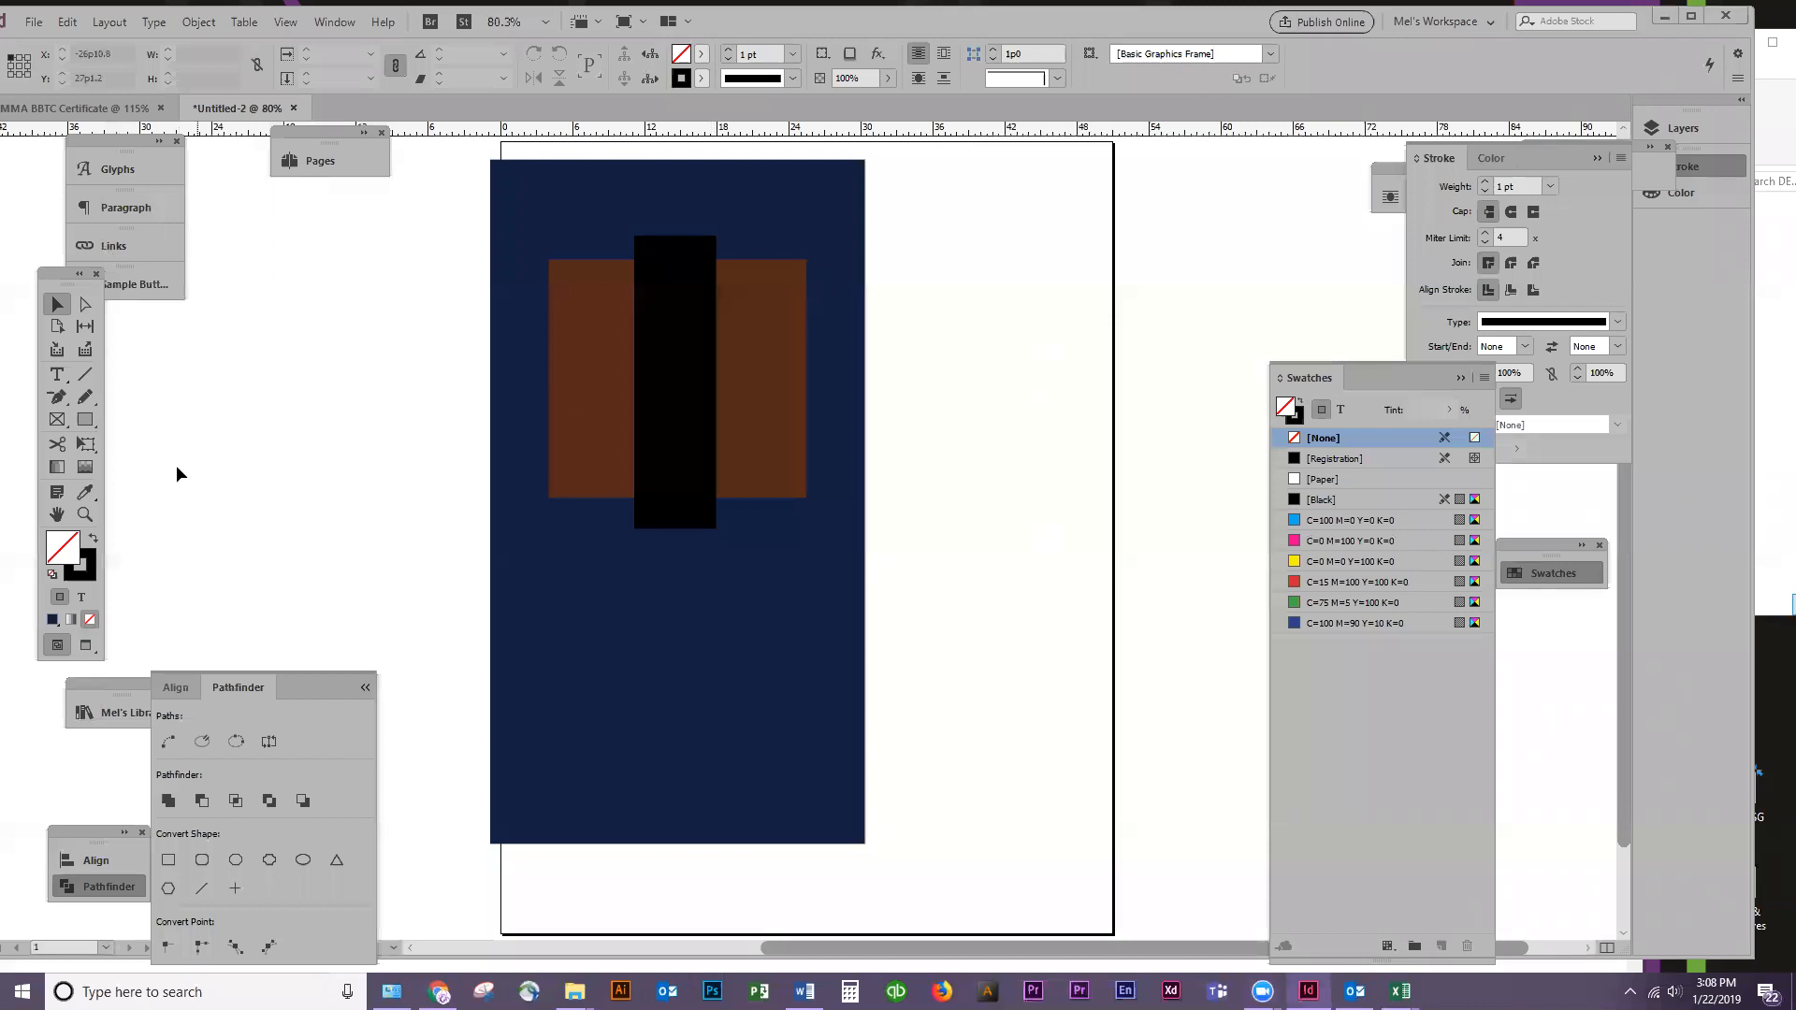
{"action": "key", "text": "ctrl+n"}
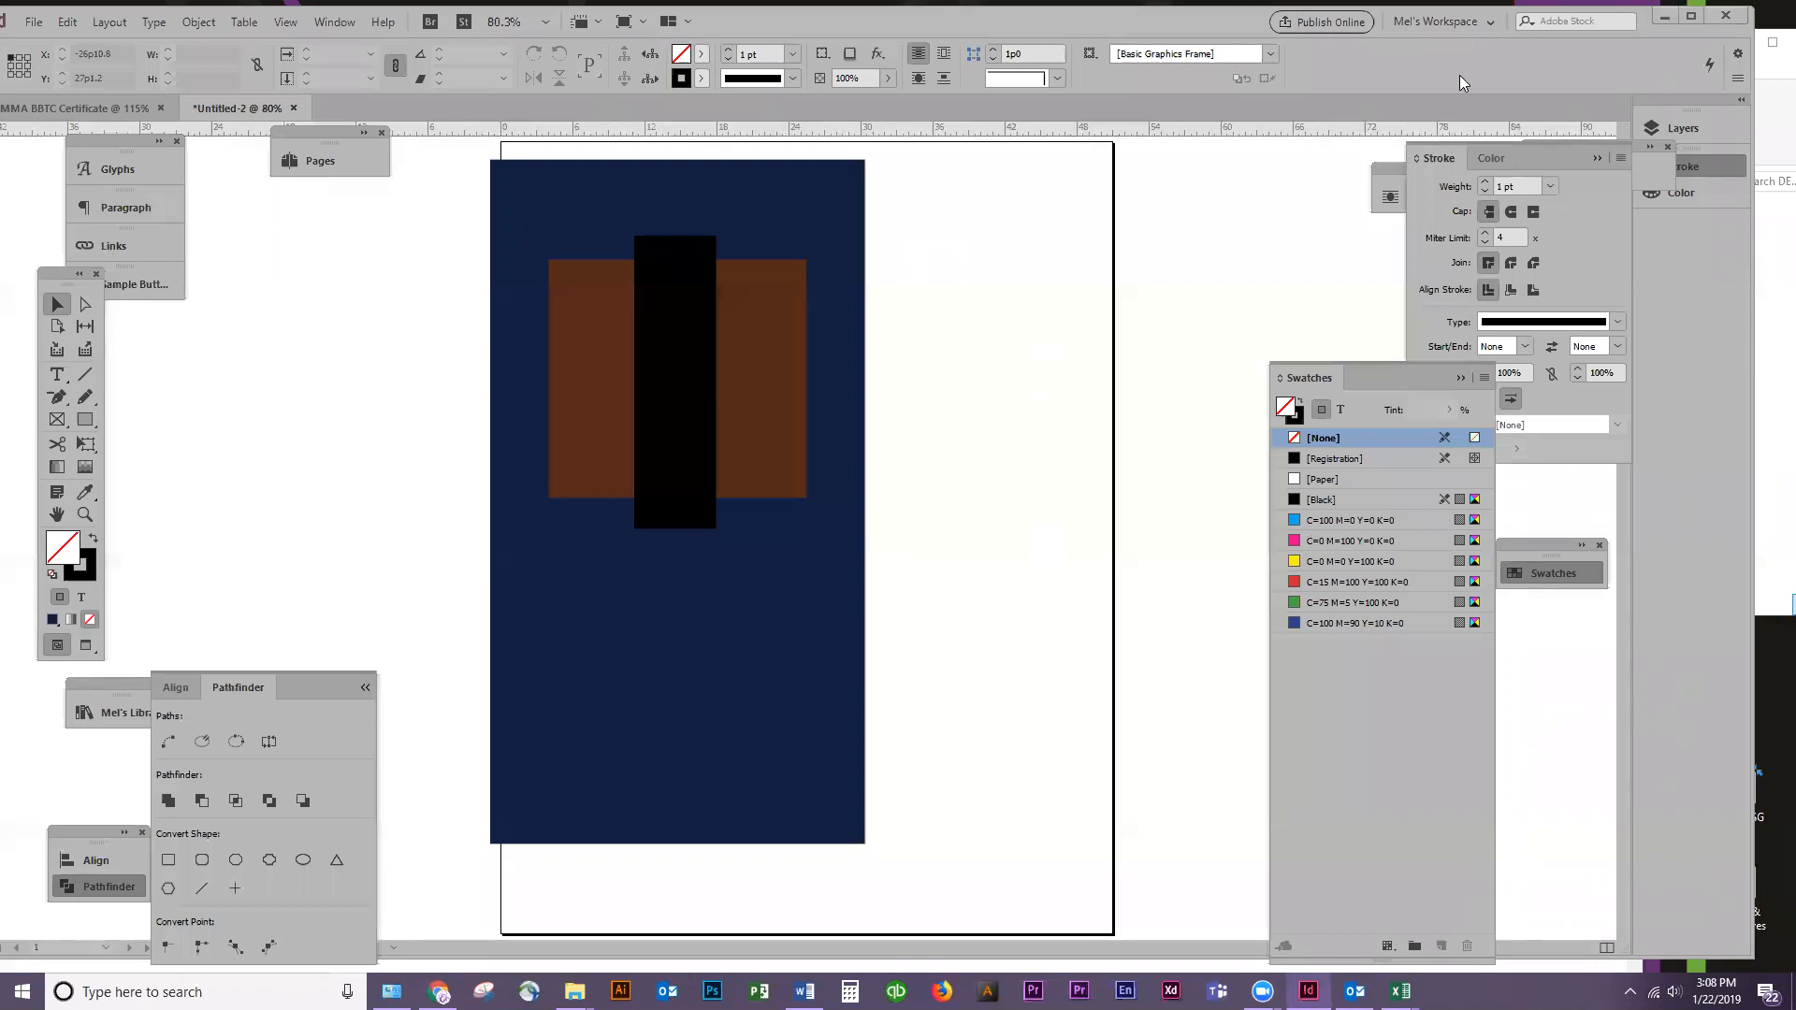
{"action": "left_click", "coordinate": [1692, 16]}
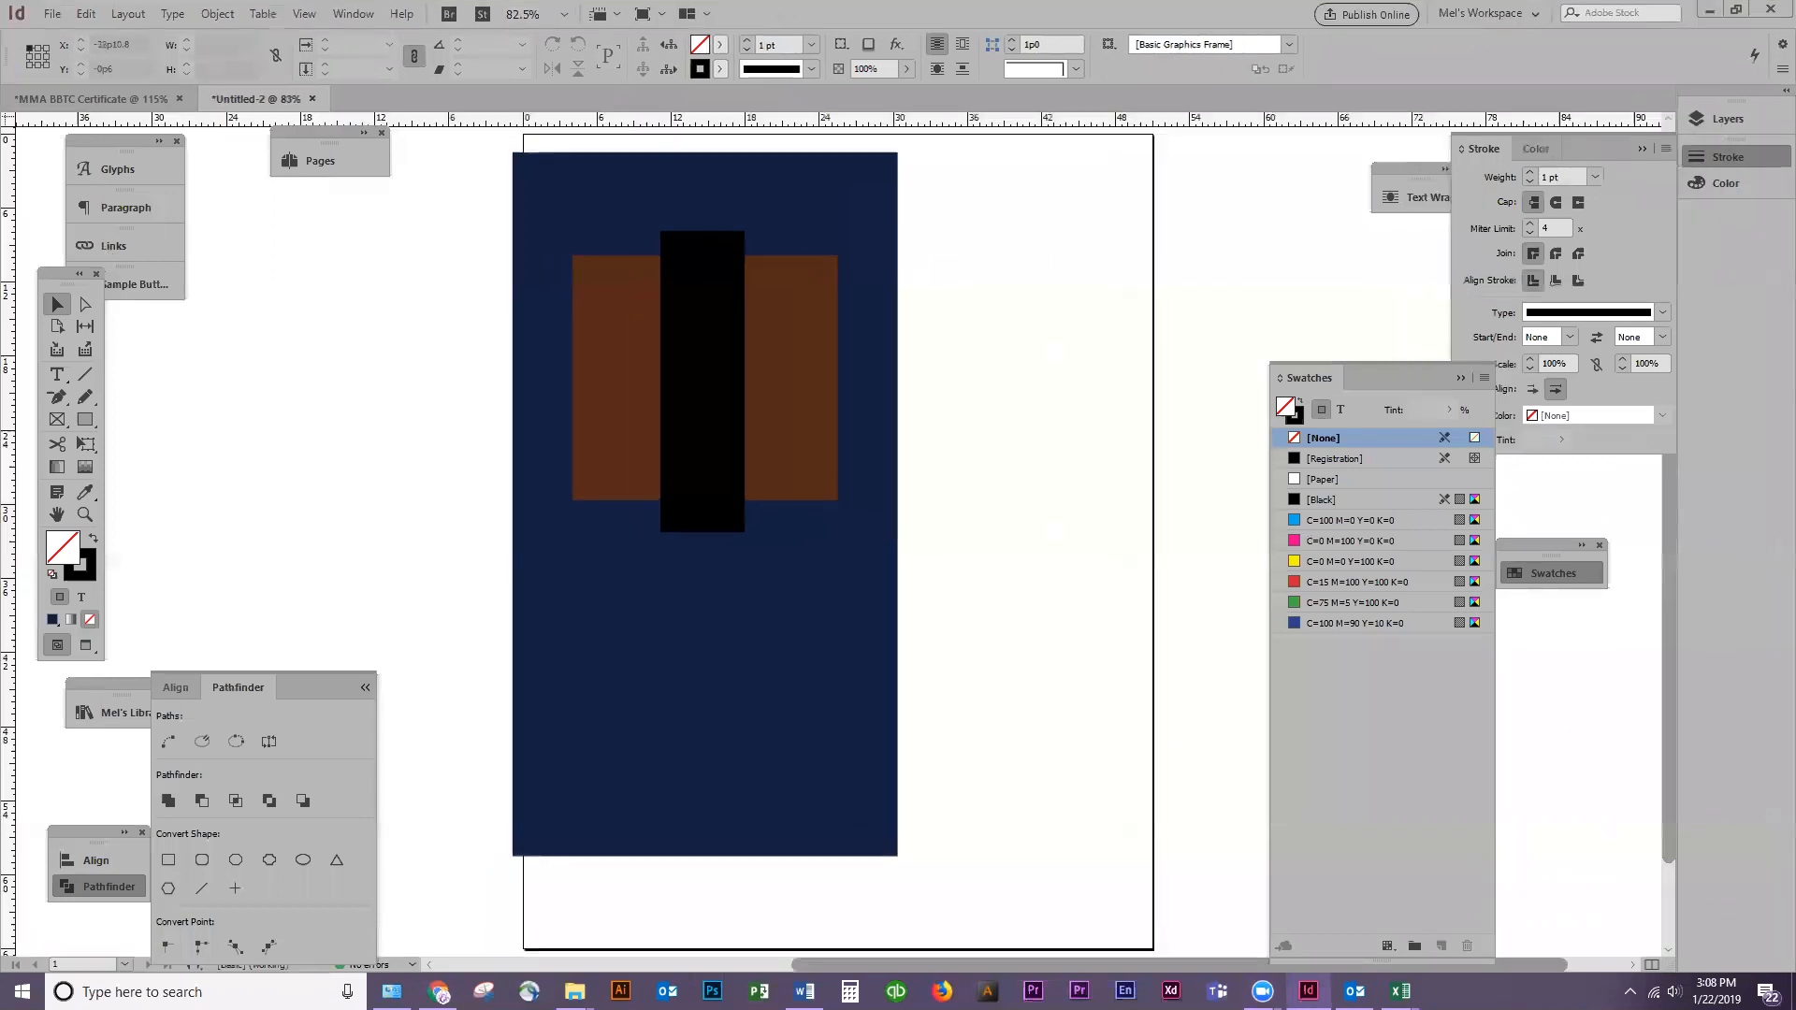
{"action": "key", "text": "alt+Tab"}
{"action": "left_click_drag", "start_coordinate": [1285, 110], "coordinate": [1481, 93]}
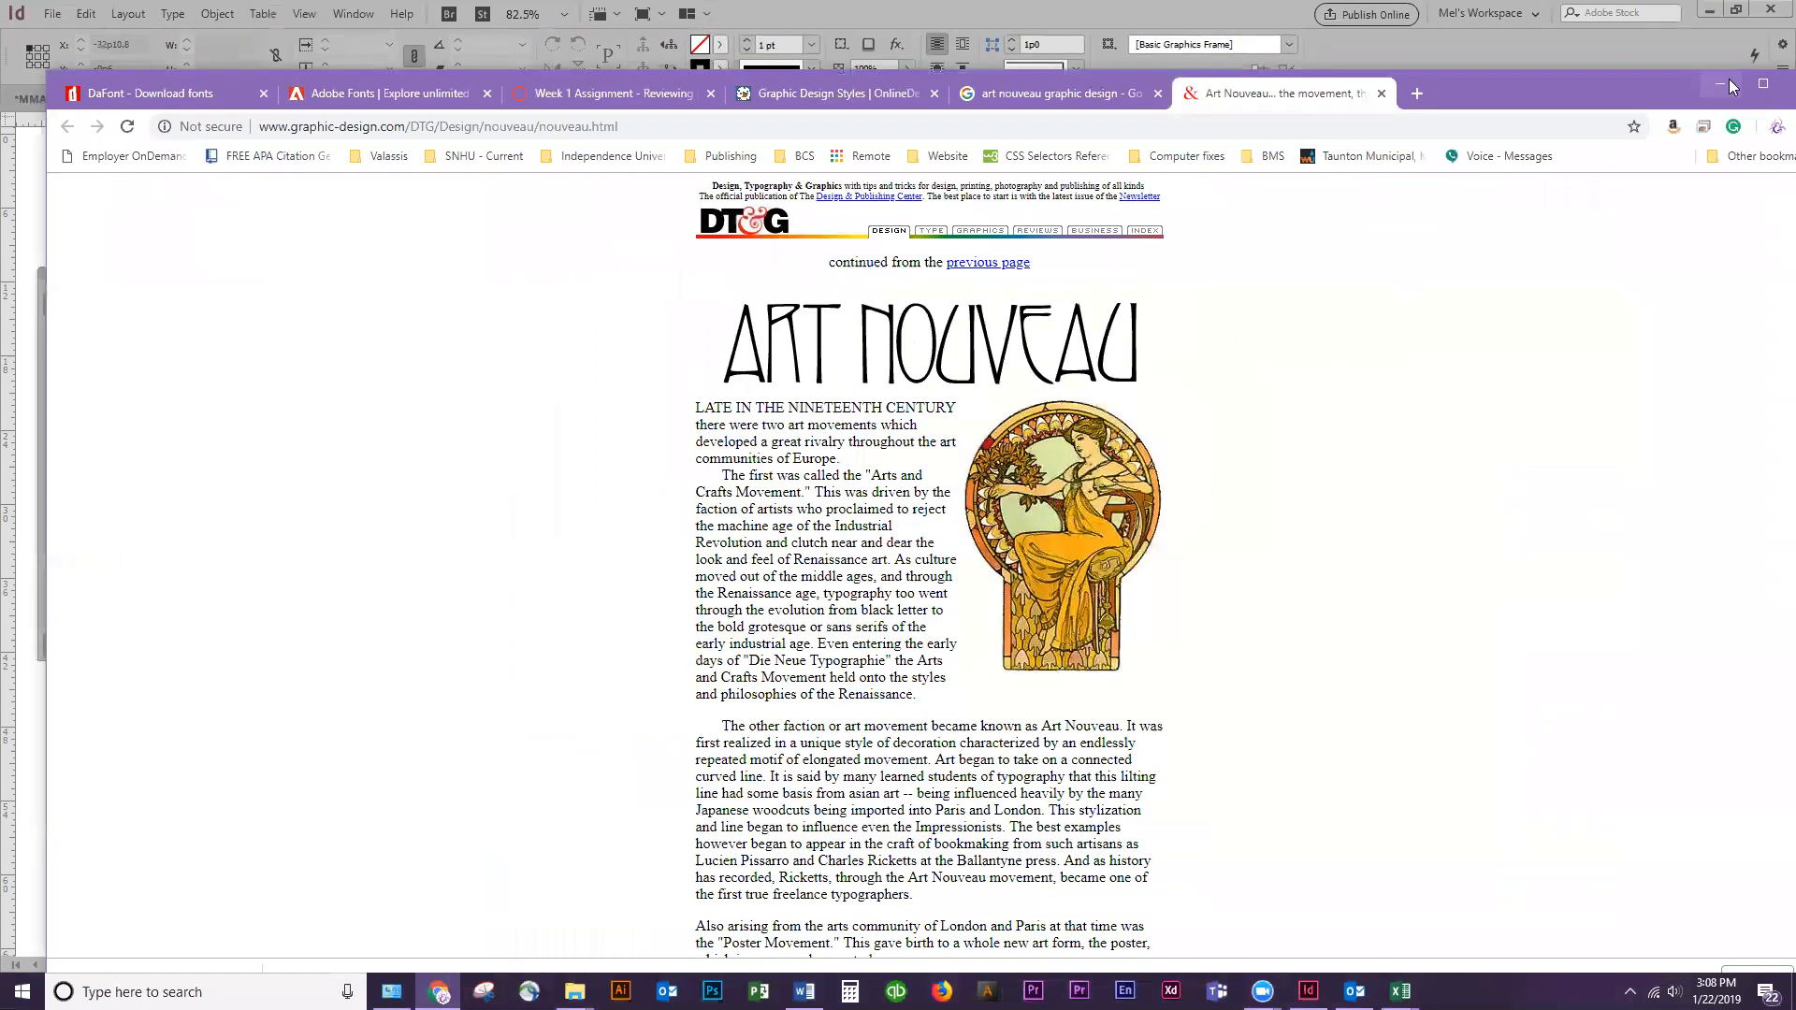
{"action": "left_click", "coordinate": [1727, 81]}
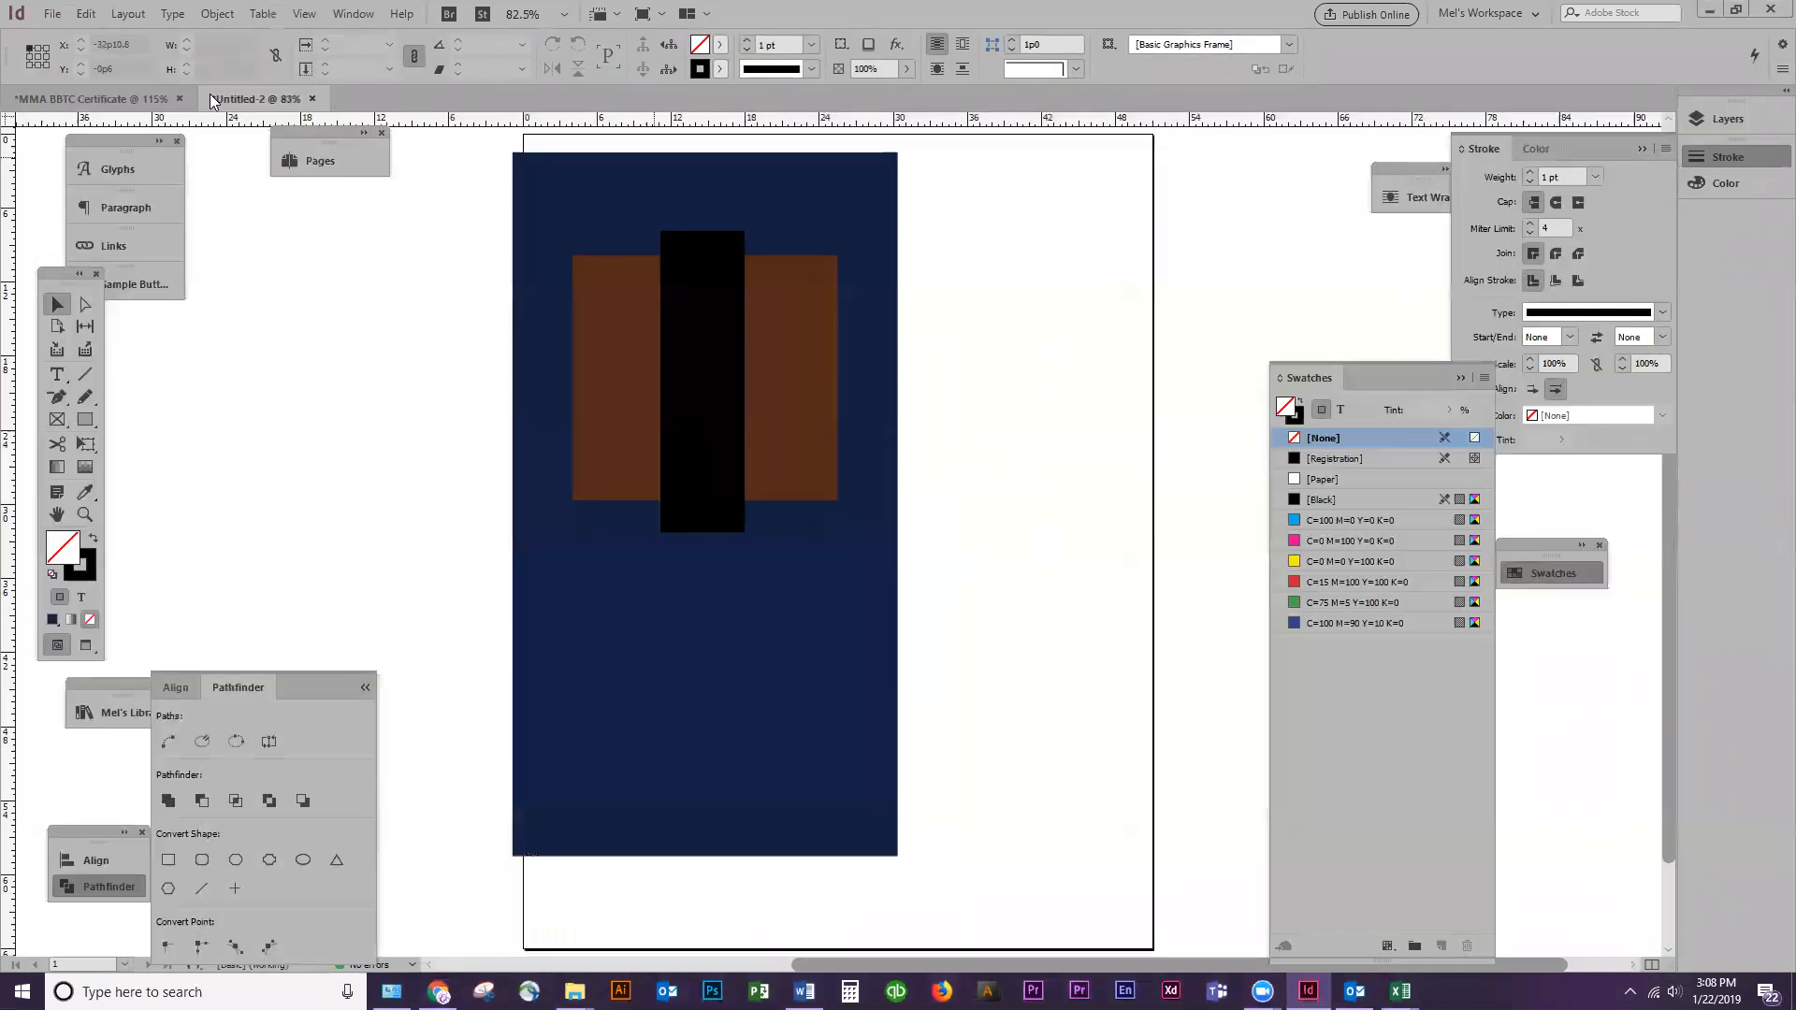
Close the Untitled-2 document without saving it, and float and minimize the MMA BBTC Certificate document
{"action": "left_click", "coordinate": [311, 99]}
{"action": "left_click", "coordinate": [992, 519]}
{"action": "left_click_drag", "start_coordinate": [129, 98], "coordinate": [208, 345]}
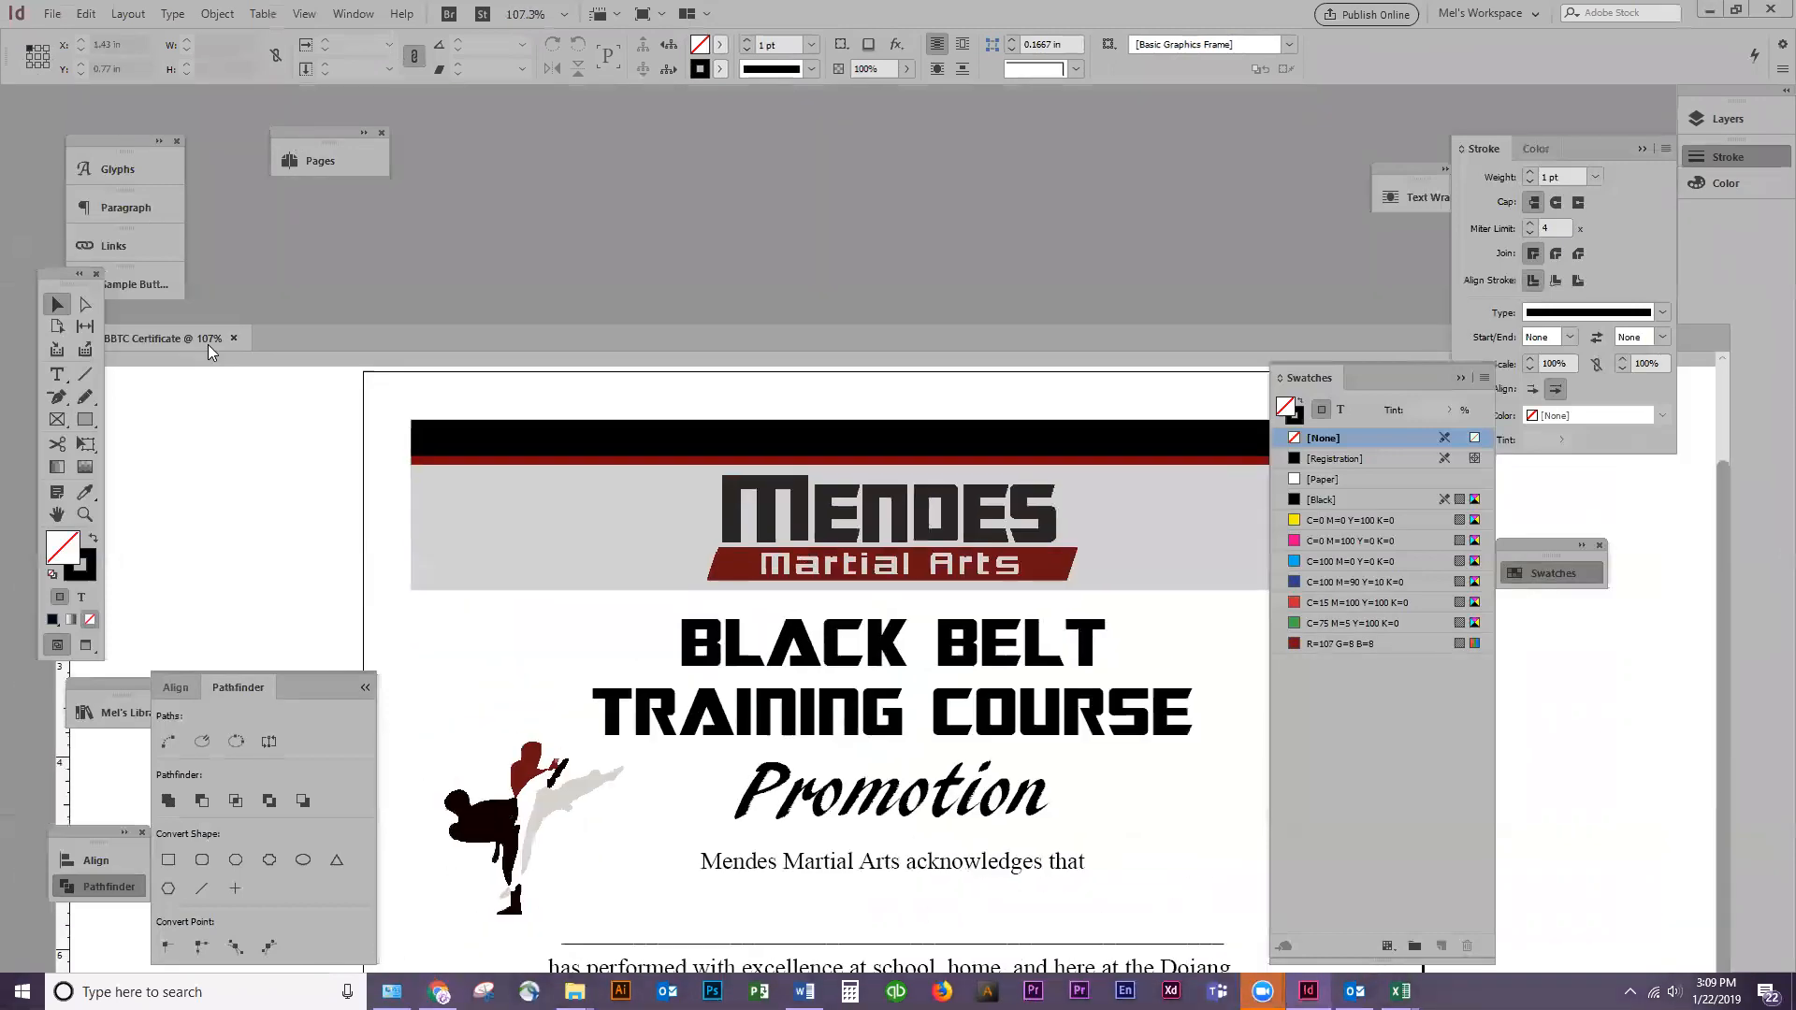
{"action": "left_click_drag", "start_coordinate": [1386, 342], "coordinate": [767, 350]}
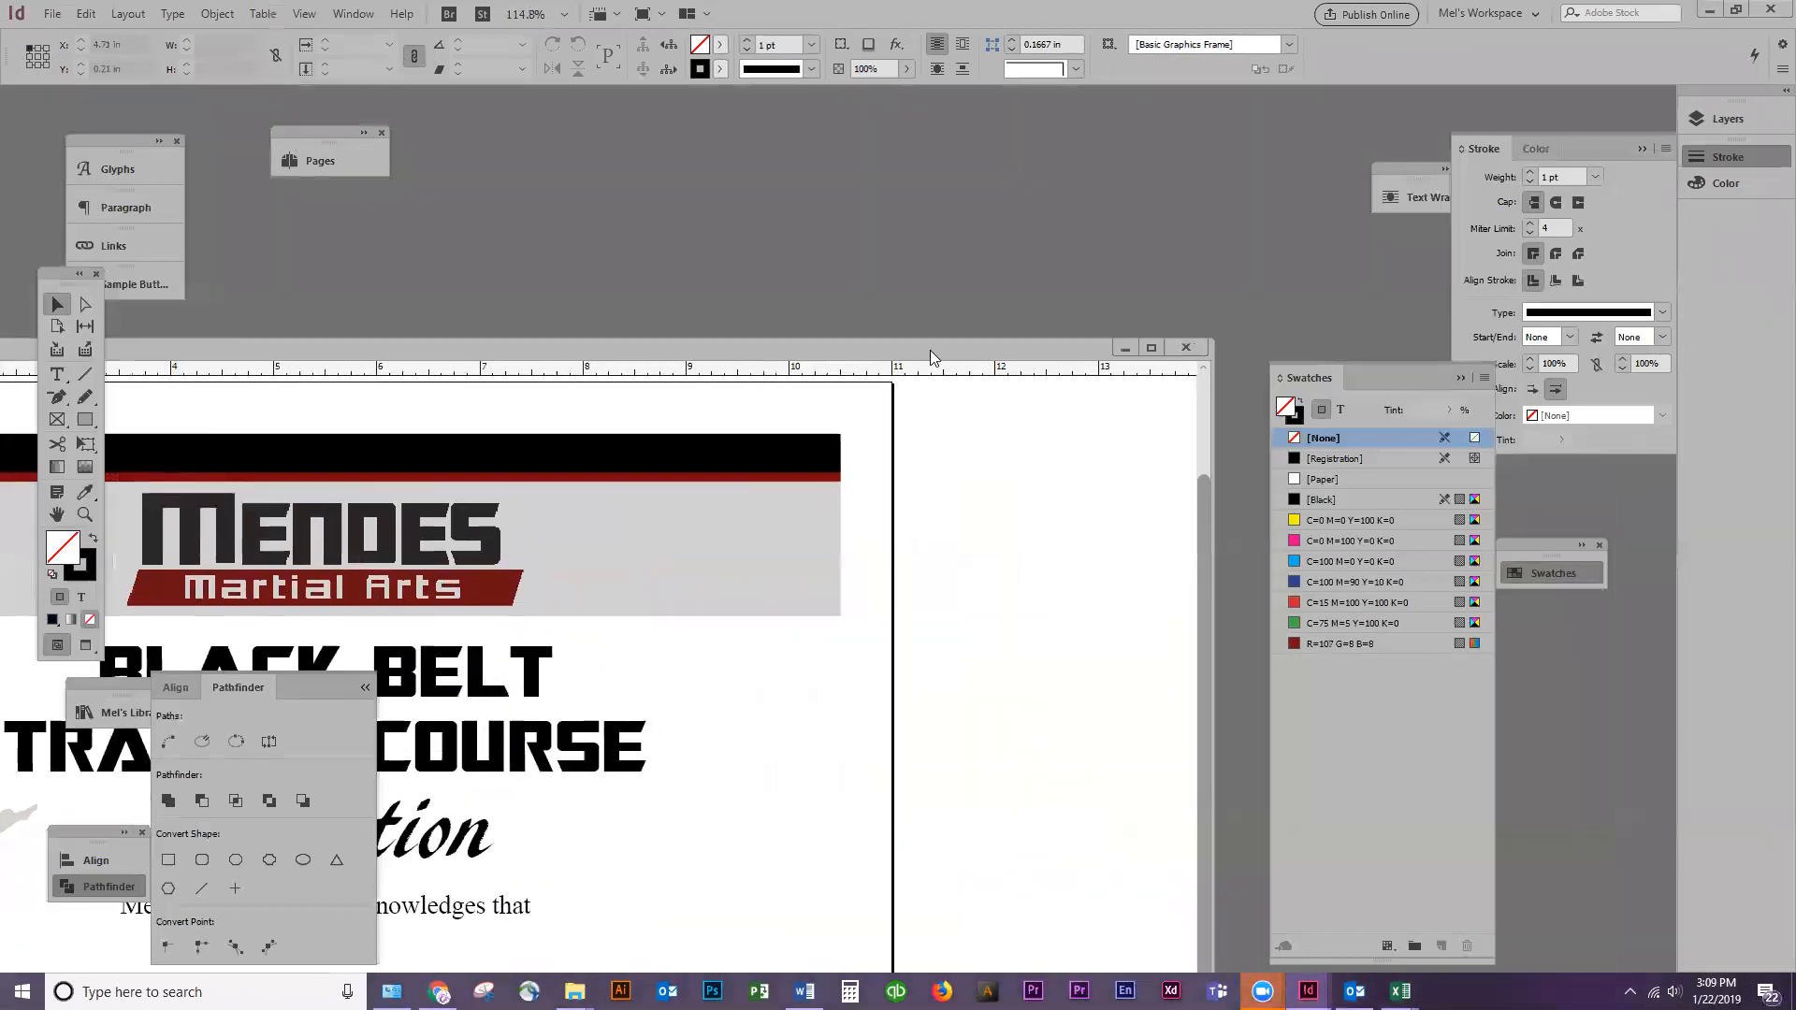
{"action": "left_click", "coordinate": [1126, 348]}
Create a new document in inches, 7 in wide and 5 in high
{"action": "left_click", "coordinate": [52, 13]}
{"action": "mouse_move", "coordinate": [64, 41]}
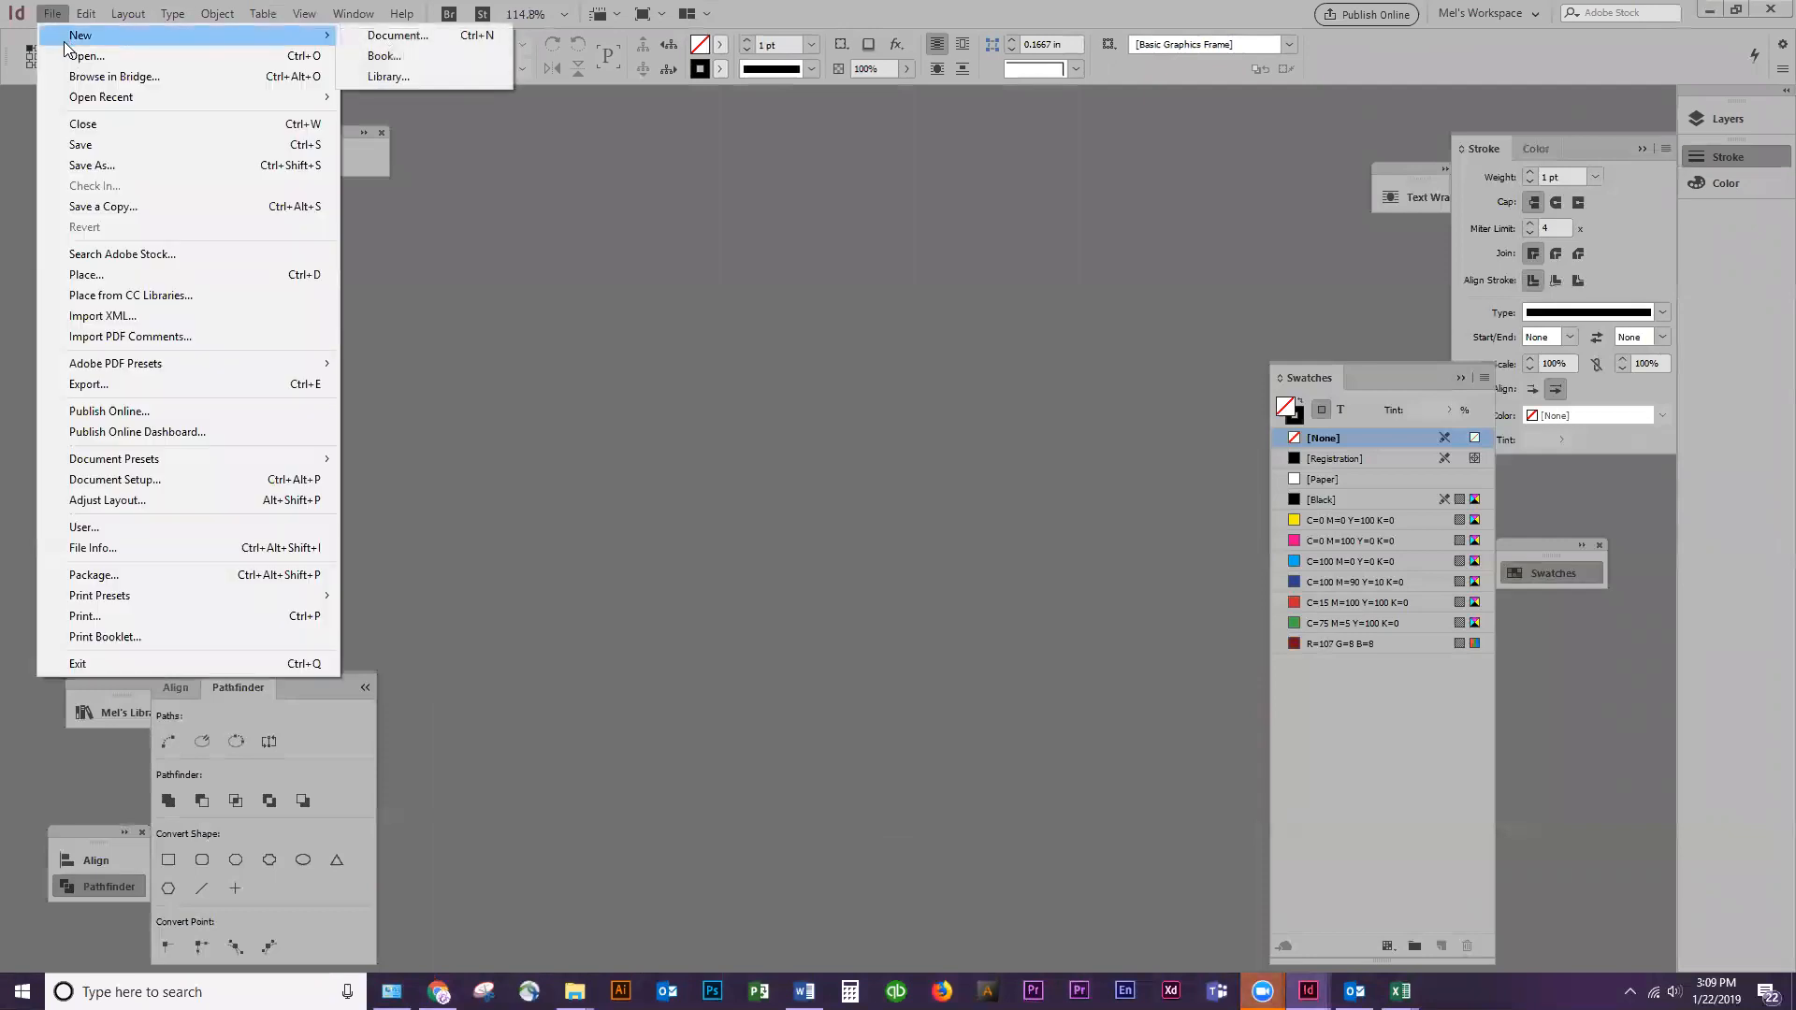
{"action": "left_click", "coordinate": [395, 35]}
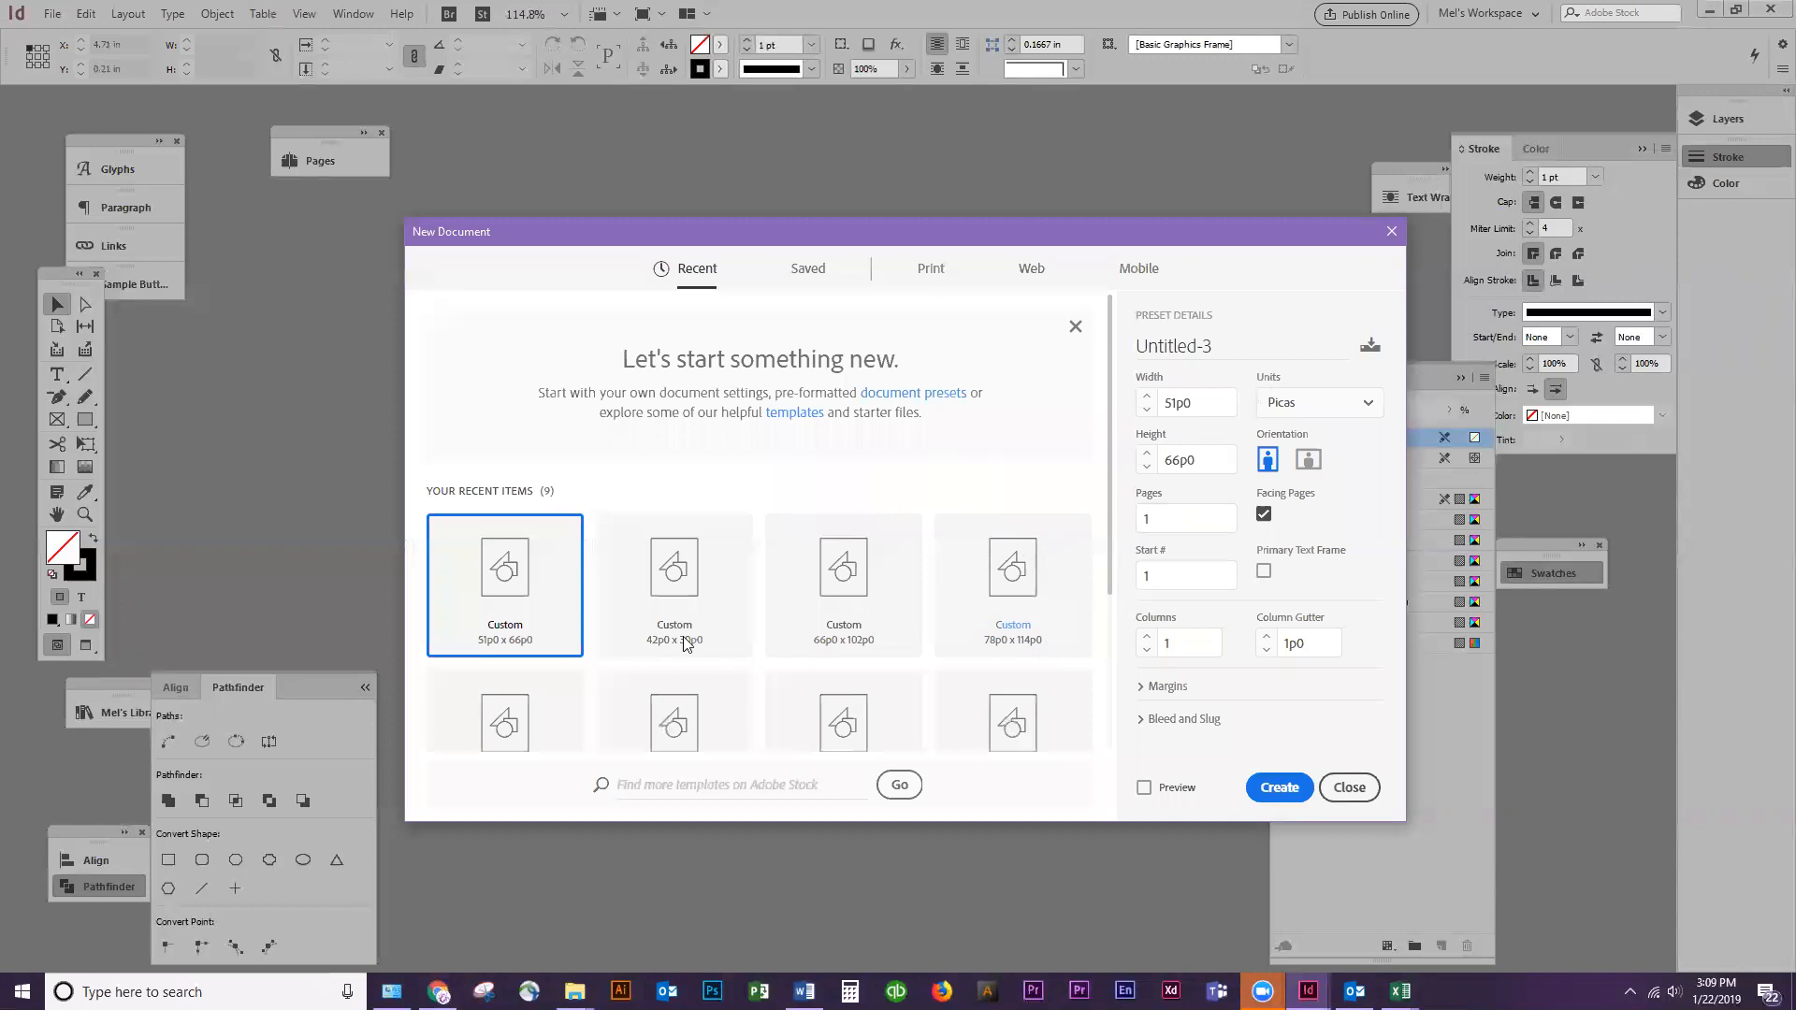
{"action": "left_click", "coordinate": [1290, 407]}
{"action": "left_click", "coordinate": [1289, 504]}
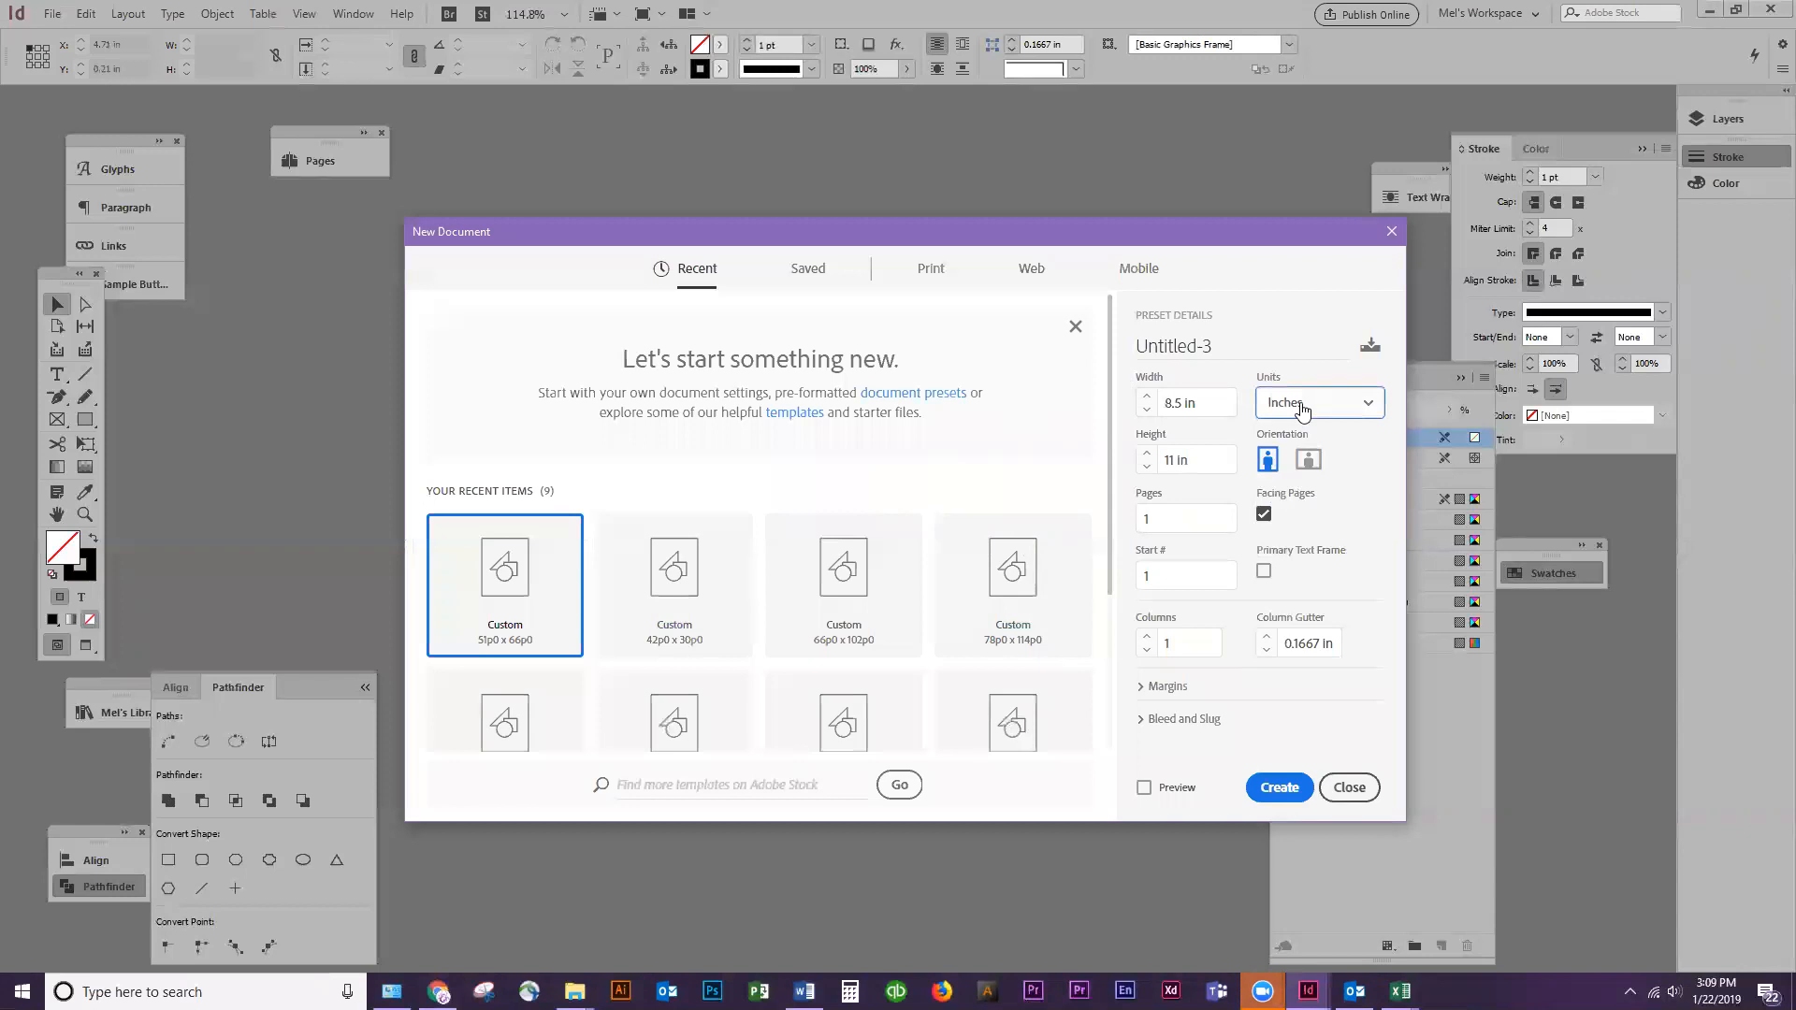
{"action": "left_click", "coordinate": [1229, 402]}
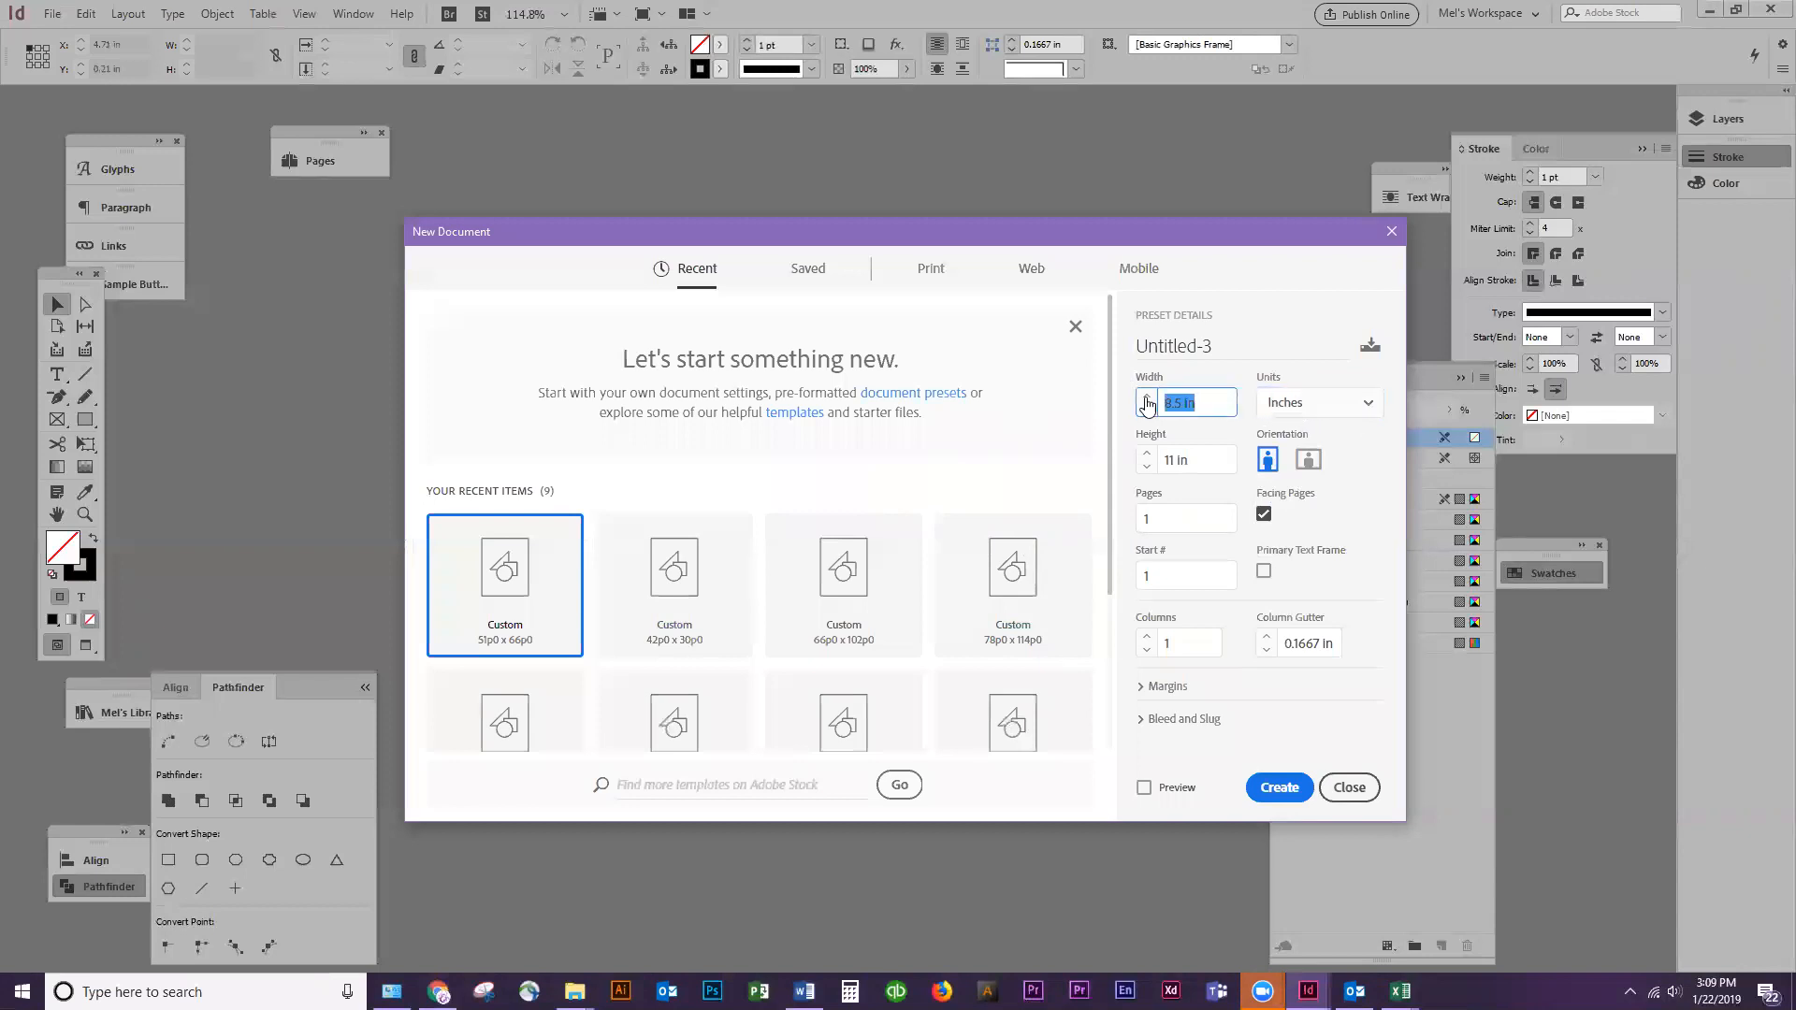
{"action": "type", "text": "7"}
{"action": "key", "text": "Tab"}
{"action": "type", "text": "5"}
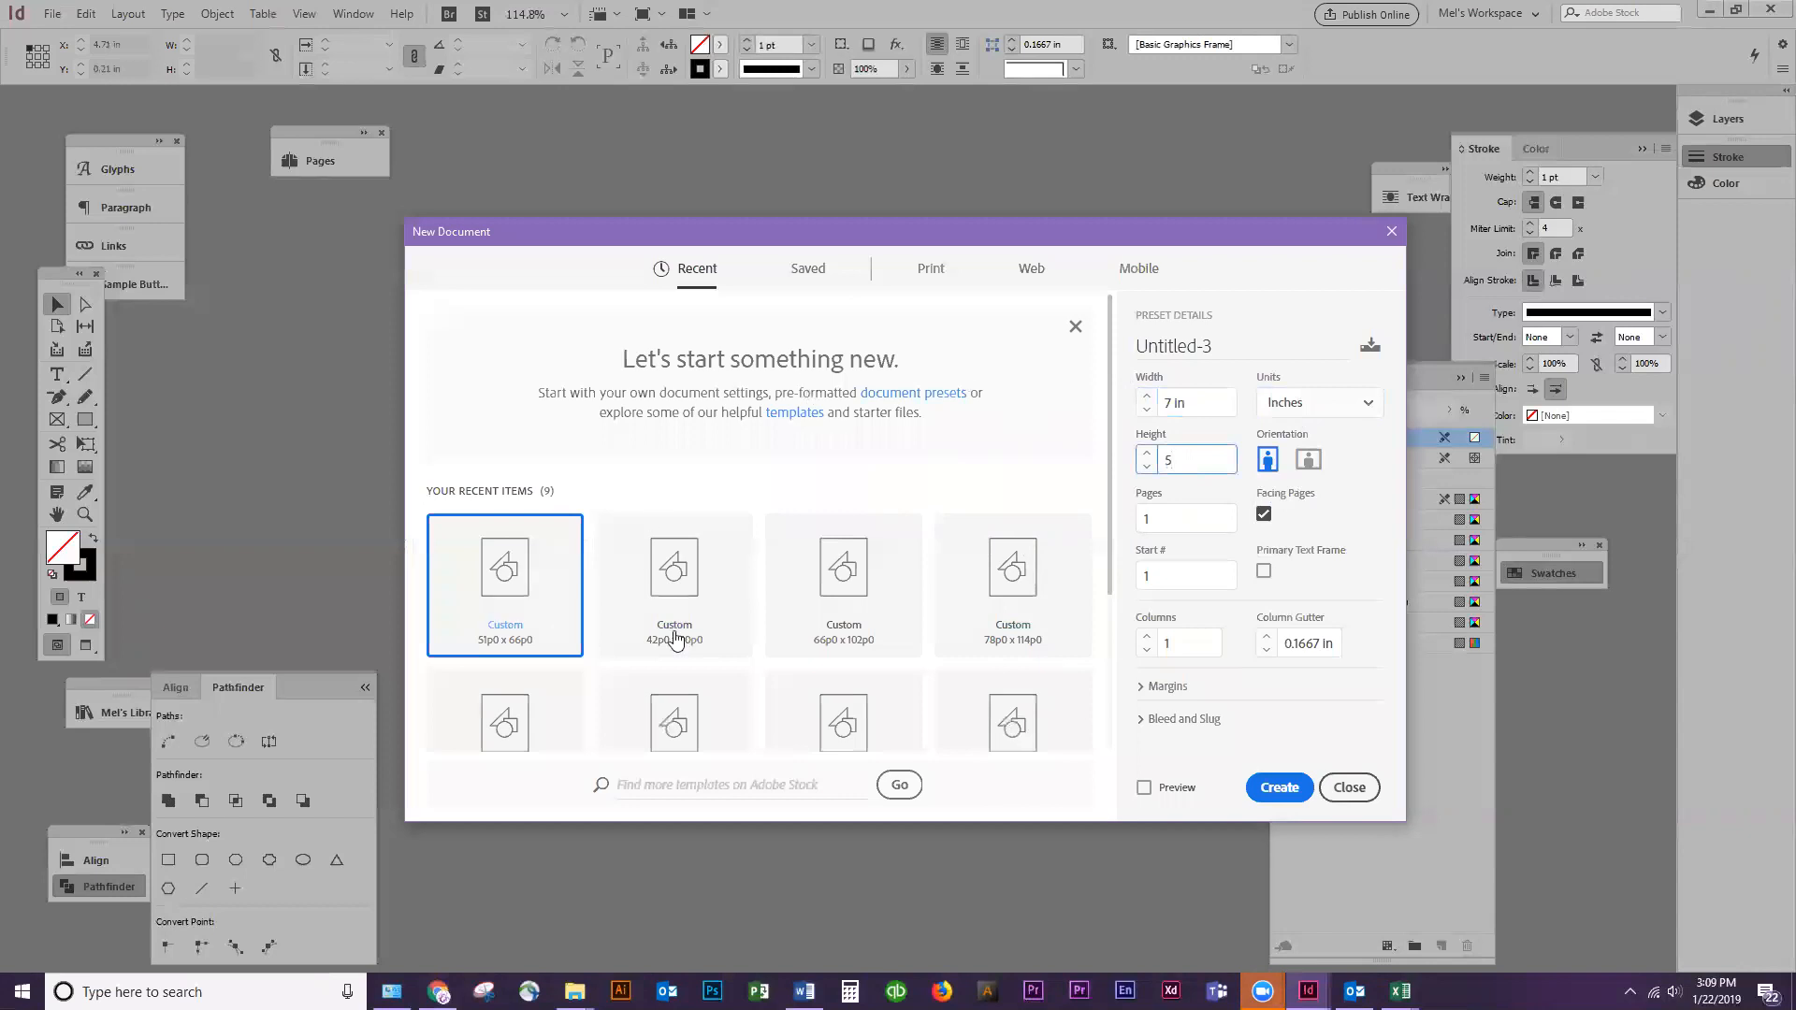
{"action": "left_click", "coordinate": [1292, 782]}
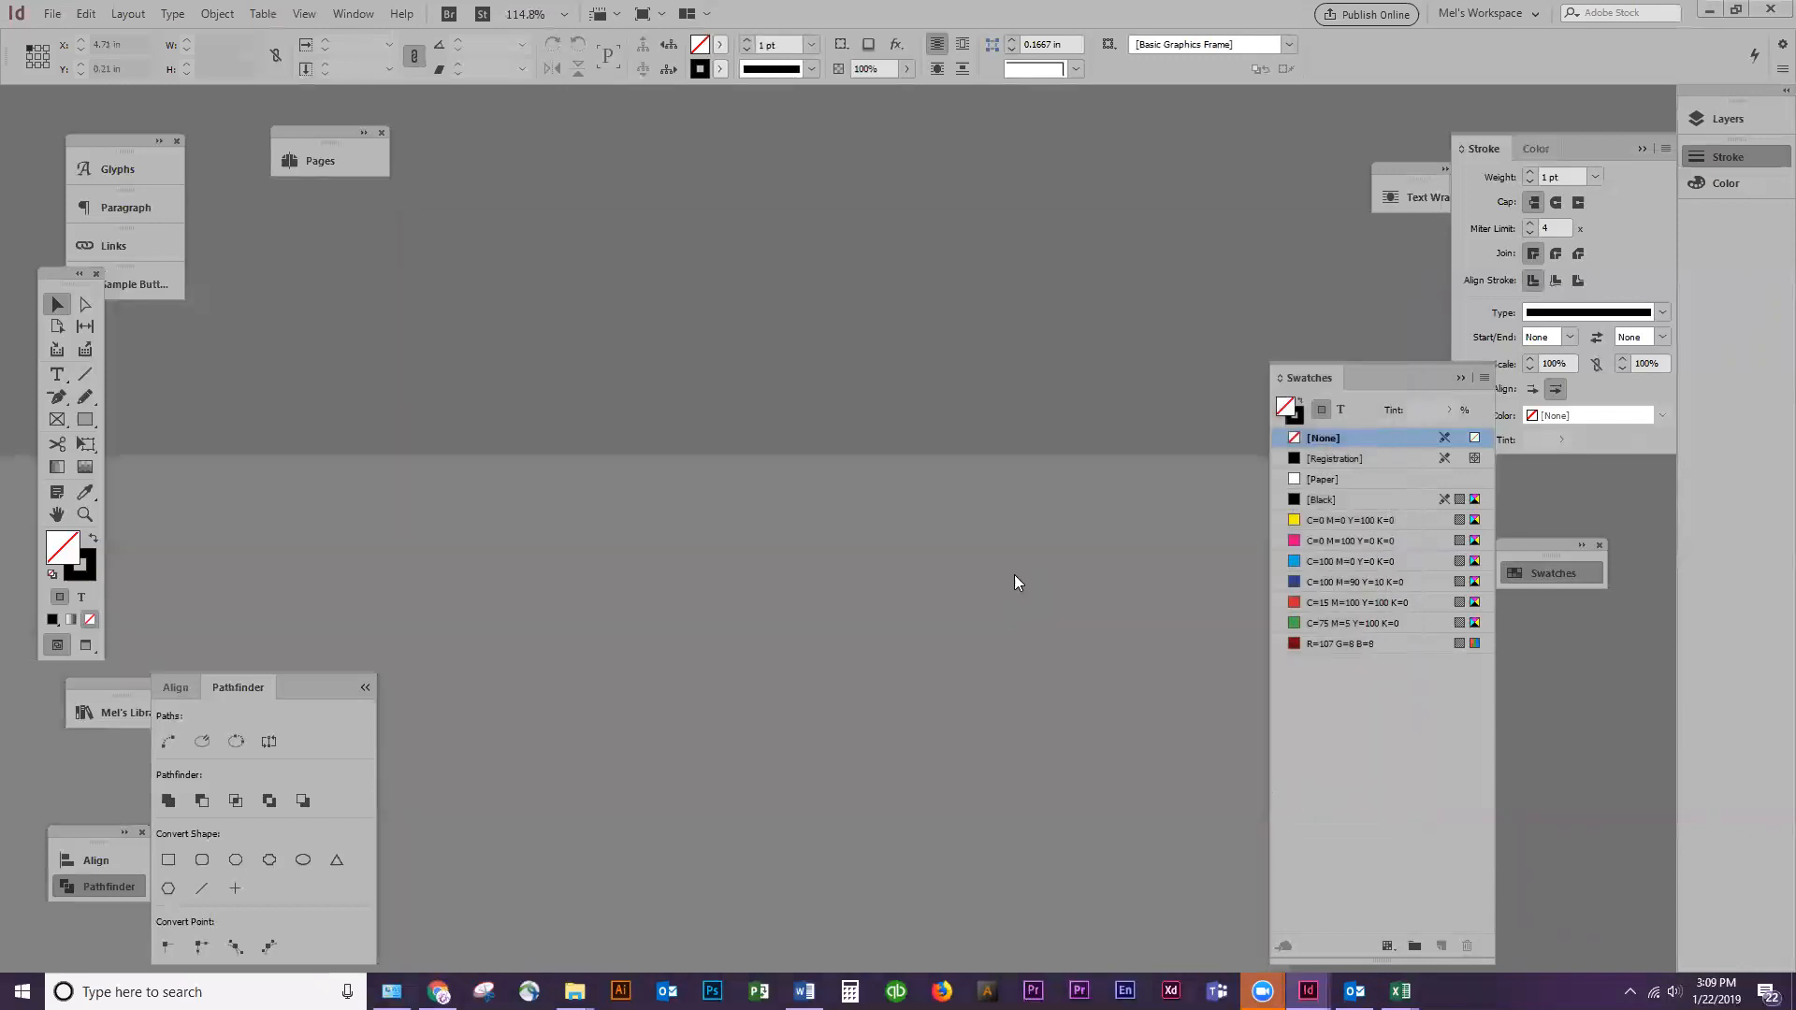
Maximize the new document within the workspace and collapse the Stroke, Swatches and Pathfinder panels covering it
{"action": "mouse_move", "coordinate": [1322, 226]}
{"action": "left_mouse_down"}
{"action": "mouse_move", "coordinate": [1481, 155]}
{"action": "mouse_move", "coordinate": [1502, 166]}
{"action": "left_mouse_up"}
{"action": "left_click", "coordinate": [1642, 148]}
{"action": "left_click_drag", "start_coordinate": [1319, 174], "coordinate": [1089, 323]}
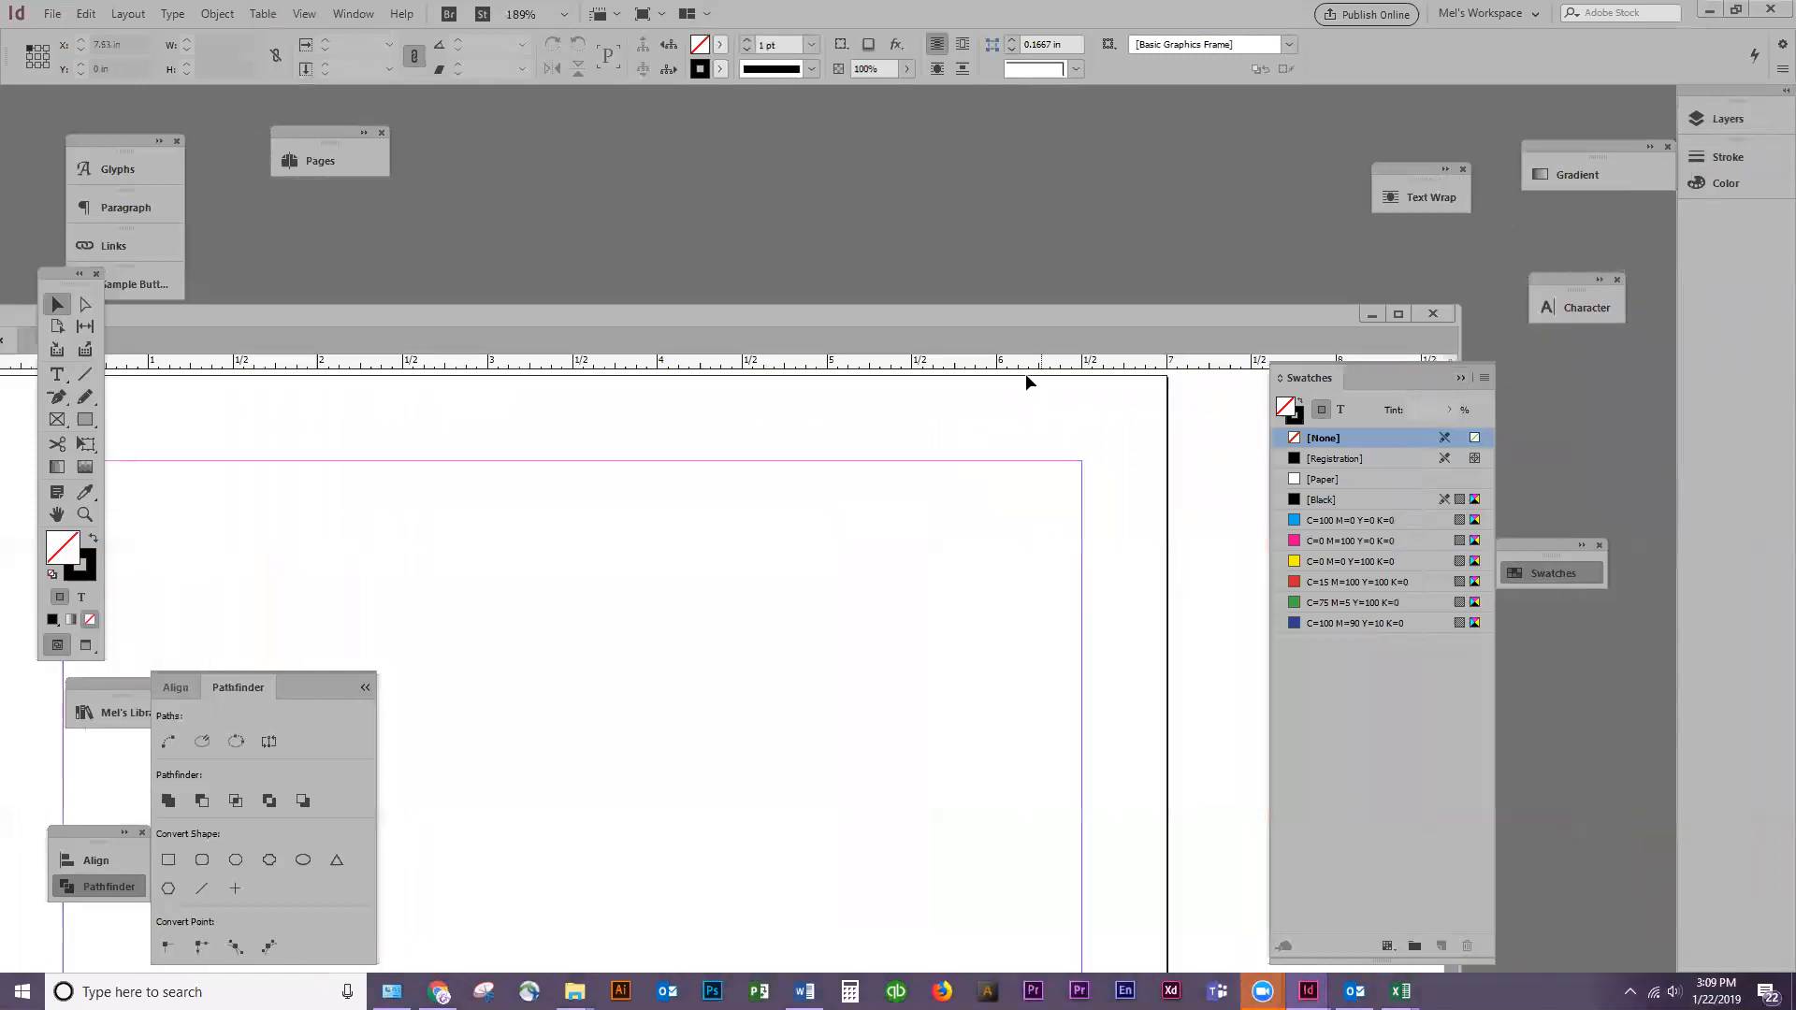
{"action": "left_click", "coordinate": [1403, 311]}
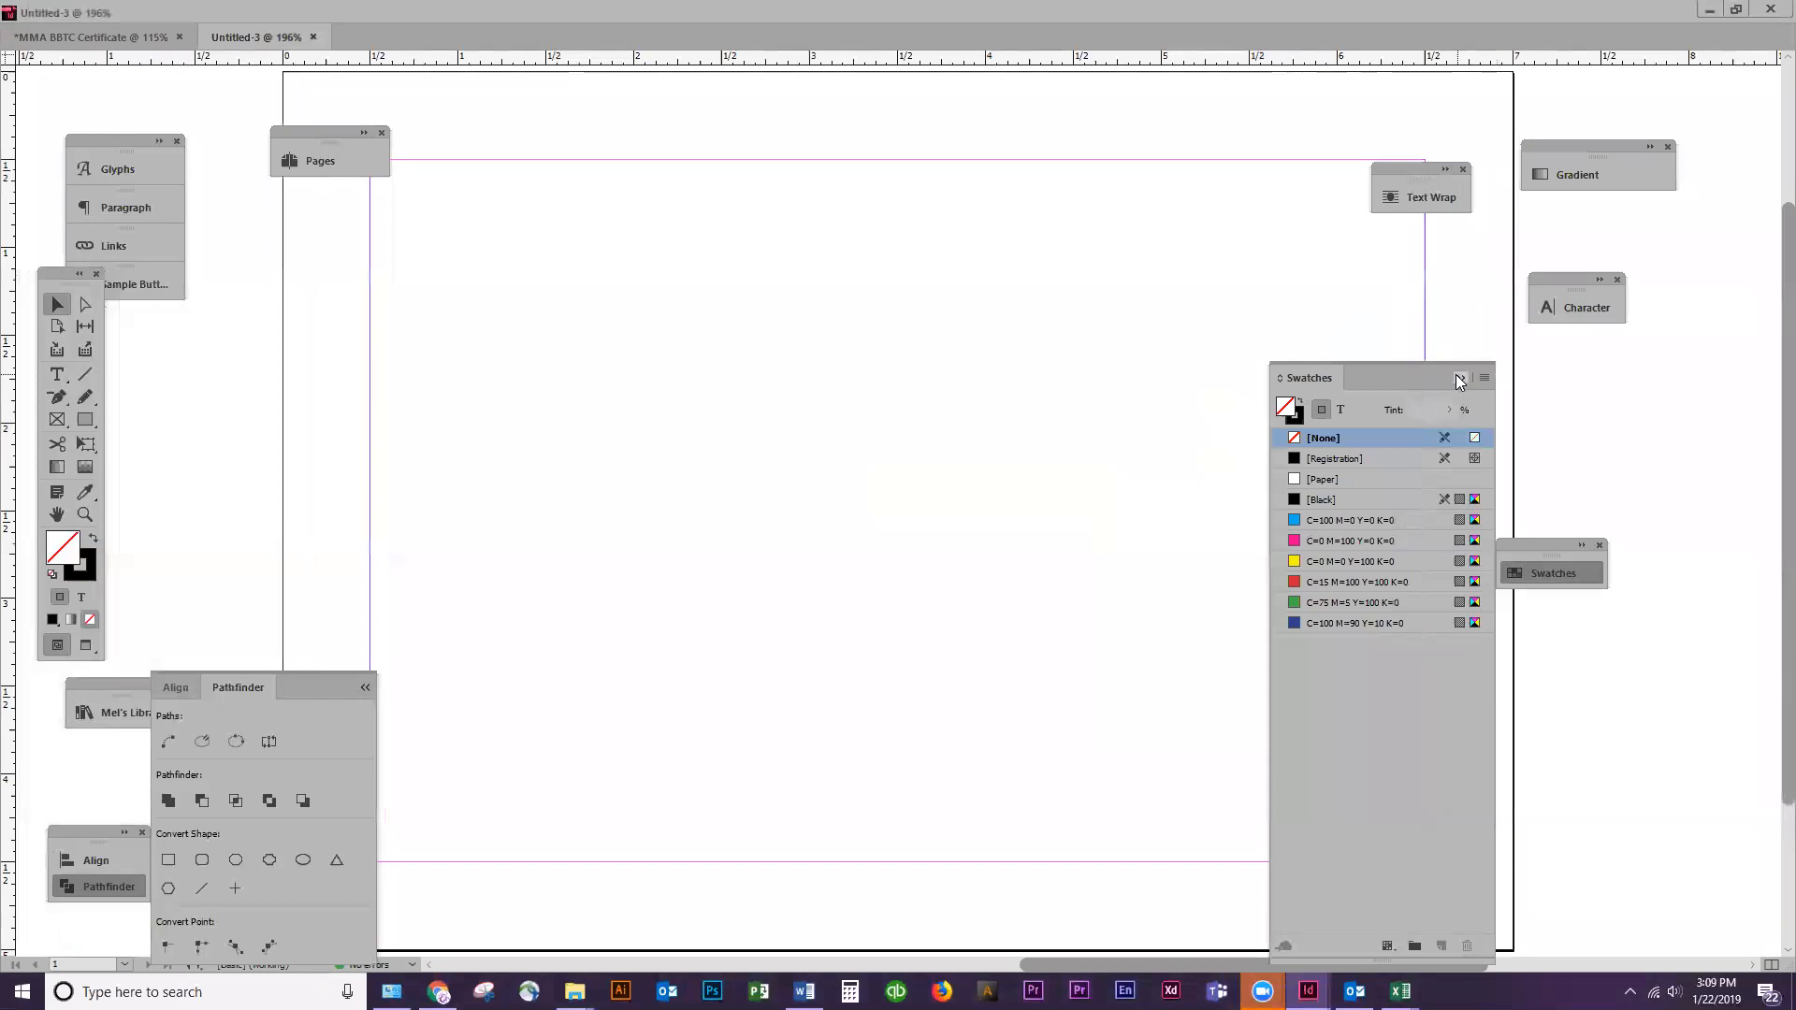
{"action": "left_click", "coordinate": [1736, 8]}
{"action": "double_click", "coordinate": [679, 320]}
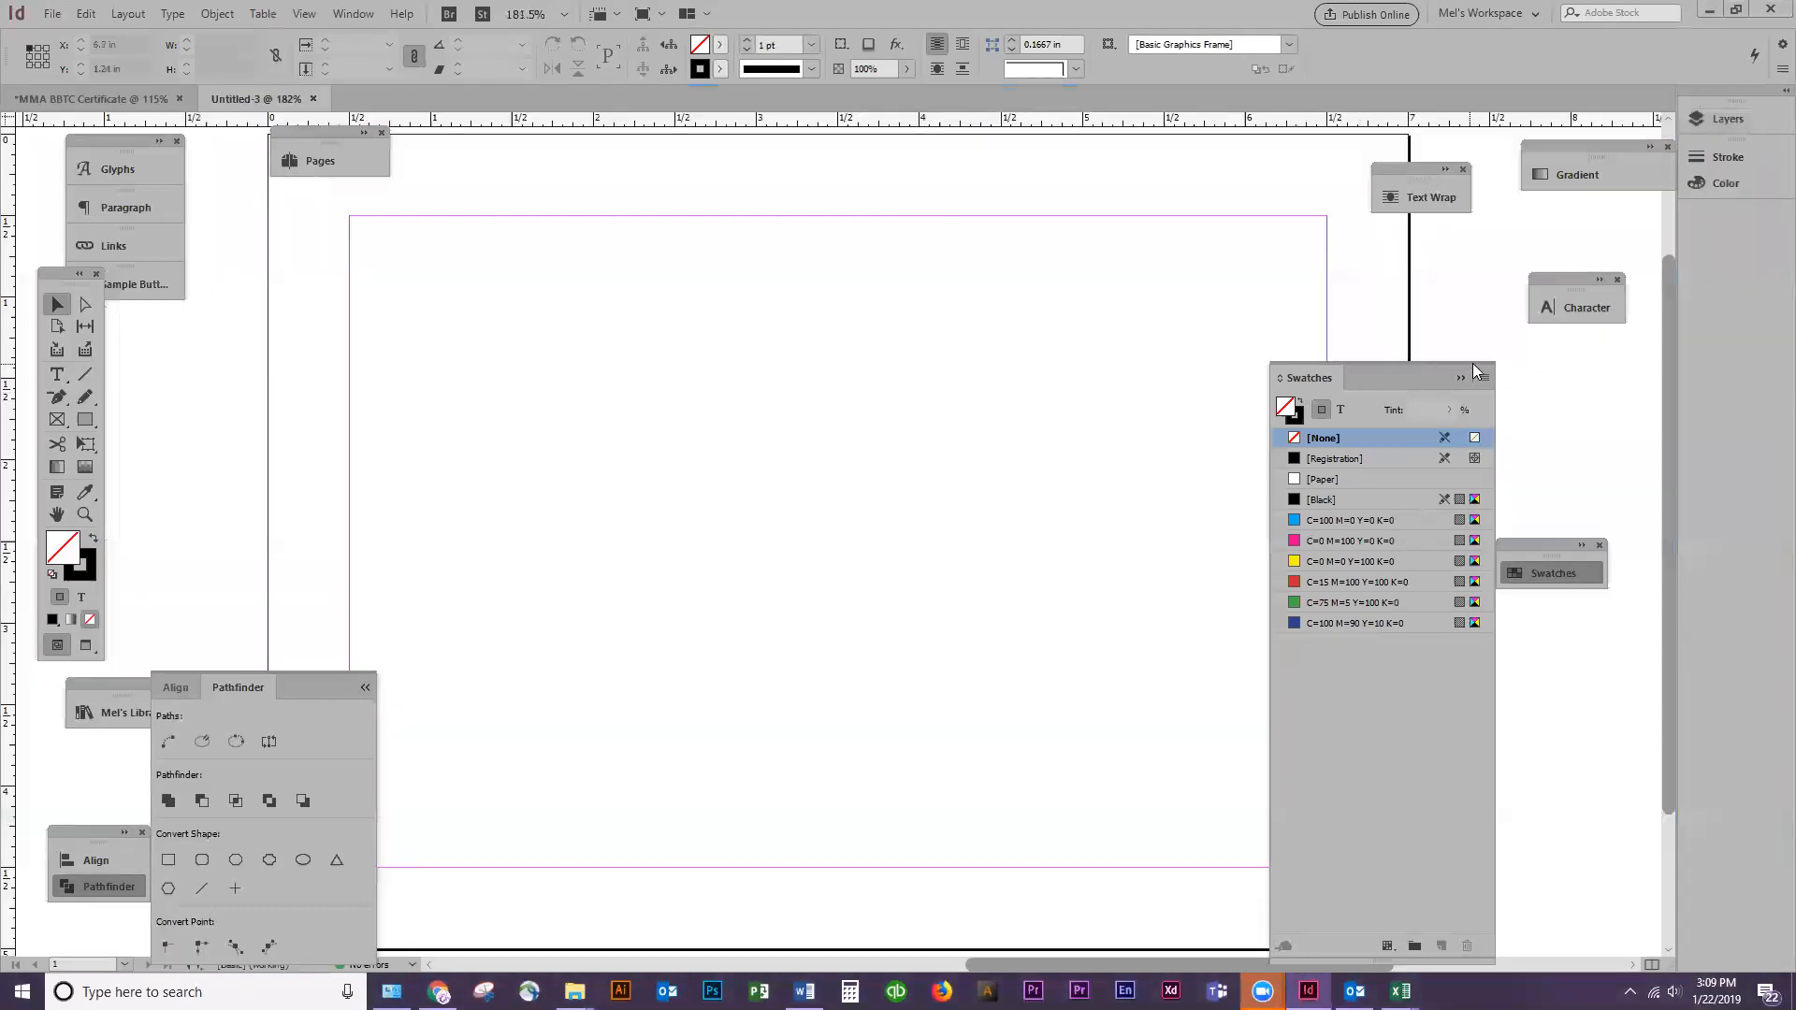
{"action": "left_click", "coordinate": [1459, 377]}
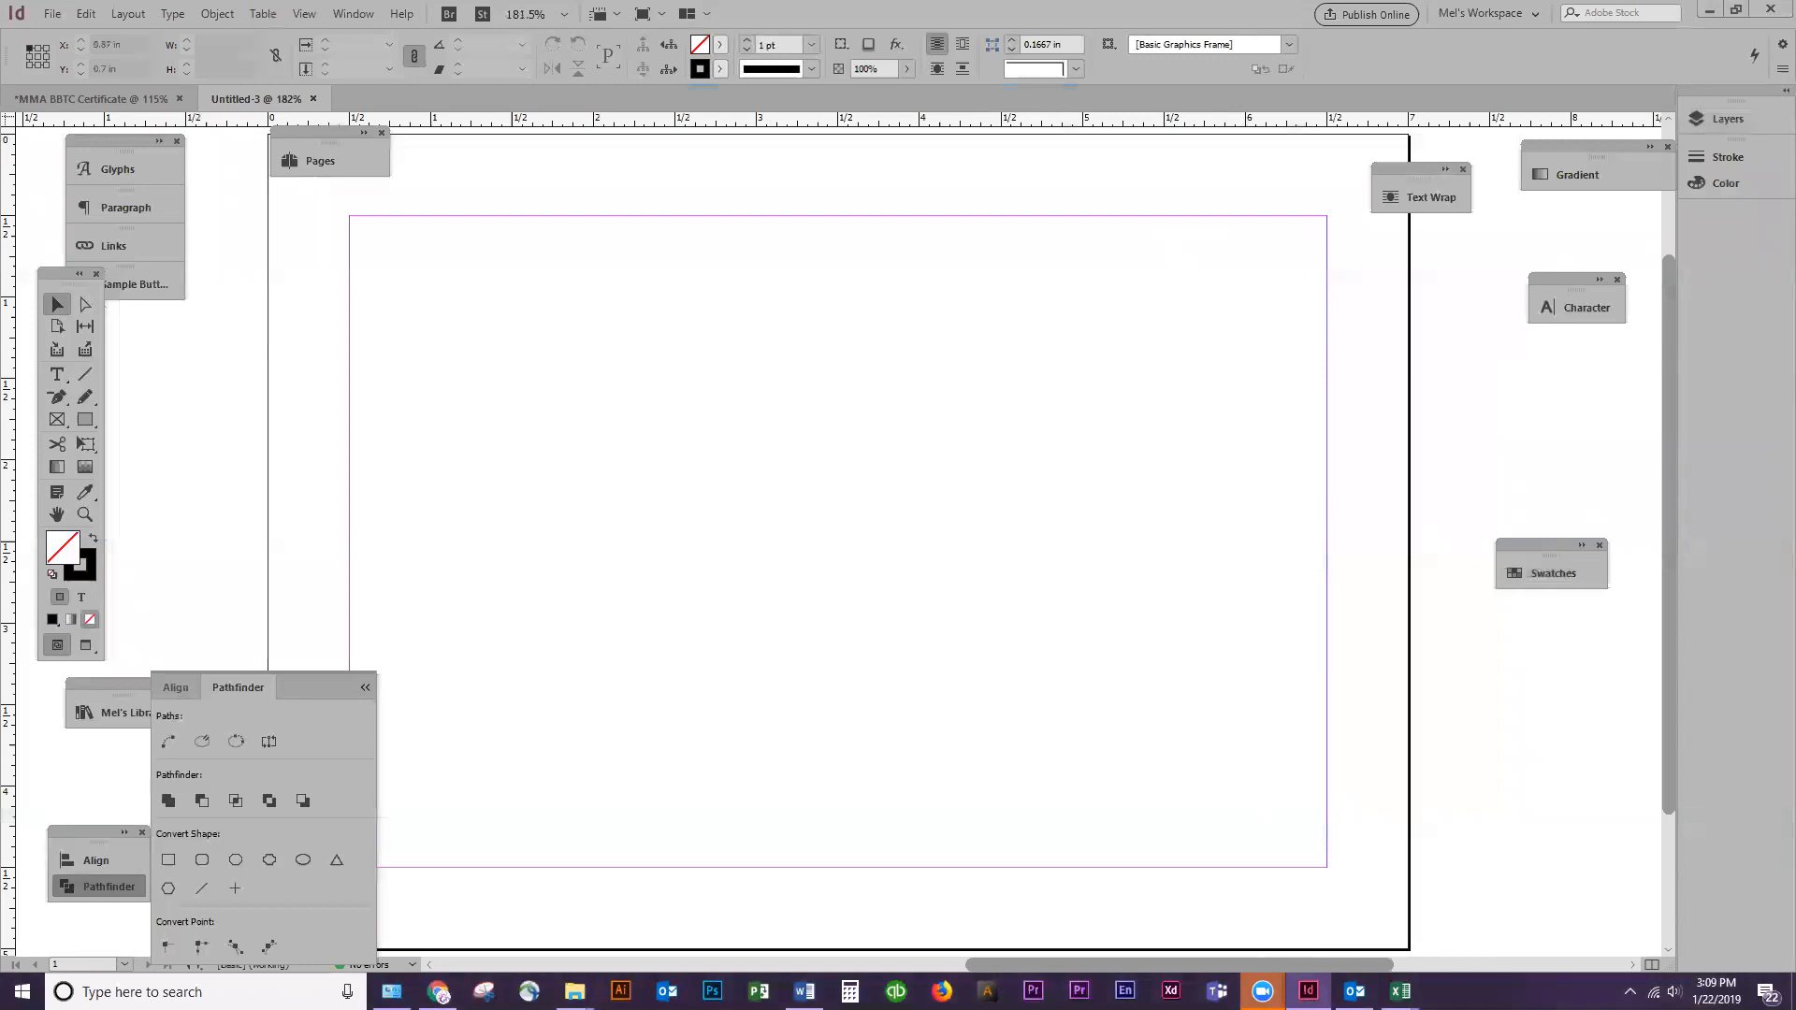
{"action": "left_click", "coordinate": [365, 688]}
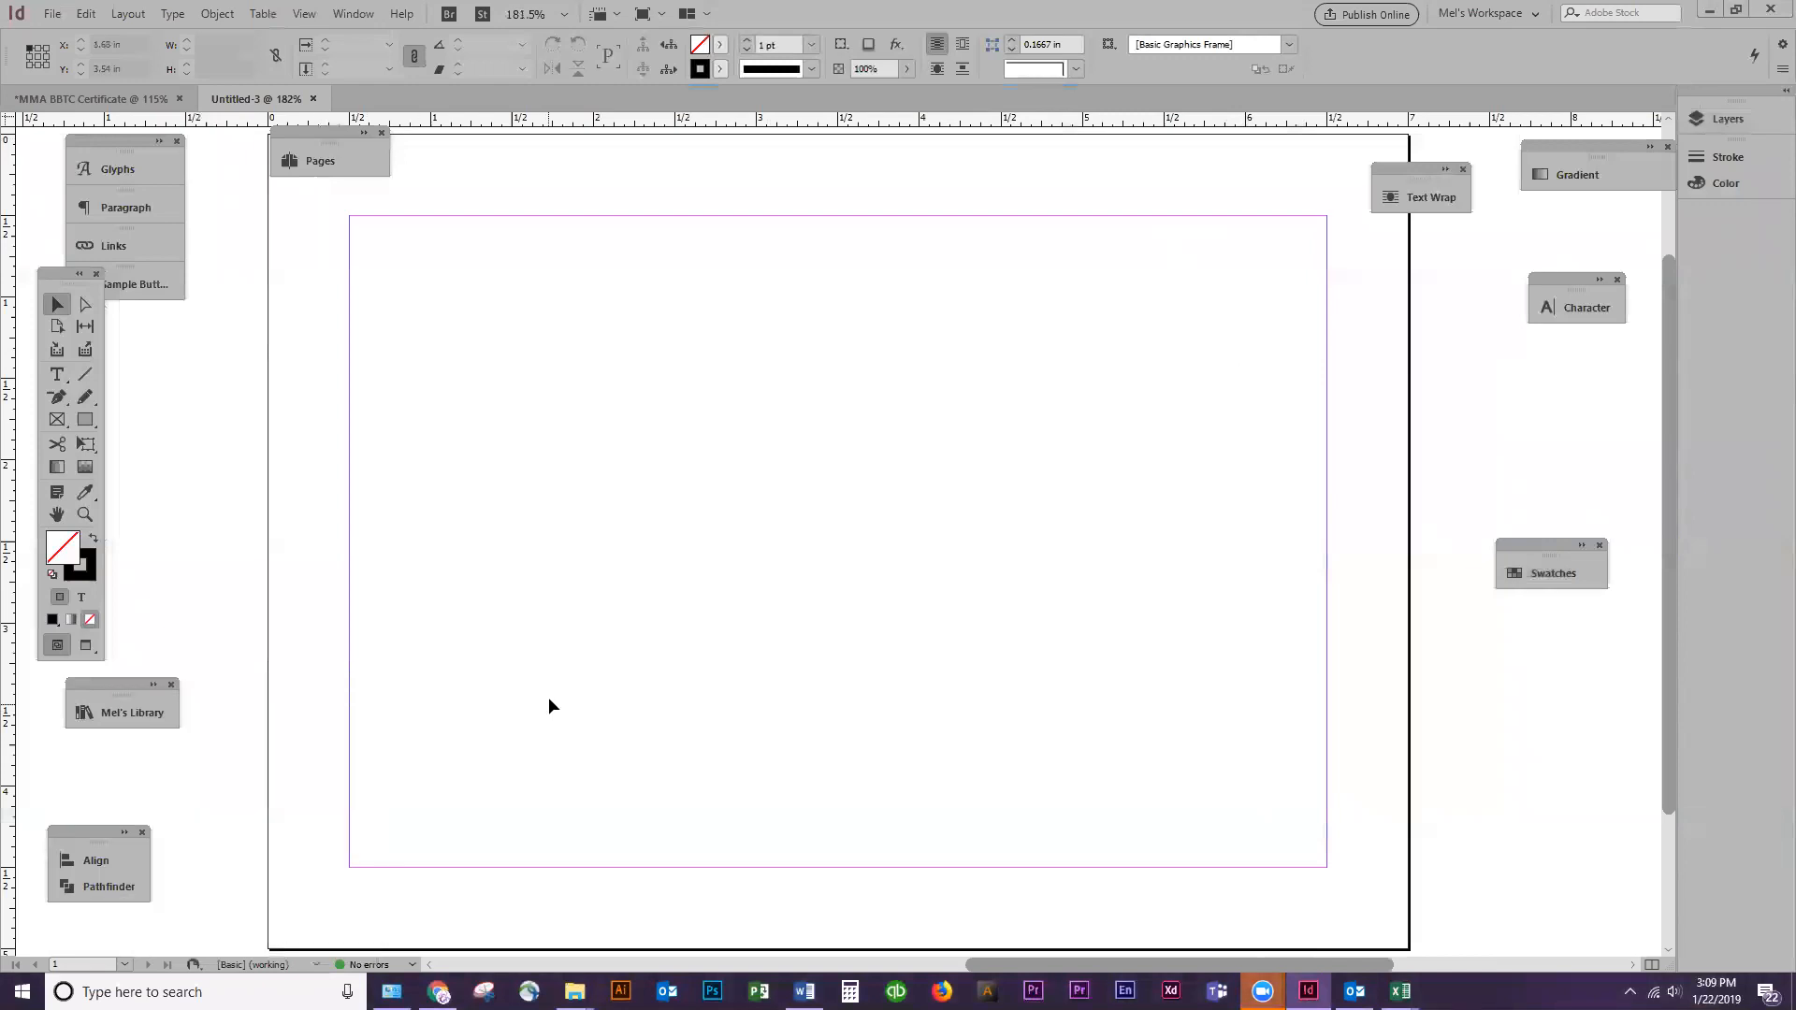
Set all four page margins to 0.2 in, with the layout adjusted to match
{"action": "left_click", "coordinate": [123, 13]}
{"action": "left_click", "coordinate": [150, 53]}
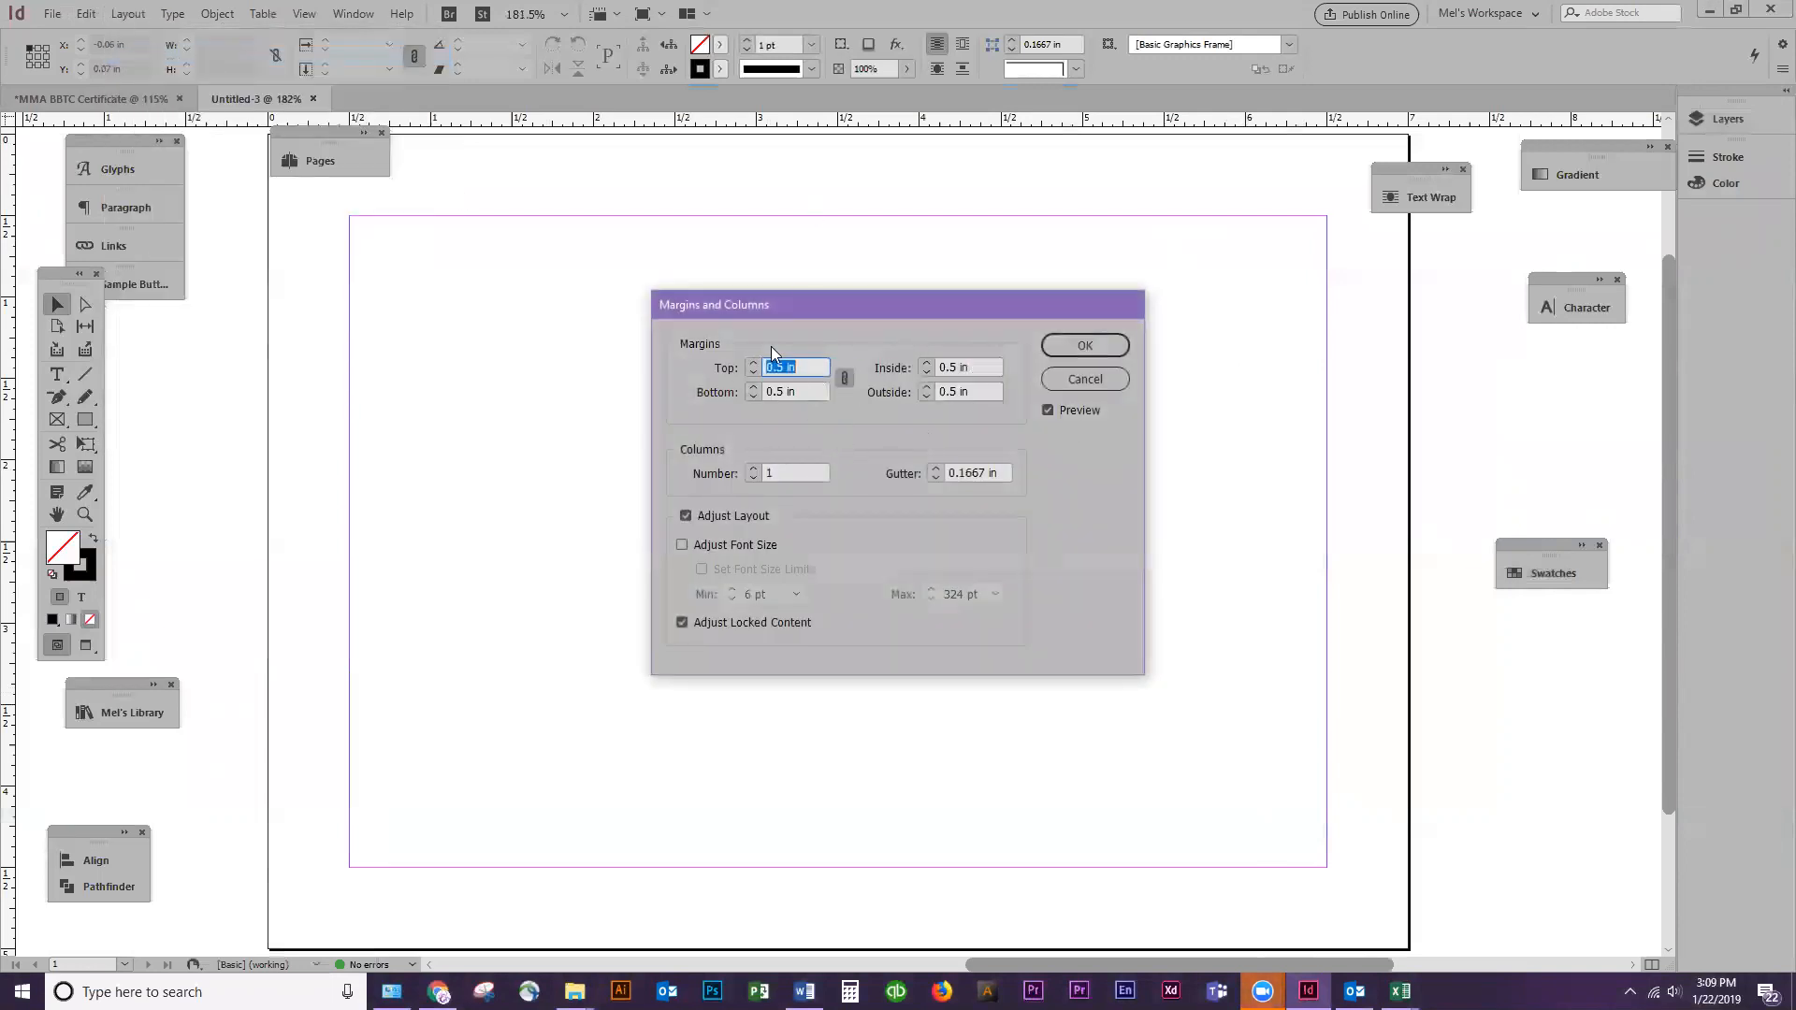
{"action": "type", "text": "0.2"}
{"action": "left_click", "coordinate": [806, 391]}
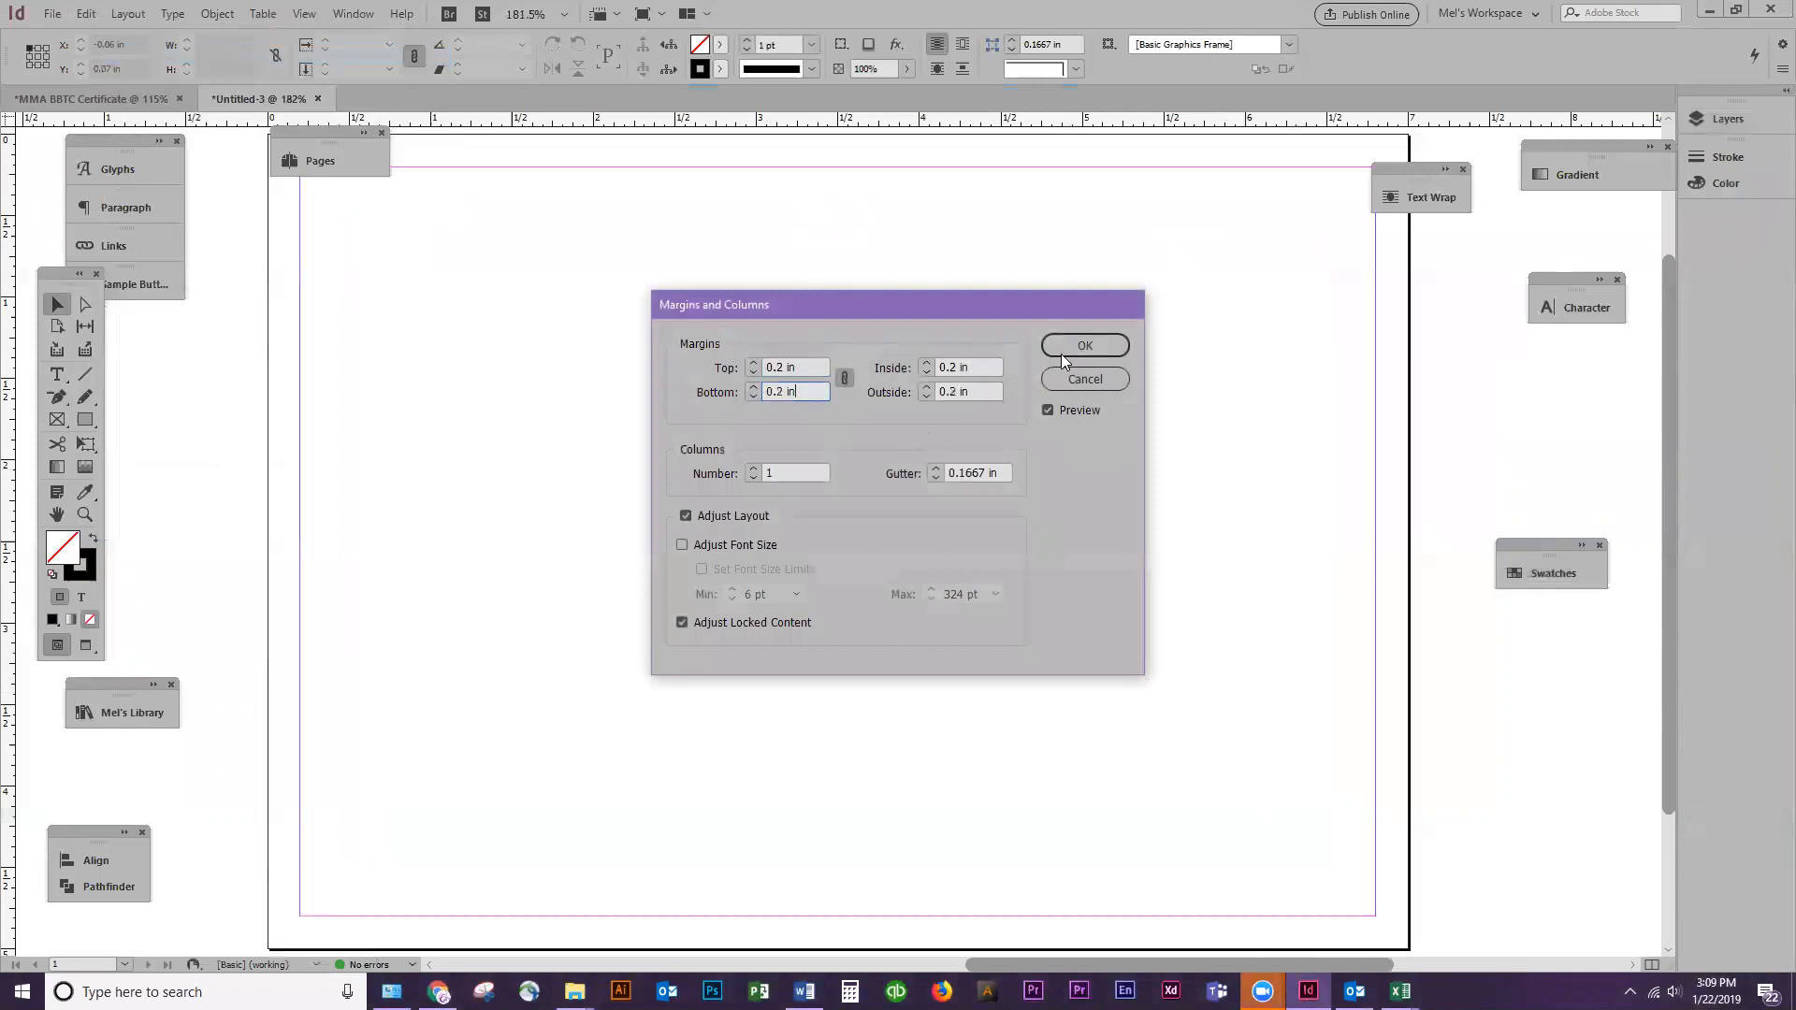
{"action": "left_click", "coordinate": [1085, 345]}
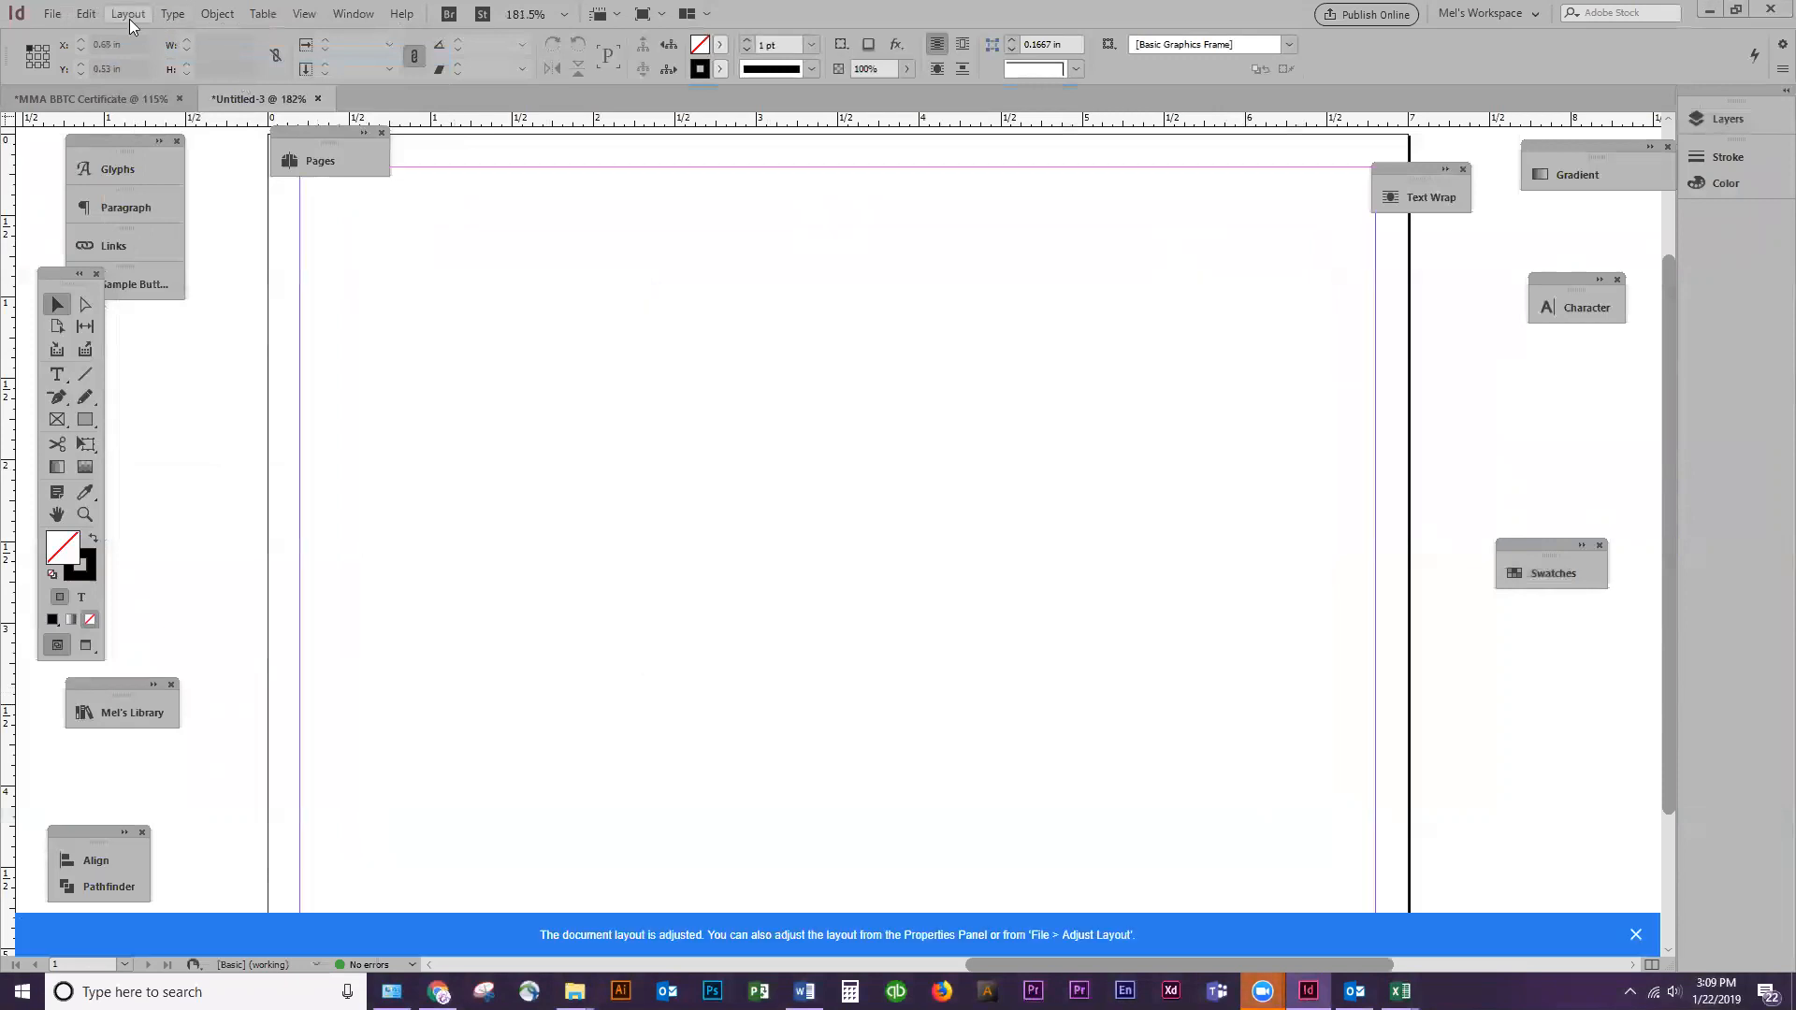
Review the Margins and Columns settings without changing them, and fit the whole page in the window
{"action": "left_click", "coordinate": [128, 14]}
{"action": "left_click", "coordinate": [148, 57]}
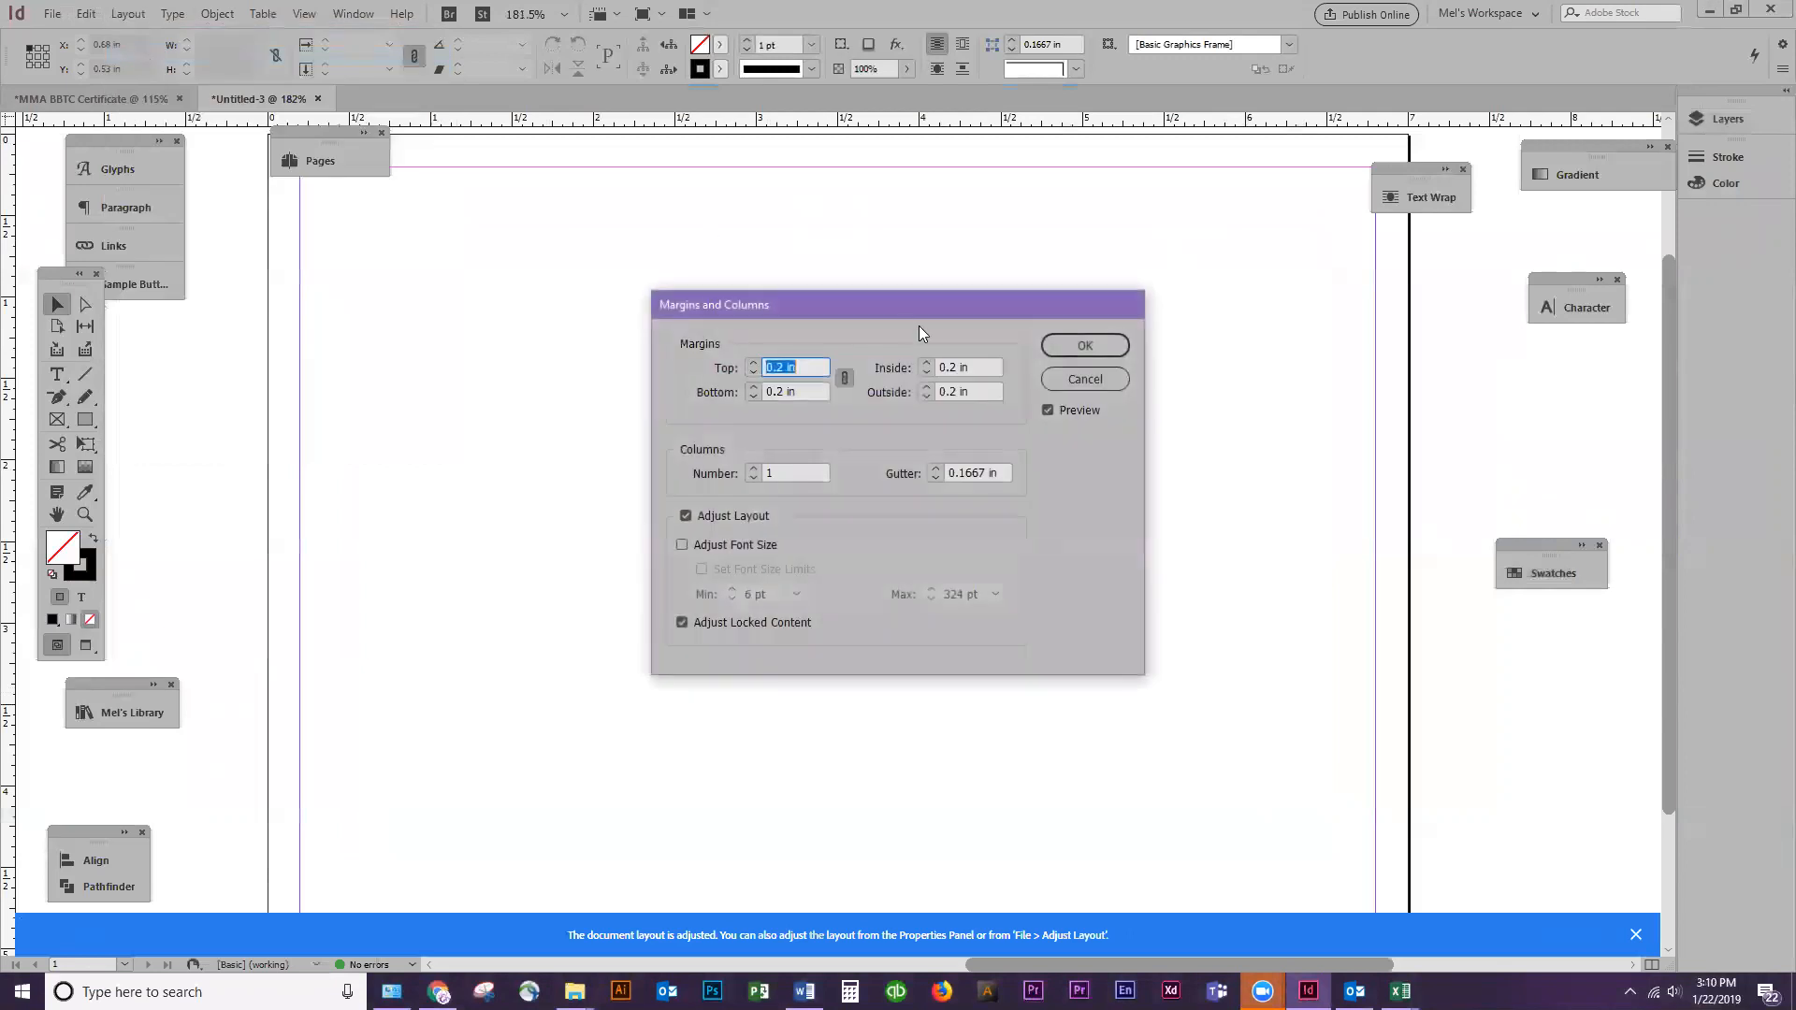
{"action": "left_click", "coordinate": [1085, 380]}
{"action": "key", "text": "ctrl+0"}
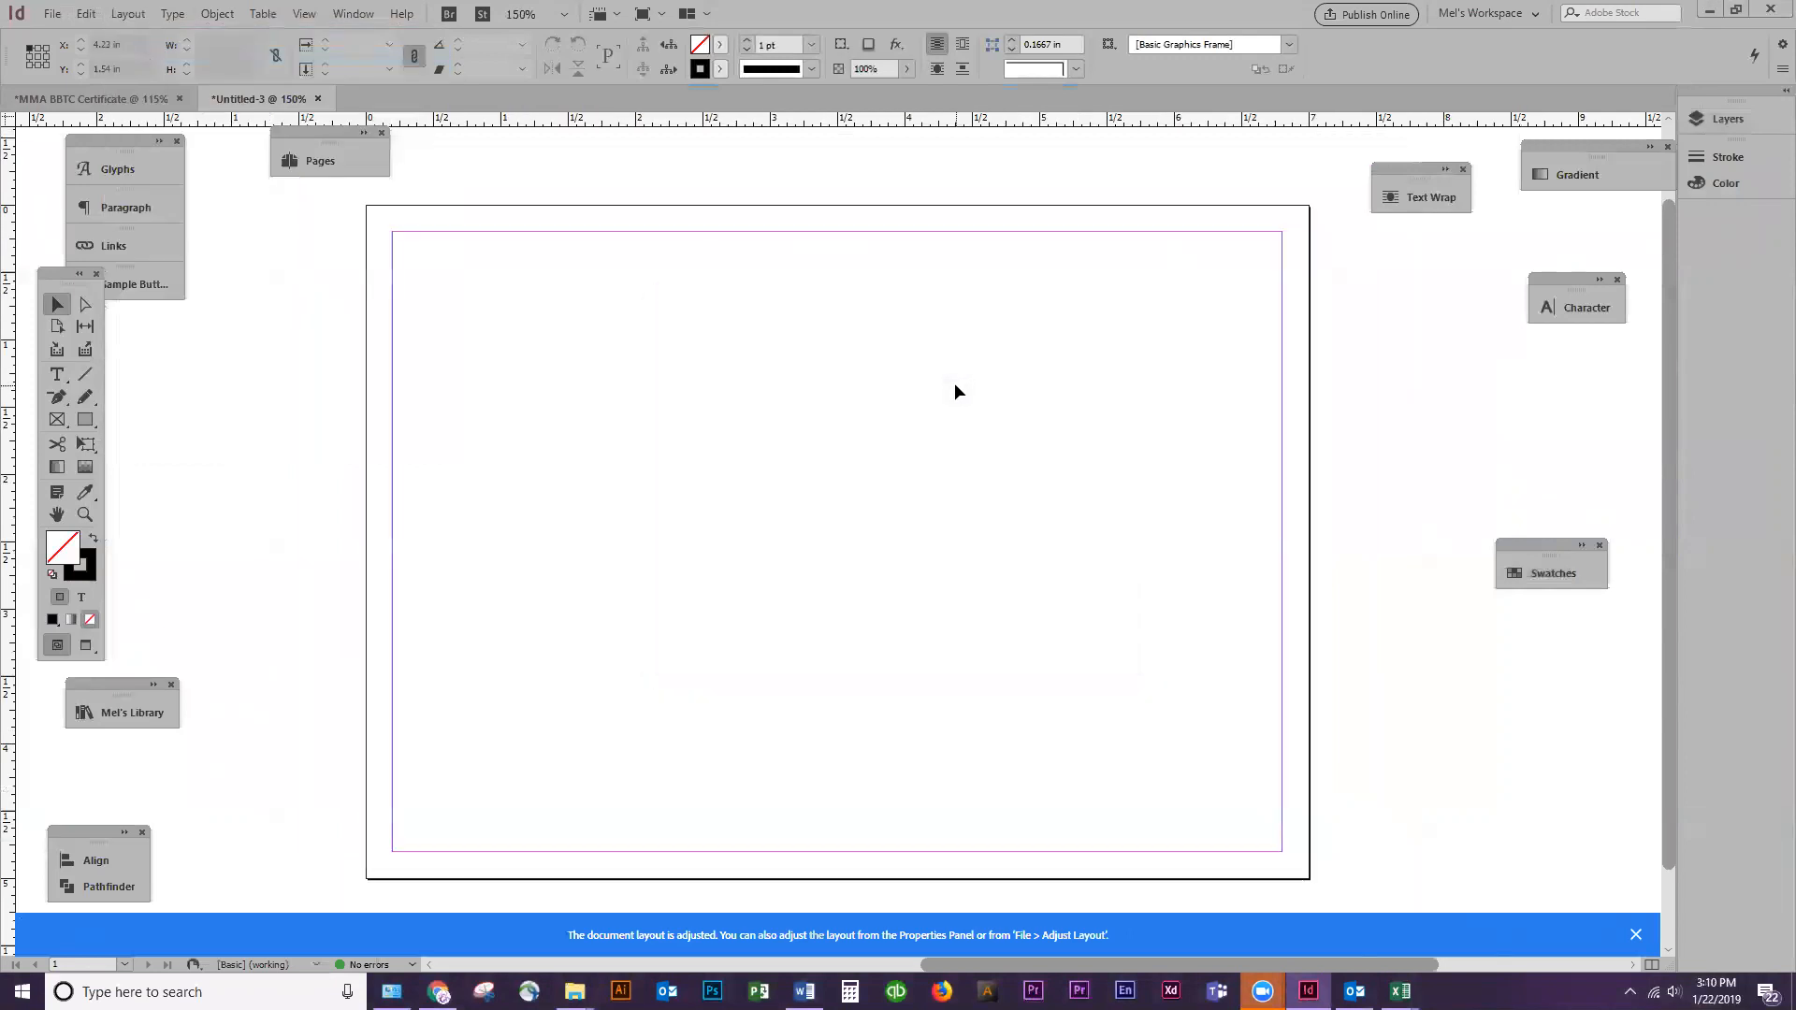
Start placing an image and browse to the Week 1 folder inside the INDEPENDENCE UNIVERSITY (IU) 2019, Mod 1, DES109 folders
{"action": "left_click", "coordinate": [53, 14]}
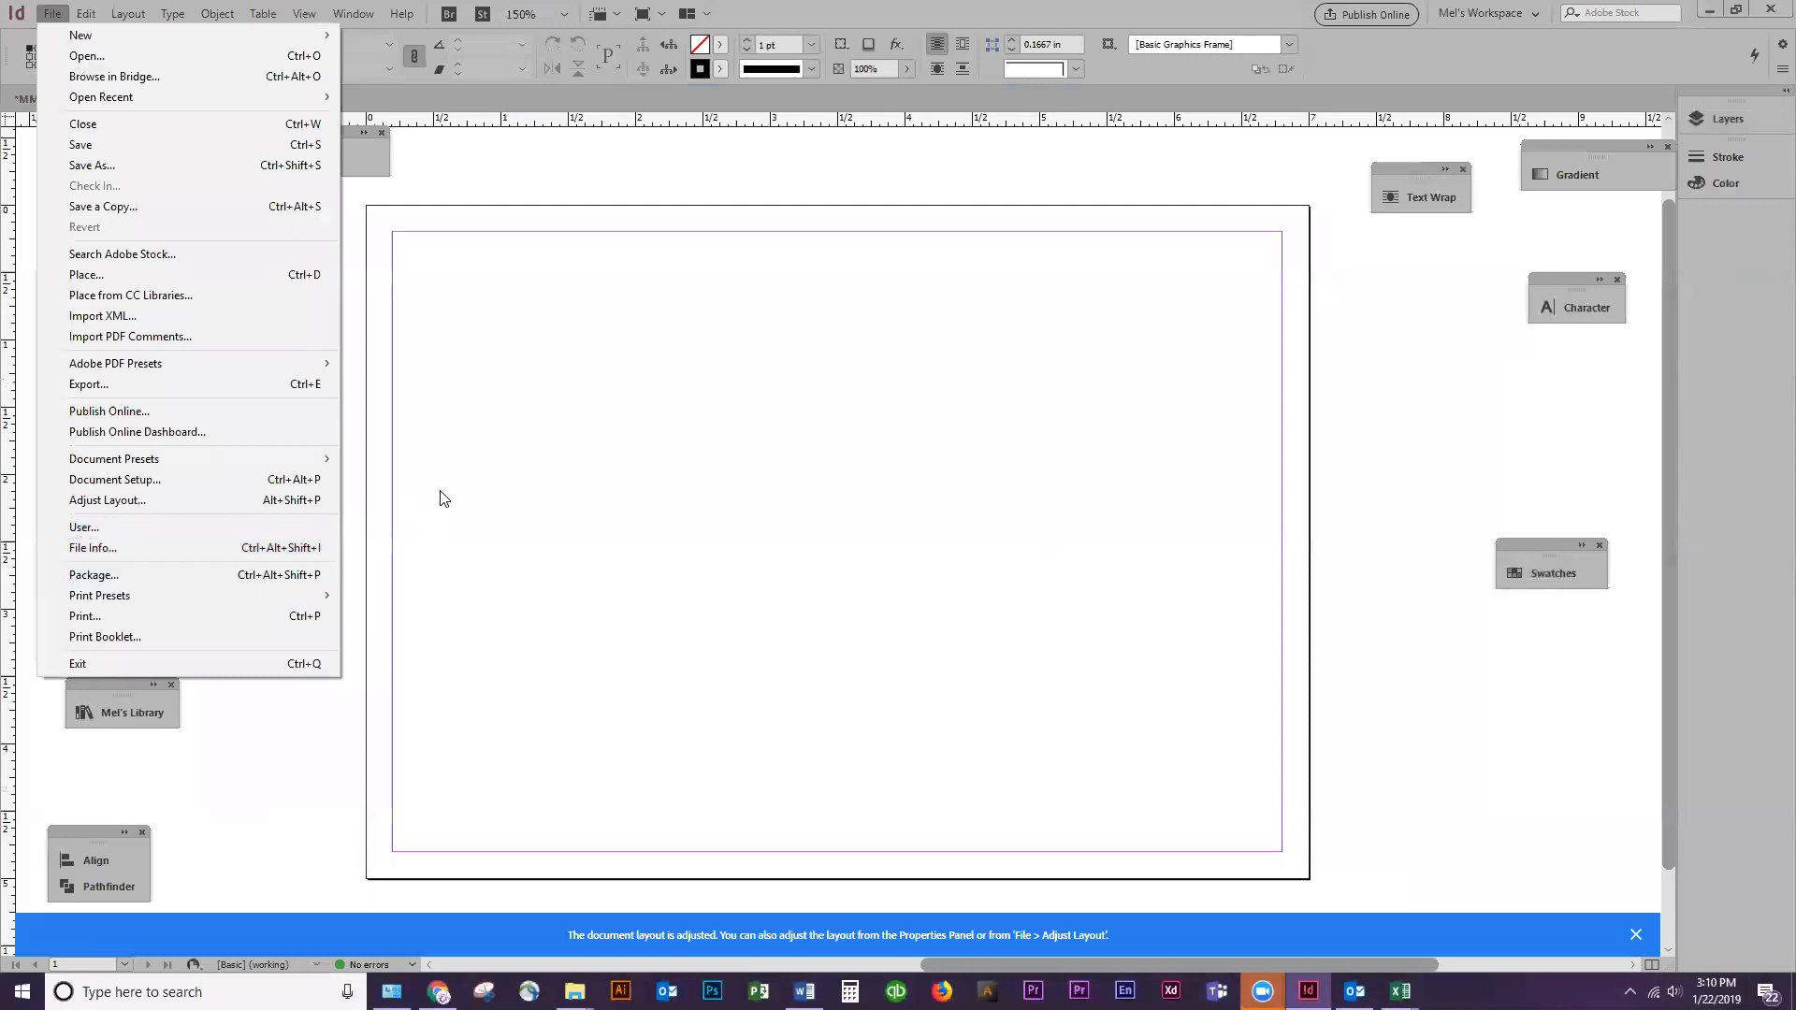
{"action": "left_click", "coordinate": [86, 274]}
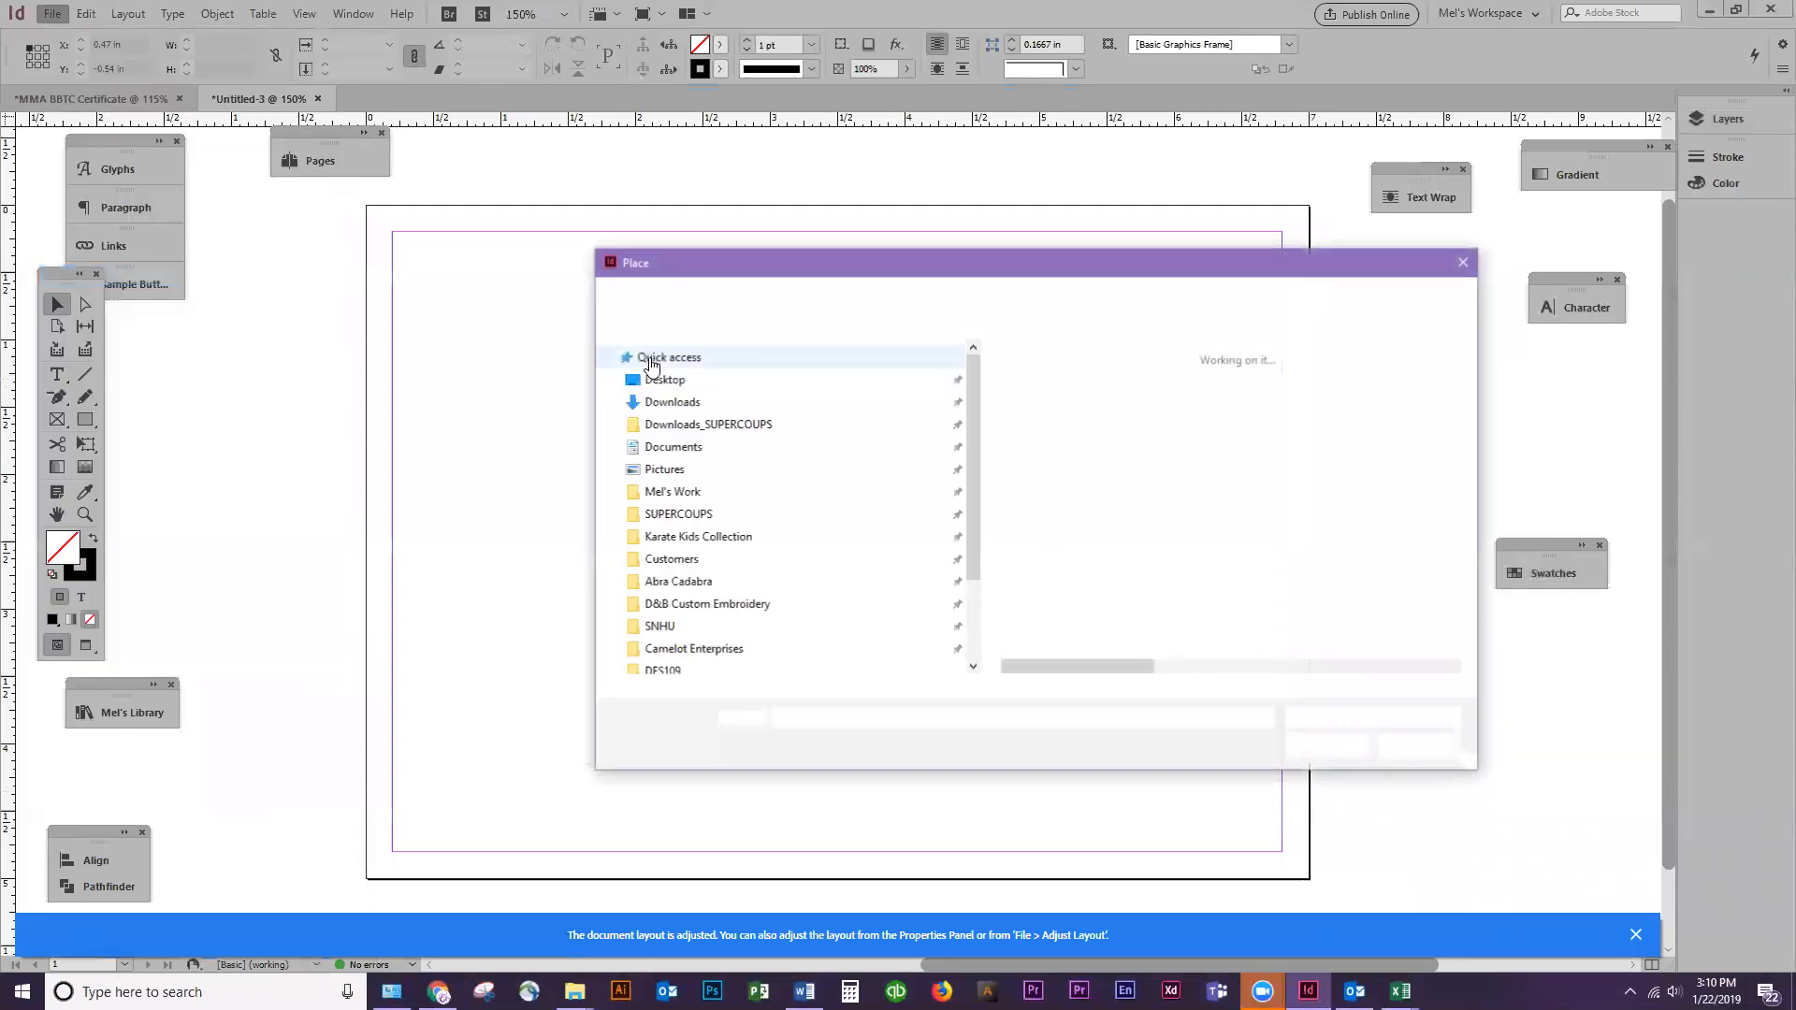
{"action": "scroll", "coordinate": [704, 391], "scroll_direction": "down", "scroll_amount": 5}
{"action": "scroll", "coordinate": [704, 390], "scroll_direction": "up", "scroll_amount": 5}
{"action": "left_click", "coordinate": [1326, 433]}
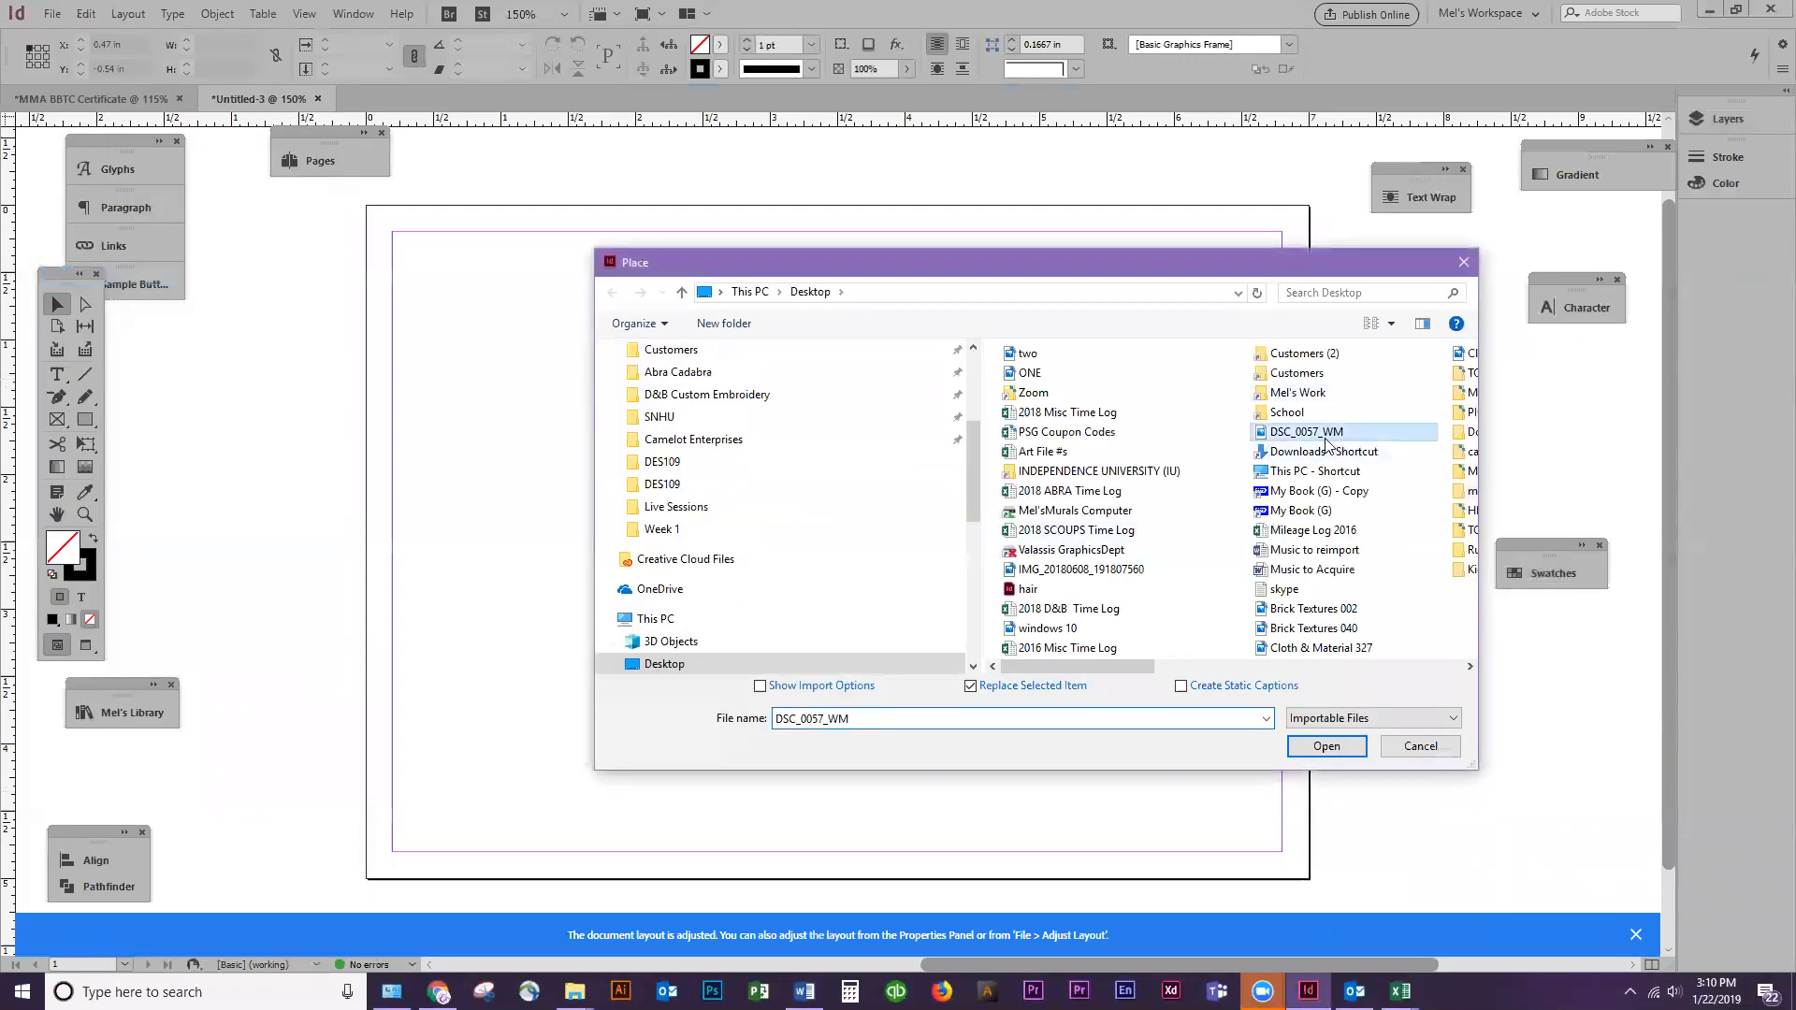
{"action": "double_click", "coordinate": [1099, 471]}
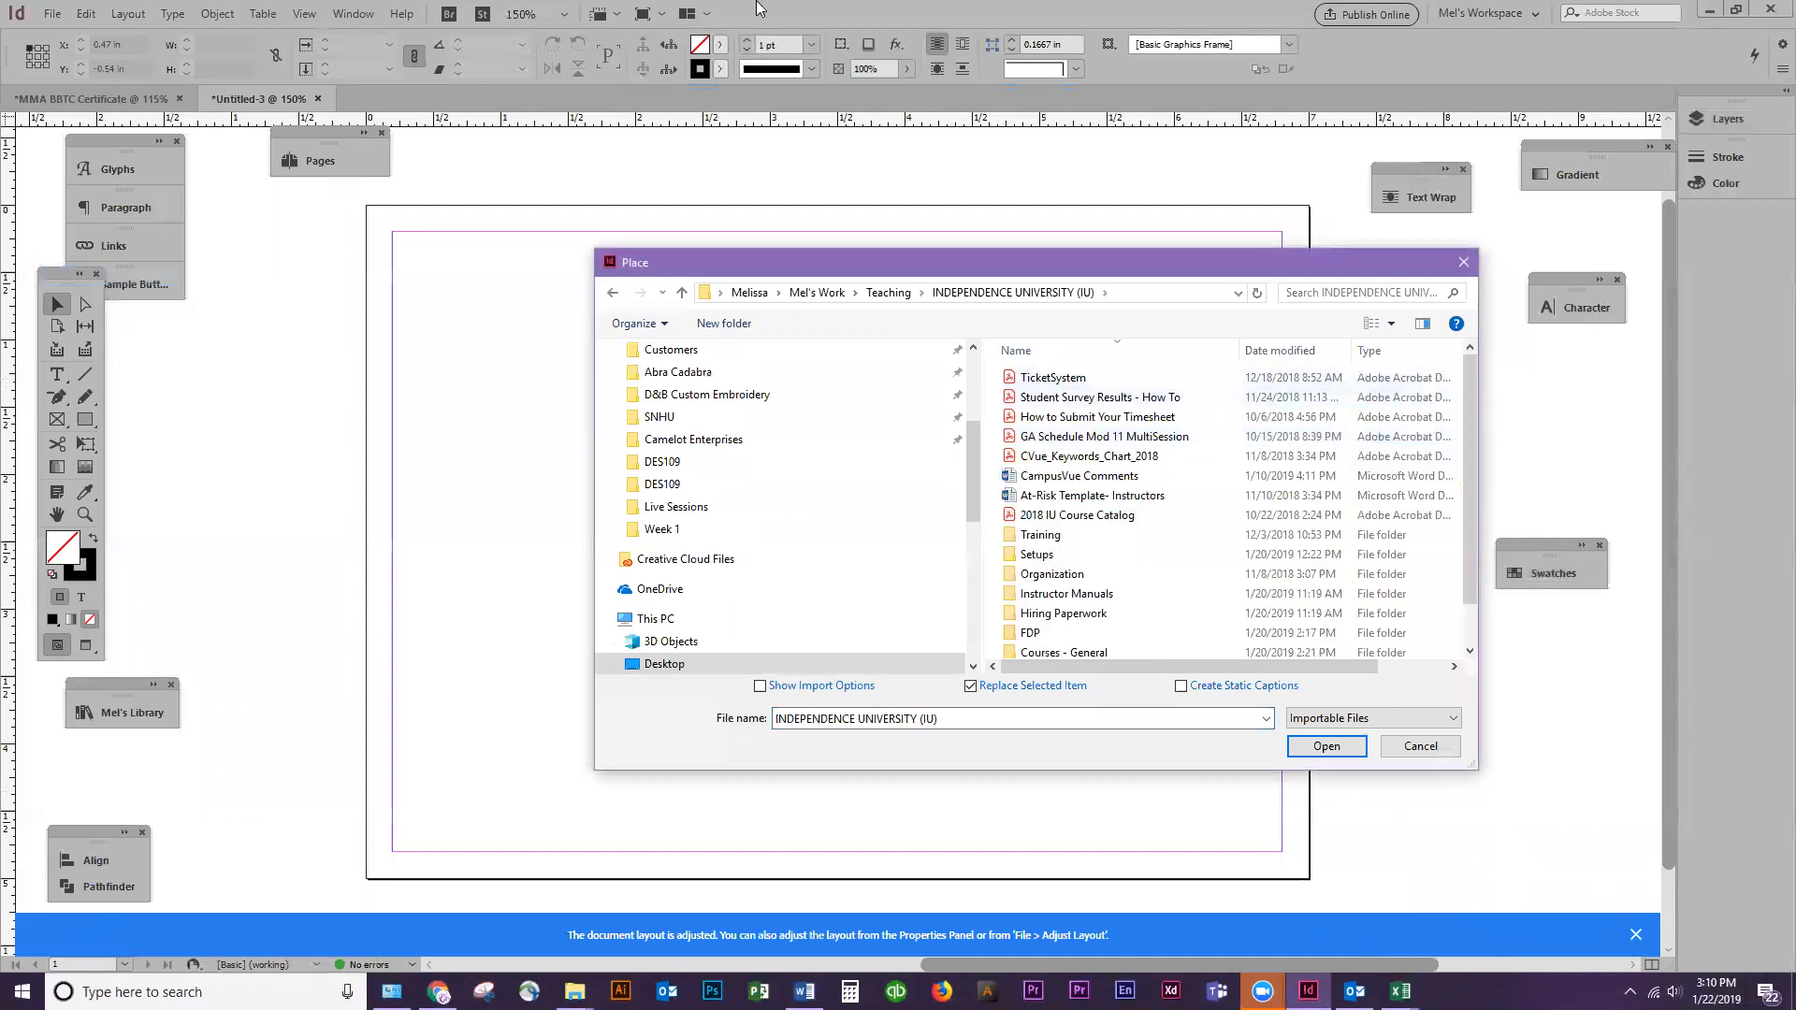
{"action": "scroll", "coordinate": [1170, 589], "scroll_direction": "down", "scroll_amount": 1}
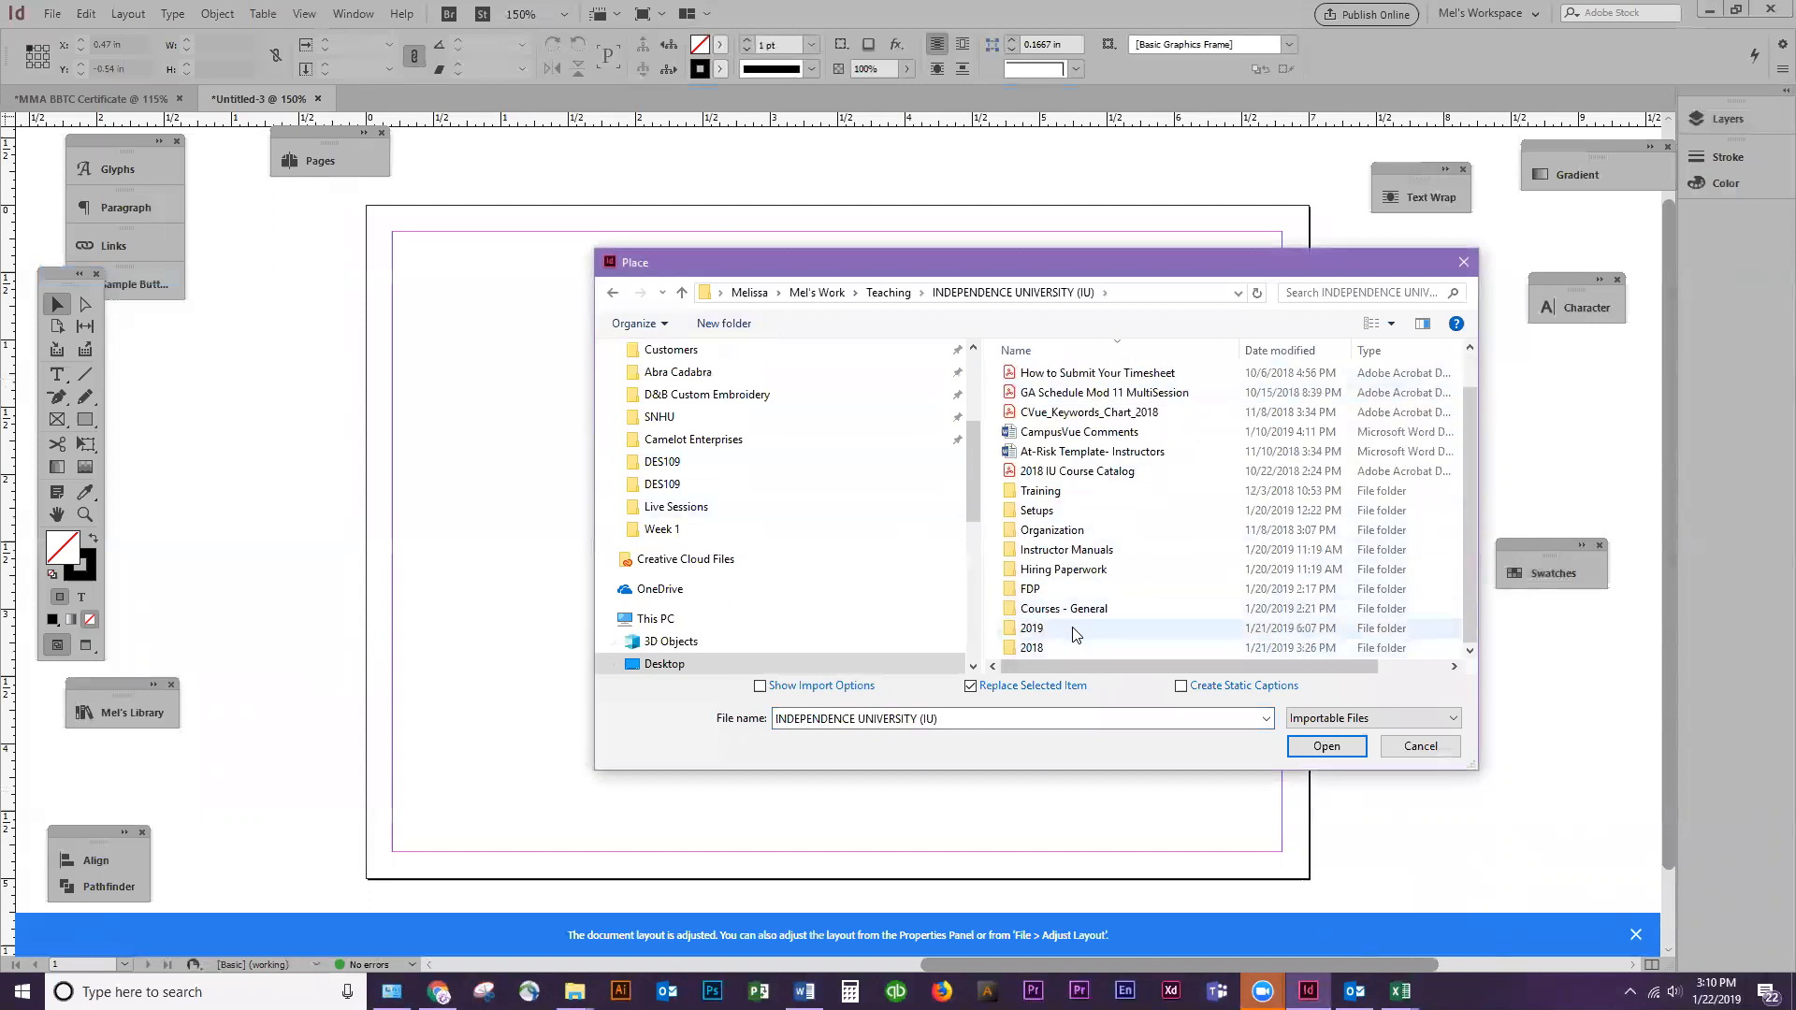
{"action": "double_click", "coordinate": [1113, 629]}
{"action": "double_click", "coordinate": [1036, 377]}
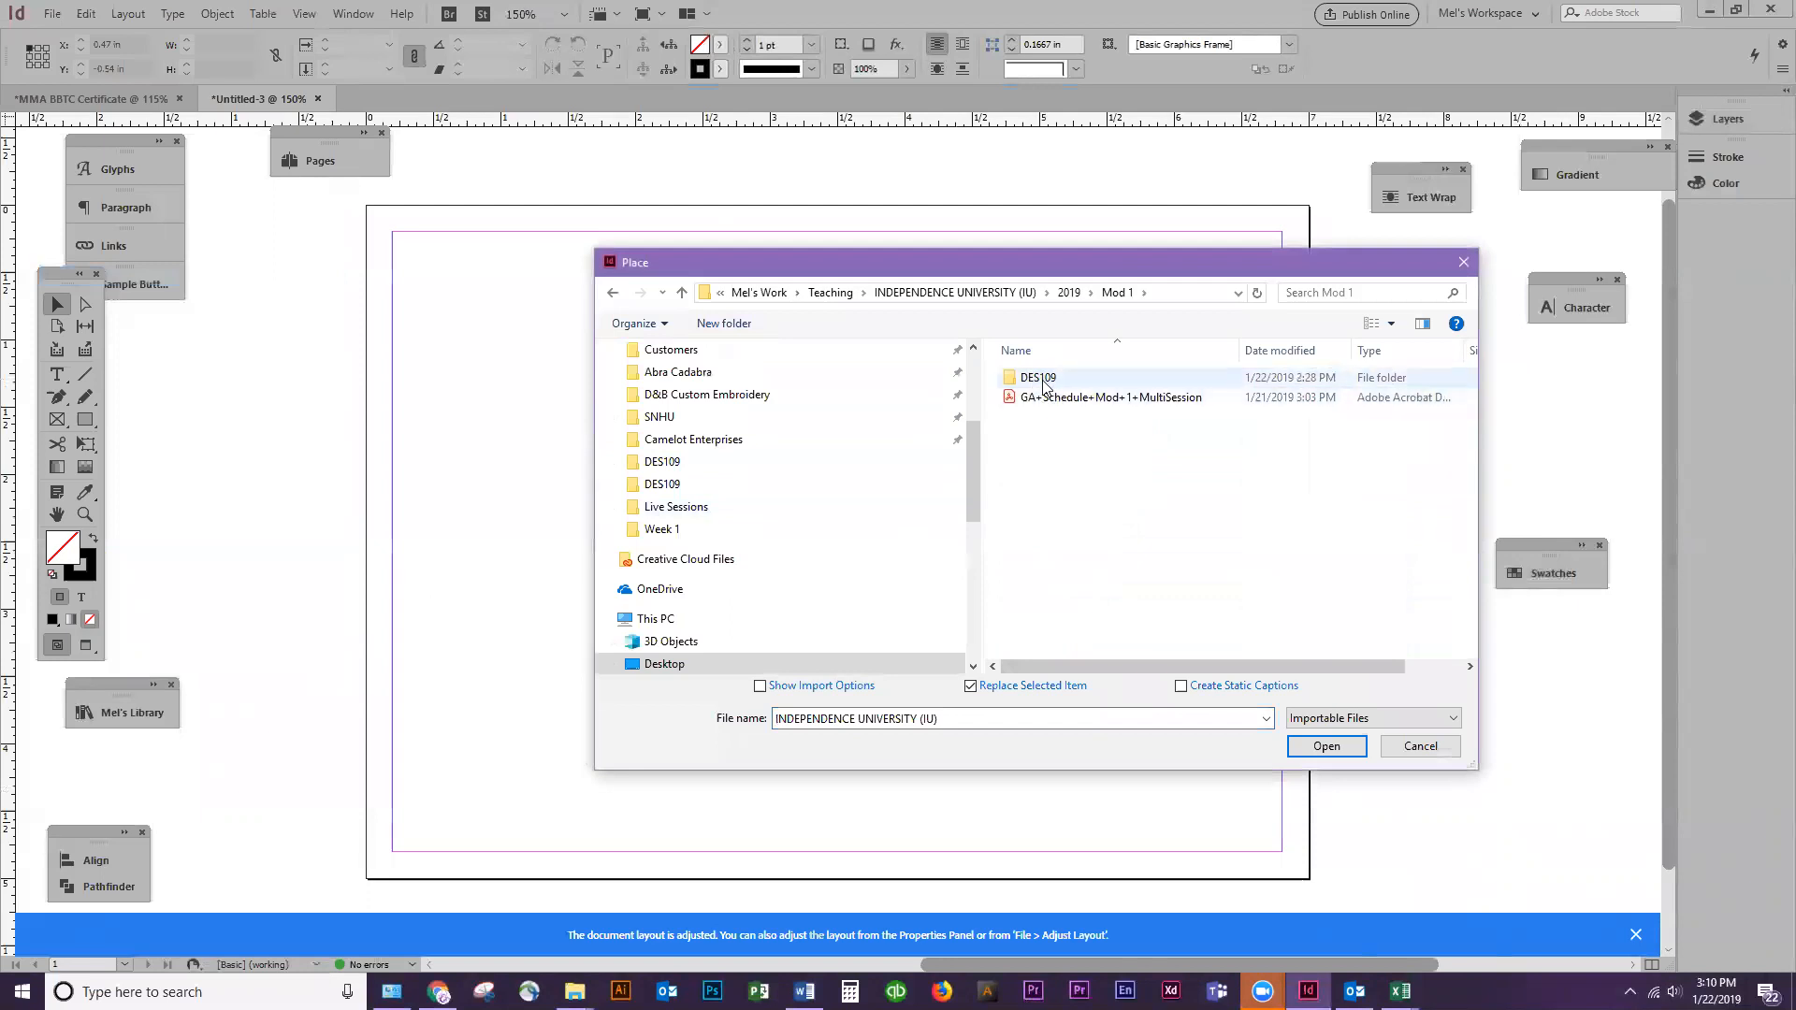
{"action": "double_click", "coordinate": [1034, 377]}
{"action": "double_click", "coordinate": [1035, 377]}
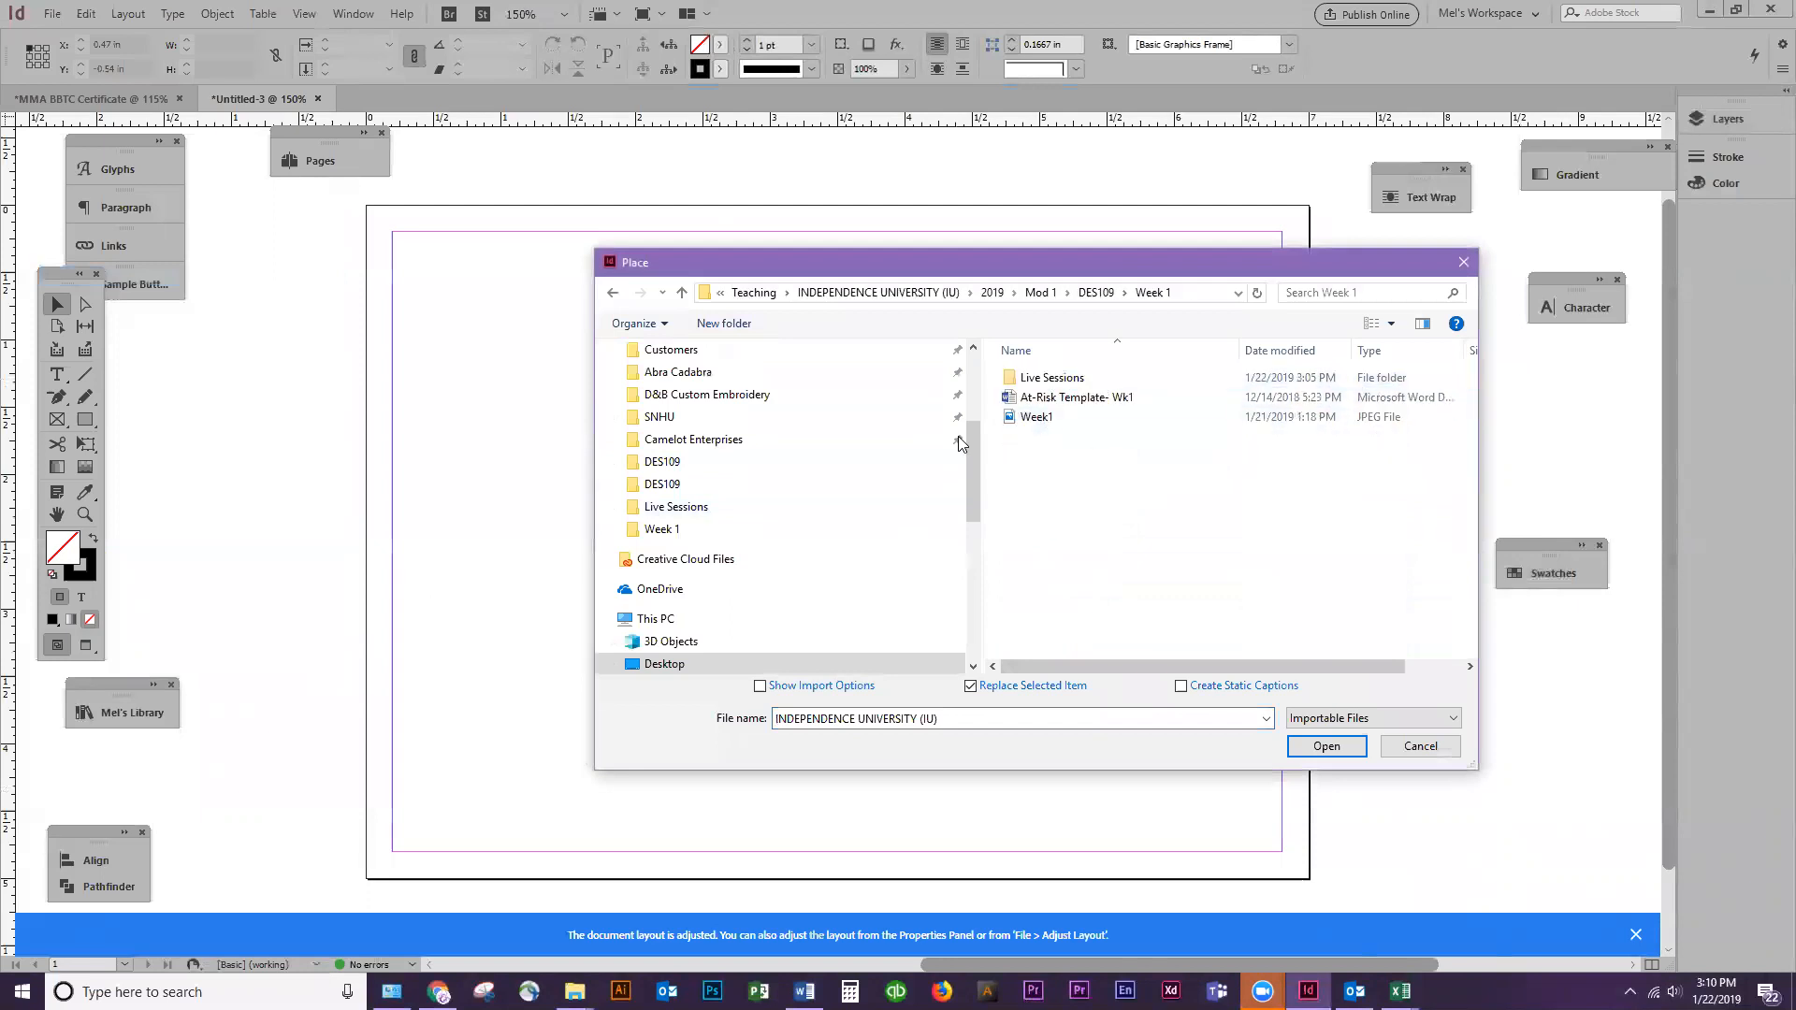
Try placing the Week1 JPEG on the page, and delete it again
{"action": "left_click", "coordinate": [1056, 377]}
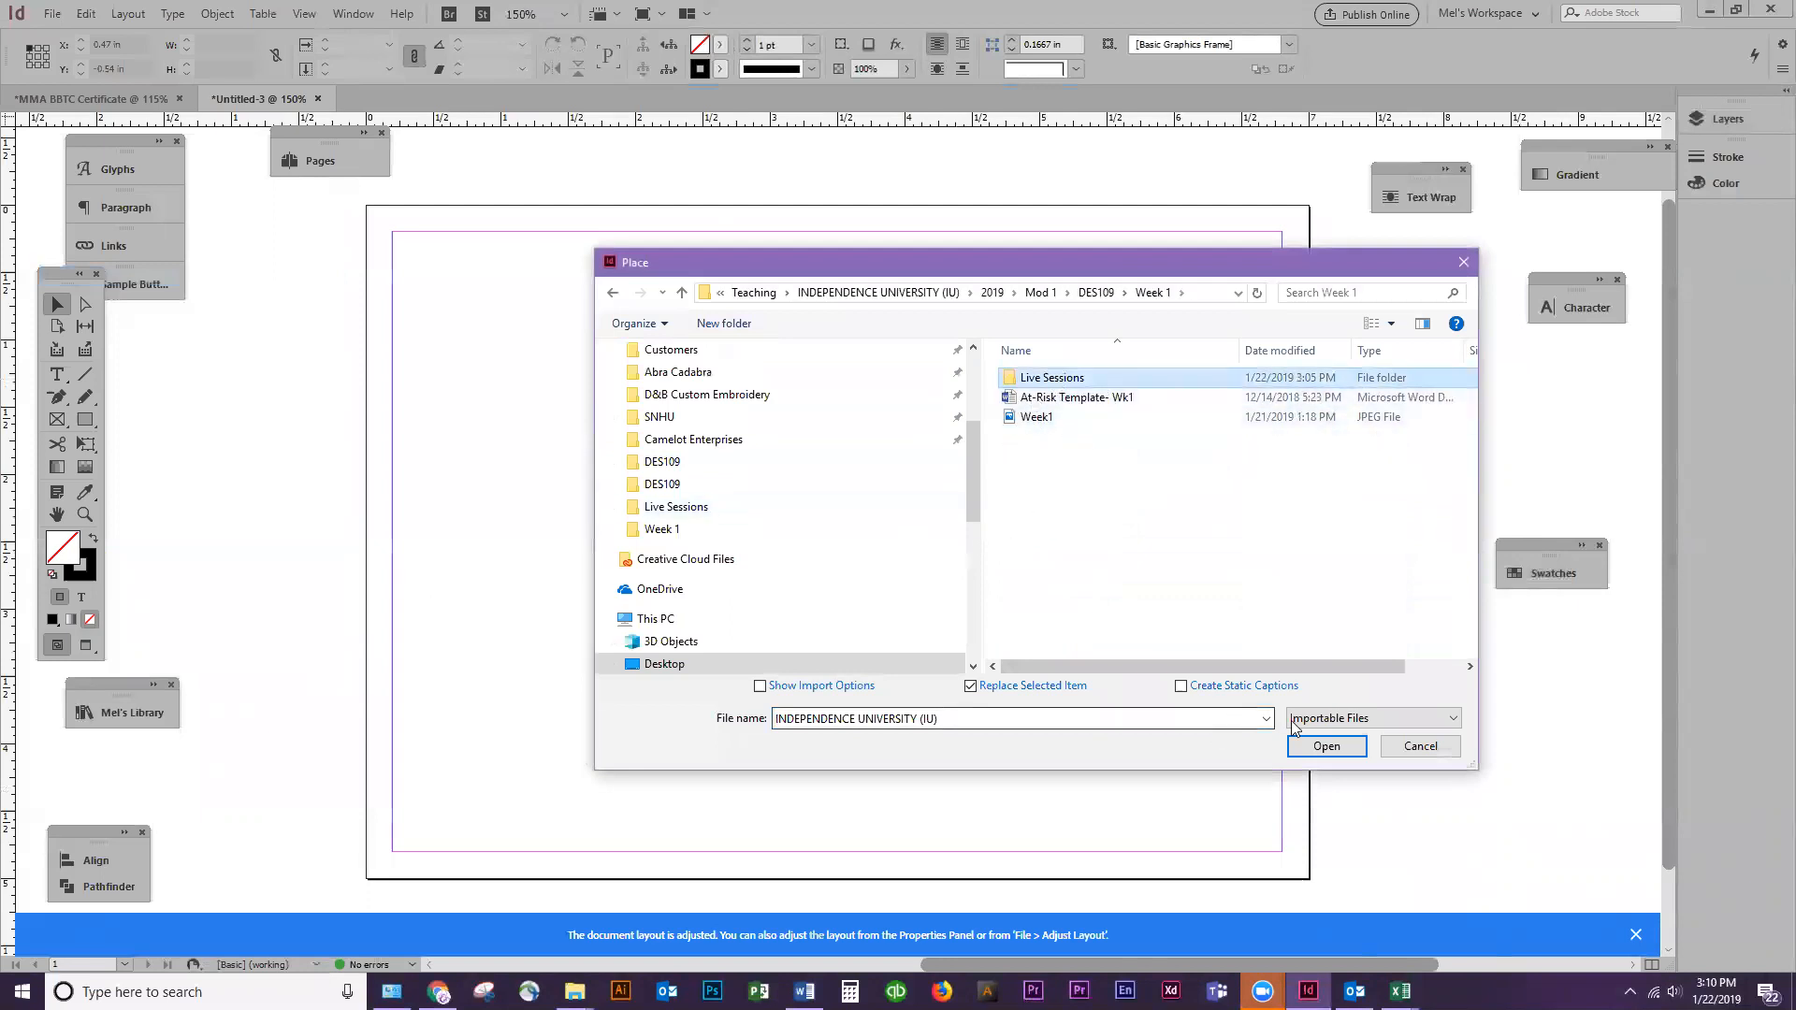
{"action": "double_click", "coordinate": [1036, 416]}
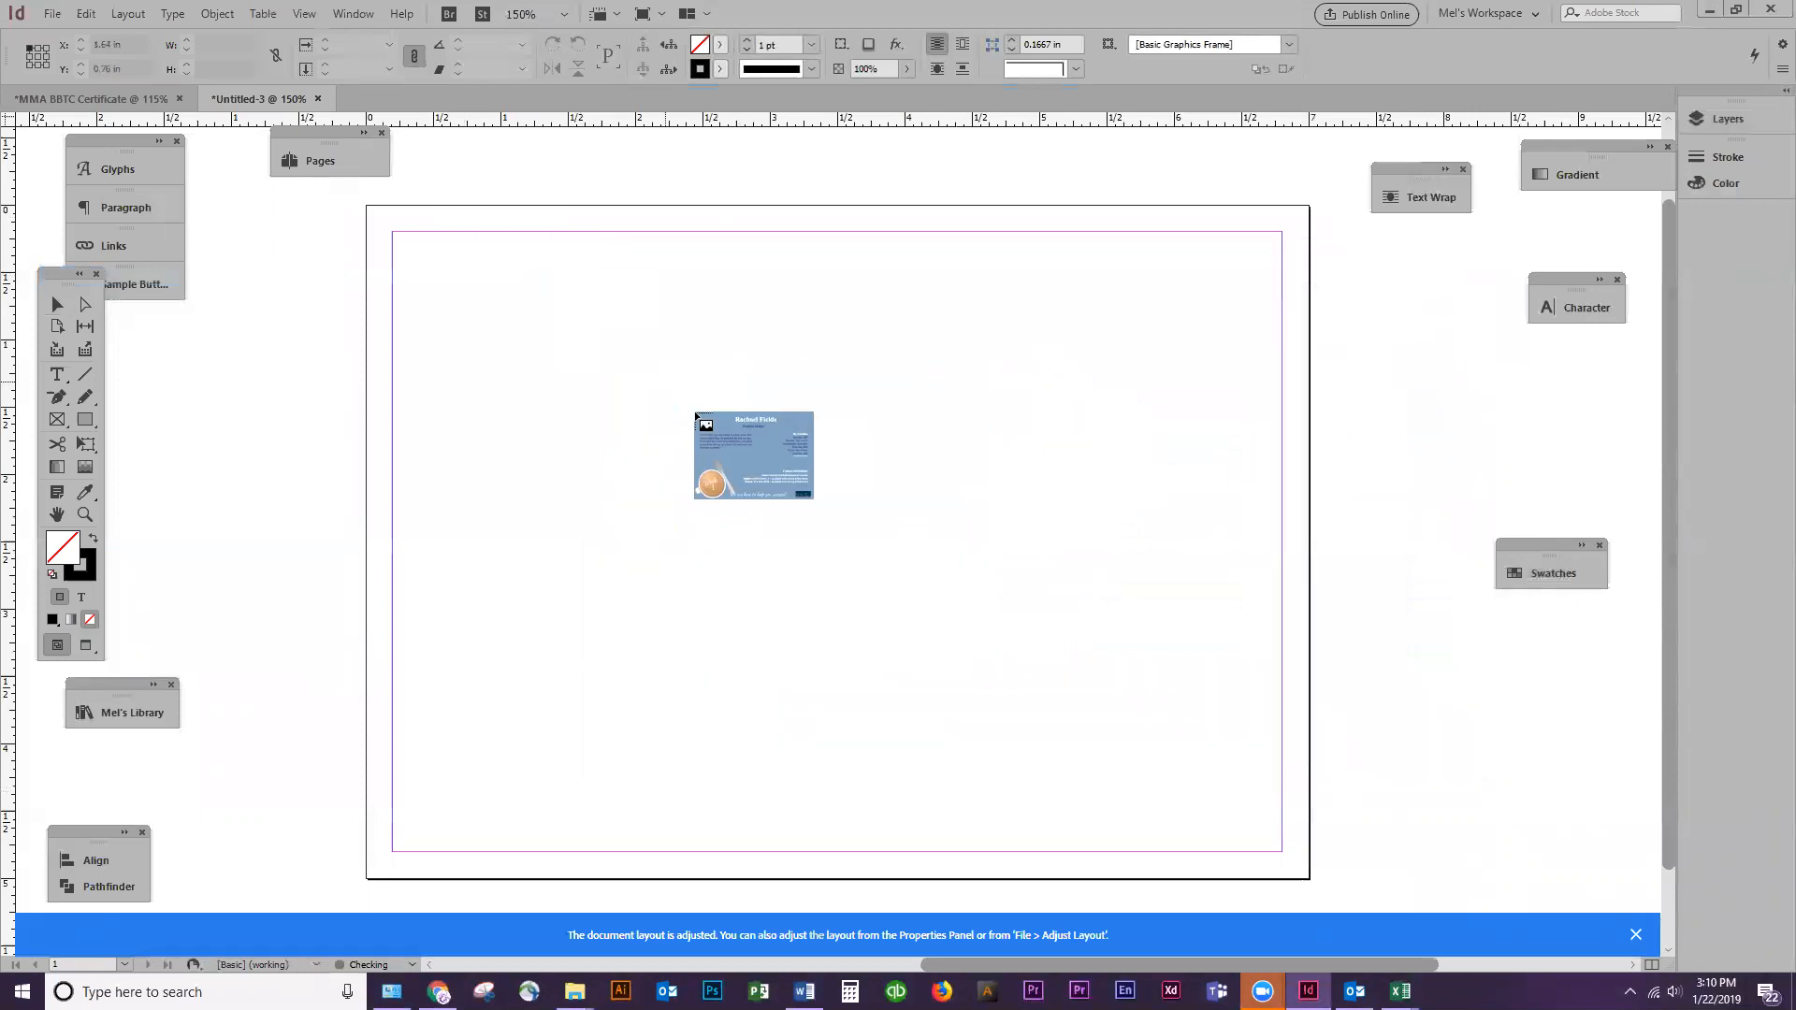
{"action": "left_click", "coordinate": [694, 412]}
{"action": "left_click_drag", "start_coordinate": [1460, 439], "coordinate": [356, 381]}
{"action": "key", "text": "Delete"}
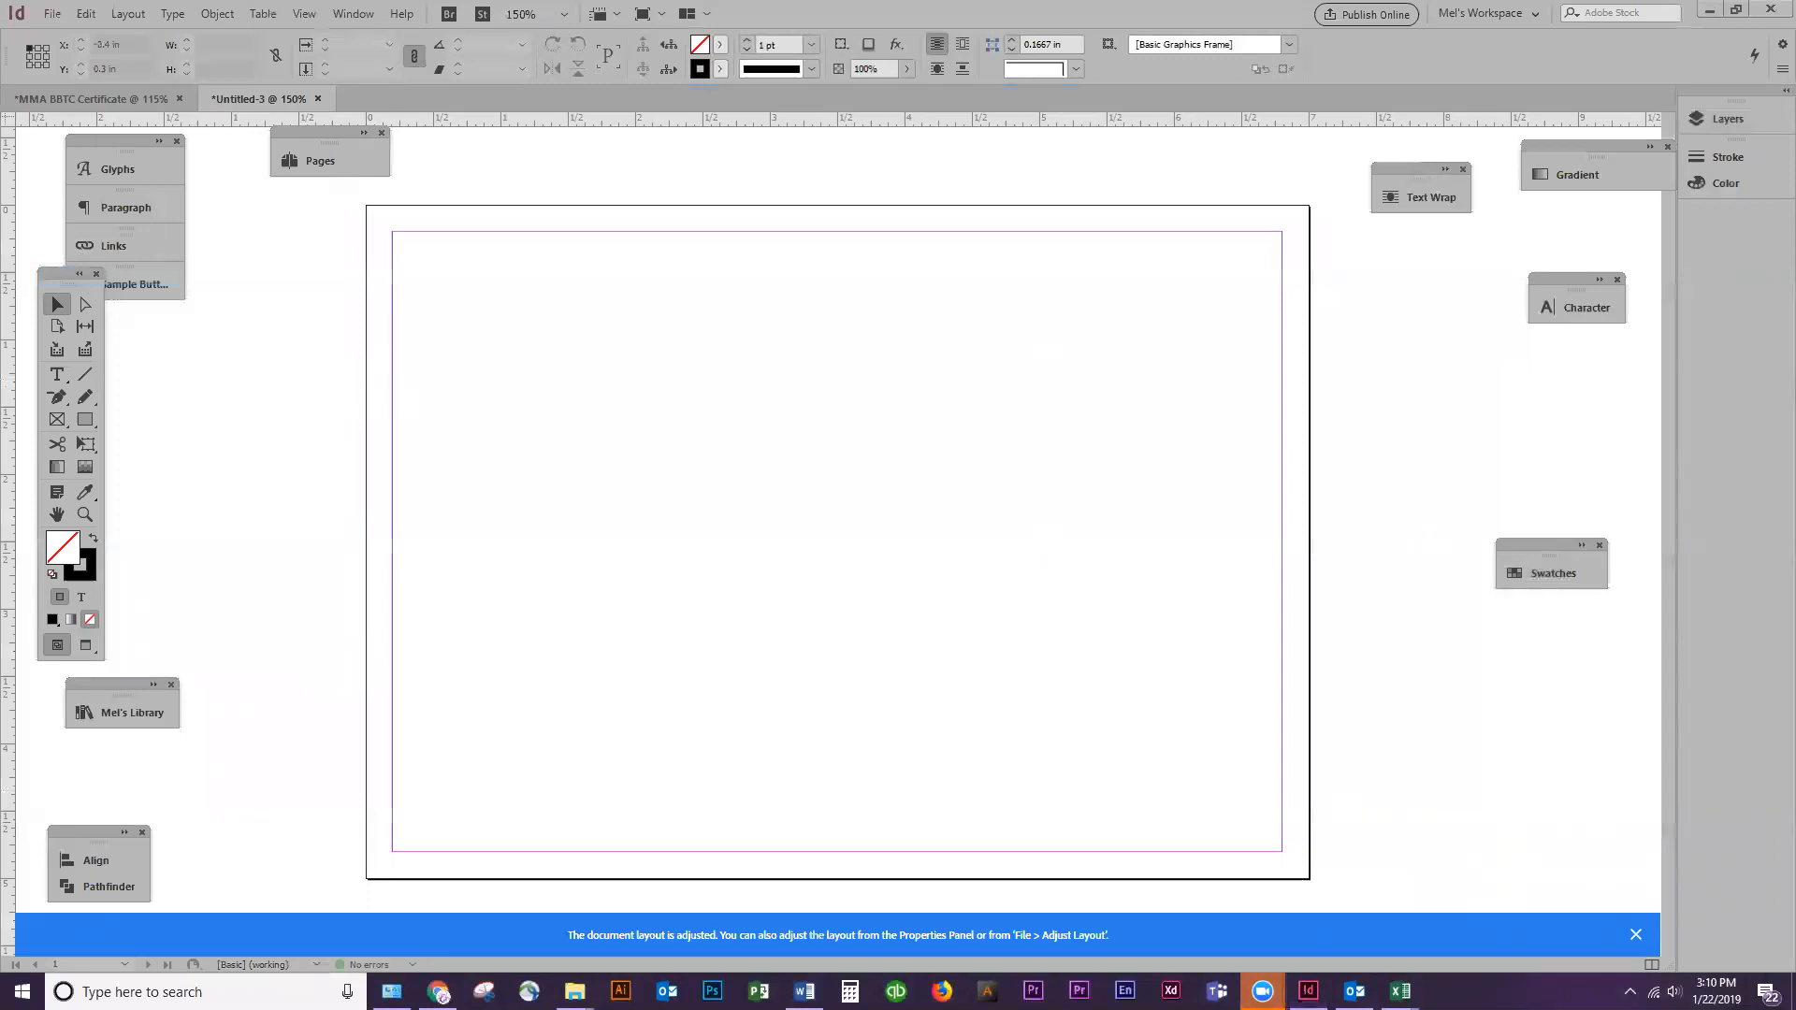
{"action": "left_click_drag", "start_coordinate": [927, 22], "coordinate": [1795, 28]}
{"action": "left_click_drag", "start_coordinate": [47, 246], "coordinate": [580, 666]}
{"action": "left_click", "coordinate": [522, 653]}
{"action": "key", "text": "ctrl+z"}
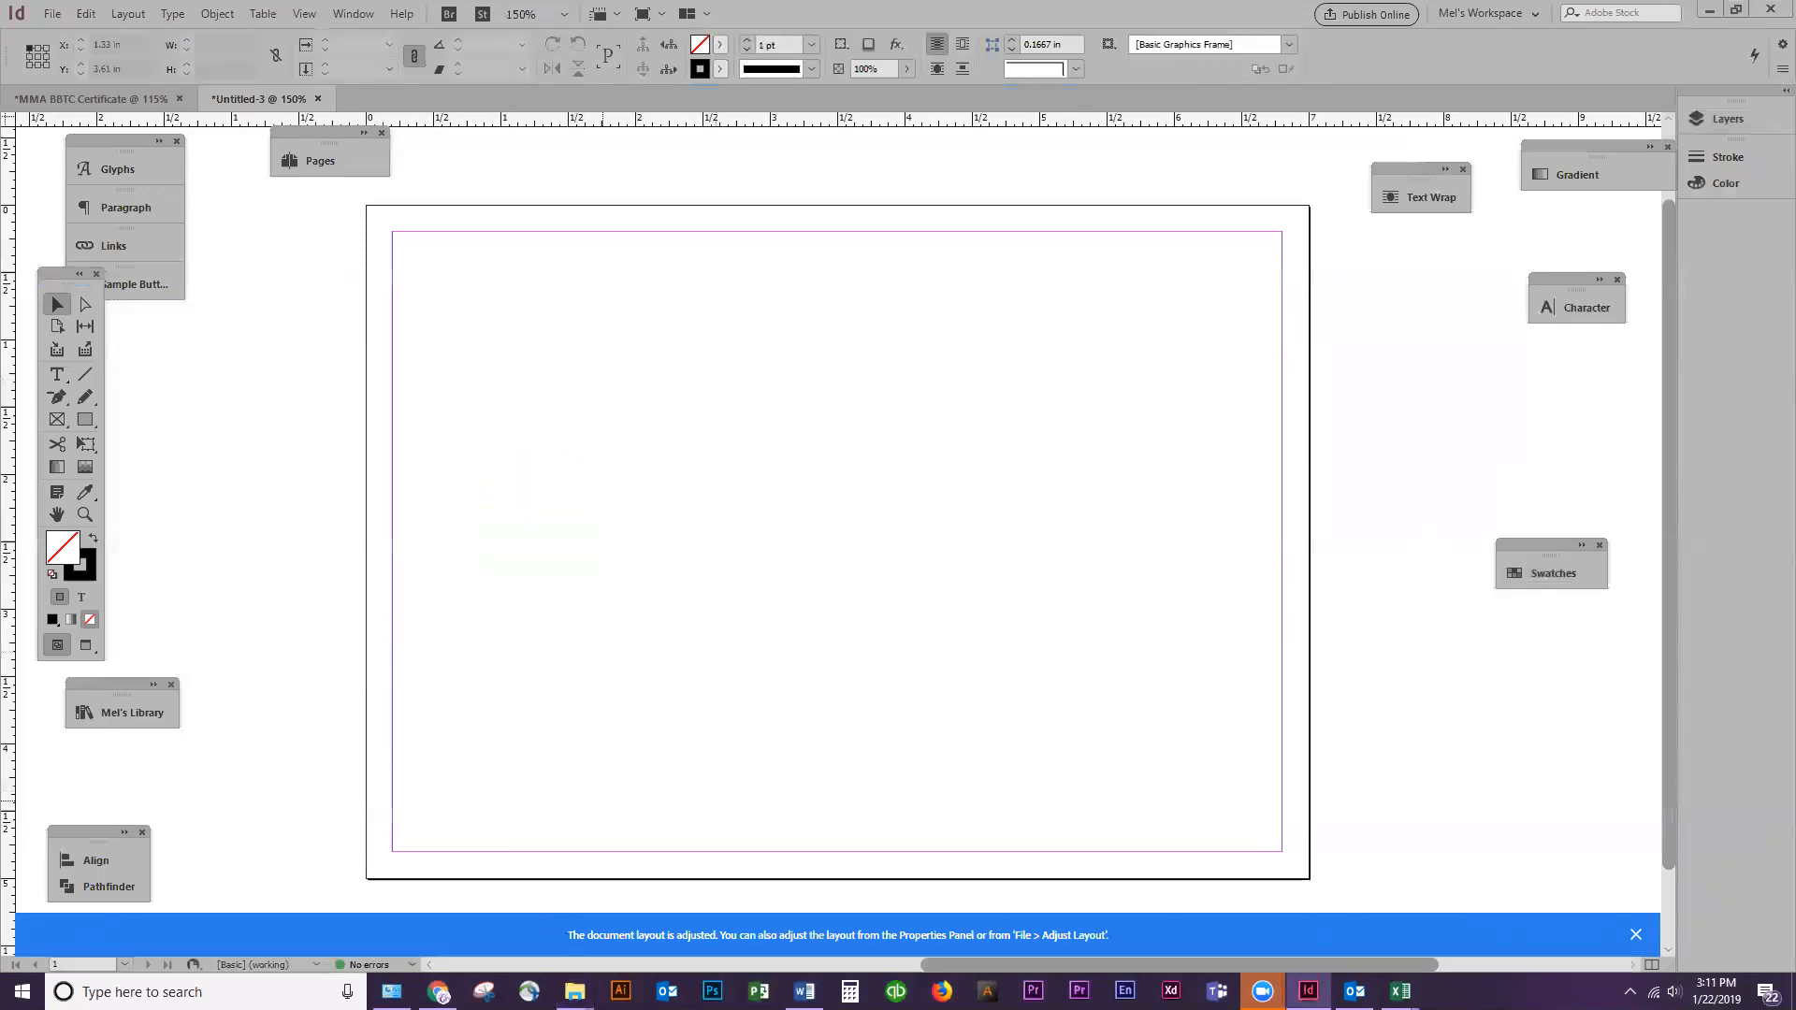
Save the Art Nouveau illustration from the web page in Chrome as Mucha.jpg and place it in the InDesign page against the right margin
{"action": "left_click", "coordinate": [438, 991]}
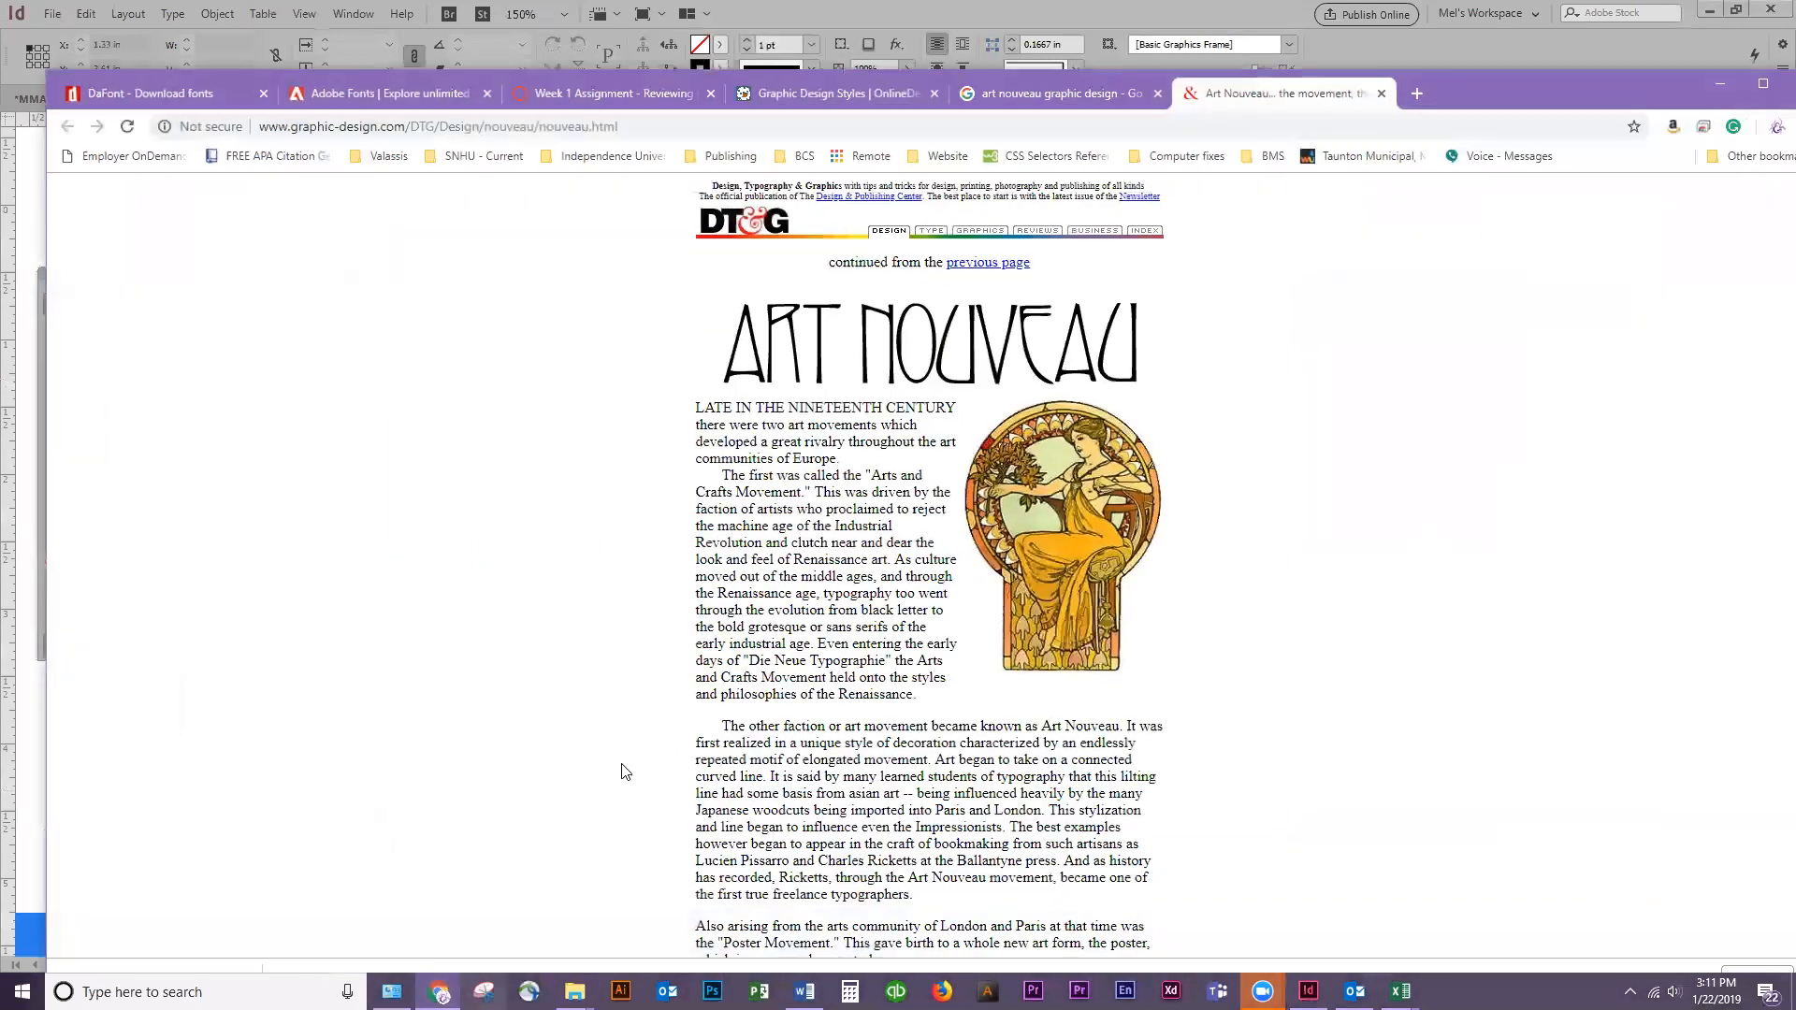
{"action": "right_click", "coordinate": [1033, 524]}
{"action": "left_click", "coordinate": [1463, 86]}
{"action": "left_click_drag", "start_coordinate": [1463, 86], "coordinate": [0, 43]}
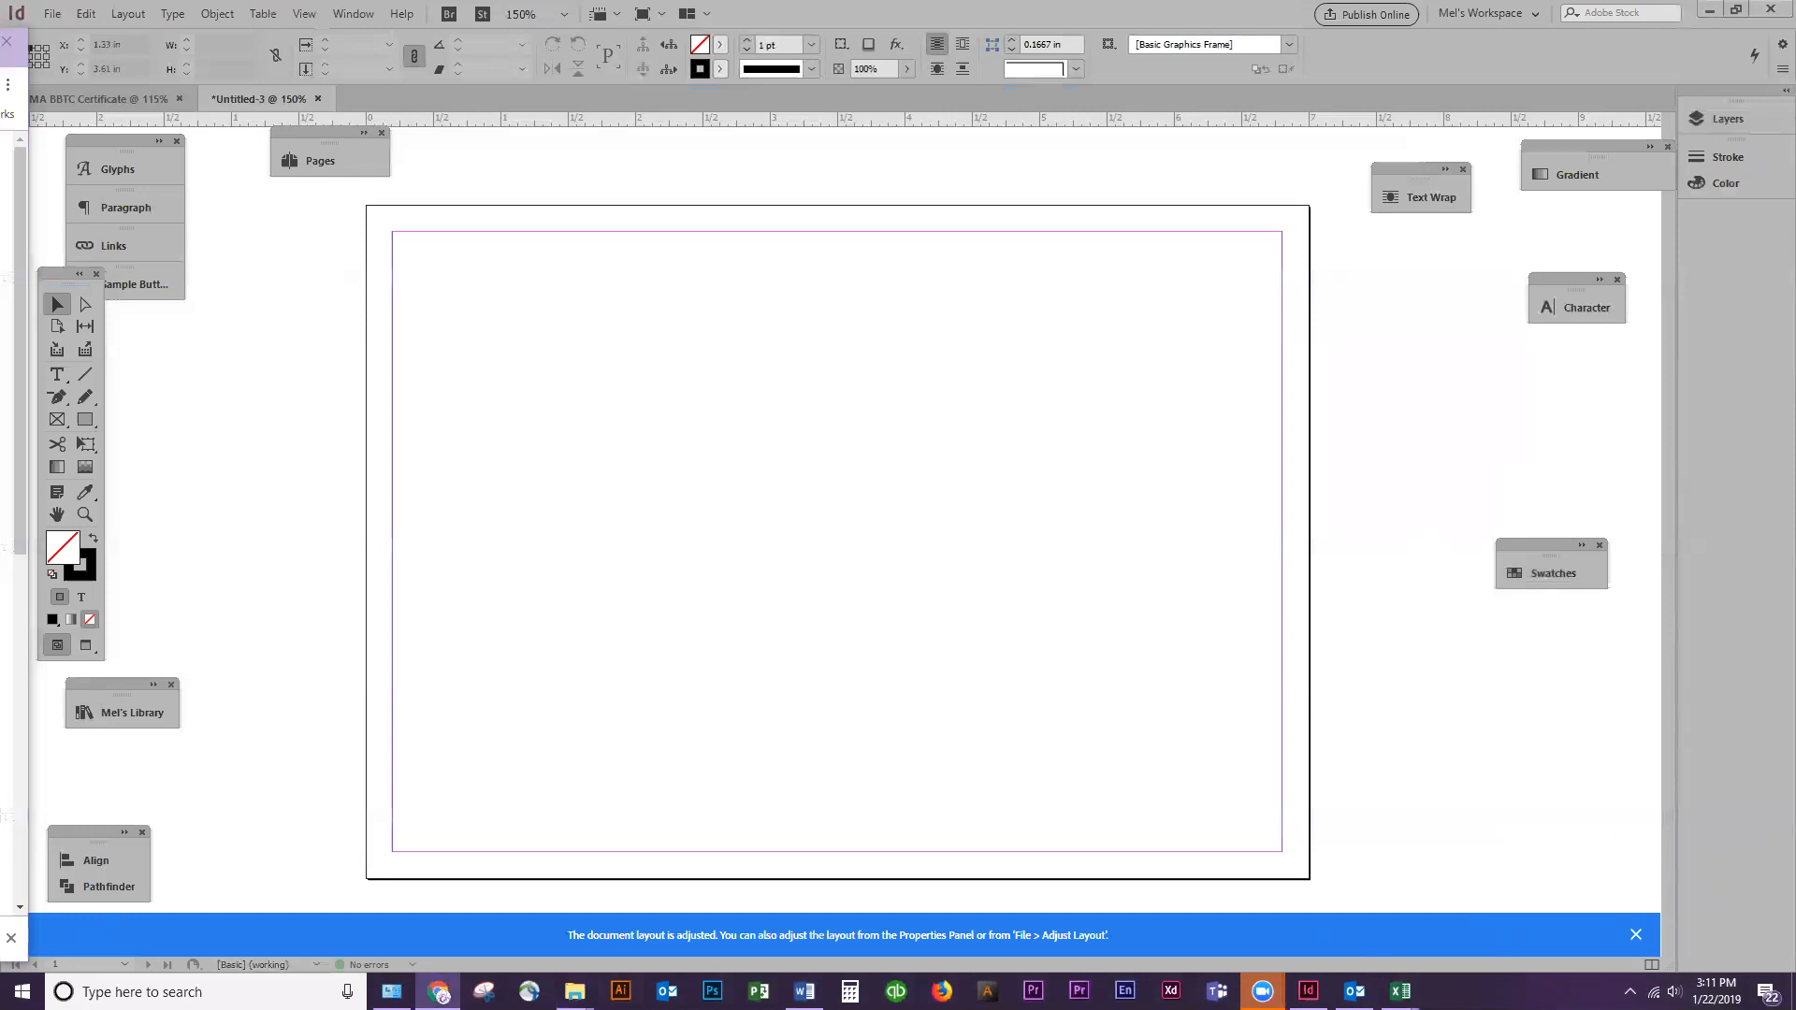
{"action": "left_click_drag", "start_coordinate": [5, 730], "coordinate": [654, 515]}
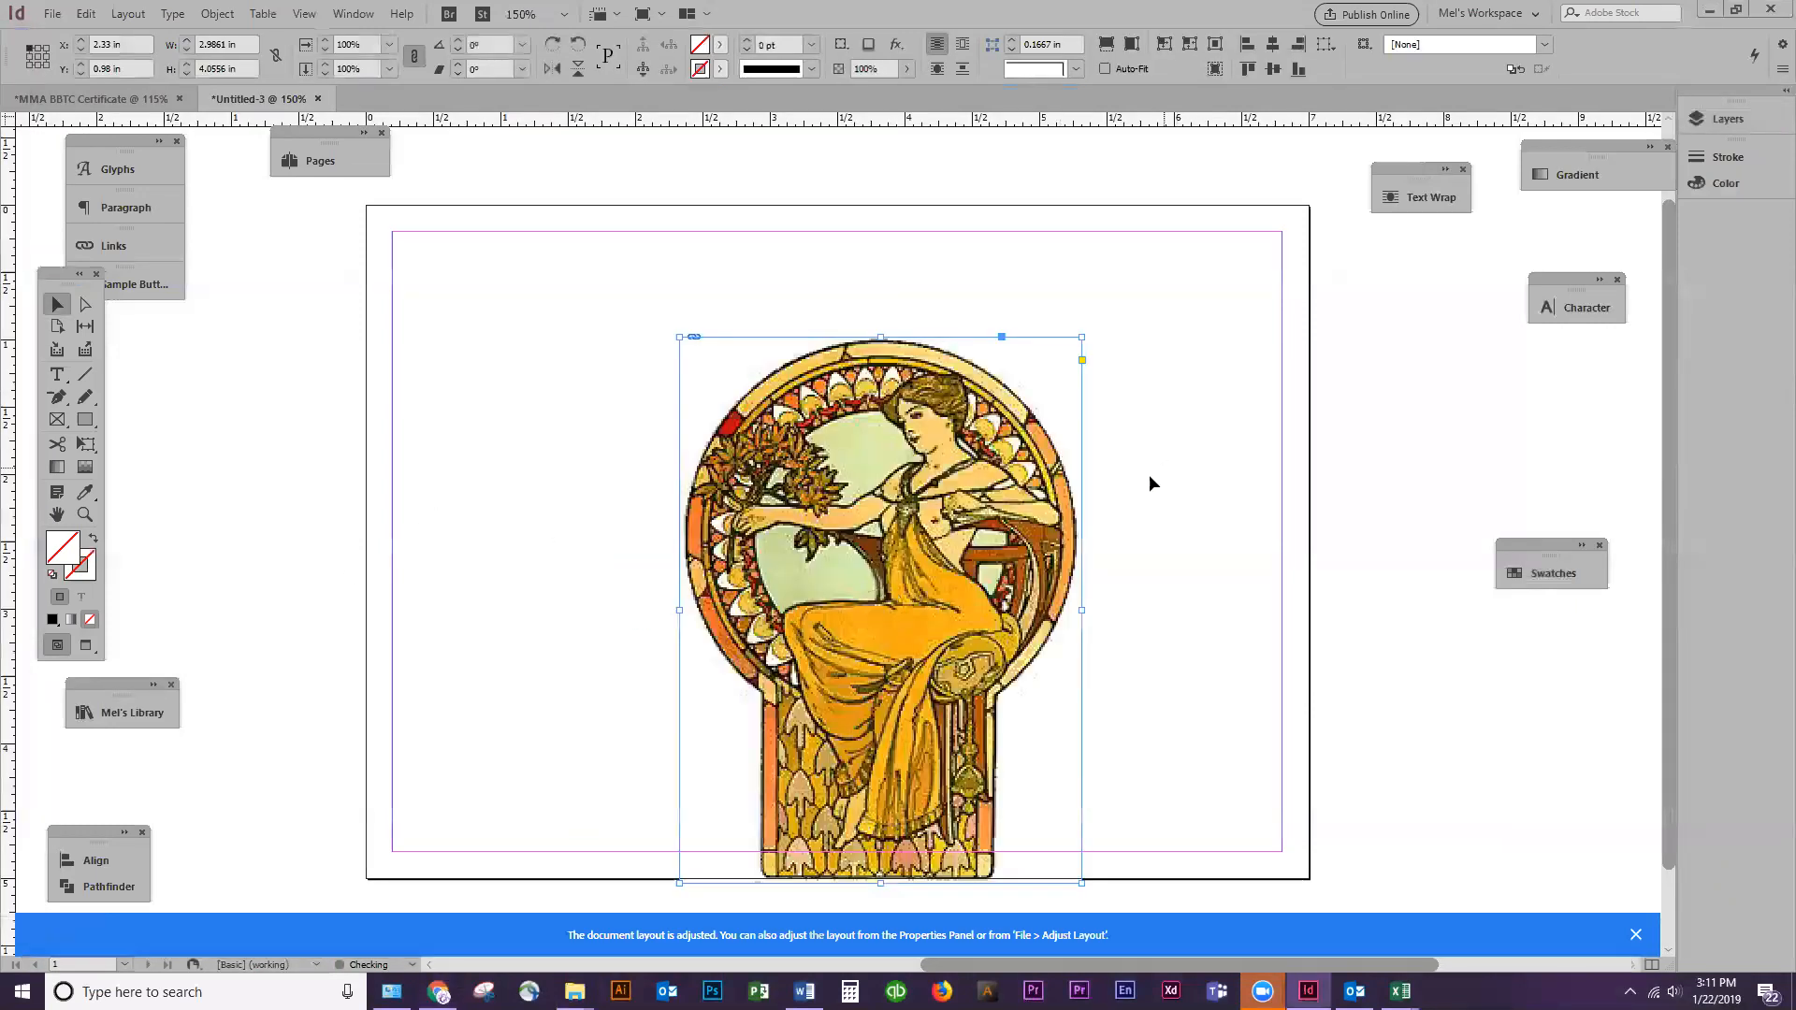
{"action": "key", "text": "ctrl+minus"}
{"action": "key", "text": "ctrl+minus"}
{"action": "left_click_drag", "start_coordinate": [911, 491], "coordinate": [1035, 414]}
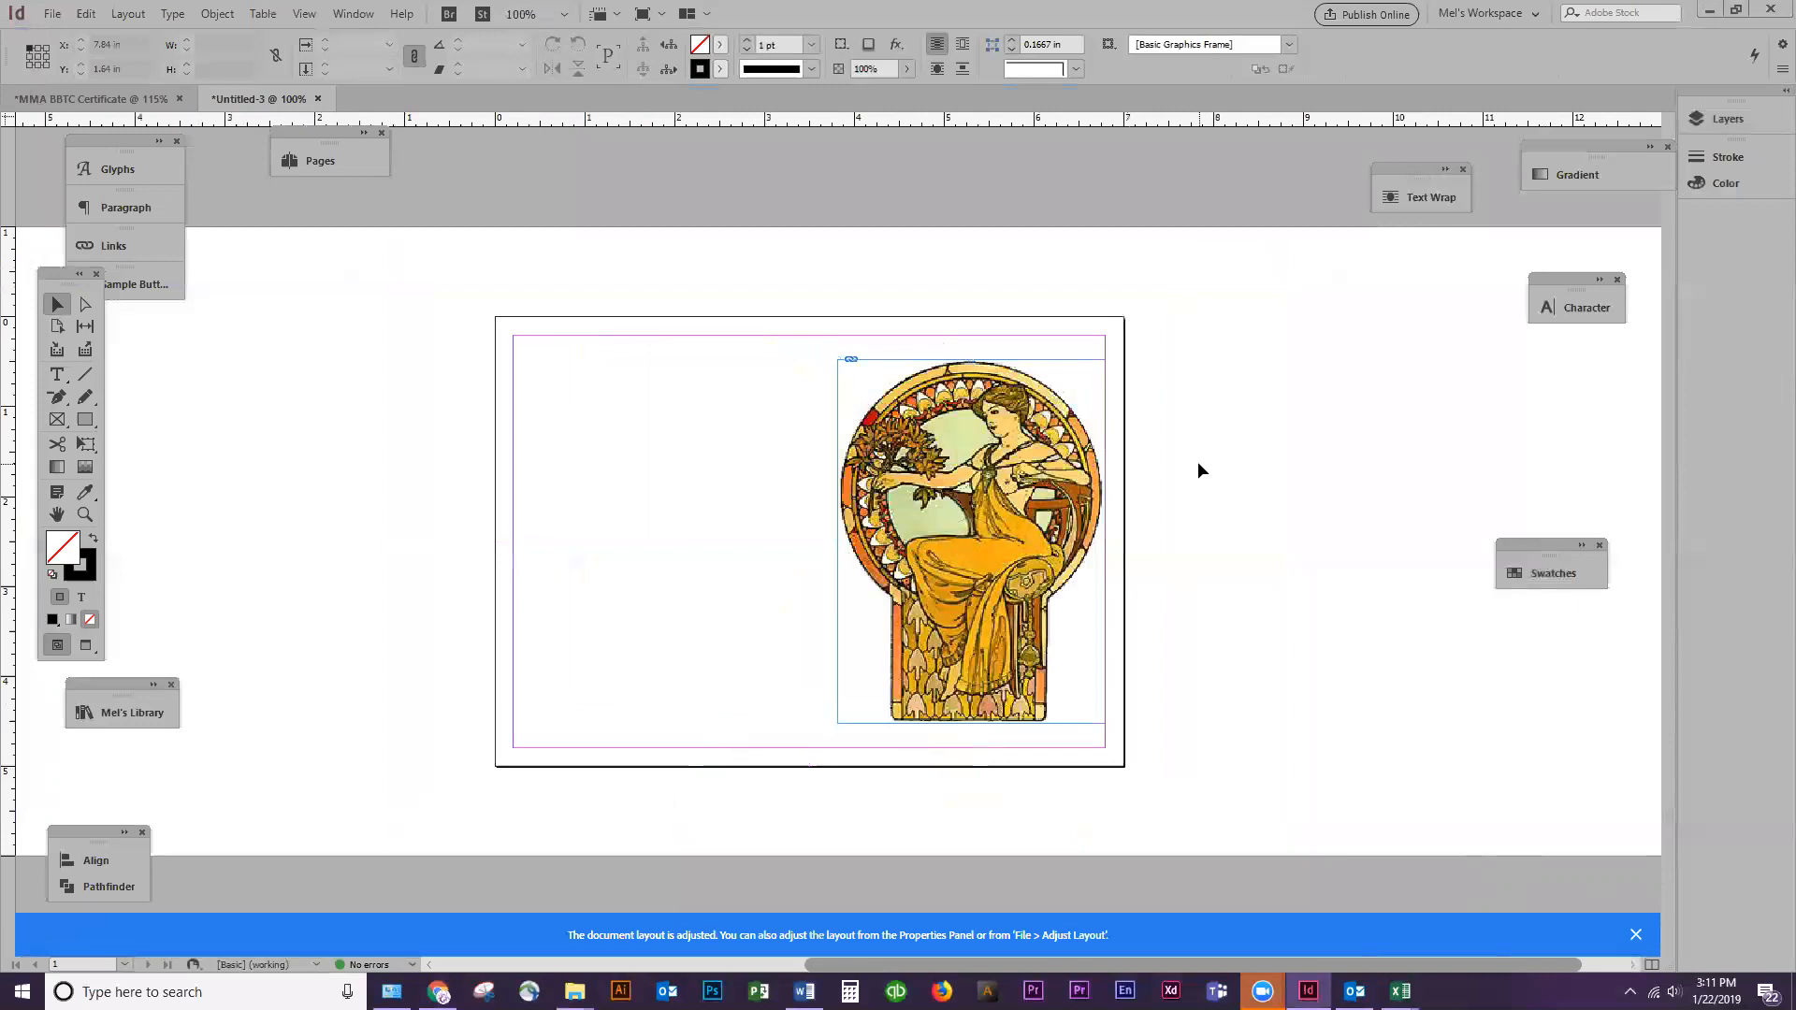
Change the document's page size to portrait, 5 in wide and 7 in high
{"action": "key", "text": "ctrl+alt+p"}
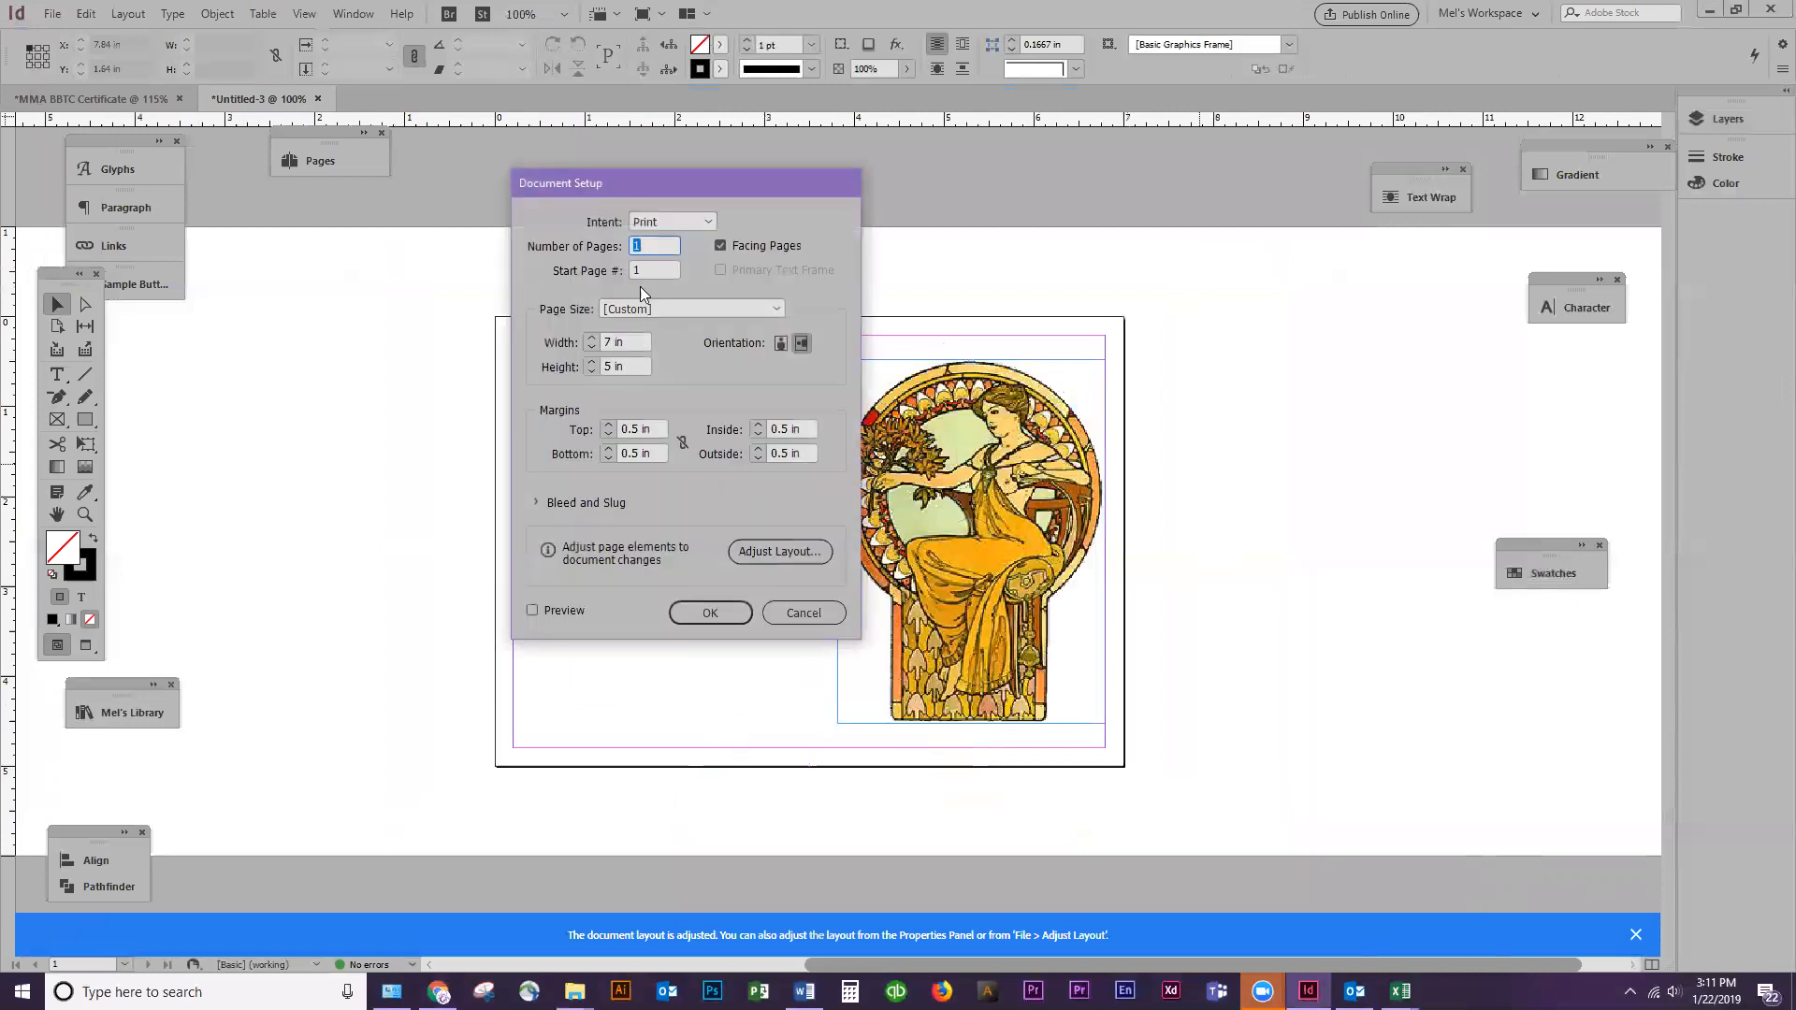
{"action": "left_click_drag", "start_coordinate": [634, 339], "coordinate": [596, 339]}
{"action": "key", "text": "Tab"}
{"action": "key", "text": "shift+Tab"}
{"action": "type", "text": "5"}
{"action": "key", "text": "Tab"}
{"action": "type", "text": "7"}
{"action": "left_click", "coordinate": [724, 610]}
Move the illustration to the upper middle of the portrait page and hide the guides and frame edges
{"action": "left_click_drag", "start_coordinate": [1335, 449], "coordinate": [1070, 379]}
{"action": "key", "text": "ctrl+semicolon"}
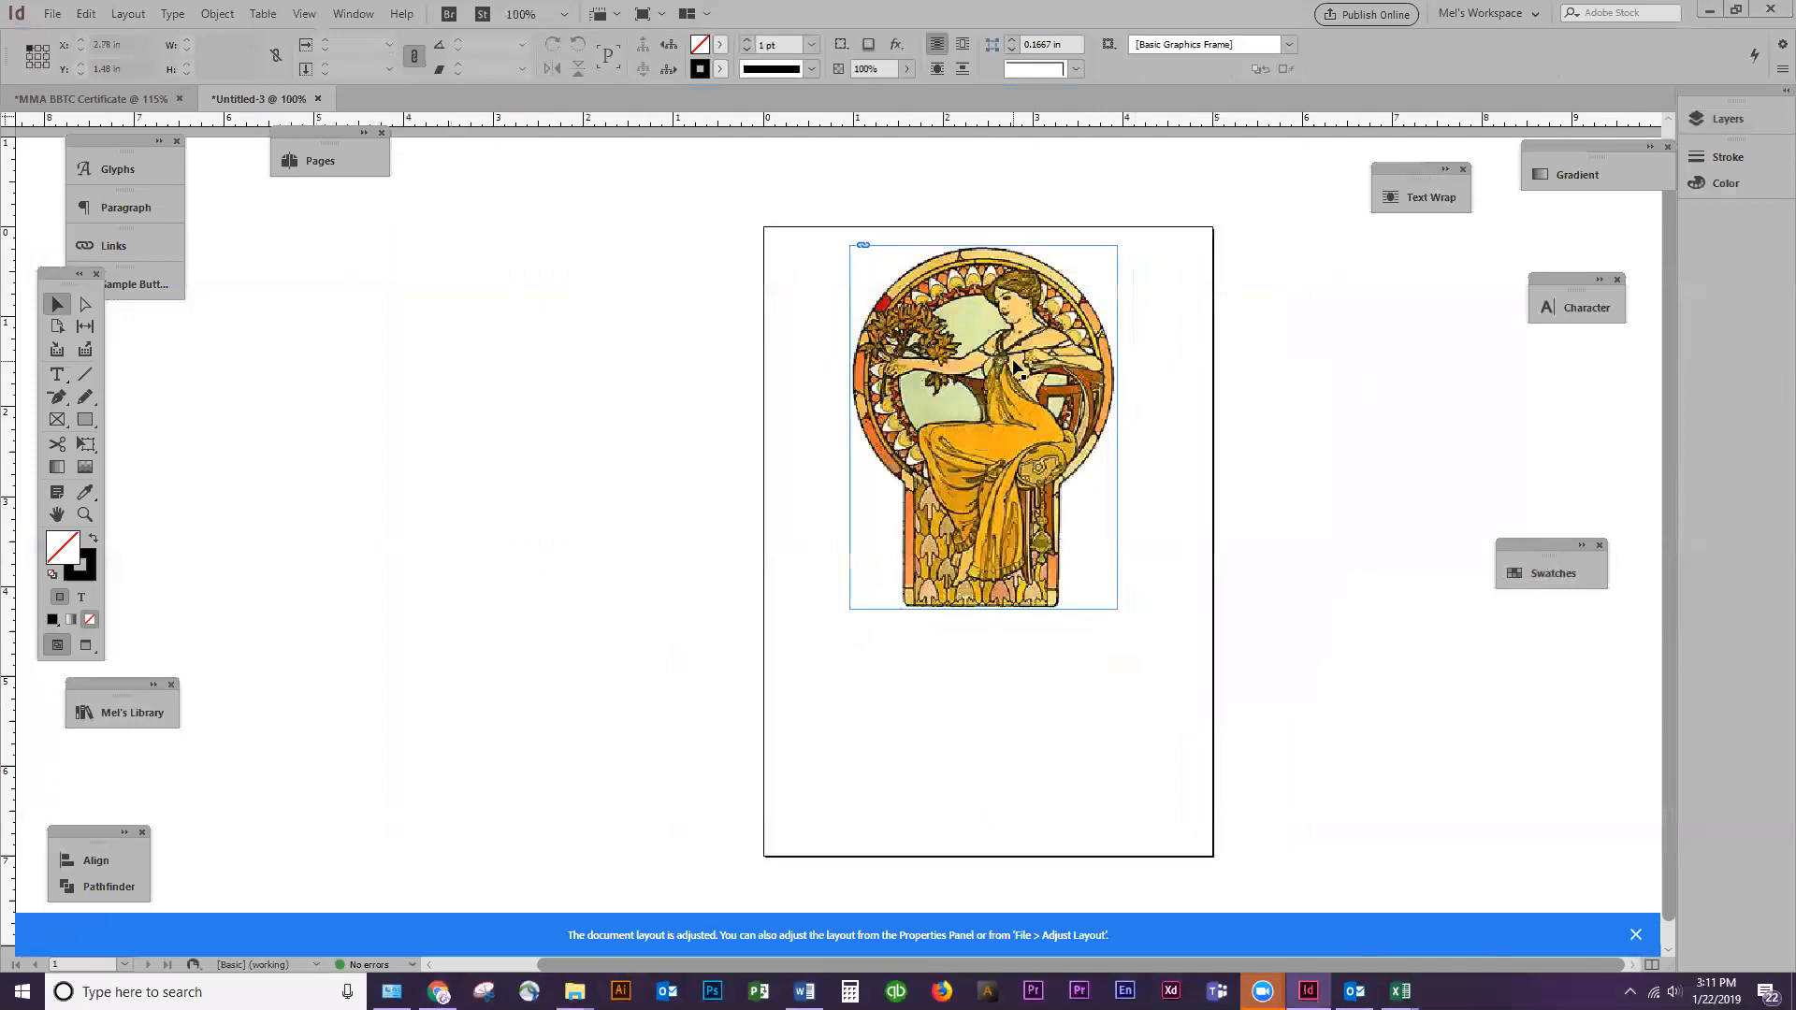
{"action": "key", "text": "ctrl+h"}
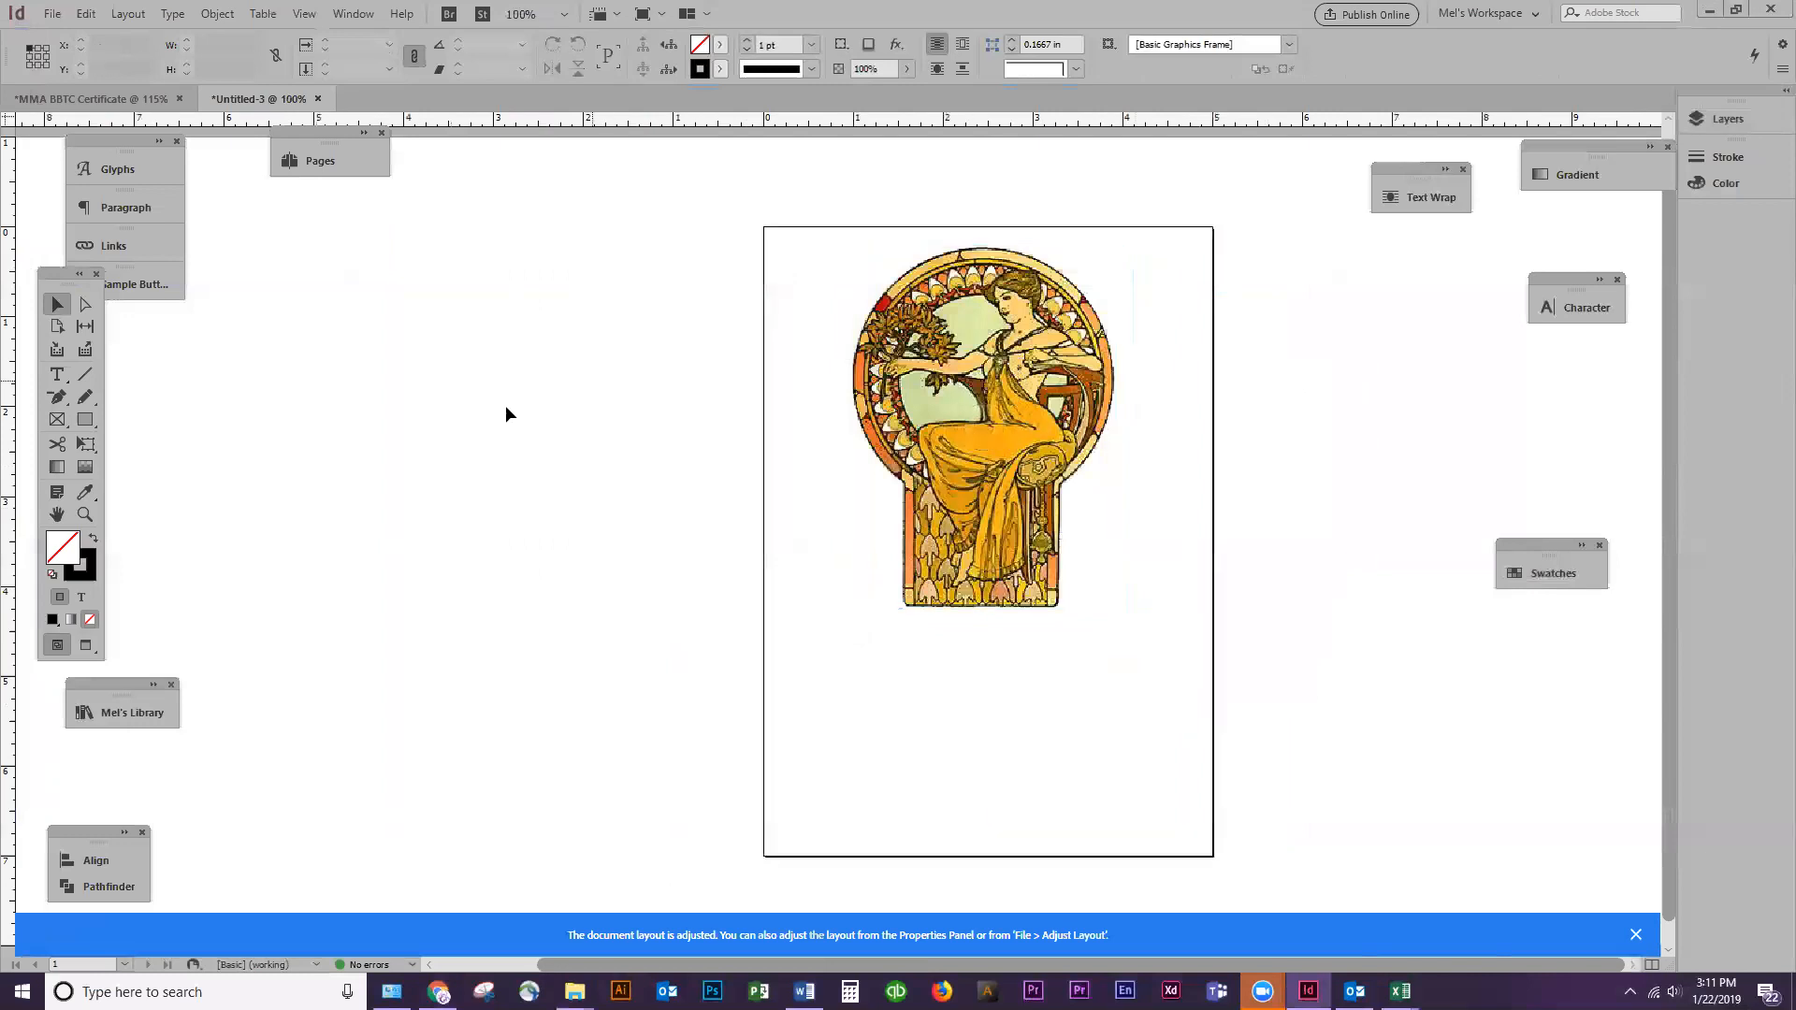
Draw a text frame about 3.82 in wide and 2.45 in high below the illustration and fill it with dummy text
{"action": "left_click", "coordinate": [57, 374]}
{"action": "left_click_drag", "start_coordinate": [800, 604], "coordinate": [1142, 823]}
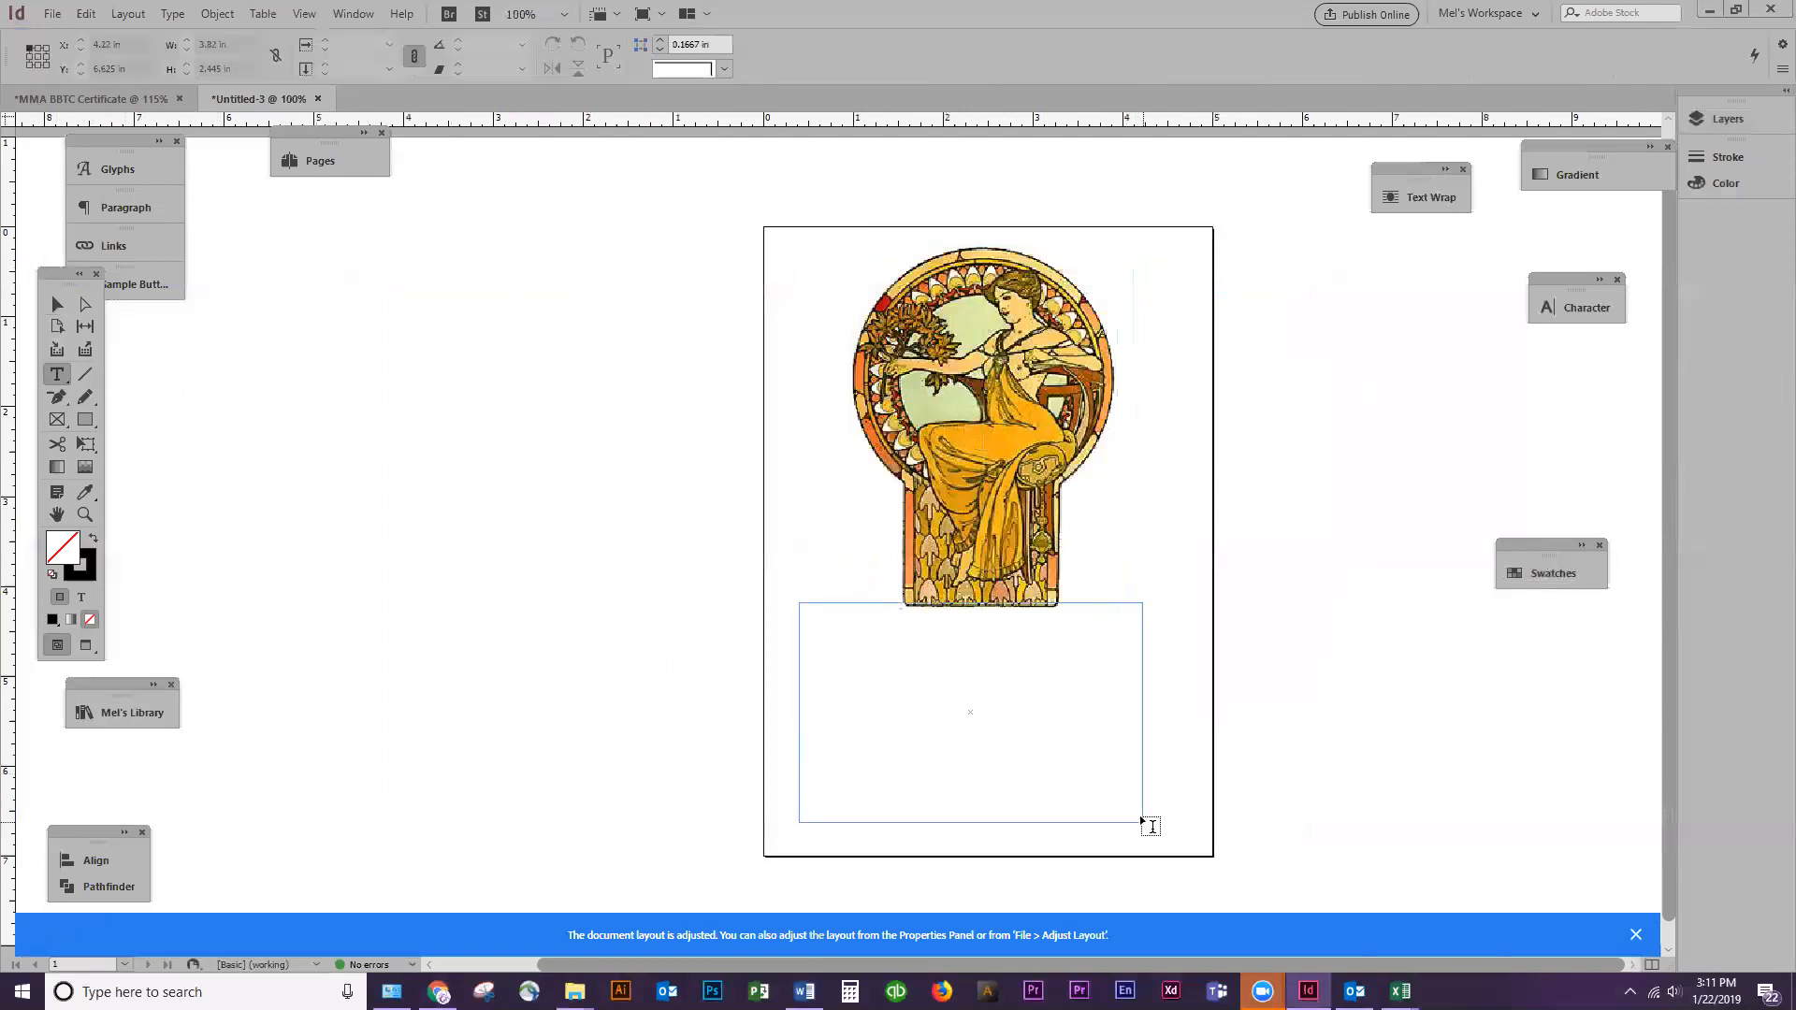
{"action": "type", "text": "alkdsjfhaksjdfh;sakd"}
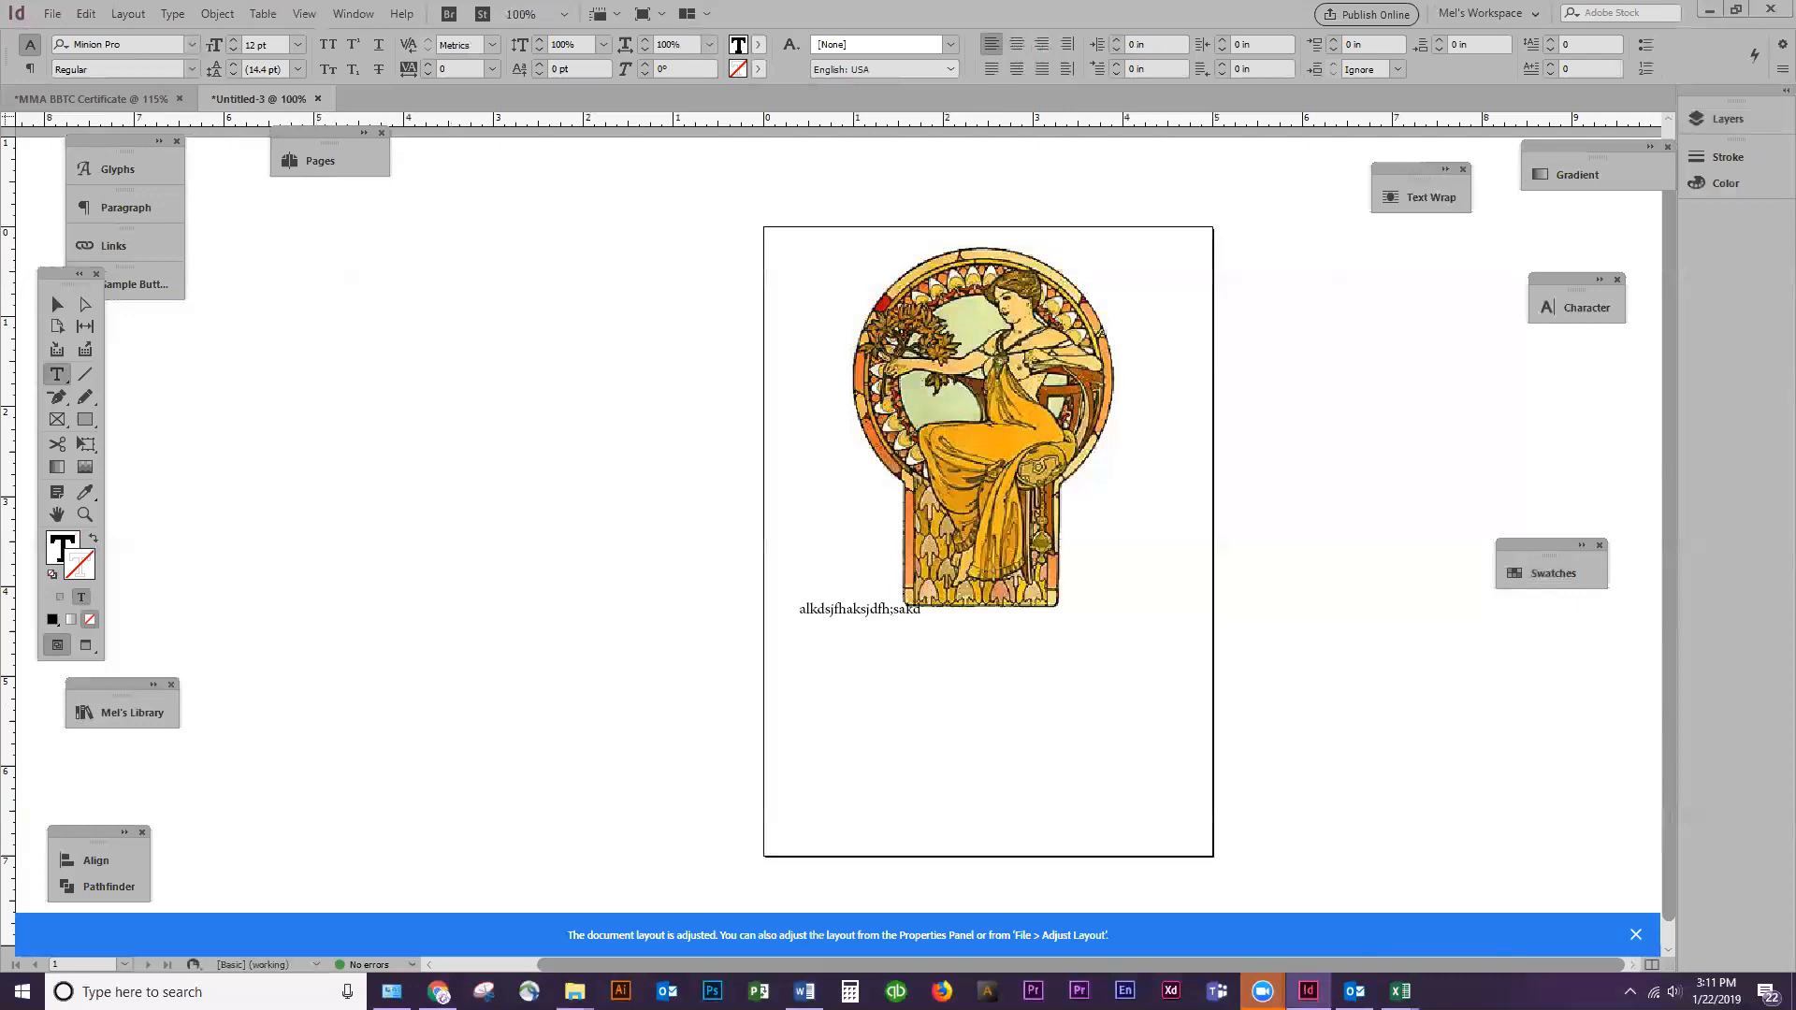
Copy the list of required front-side elements from the Week 1 assignment page and paste it over the dummy text in InDesign
{"action": "key", "text": "alt+Tab"}
{"action": "left_click_drag", "start_coordinate": [0, 24], "coordinate": [404, 43]}
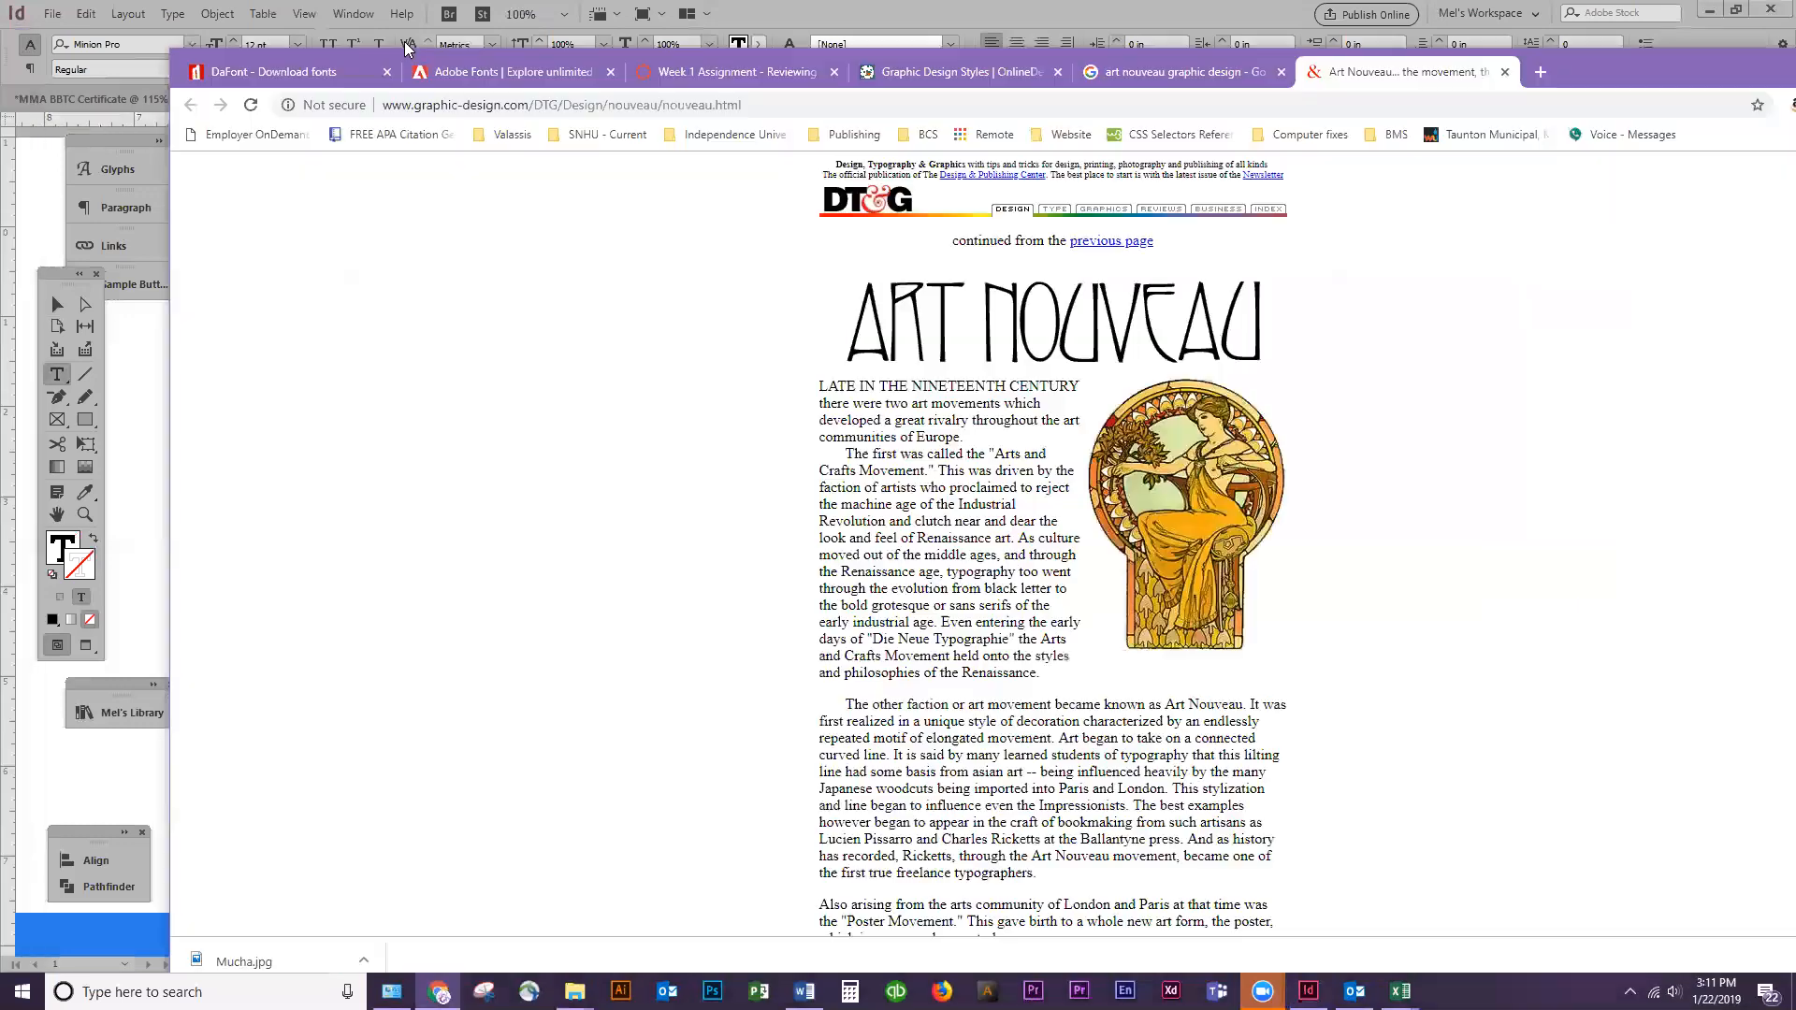
{"action": "left_click", "coordinate": [636, 72]}
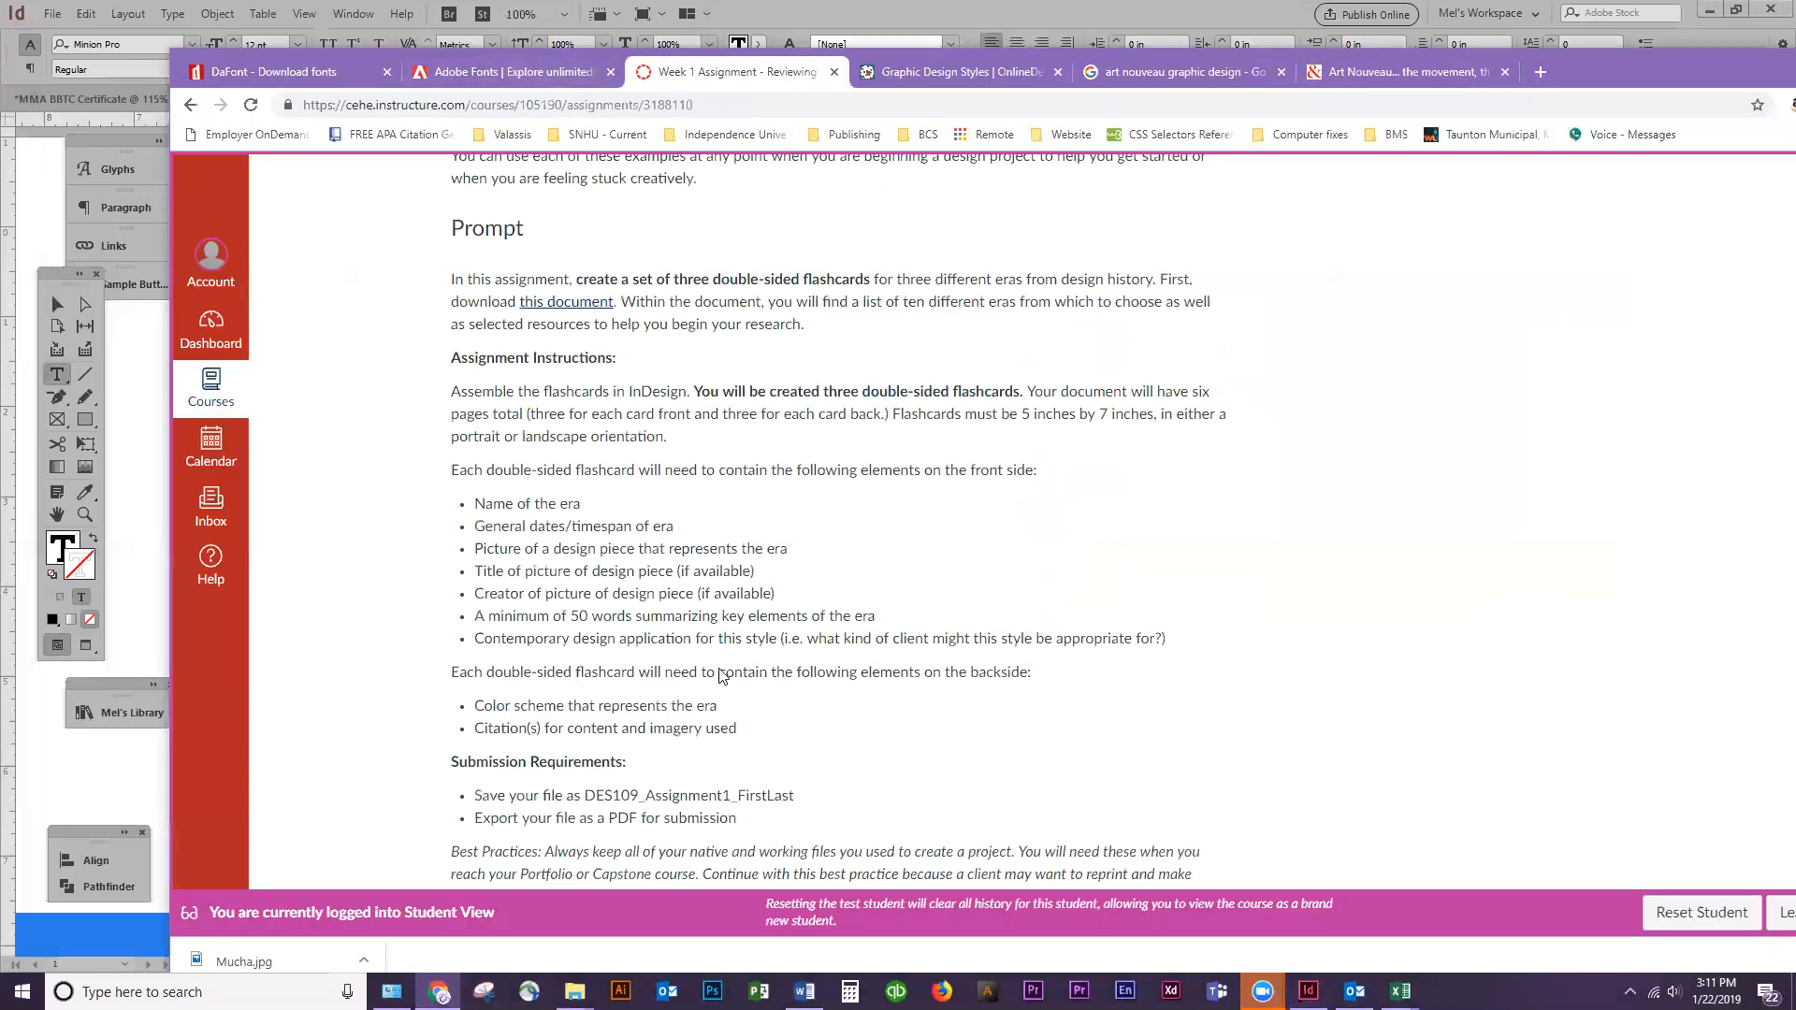
{"action": "left_click_drag", "start_coordinate": [1169, 639], "coordinate": [469, 519]}
{"action": "key", "text": "ctrl+c"}
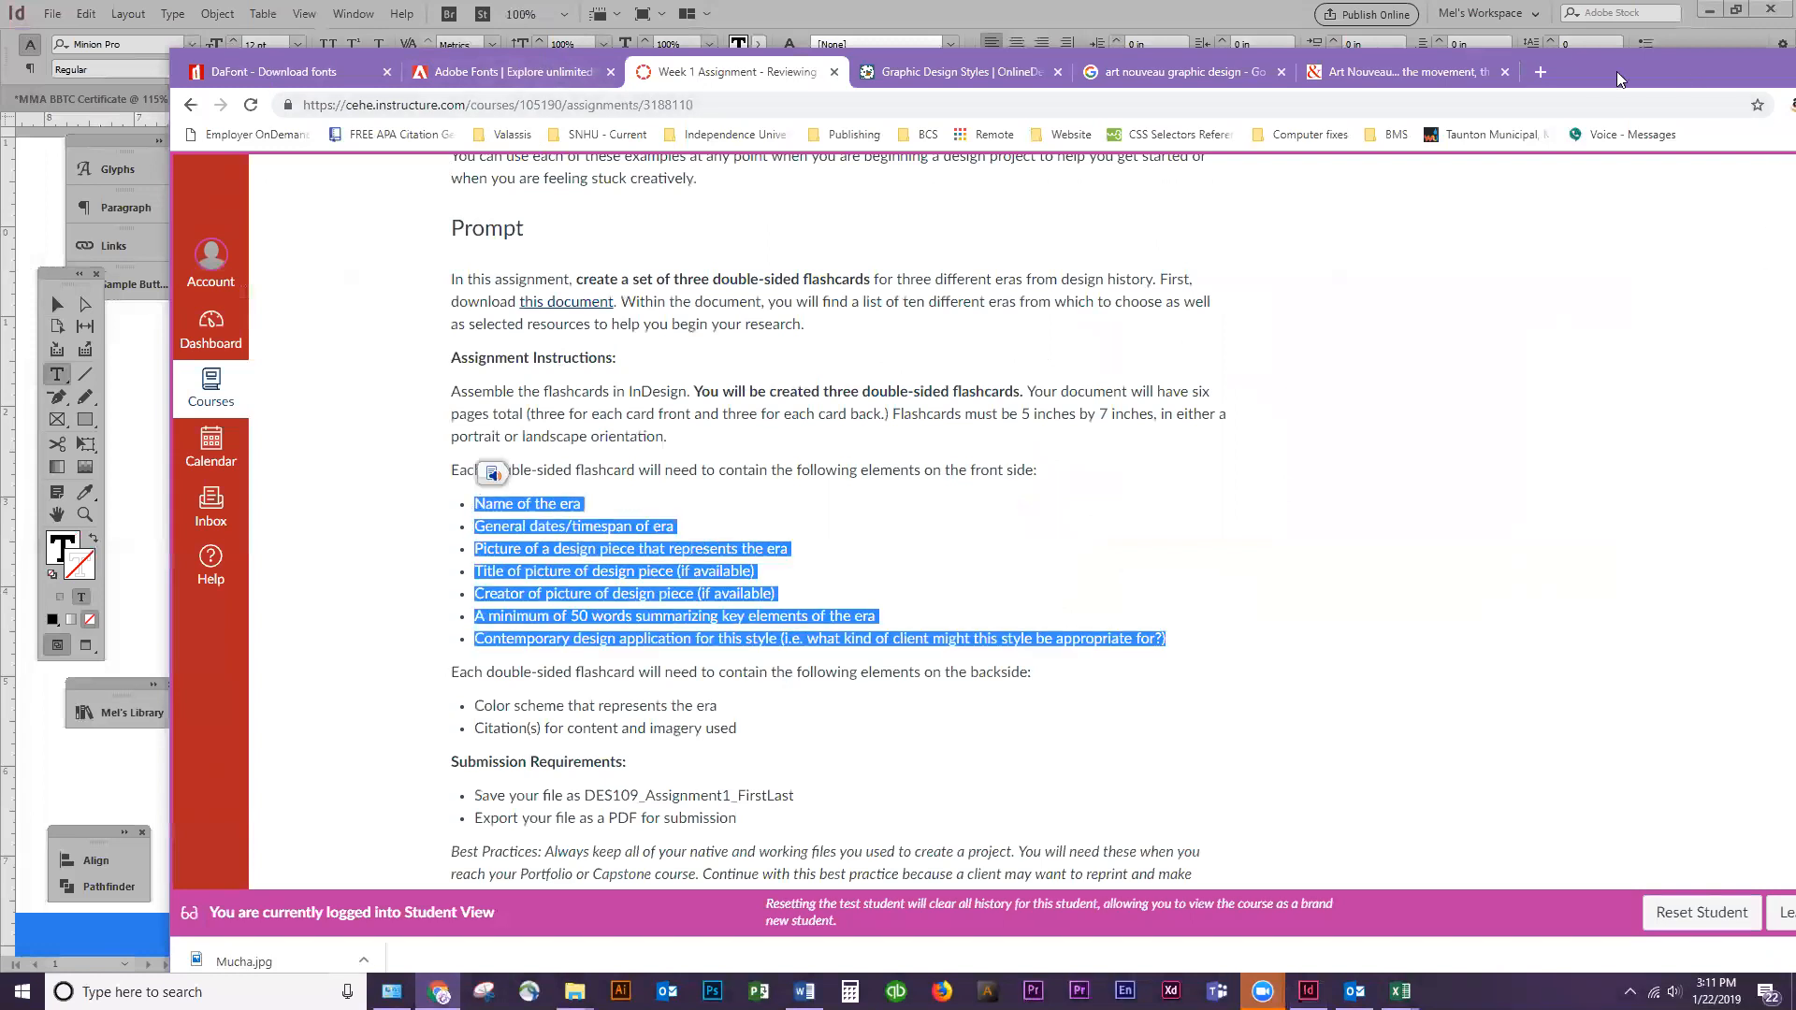
{"action": "left_click", "coordinate": [1623, 30]}
{"action": "triple_click", "coordinate": [832, 635]}
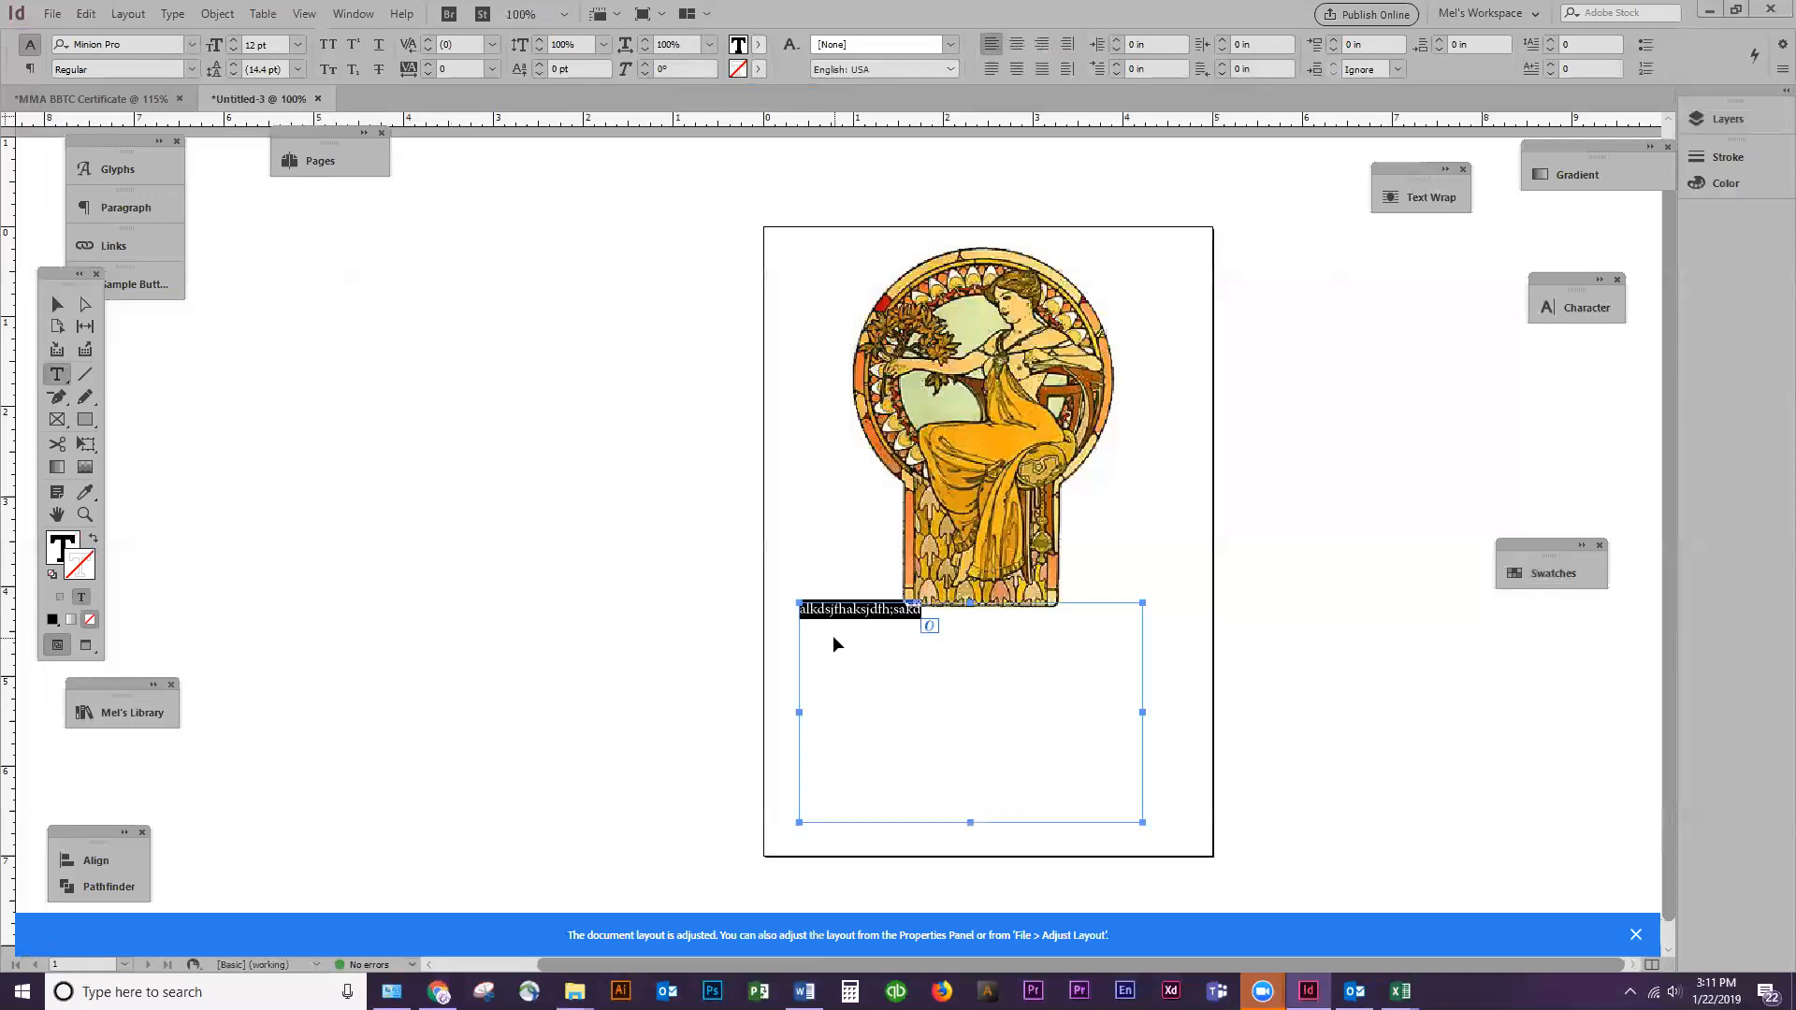
{"action": "key", "text": "ctrl+v"}
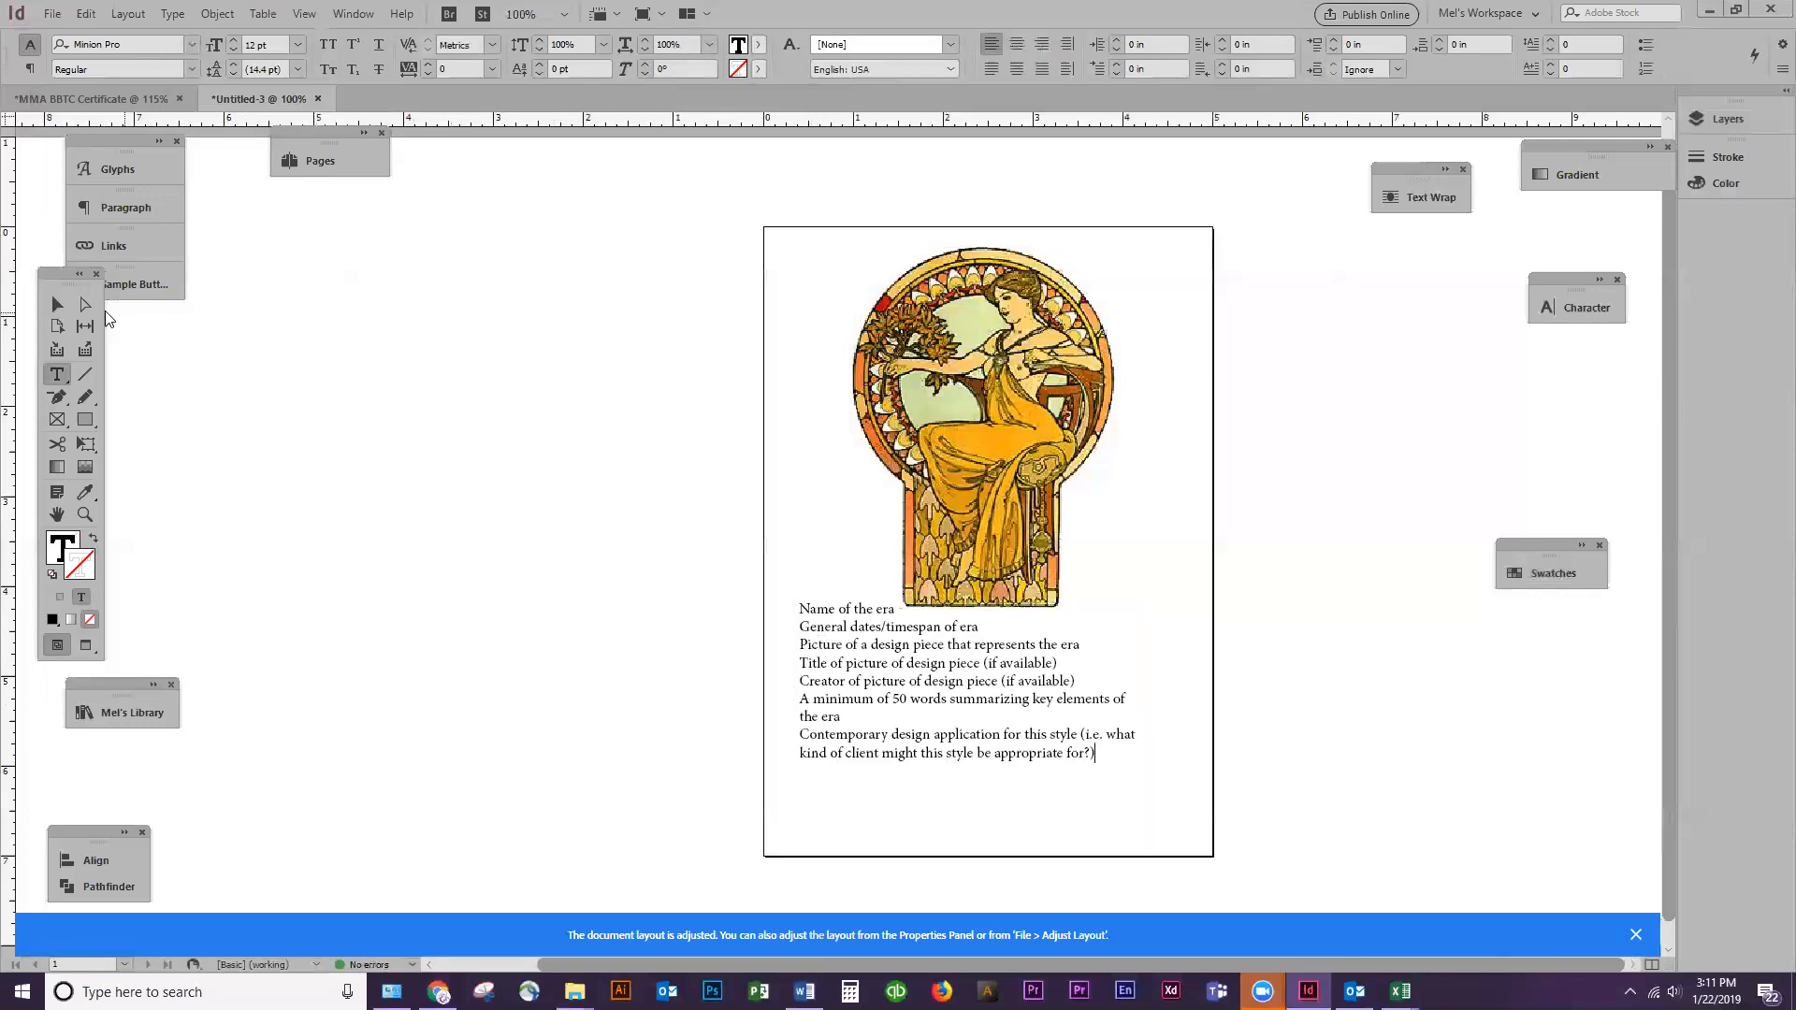
Move the text frame clear of the illustration to about X 0.59 in, Y 4.78 in, and open its text for editing
{"action": "left_click", "coordinate": [59, 304]}
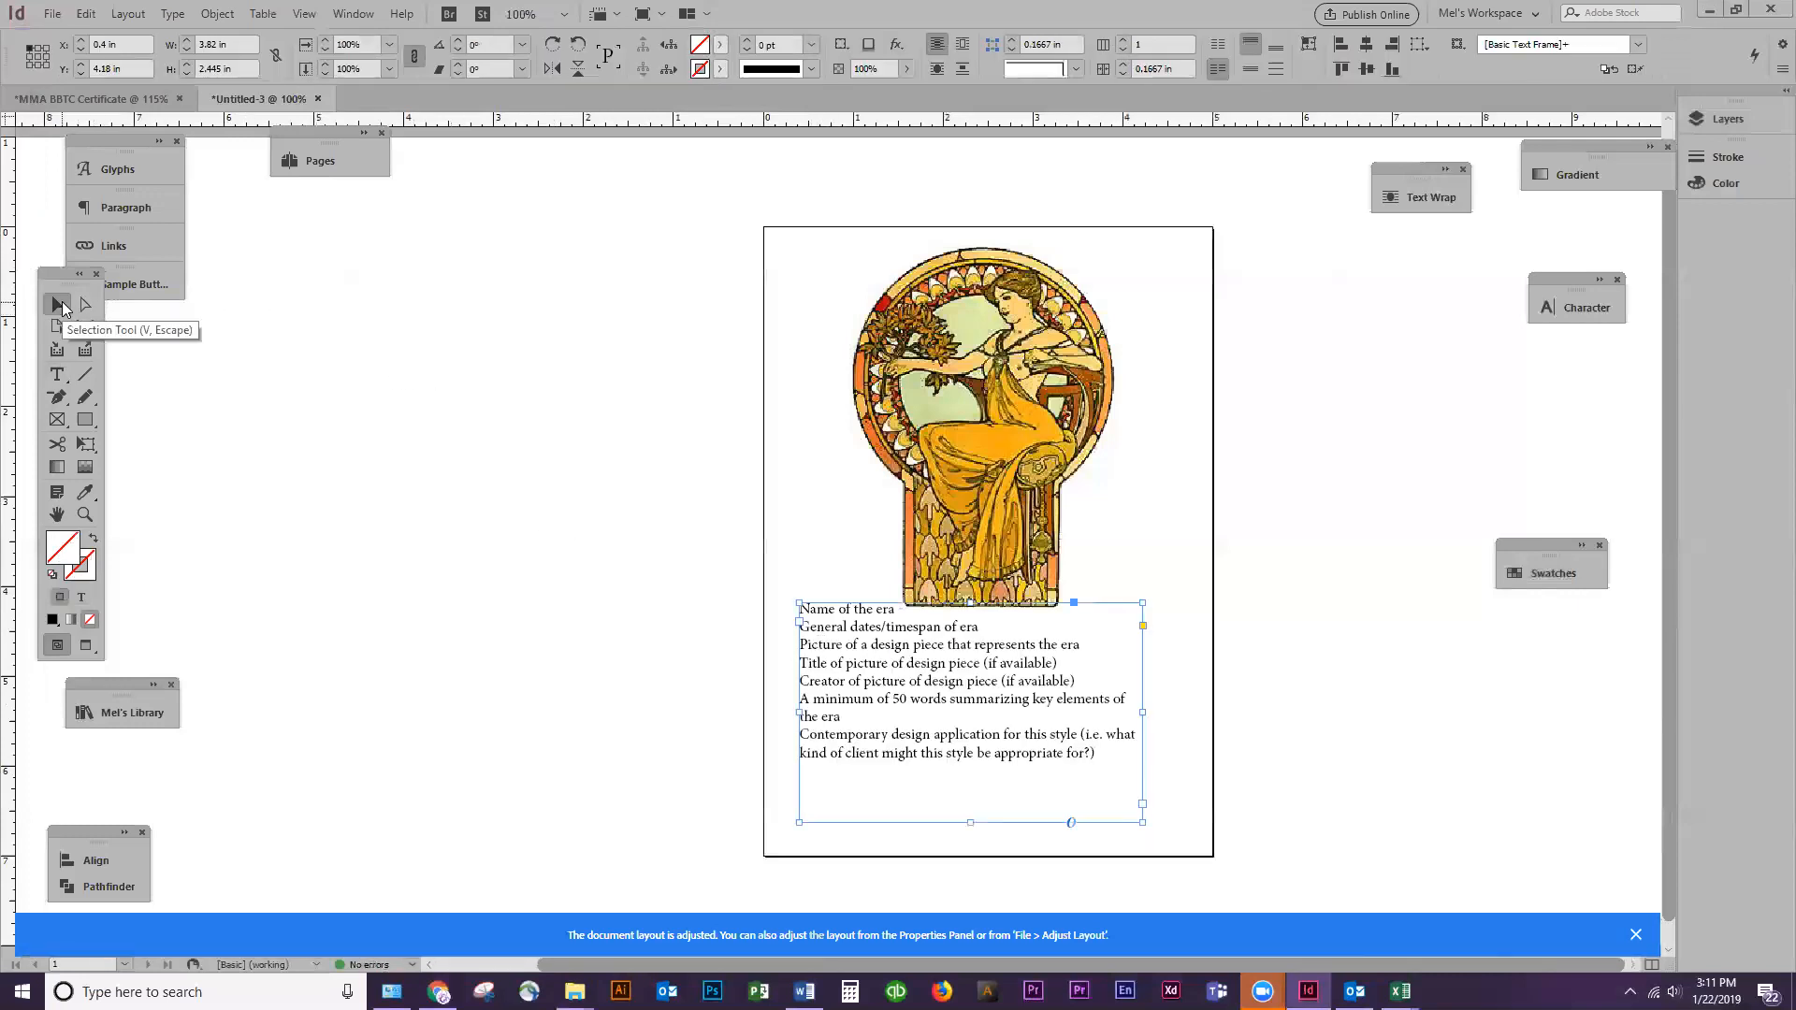
{"action": "left_click_drag", "start_coordinate": [913, 702], "coordinate": [921, 732]}
{"action": "left_click_drag", "start_coordinate": [1059, 734], "coordinate": [1063, 748]}
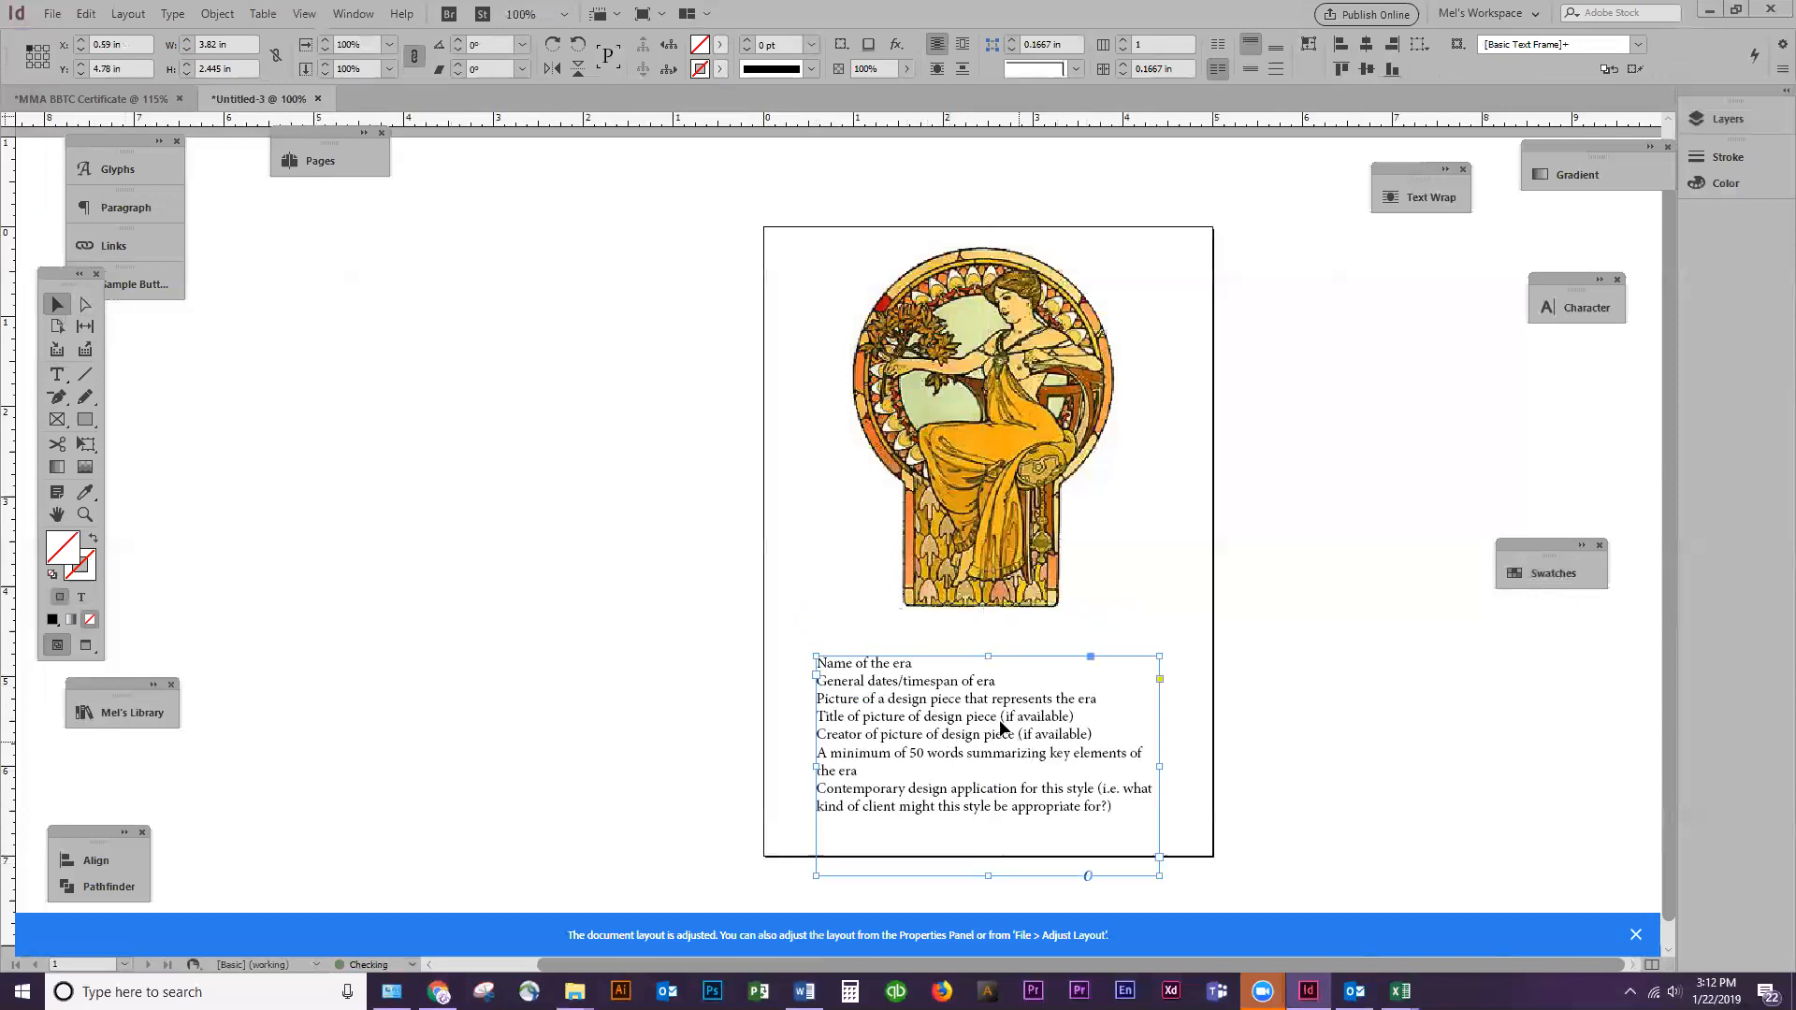
{"action": "double_click", "coordinate": [969, 686]}
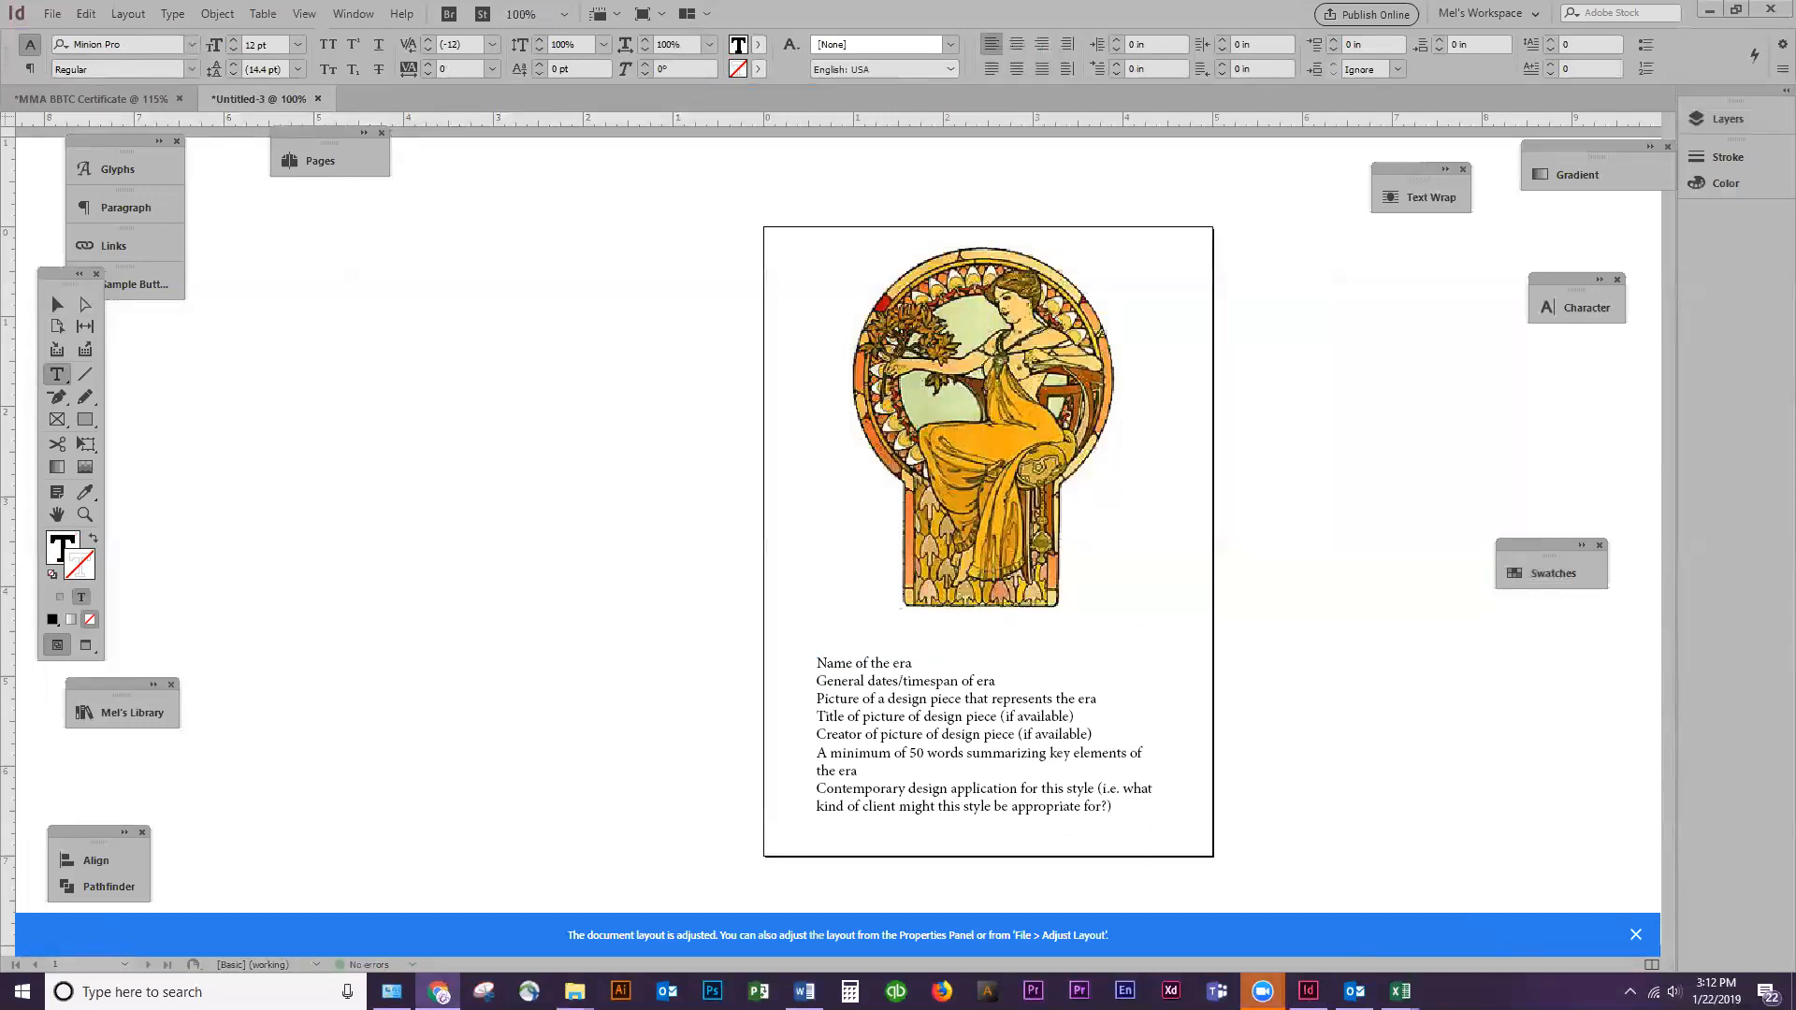
Switch to Chrome and look over the DaFont and Adobe Fonts home pages as sources of typefaces
{"action": "key", "text": "alt+Tab"}
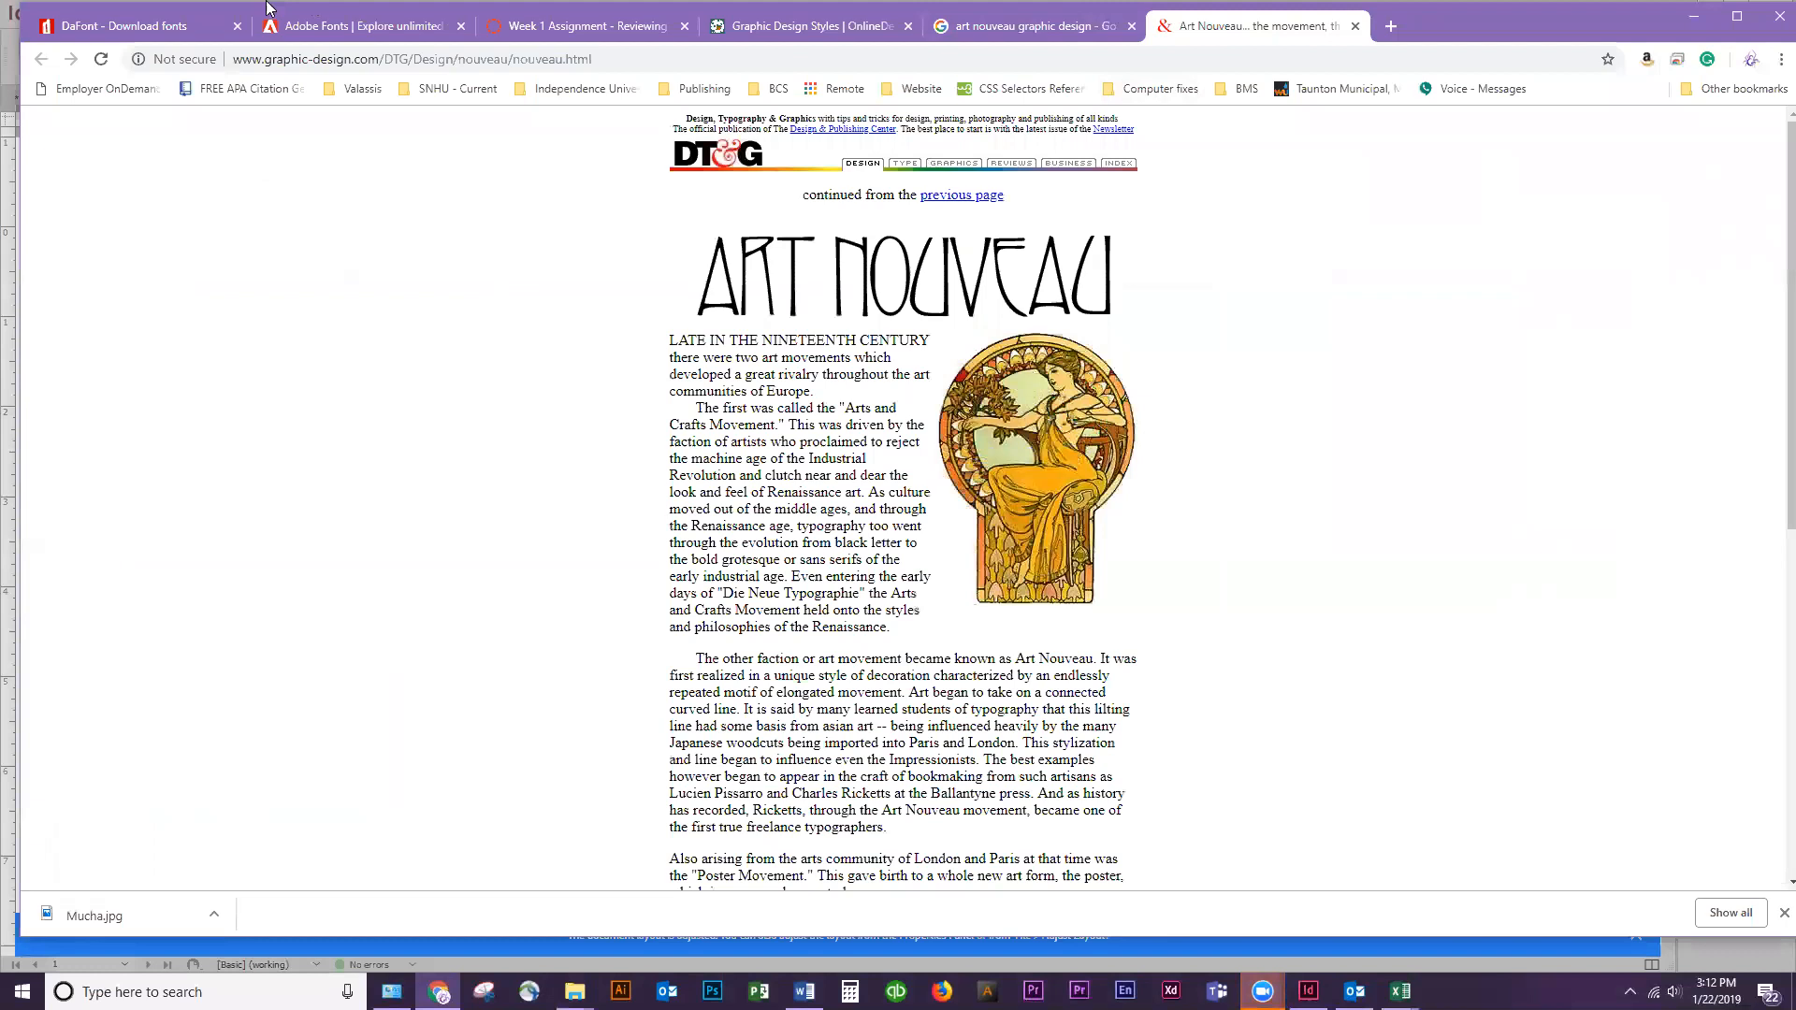
{"action": "left_click", "coordinate": [122, 25]}
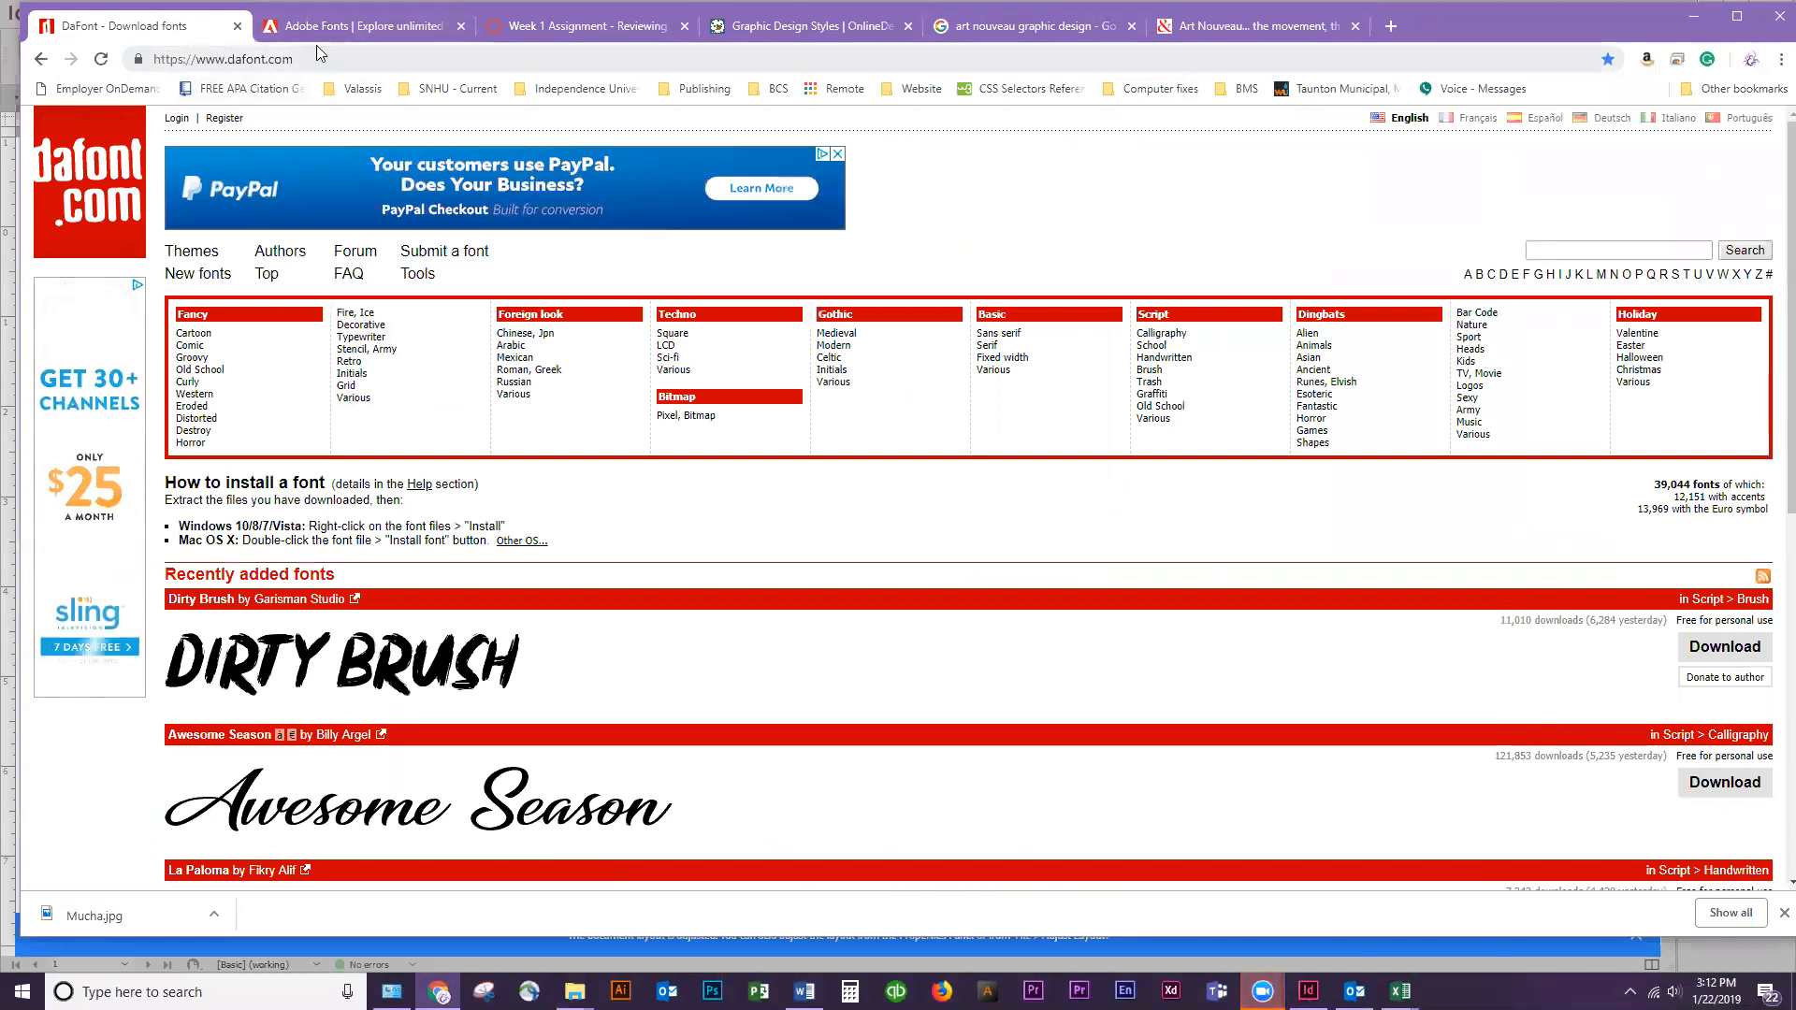
{"action": "left_click", "coordinate": [363, 33]}
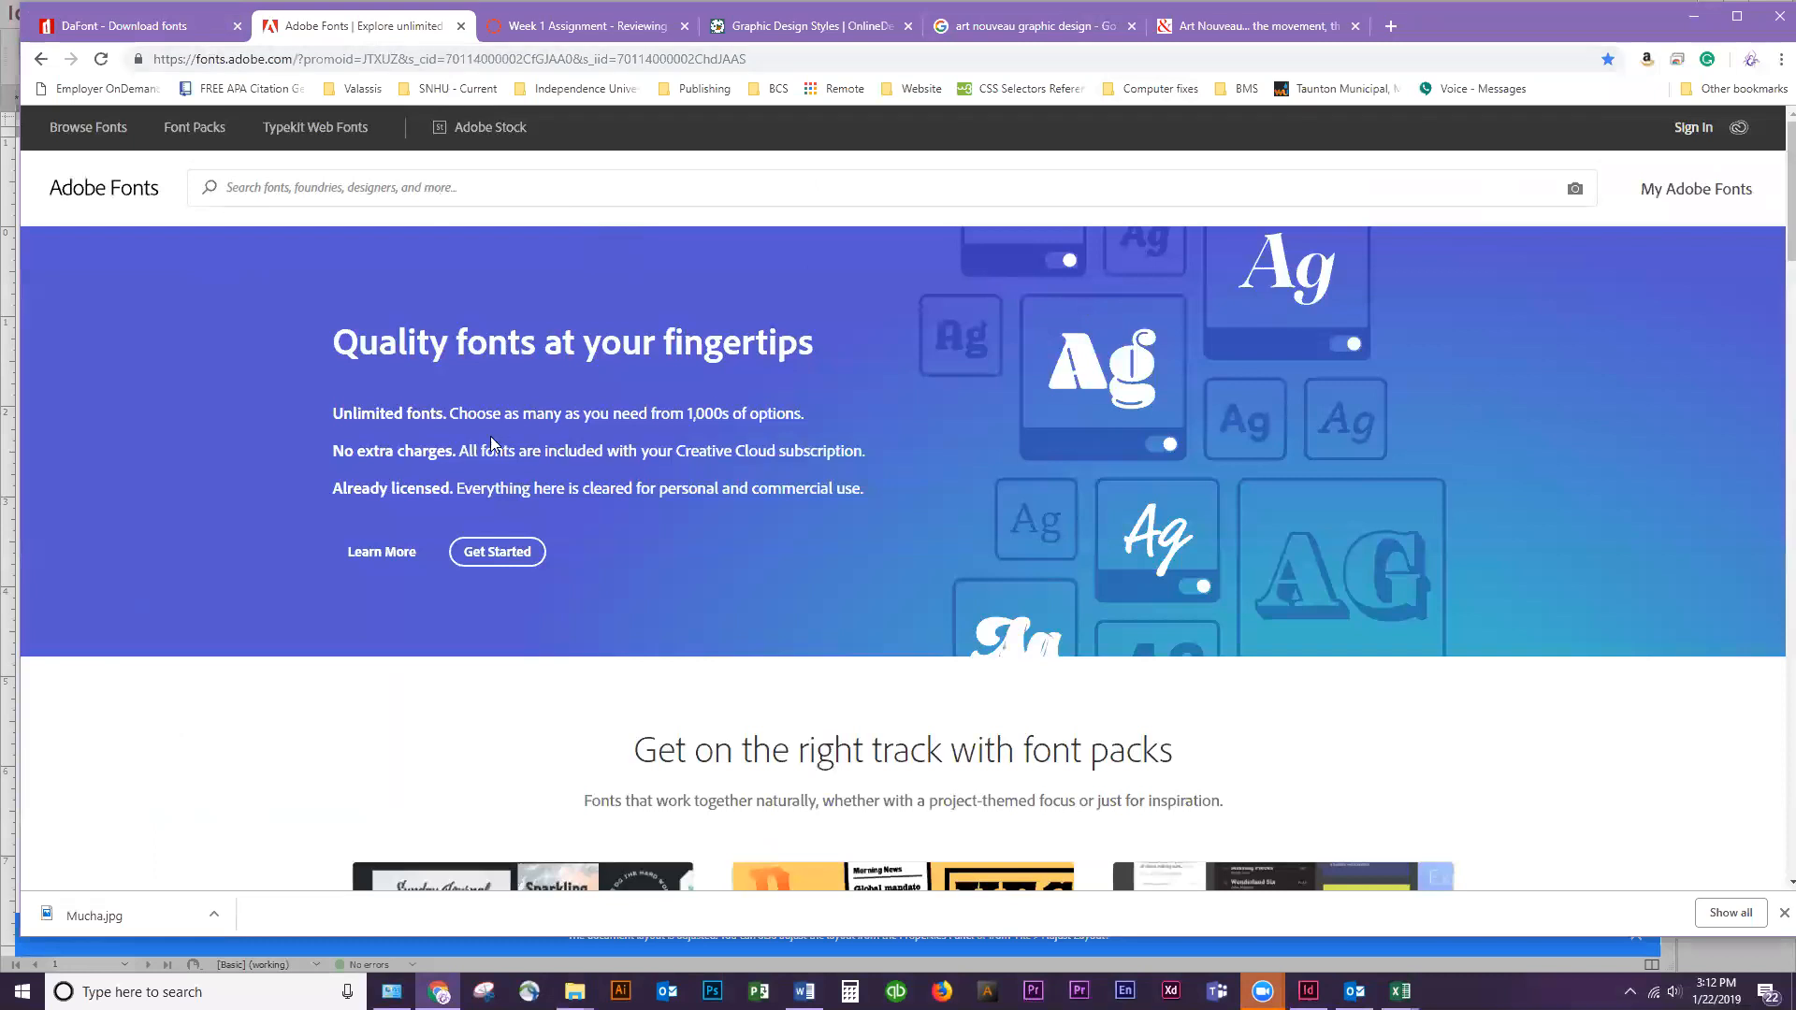
{"action": "scroll", "coordinate": [603, 430], "scroll_direction": "down", "scroll_amount": 4}
{"action": "scroll", "coordinate": [608, 430], "scroll_direction": "down", "scroll_amount": 7}
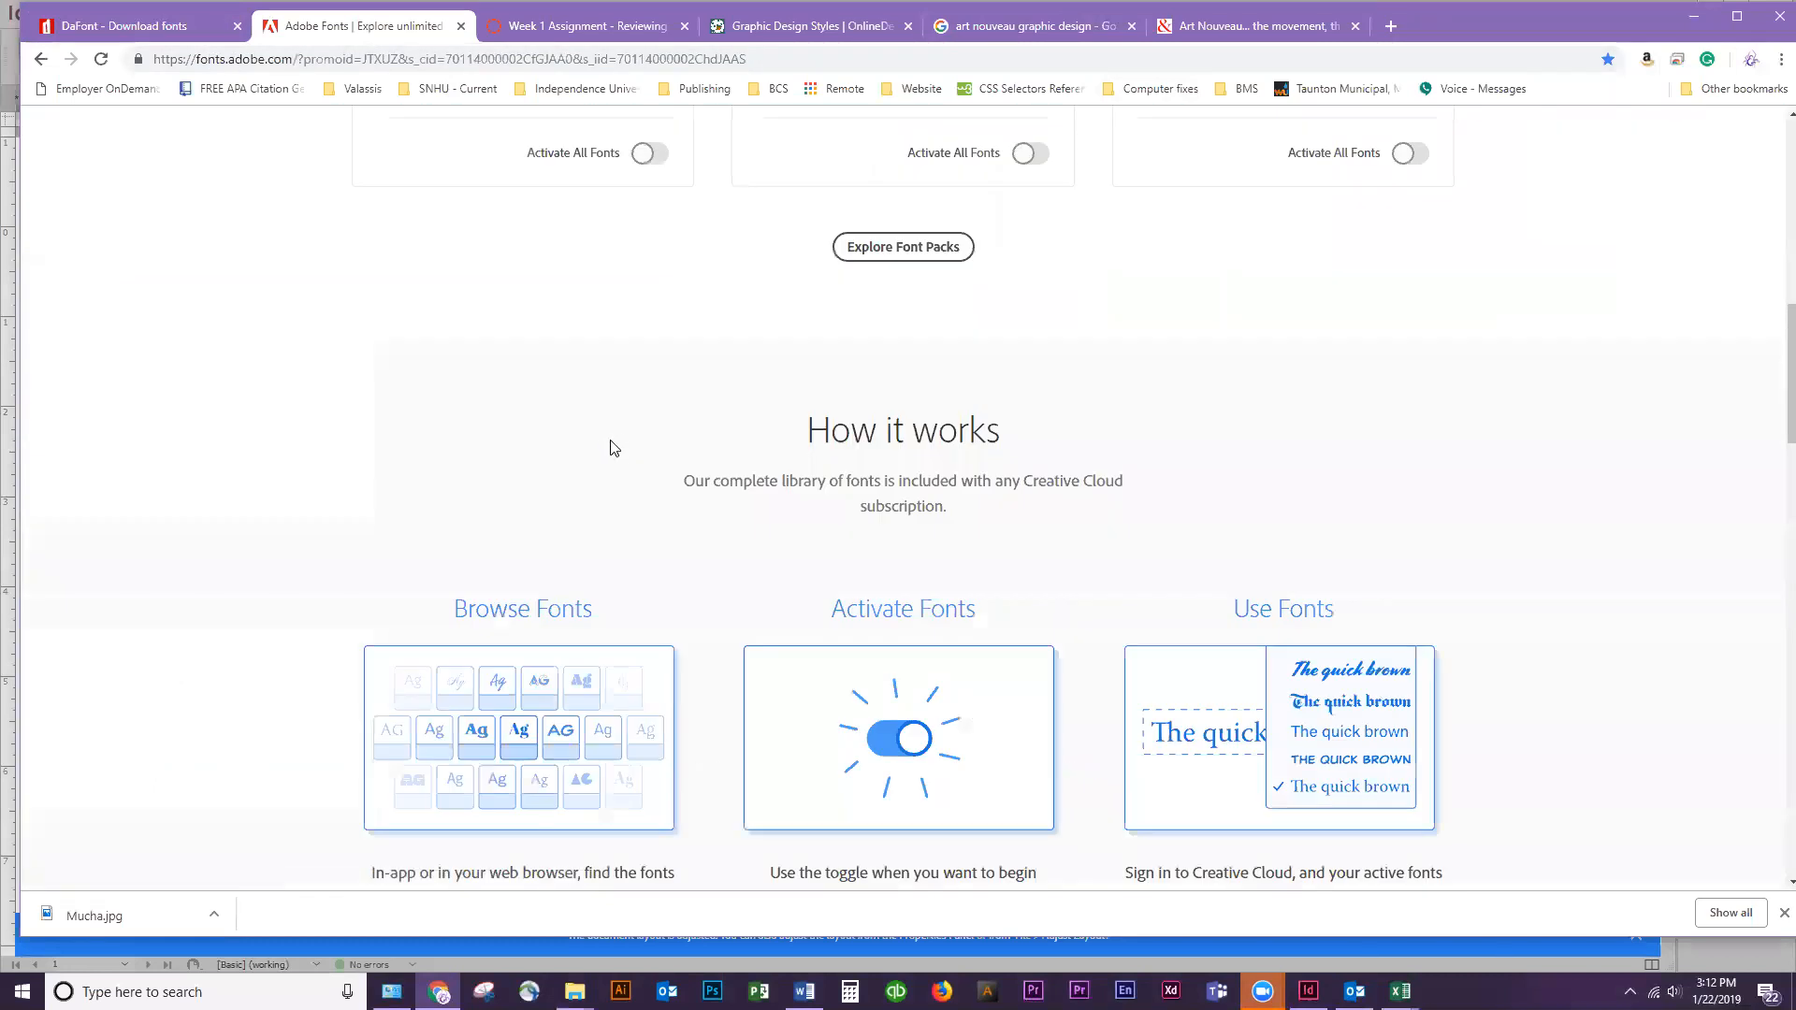
{"action": "scroll", "coordinate": [614, 440], "scroll_direction": "up", "scroll_amount": 11}
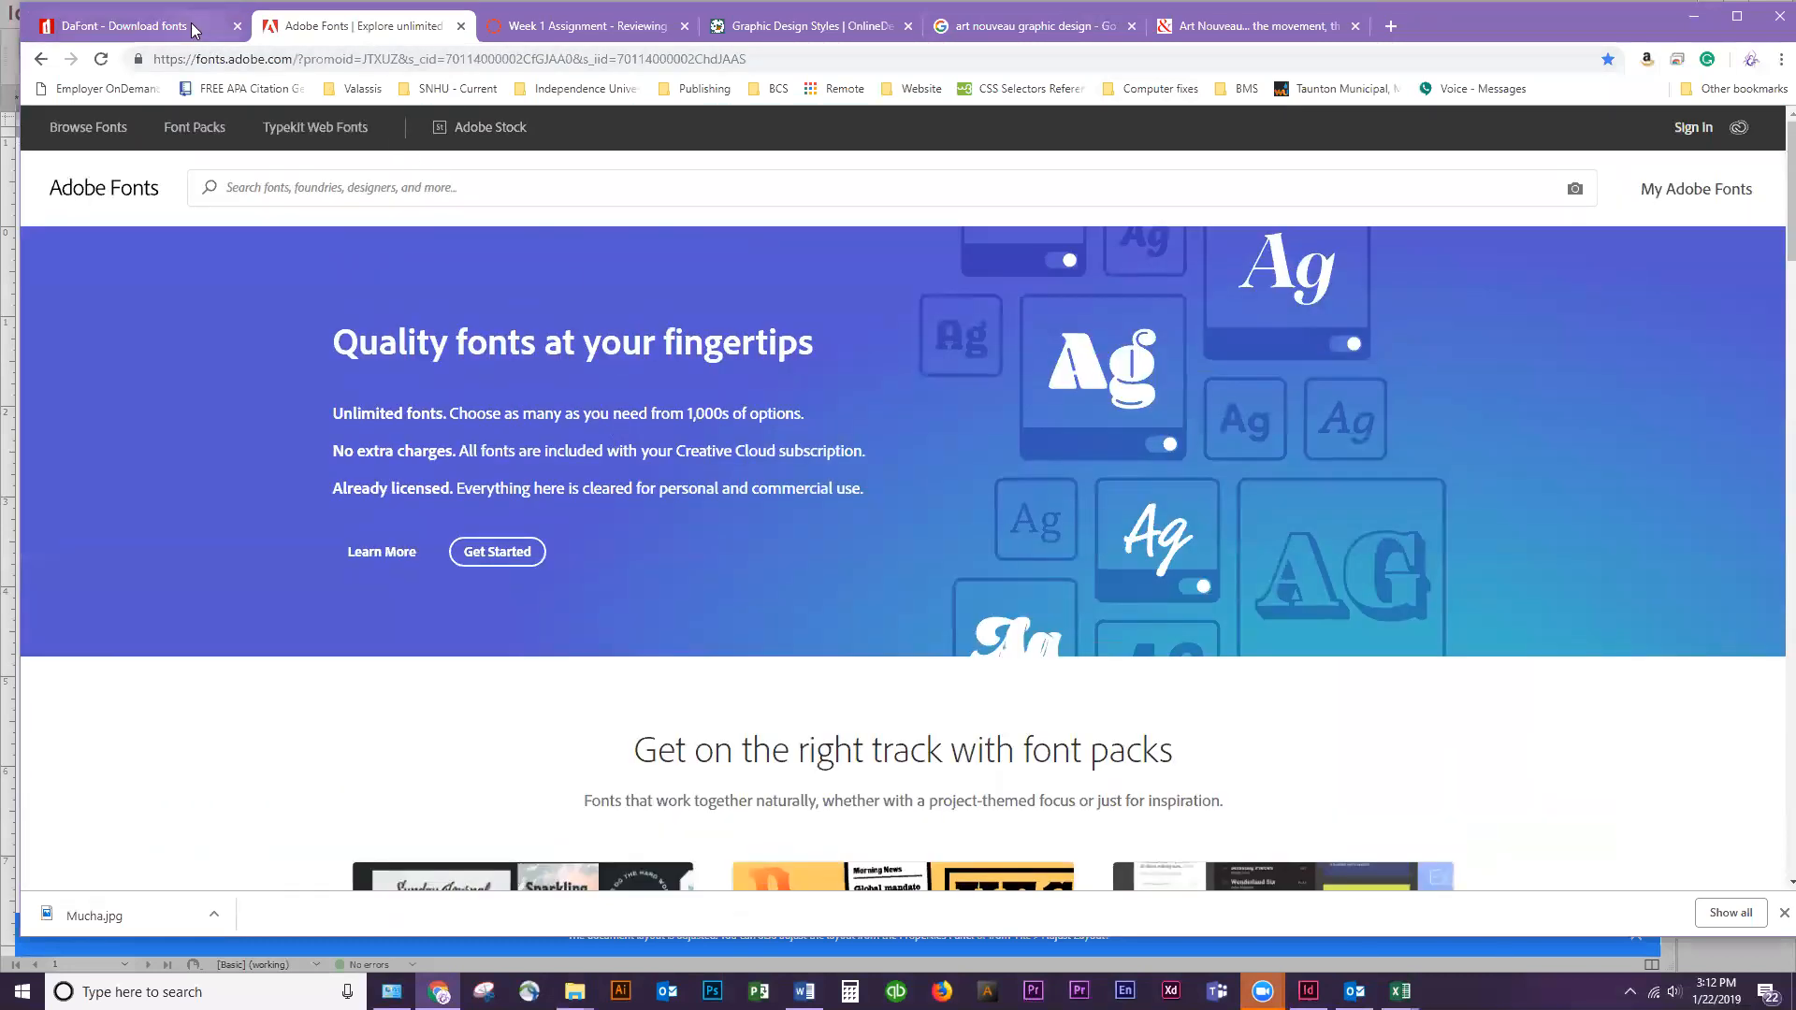
List the DaFont typefaces whose names start with the letter A
{"action": "left_click", "coordinate": [193, 28]}
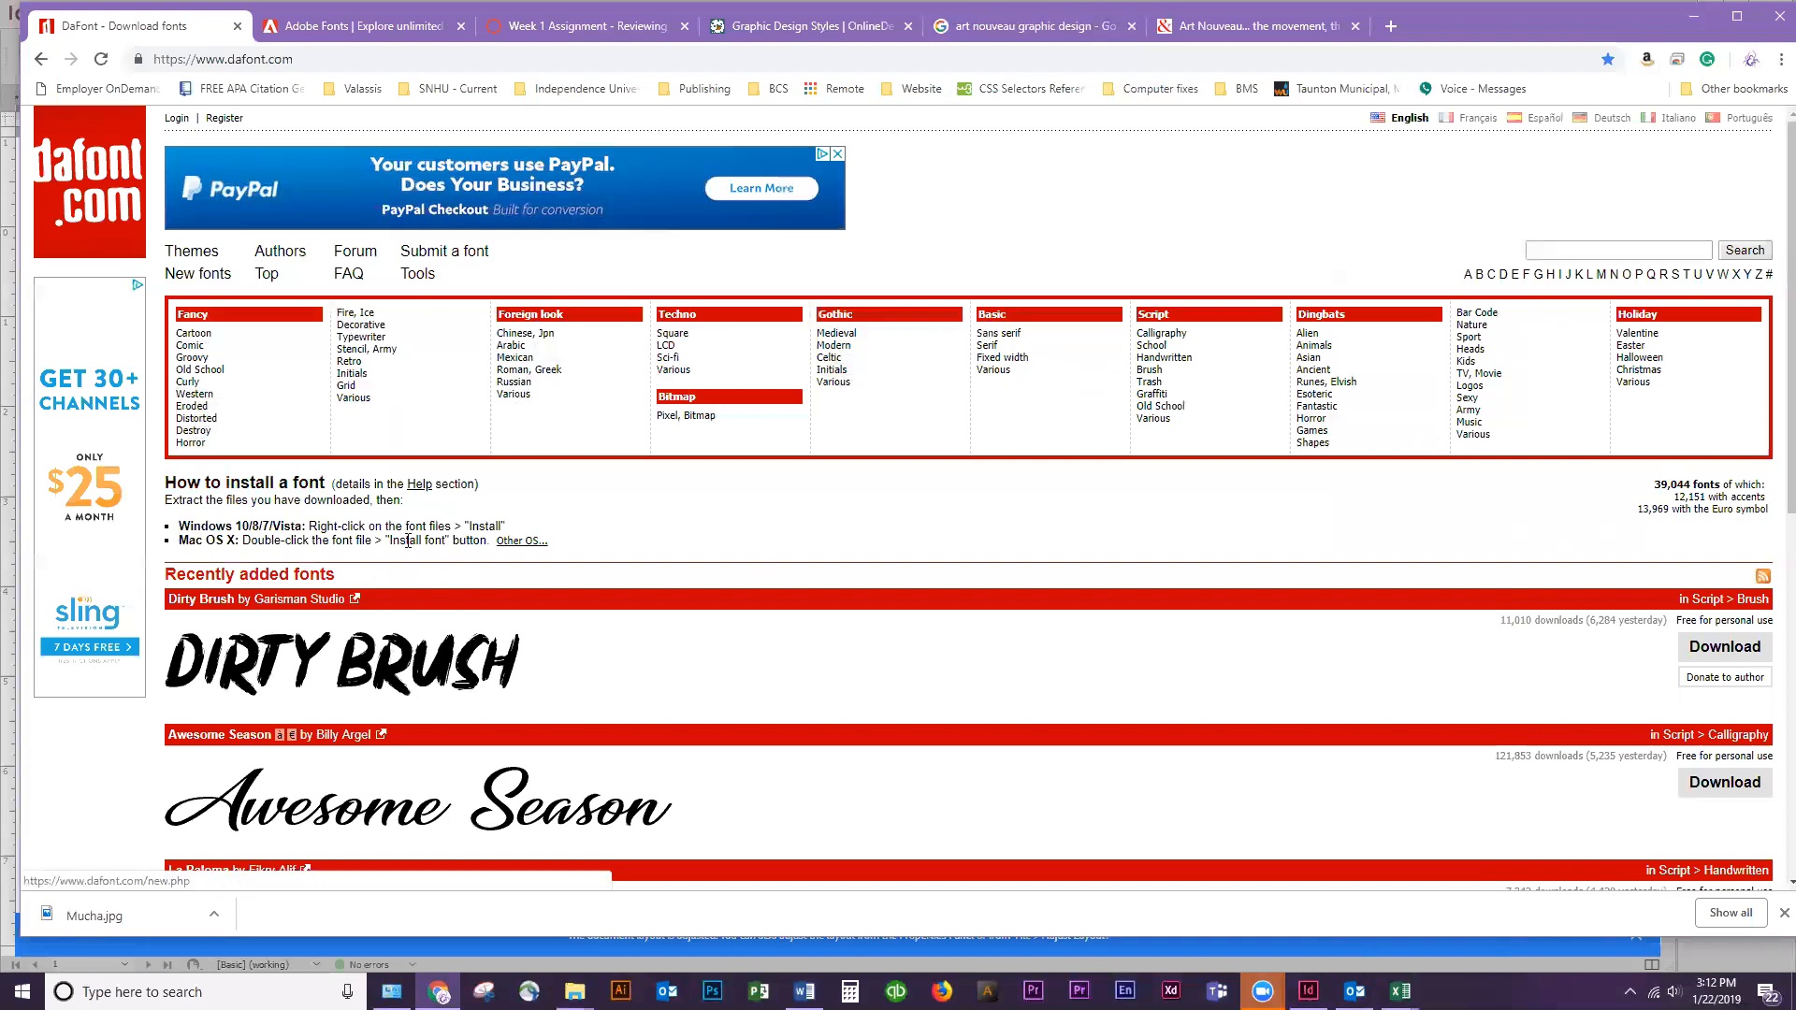
{"action": "left_click", "coordinate": [1469, 277]}
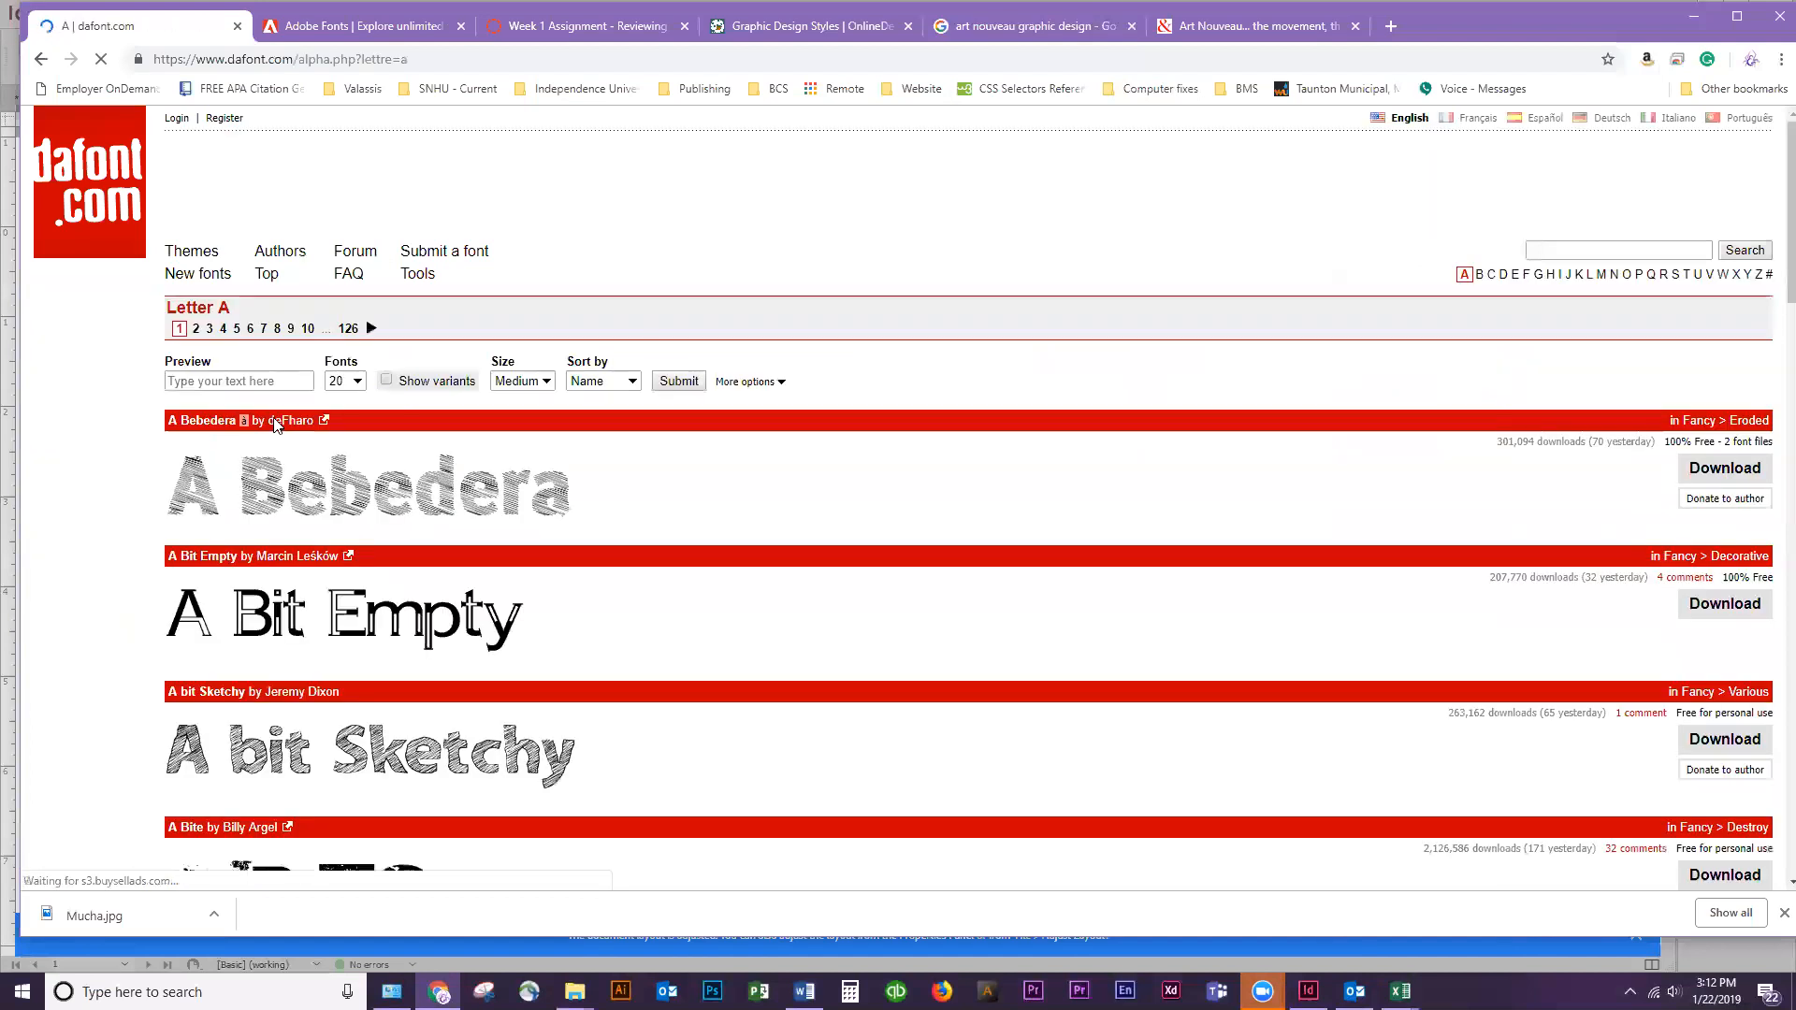
Return to the DaFont home page and examine the Art Nouveau article's description of the movement and its lettering style
{"action": "left_click", "coordinate": [43, 62]}
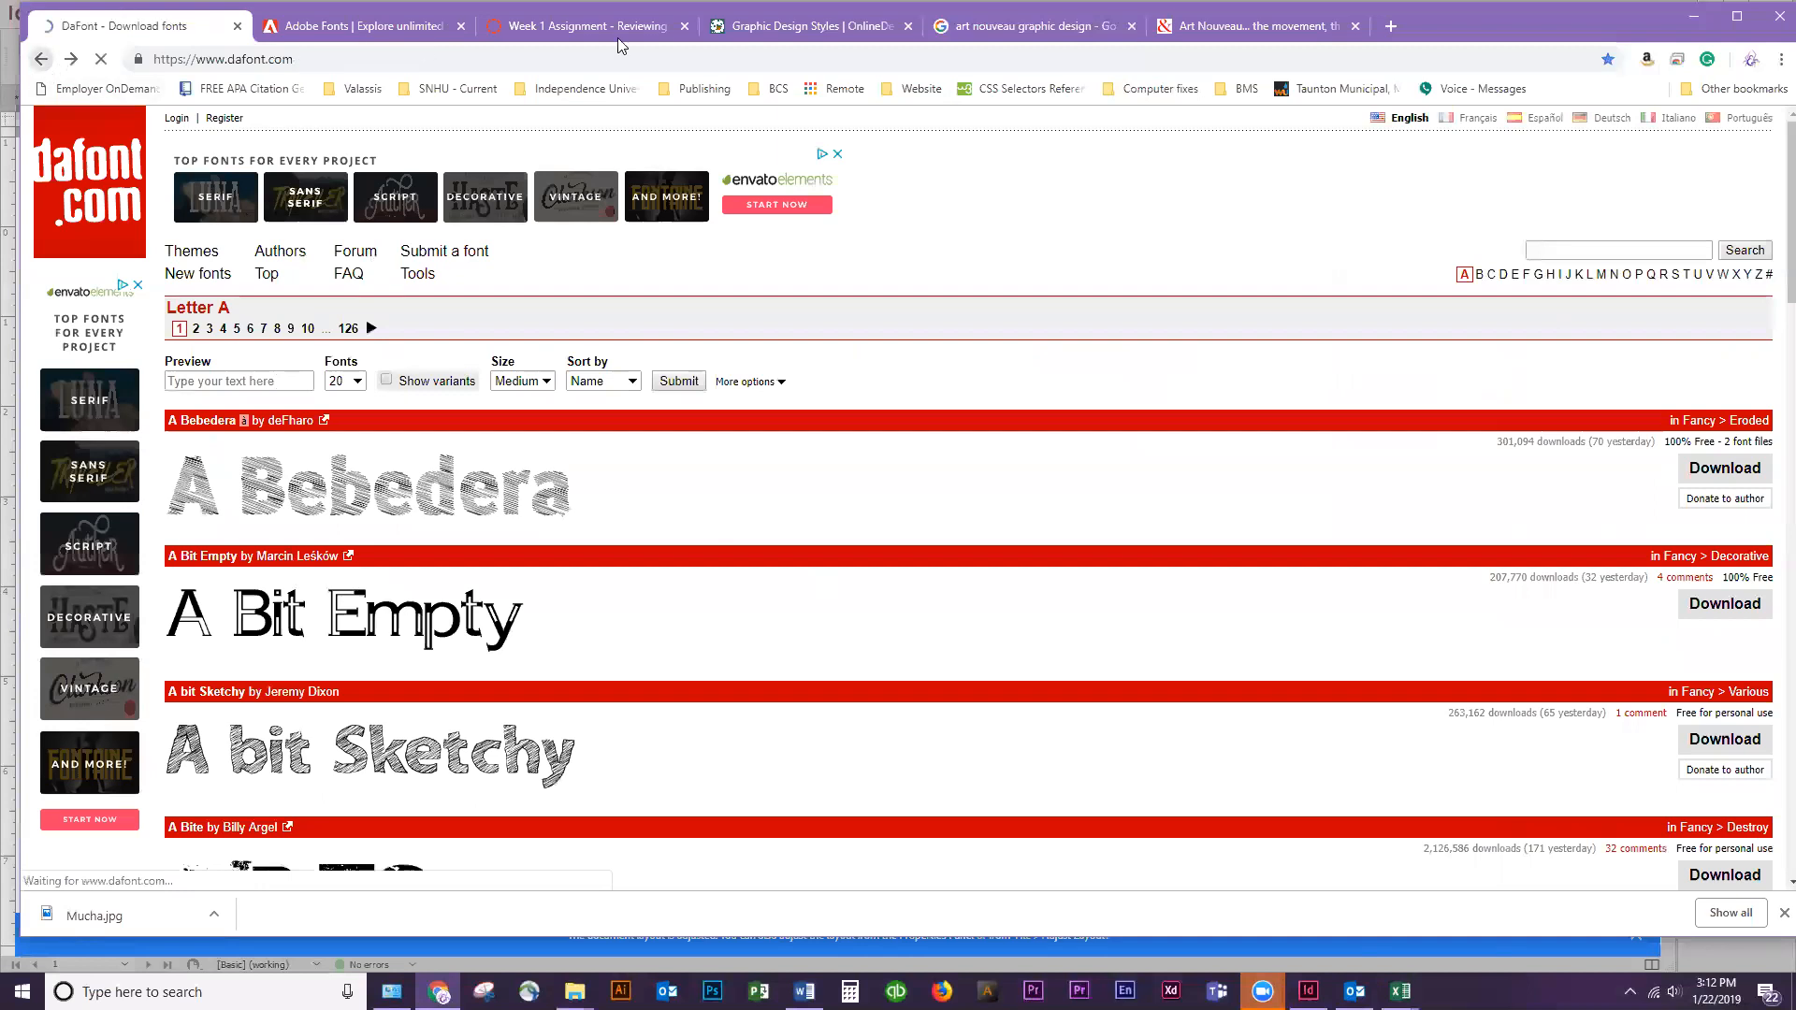
{"action": "left_click", "coordinate": [1253, 26]}
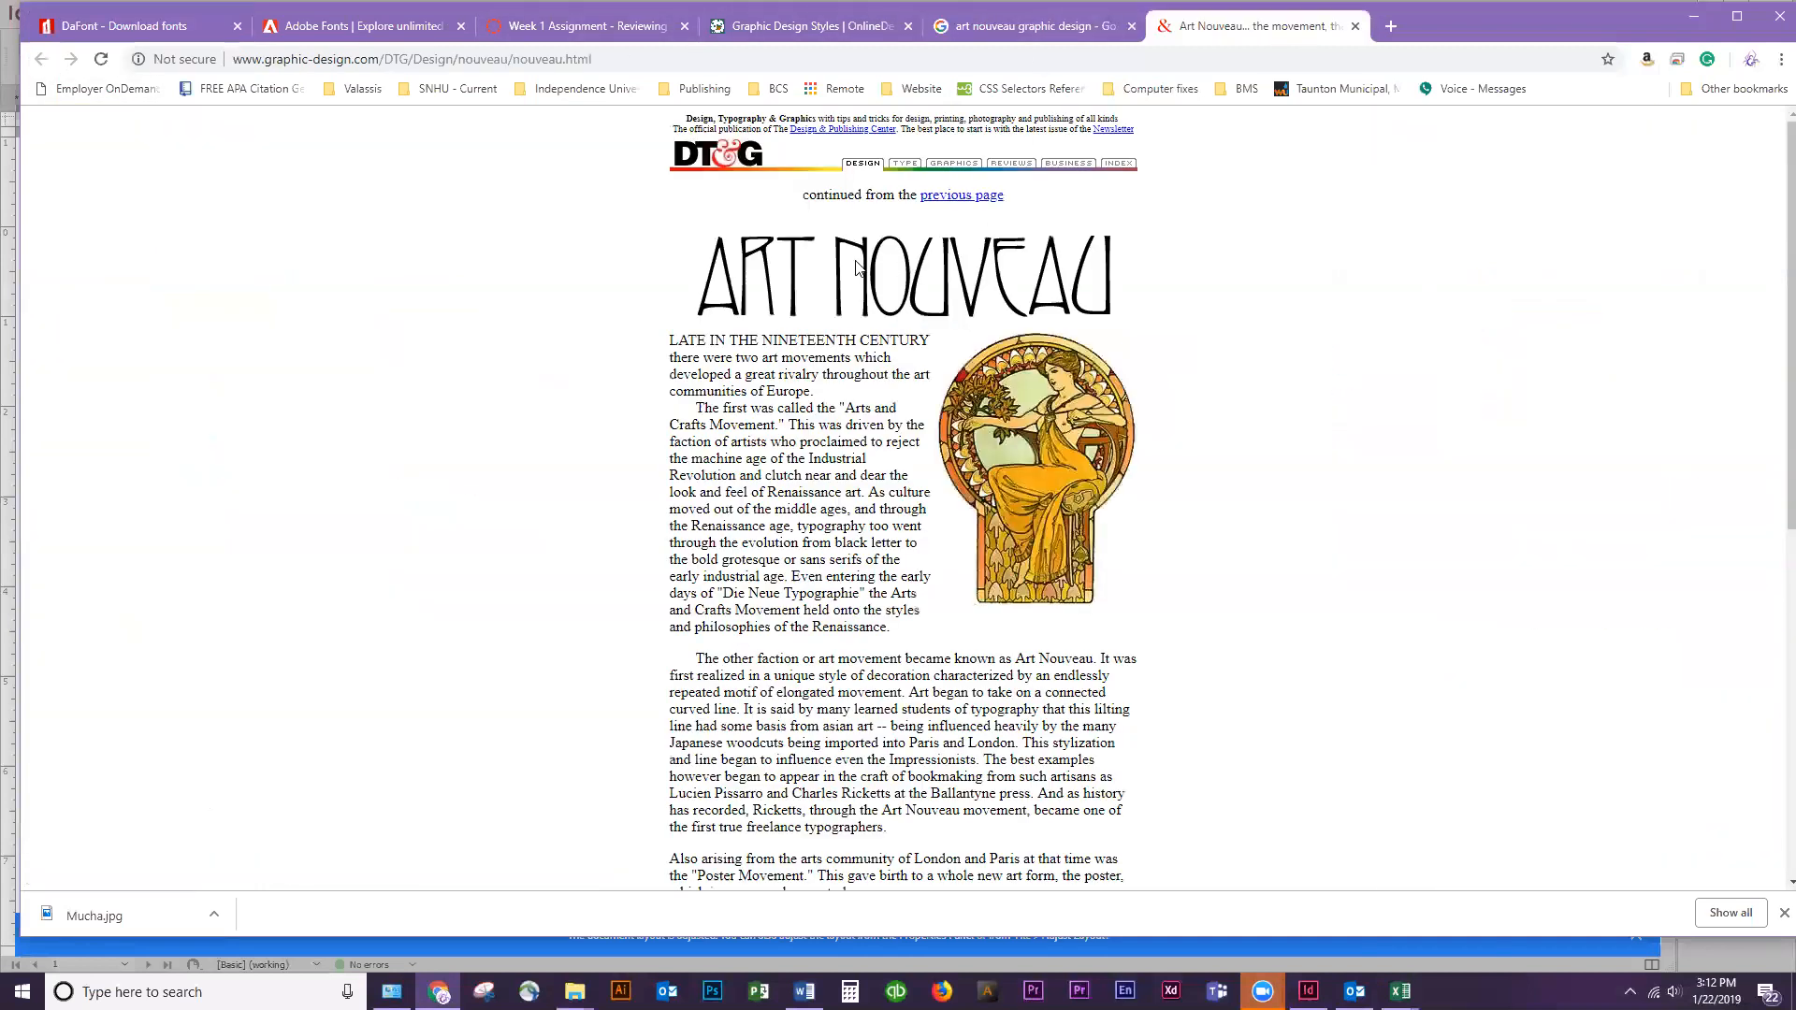
{"action": "scroll", "coordinate": [739, 349], "scroll_direction": "down", "scroll_amount": 3}
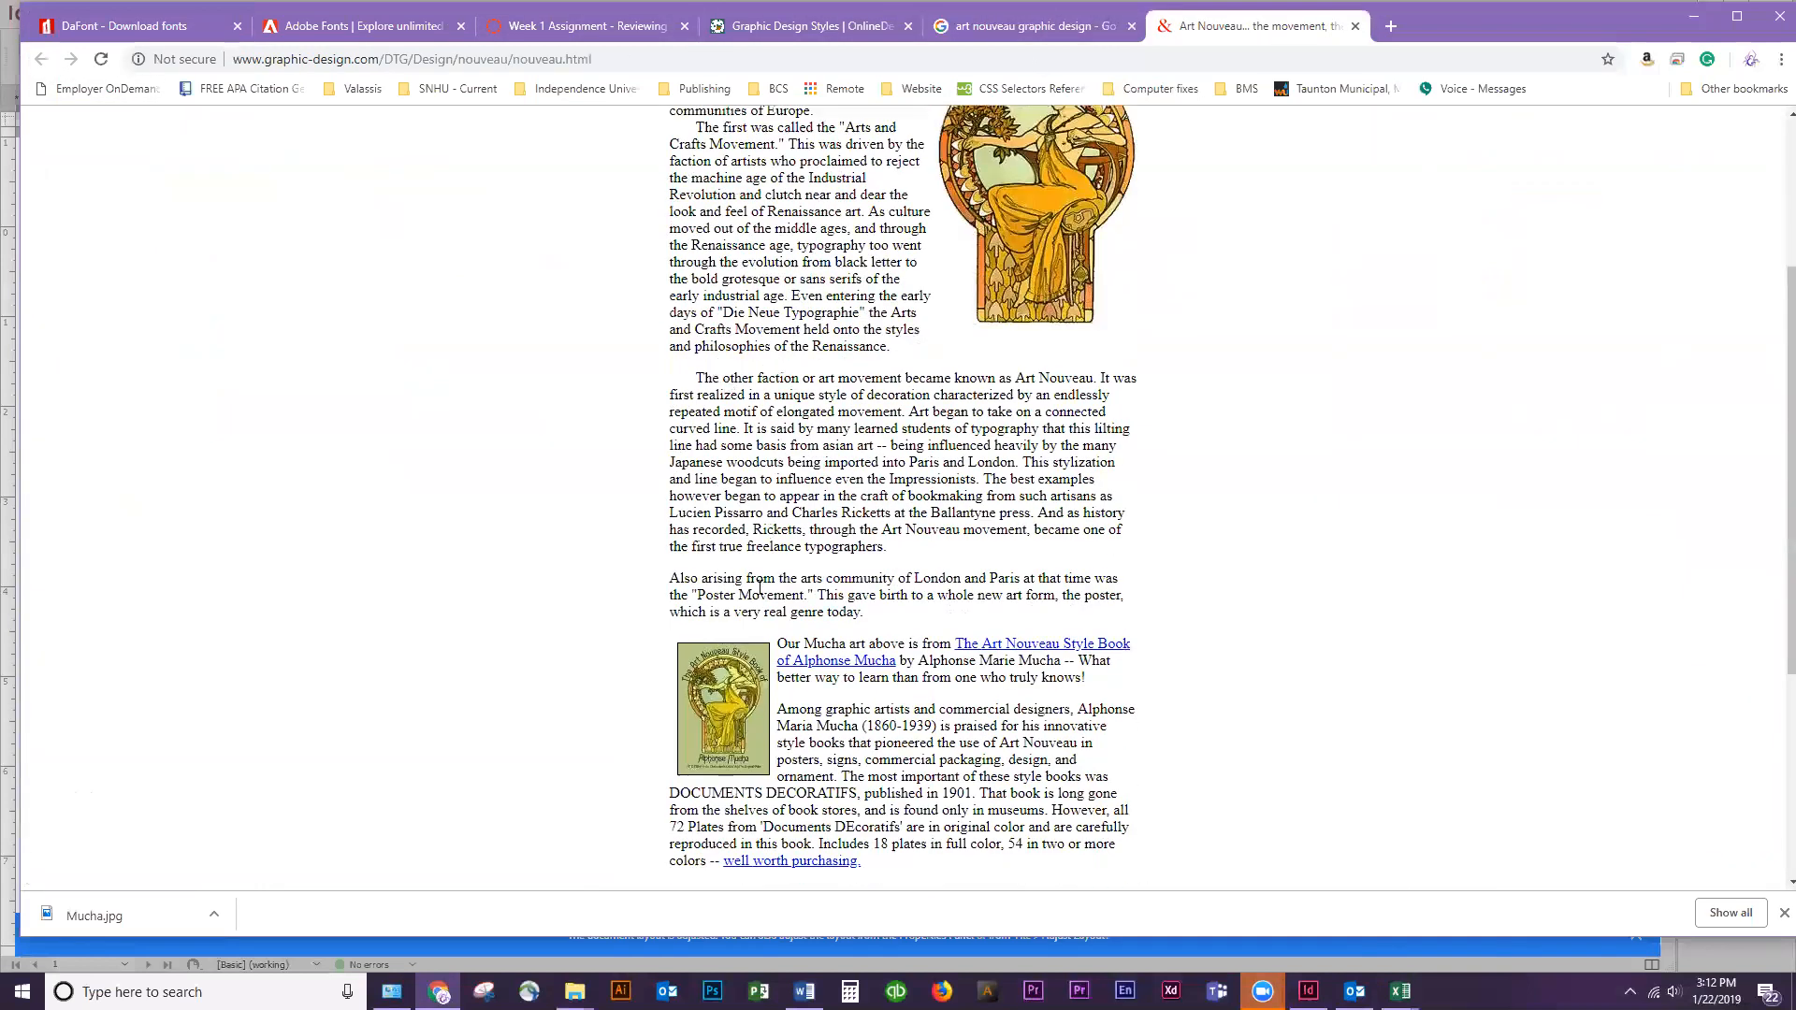
{"action": "scroll", "coordinate": [737, 362], "scroll_direction": "up", "scroll_amount": 3}
{"action": "left_click_drag", "start_coordinate": [704, 408], "coordinate": [782, 426]}
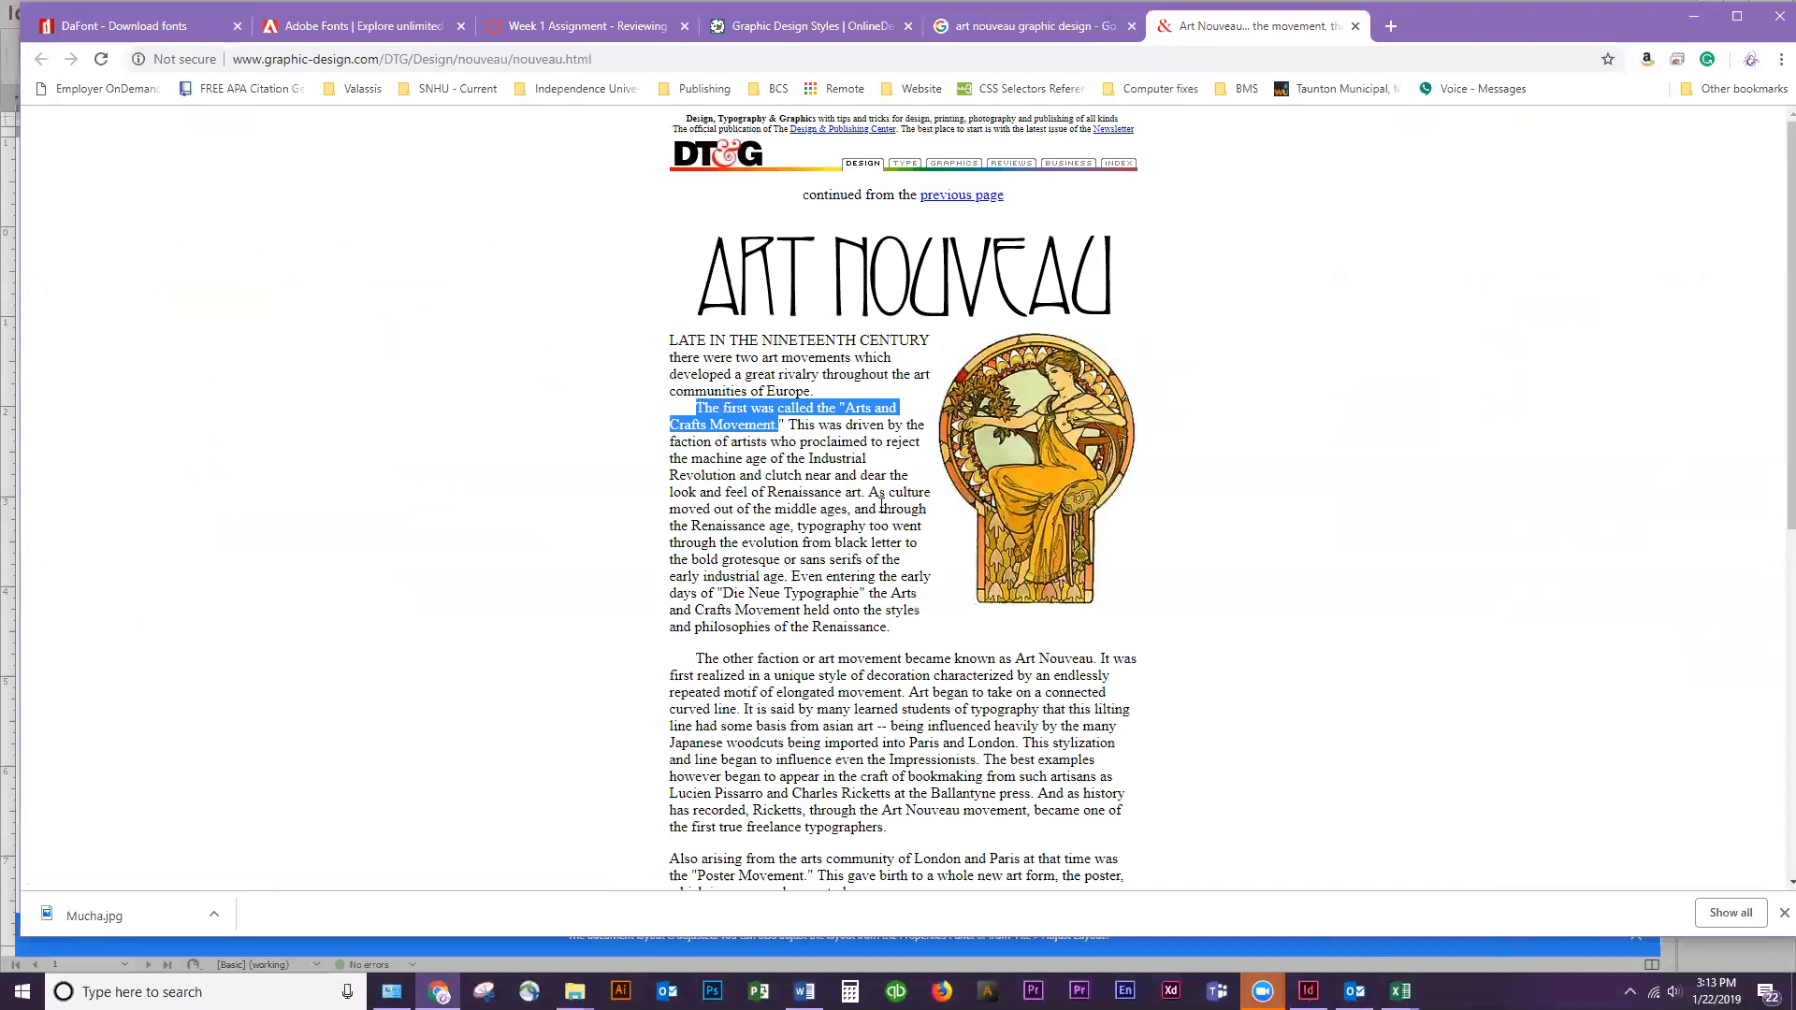
{"action": "scroll", "coordinate": [881, 505], "scroll_direction": "down", "scroll_amount": 1}
{"action": "left_click", "coordinate": [788, 533]}
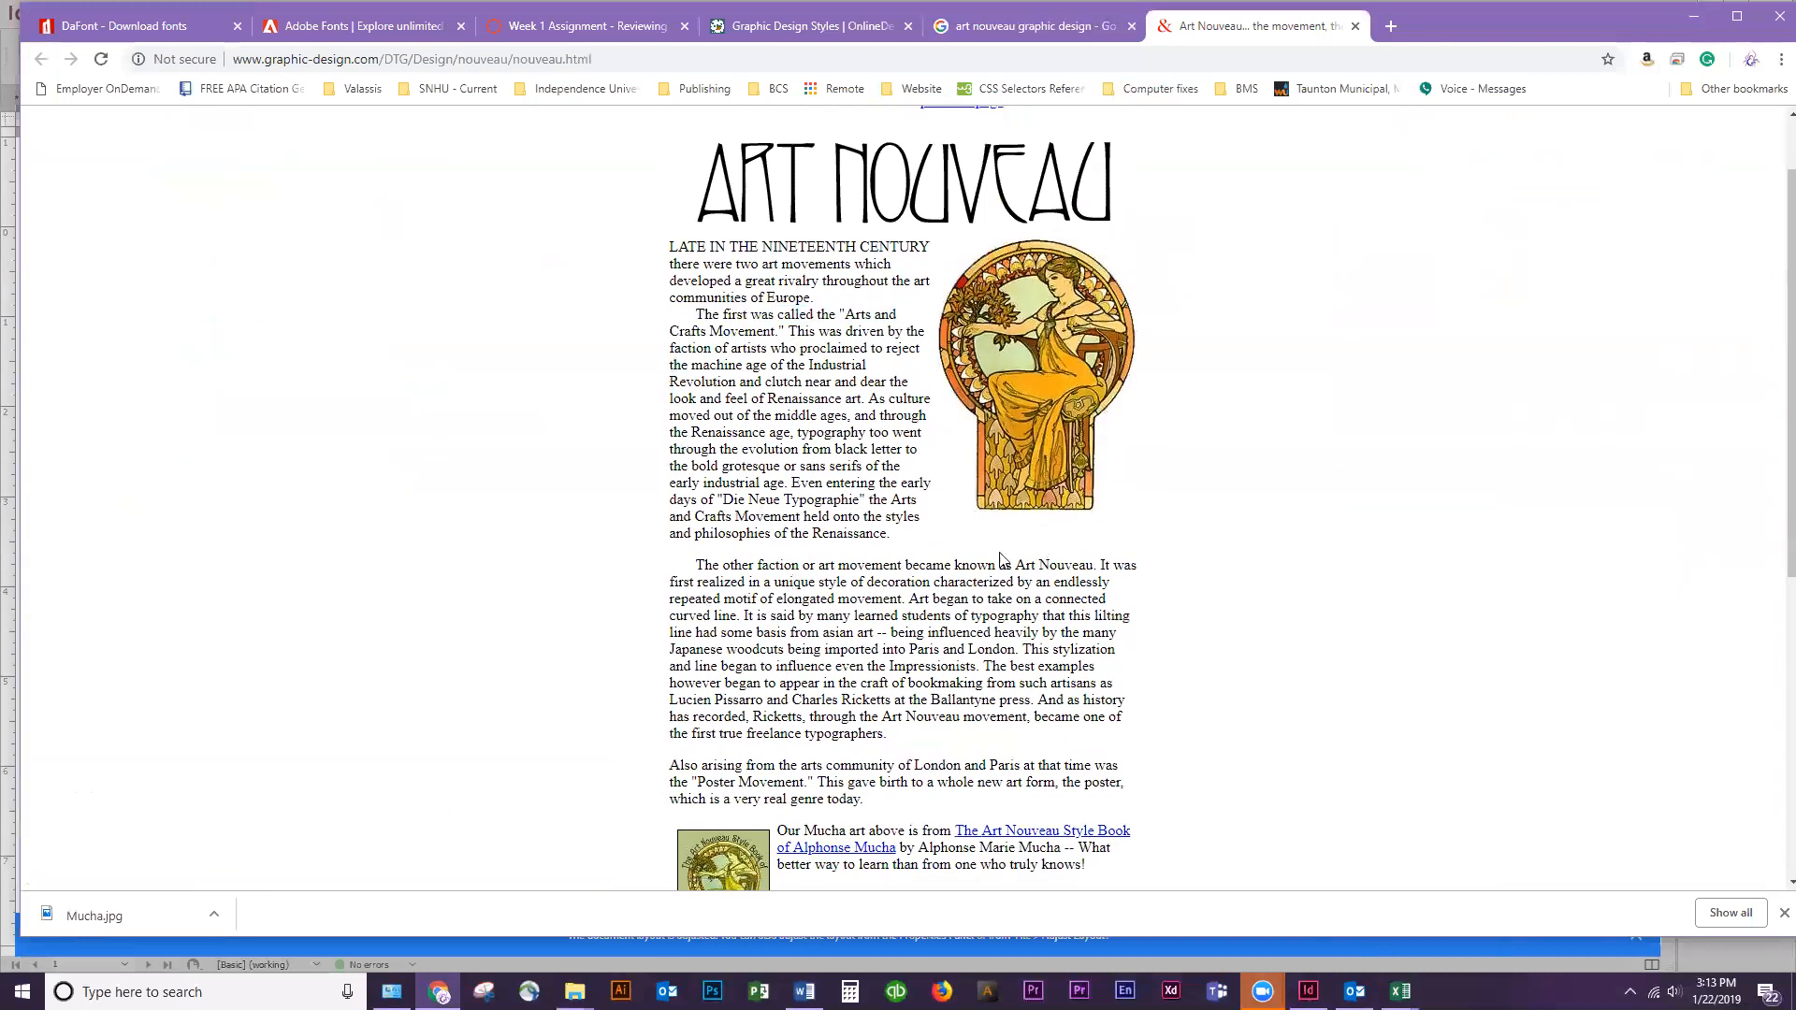
{"action": "scroll", "coordinate": [935, 634], "scroll_direction": "down", "scroll_amount": 5}
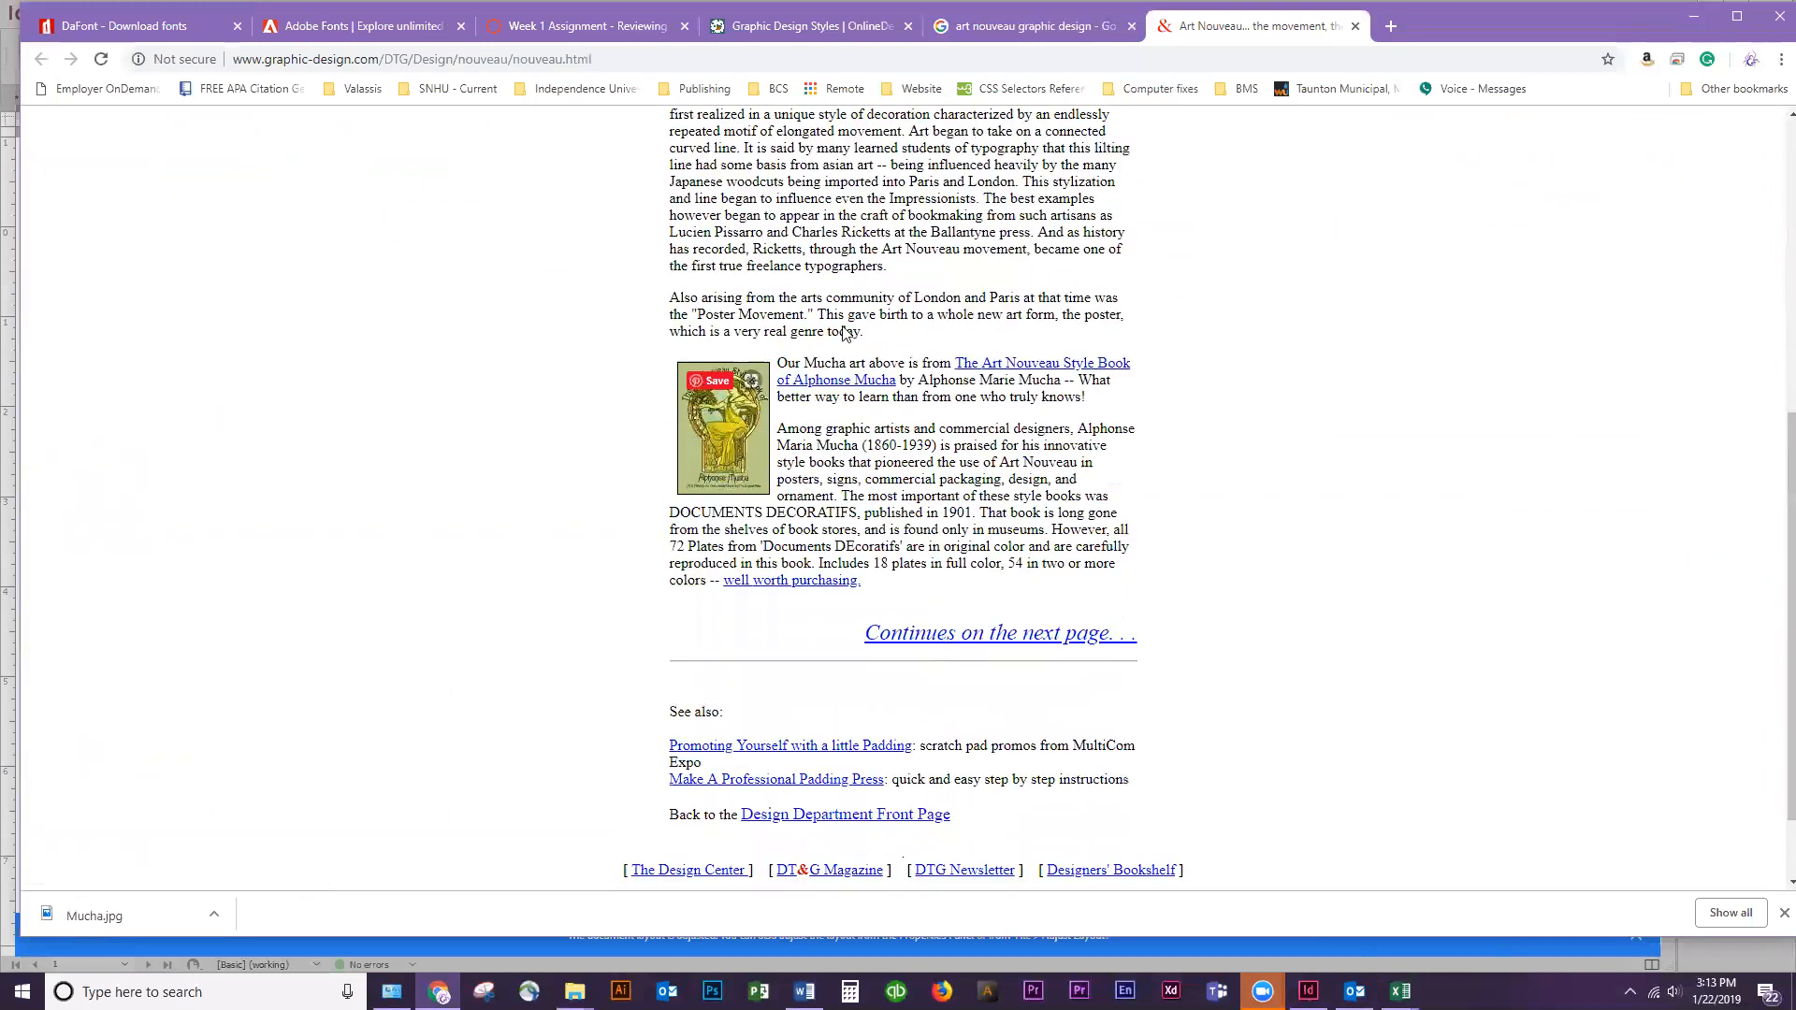
{"action": "scroll", "coordinate": [1474, 437], "scroll_direction": "up", "scroll_amount": 6}
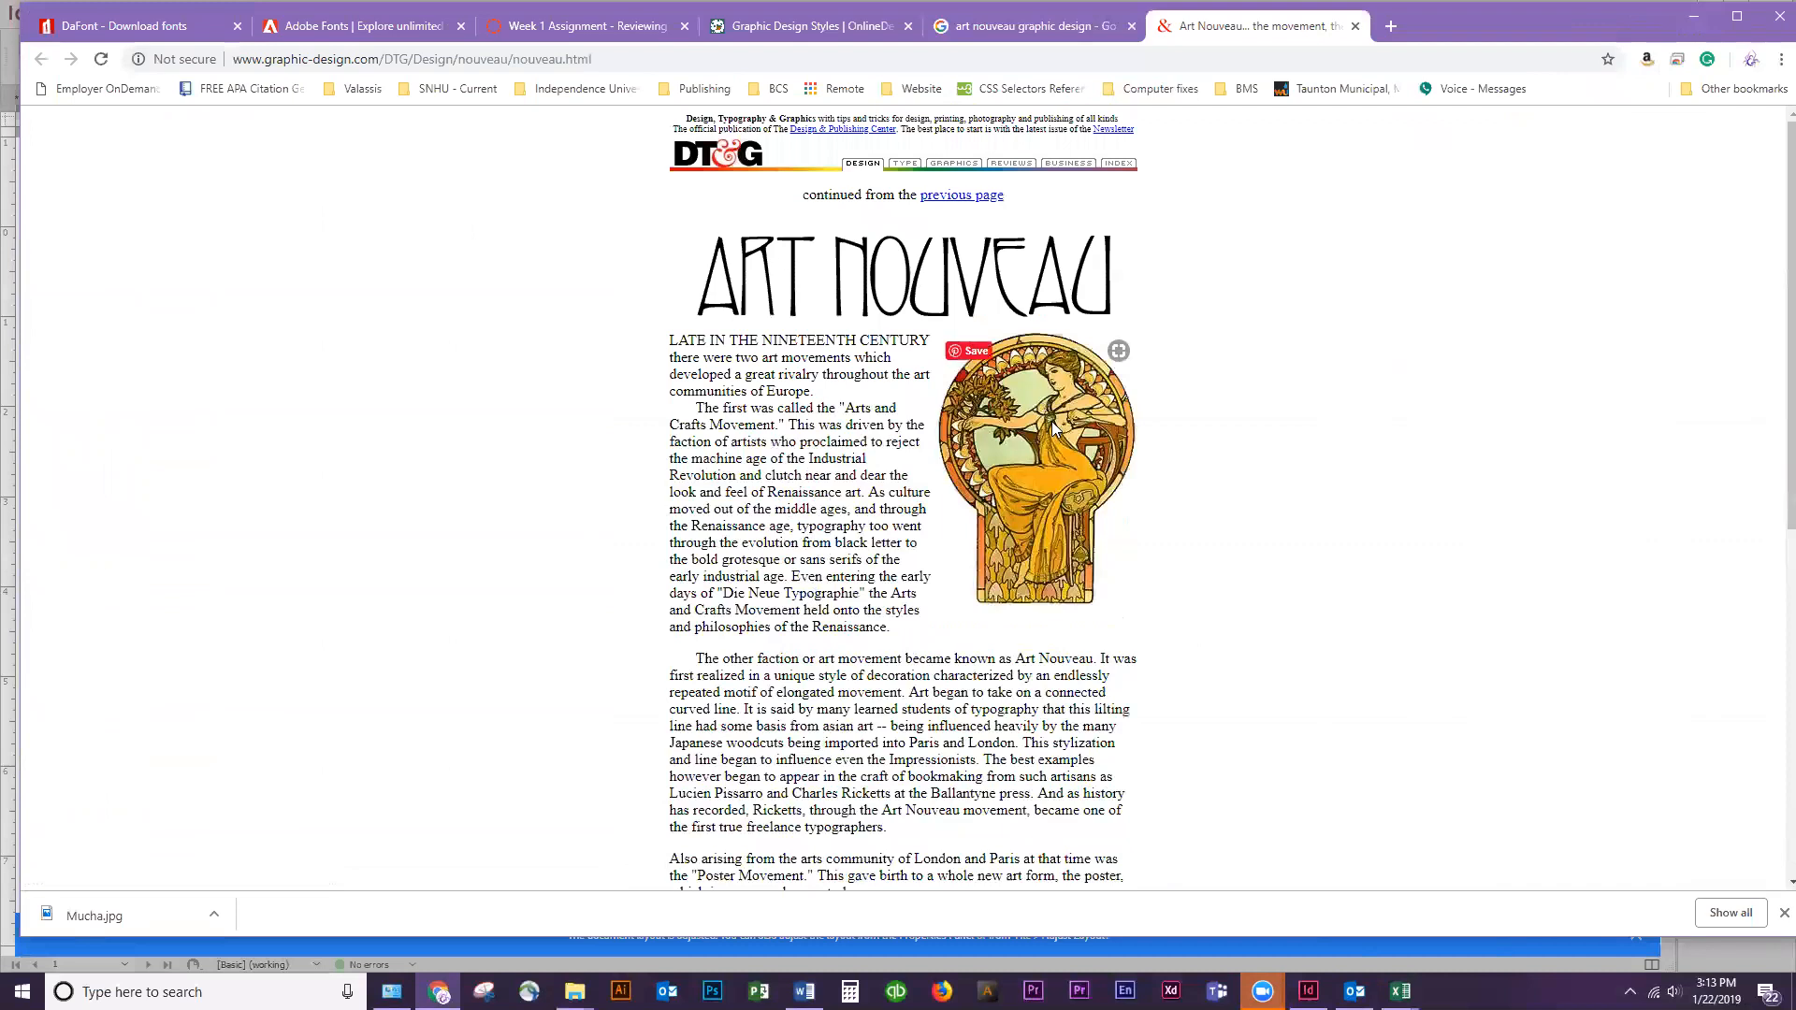
Browse DaFont's Gothic > Modern fonts for lettering that suits the Art Nouveau style
{"action": "left_click", "coordinate": [141, 25]}
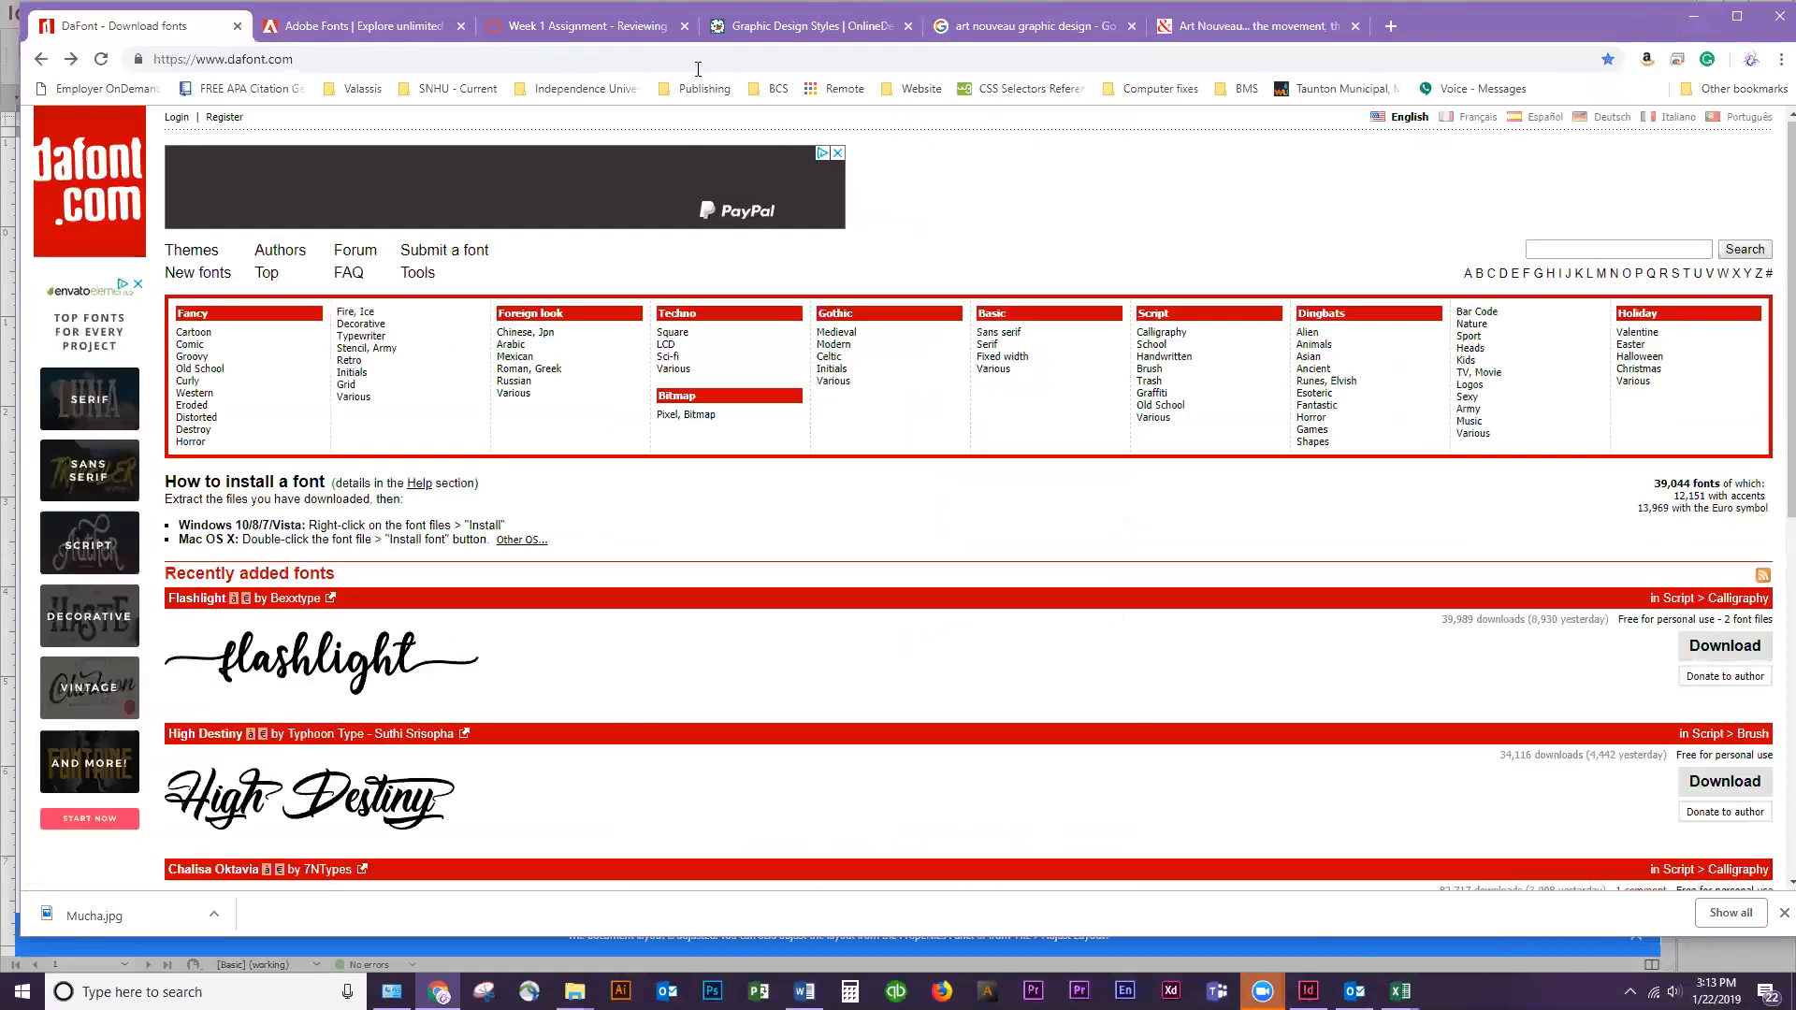
{"action": "left_click", "coordinate": [833, 346]}
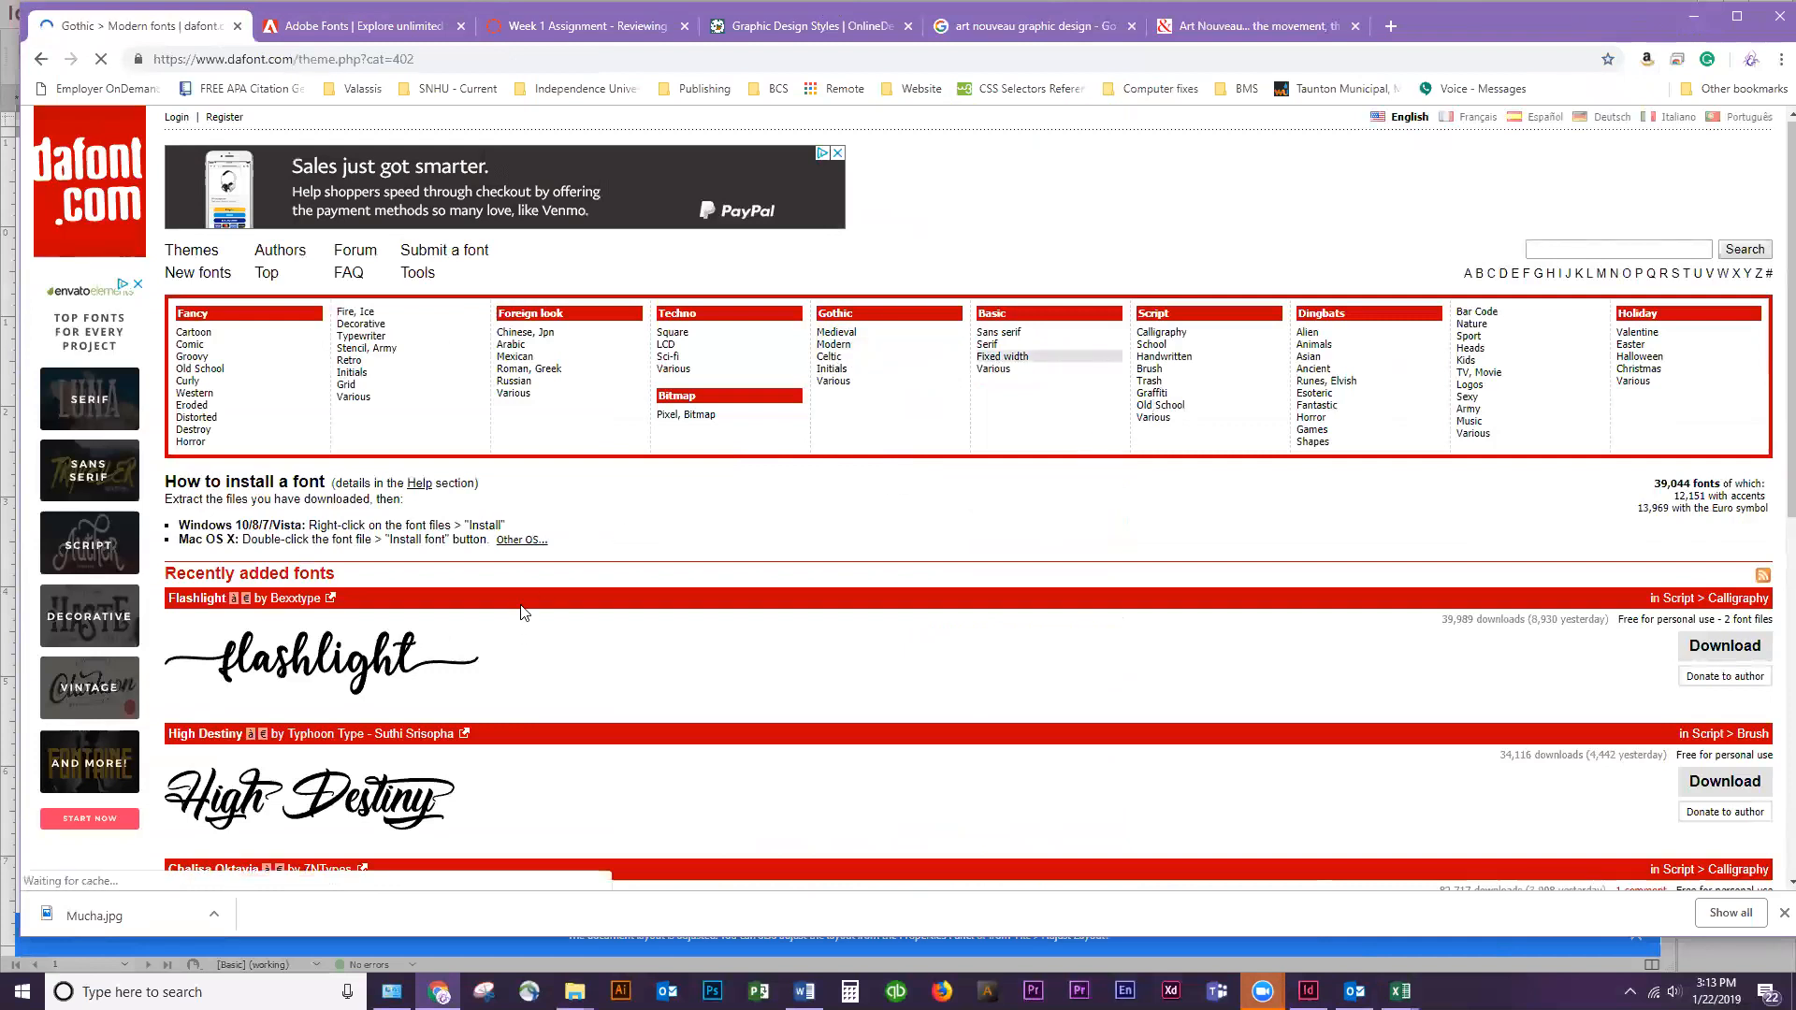
{"action": "scroll", "coordinate": [761, 682], "scroll_direction": "down", "scroll_amount": 5}
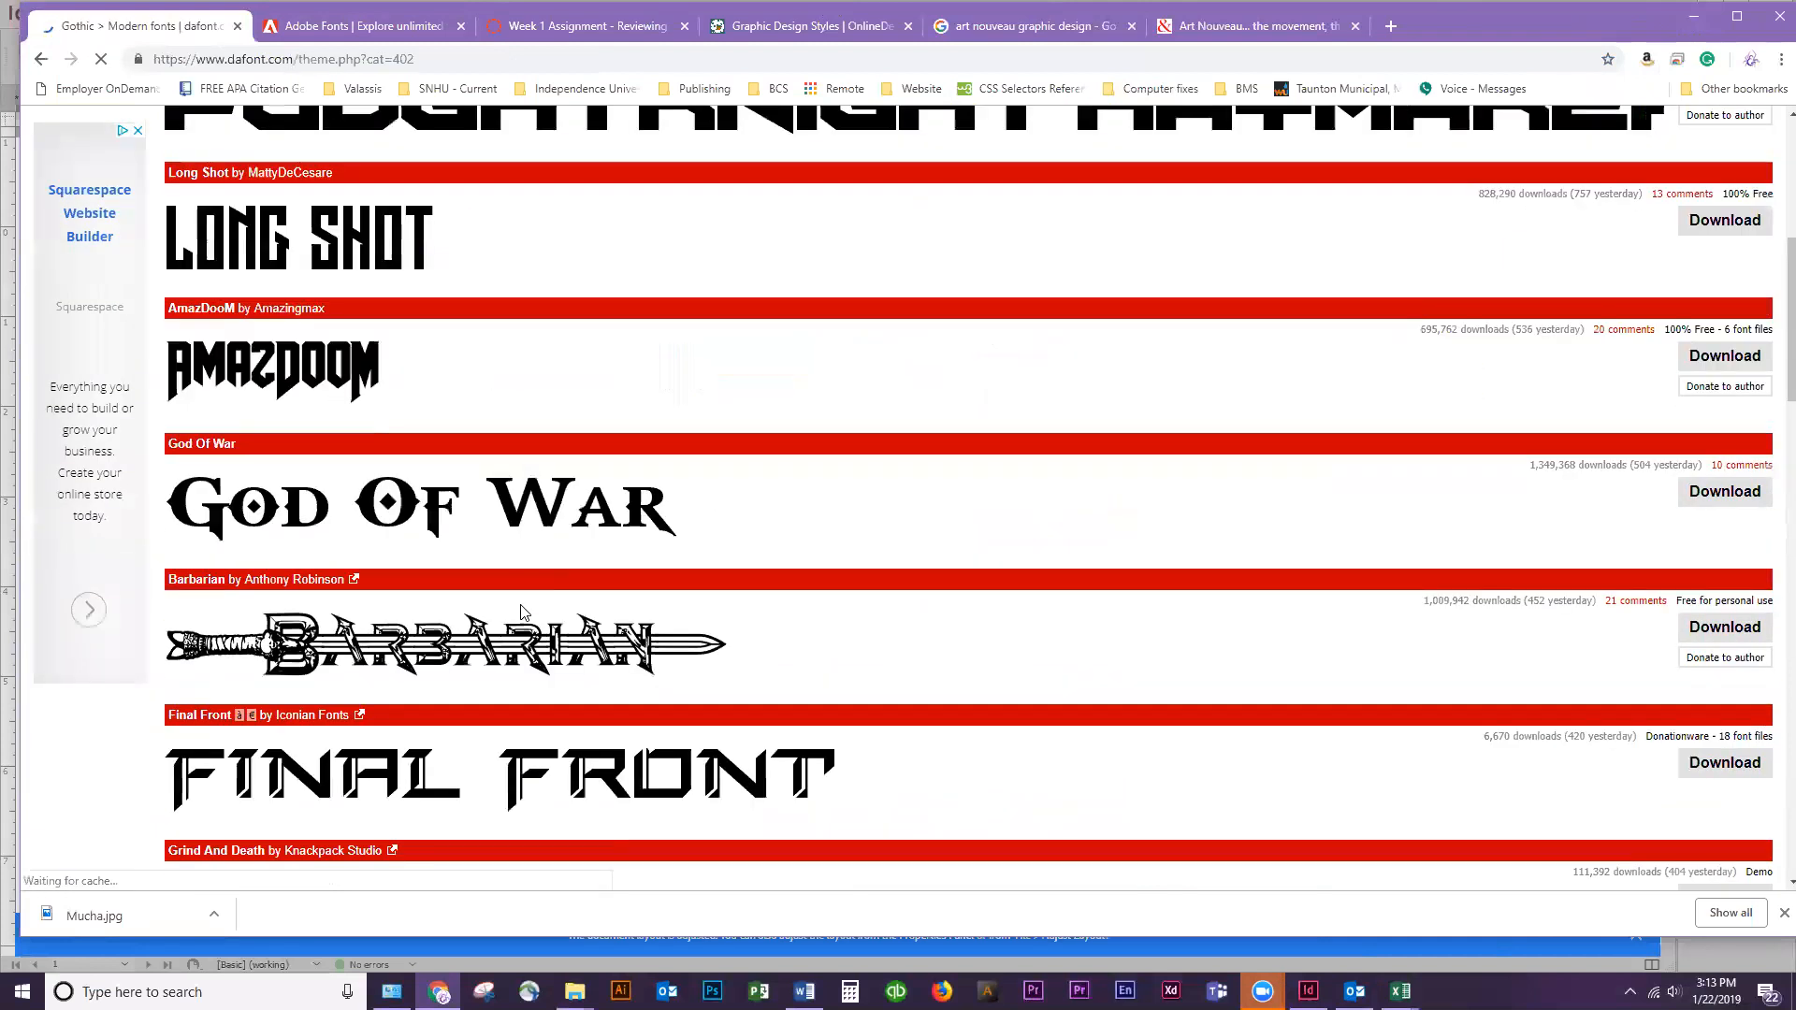
{"action": "scroll", "coordinate": [767, 692], "scroll_direction": "down", "scroll_amount": 6}
{"action": "scroll", "coordinate": [771, 707], "scroll_direction": "down", "scroll_amount": 10}
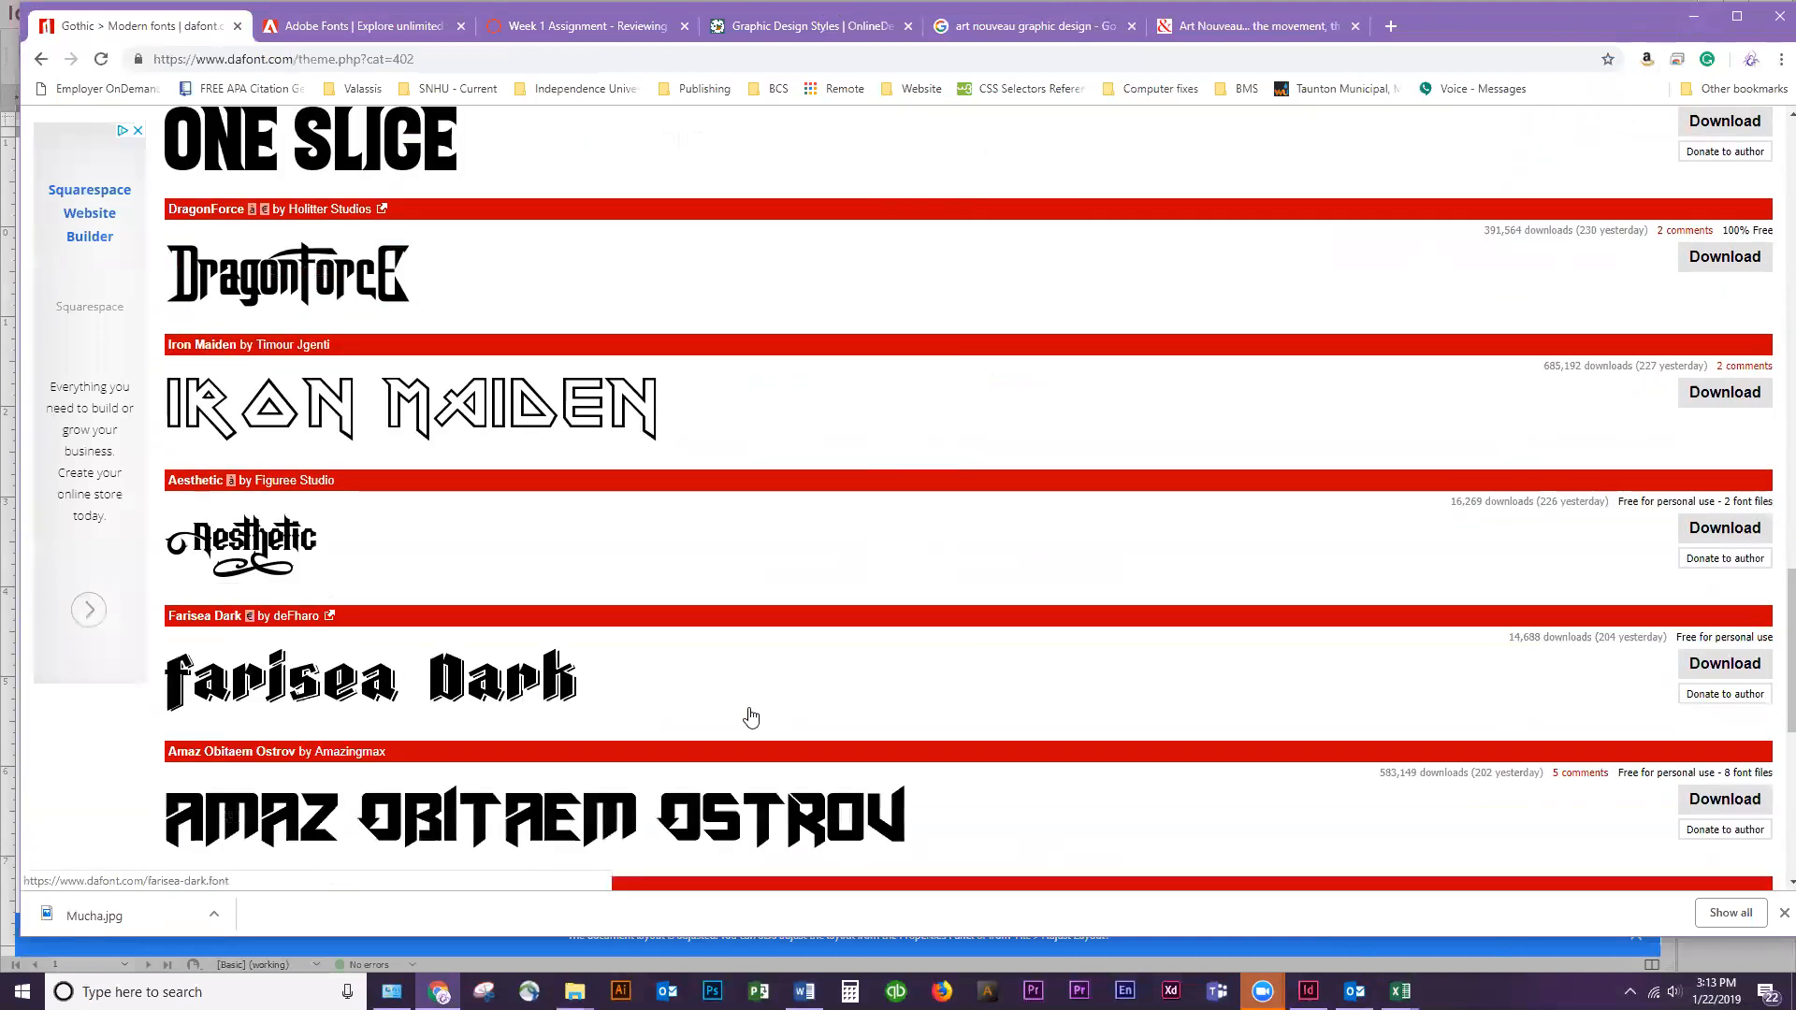
{"action": "scroll", "coordinate": [750, 718], "scroll_direction": "up", "scroll_amount": 20}
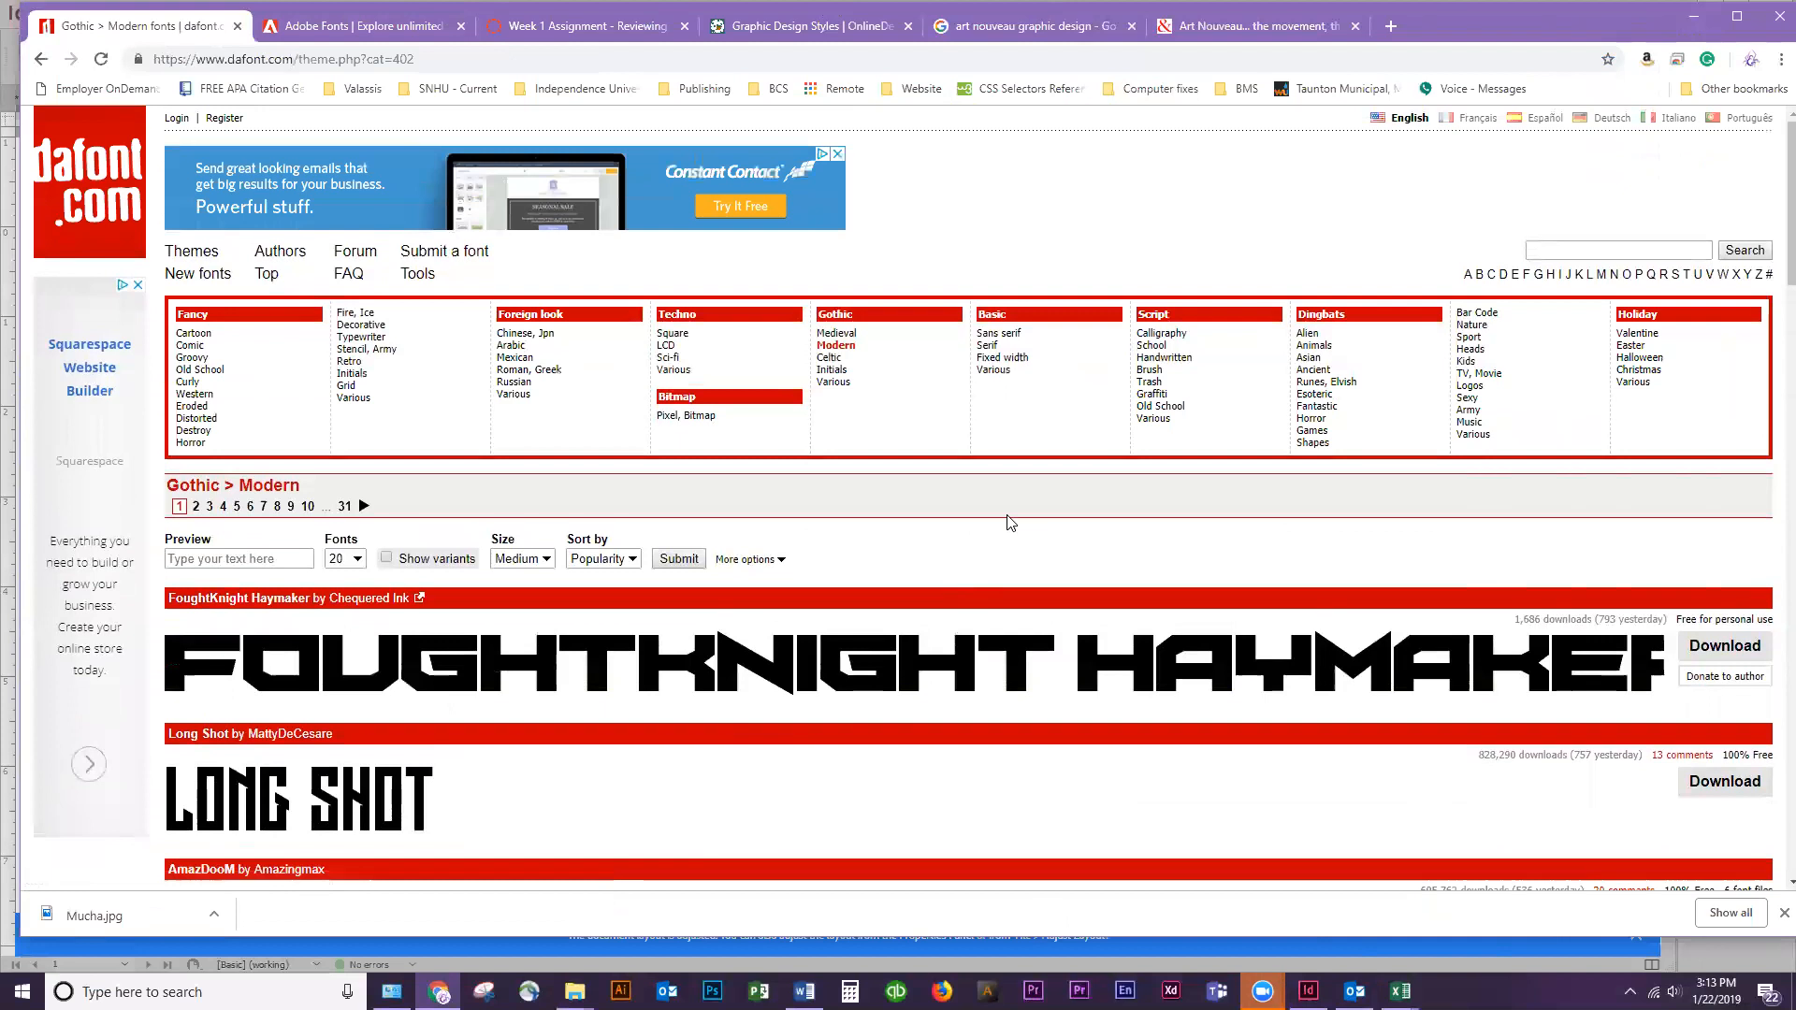
Look through DaFont's Gothic > Medieval fonts for a typeface matching the era
{"action": "left_click", "coordinate": [837, 334]}
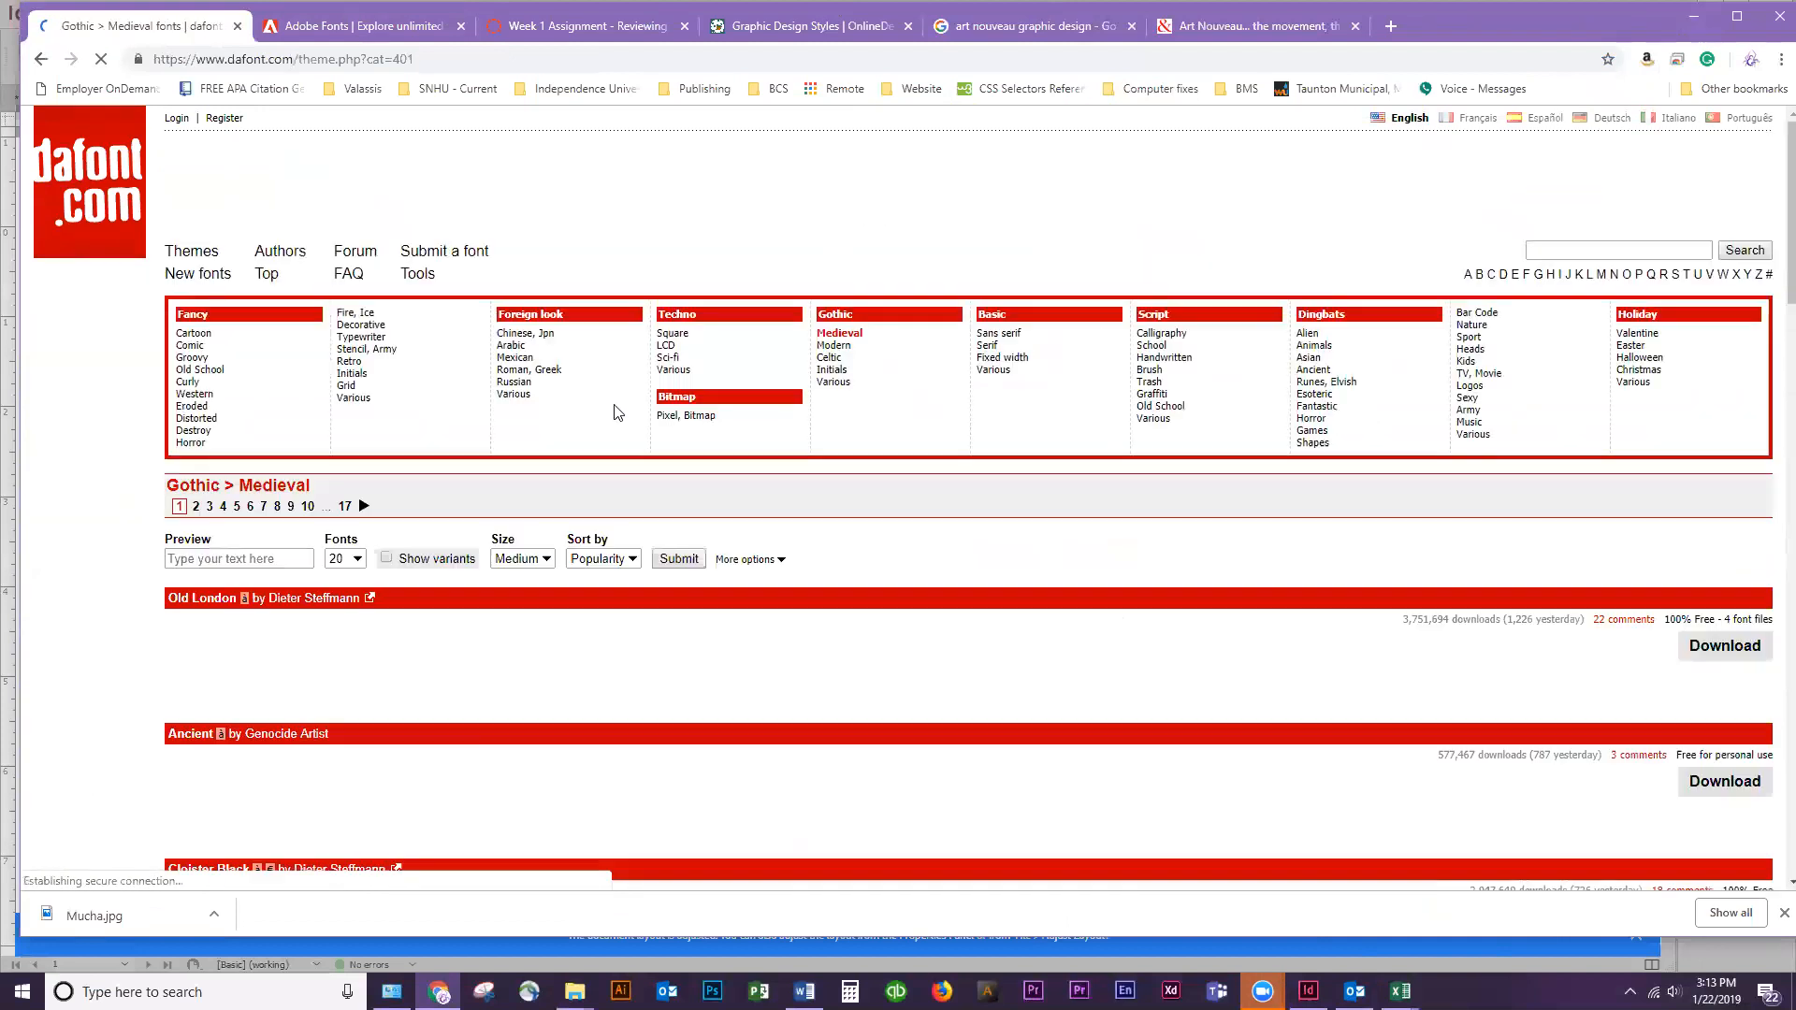
{"action": "scroll", "coordinate": [642, 603], "scroll_direction": "down", "scroll_amount": 20}
{"action": "scroll", "coordinate": [645, 615], "scroll_direction": "down", "scroll_amount": 7}
{"action": "scroll", "coordinate": [646, 622], "scroll_direction": "up", "scroll_amount": 20}
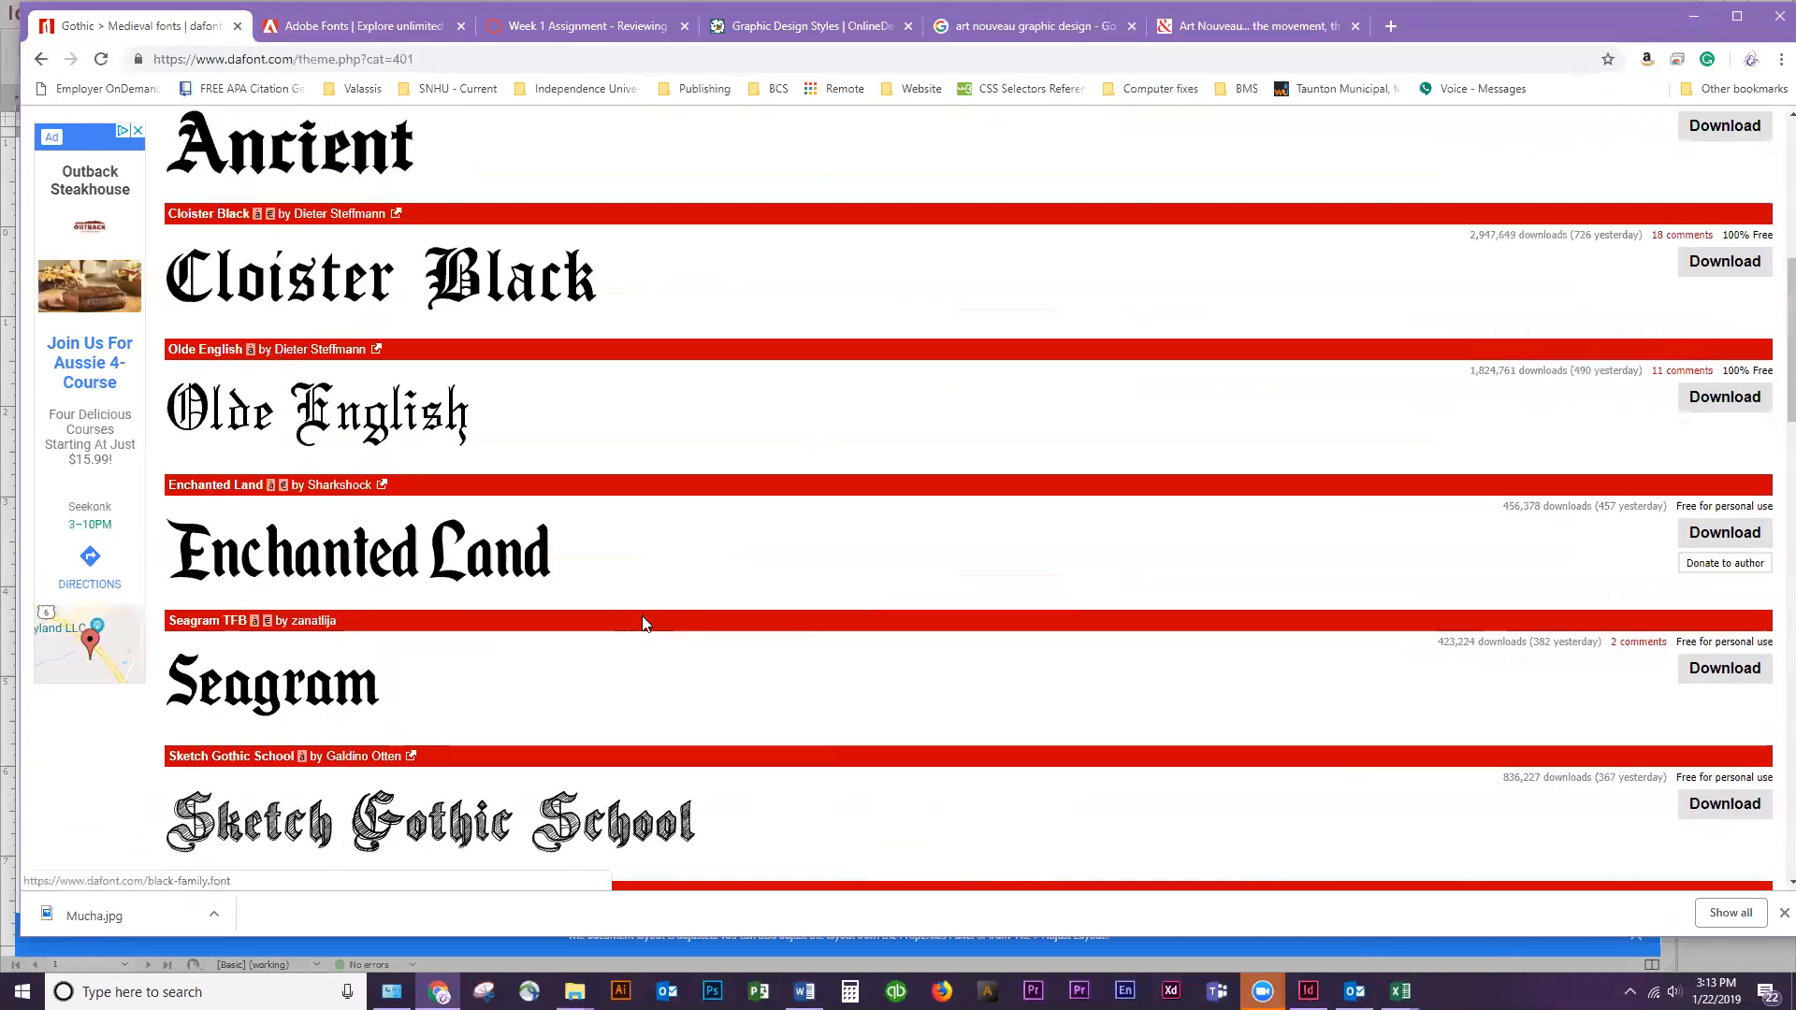
{"action": "scroll", "coordinate": [646, 618], "scroll_direction": "up", "scroll_amount": 7}
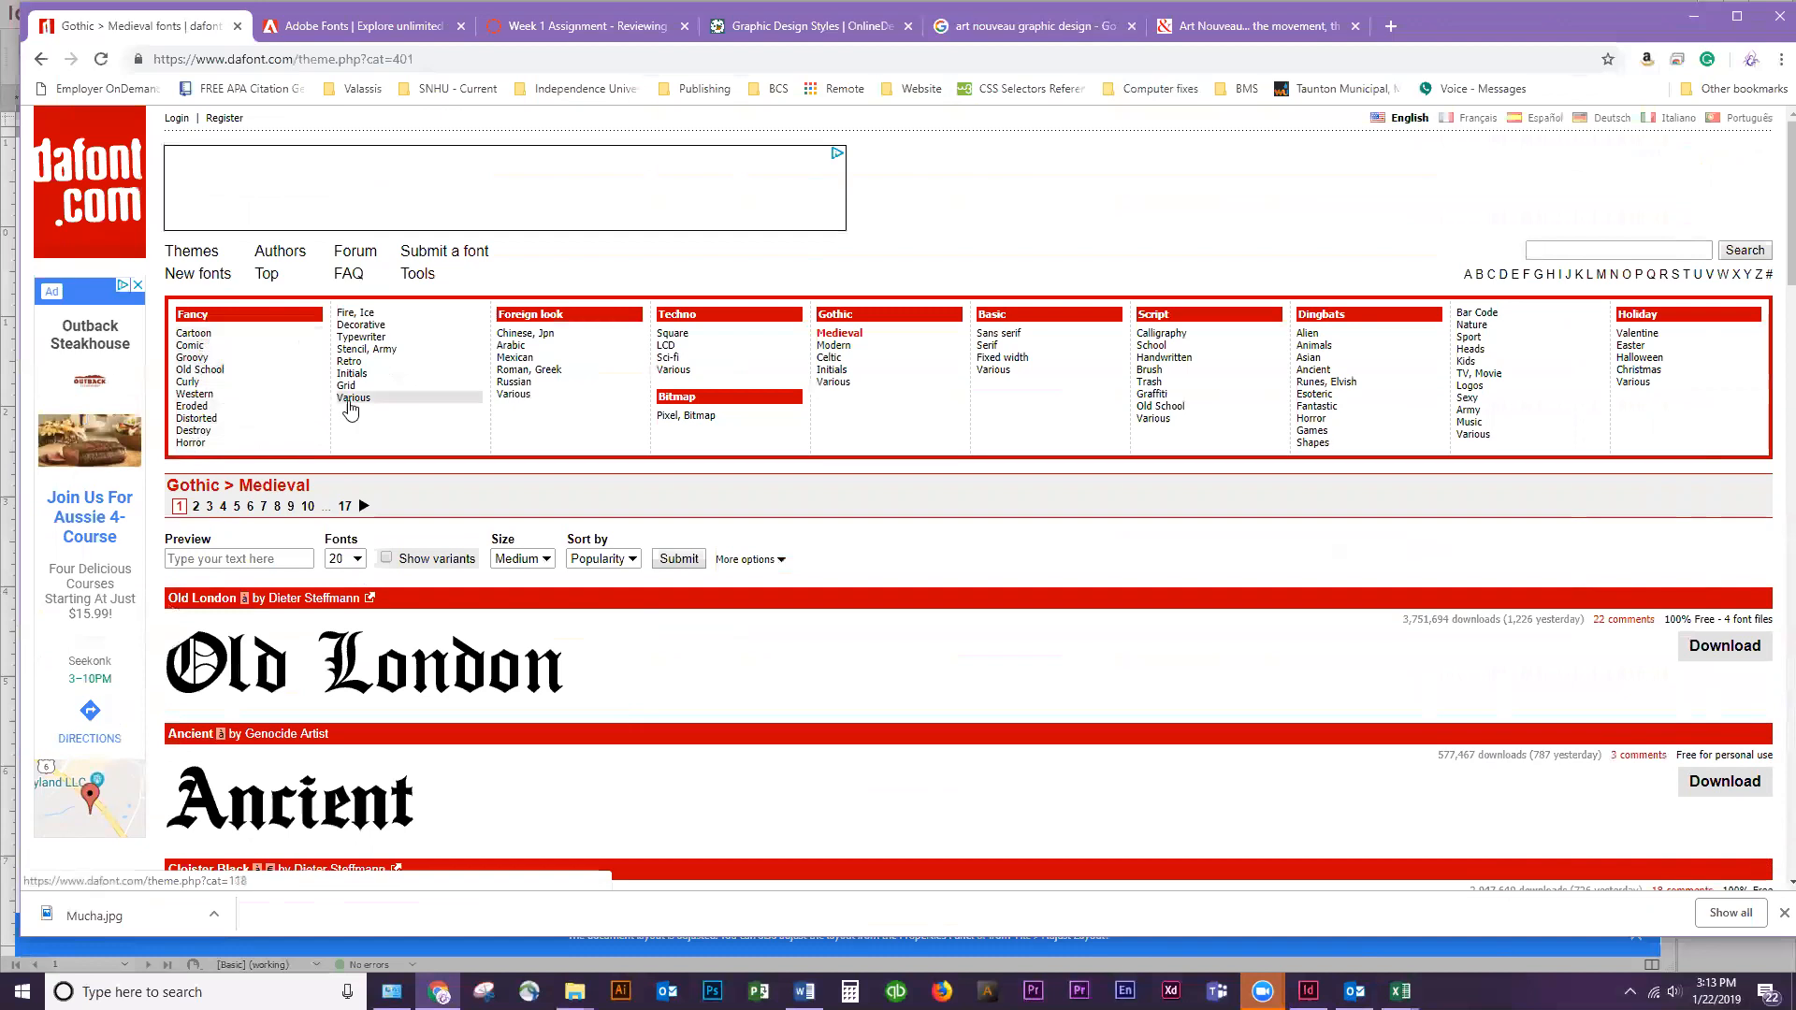
Examine DaFont's Fancy > Initials fonts for decorative lettering suited to the flashcard
{"action": "left_click", "coordinate": [360, 375]}
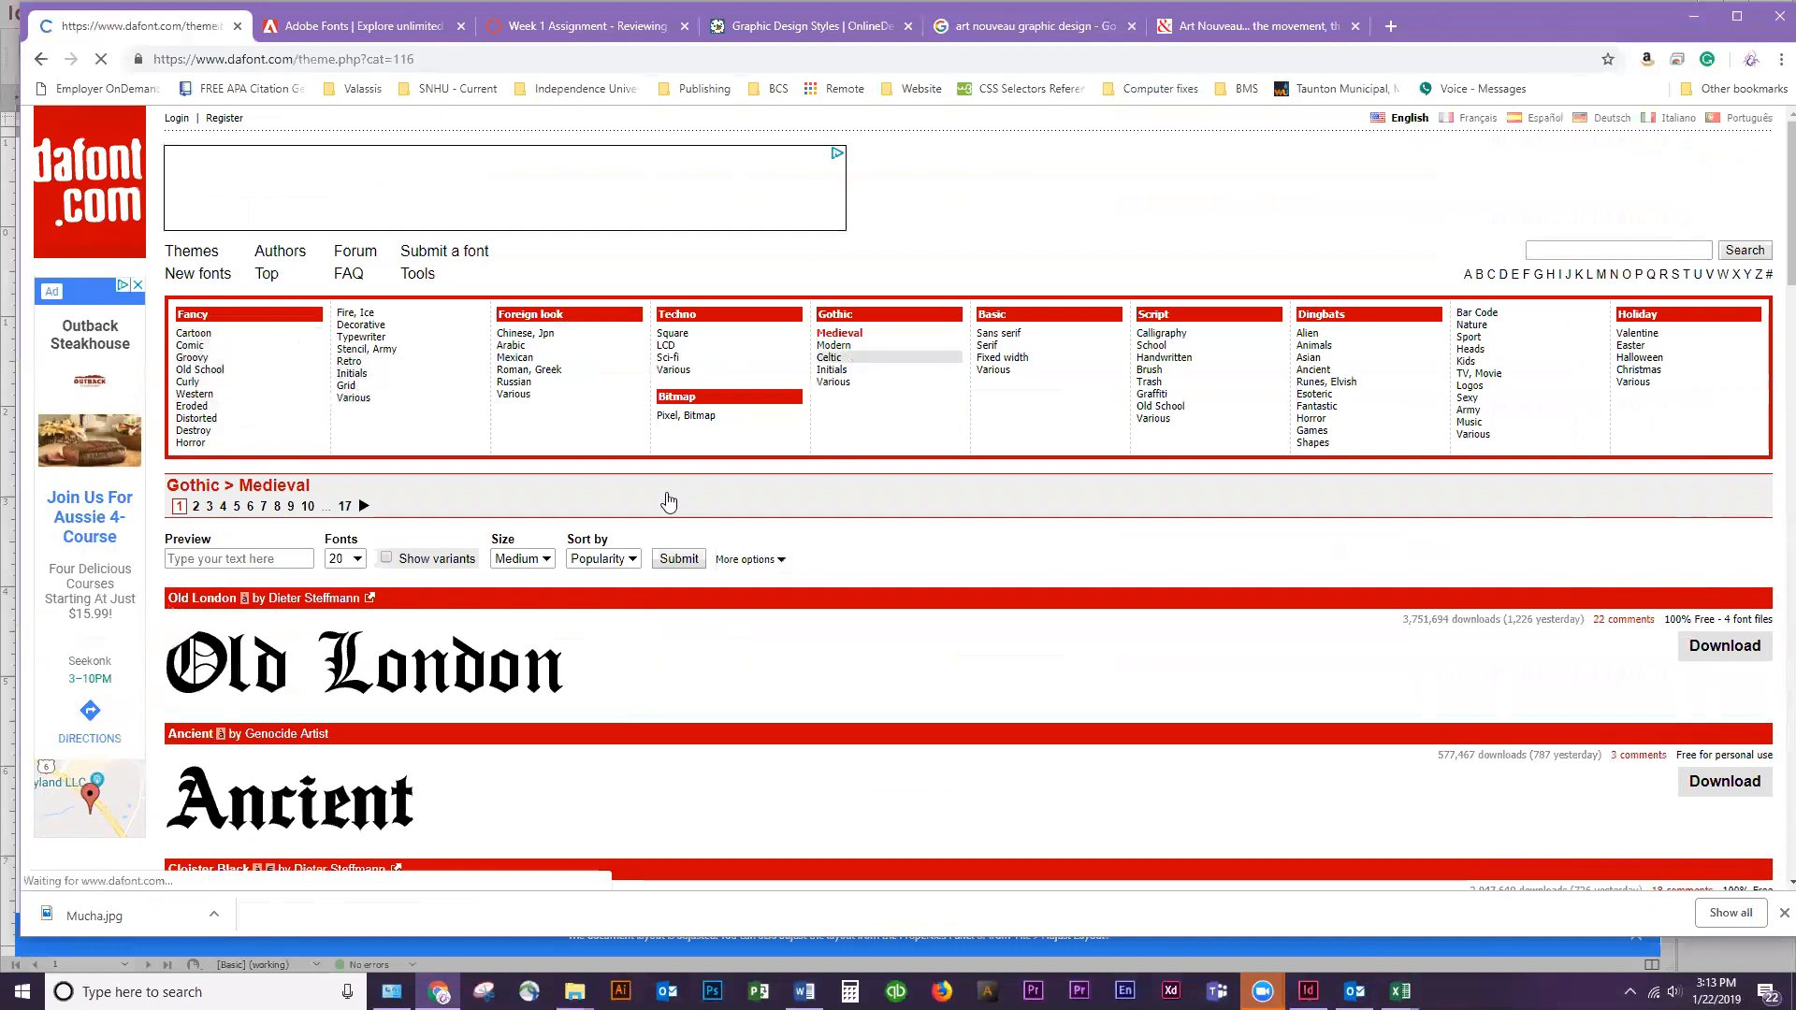
{"action": "scroll", "coordinate": [645, 600], "scroll_direction": "down", "scroll_amount": 5}
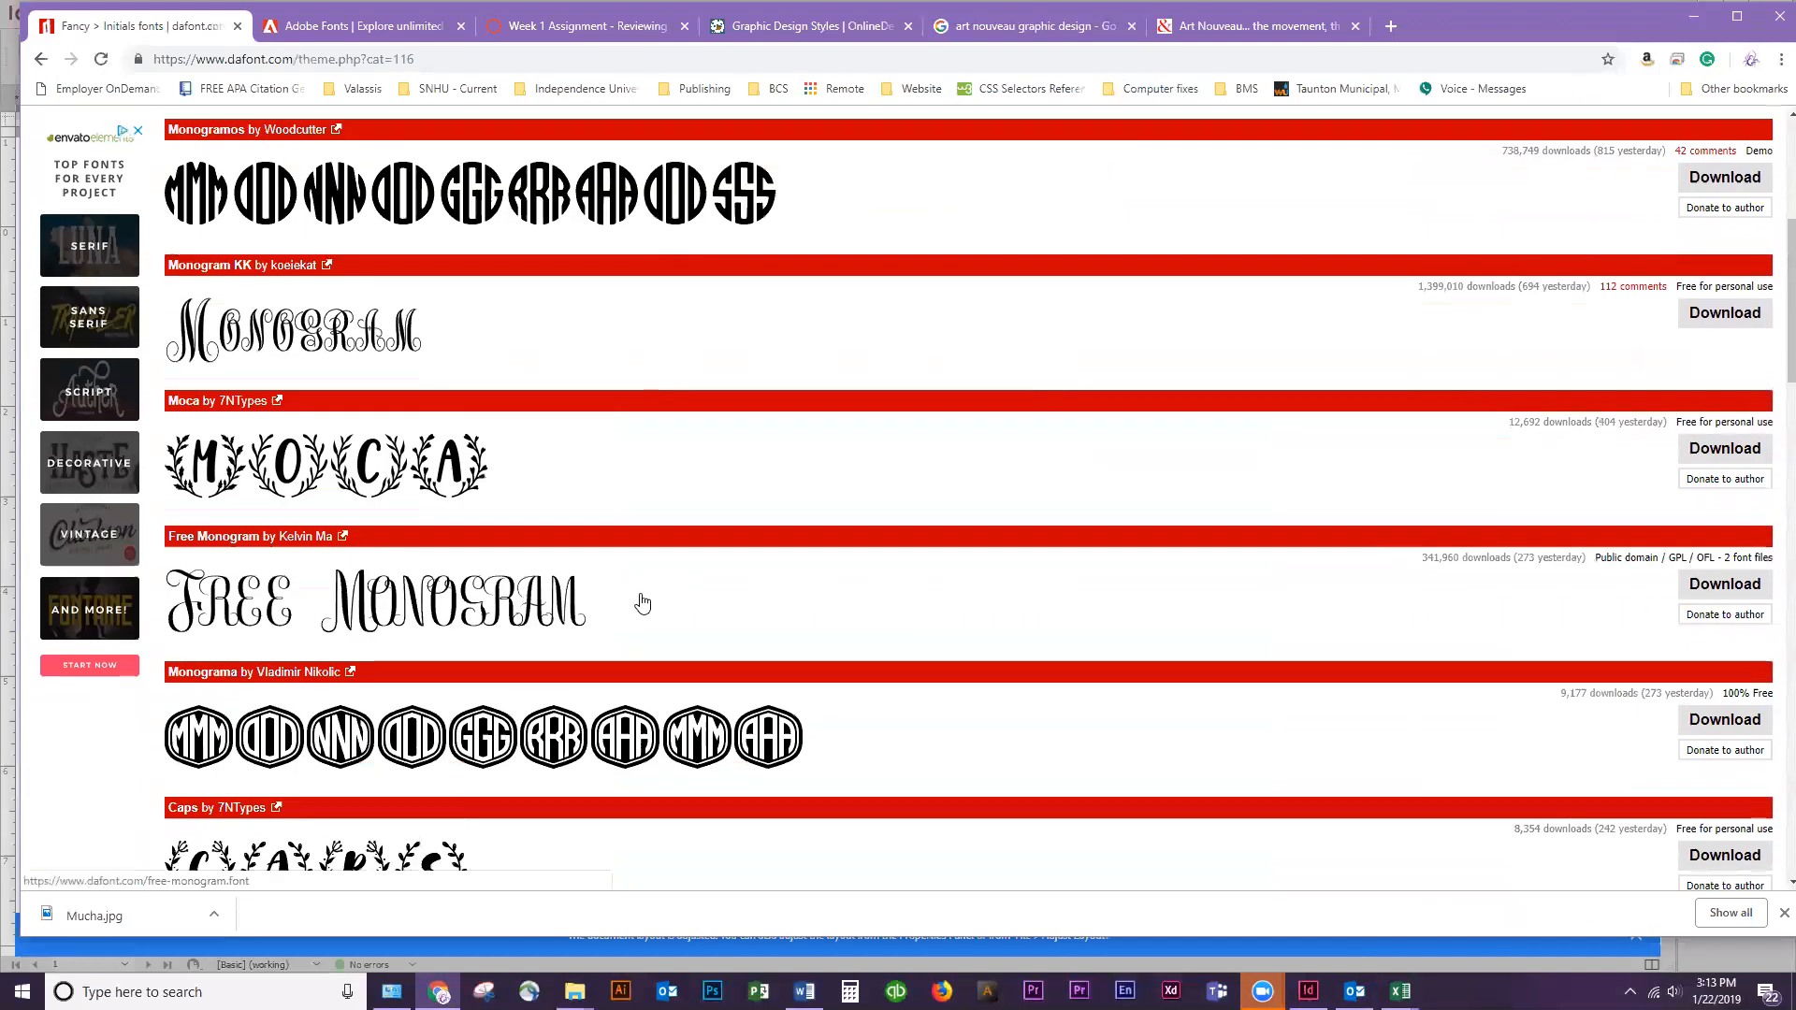
{"action": "scroll", "coordinate": [654, 595], "scroll_direction": "down", "scroll_amount": 6}
{"action": "scroll", "coordinate": [891, 720], "scroll_direction": "down", "scroll_amount": 6}
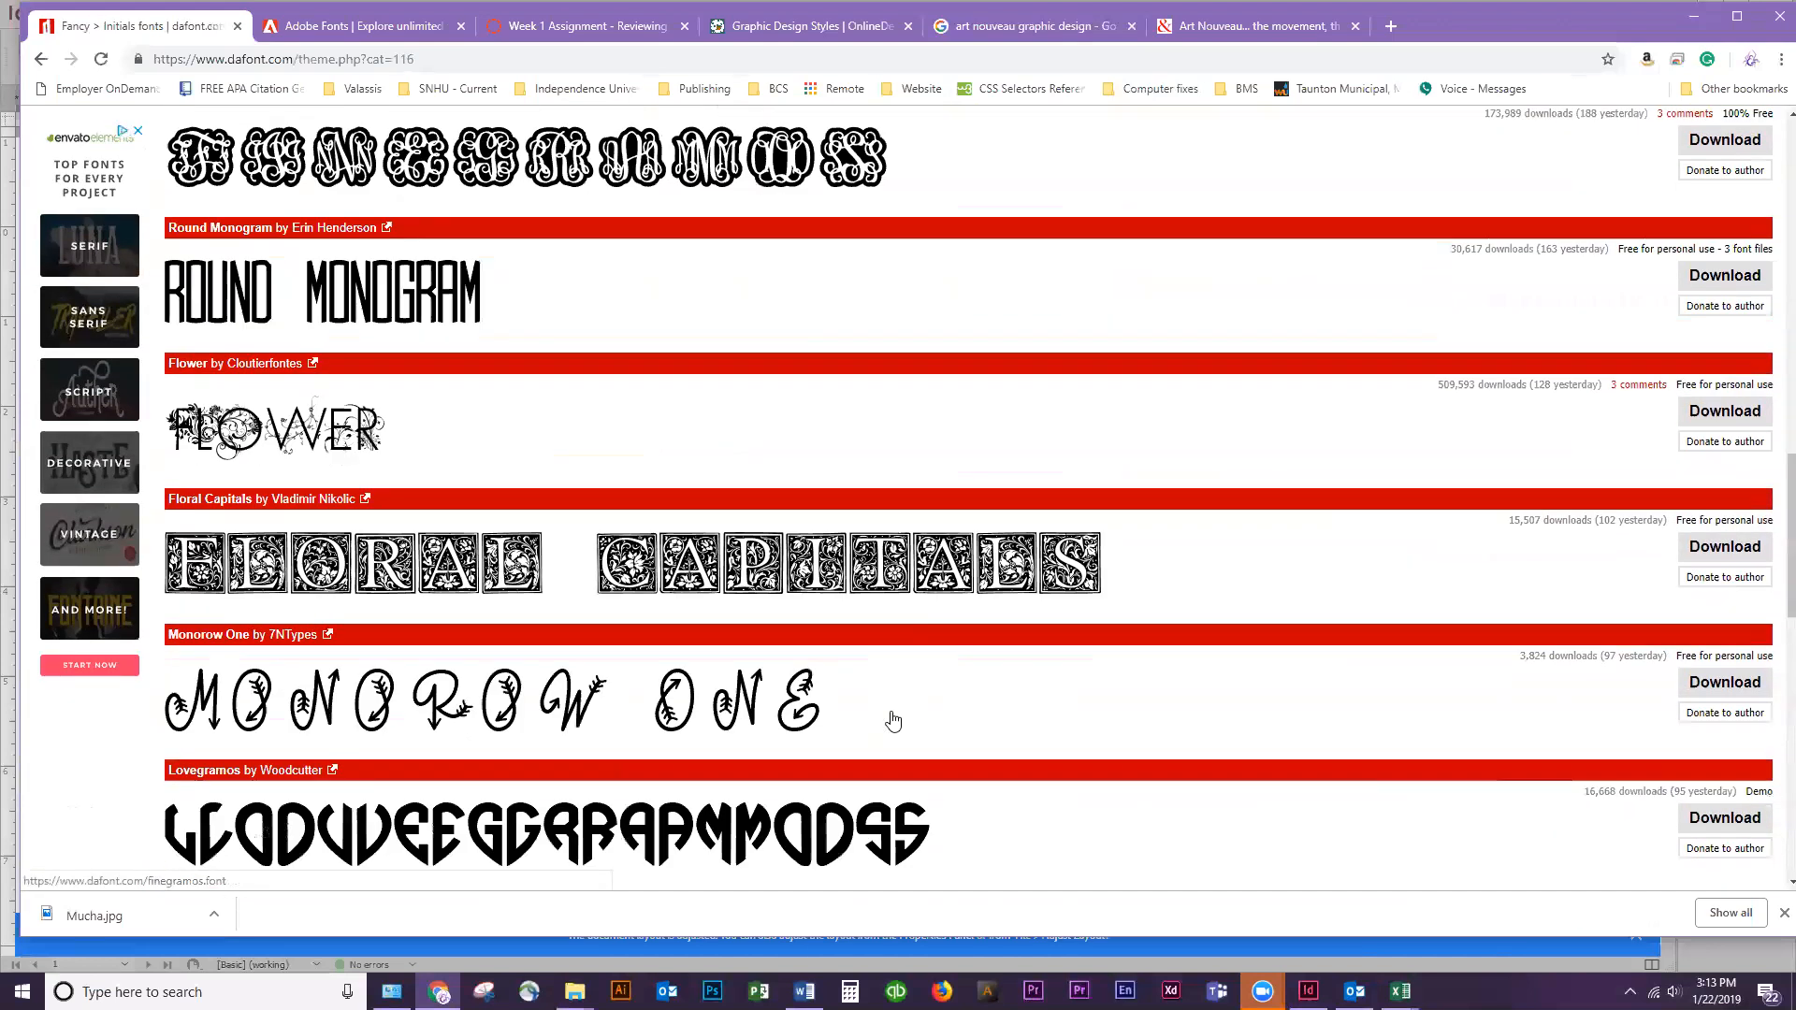
{"action": "scroll", "coordinate": [893, 720], "scroll_direction": "up", "scroll_amount": 6}
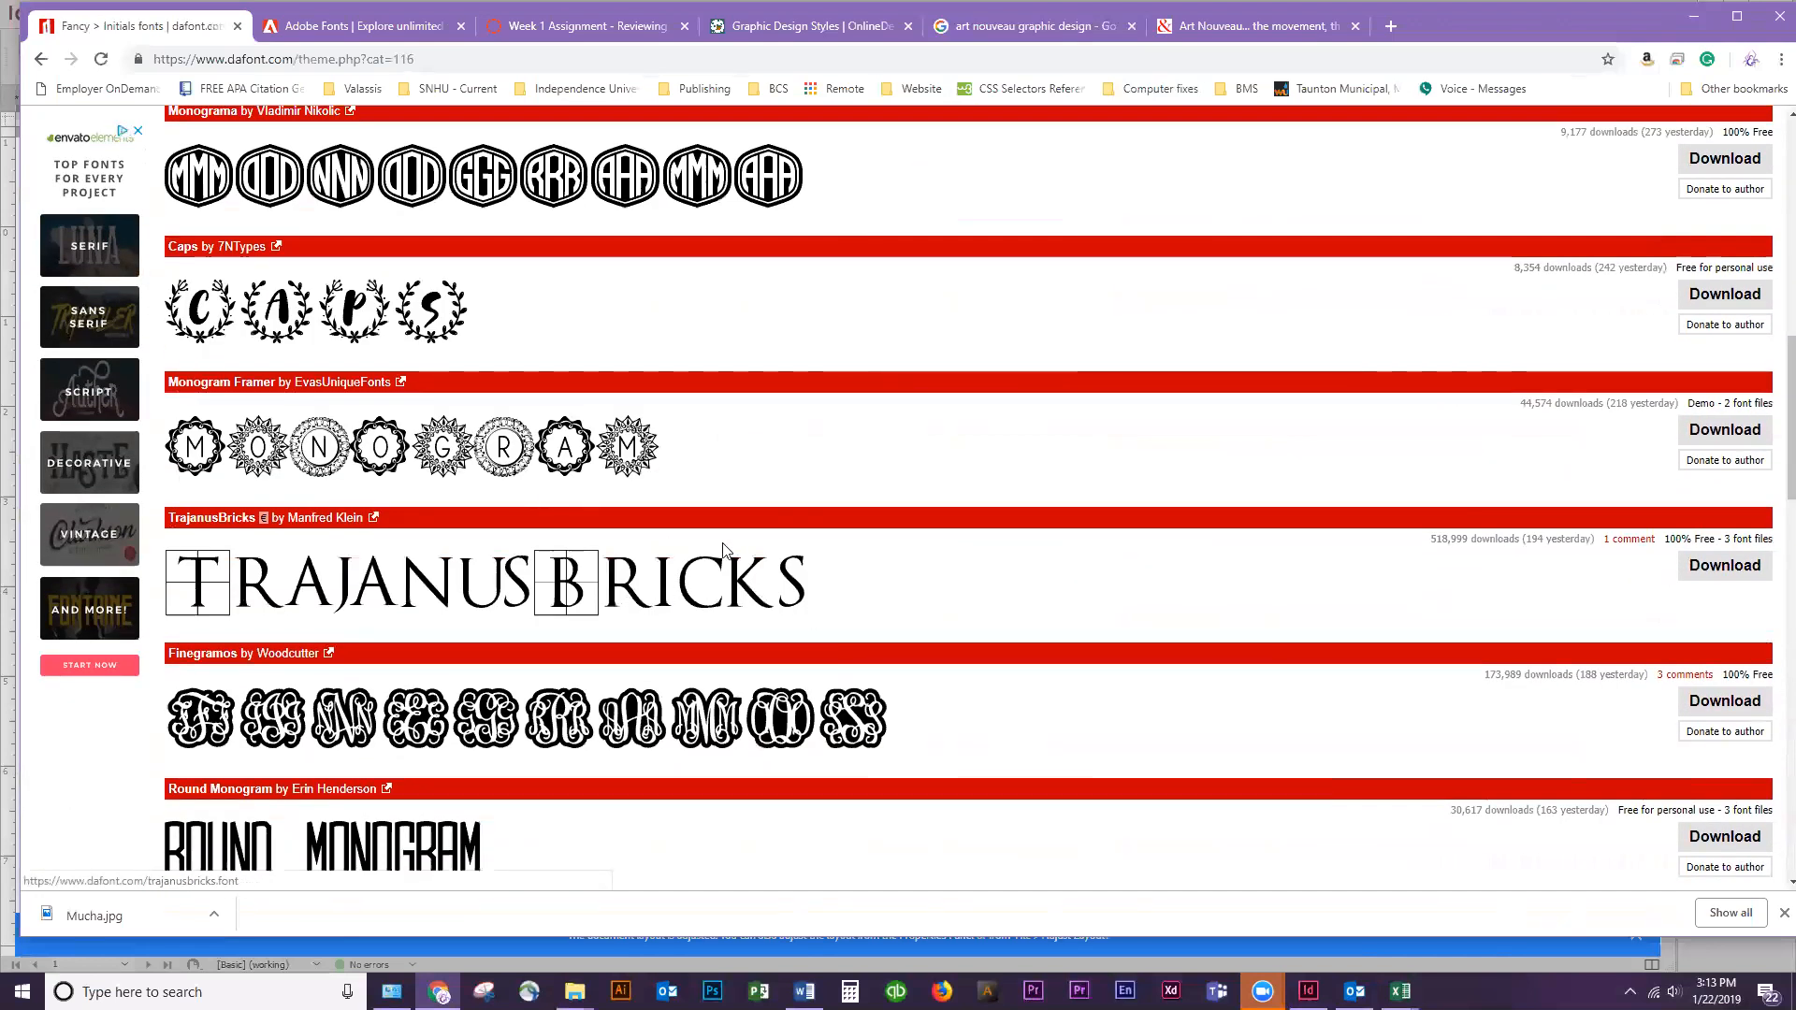
{"action": "scroll", "coordinate": [405, 644], "scroll_direction": "down", "scroll_amount": 9}
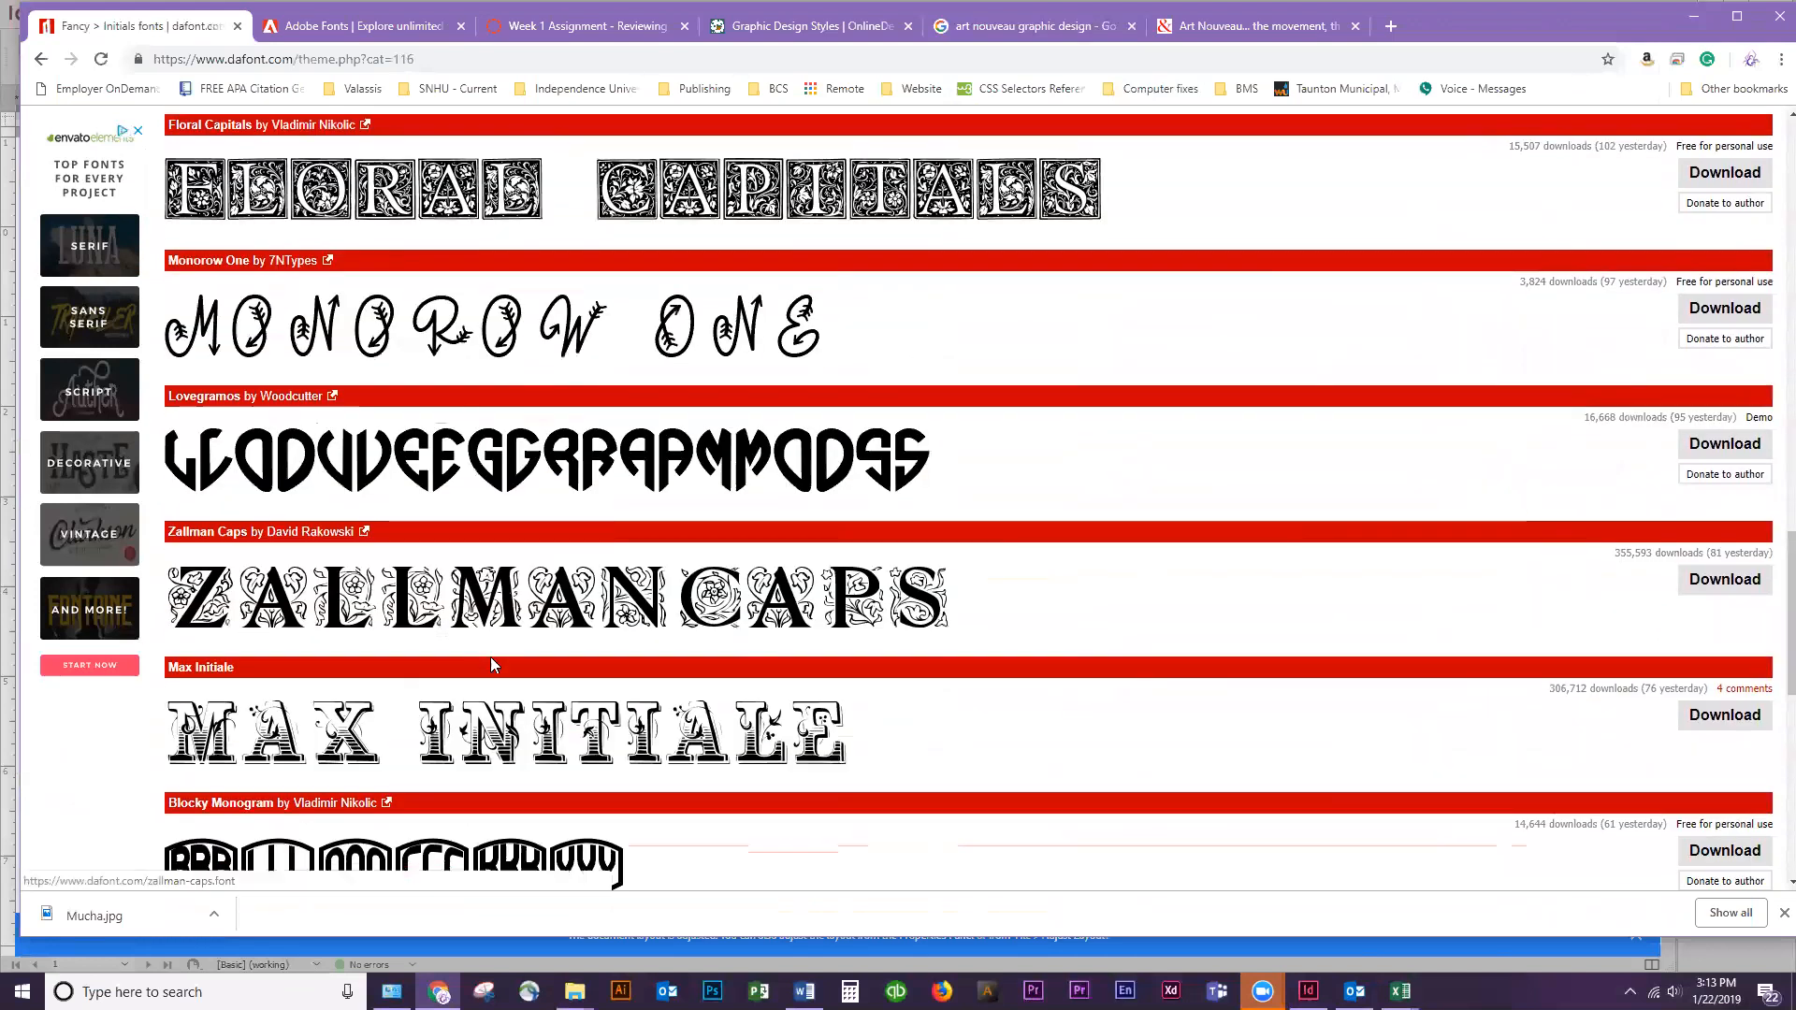
{"action": "scroll", "coordinate": [490, 657], "scroll_direction": "down", "scroll_amount": 5}
{"action": "scroll", "coordinate": [870, 739], "scroll_direction": "down", "scroll_amount": 2}
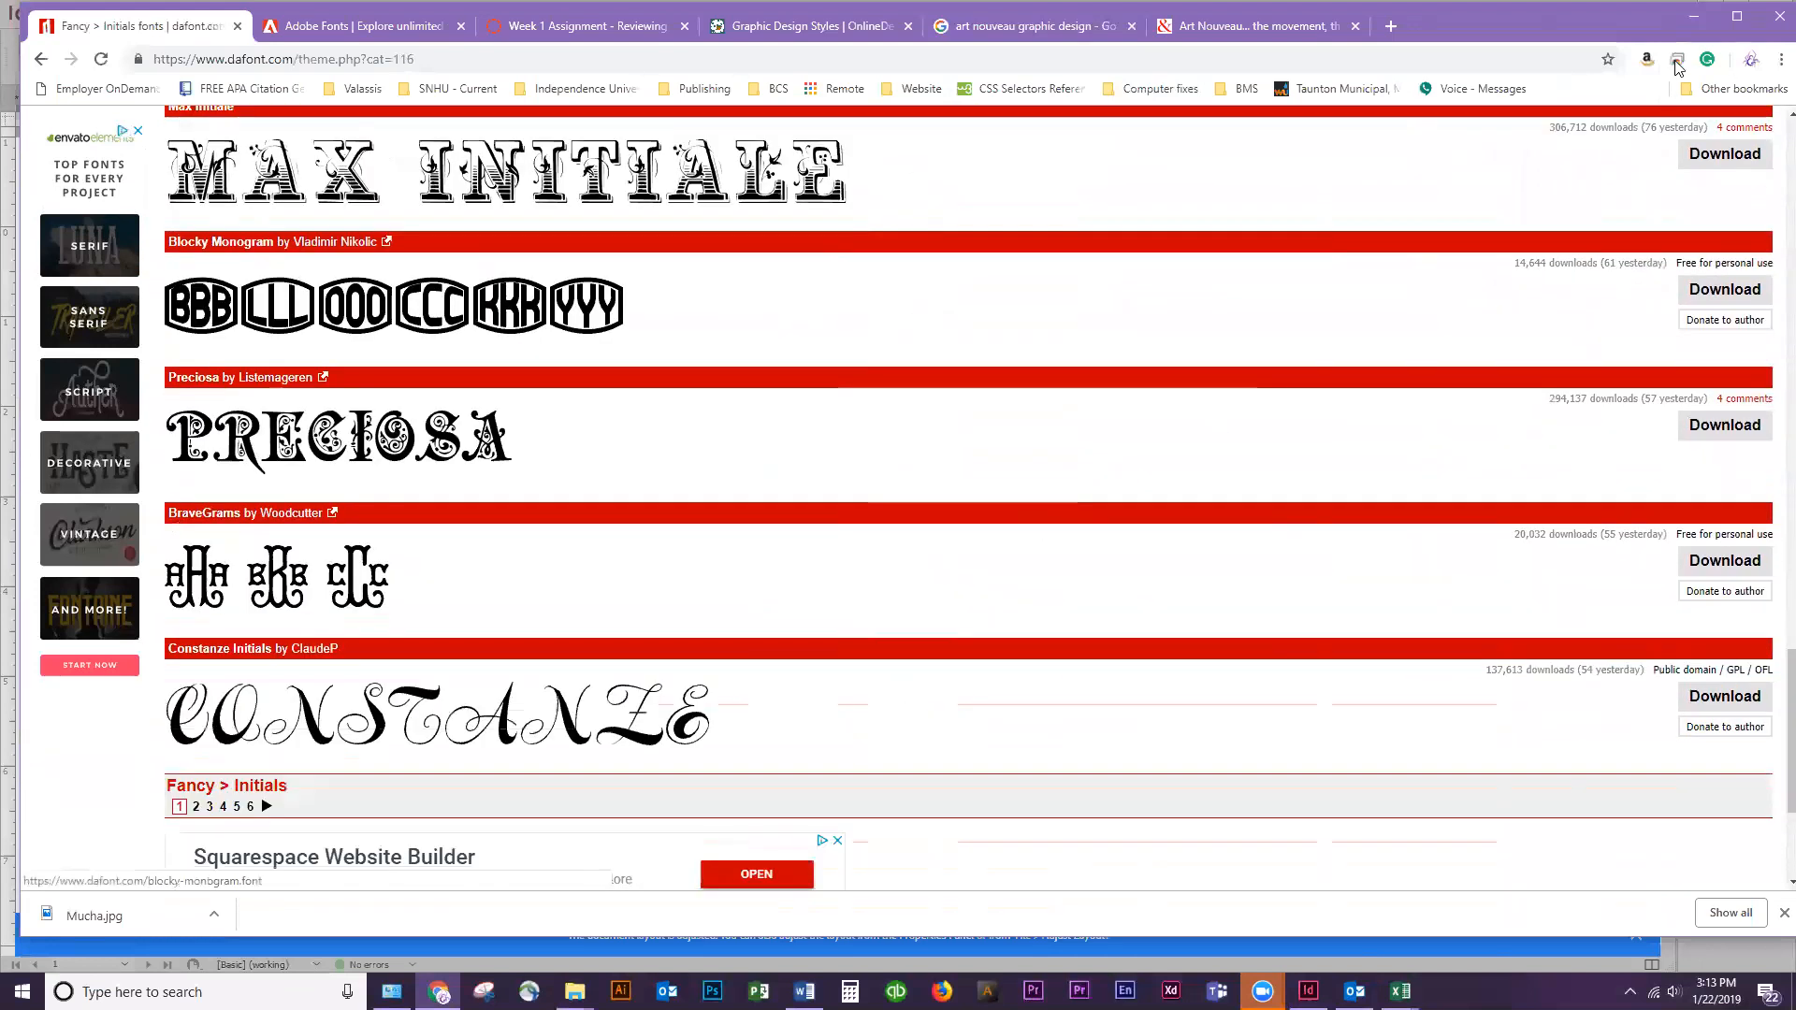
{"action": "scroll", "coordinate": [886, 513], "scroll_direction": "up", "scroll_amount": 15}
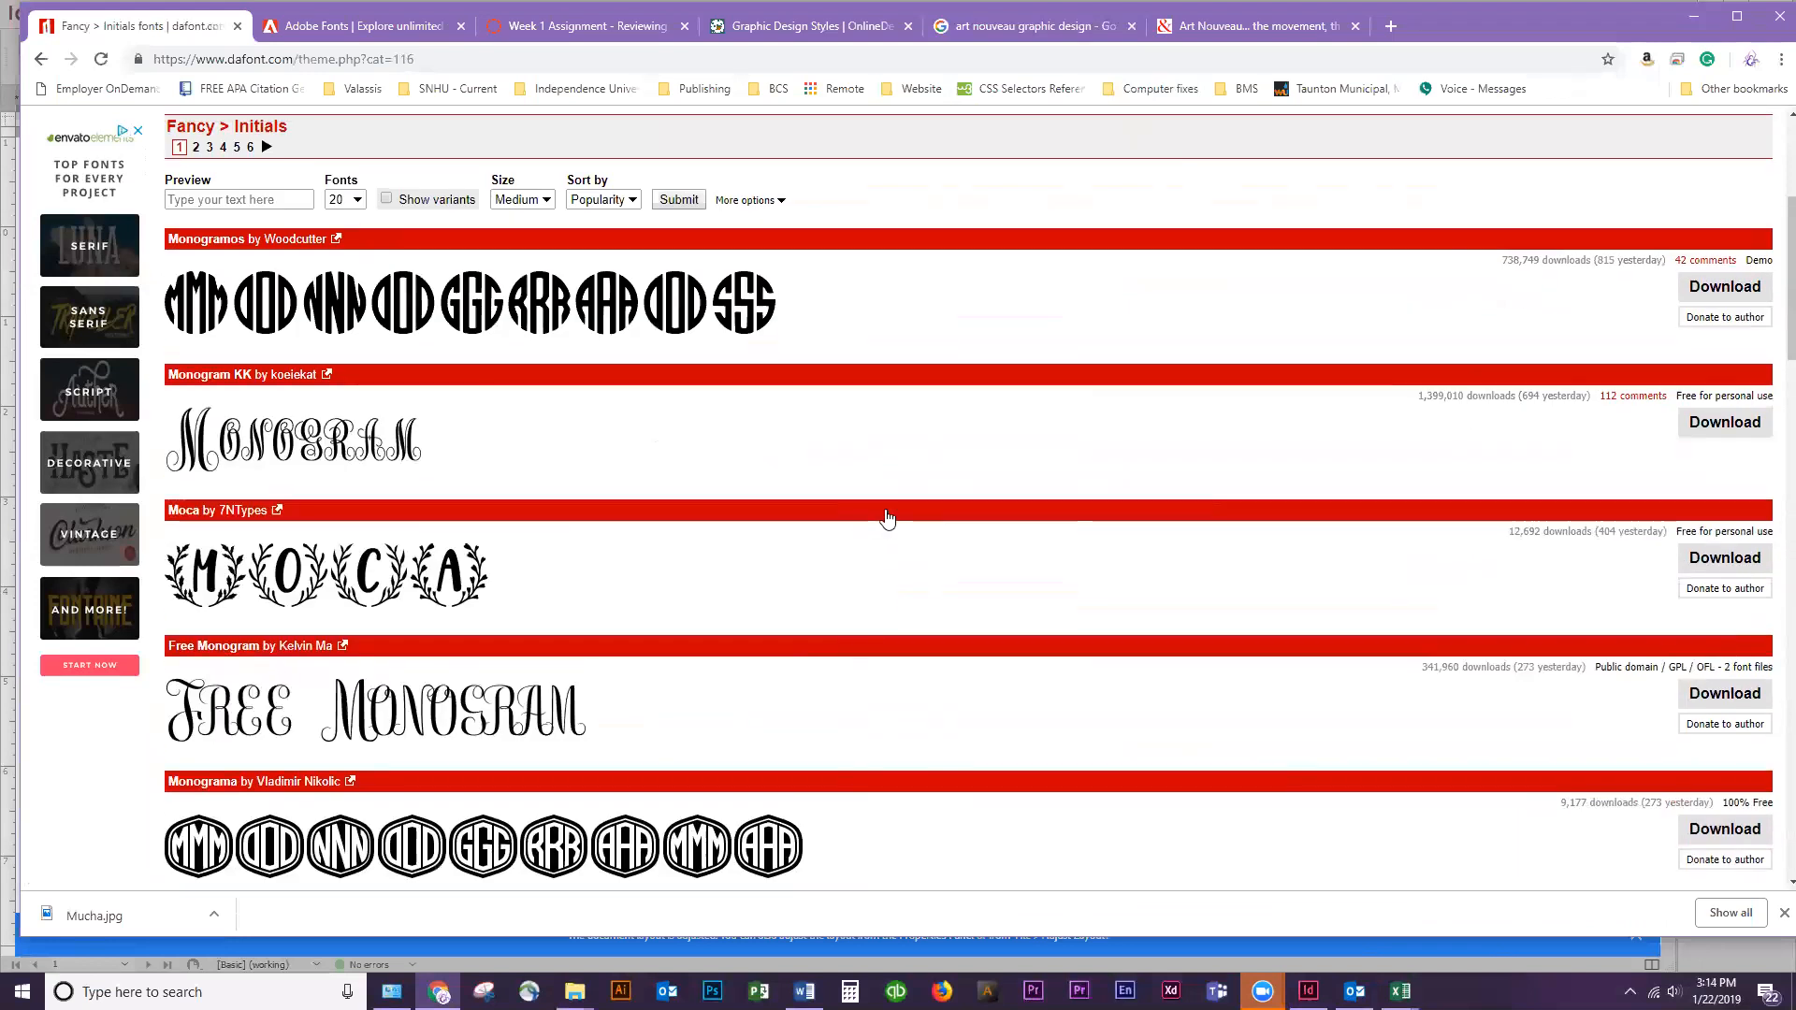
Find the Cardinal font among DaFont's Gothic > Medieval fonts and download its zip file to the Desktop
{"action": "left_click", "coordinate": [840, 334]}
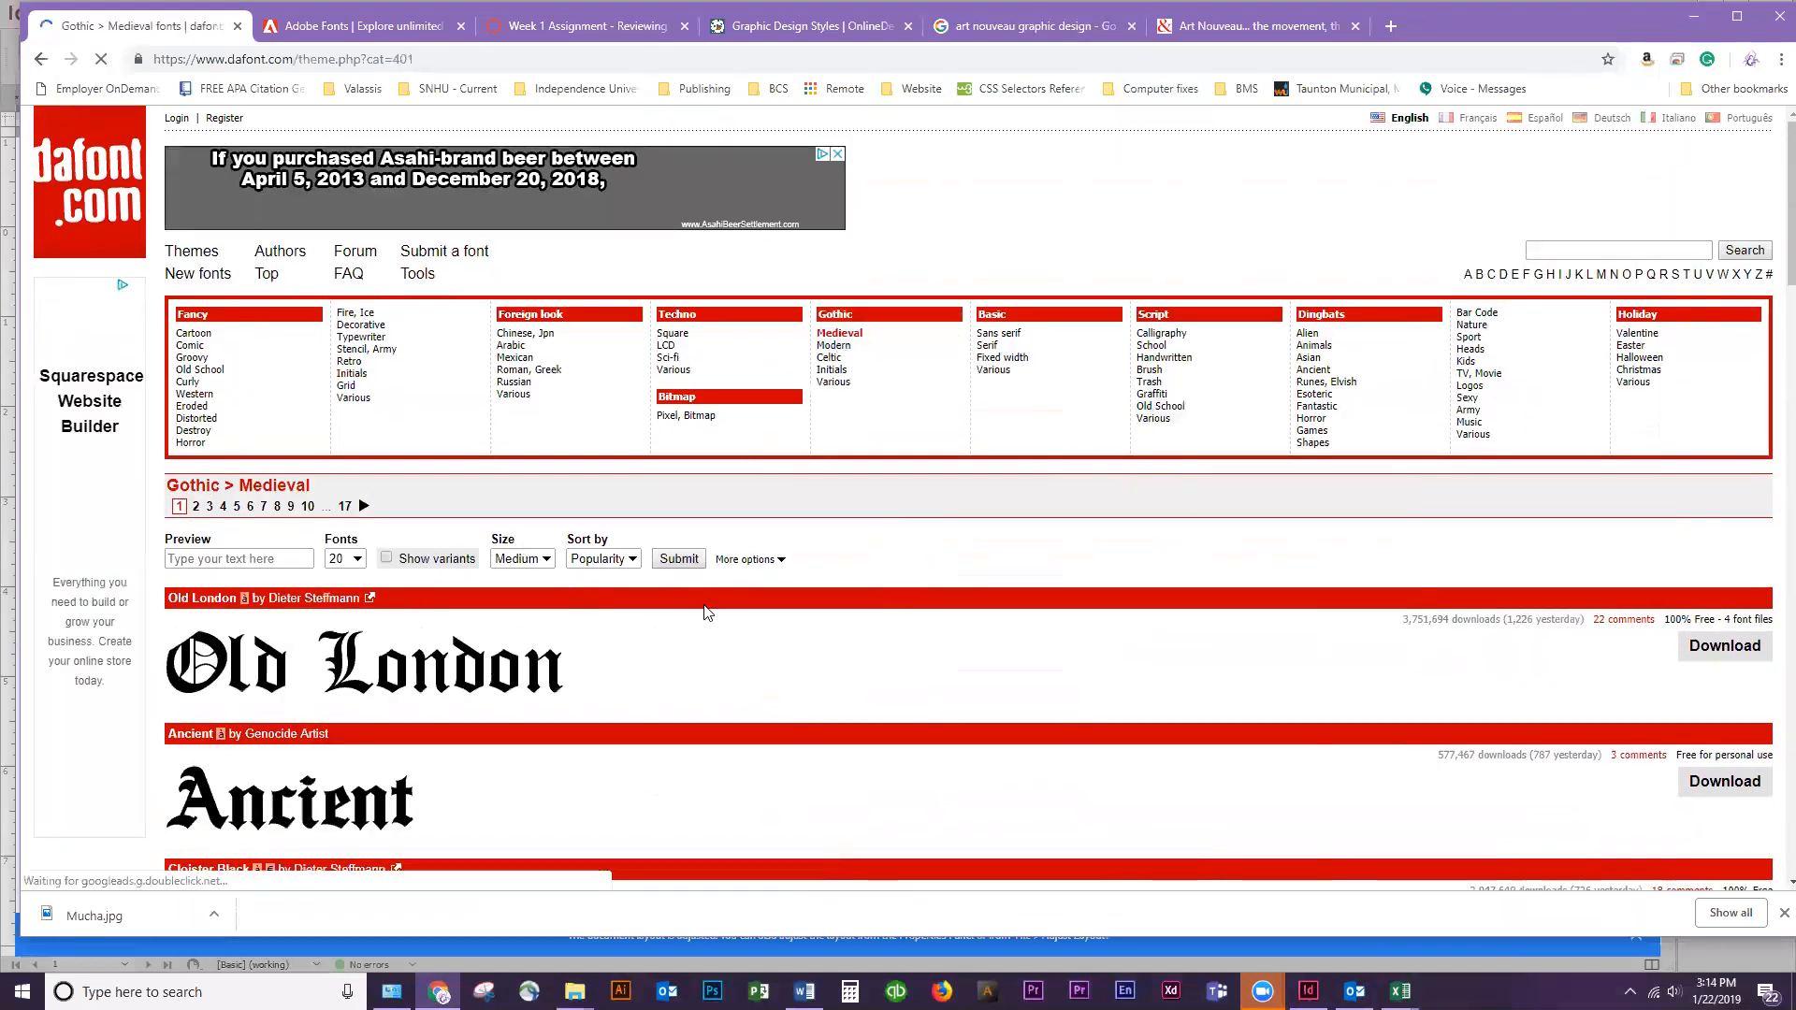
{"action": "scroll", "coordinate": [704, 608], "scroll_direction": "down", "scroll_amount": 15}
{"action": "scroll", "coordinate": [708, 617], "scroll_direction": "down", "scroll_amount": 8}
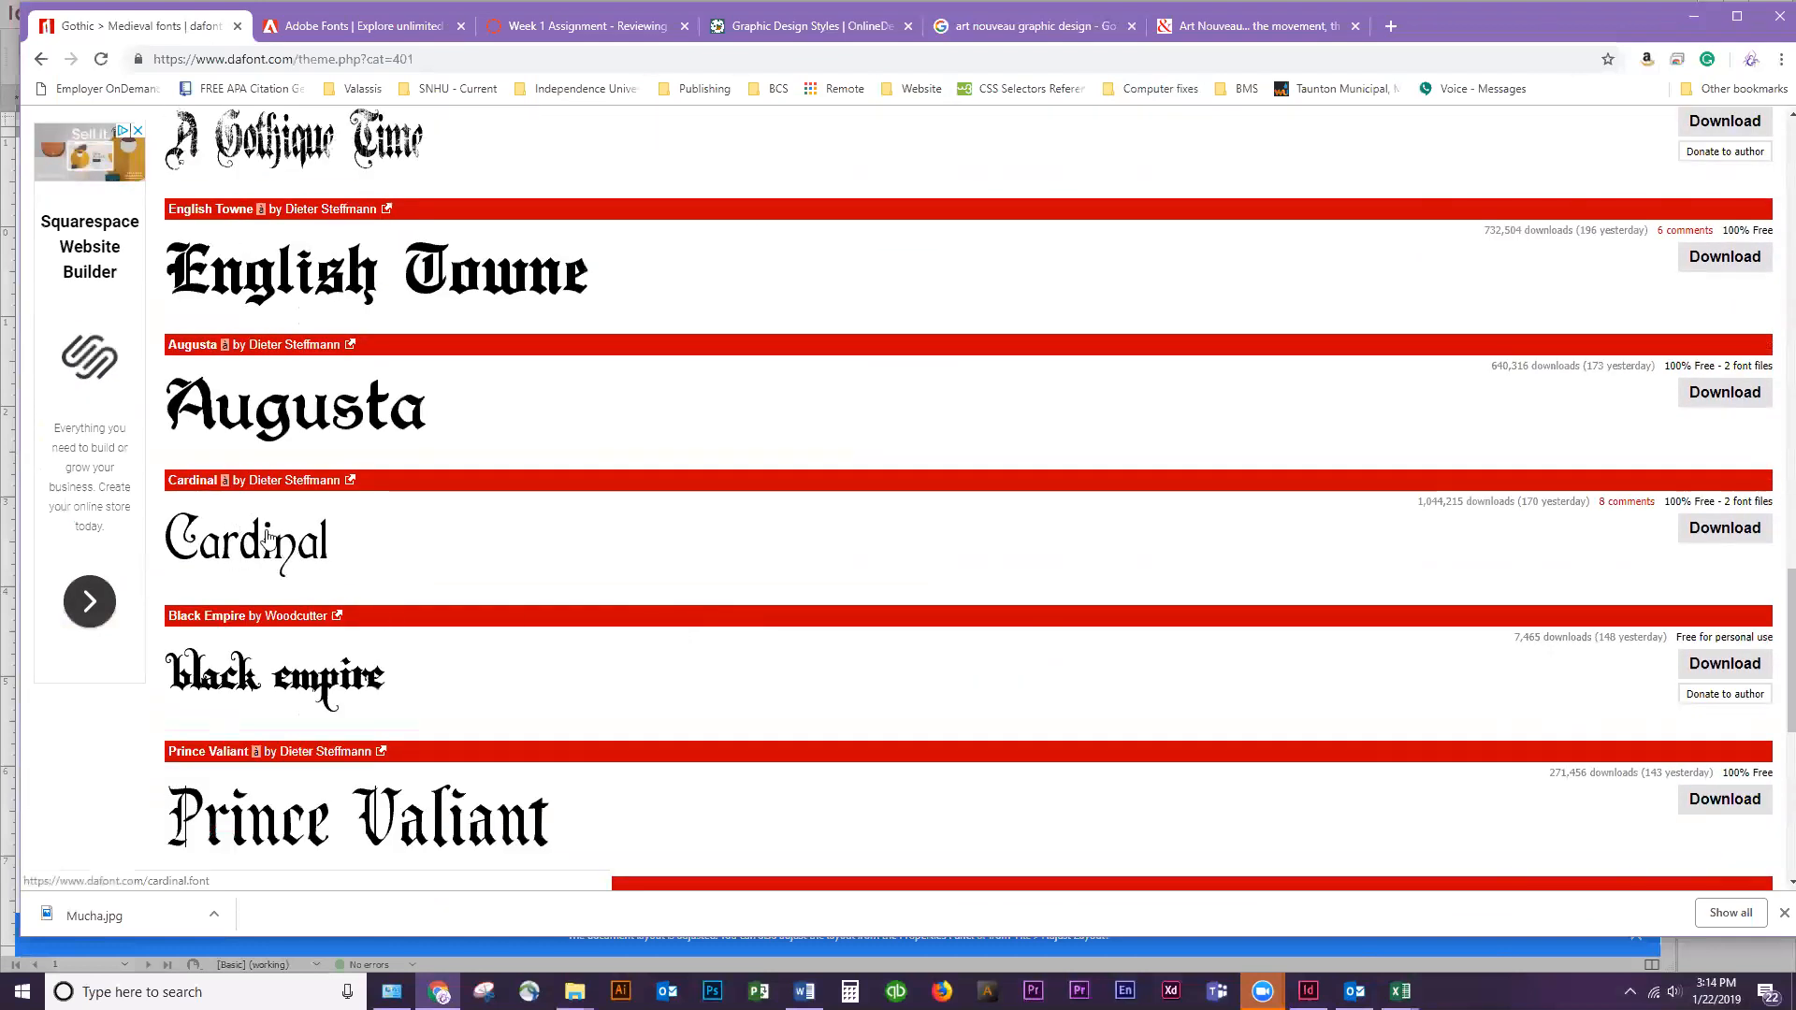
{"action": "left_click", "coordinate": [1724, 529]}
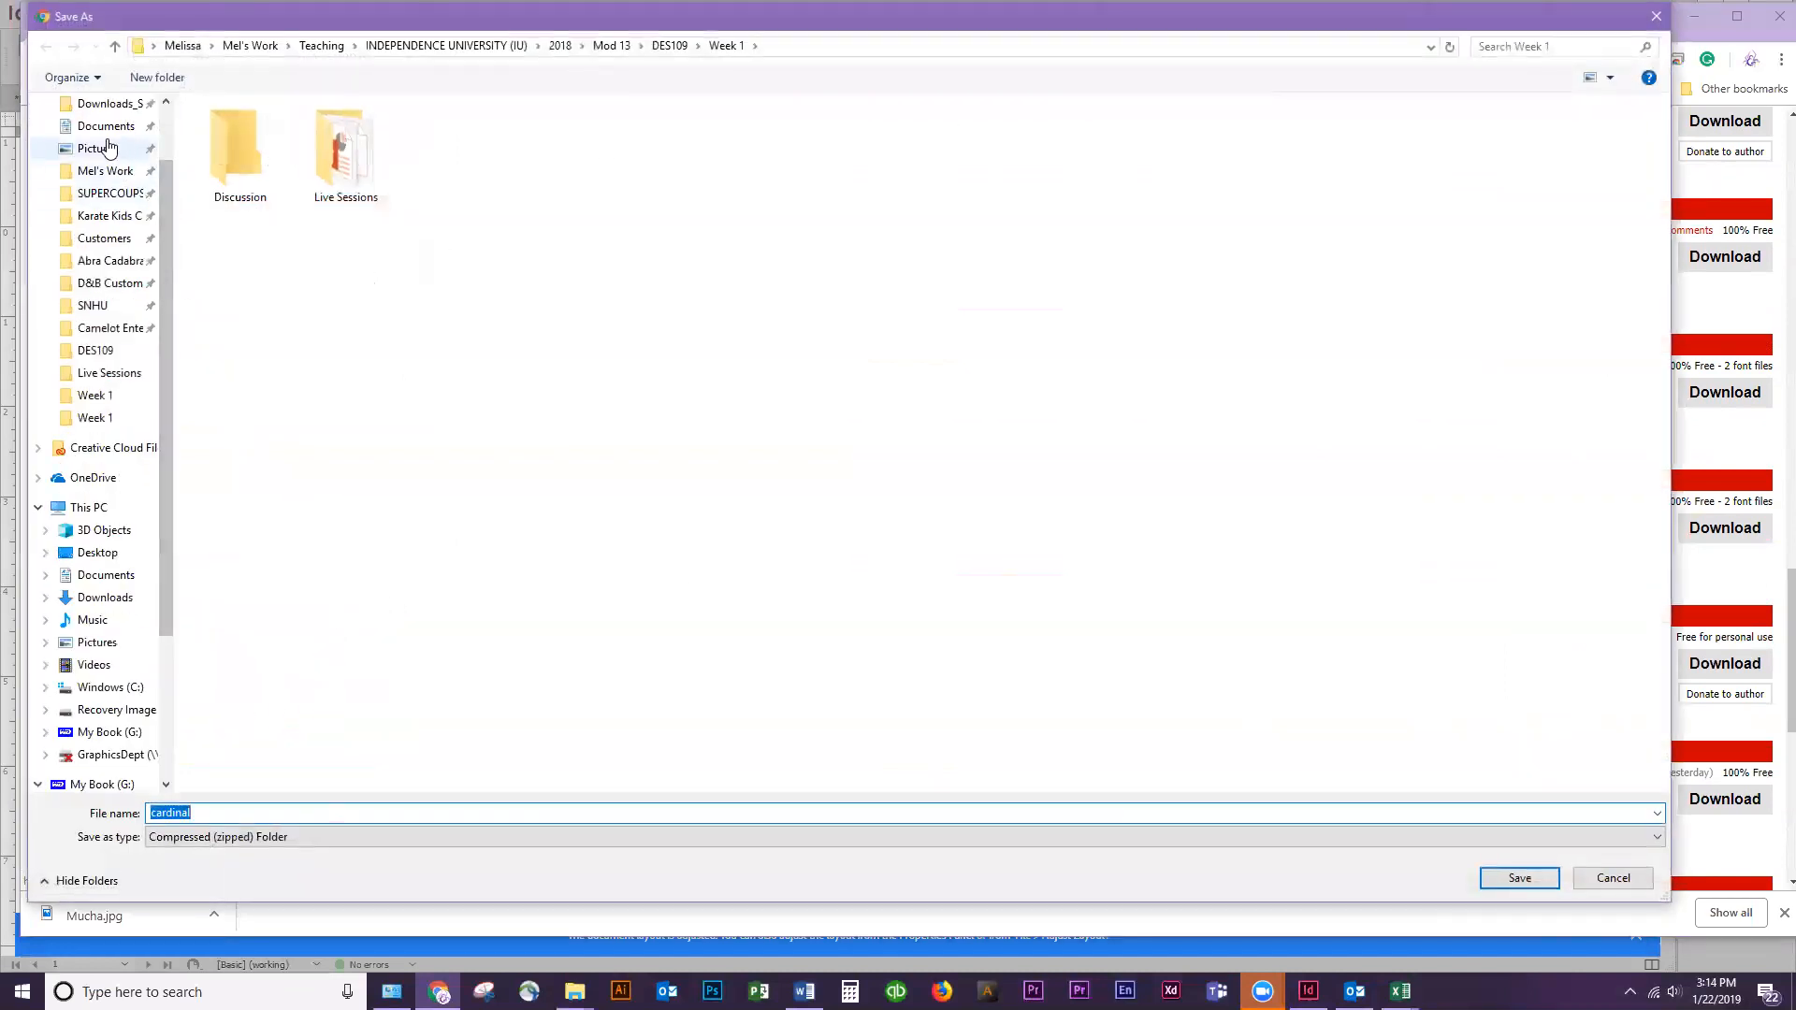
{"action": "left_click_drag", "start_coordinate": [163, 245], "coordinate": [169, 147]}
{"action": "left_click", "coordinate": [86, 140]}
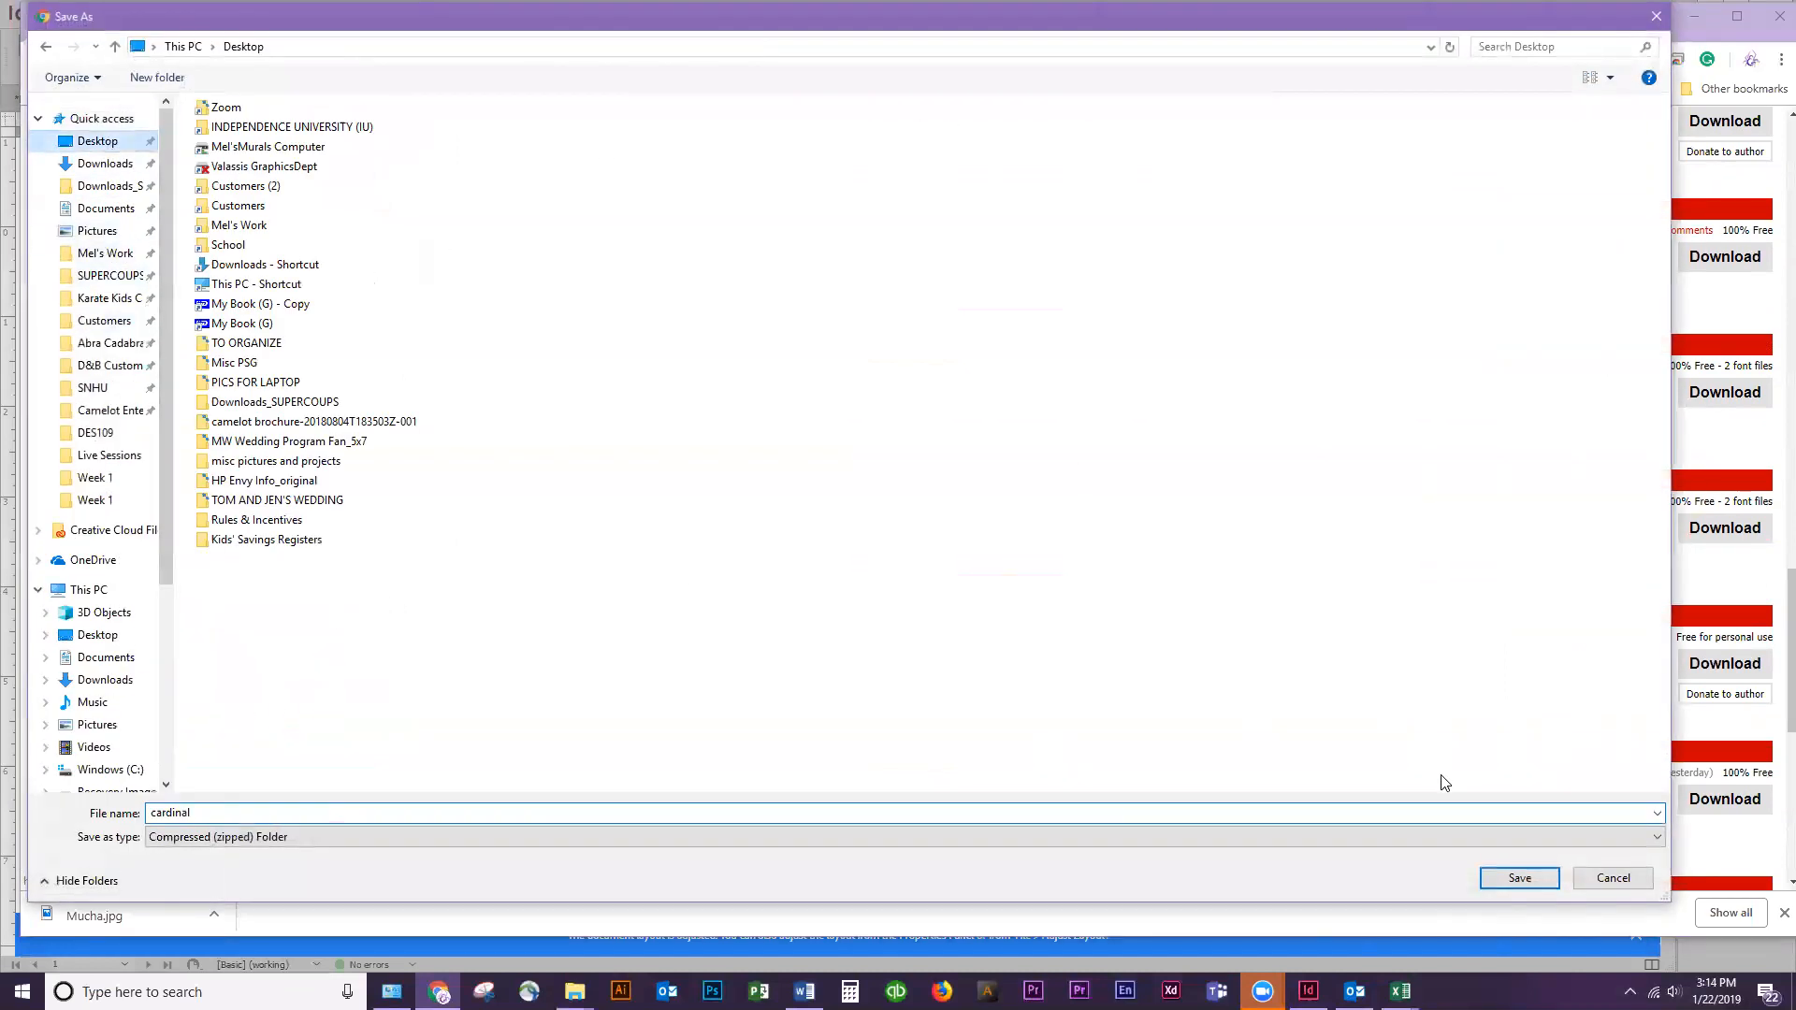
{"action": "left_click", "coordinate": [1520, 877]}
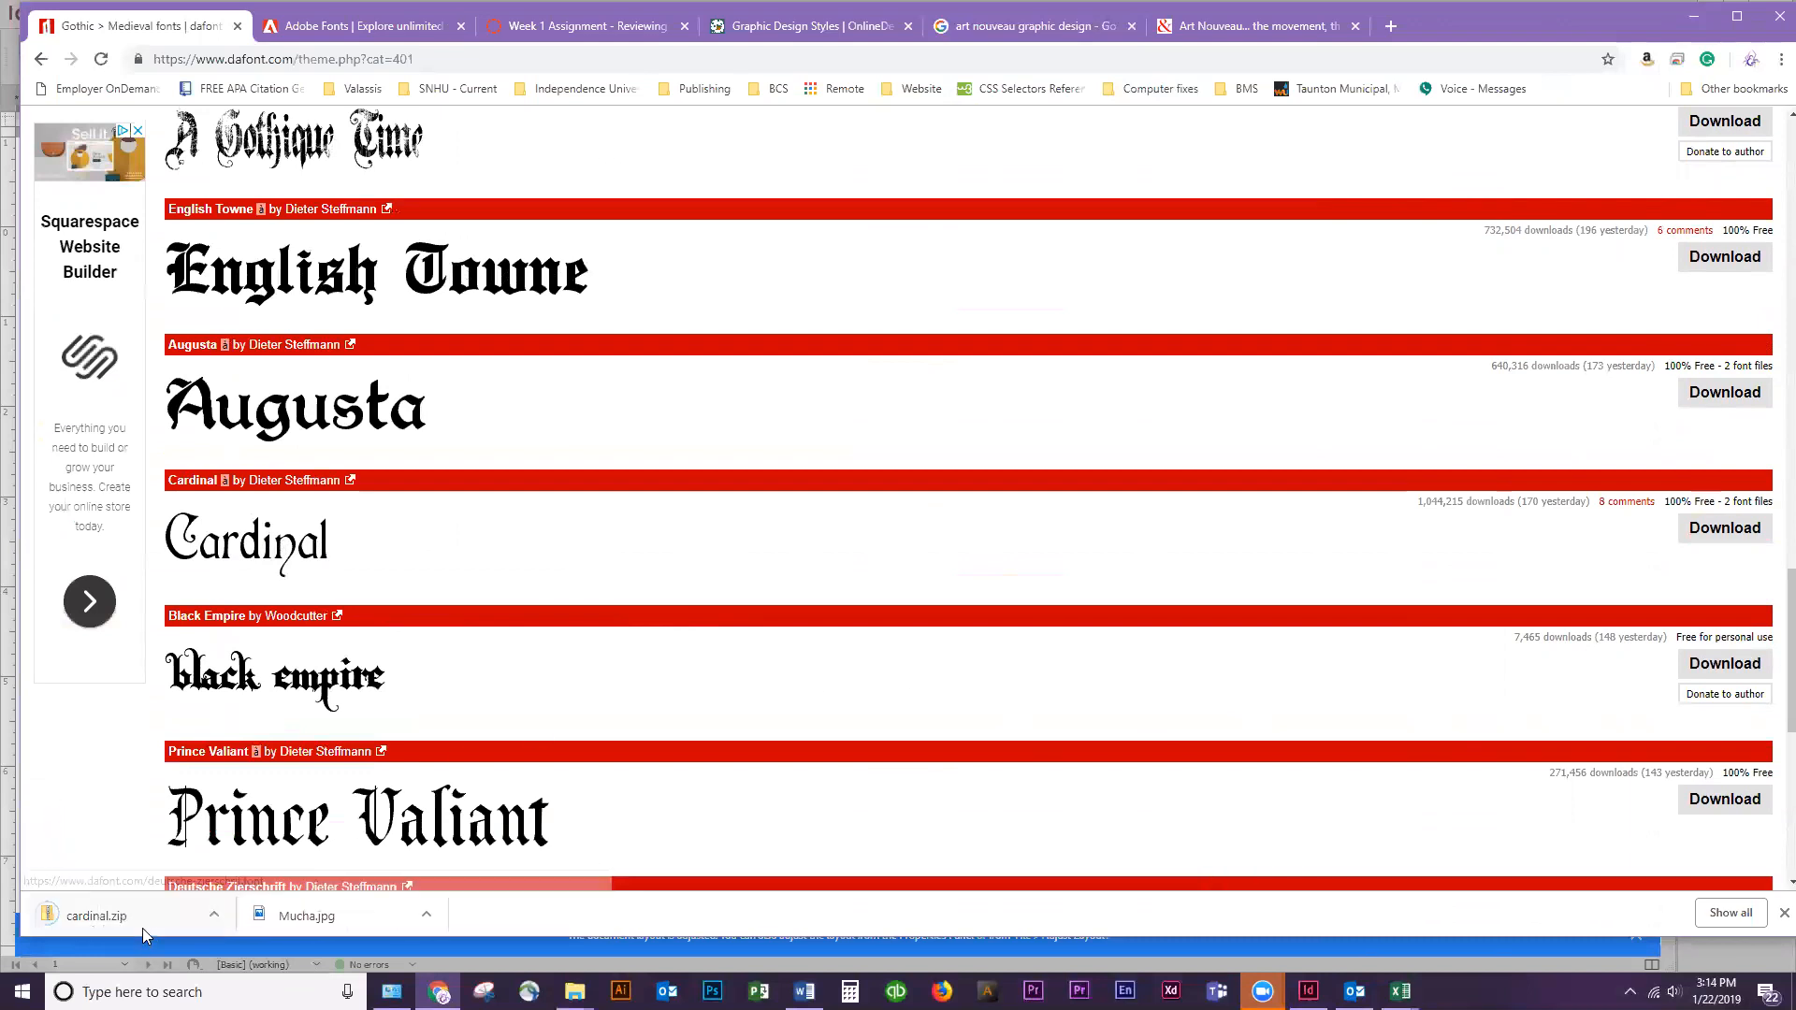
Extract cardinal.zip into a cardinal folder on the Desktop and return to InDesign
{"action": "left_click", "coordinate": [140, 921]}
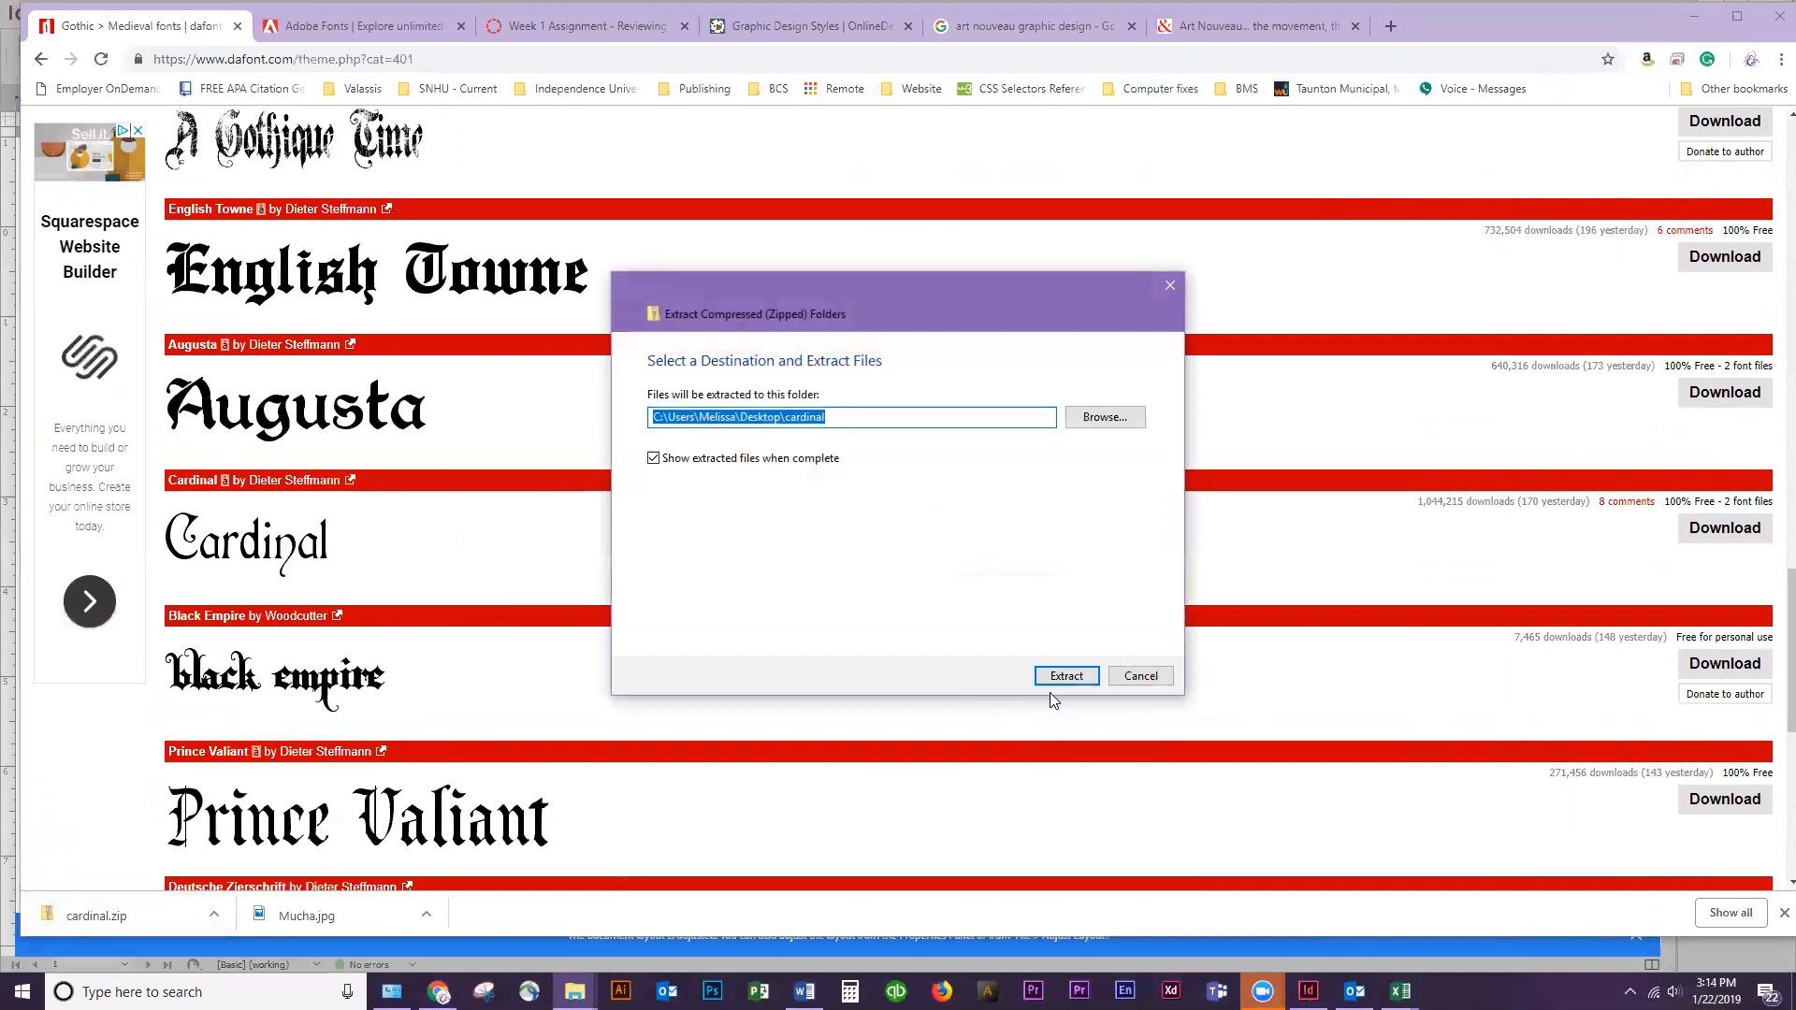
{"action": "left_click", "coordinate": [1065, 677]}
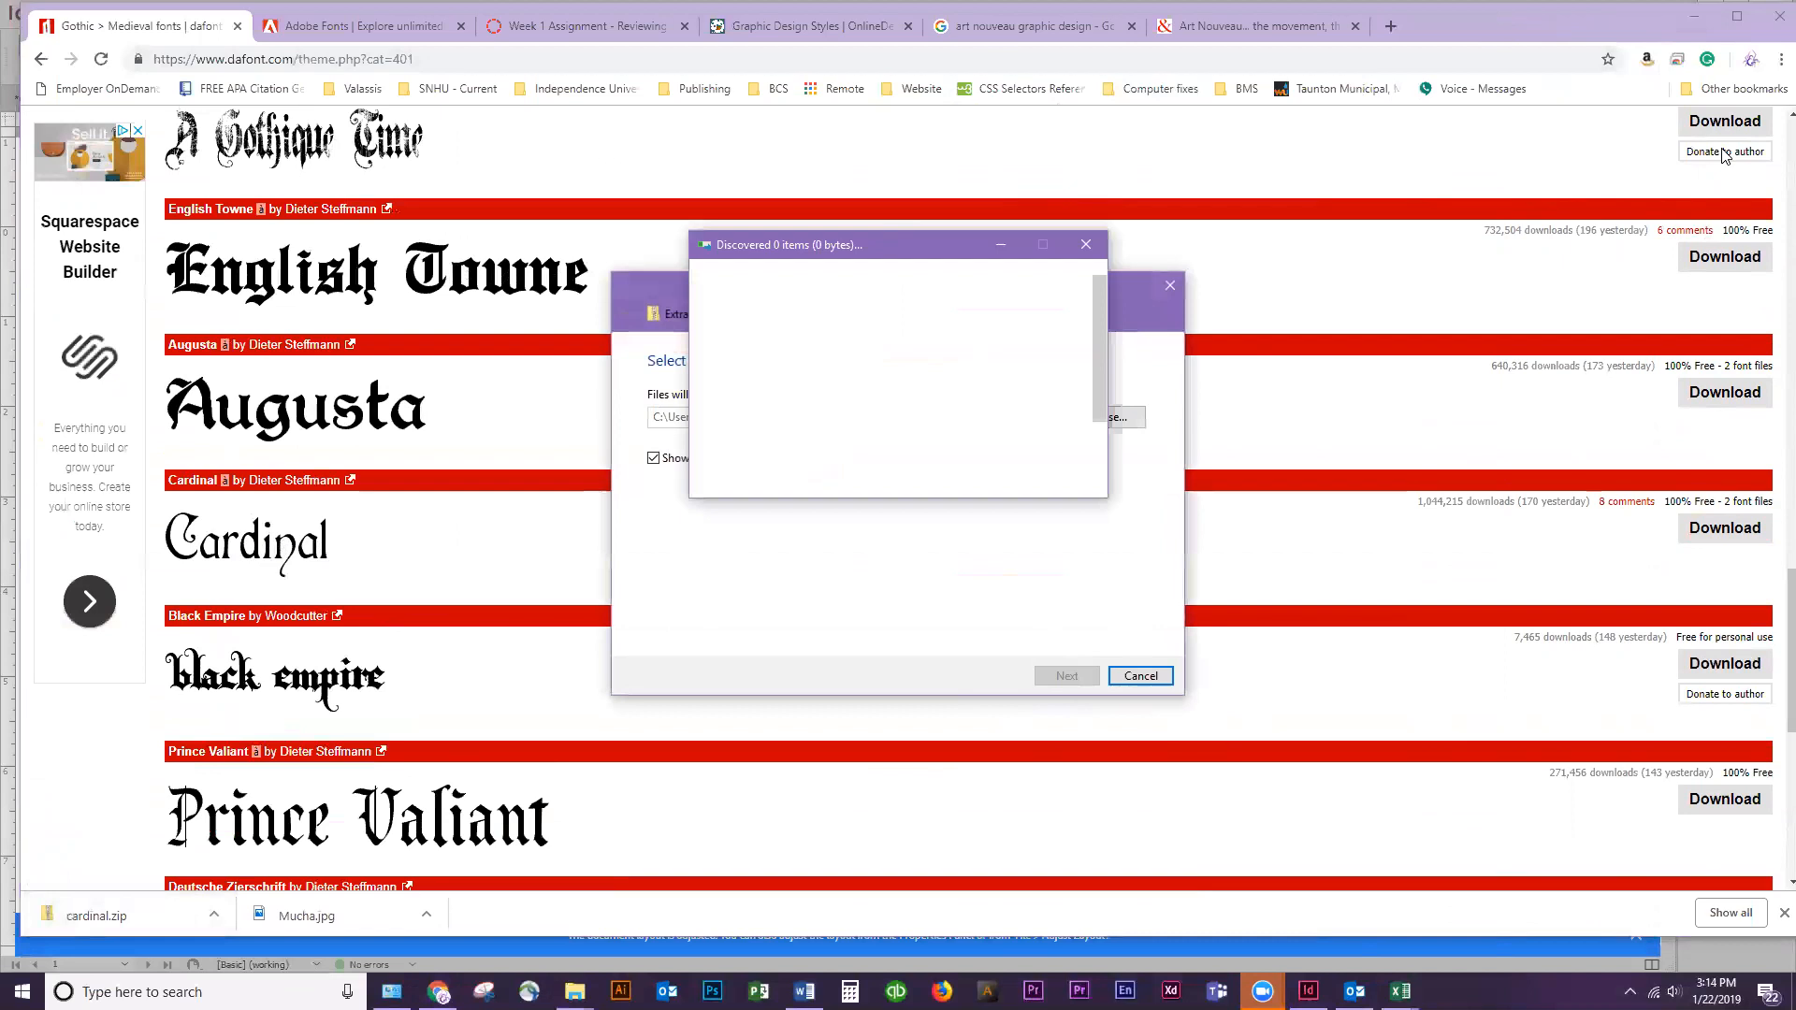
{"action": "left_click", "coordinate": [1692, 17]}
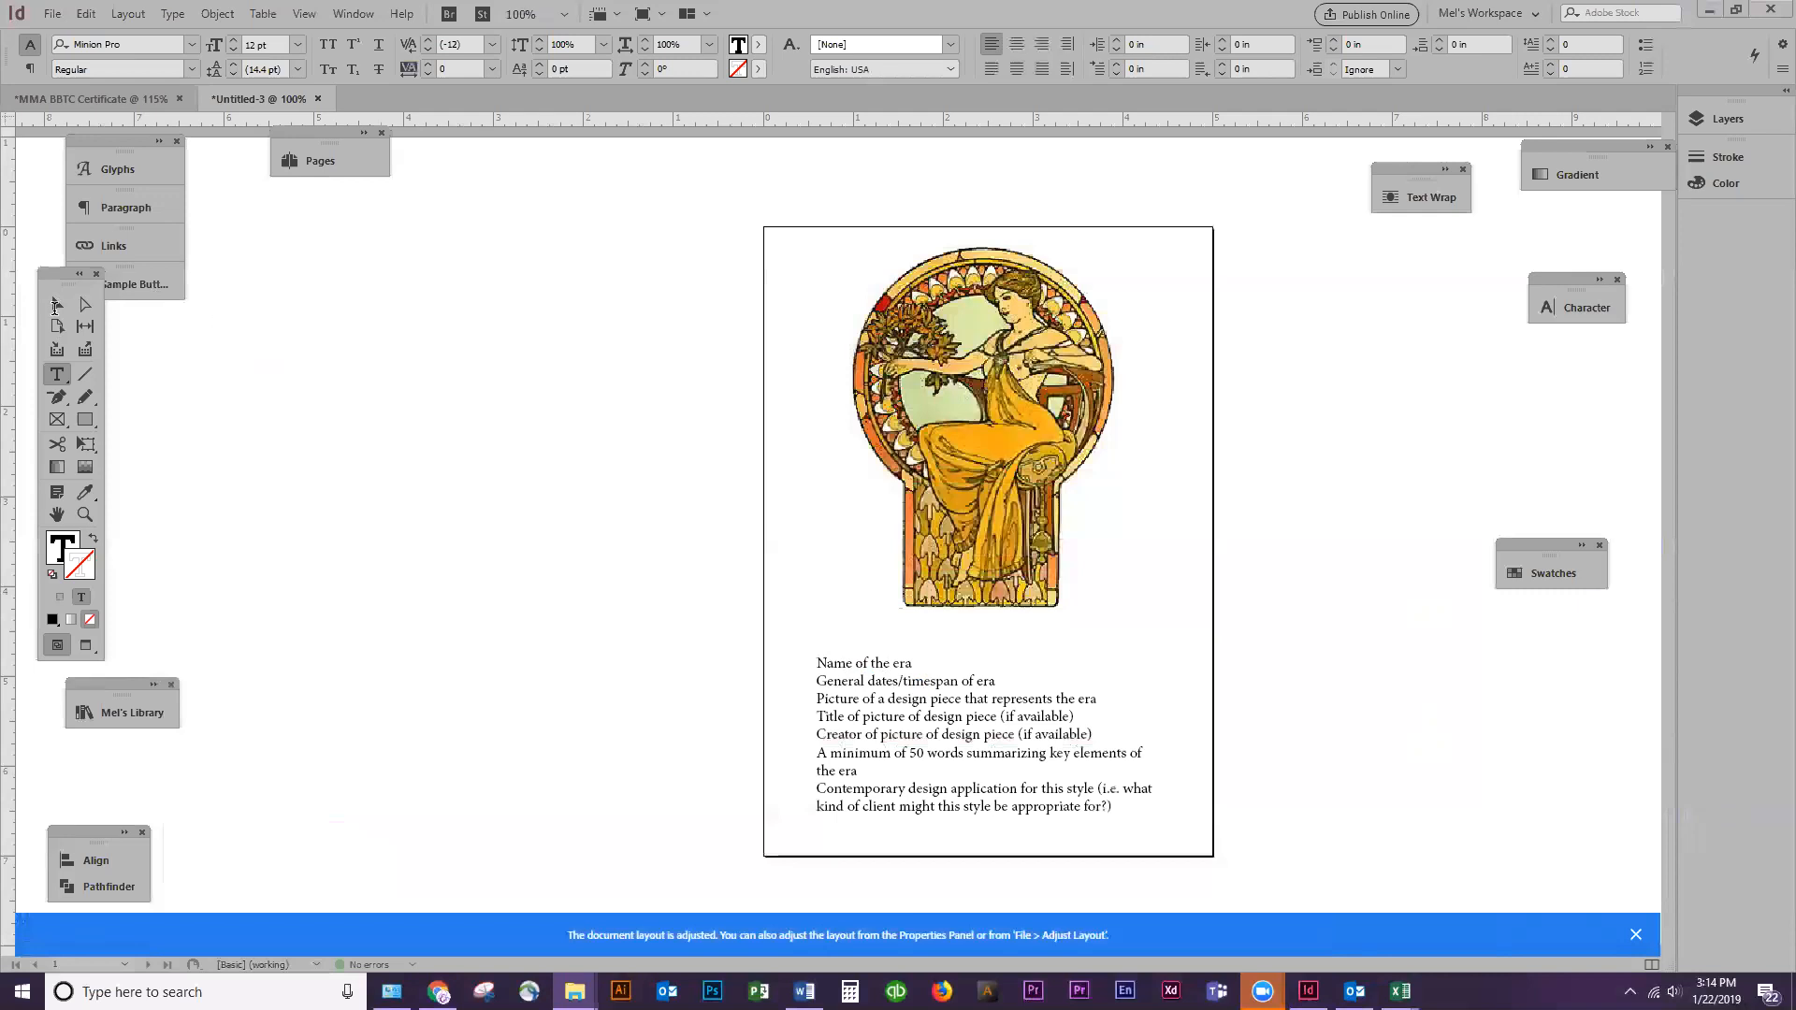
Set the "Name of the era" line of the flashcard text in the Cardinal font
{"action": "left_click", "coordinate": [1128, 650]}
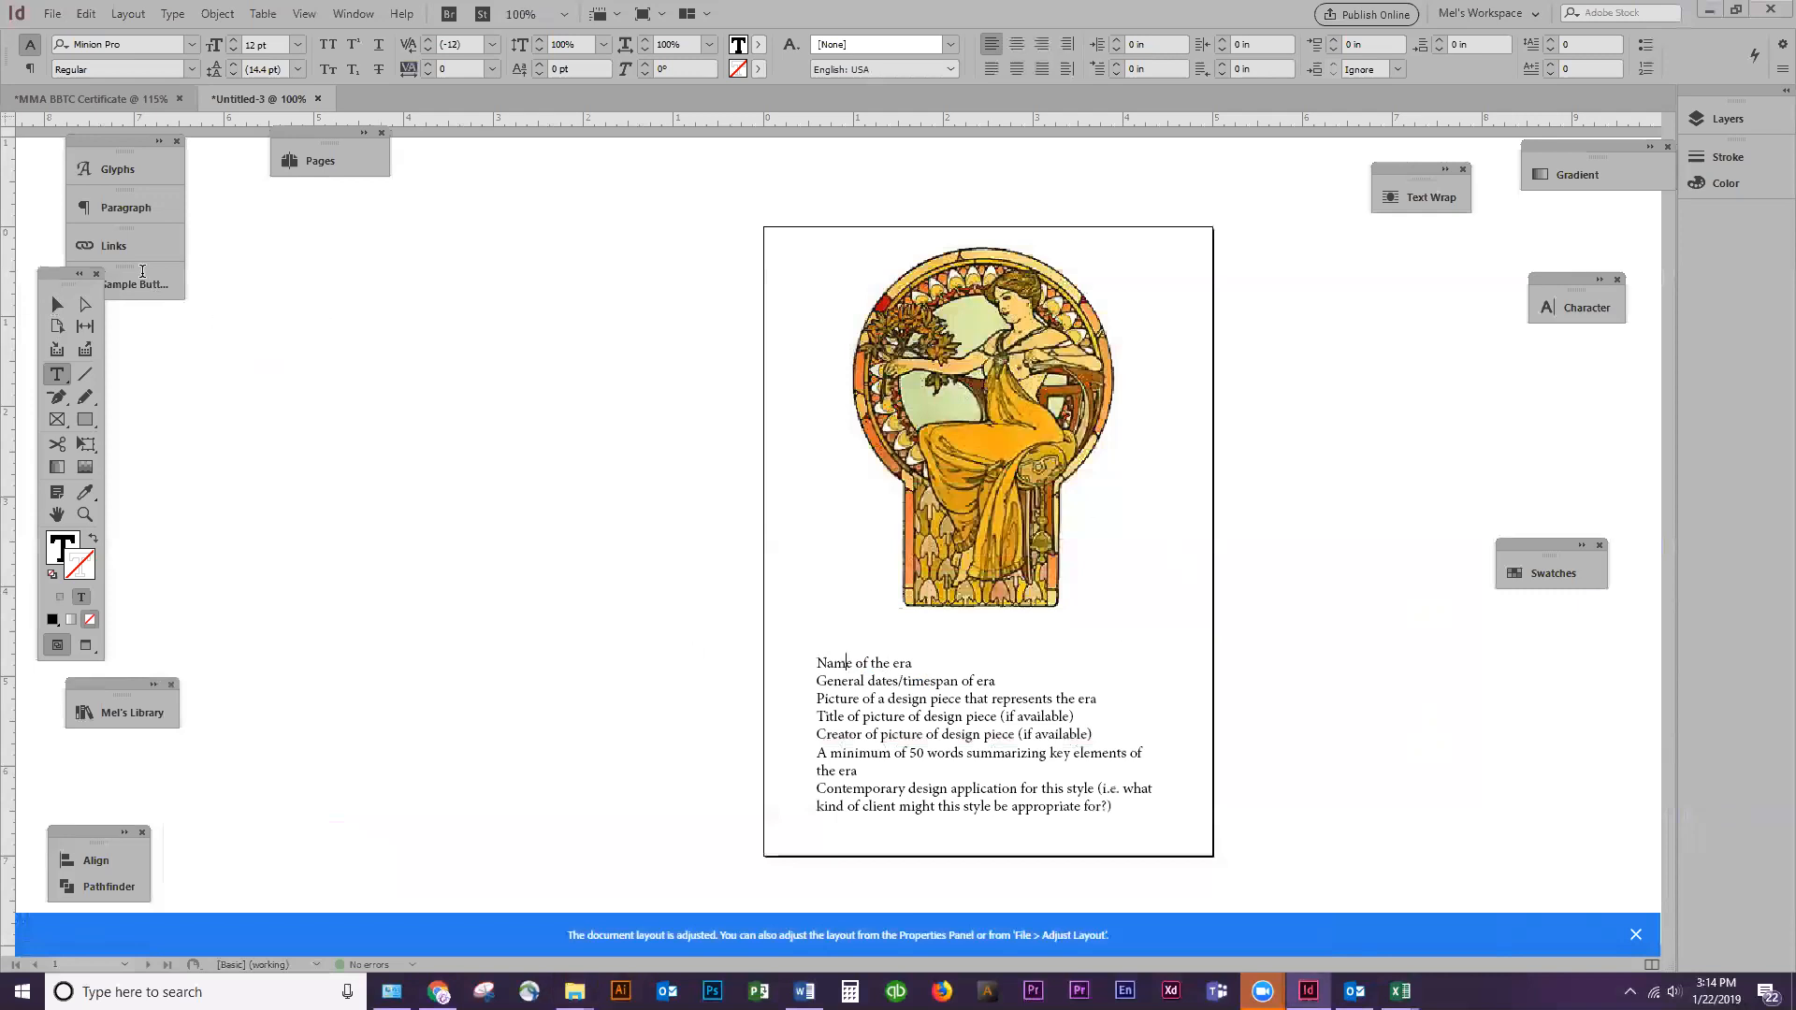
{"action": "left_click", "coordinate": [58, 303]}
{"action": "left_click", "coordinate": [921, 688]}
{"action": "double_click", "coordinate": [898, 659]}
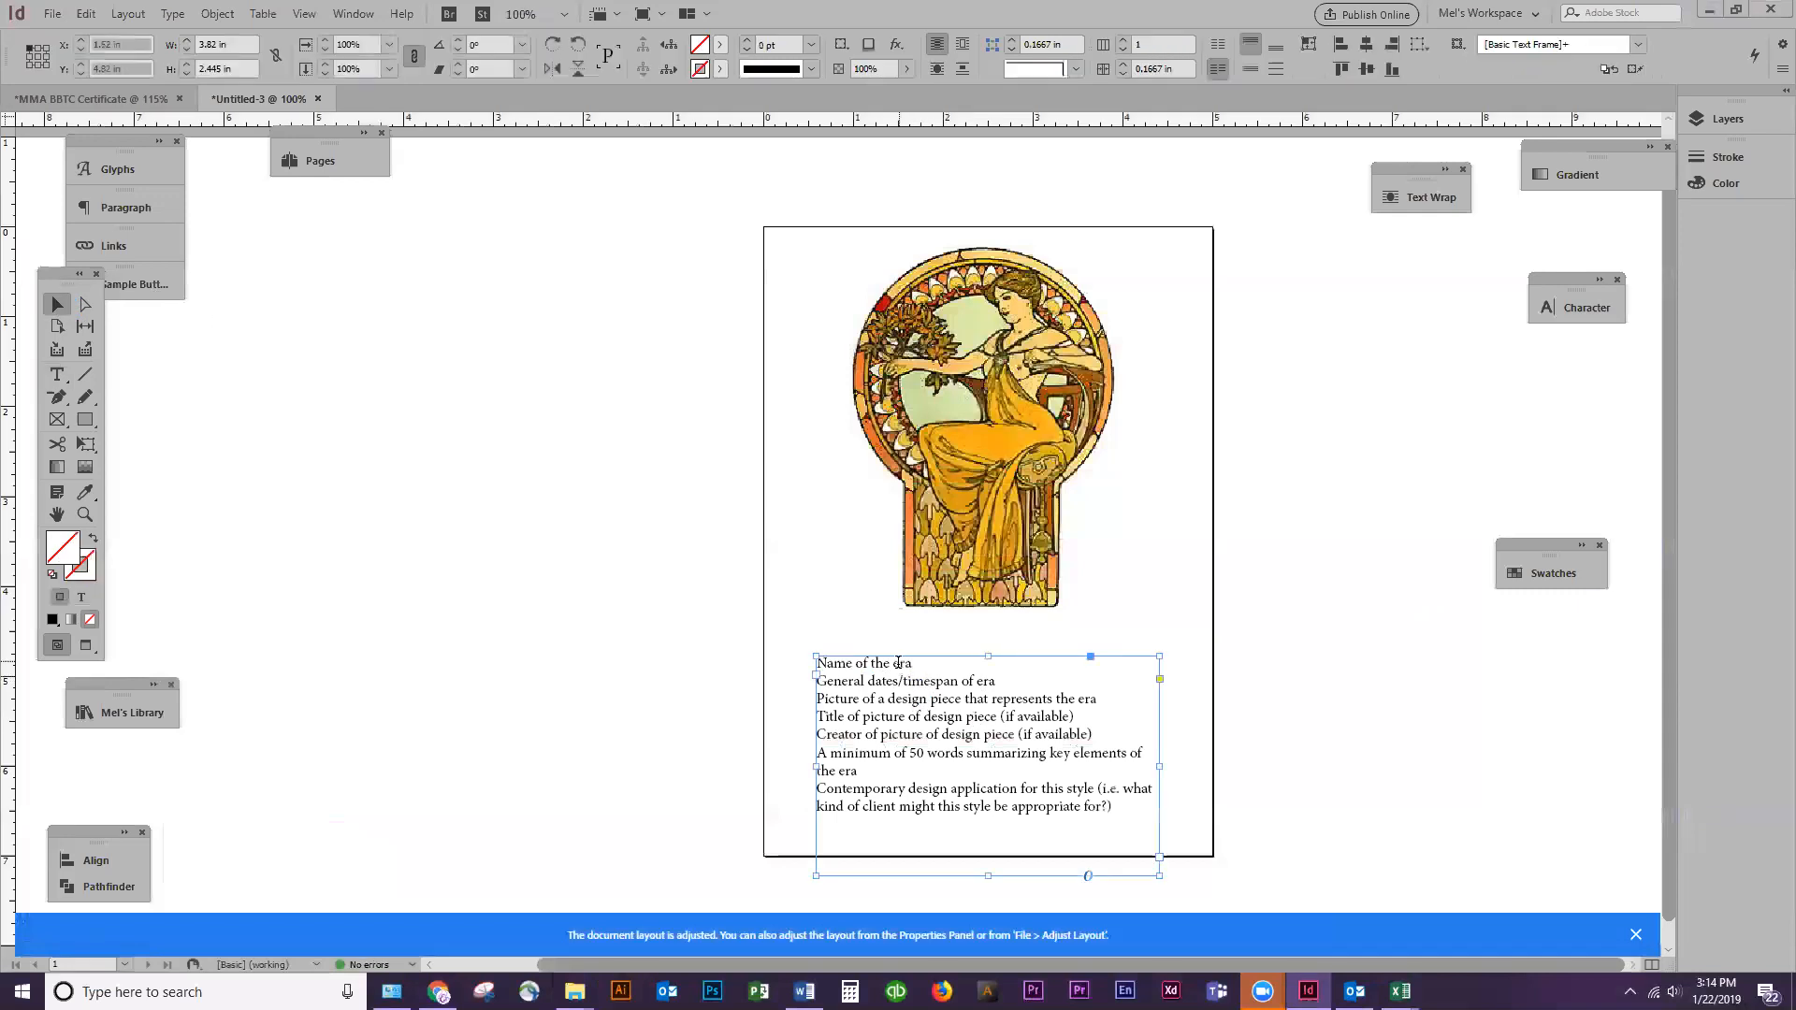
{"action": "triple_click", "coordinate": [1040, 670]}
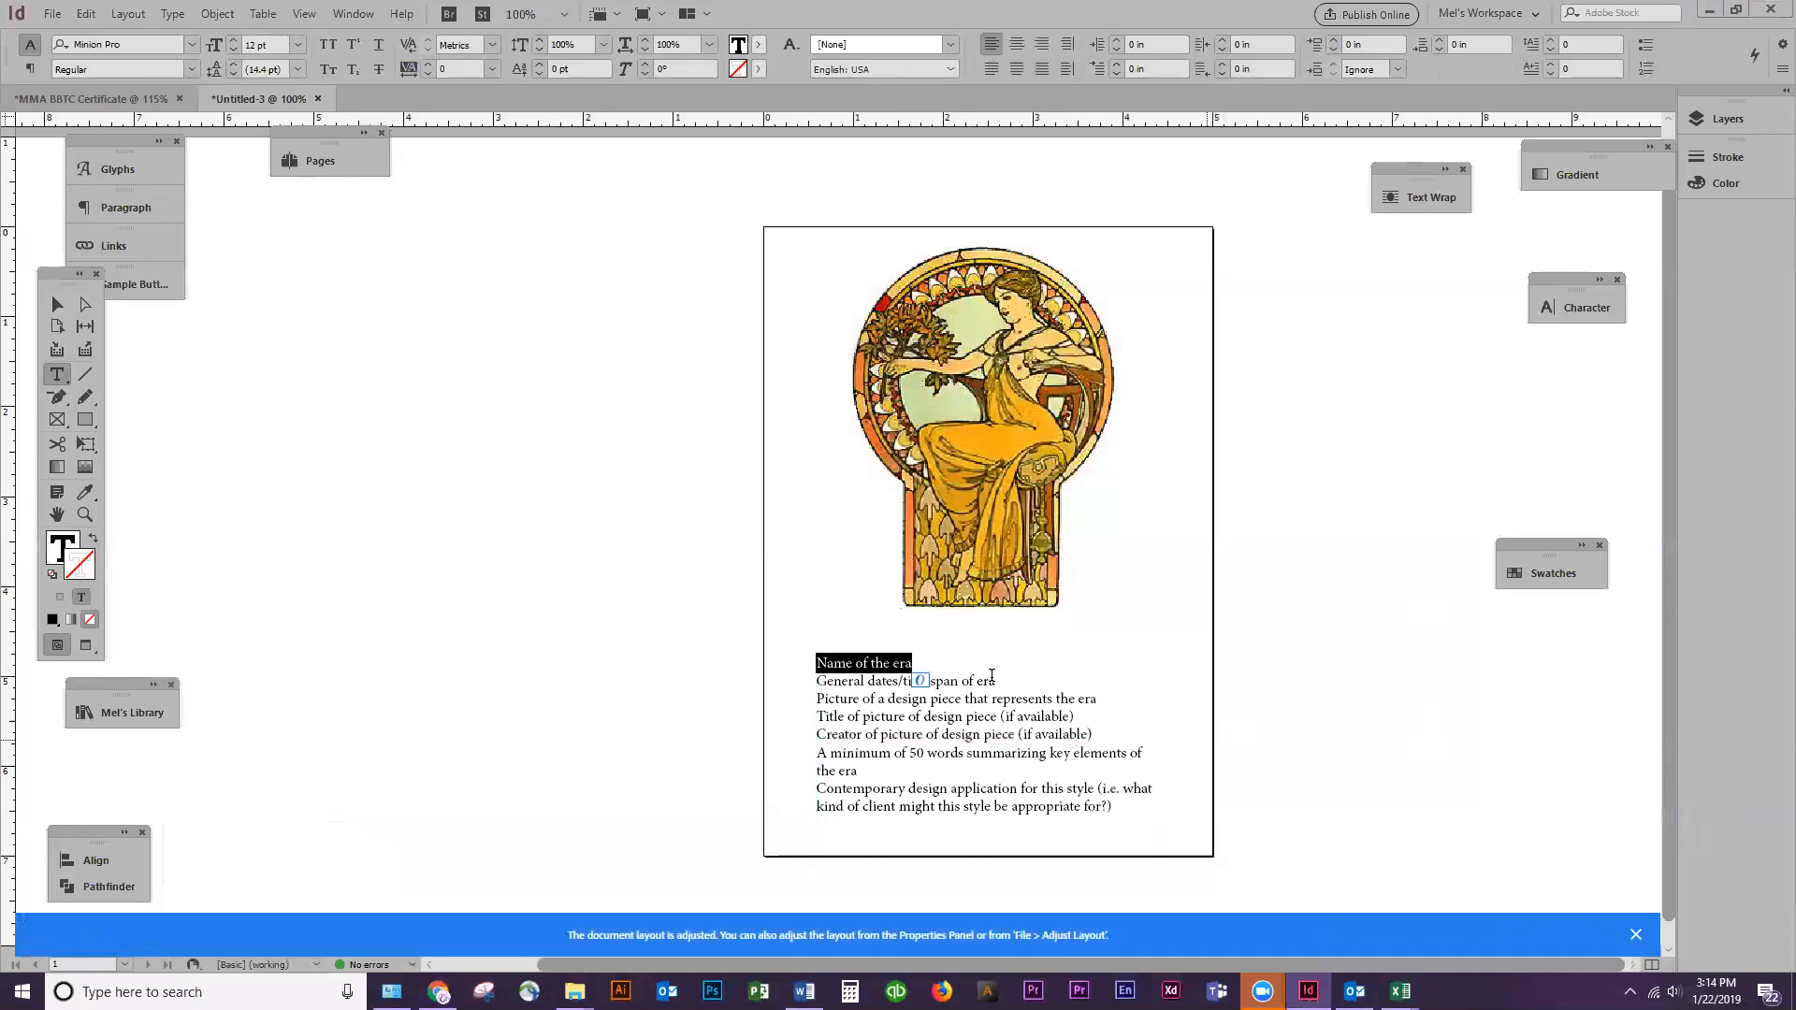
{"action": "left_click", "coordinate": [193, 47]}
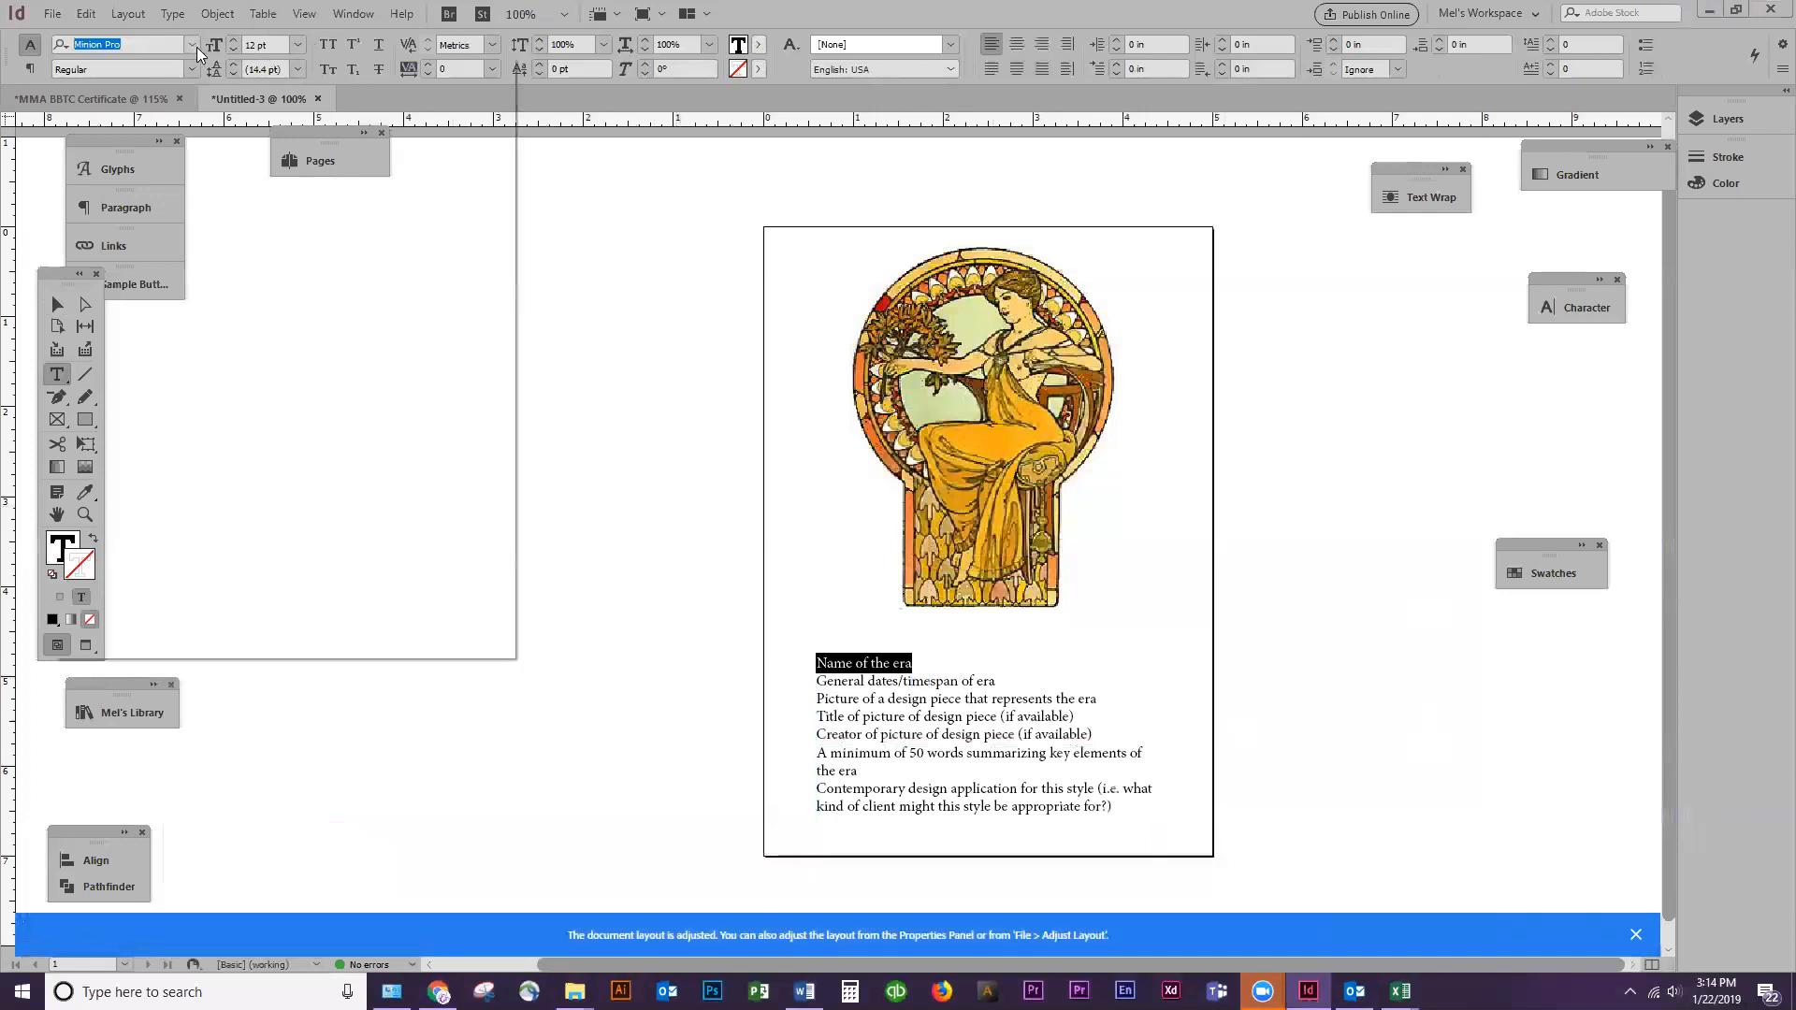
{"action": "type", "text": "cardinal"}
{"action": "key", "text": "Return"}
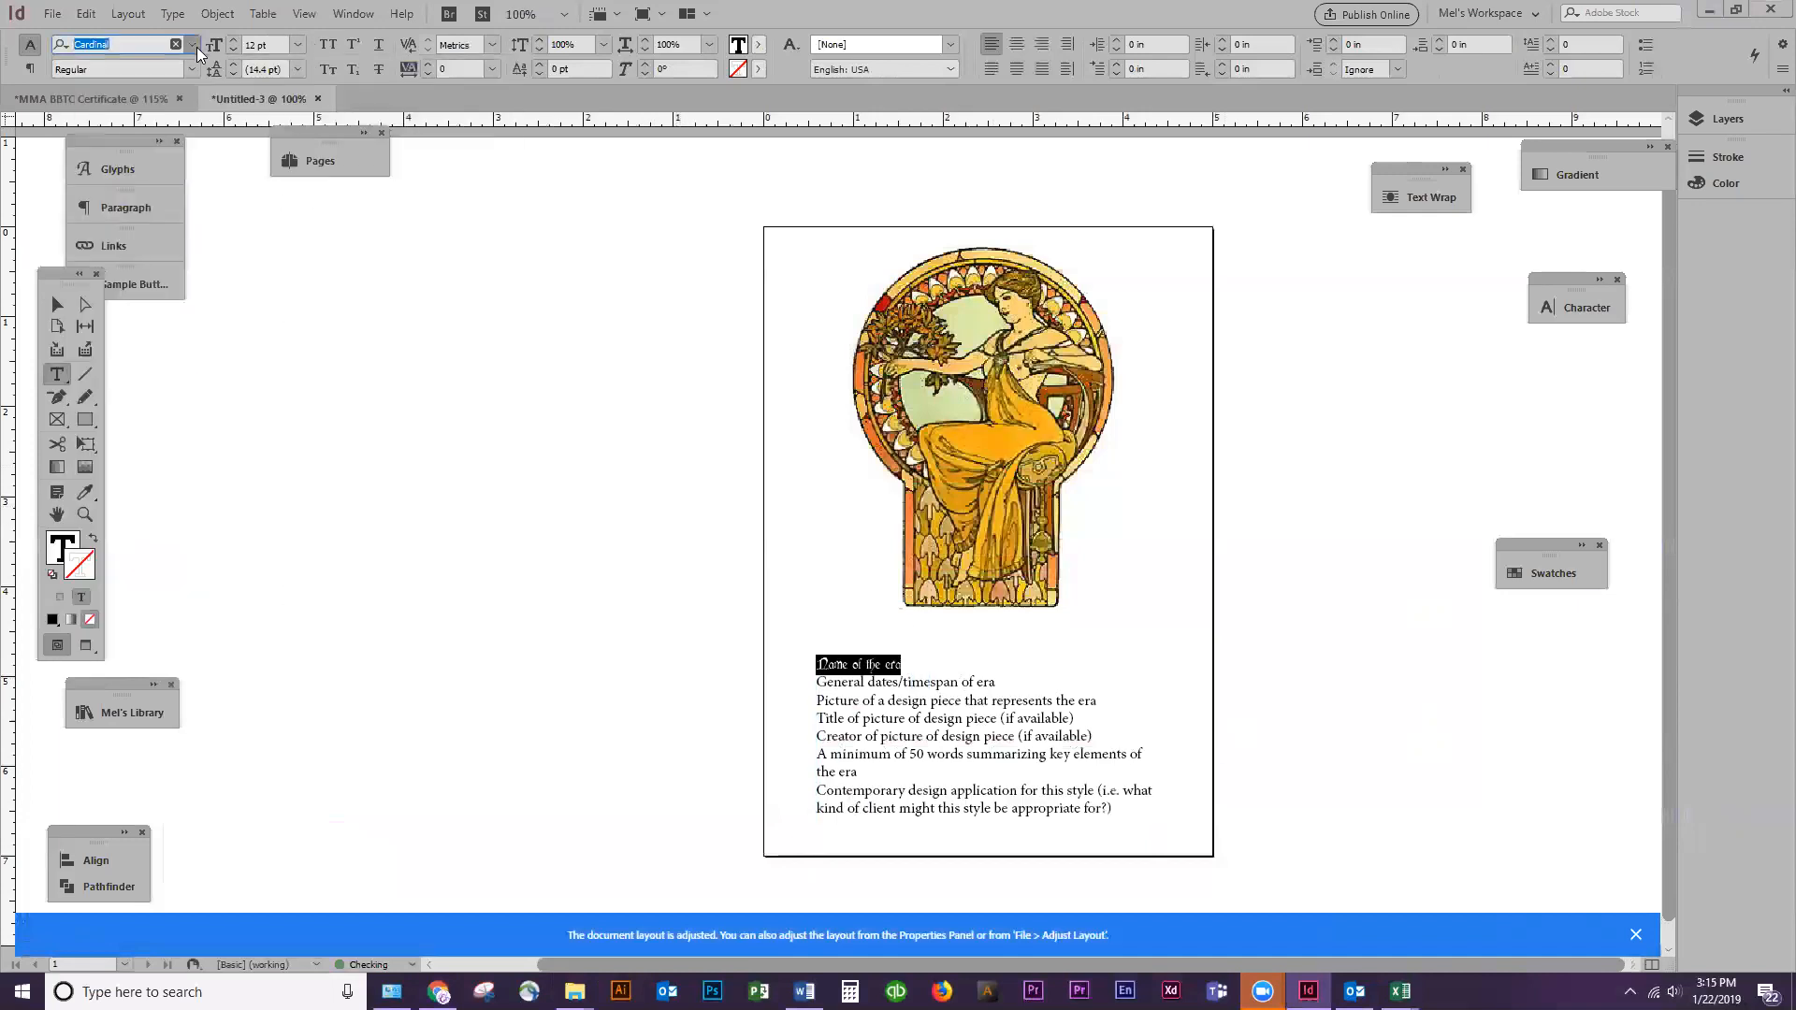
Try the "Name of the era" line at 40 pt, settling on a font size of 25 pt
{"action": "left_click", "coordinate": [266, 44]}
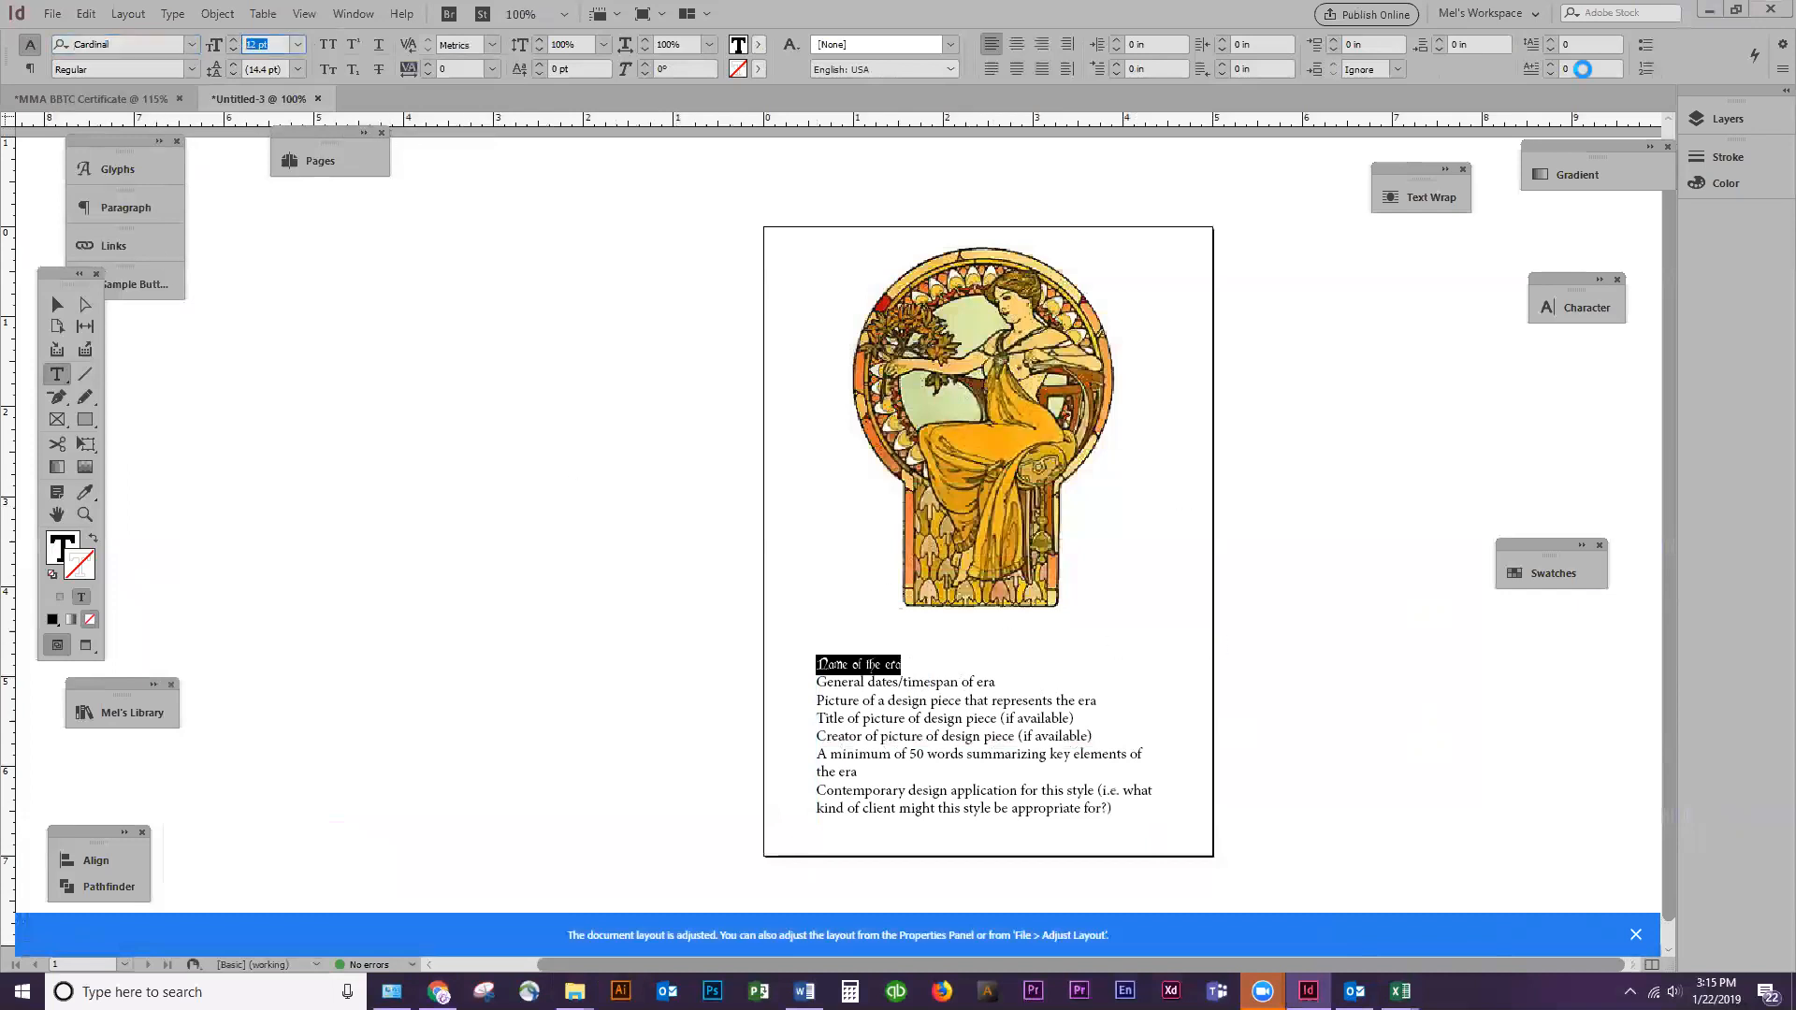
{"action": "type", "text": "40"}
{"action": "key", "text": "Return"}
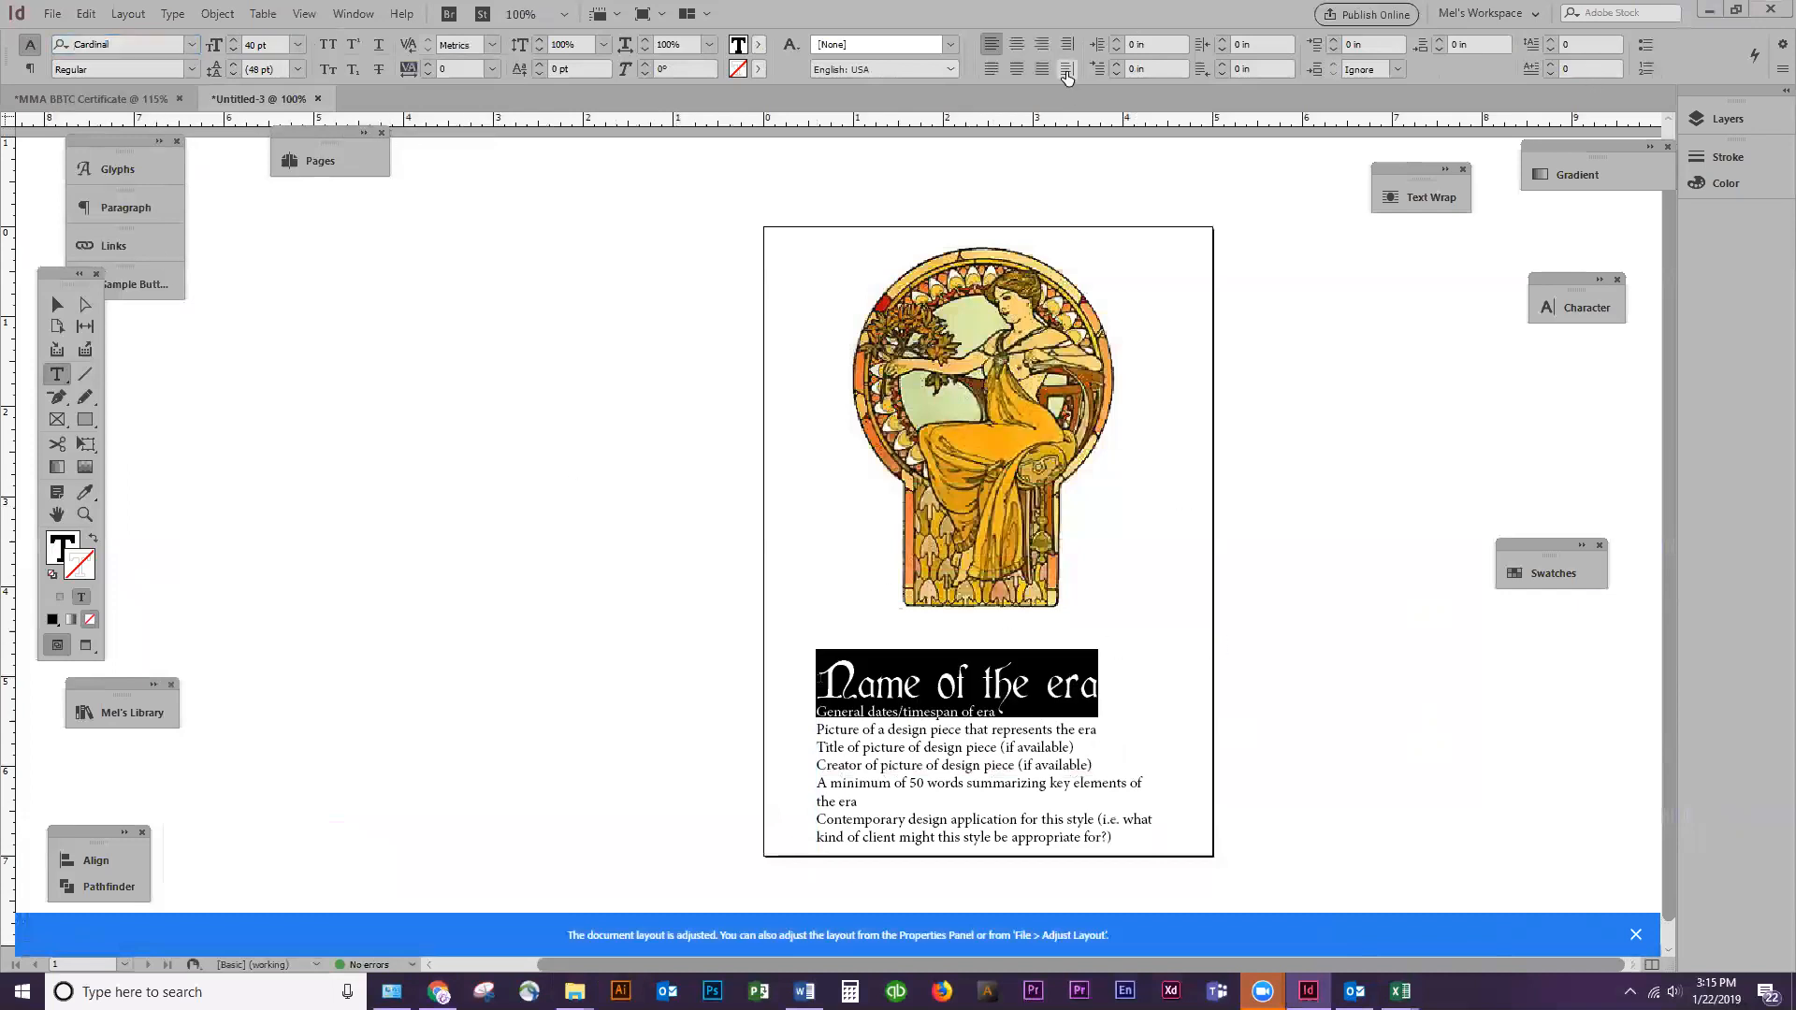
{"action": "type", "text": "25"}
{"action": "key", "text": "Return"}
Capitalise the last word of the heading so that it reads "Name of the Era"
{"action": "left_click", "coordinate": [83, 514]}
{"action": "left_click_drag", "start_coordinate": [581, 227], "coordinate": [1289, 875]}
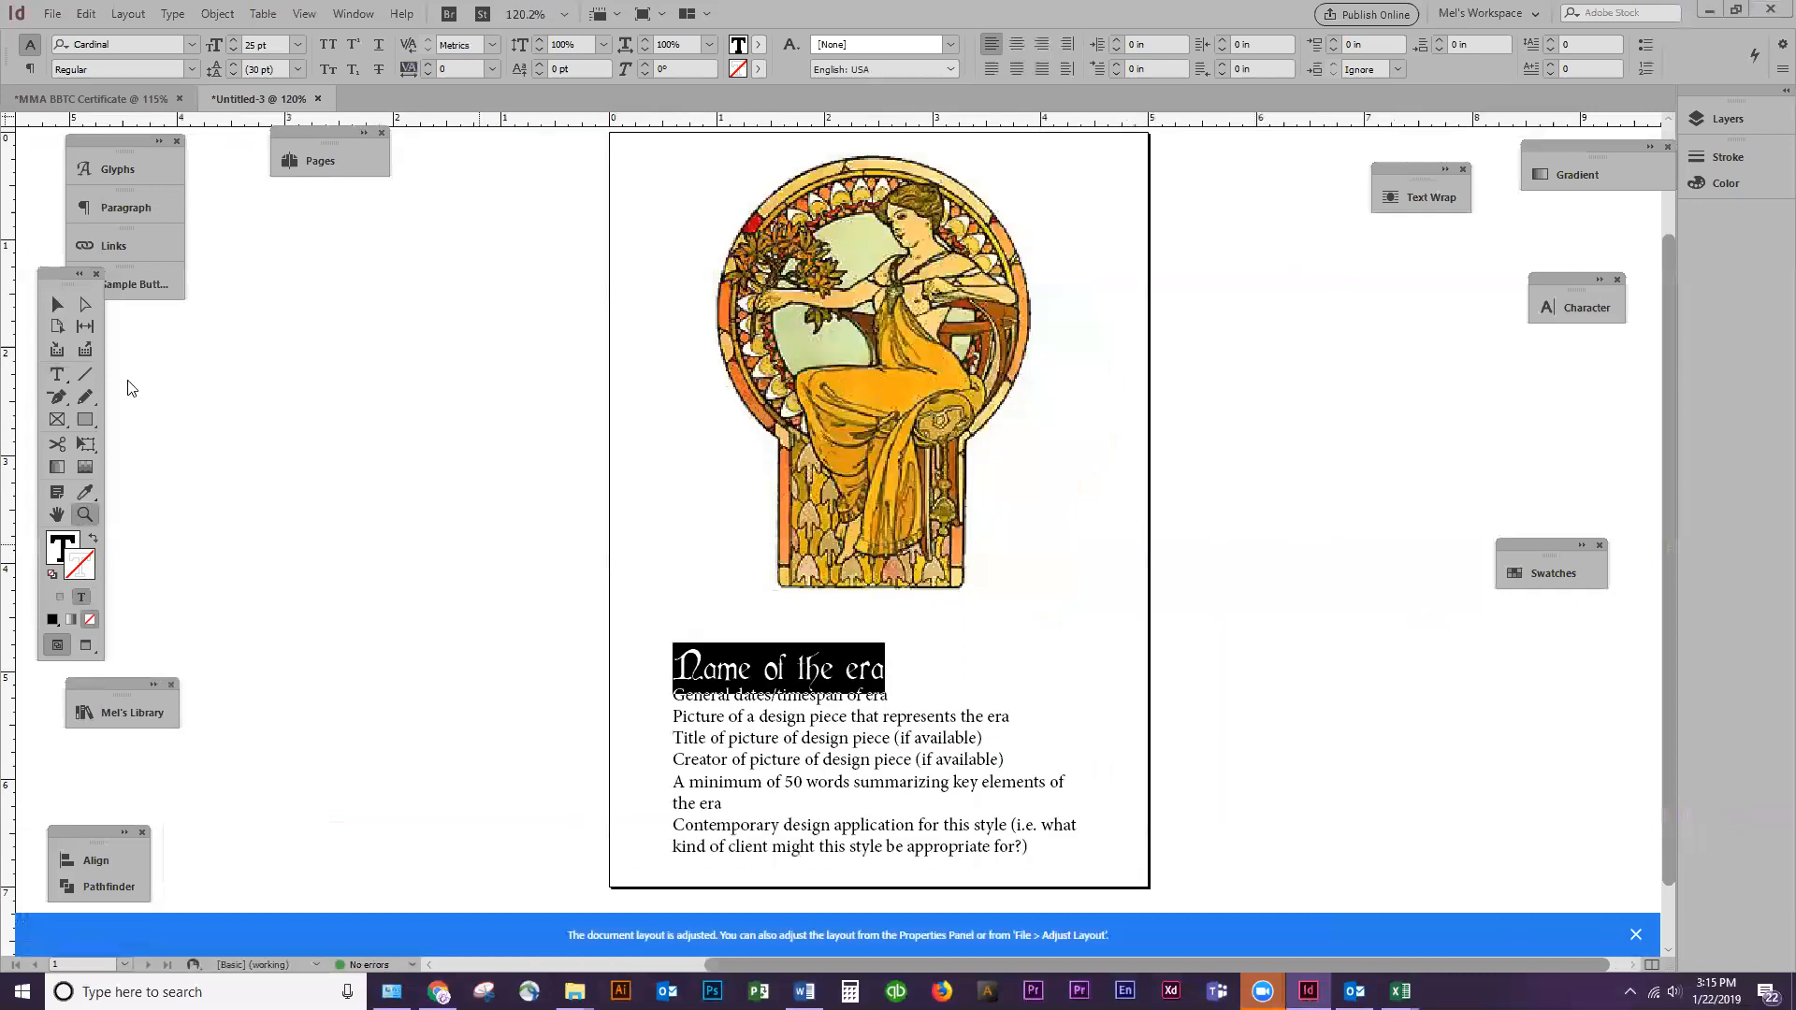
{"action": "left_click", "coordinate": [57, 375]}
{"action": "left_click", "coordinate": [862, 672]}
{"action": "key", "text": "BackSpace"}
{"action": "type", "text": "E"}
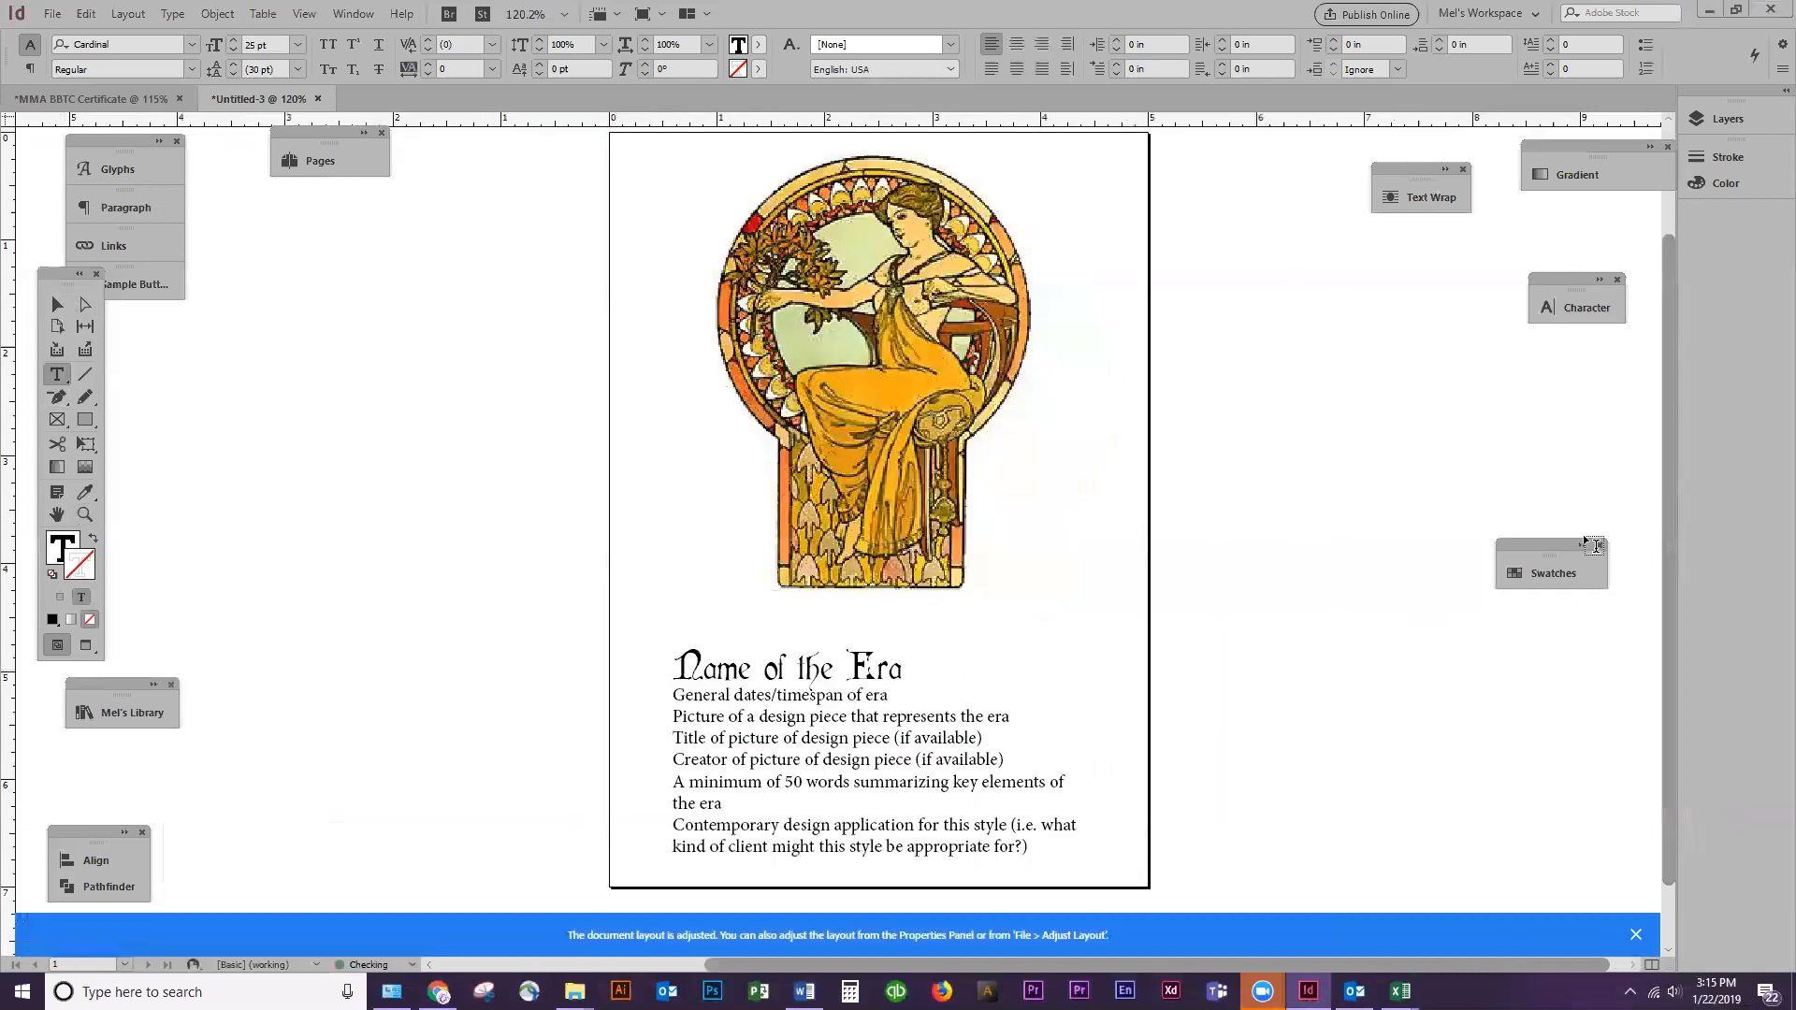
Give the "Name of the Era" heading text a thin black stroke with a weight of 0.2 pt
{"action": "key", "text": "Home"}
{"action": "key", "text": "shift+End"}
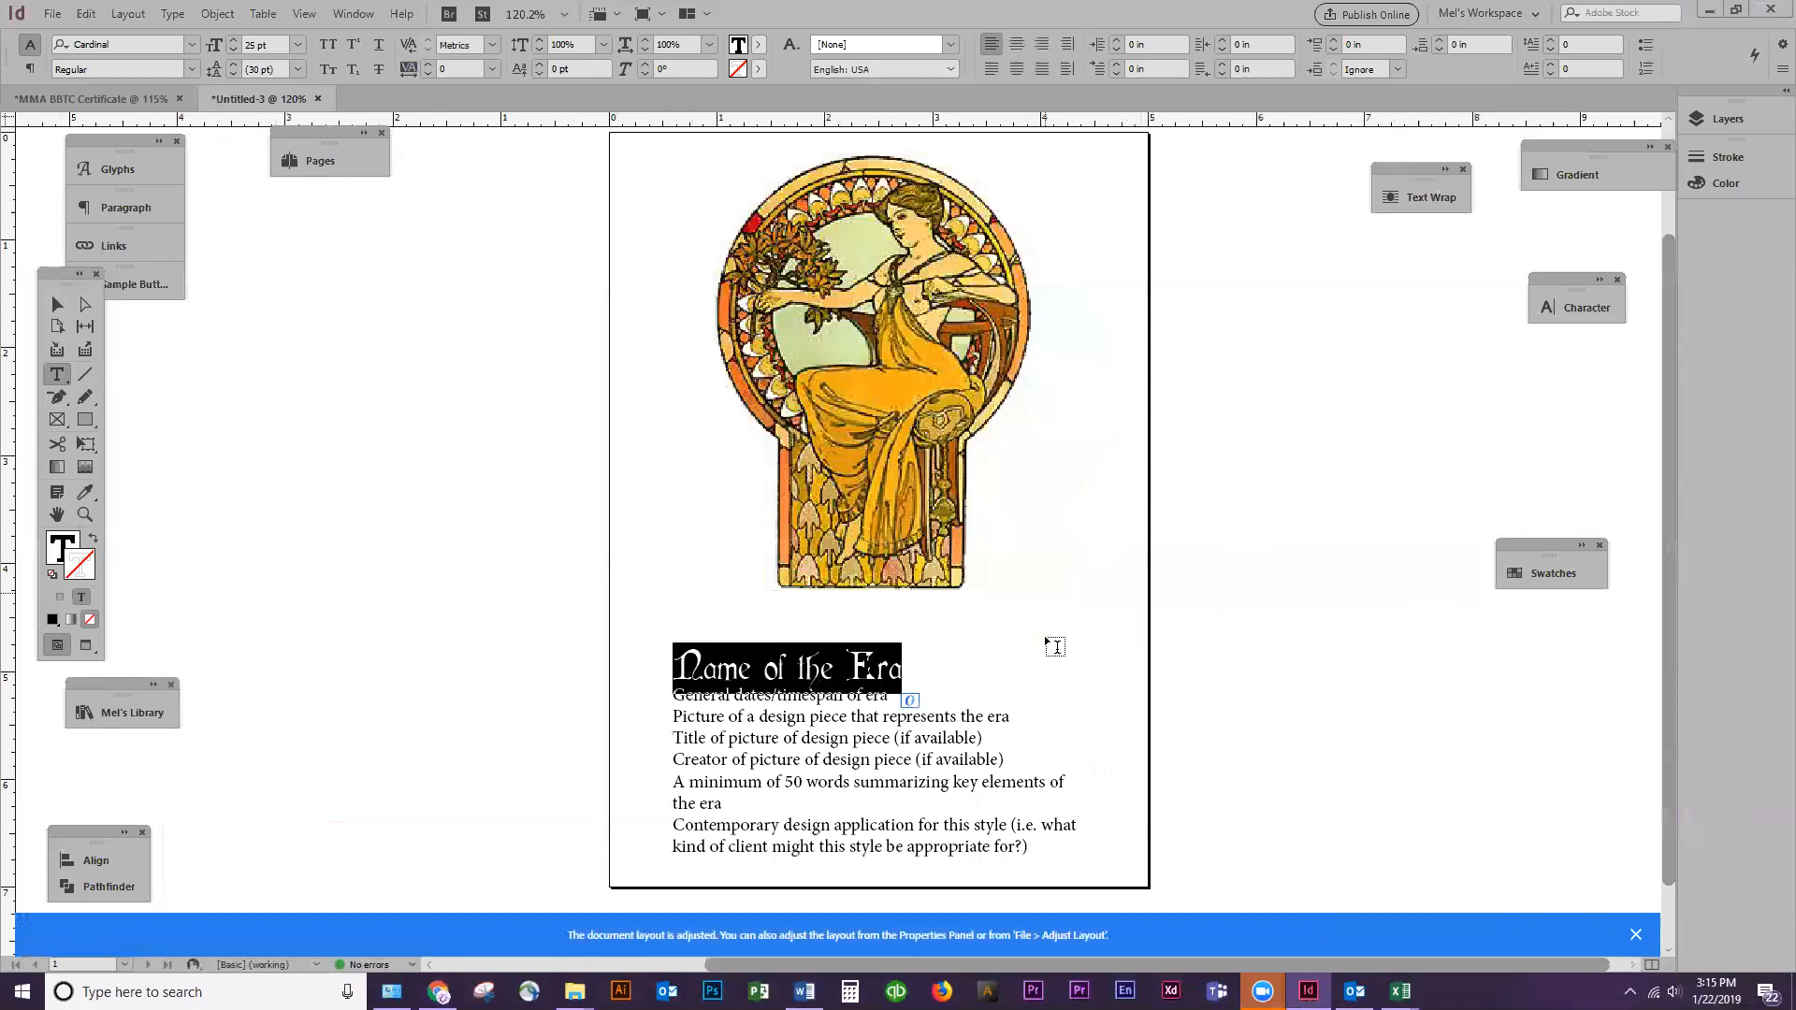
{"action": "left_click", "coordinate": [85, 515]}
{"action": "left_click_drag", "start_coordinate": [494, 590], "coordinate": [1132, 903]}
{"action": "key", "text": "Escape"}
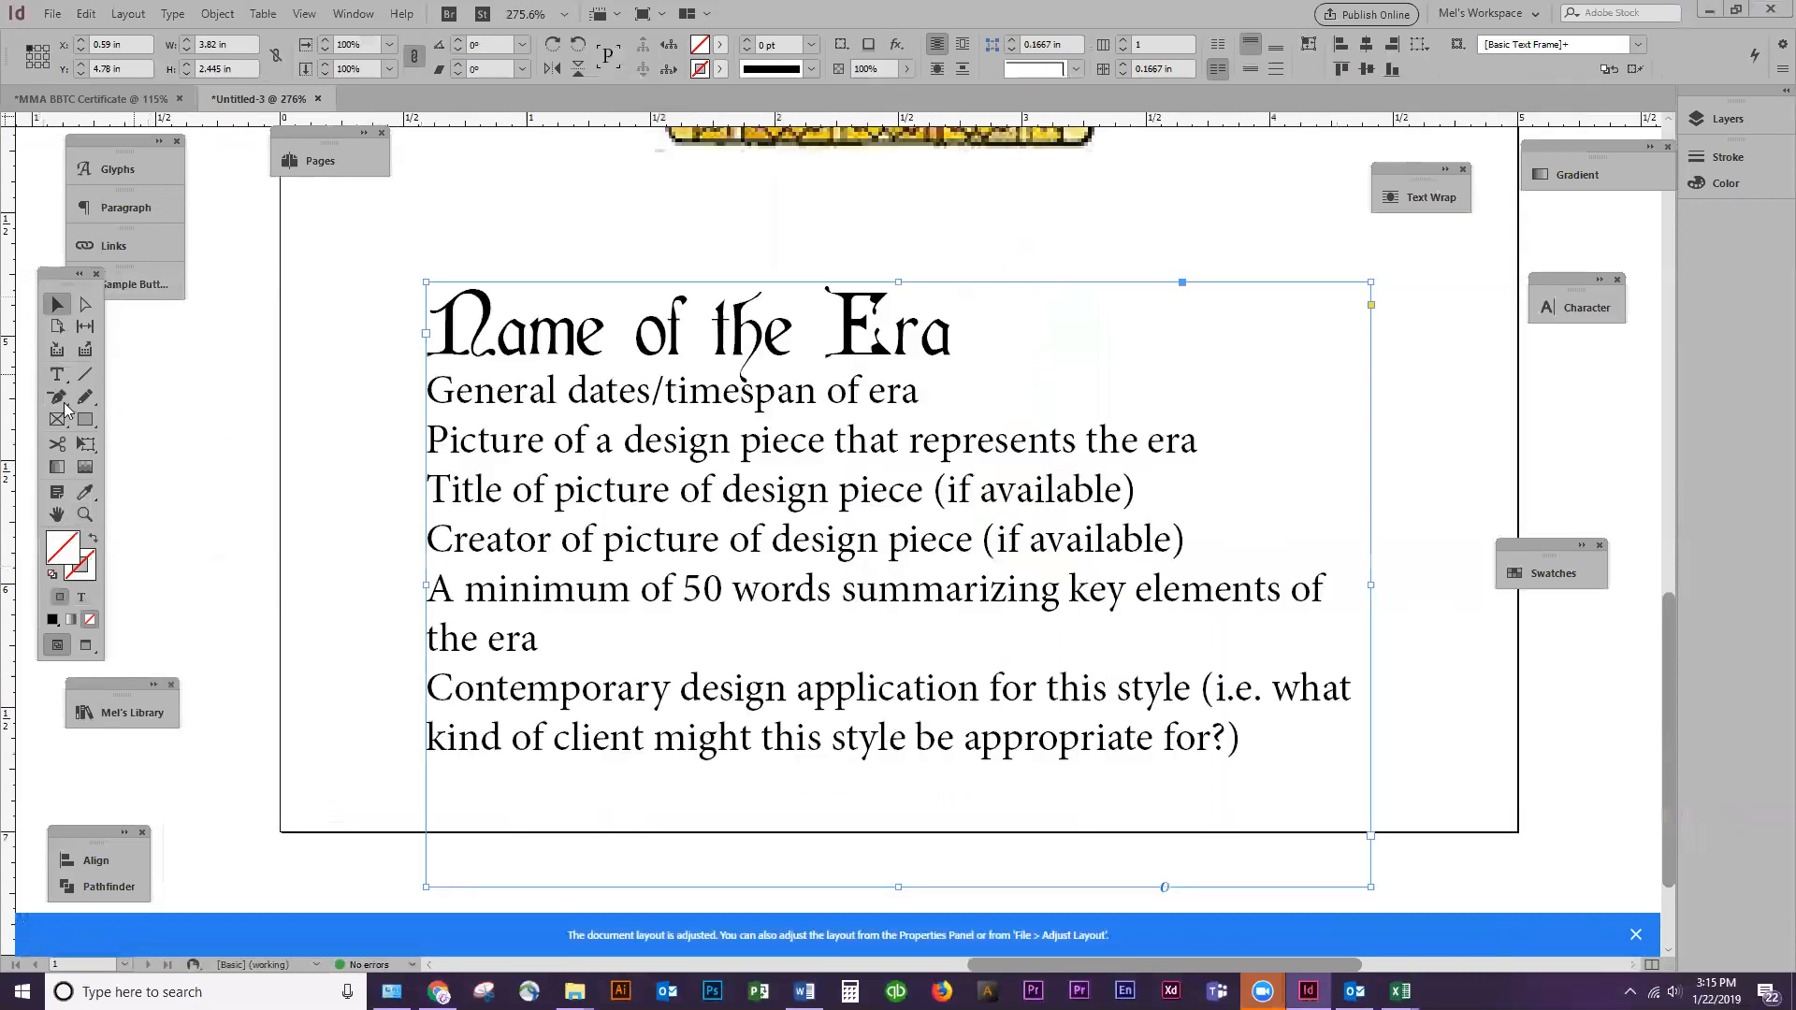
{"action": "left_click", "coordinate": [58, 376]}
{"action": "double_click", "coordinate": [536, 334]}
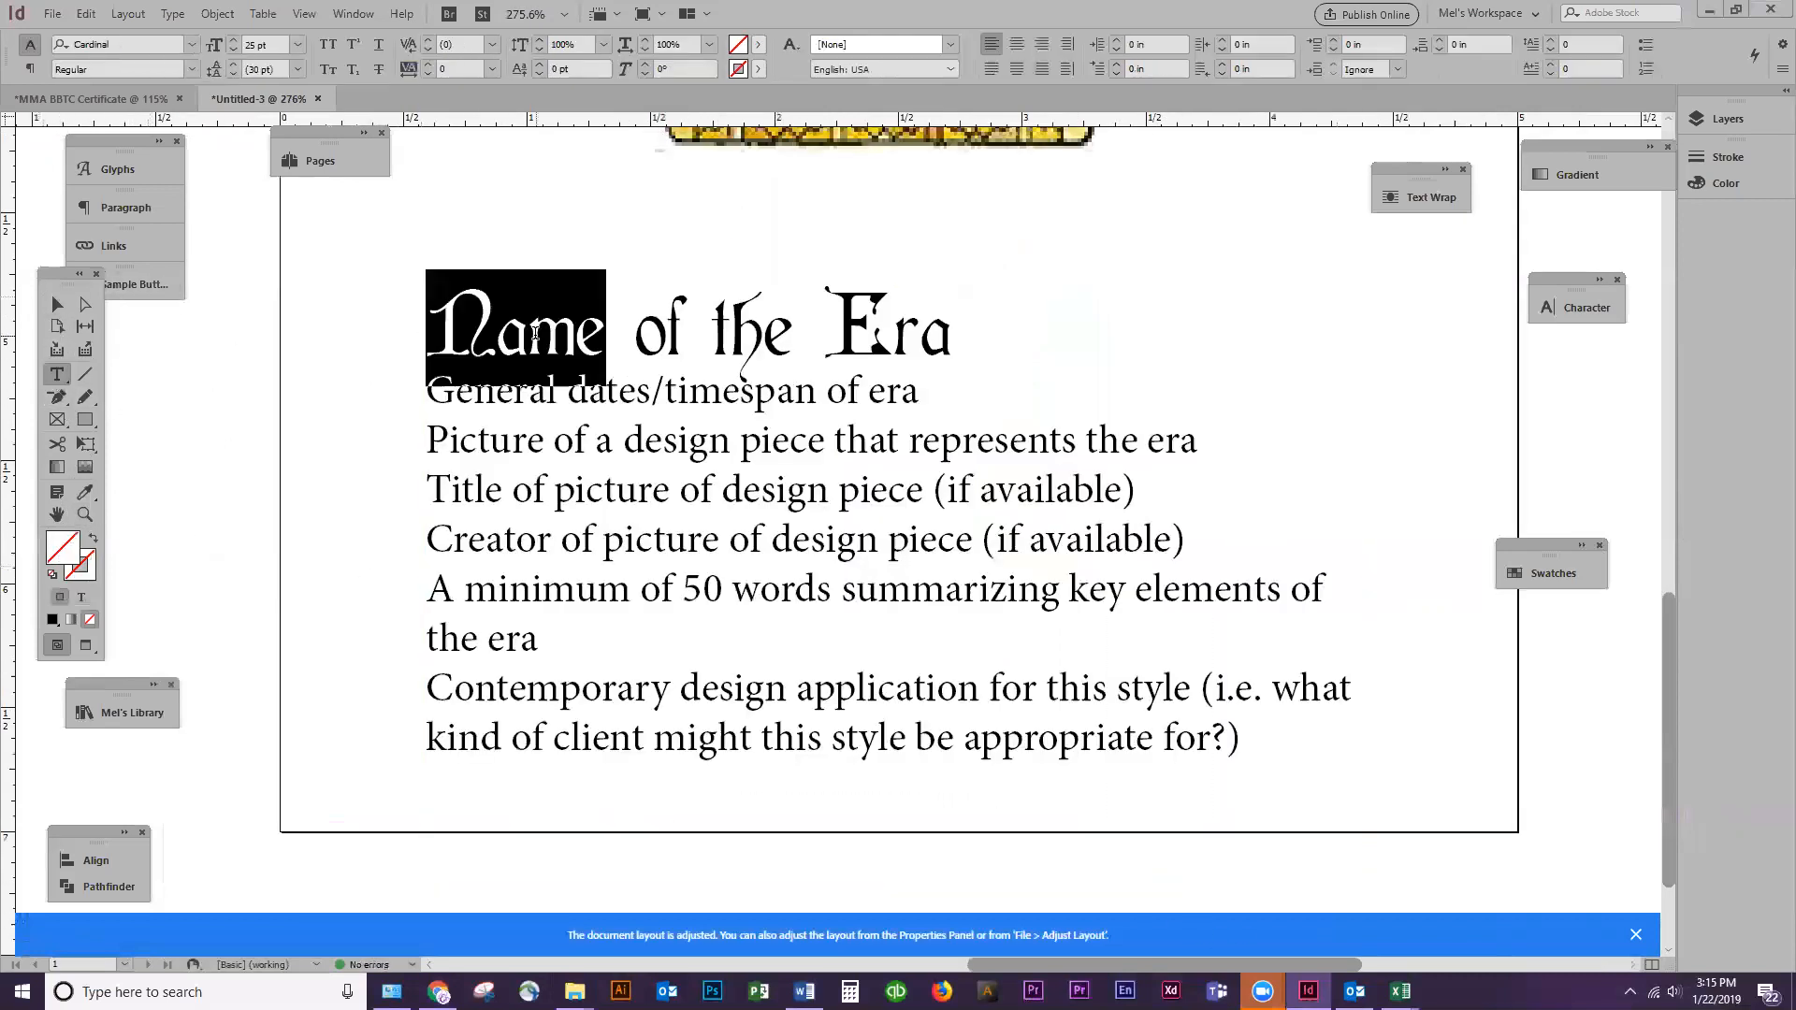
{"action": "triple_click", "coordinate": [536, 334]}
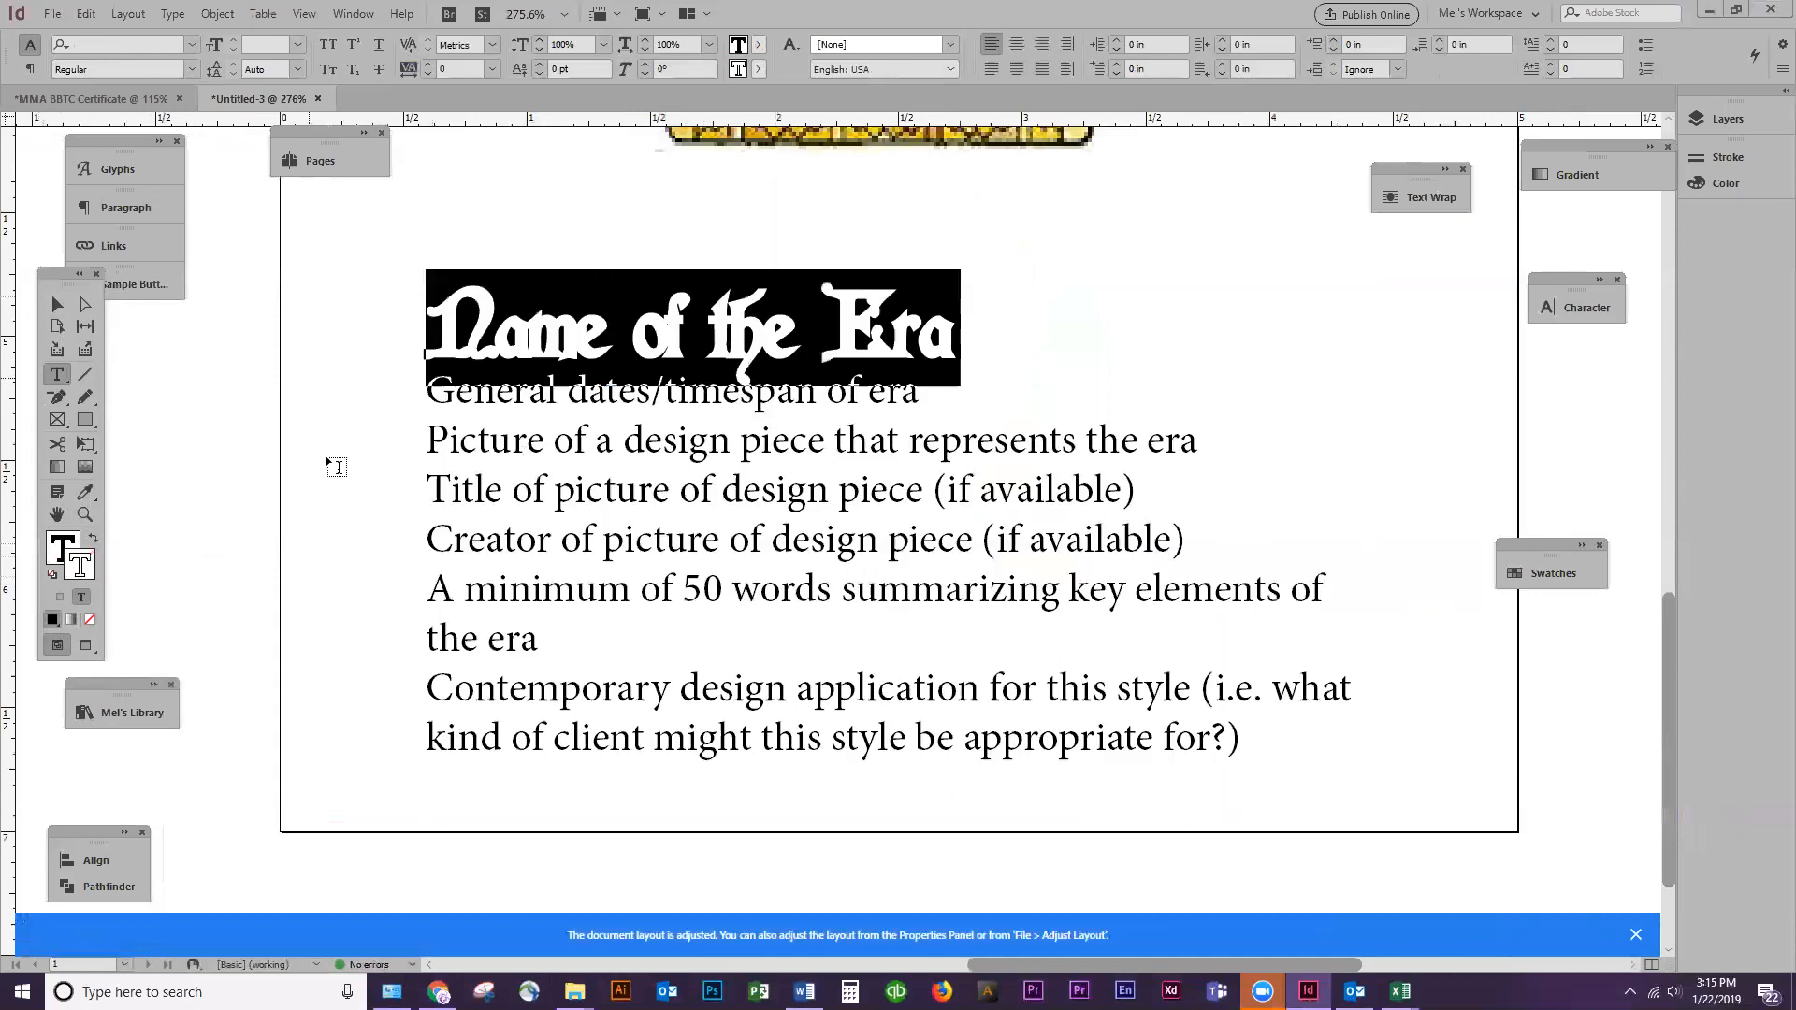
{"action": "left_click", "coordinate": [1728, 156]}
{"action": "left_click_drag", "start_coordinate": [1566, 178], "coordinate": [1498, 166]}
{"action": "type", "text": ".2"}
{"action": "key", "text": "Return"}
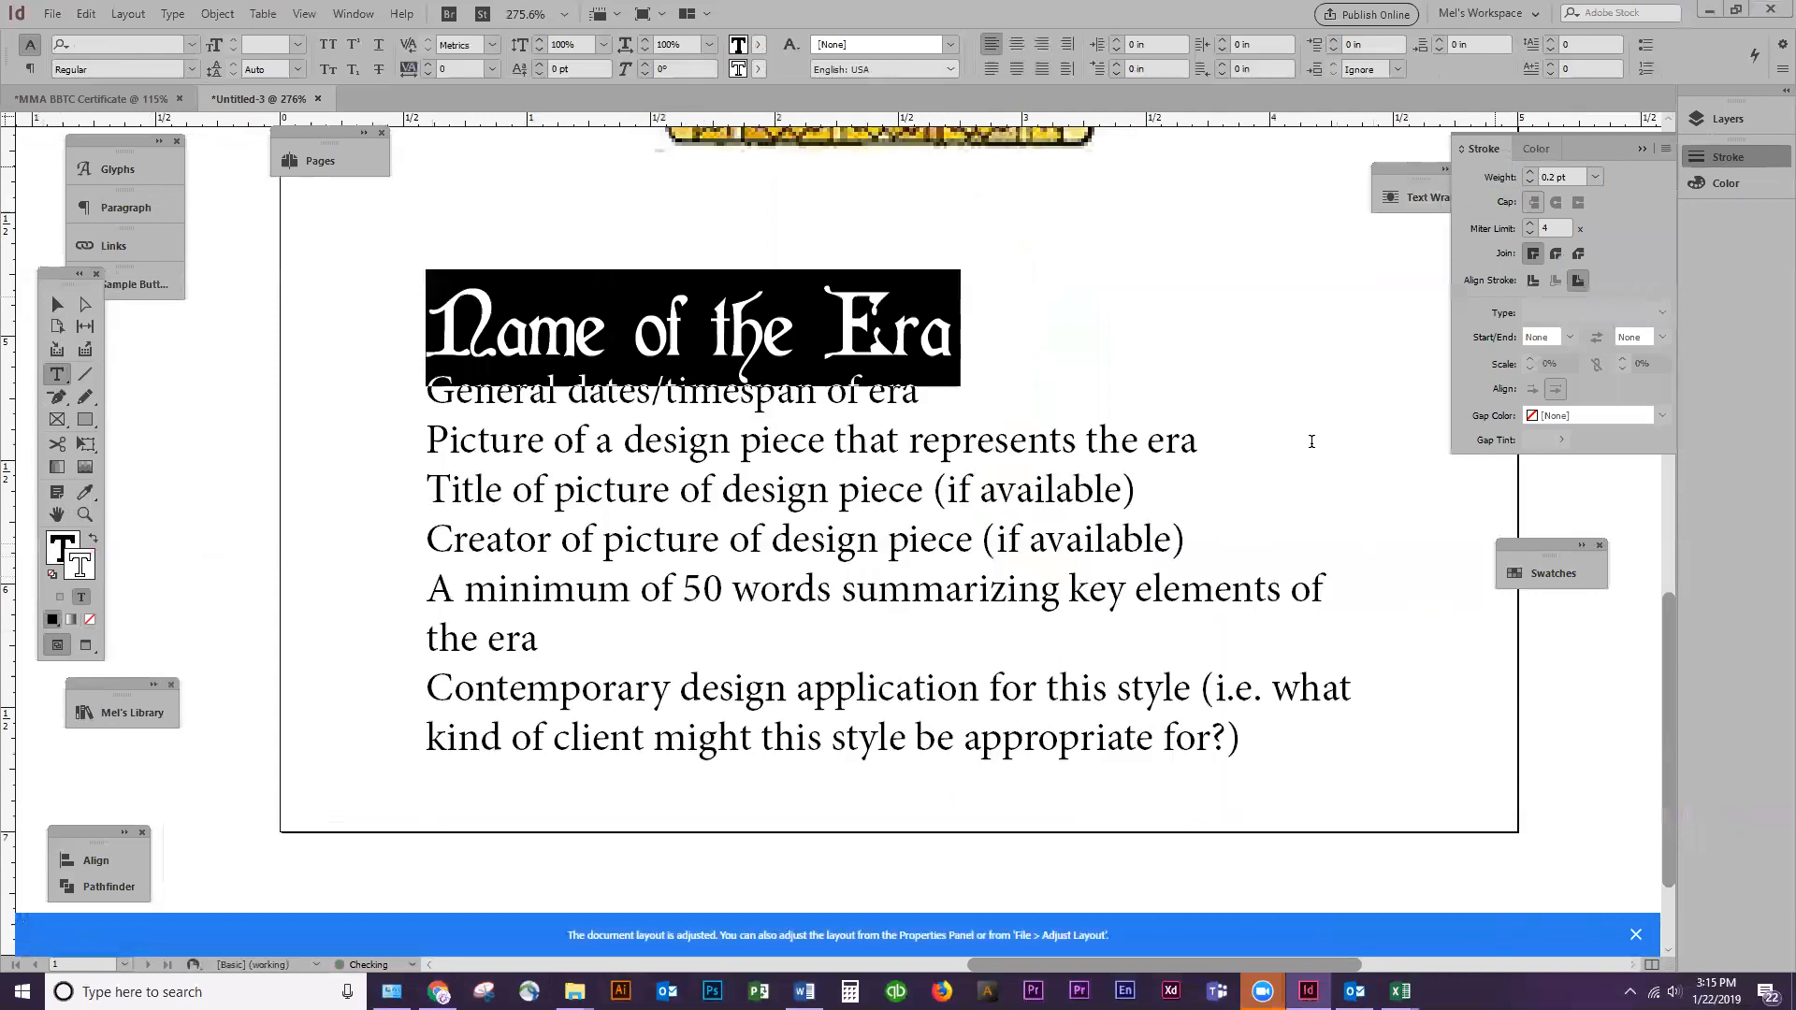
{"action": "left_click", "coordinate": [58, 304]}
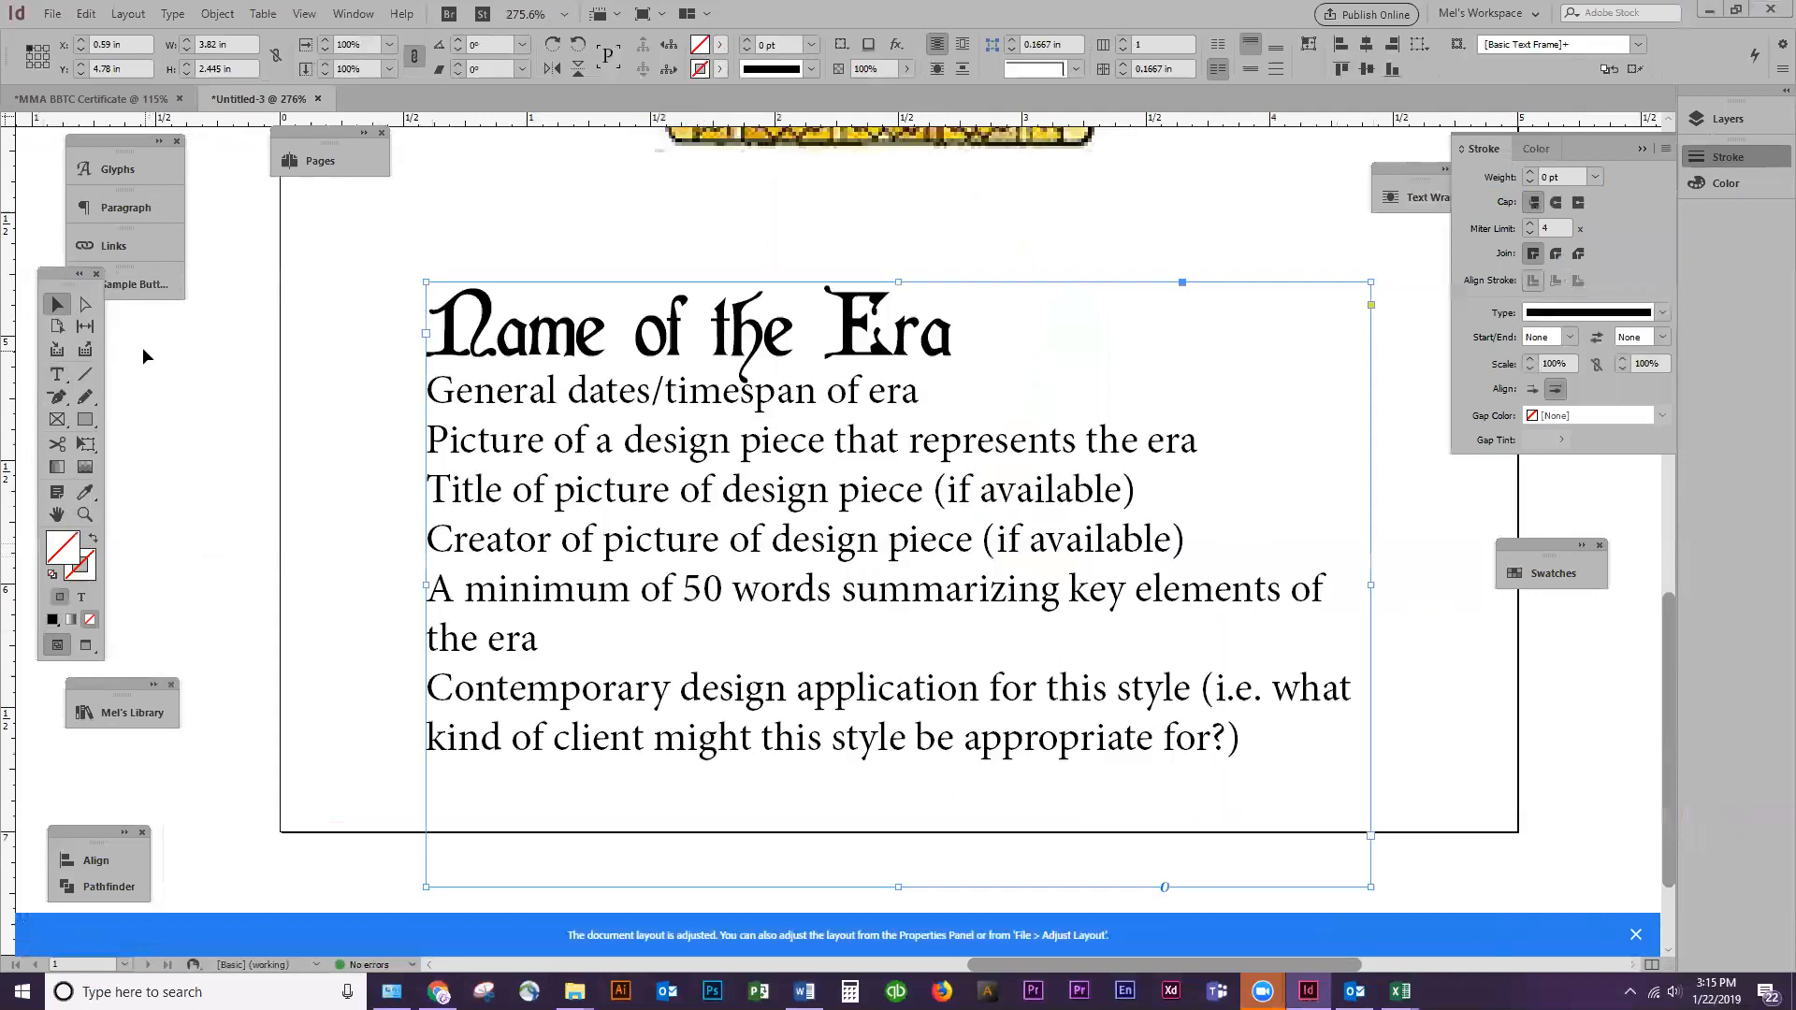
Add the text "Art Nouveau" directly after "Name of the Era" on the same line
{"action": "double_click", "coordinate": [509, 398]}
{"action": "key", "text": "Return"}
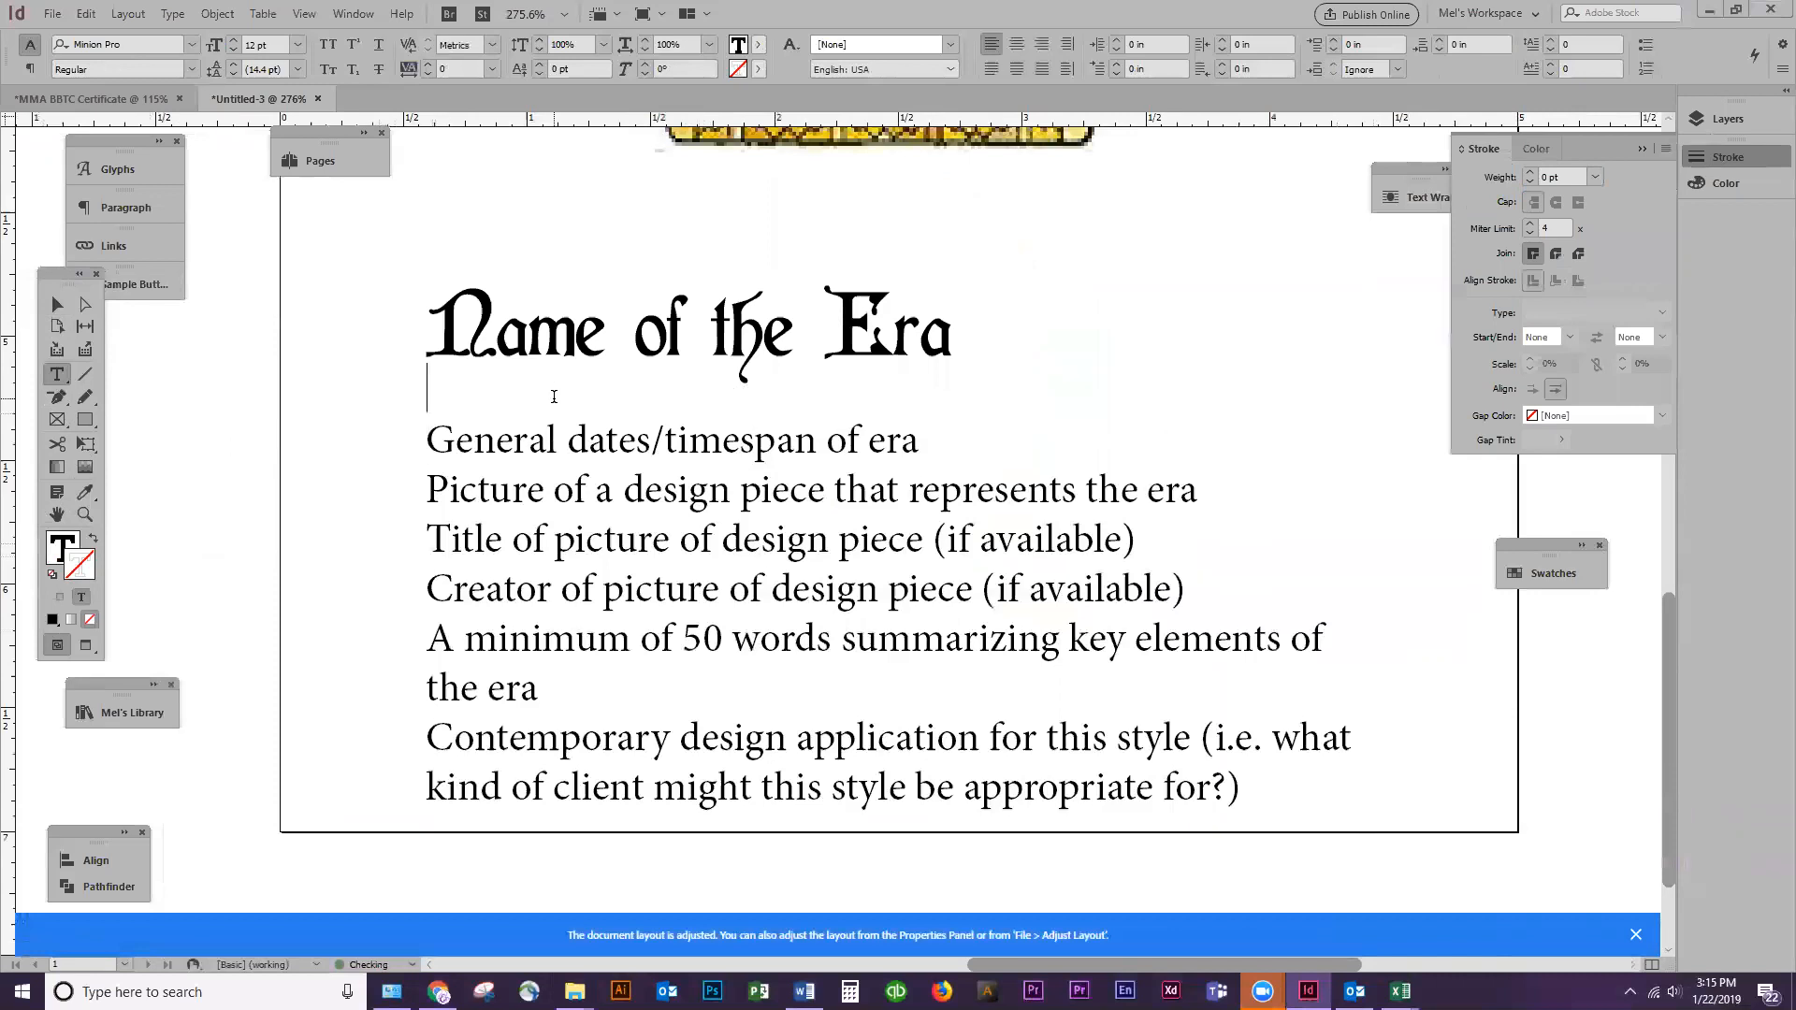
{"action": "type", "text": "Art Nou"}
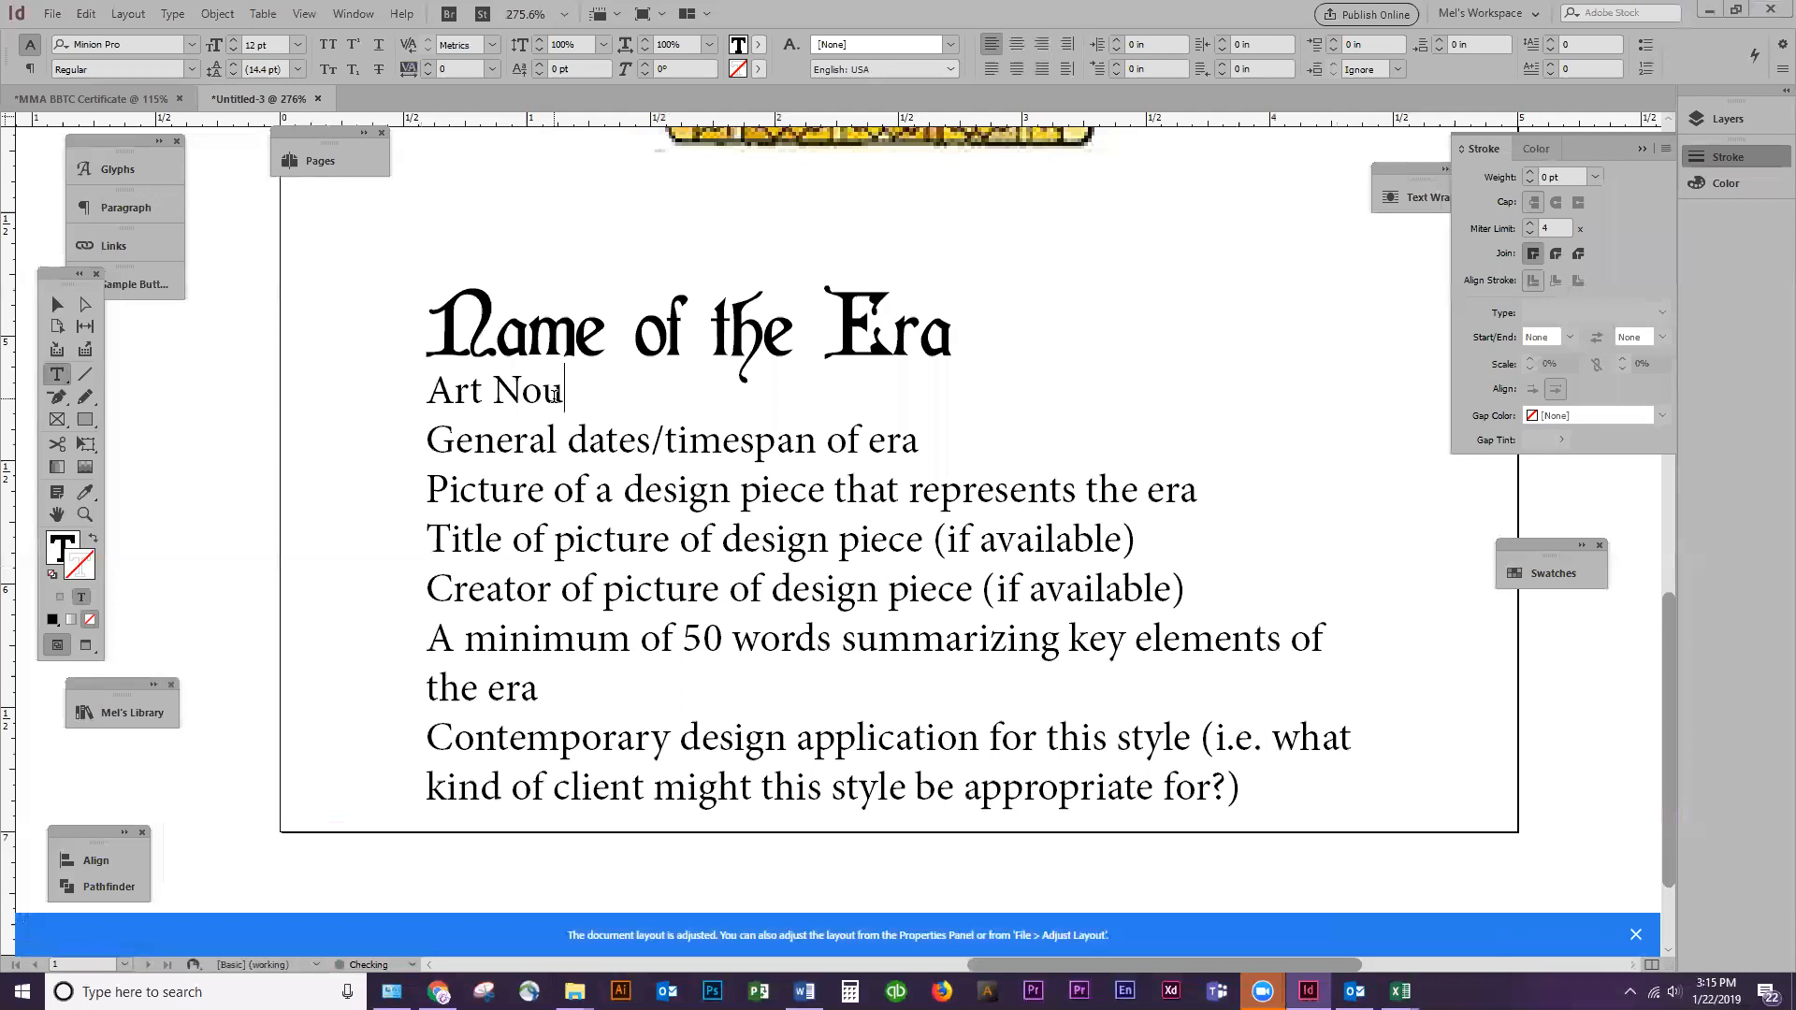
{"action": "type", "text": "veau"}
{"action": "key", "text": "Up"}
{"action": "key", "text": "End"}
{"action": "key", "text": "Delete"}
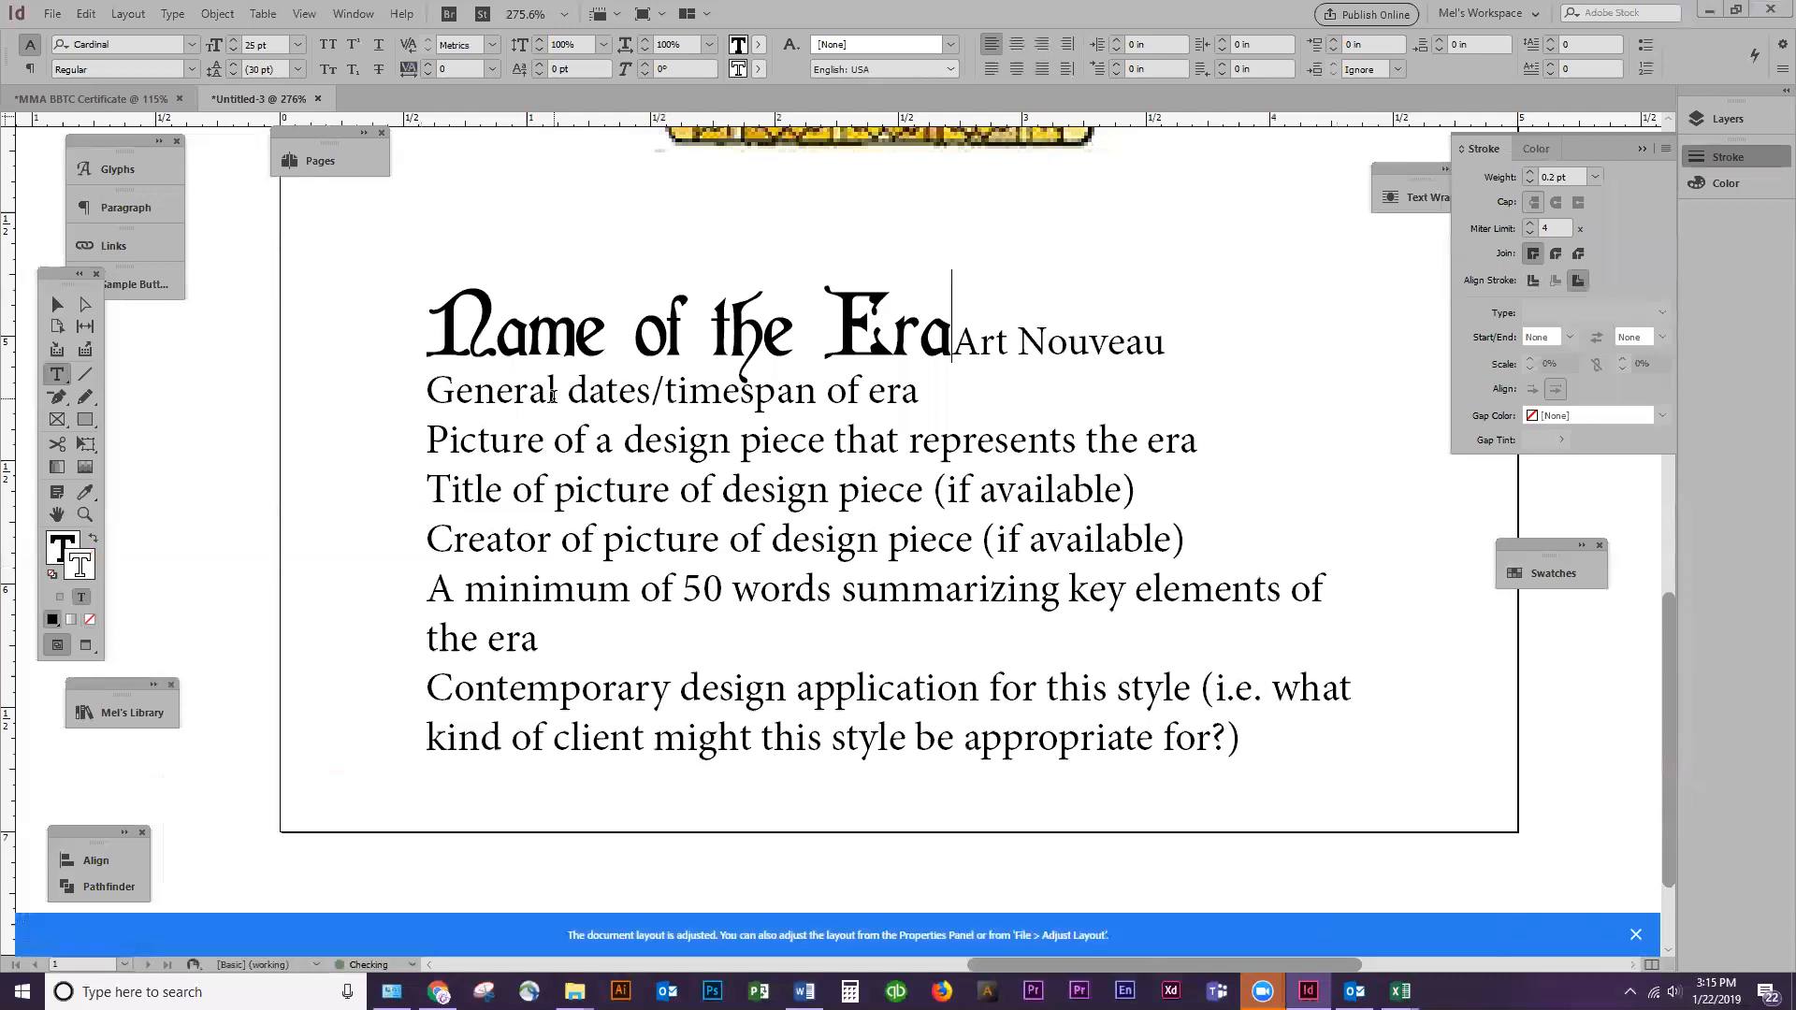
Separate "Name of the Era" from "Art Nouveau" with a semicolon and spaces
{"action": "key", "text": "Left"}
{"action": "key", "text": "Left"}
{"action": "key", "text": "Left"}
{"action": "key", "text": "Left"}
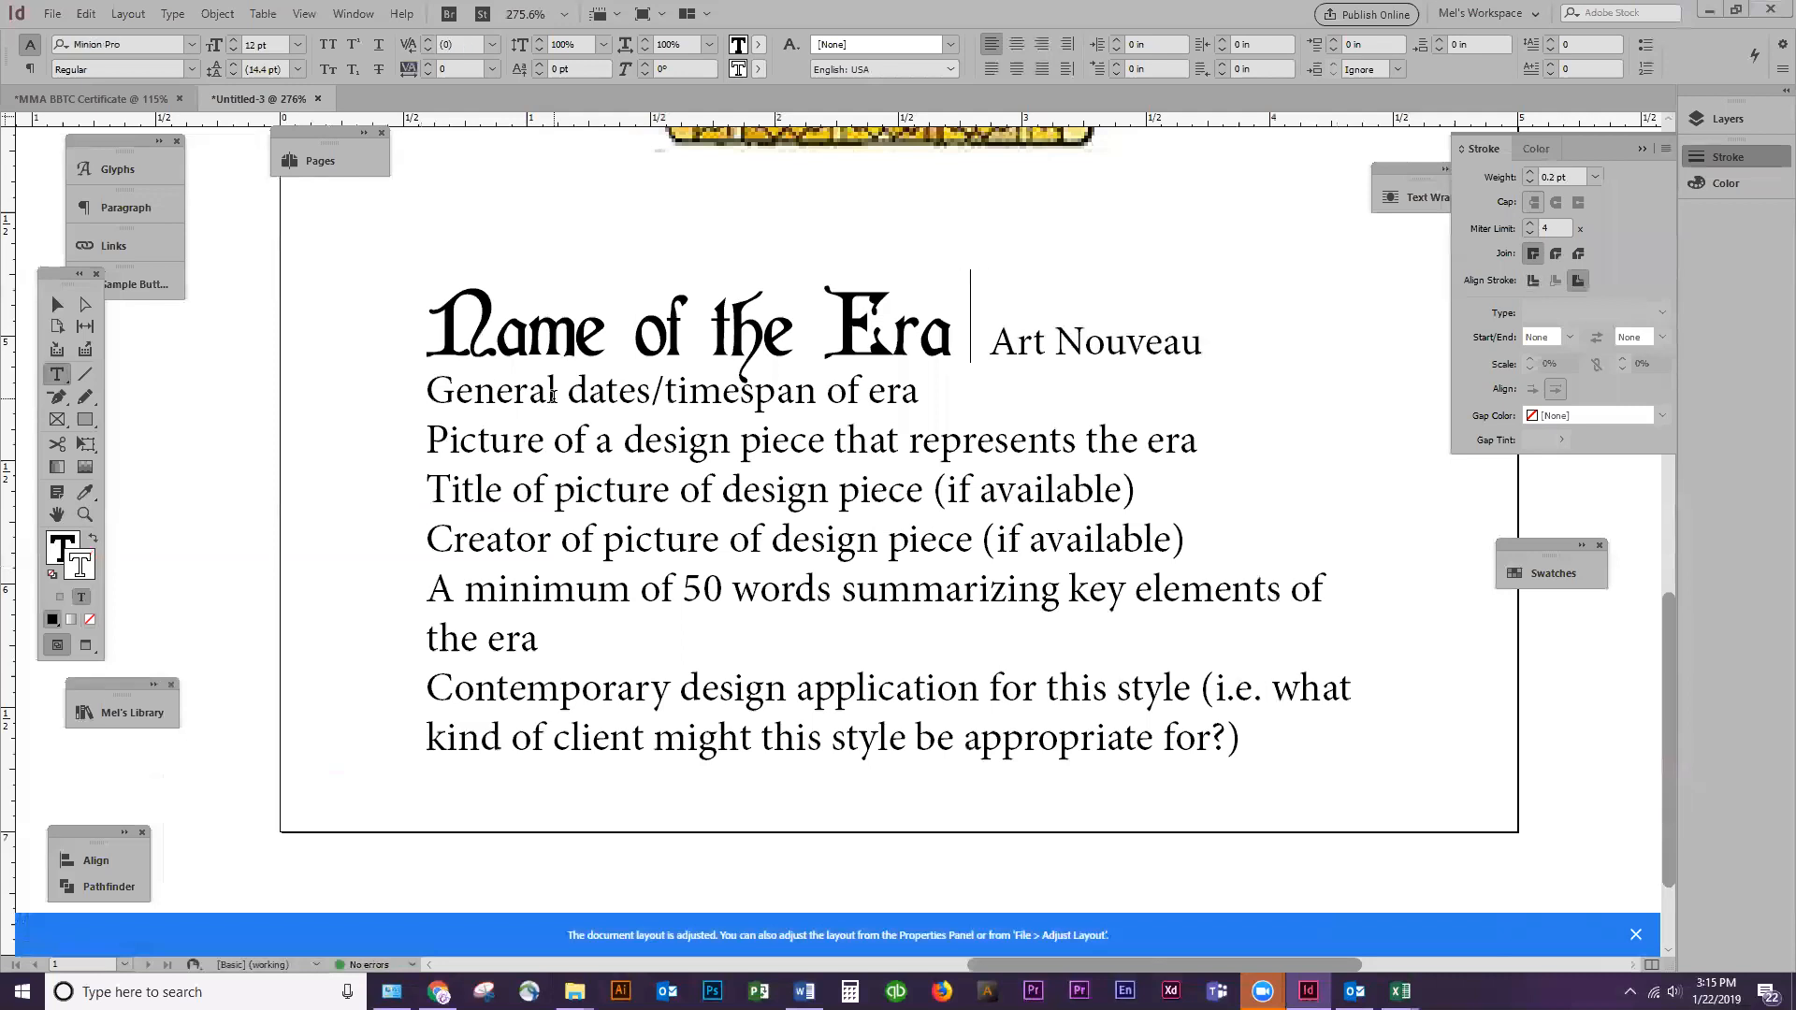
{"action": "type", "text": ";"}
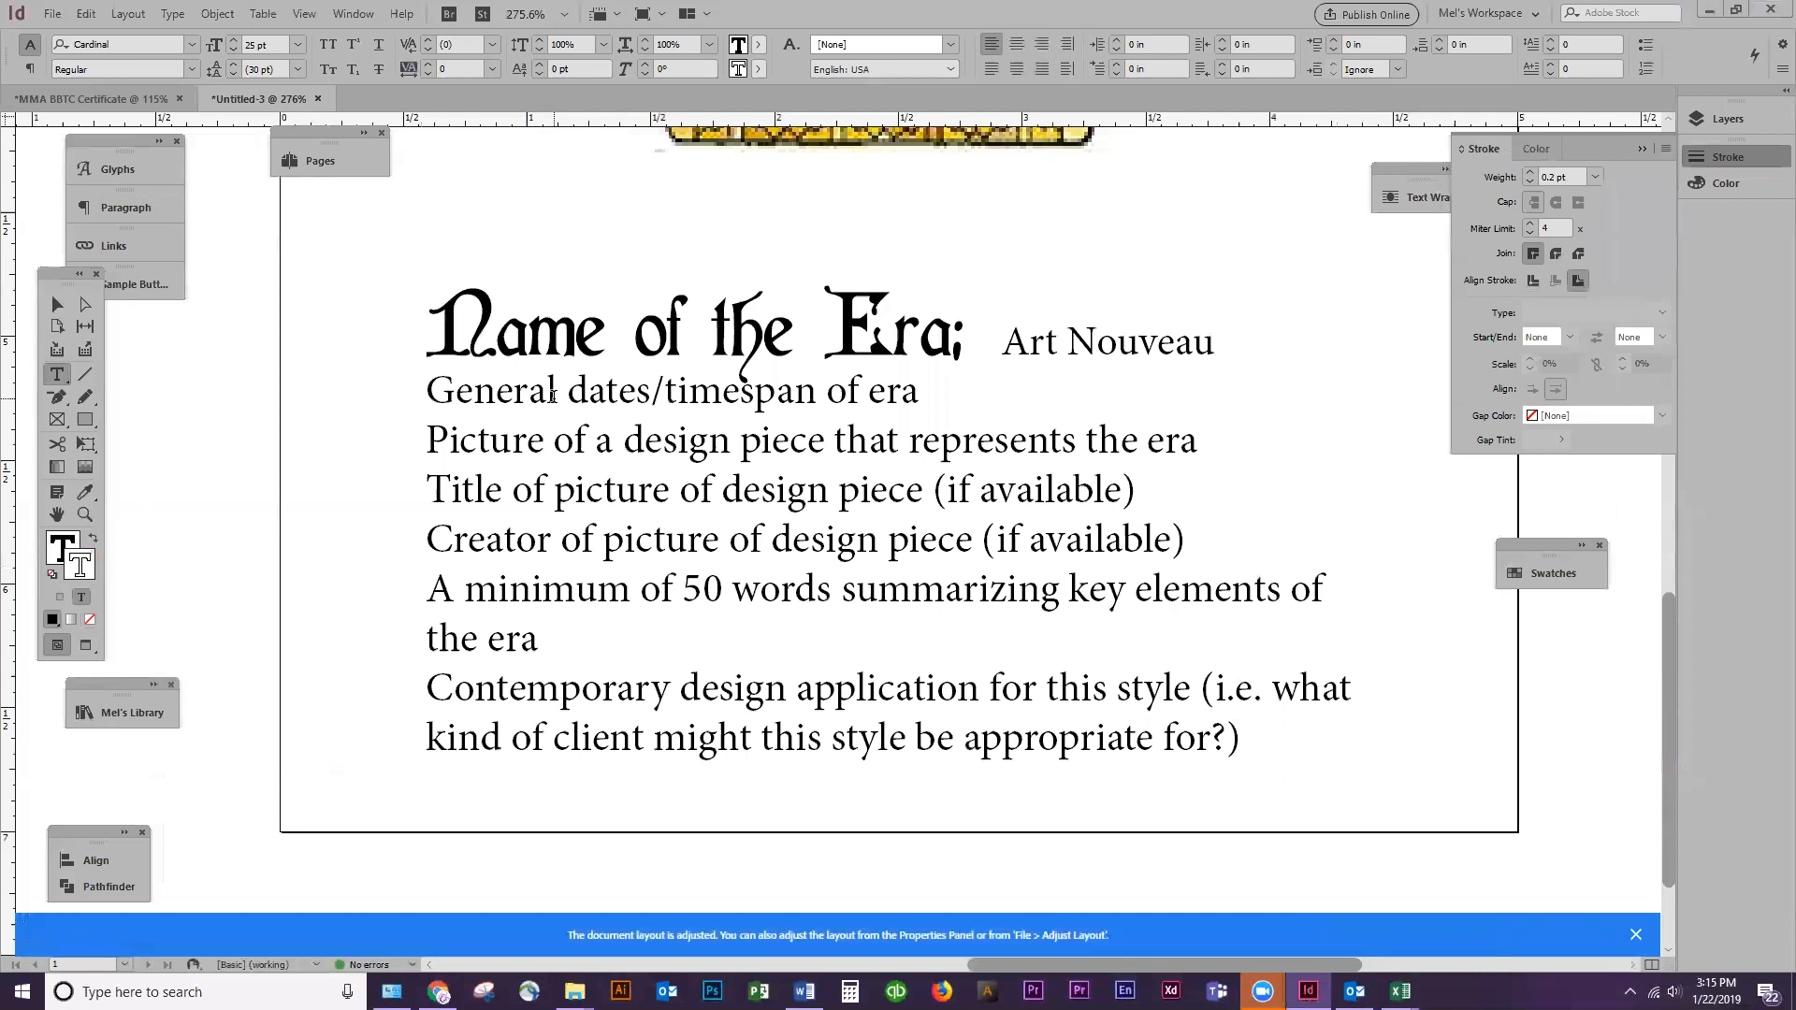
{"action": "key", "text": "Left"}
Set the words "Art Nouveau" in the Lucida Sans font
{"action": "left_click_drag", "start_coordinate": [1002, 342], "coordinate": [1214, 361]}
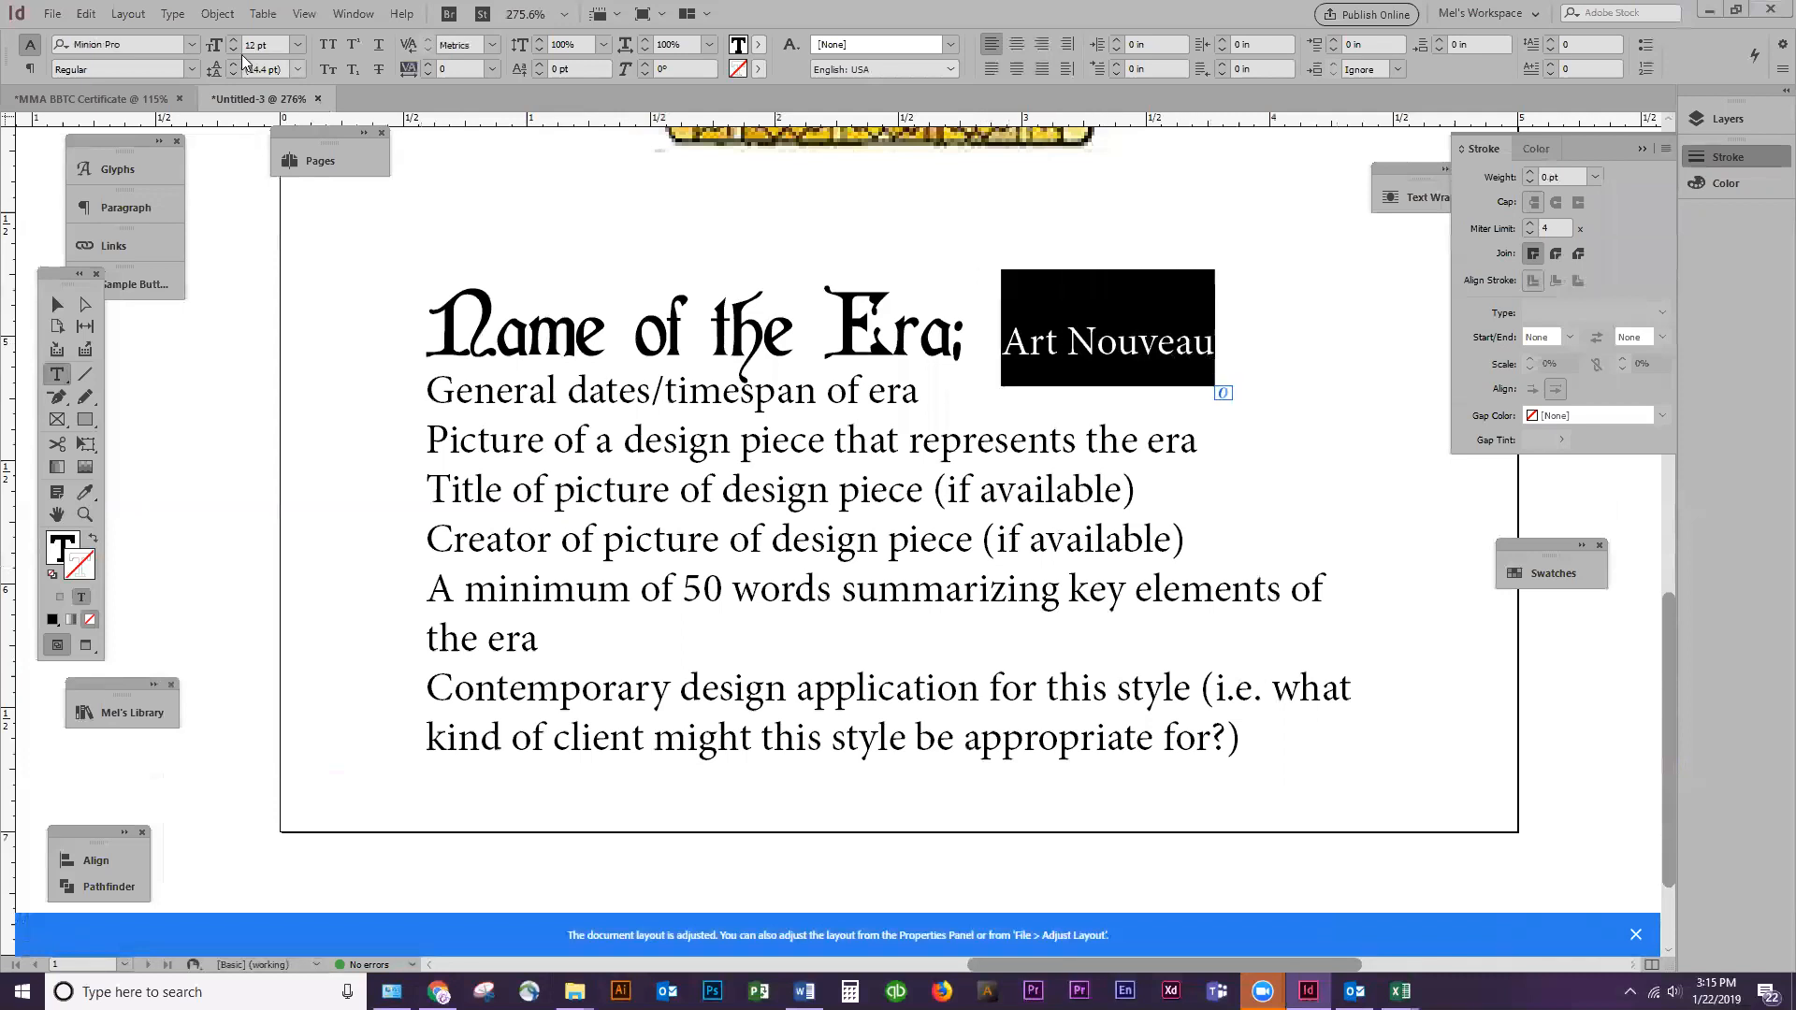
{"action": "left_click", "coordinate": [173, 47]}
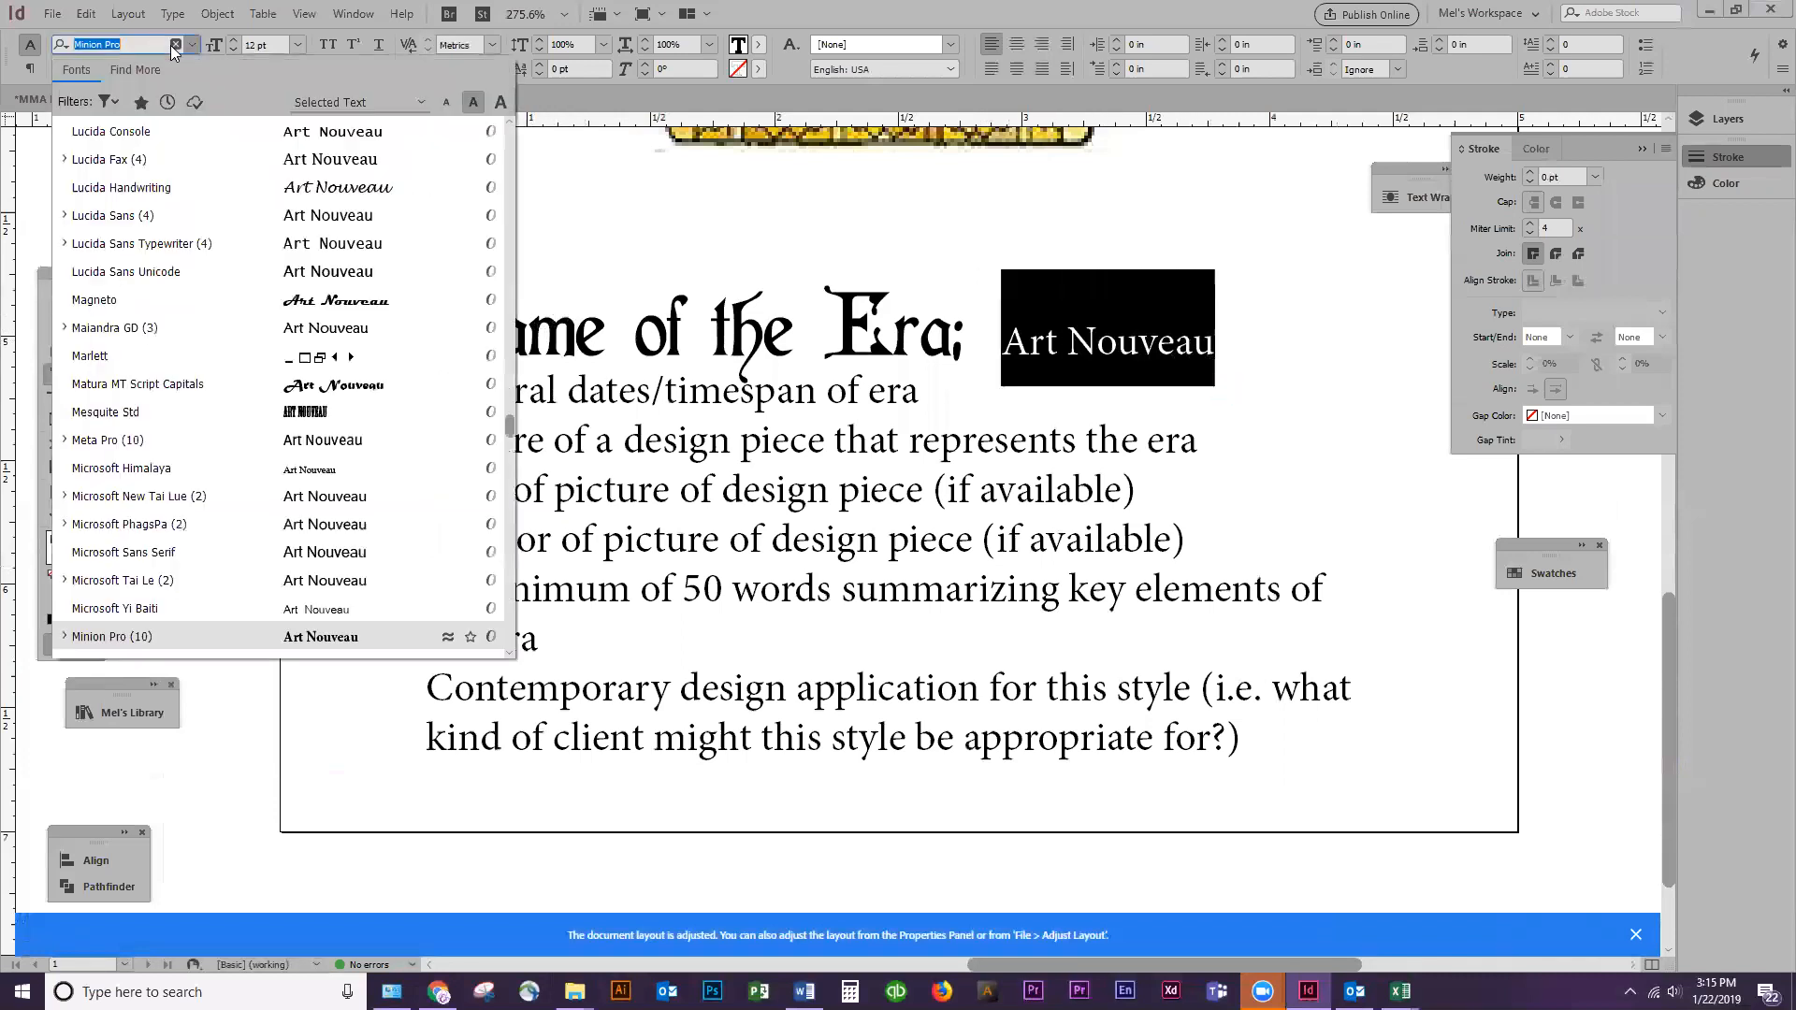
{"action": "left_click", "coordinate": [213, 217]}
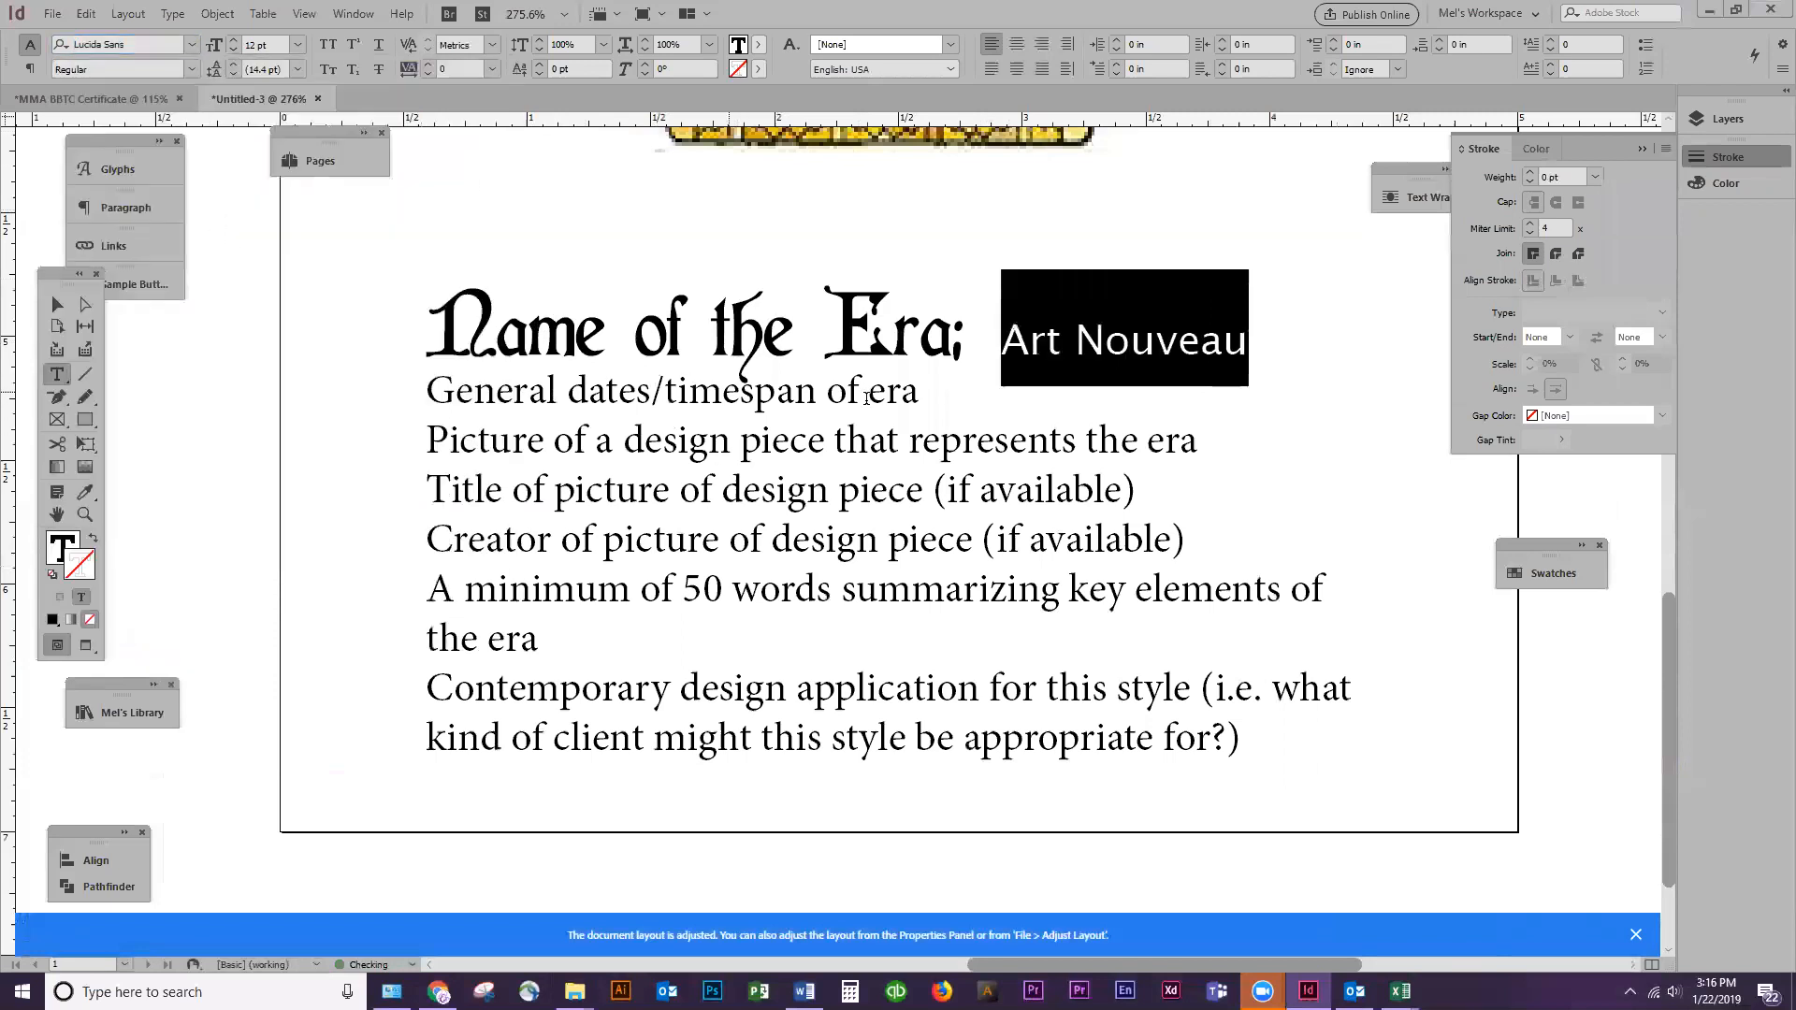
Copy the heading's type formatting with the Eyedropper onto all lines from "General dates/timespan of era" to the end
{"action": "left_click", "coordinate": [449, 412]}
{"action": "key", "text": "shift+End"}
{"action": "key", "text": "shift+Down"}
{"action": "key", "text": "shift+Down"}
{"action": "key", "text": "shift+Down"}
{"action": "key", "text": "shift+Down"}
{"action": "key", "text": "shift+Down"}
{"action": "key", "text": "shift+Down"}
{"action": "key", "text": "shift+Down"}
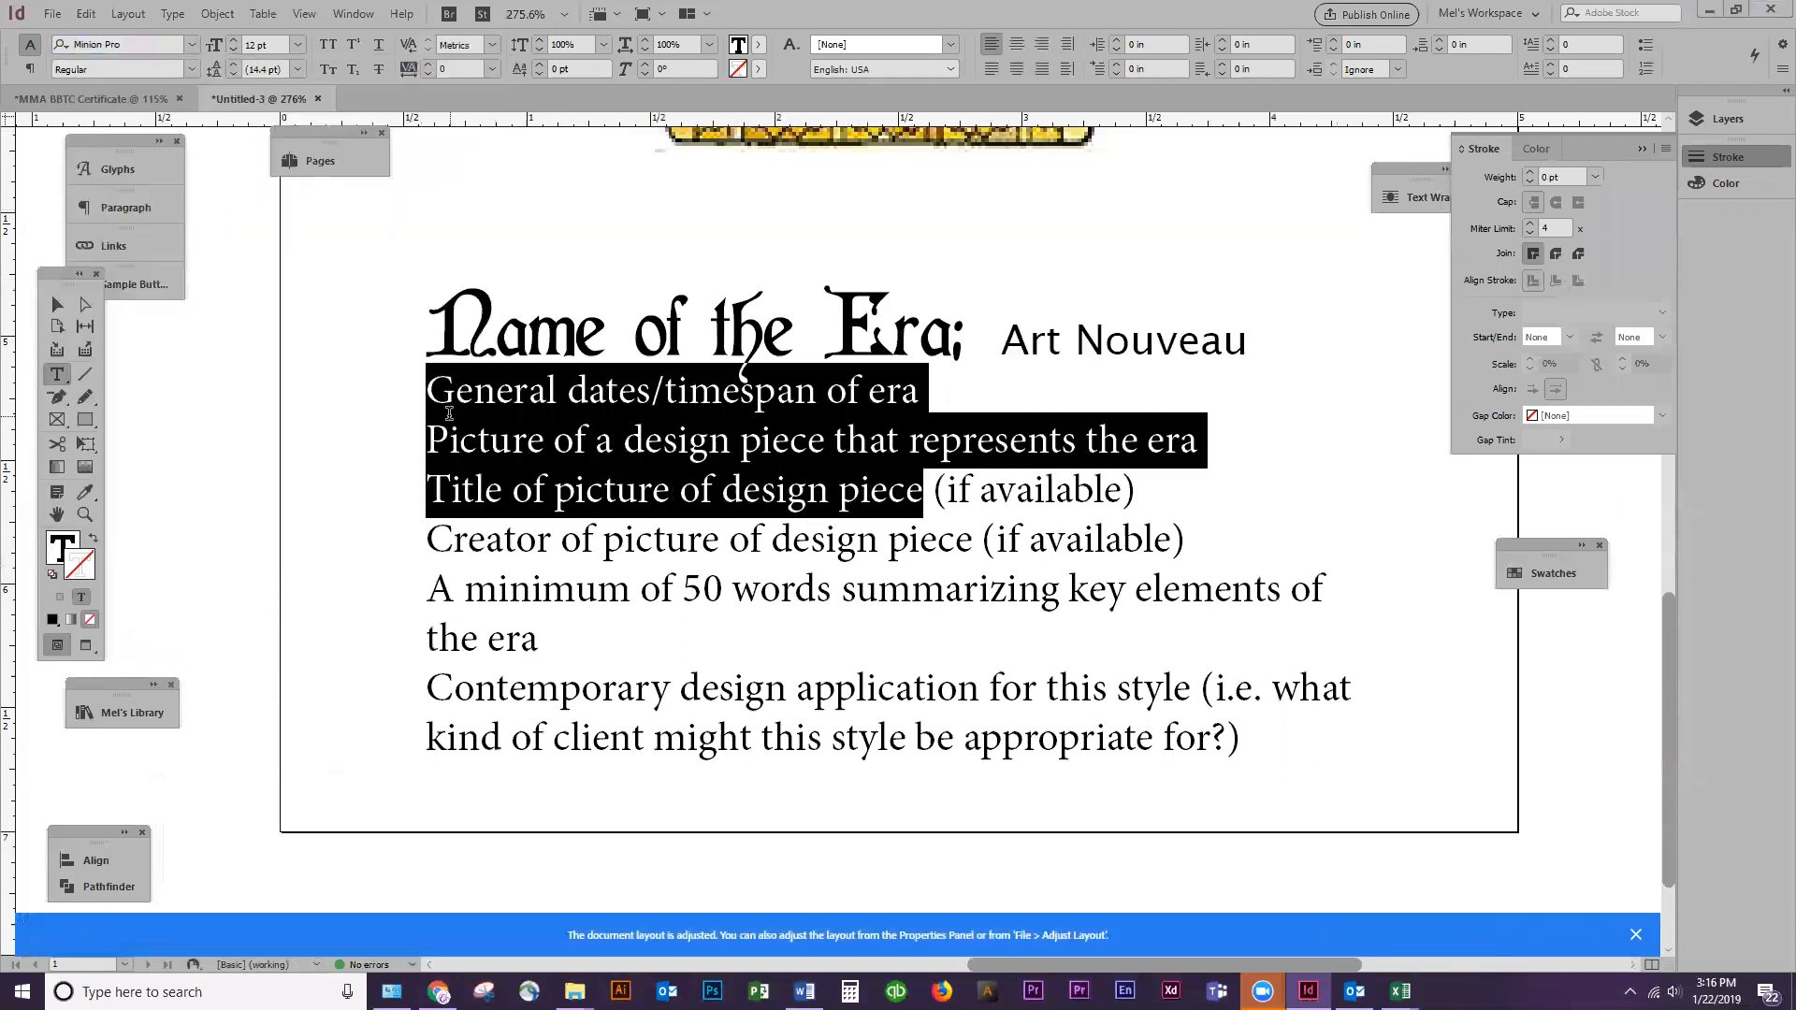
{"action": "key", "text": "shift+Down"}
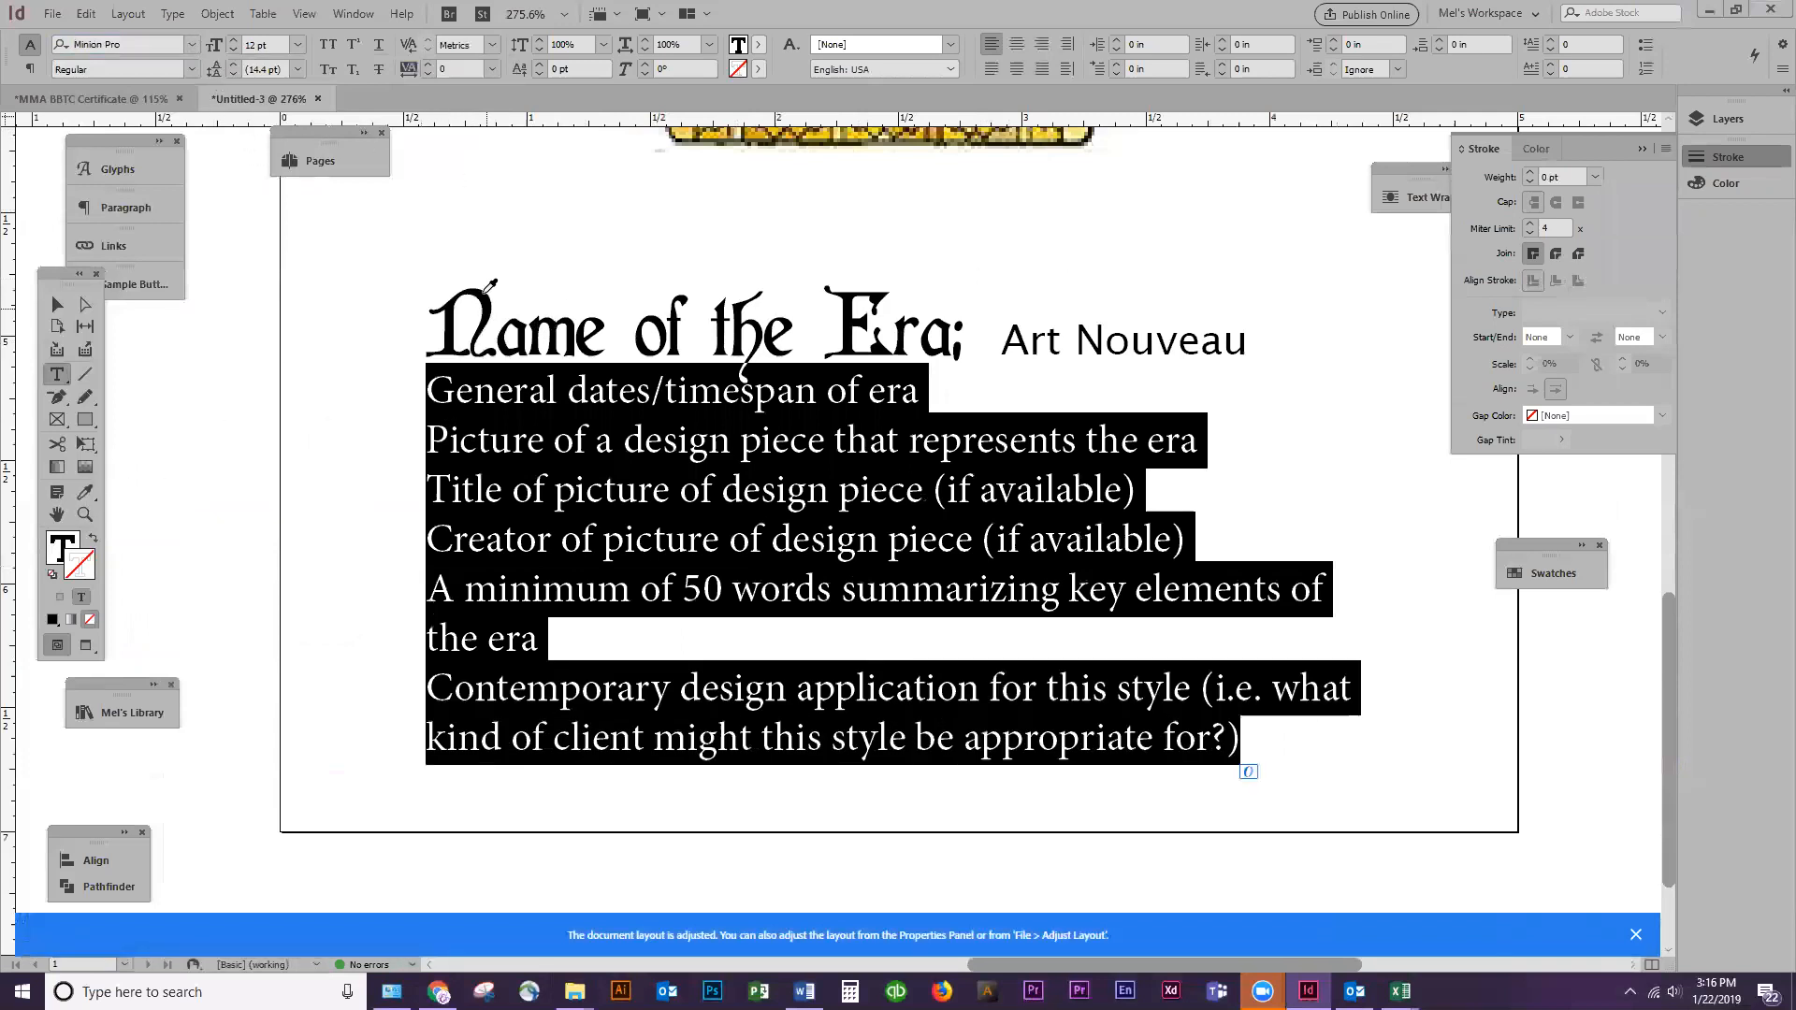
{"action": "left_click", "coordinate": [86, 494]}
{"action": "left_click", "coordinate": [484, 290]}
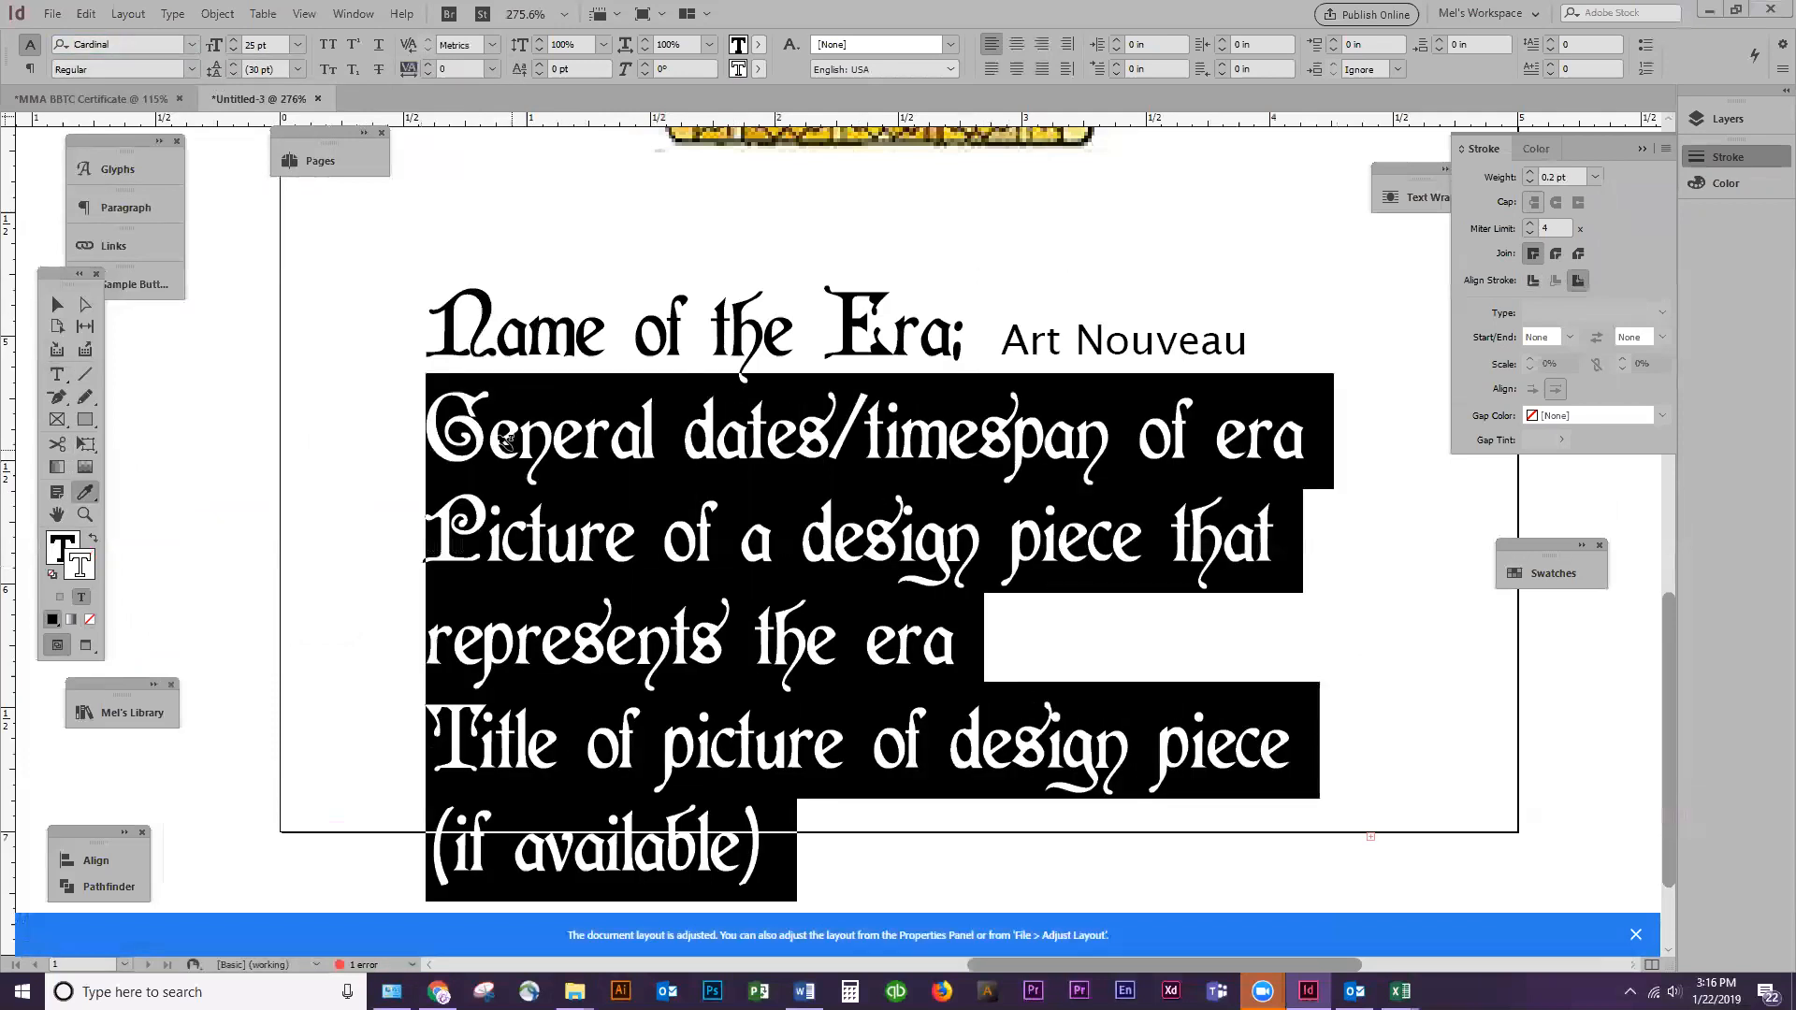
Widen the text frame to about 4.27 in and move it up to just below the illustration
{"action": "key", "text": "ctrl+1"}
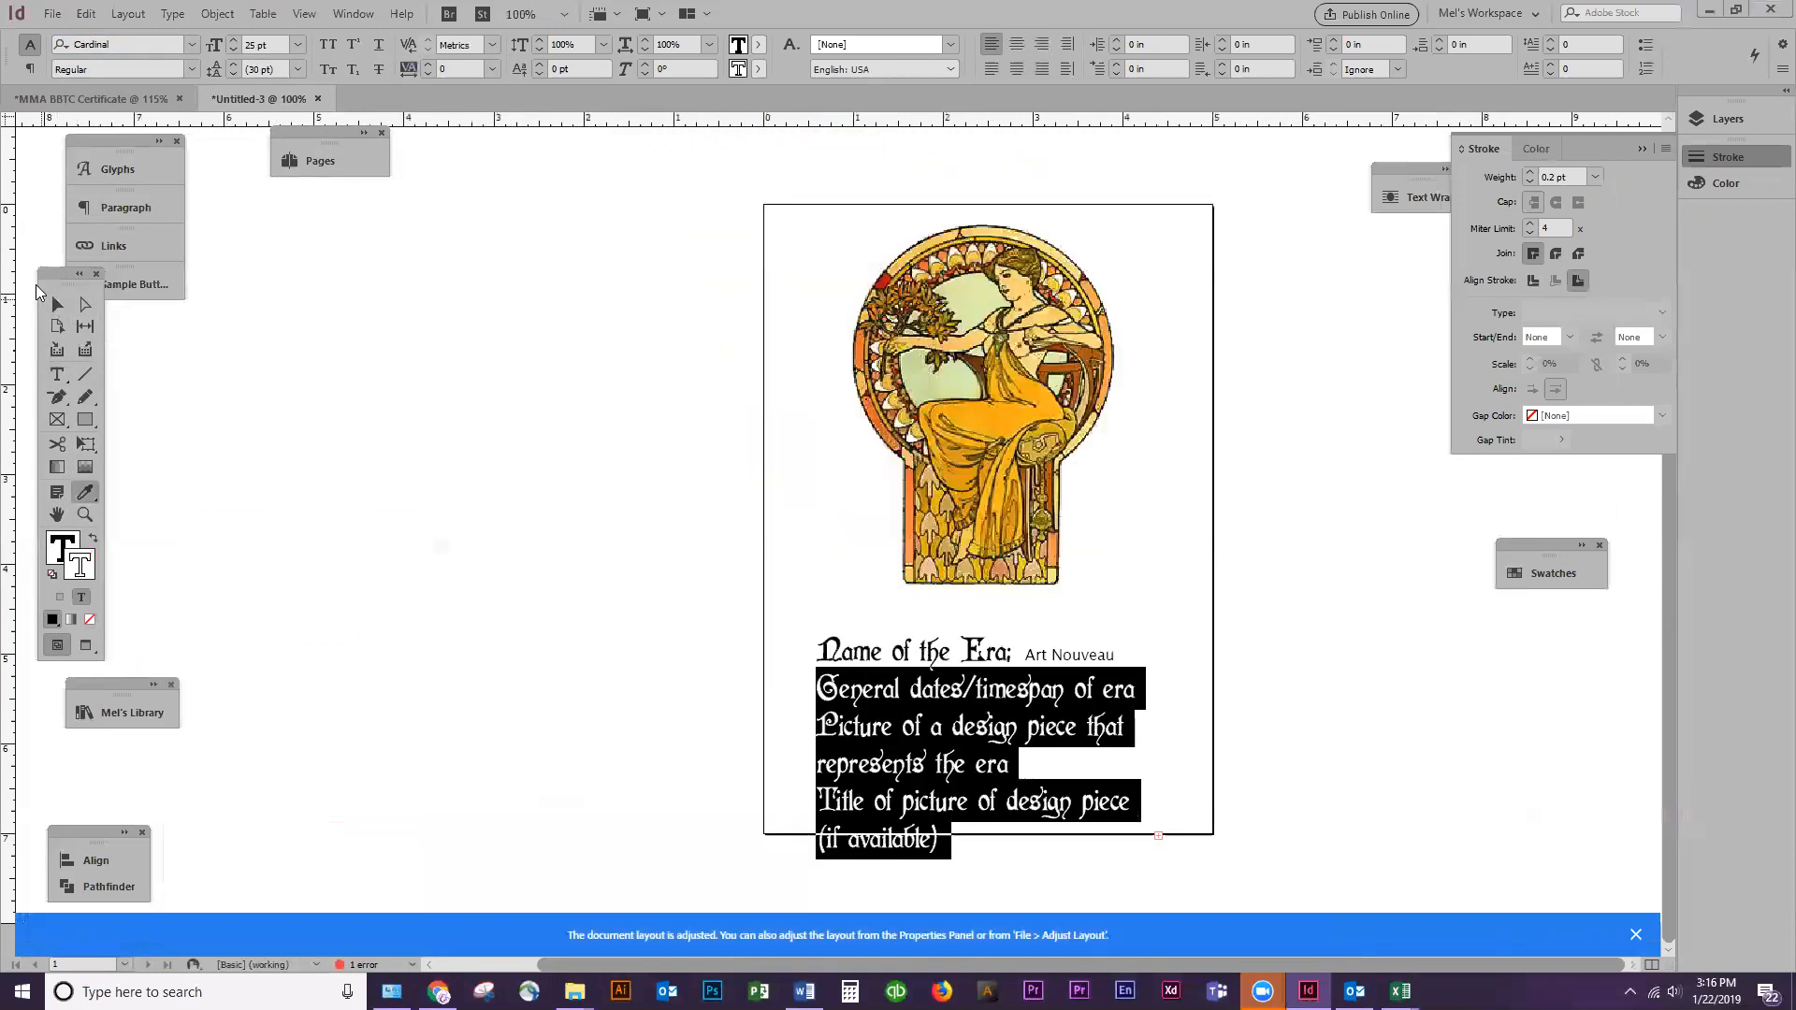
{"action": "left_click", "coordinate": [57, 304]}
{"action": "left_click", "coordinate": [889, 774]}
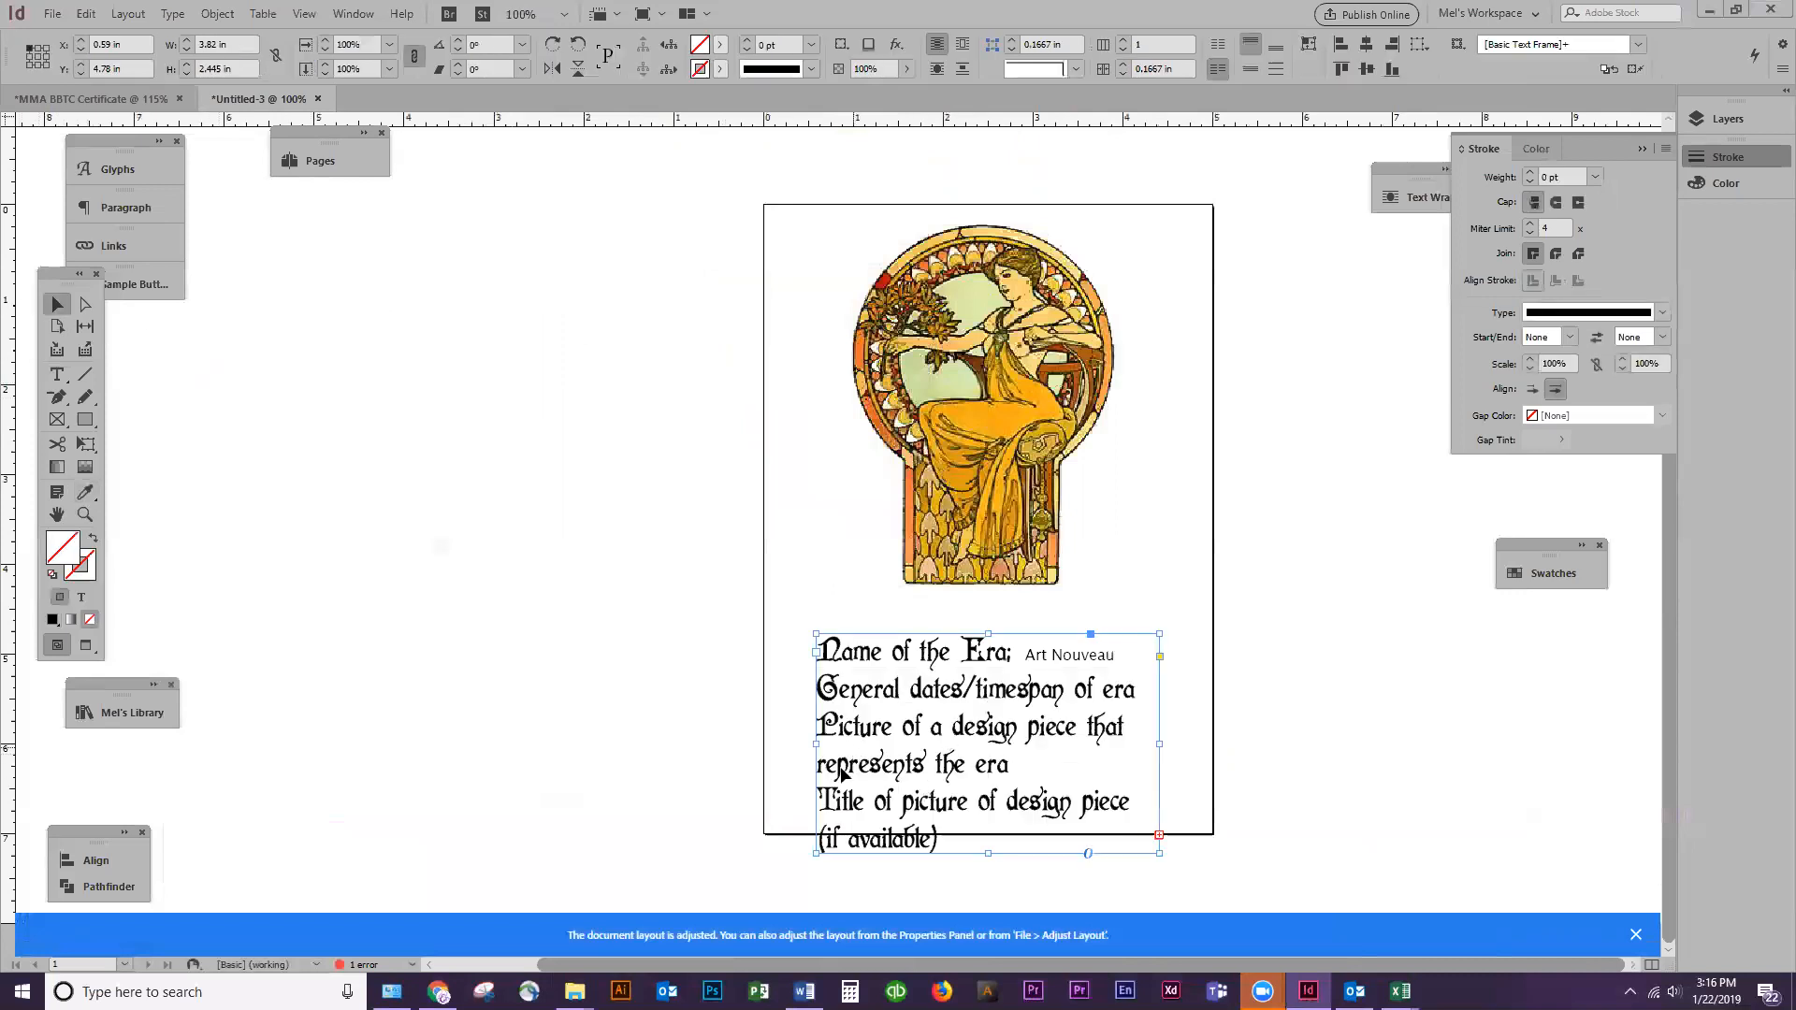
{"action": "left_click_drag", "start_coordinate": [815, 745], "coordinate": [776, 746]}
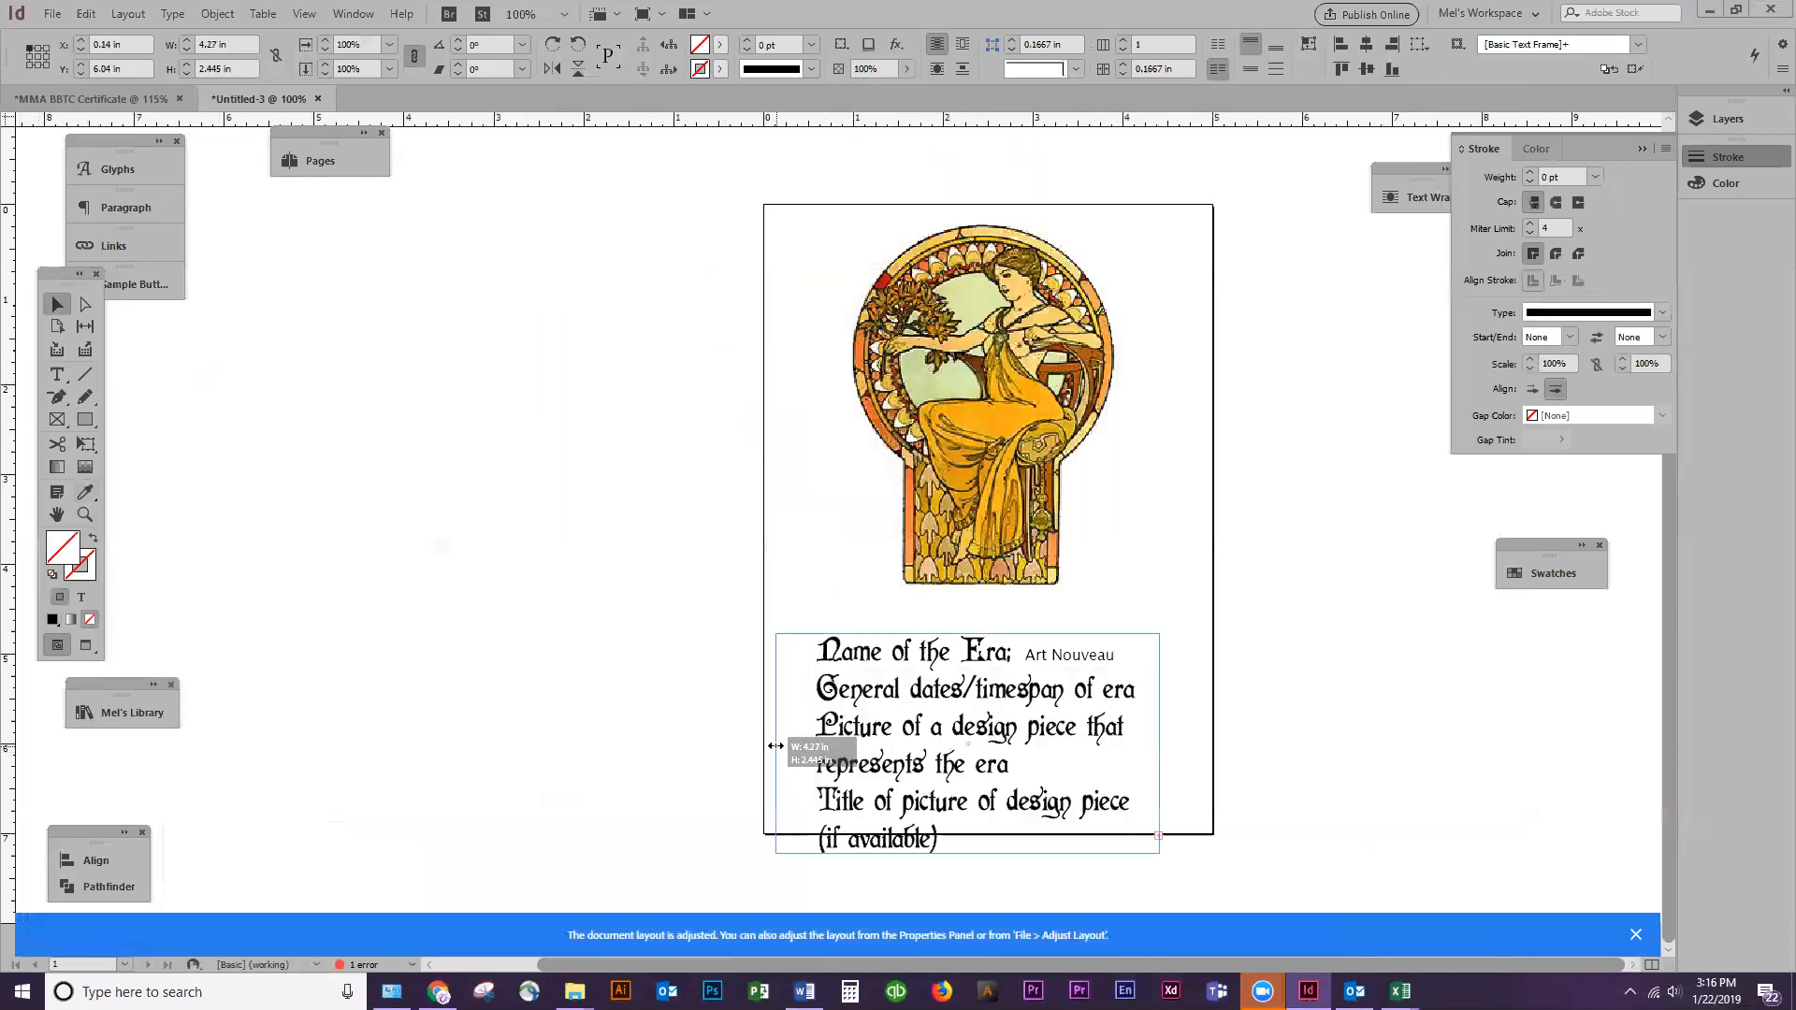
{"action": "left_click_drag", "start_coordinate": [1004, 688], "coordinate": [1029, 806]}
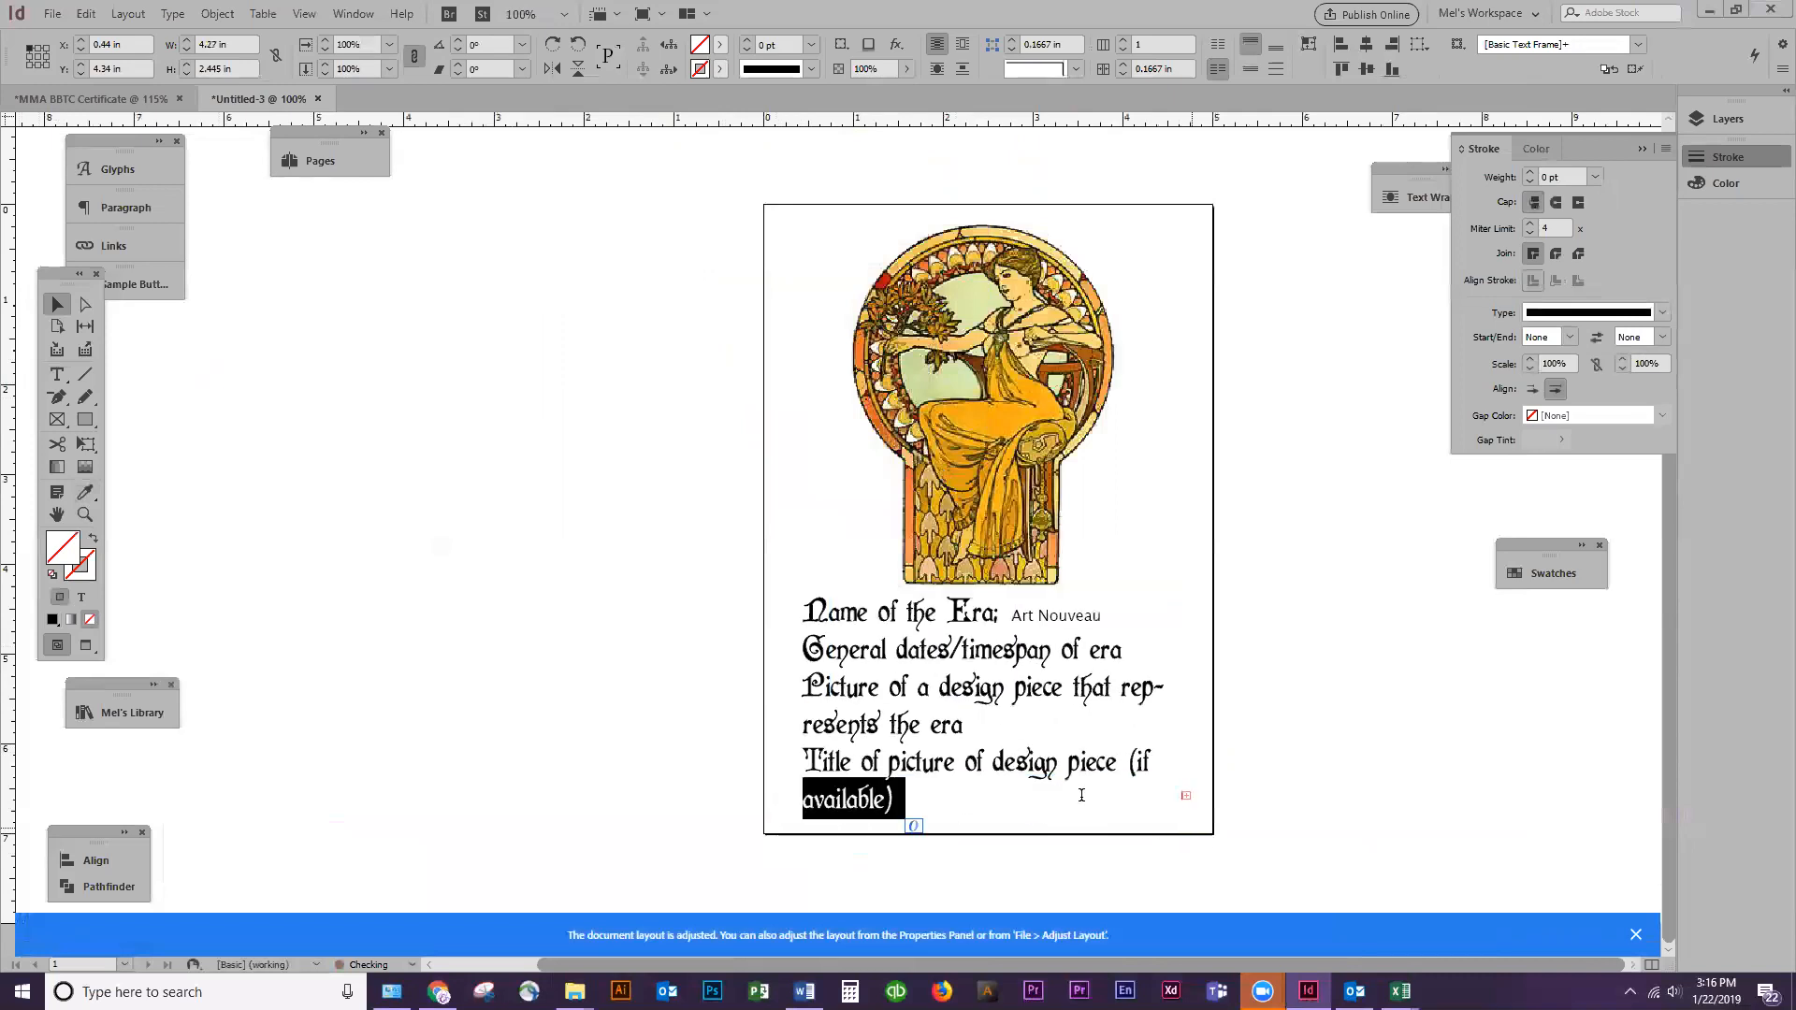
Delete "(if available)" from the "Title of picture of design piece" line and keep the "Creator" text on its own line
{"action": "key", "text": "BackSpace"}
{"action": "key", "text": "BackSpace"}
{"action": "key", "text": "BackSpace"}
{"action": "key", "text": "BackSpace"}
{"action": "key", "text": "BackSpace"}
{"action": "key", "text": "shift+Down"}
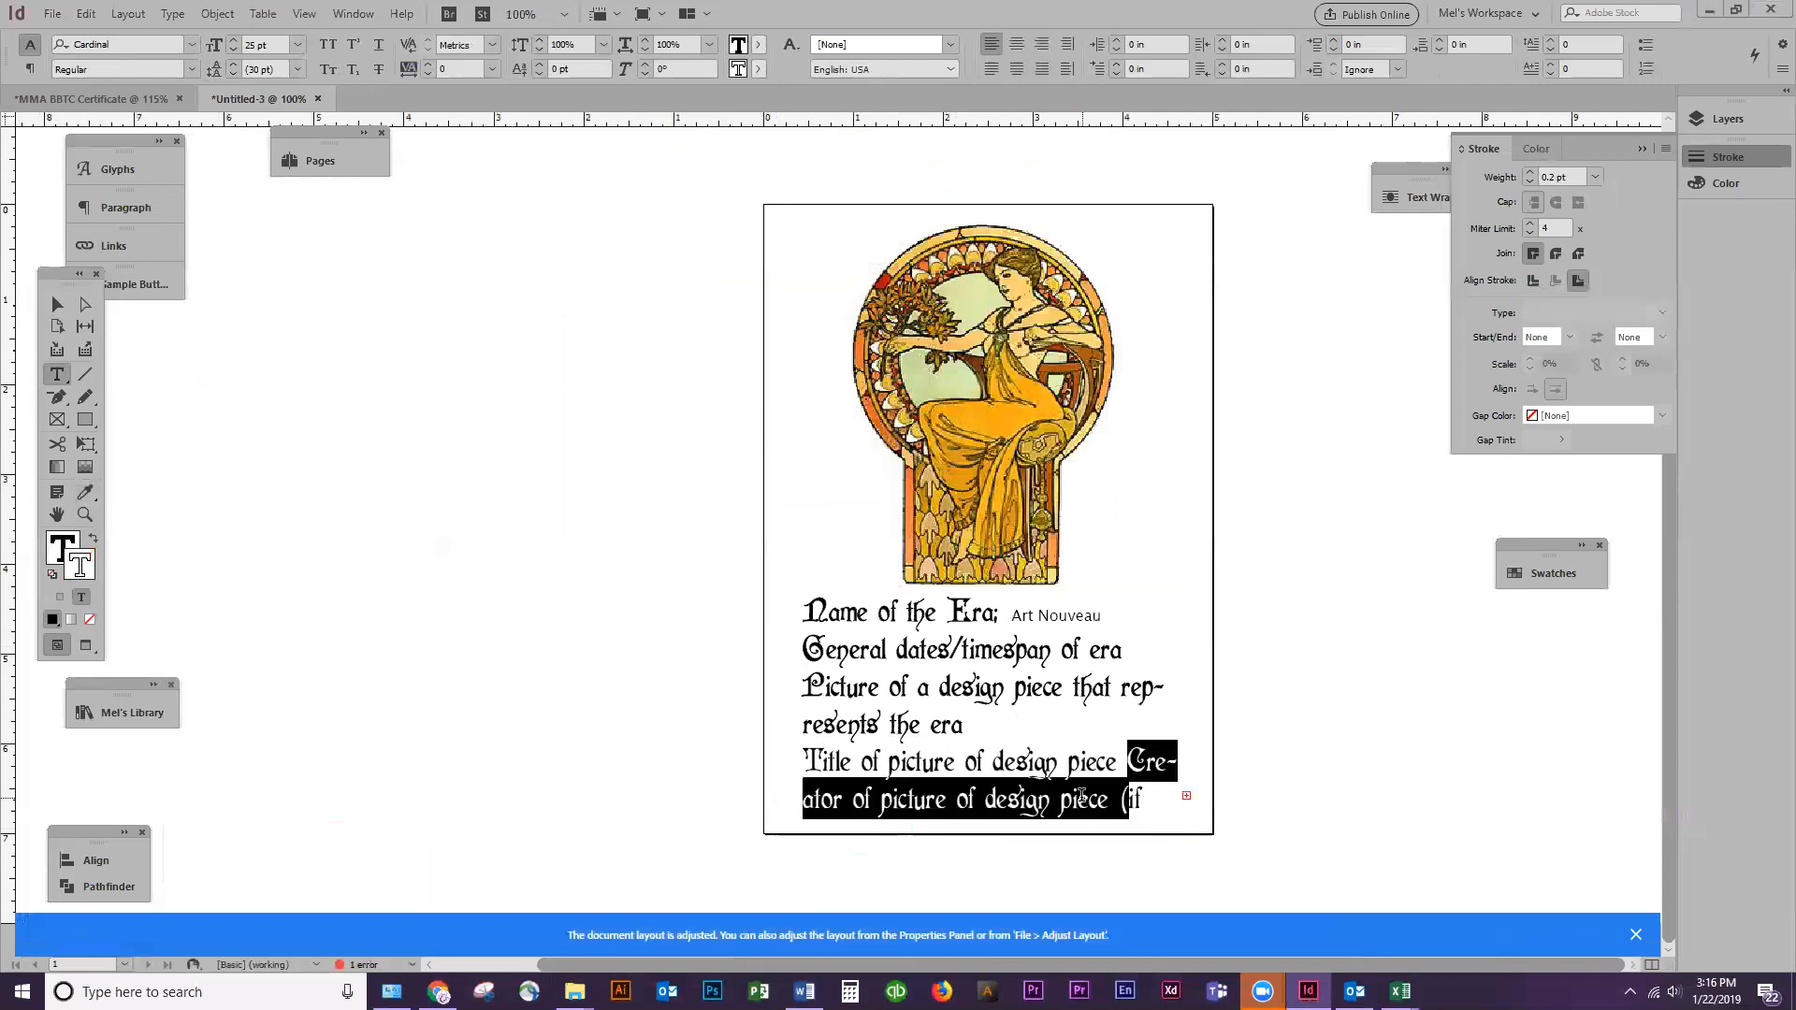
{"action": "key", "text": "Left"}
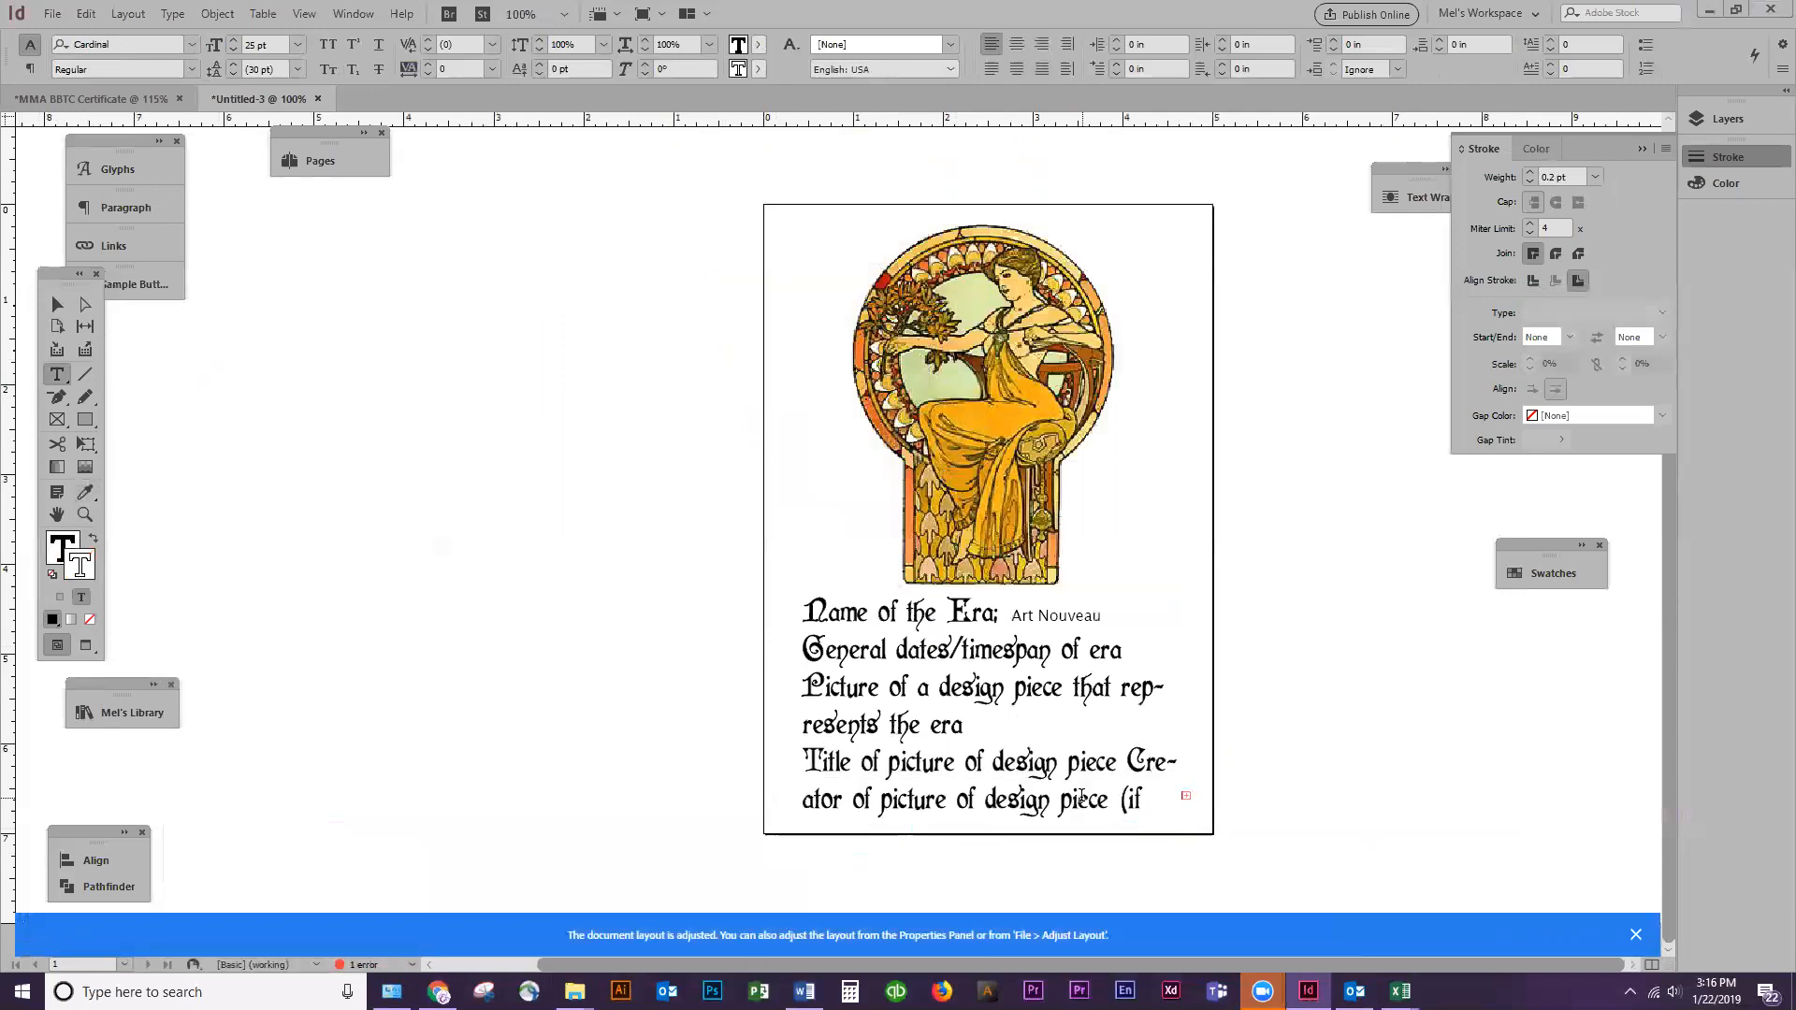
{"action": "key", "text": "Return"}
{"action": "key", "text": "End"}
{"action": "key", "text": "Left"}
{"action": "key", "text": "Left"}
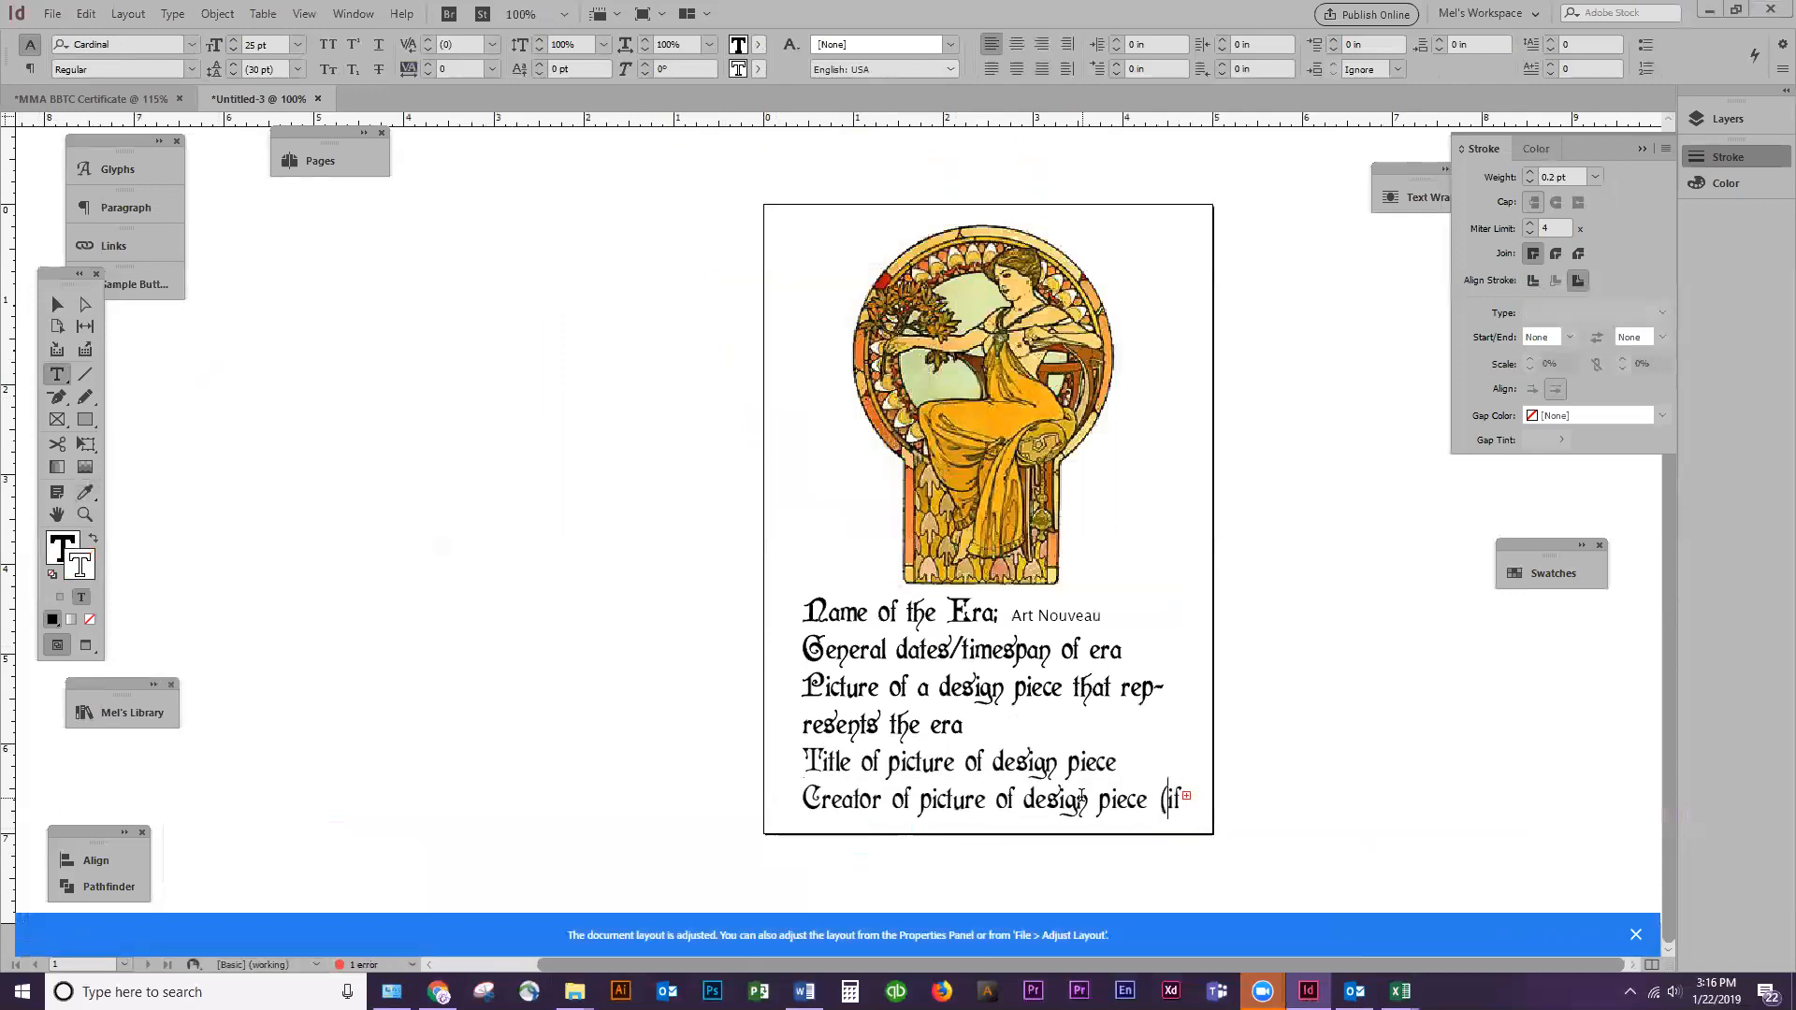
Scale down the frame with its text and adjust it to about 4.51 by 2.42 in within the card's lower part
{"action": "left_click", "coordinate": [57, 304]}
{"action": "left_click_drag", "start_coordinate": [1183, 592], "coordinate": [1148, 616]}
{"action": "left_click_drag", "start_coordinate": [840, 705], "coordinate": [792, 704]}
{"action": "left_click_drag", "start_coordinate": [995, 794], "coordinate": [997, 833]}
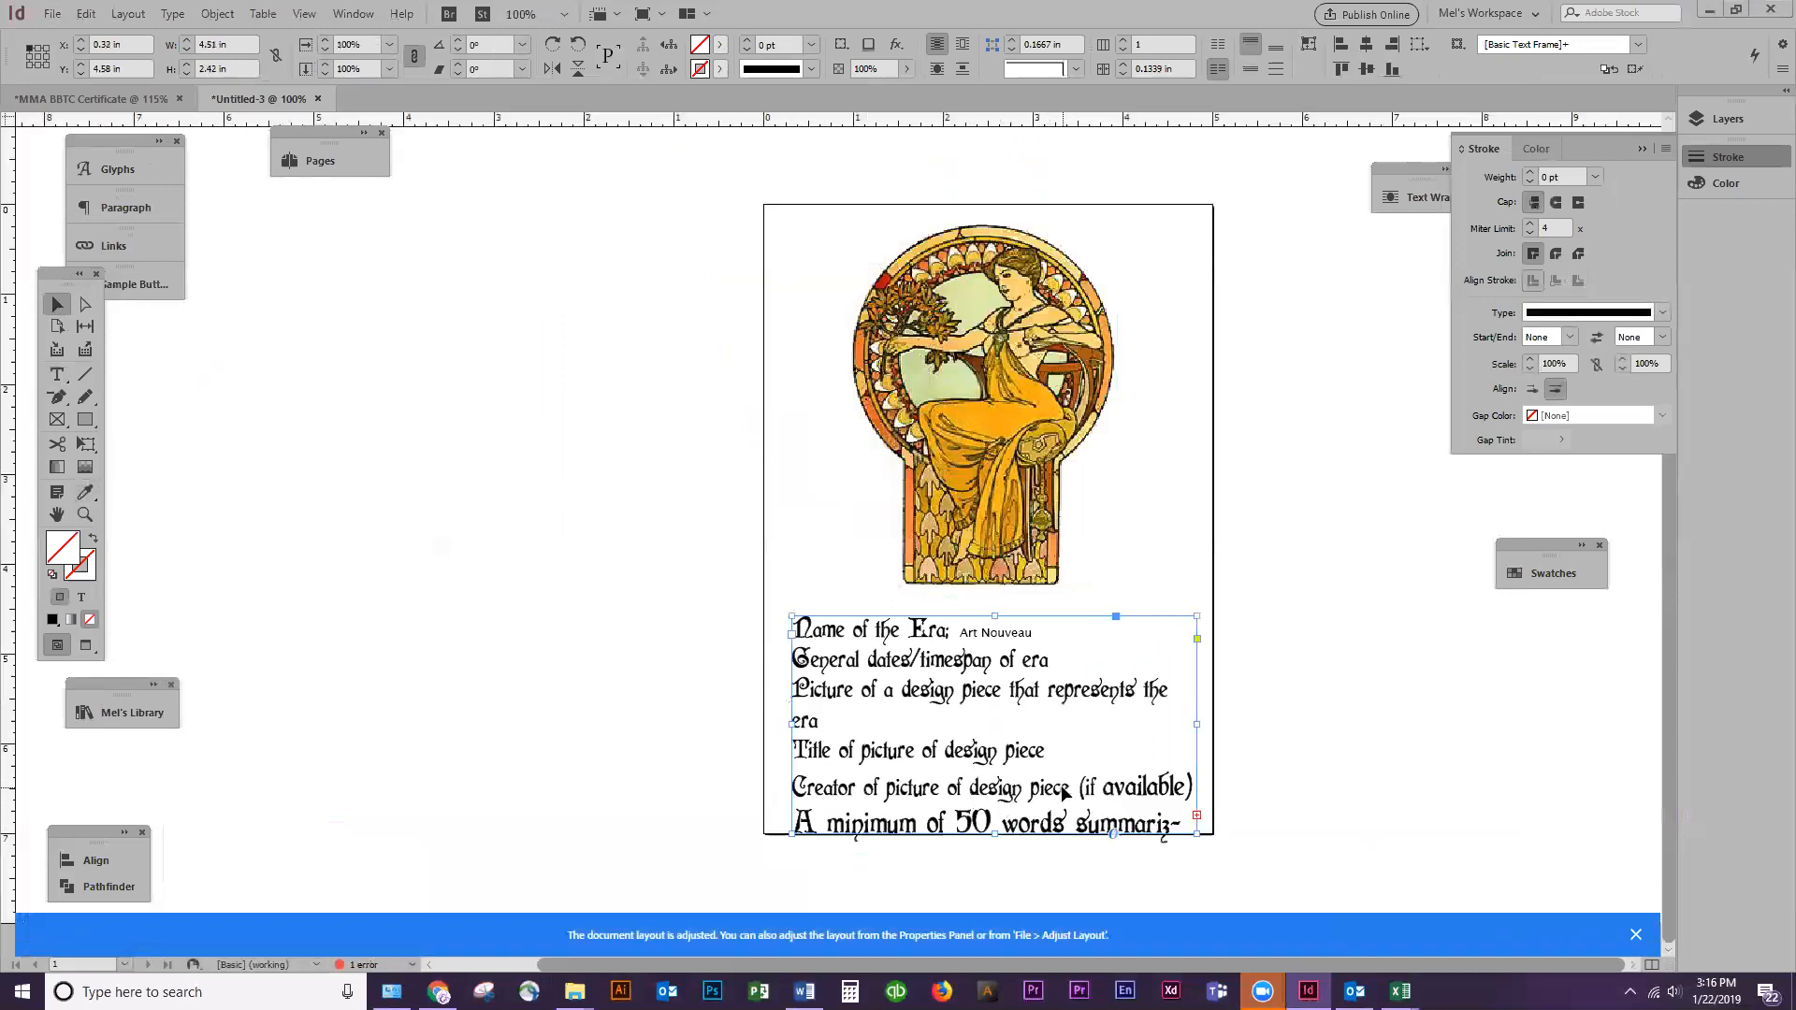
Delete "(if available)" from the "Creator of picture of design piece" line
{"action": "double_click", "coordinate": [1091, 793]}
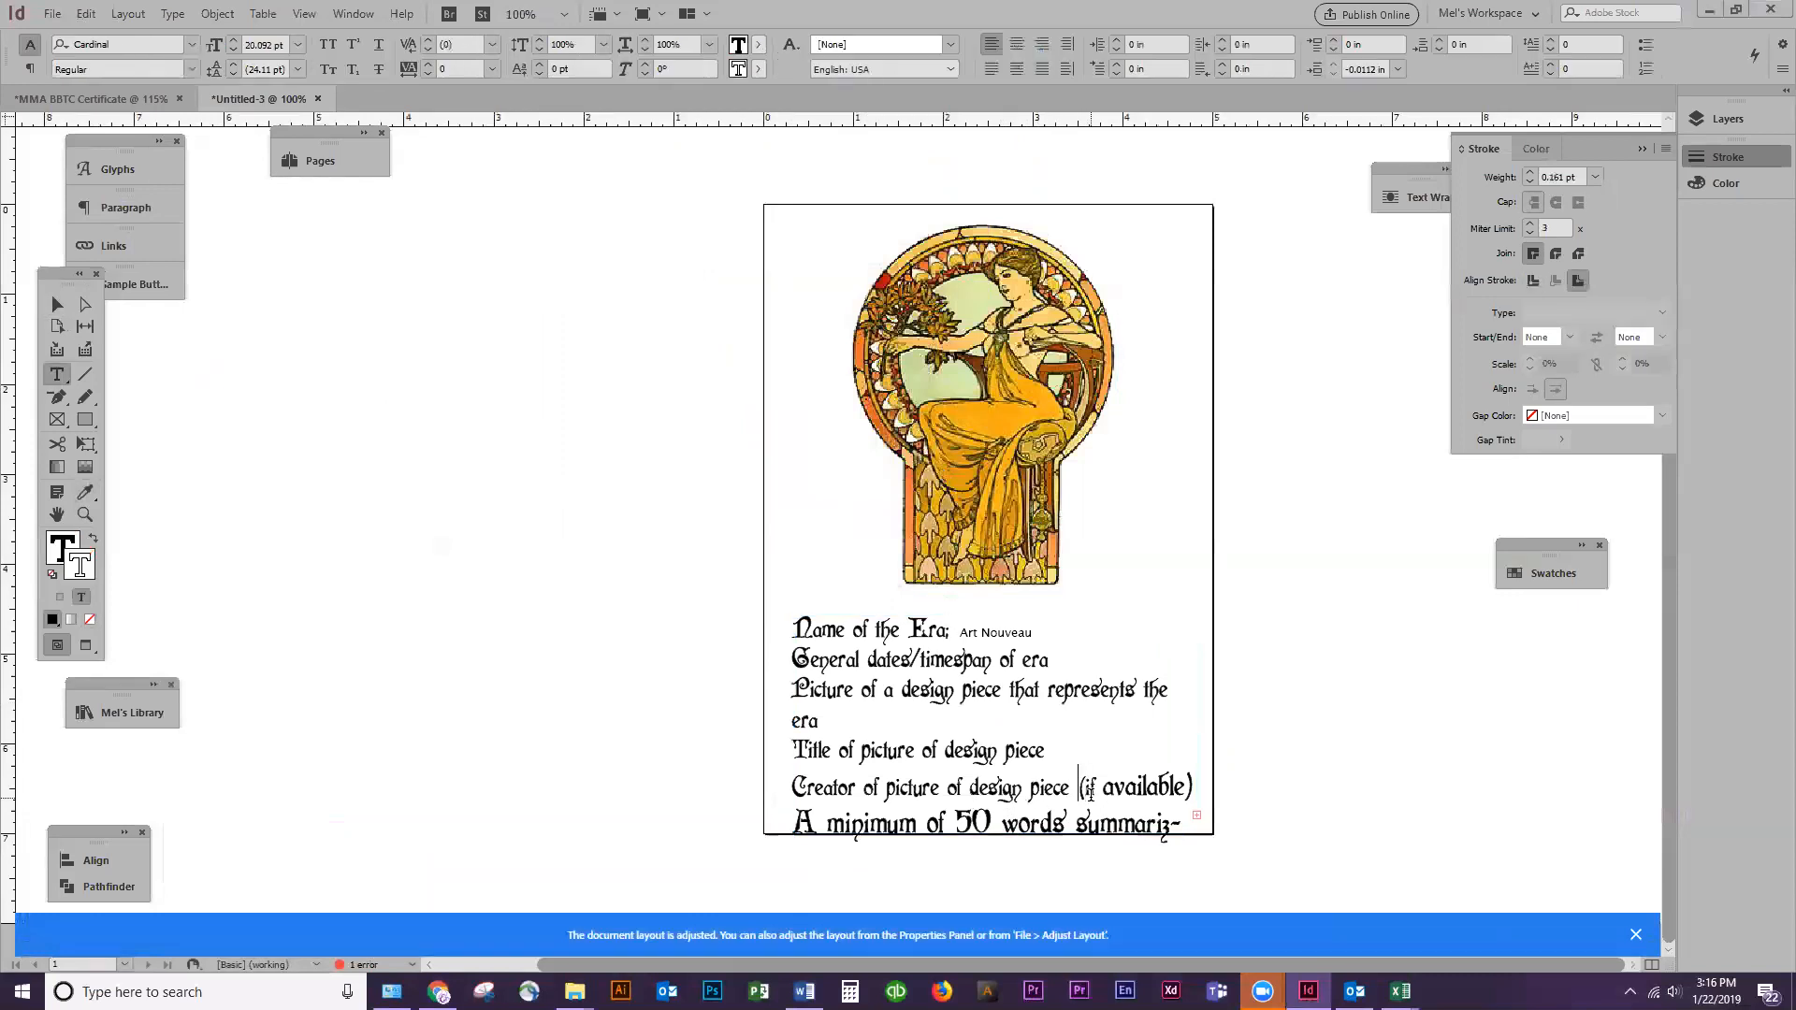
{"action": "key", "text": "shift+End"}
{"action": "key", "text": "Delete"}
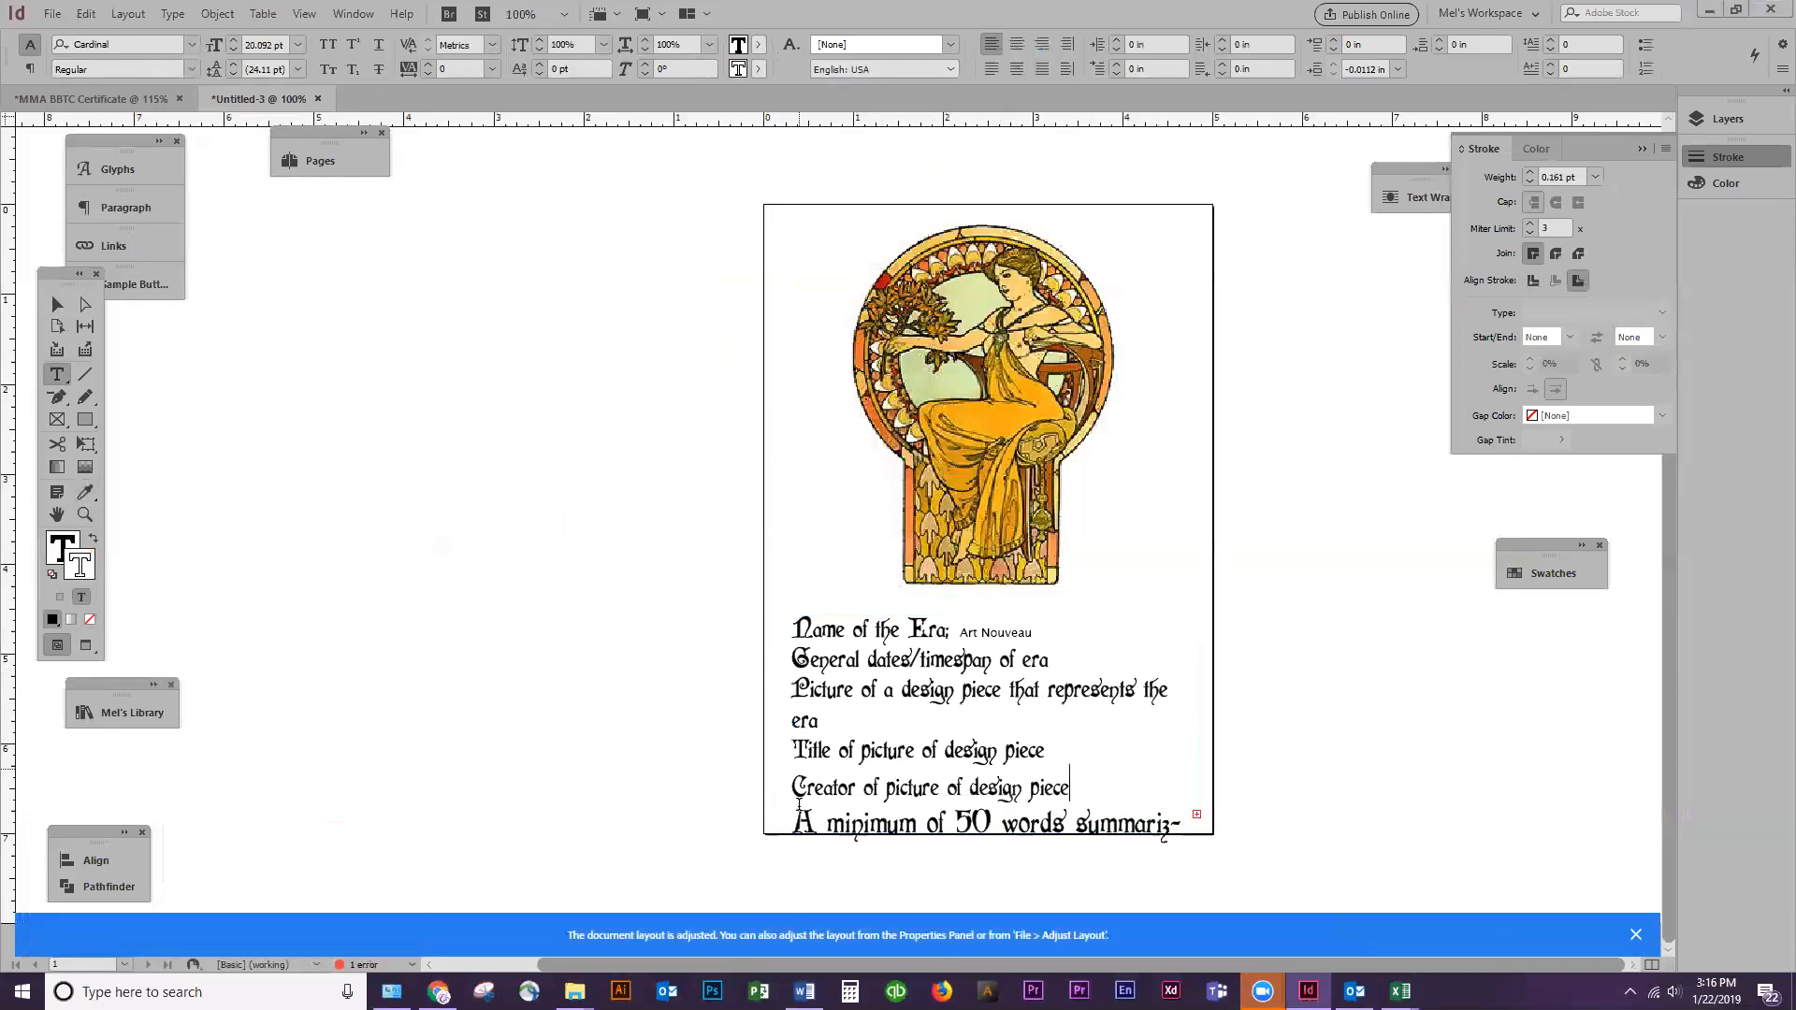
Reduce the horizontal scale of "Picture of a design piece that represents the era" to 91% so it fits on one line
{"action": "triple_click", "coordinate": [842, 702]}
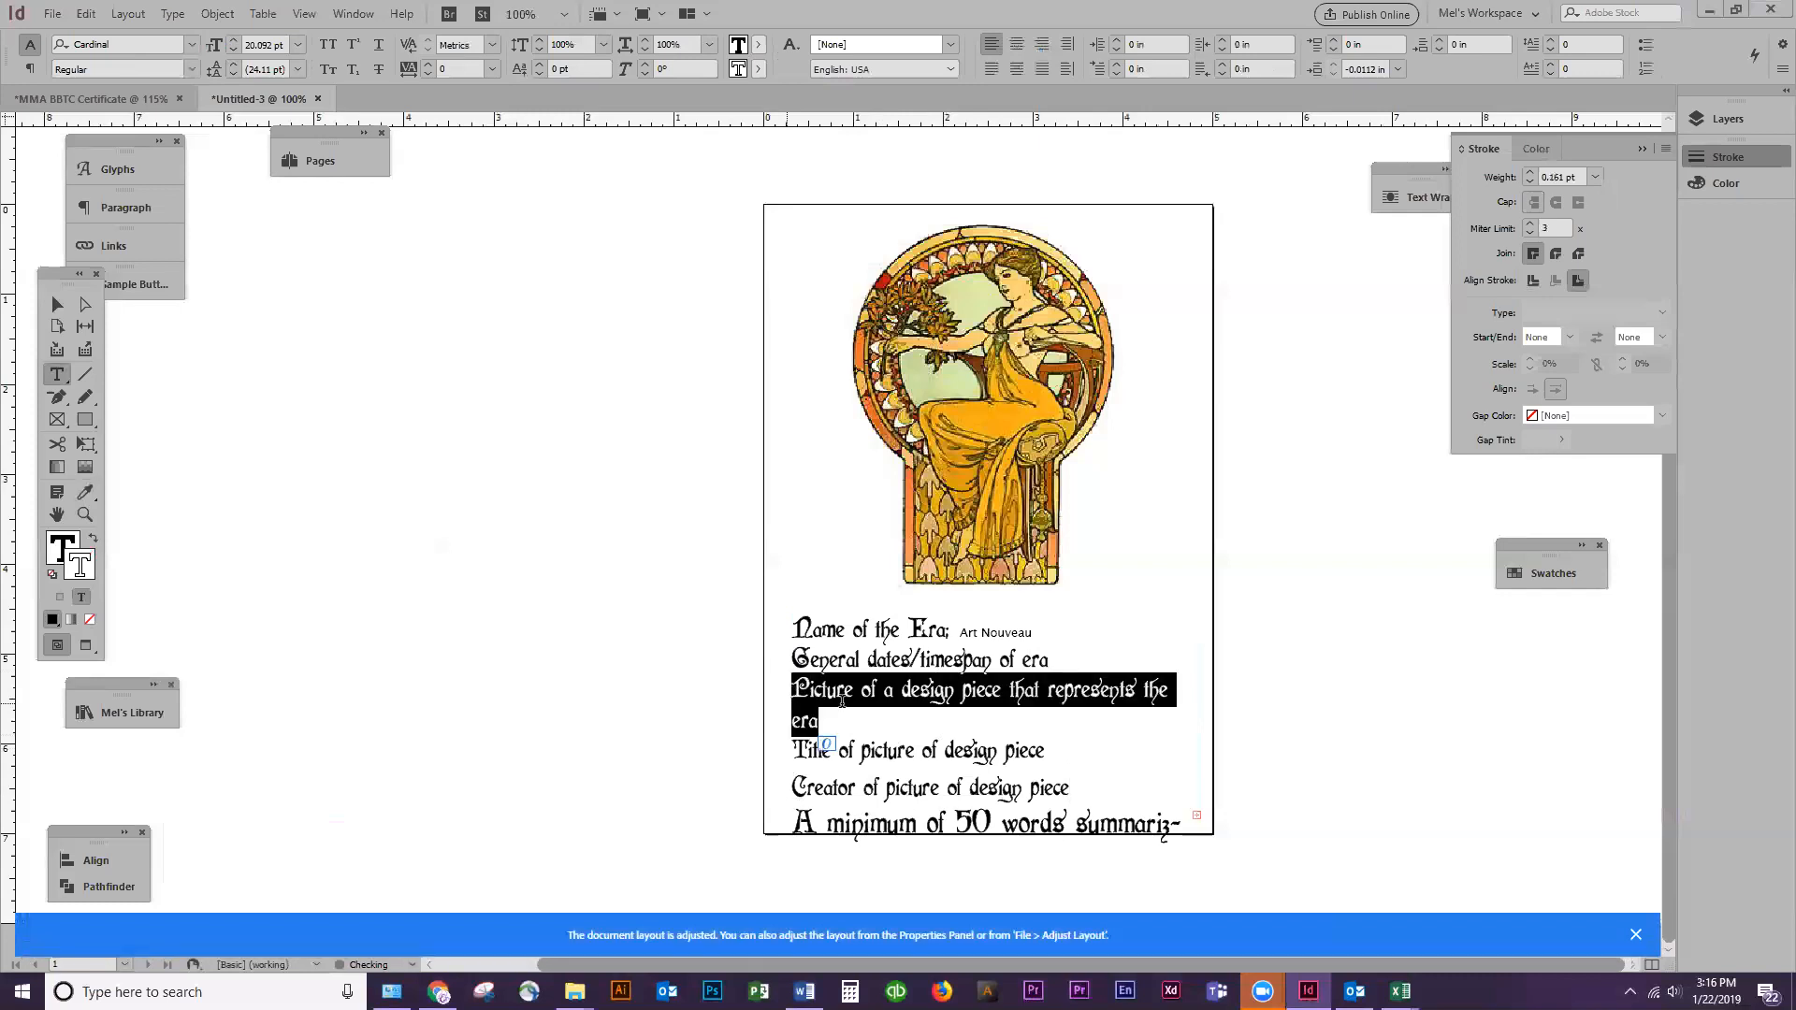
{"action": "left_click", "coordinate": [645, 51]}
{"action": "left_click", "coordinate": [646, 50]}
{"action": "left_click", "coordinate": [645, 51]}
{"action": "left_click", "coordinate": [646, 50]}
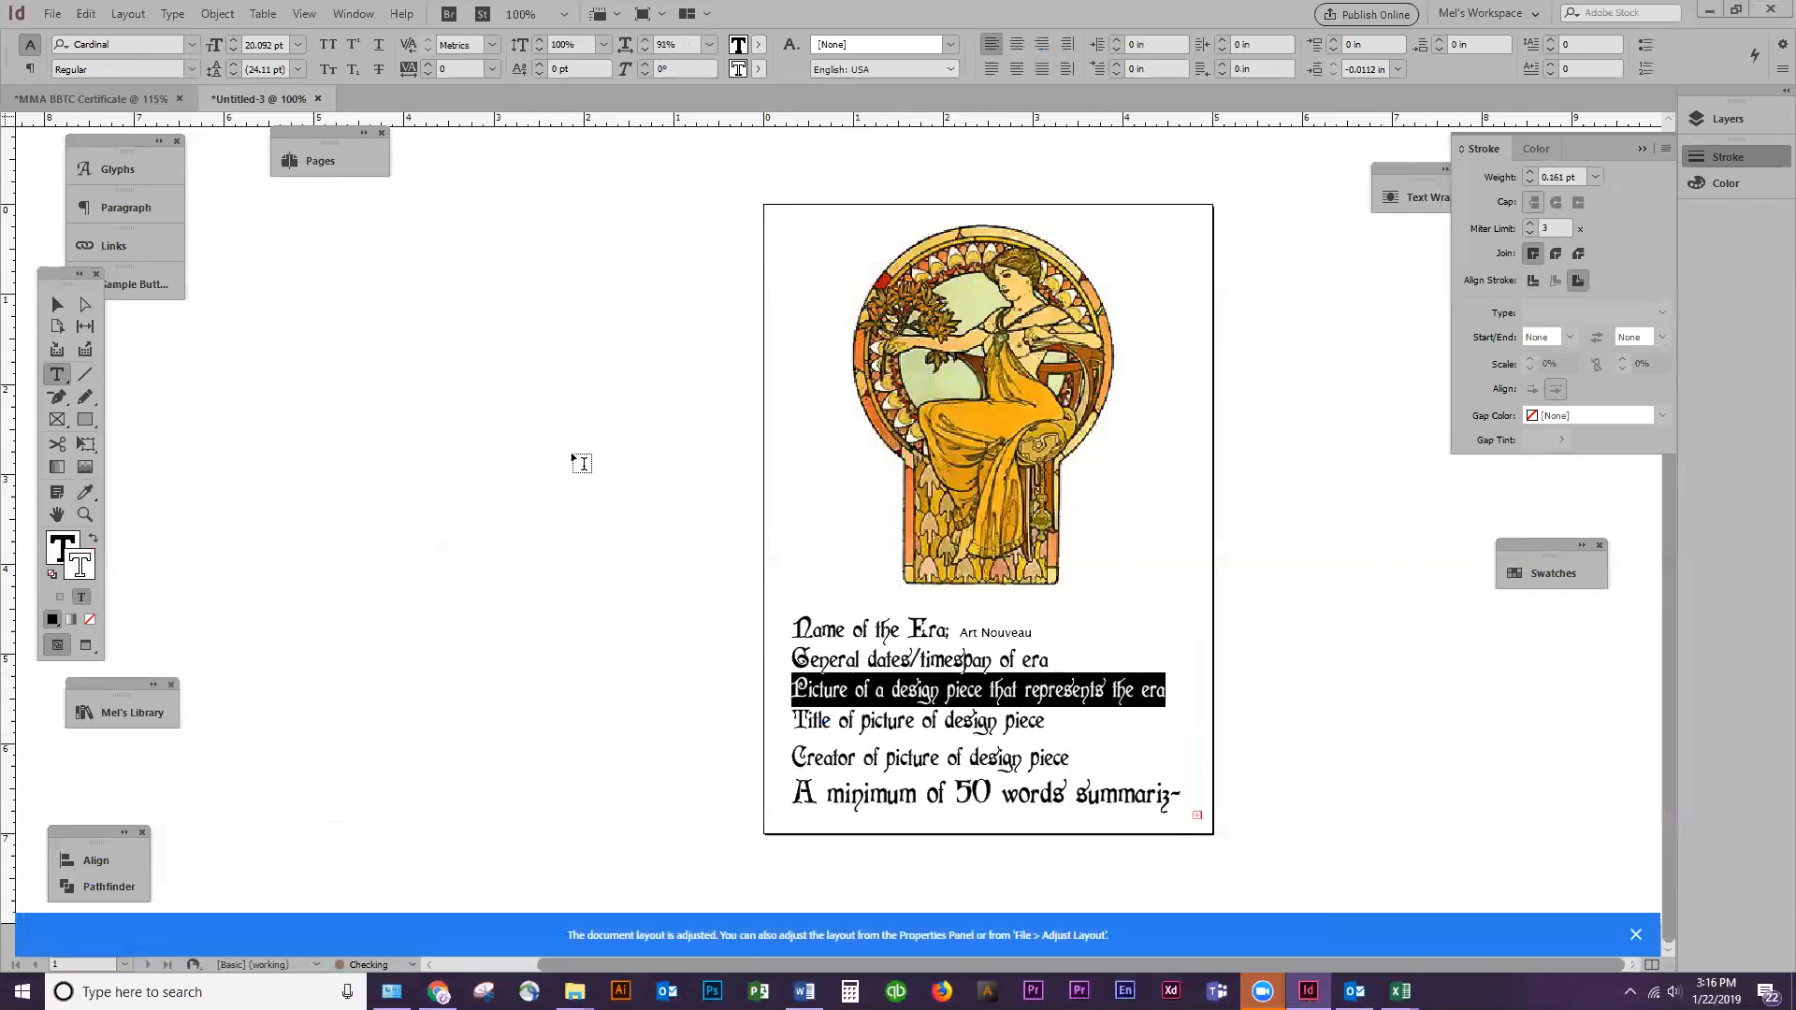
Copy the "Name of the Era" line's 20.092 pt Cardinal formatting onto all text from "A minimum of 50 words" to the end
{"action": "left_click", "coordinate": [950, 795]}
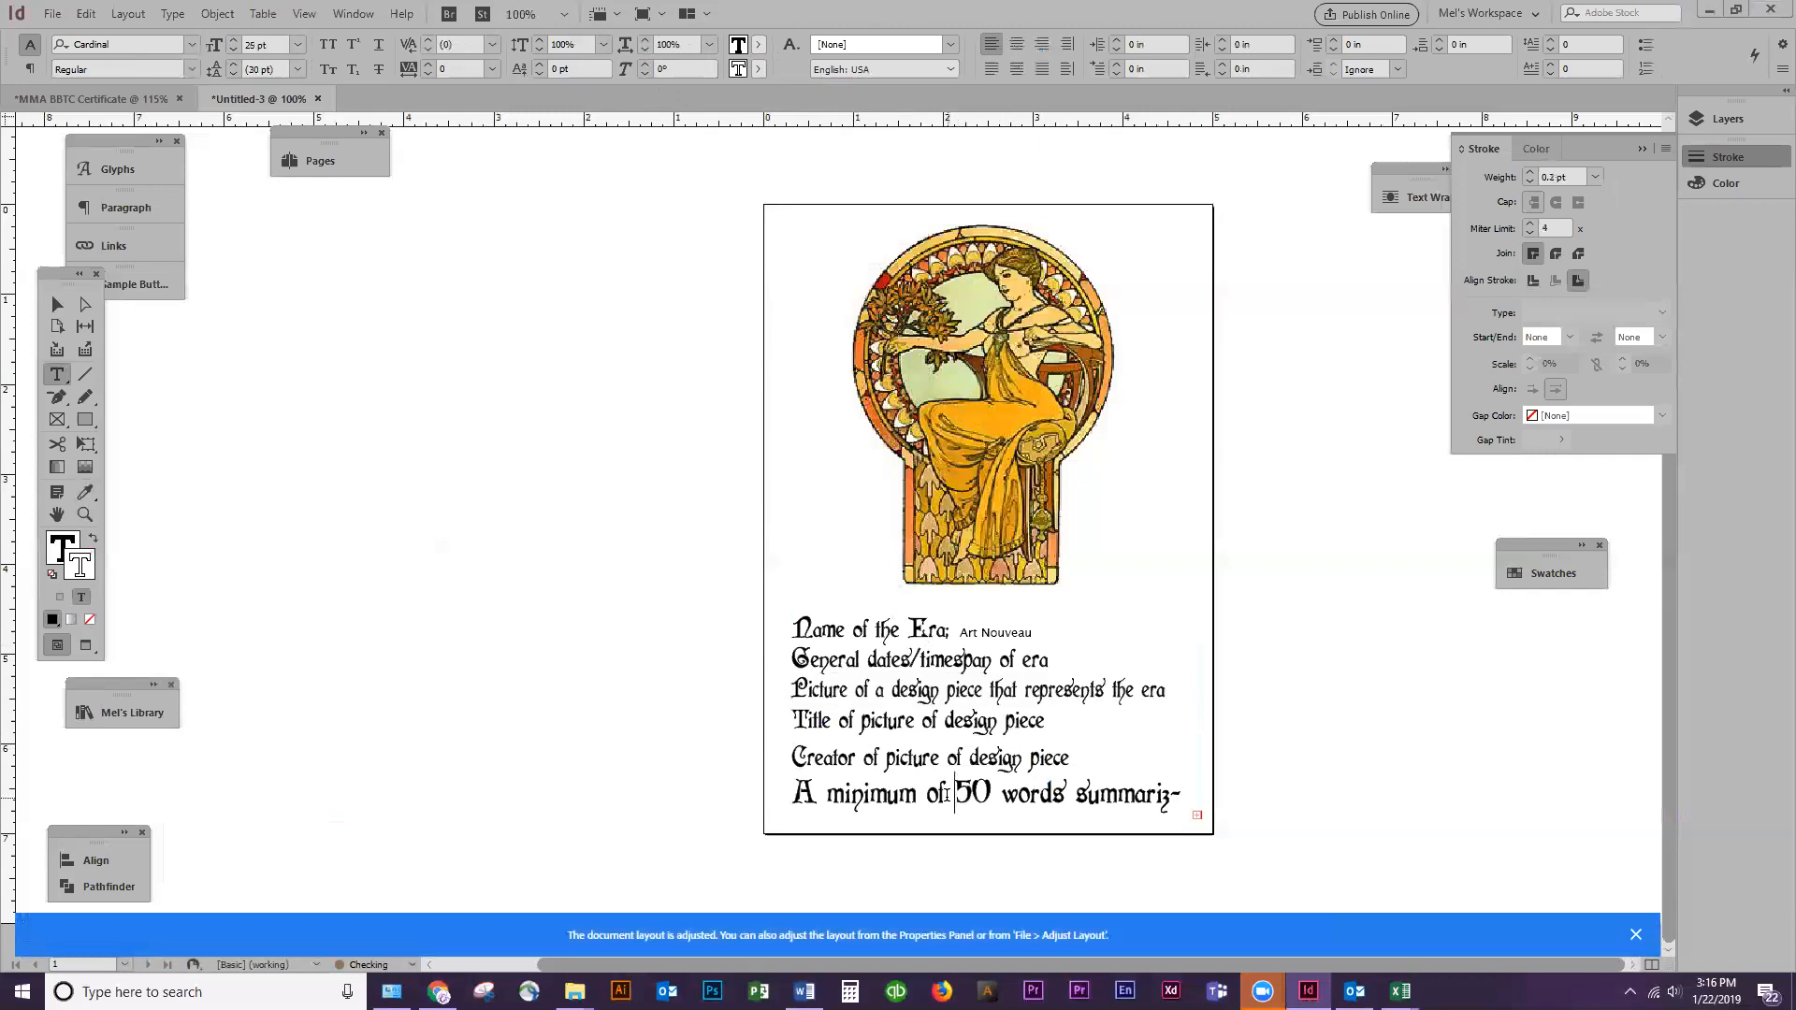
{"action": "triple_click", "coordinate": [946, 795]}
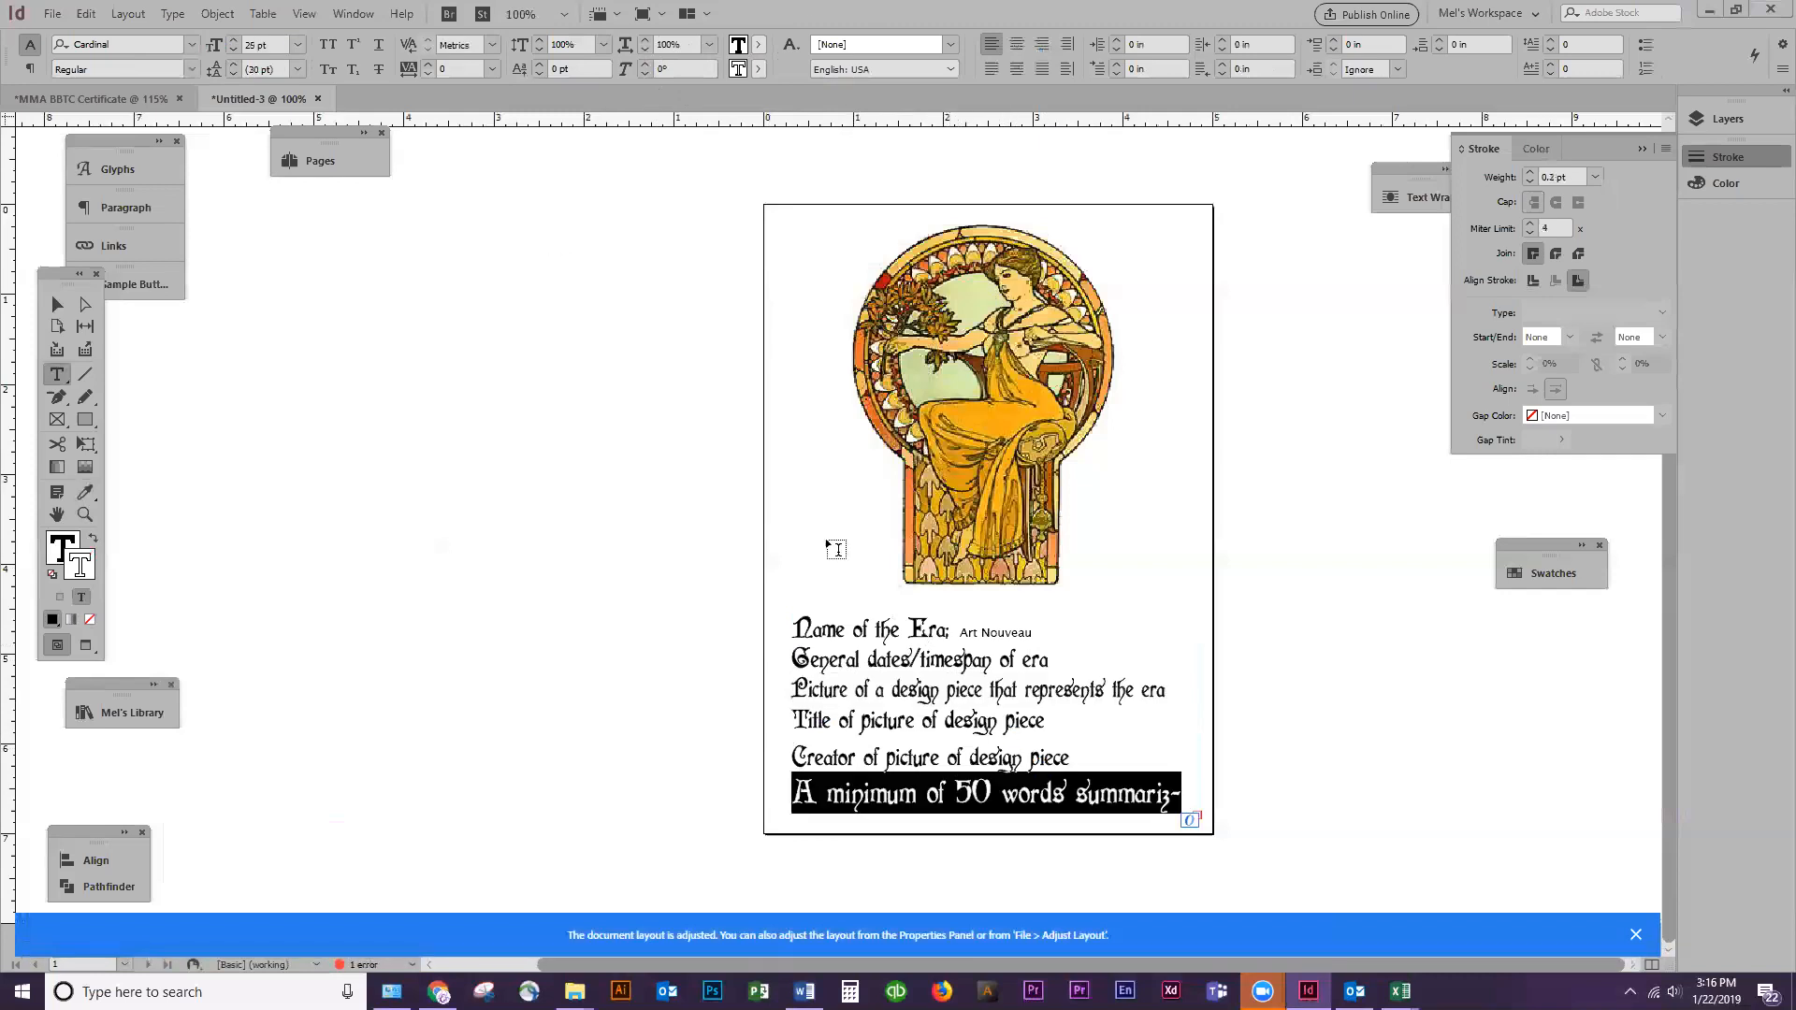
{"action": "left_click", "coordinate": [875, 719]}
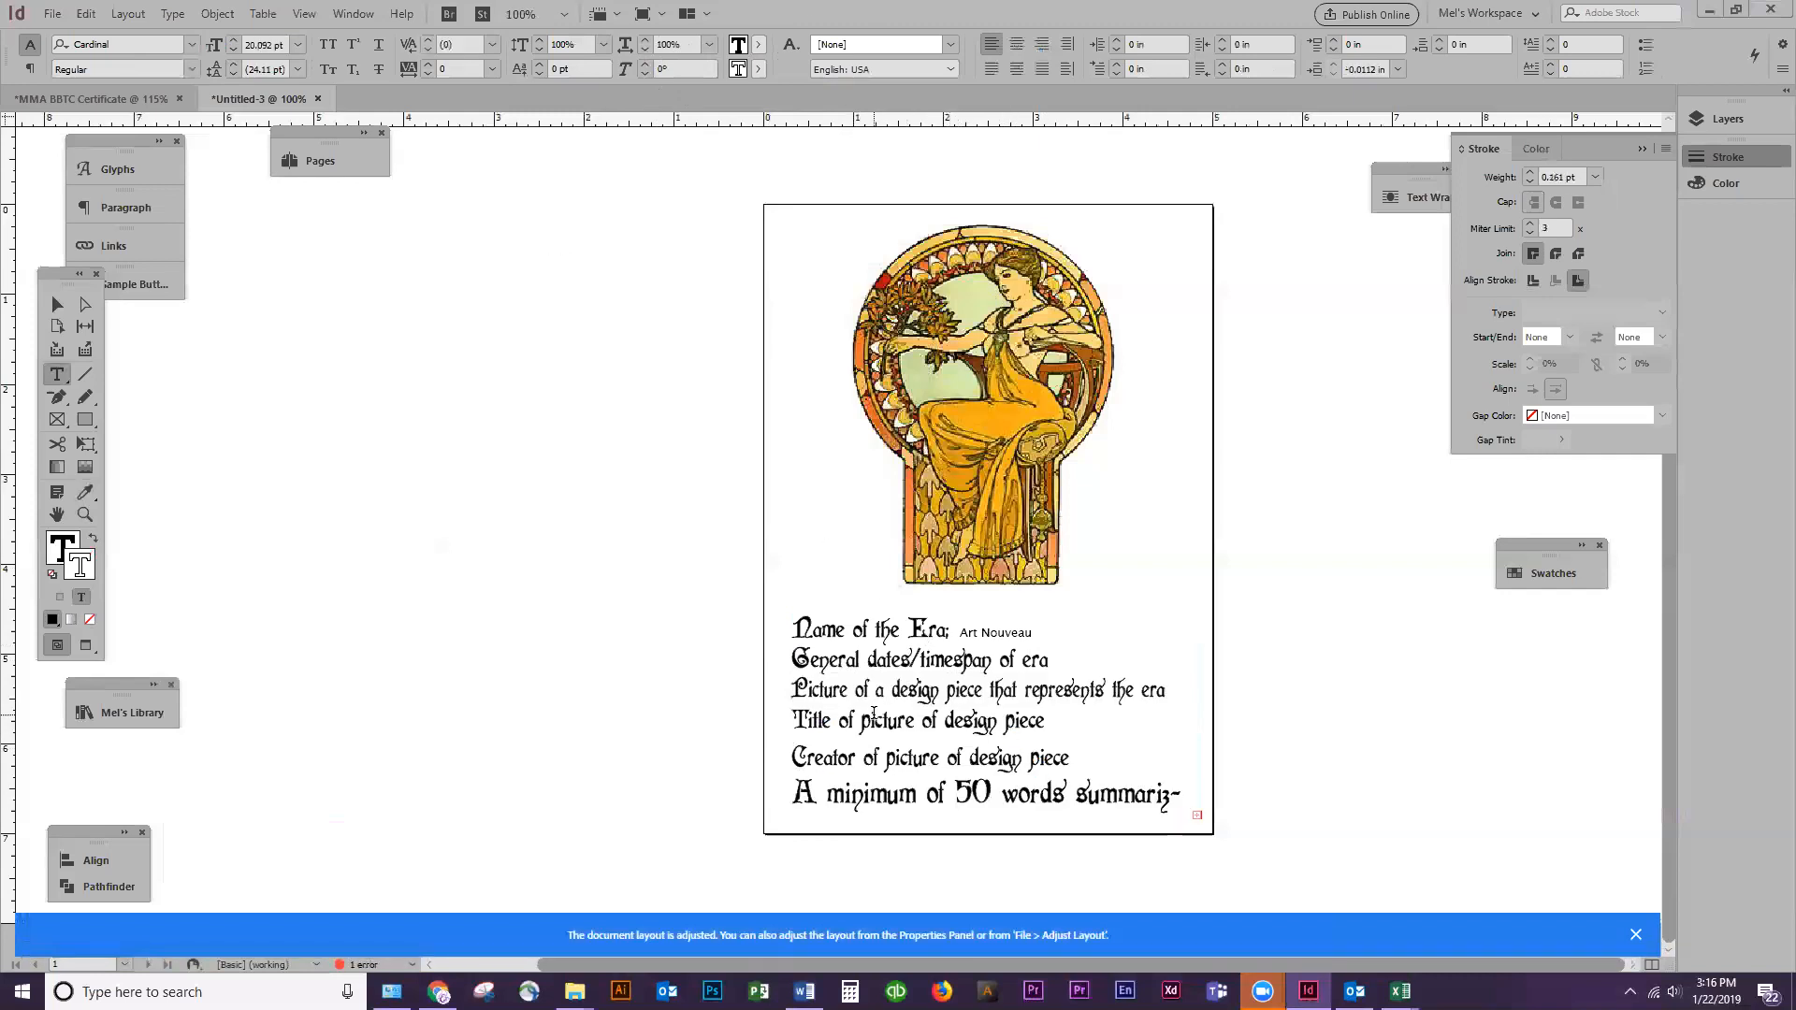
{"action": "left_click", "coordinate": [887, 777]}
{"action": "triple_click", "coordinate": [867, 794]}
{"action": "key", "text": "Down"}
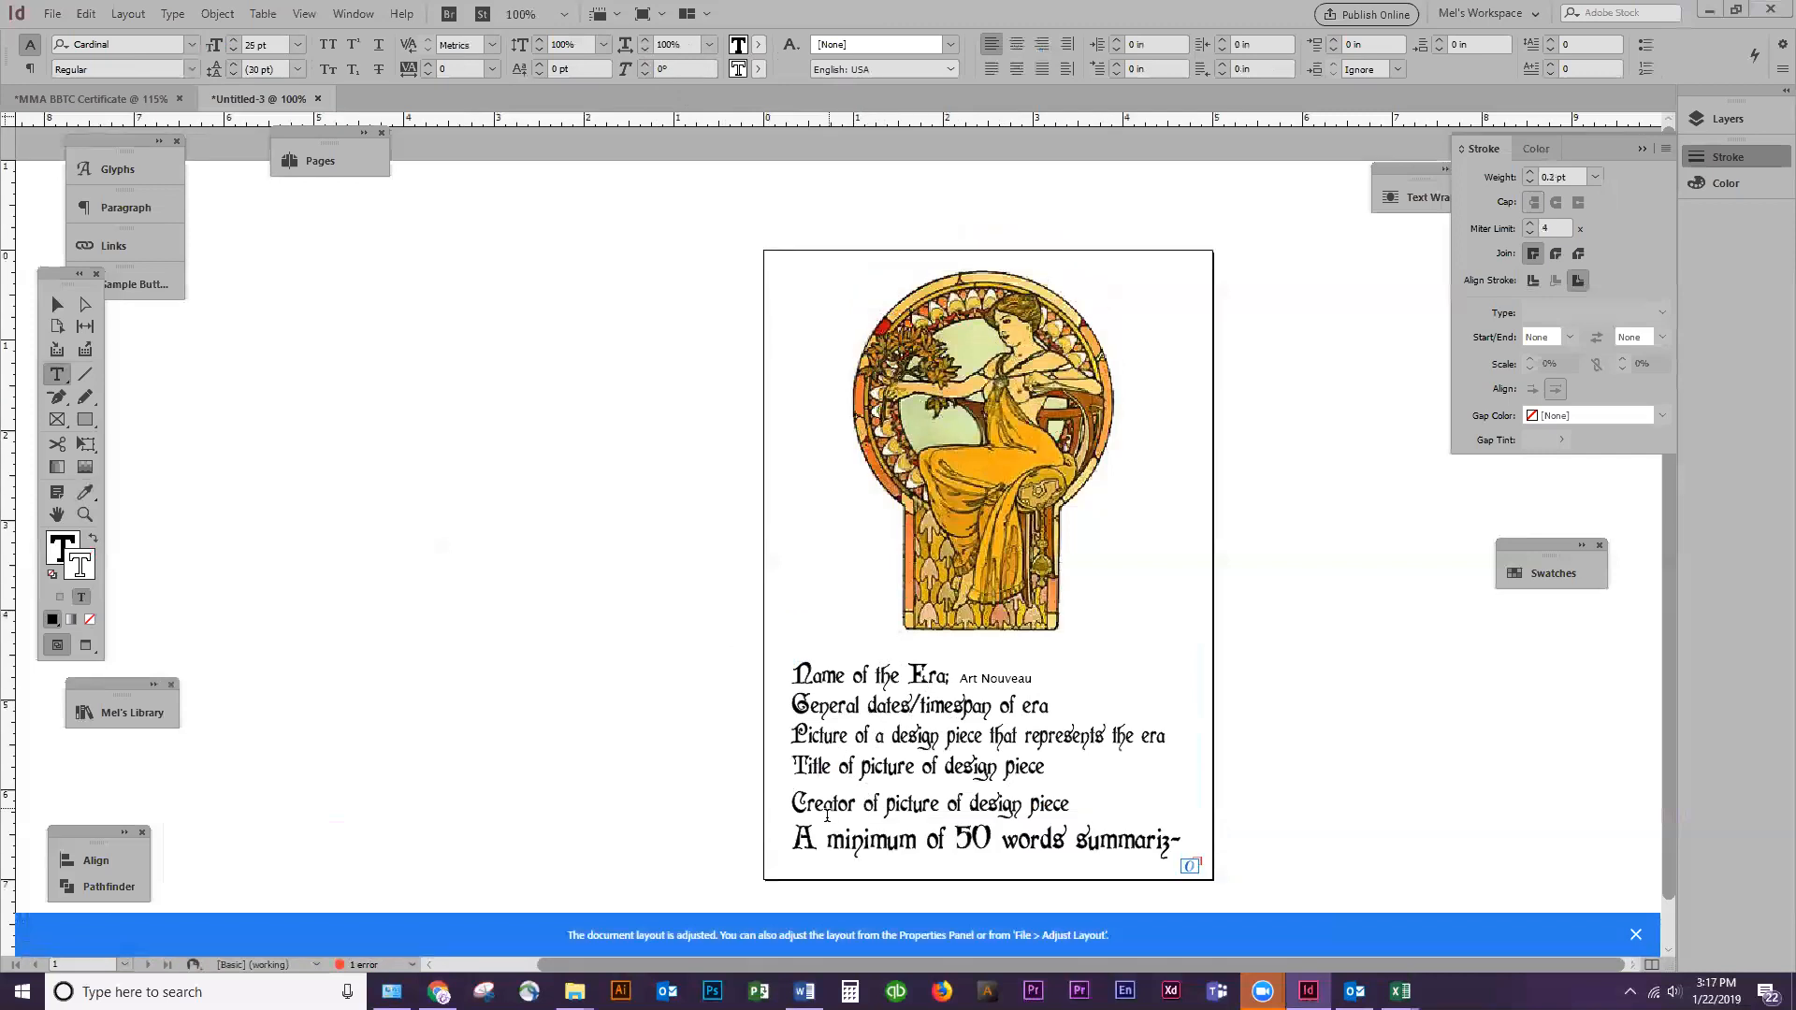
{"action": "key", "text": "ctrl+shift+End"}
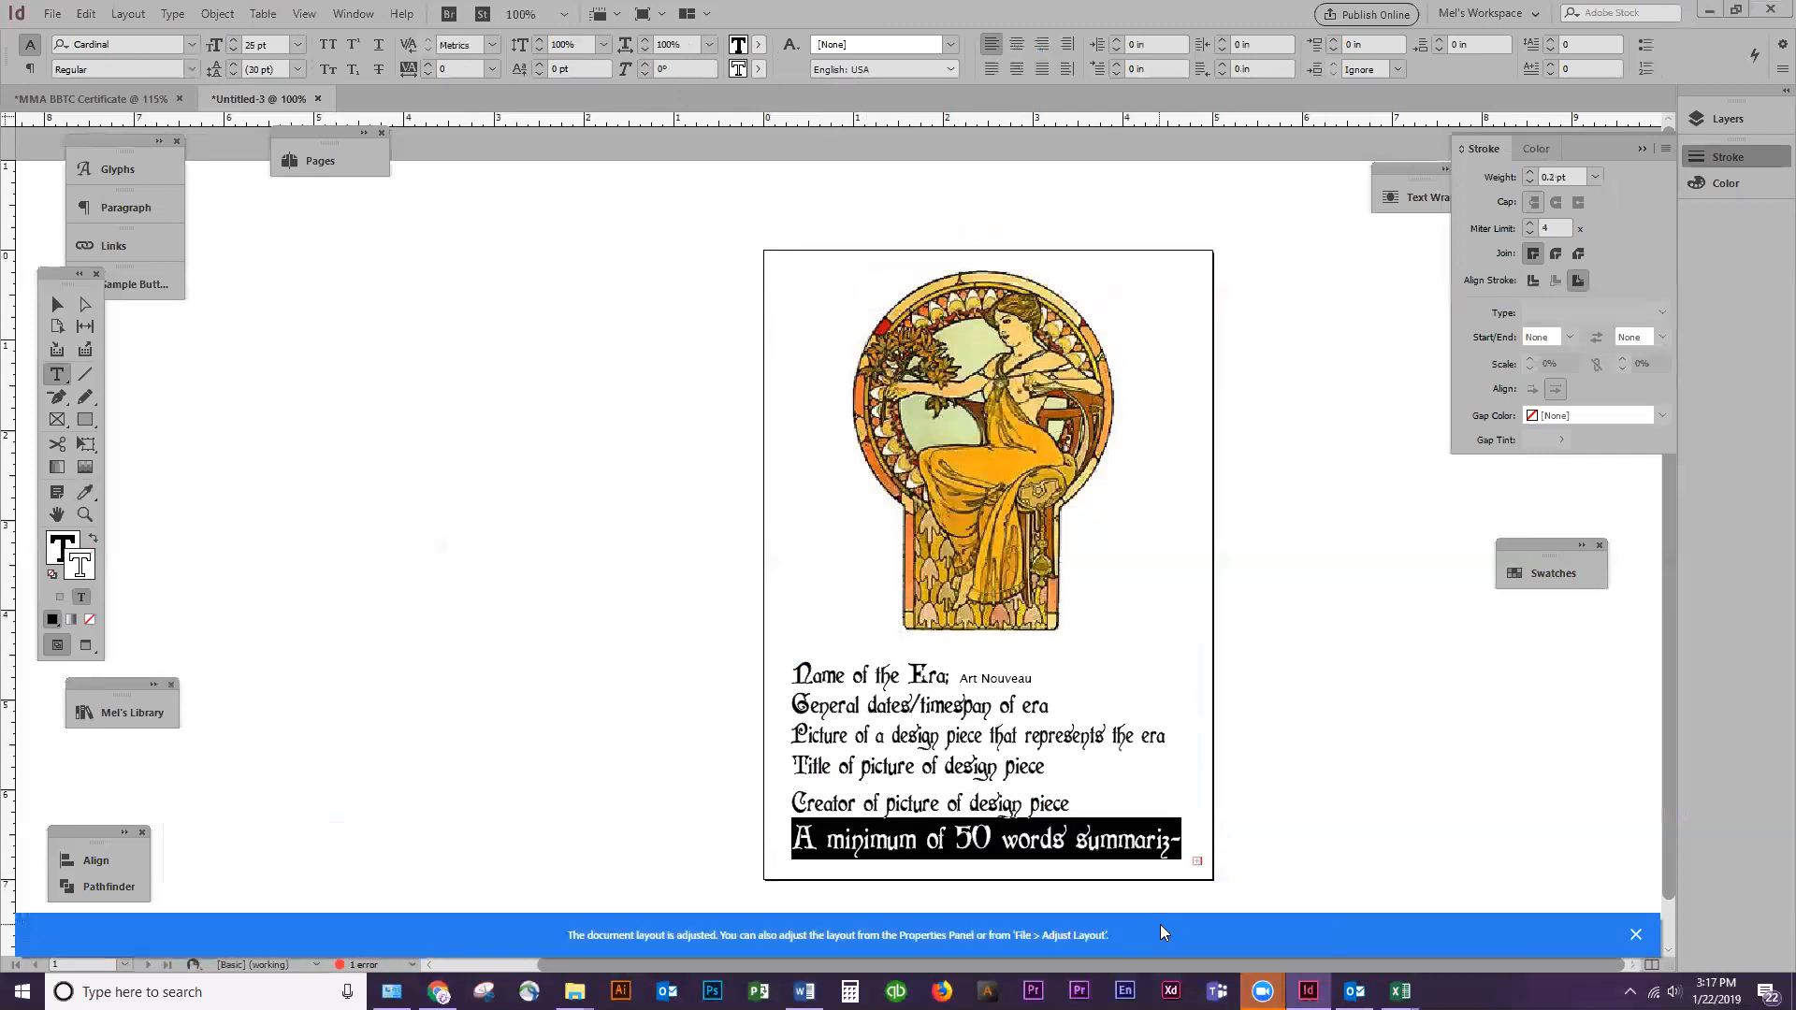
{"action": "left_click", "coordinate": [85, 493]}
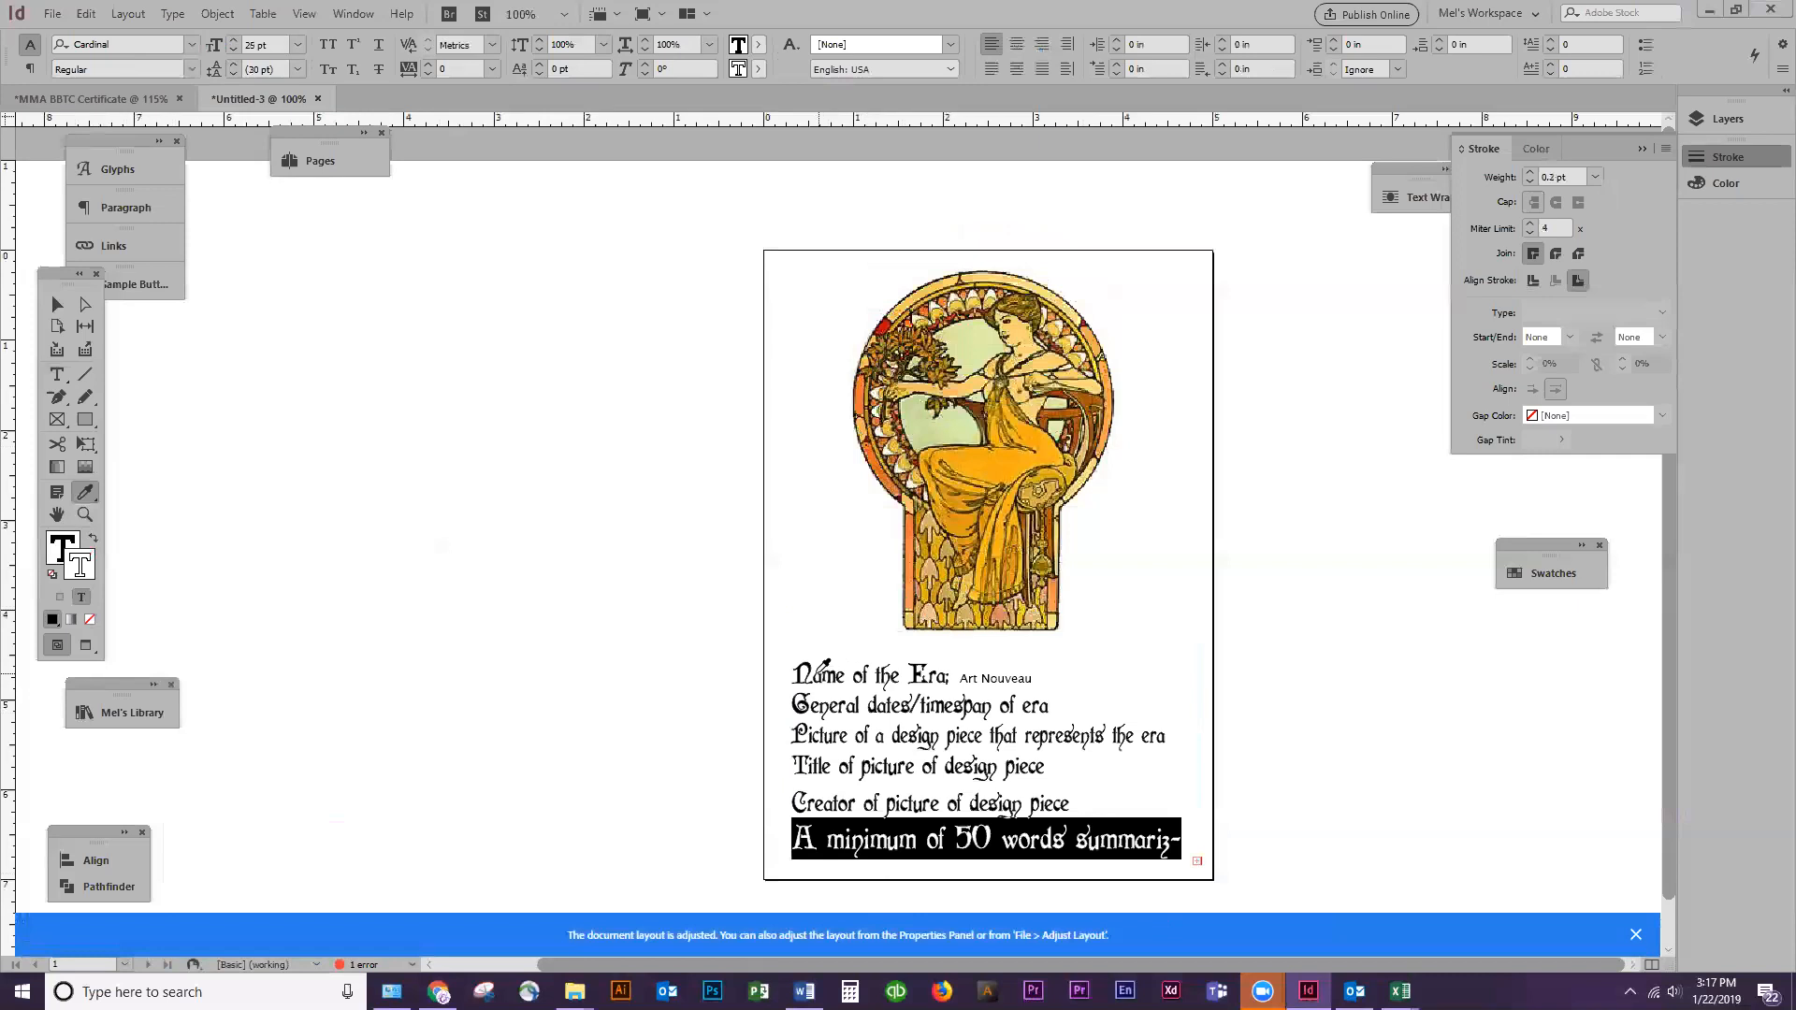
{"action": "left_click", "coordinate": [796, 659]}
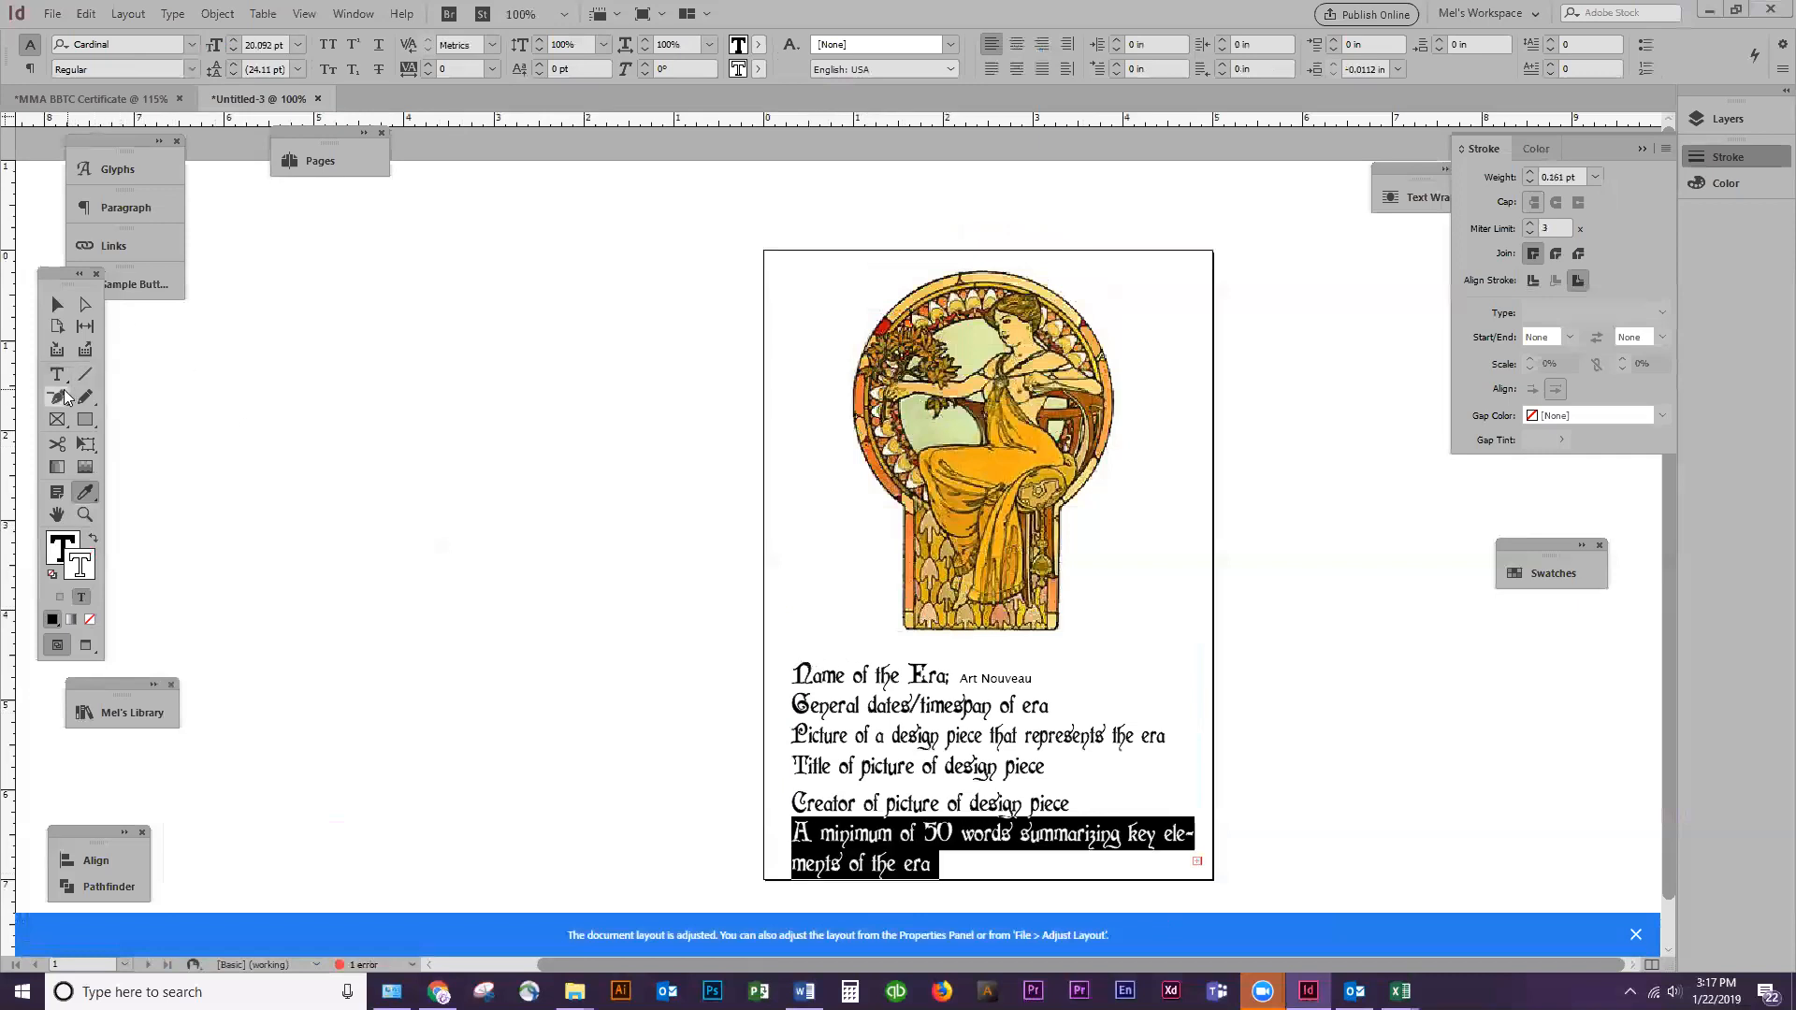
Set the leading to 20 pt for all lines below "Name of the Era"
{"action": "left_click", "coordinate": [56, 375]}
{"action": "left_click", "coordinate": [56, 304]}
{"action": "left_click", "coordinate": [809, 775]}
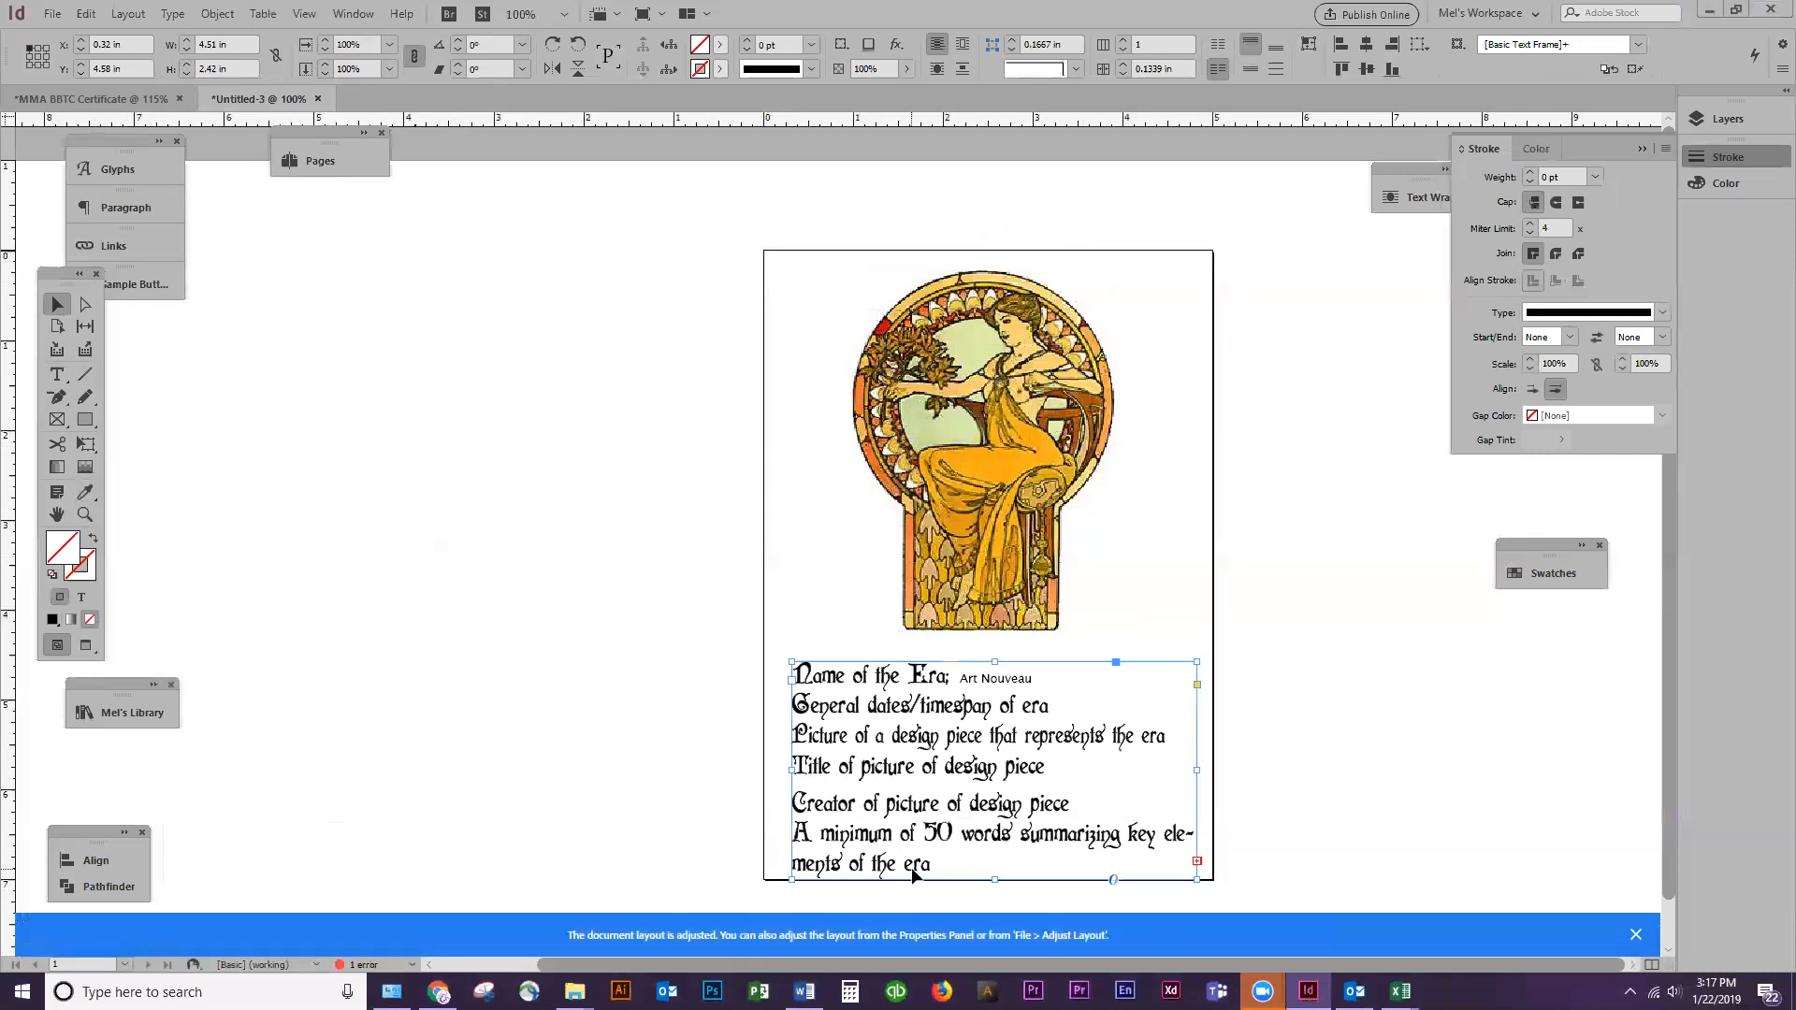
{"action": "double_click", "coordinate": [814, 791]}
{"action": "left_click_drag", "start_coordinate": [931, 862], "coordinate": [753, 661]}
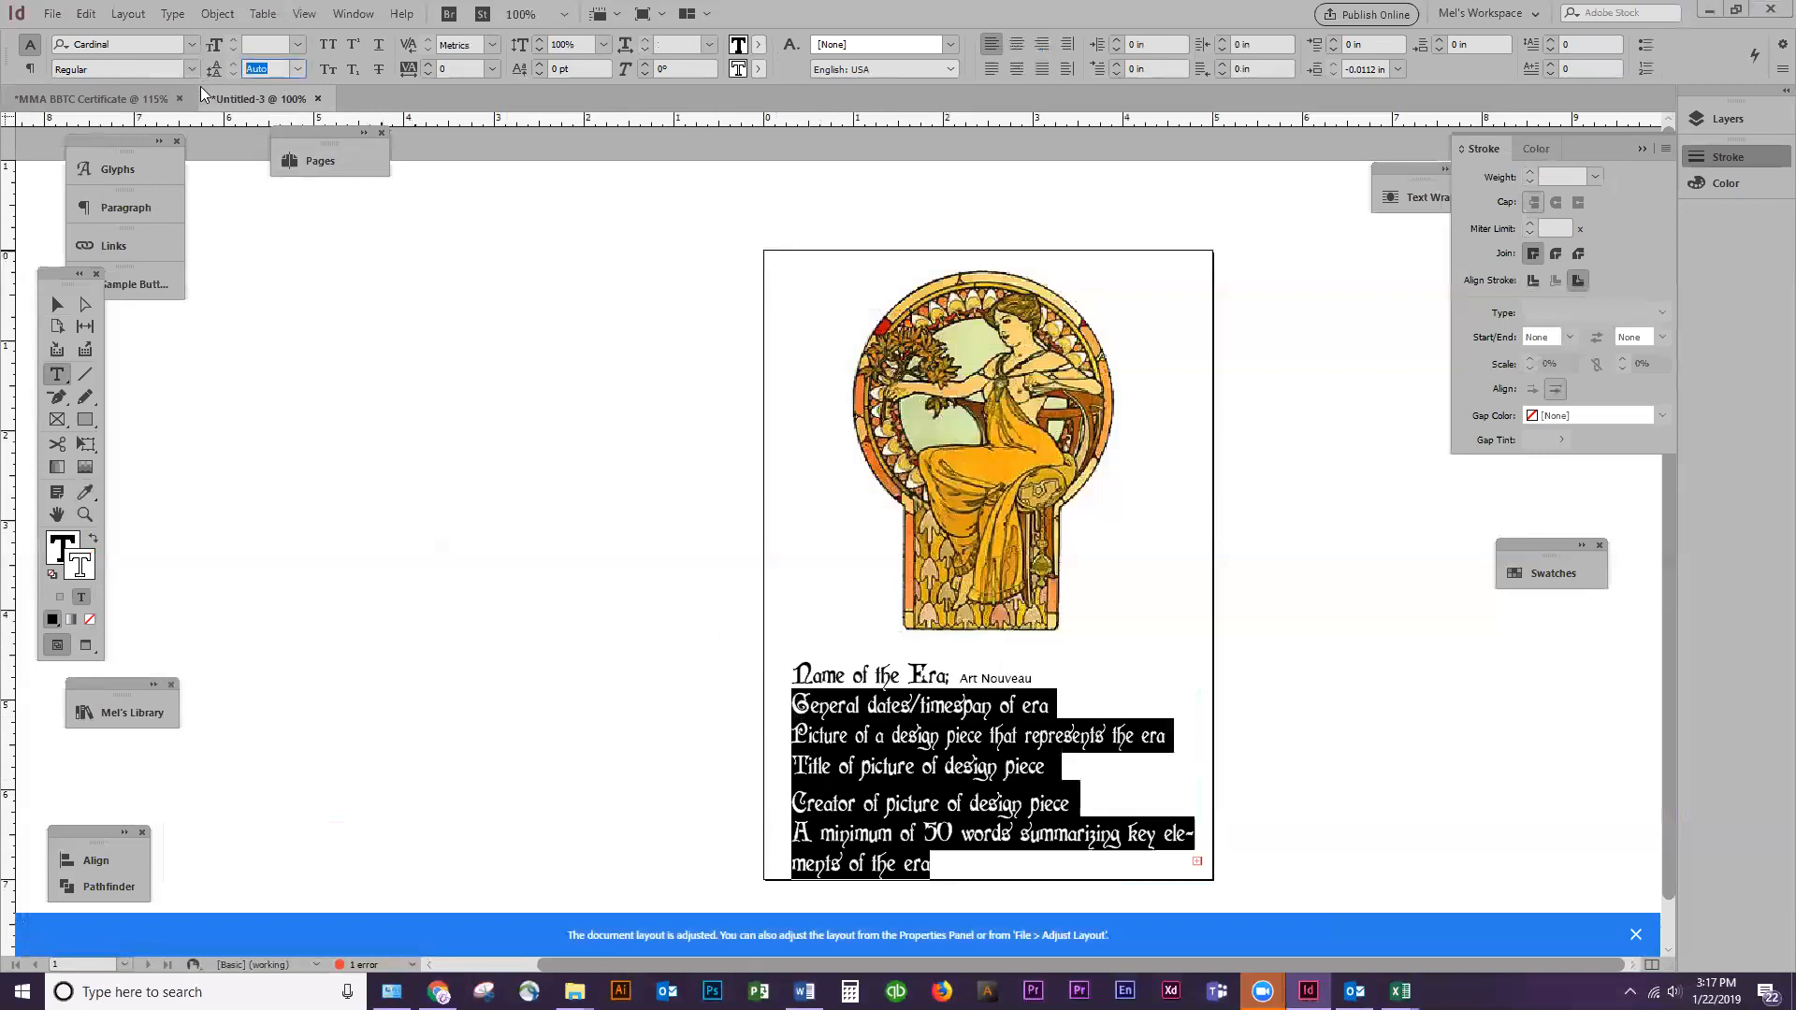
{"action": "type", "text": "20"}
{"action": "key", "text": "Return"}
{"action": "left_click", "coordinate": [901, 859]}
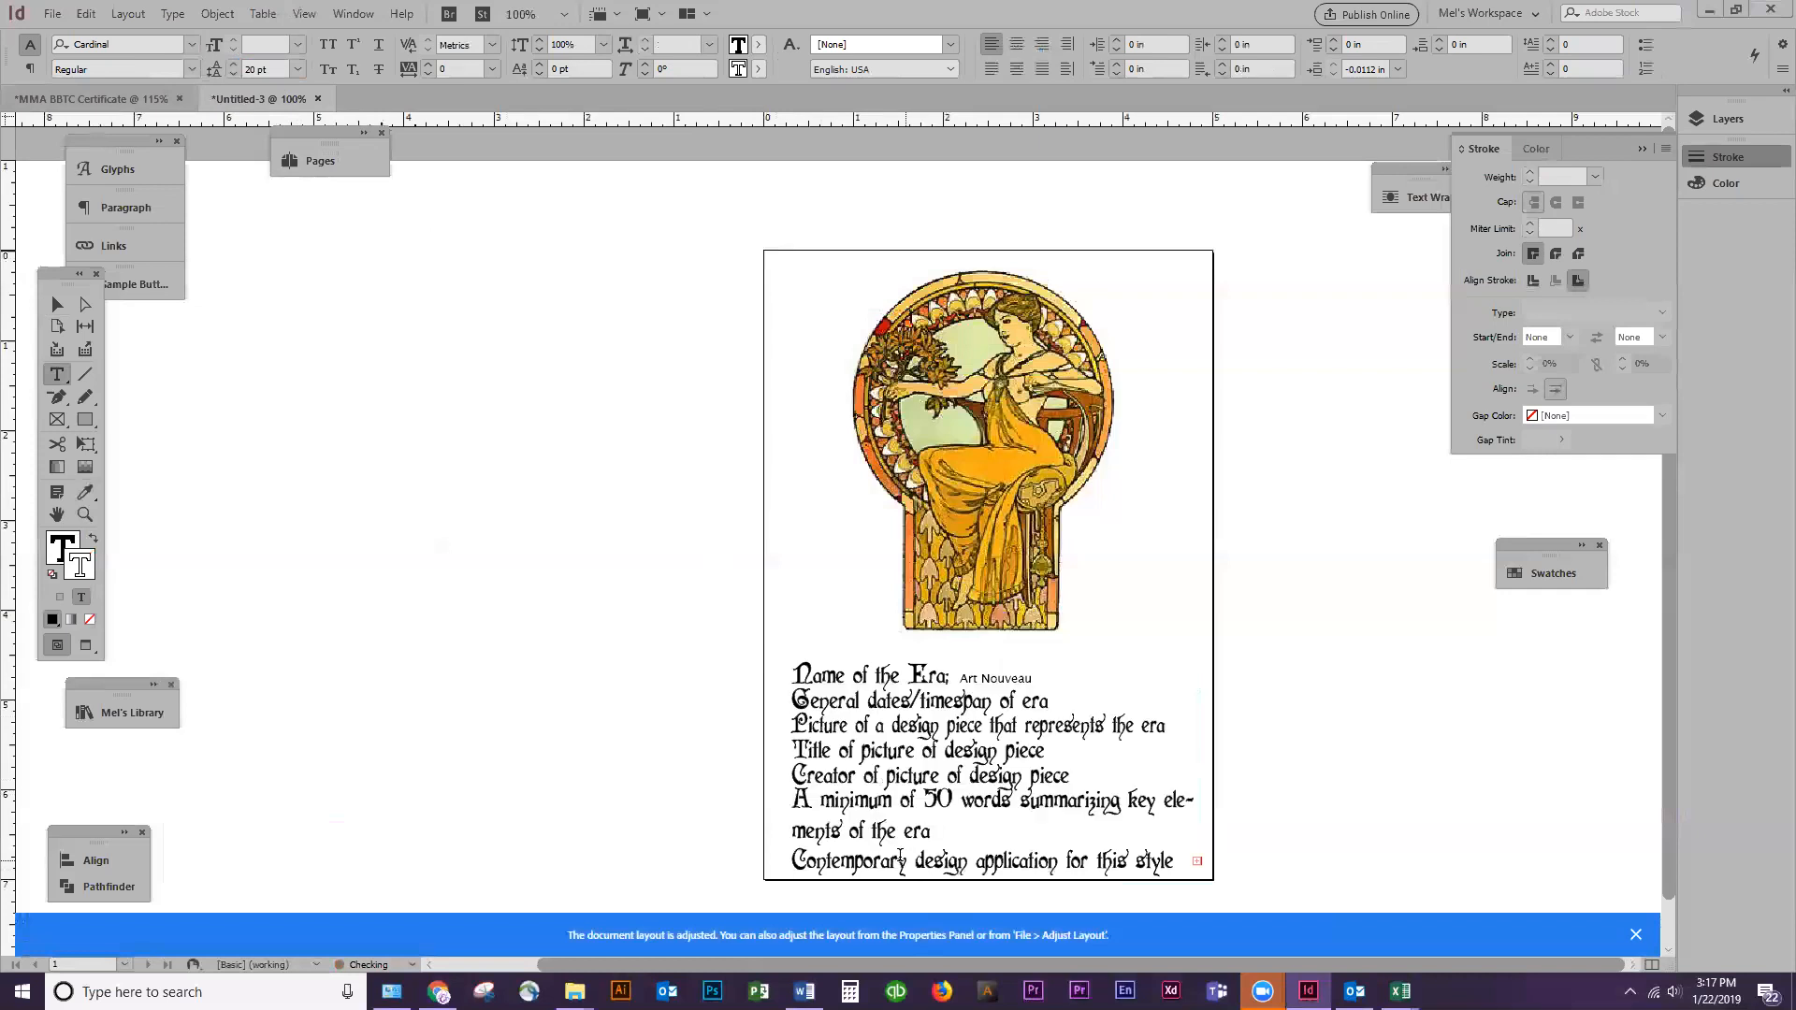
Extend the text frame to about 2.88 in high and delete everything after "Contemporary design application for this style"
{"action": "left_click", "coordinate": [57, 304]}
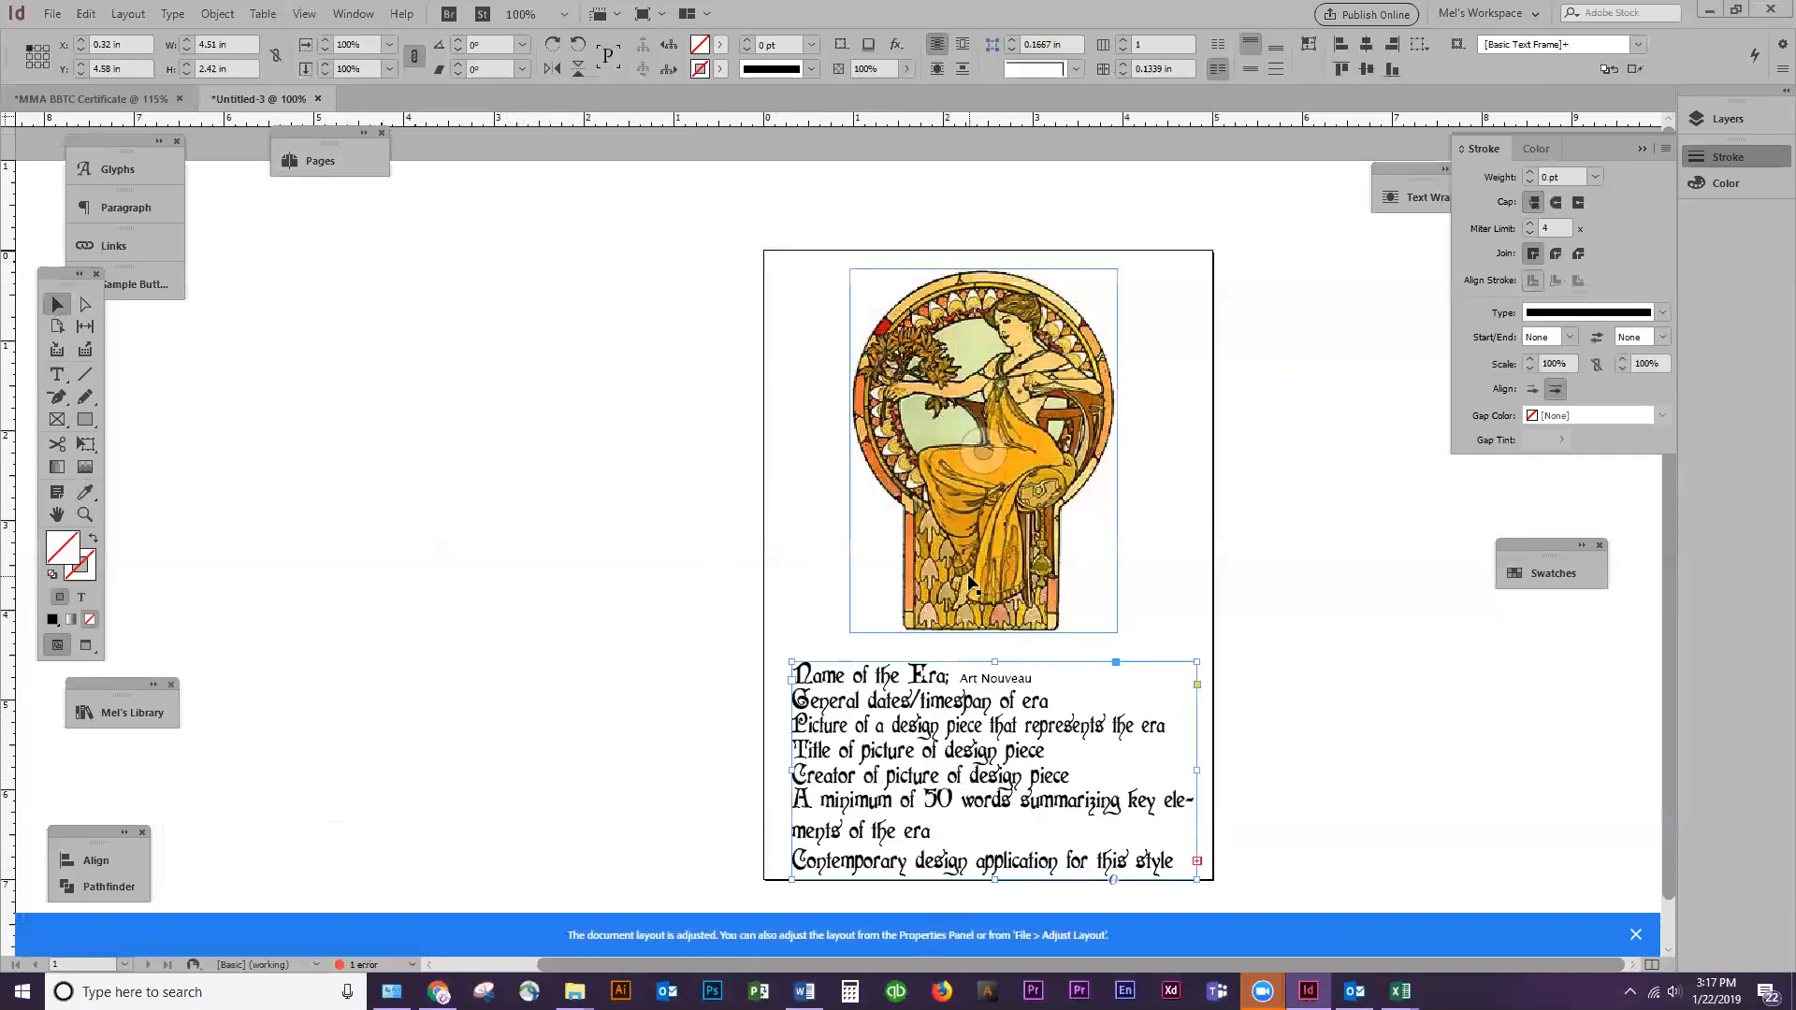
{"action": "left_click", "coordinate": [972, 599]}
{"action": "left_click_drag", "start_coordinate": [897, 760], "coordinate": [879, 720]}
{"action": "left_click_drag", "start_coordinate": [994, 830], "coordinate": [994, 870]}
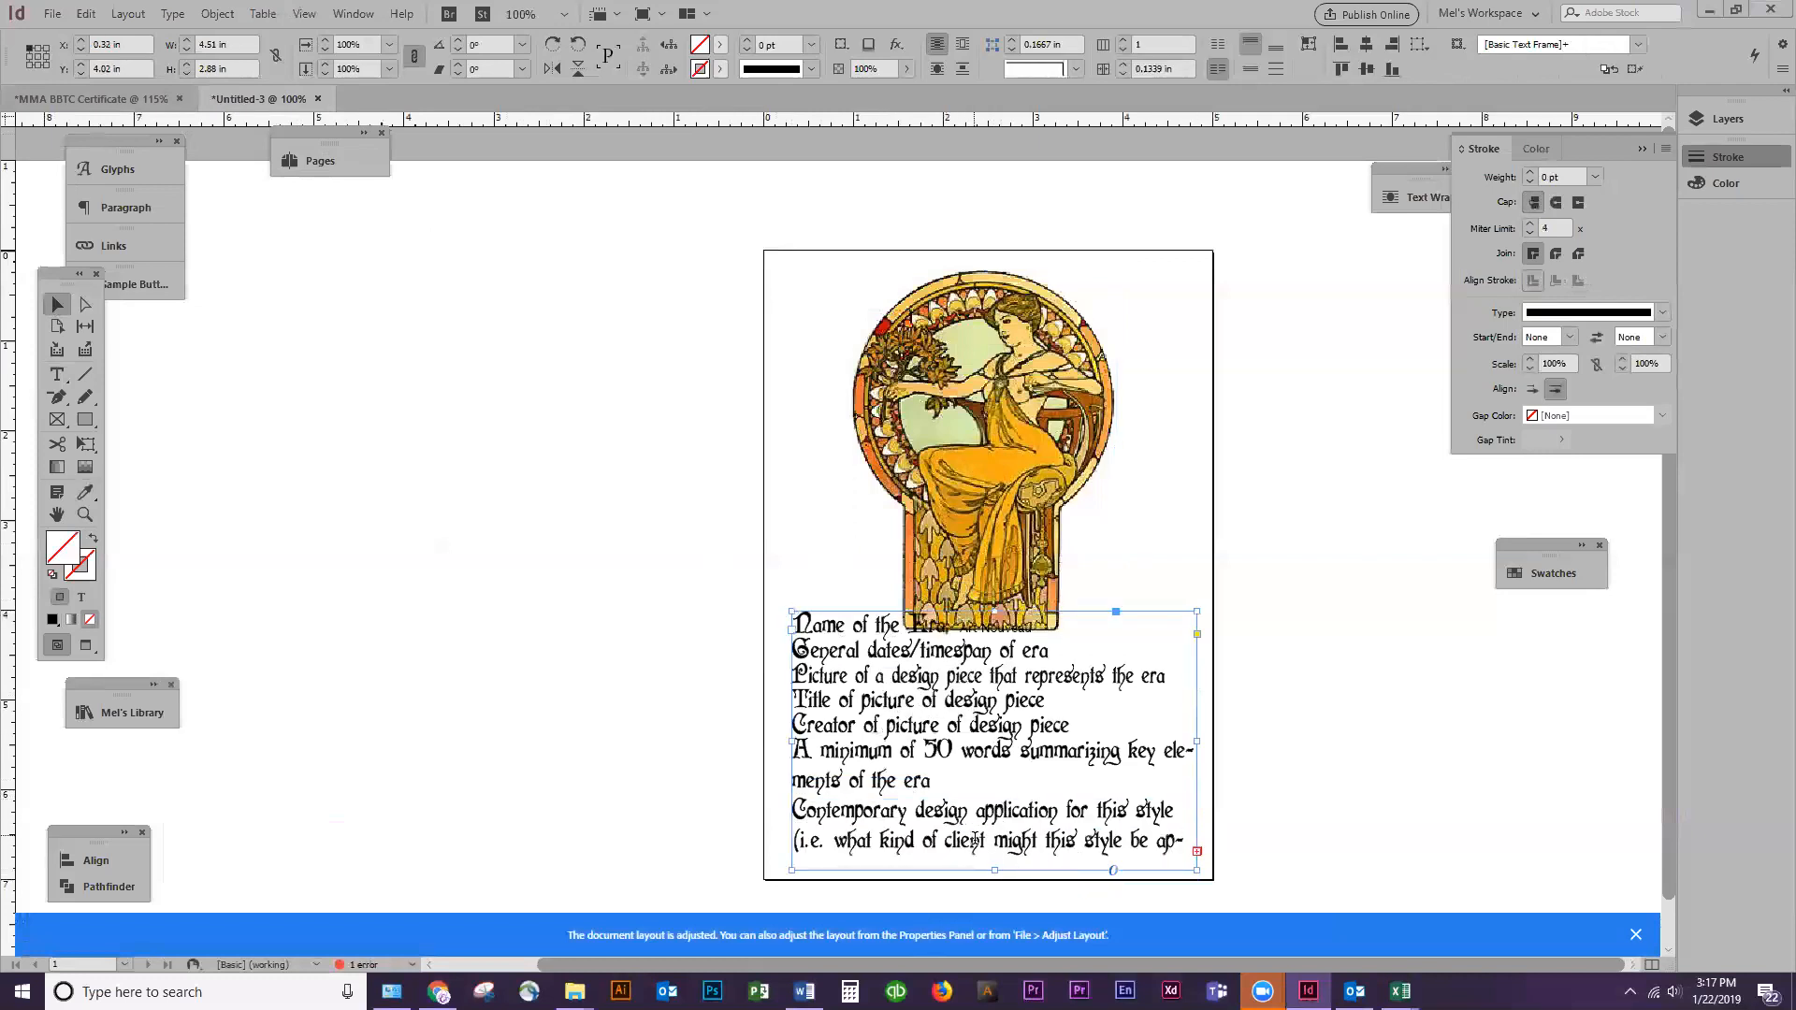
{"action": "double_click", "coordinate": [975, 839]}
{"action": "key", "text": "ctrl+shift+End"}
{"action": "key", "text": "BackSpace"}
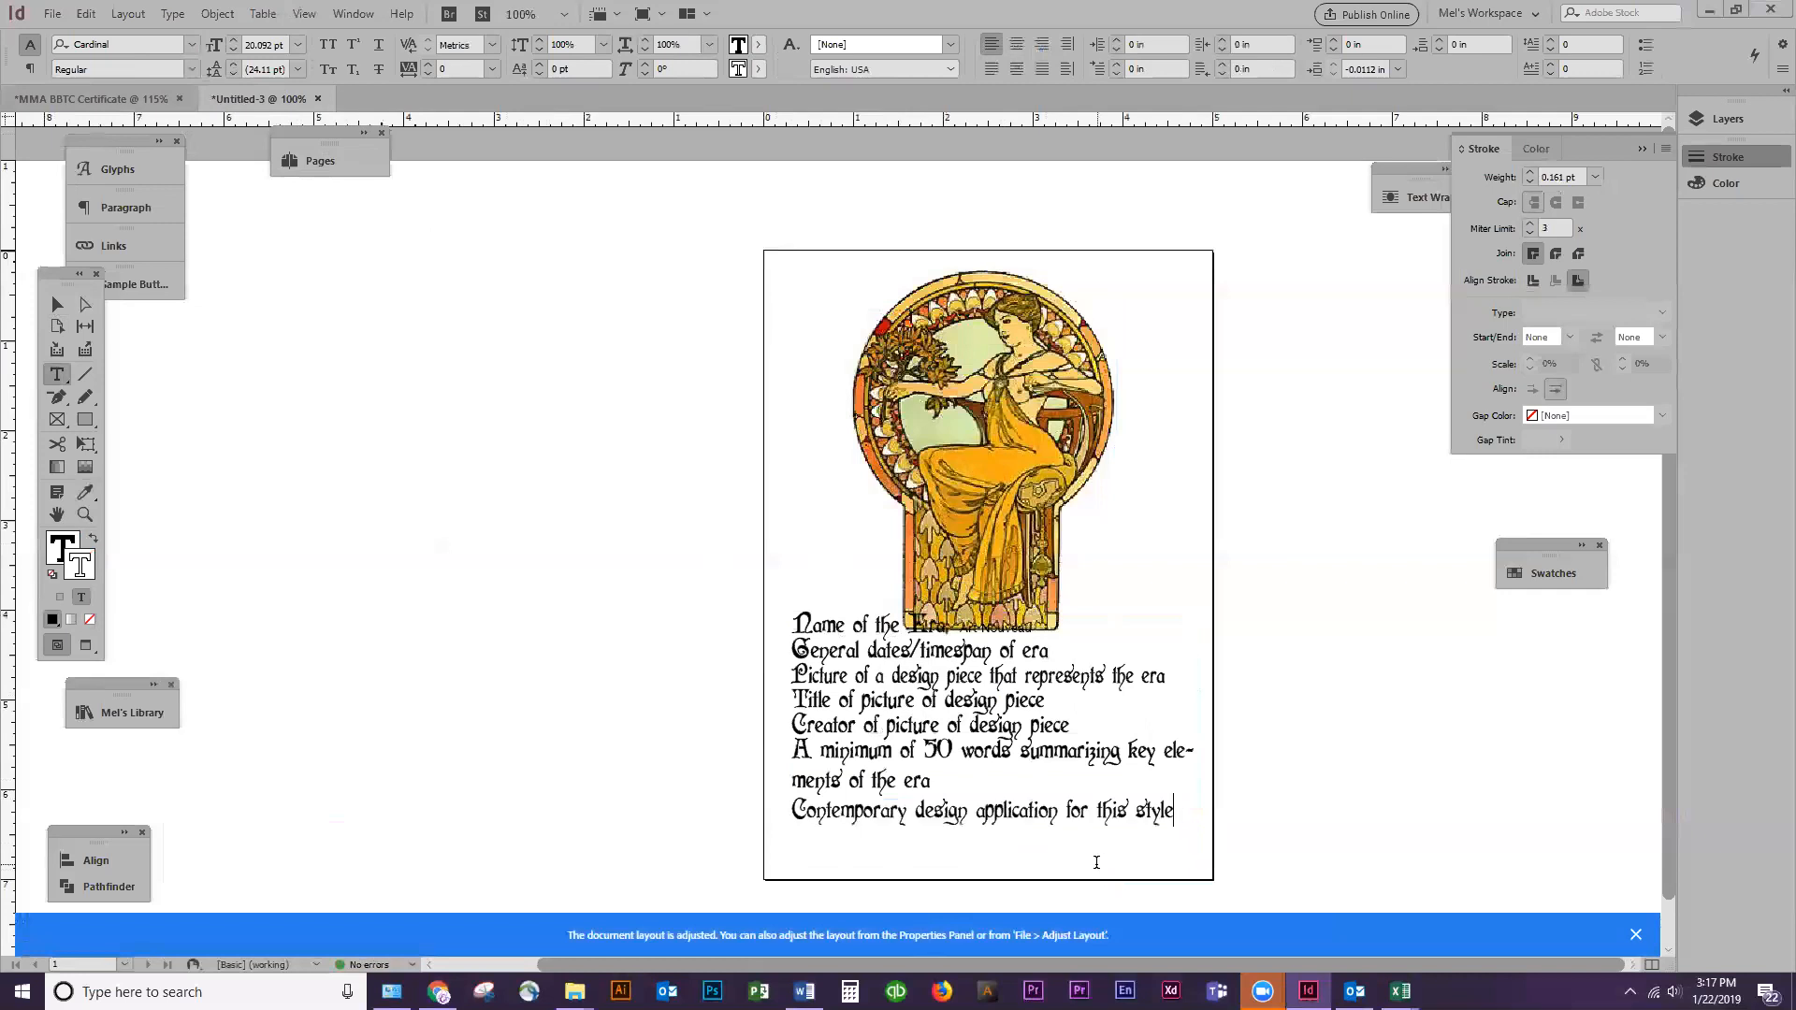
Move the text frame back down below the picture, to a Y position of about 4.54 in
{"action": "left_click", "coordinate": [57, 304]}
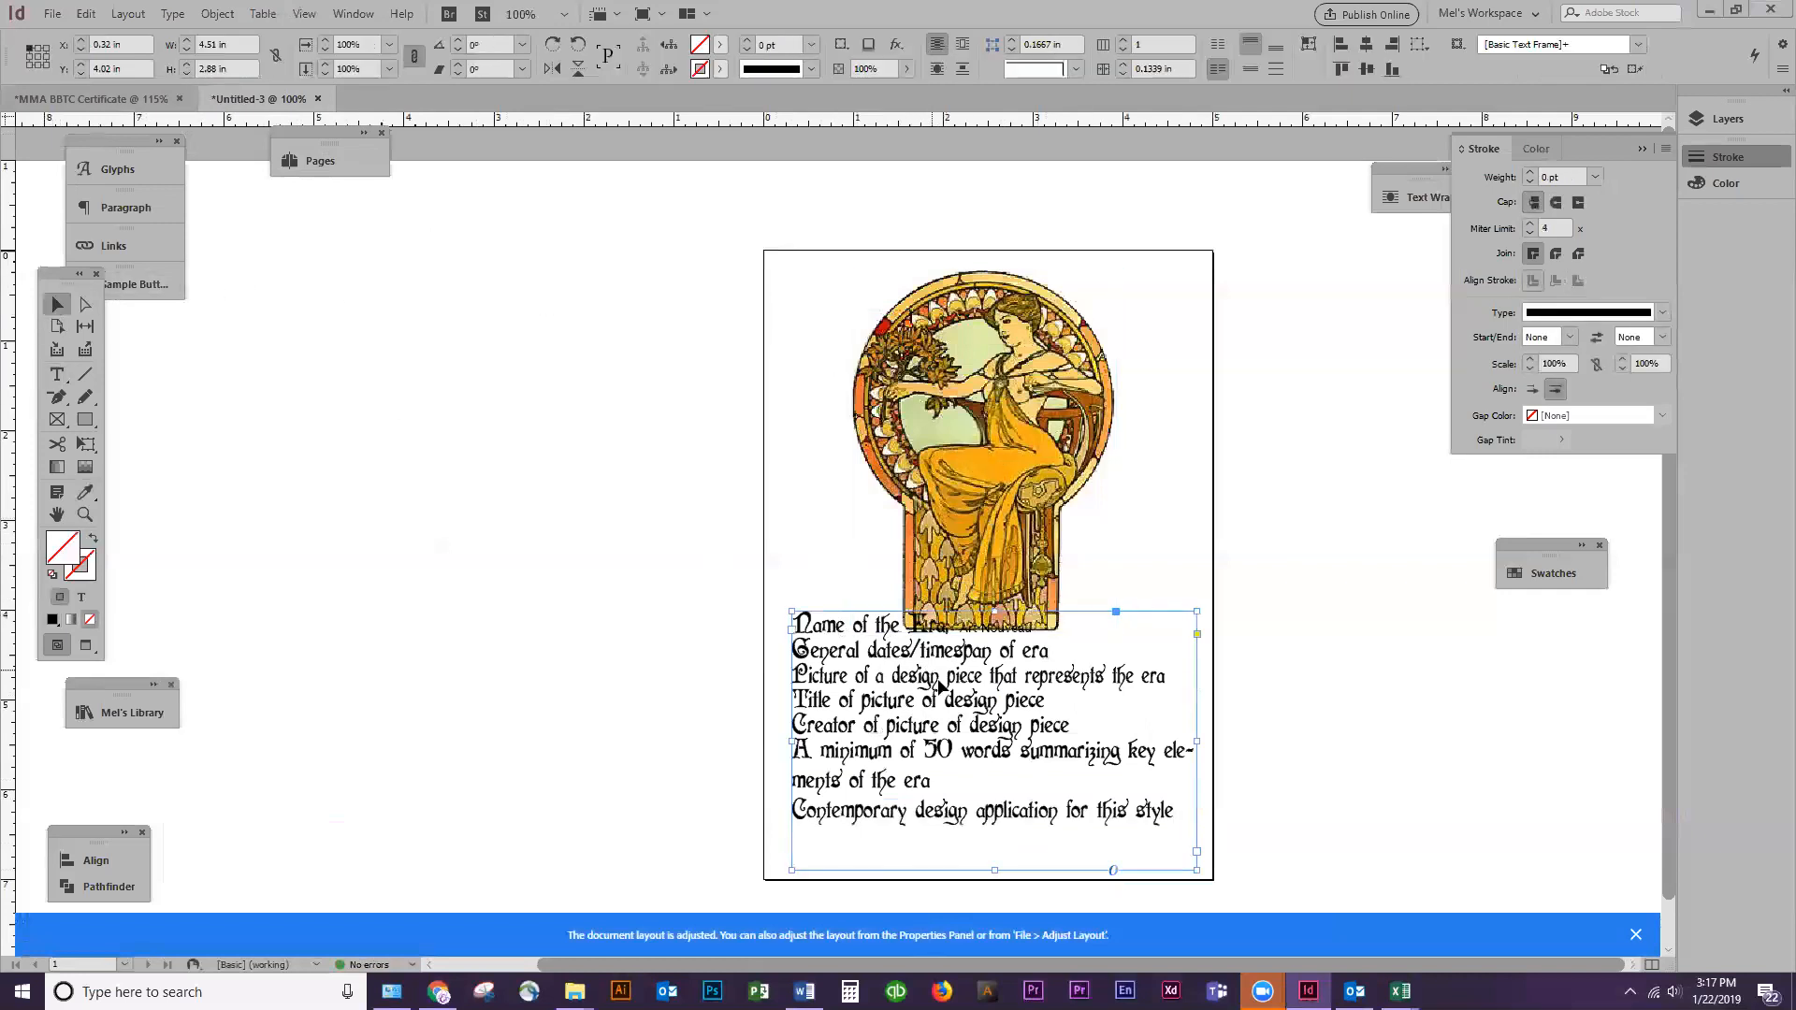
{"action": "left_click", "coordinate": [706, 846]}
{"action": "left_click_drag", "start_coordinate": [923, 721], "coordinate": [934, 766]}
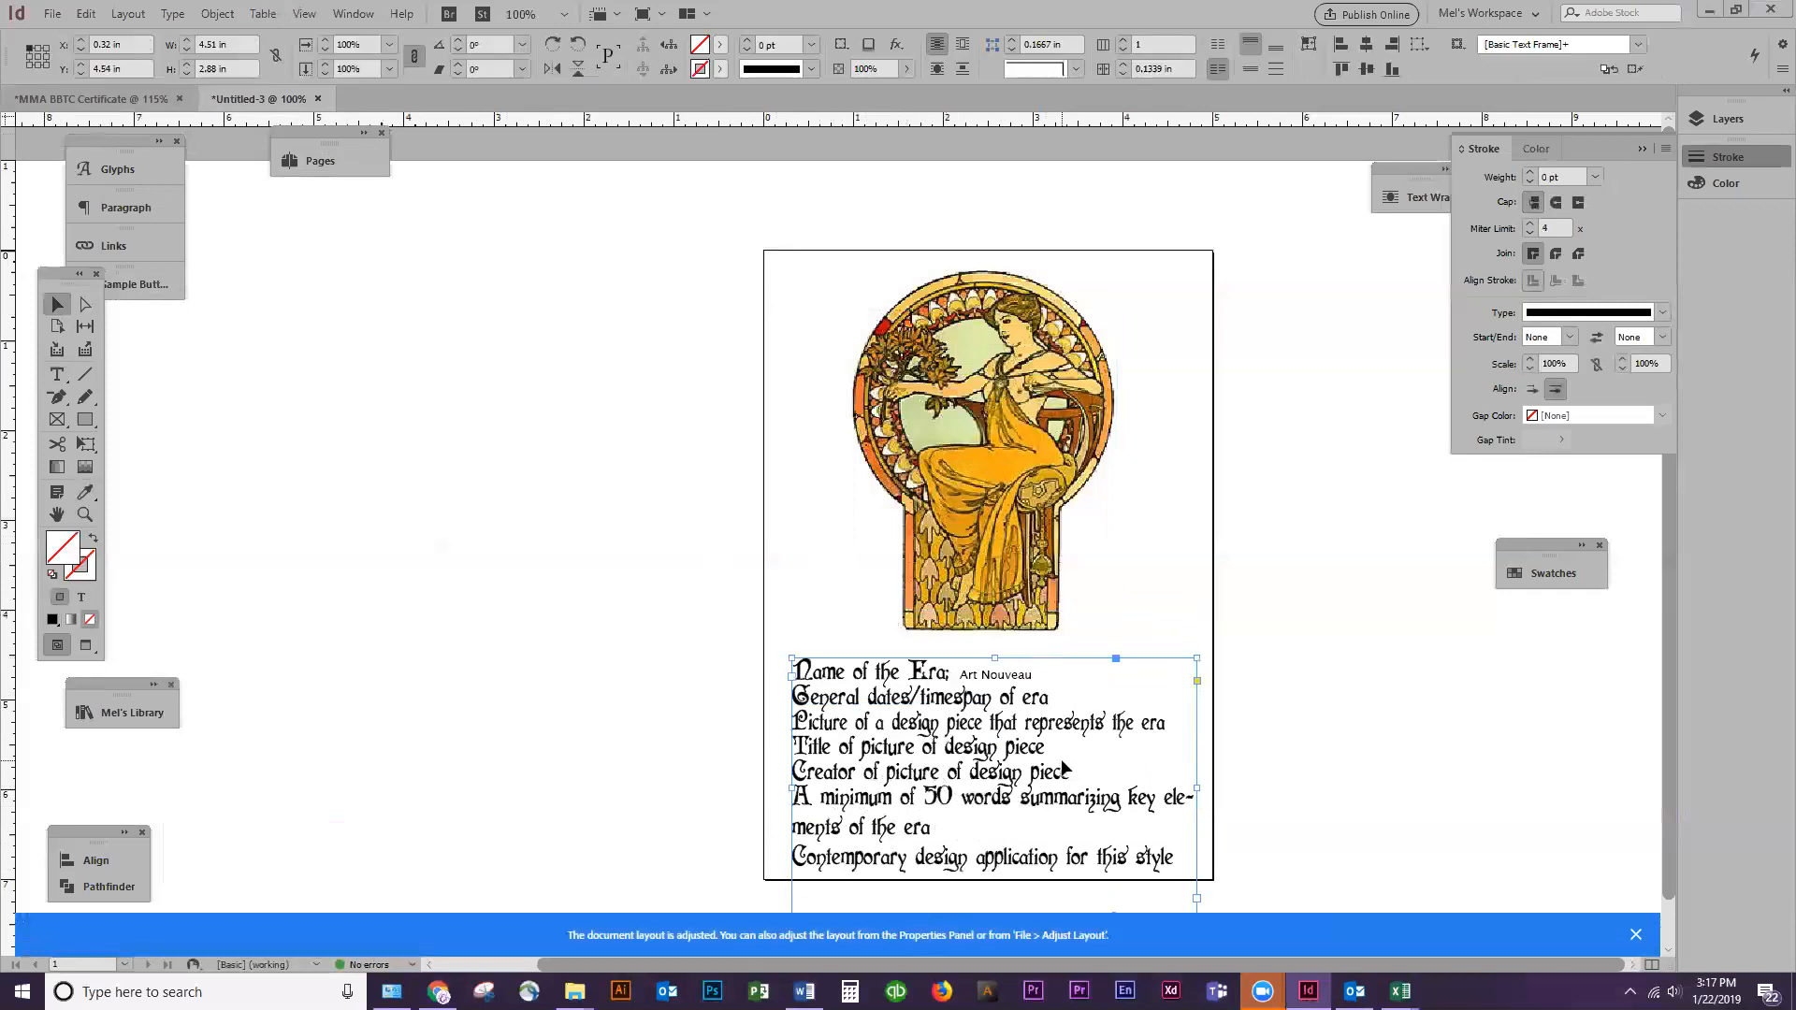
Duplicate the text frame at the top of the card and delete everything after "Name of the Era:" in the copy
{"action": "left_click_drag", "start_coordinate": [835, 712], "coordinate": [836, 317]}
{"action": "double_click", "coordinate": [832, 306]}
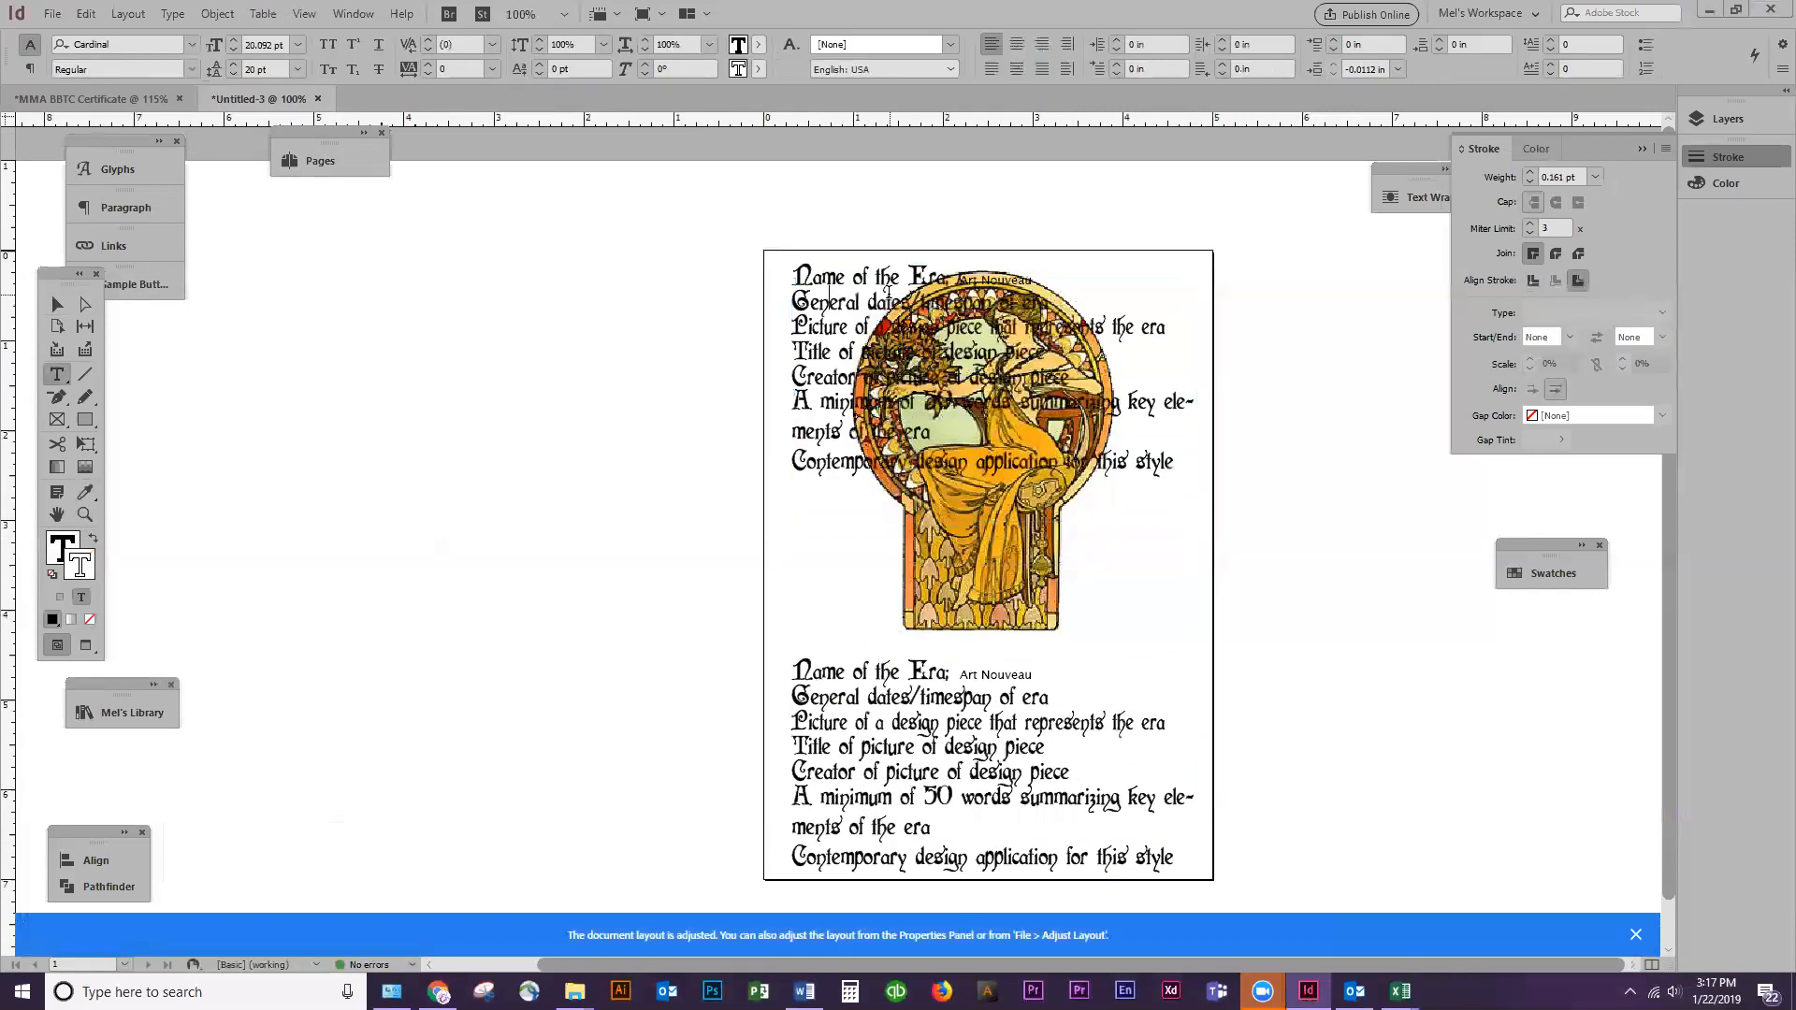
{"action": "key", "text": "Home"}
{"action": "key", "text": "shift+End"}
{"action": "key", "text": "shift+Down"}
{"action": "key", "text": "shift+Down"}
{"action": "key", "text": "shift+Down"}
{"action": "key", "text": "shift+Down"}
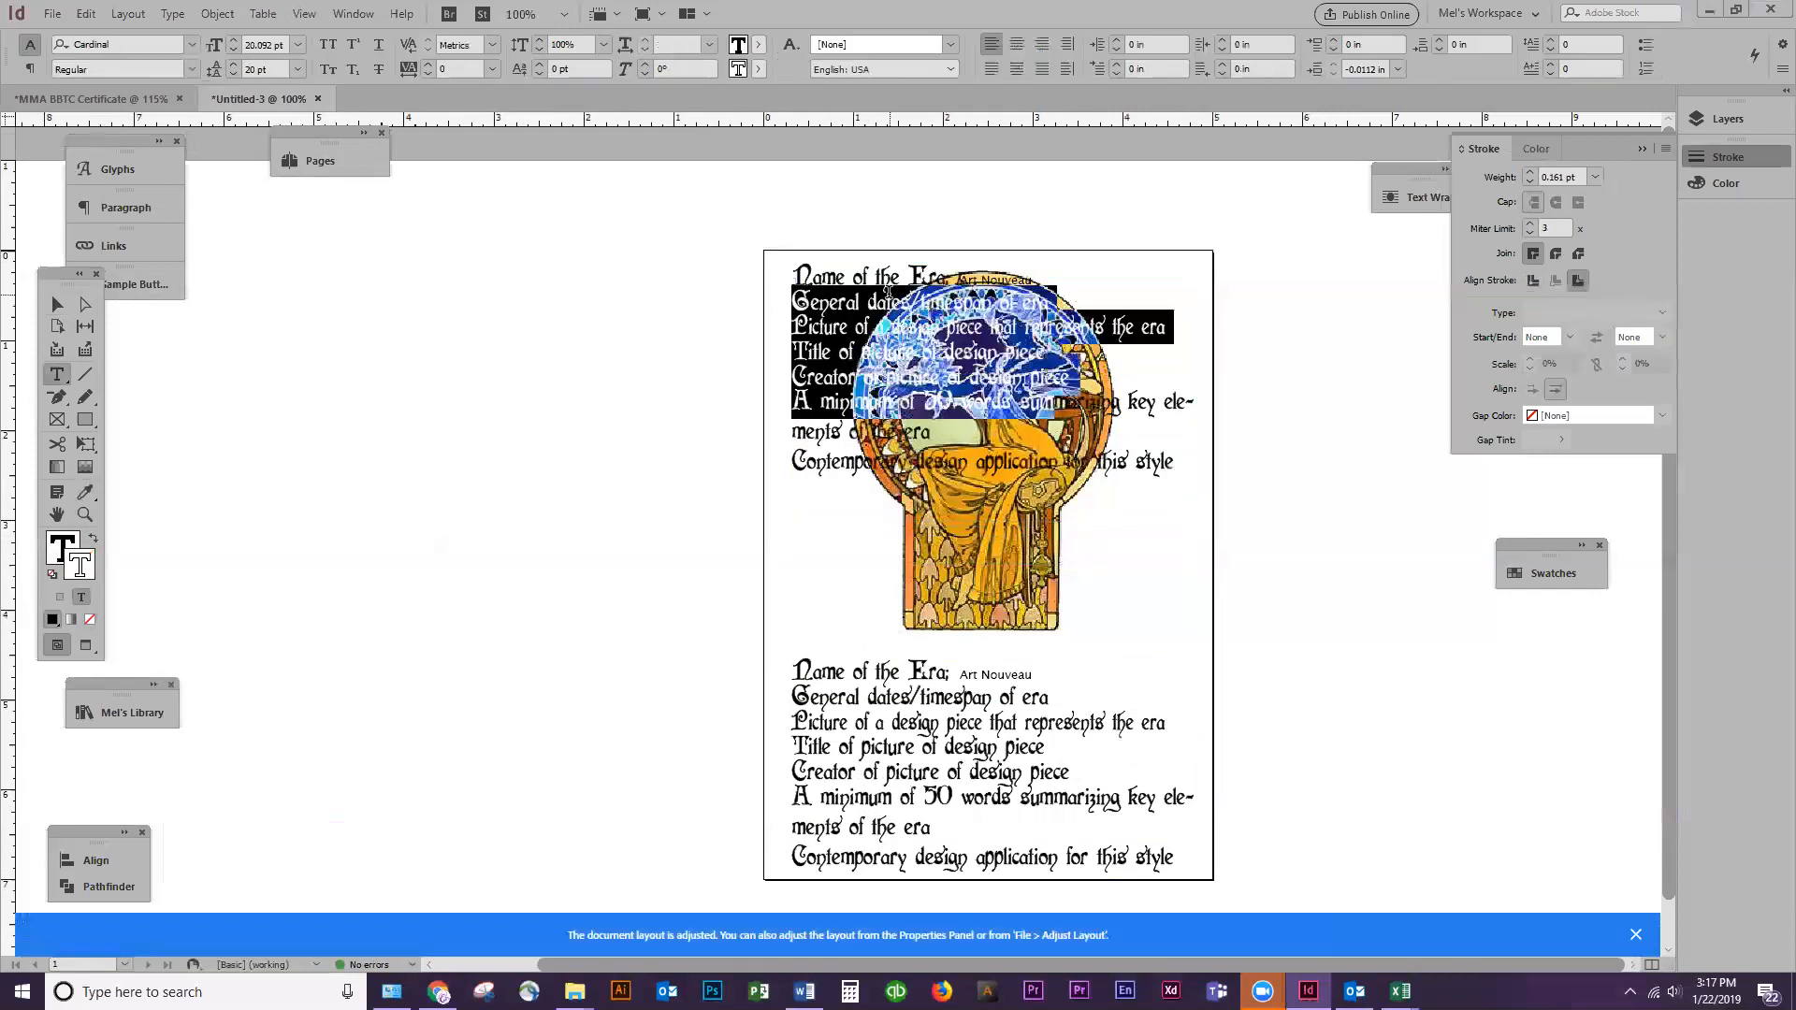
{"action": "key", "text": "ctrl+shift+End"}
{"action": "key", "text": "BackSpace"}
{"action": "key", "text": "BackSpace"}
{"action": "key", "text": "BackSpace"}
{"action": "key", "text": "BackSpace"}
{"action": "key", "text": "BackSpace"}
{"action": "key", "text": "BackSpace"}
{"action": "key", "text": "BackSpace"}
{"action": "key", "text": "BackSpace"}
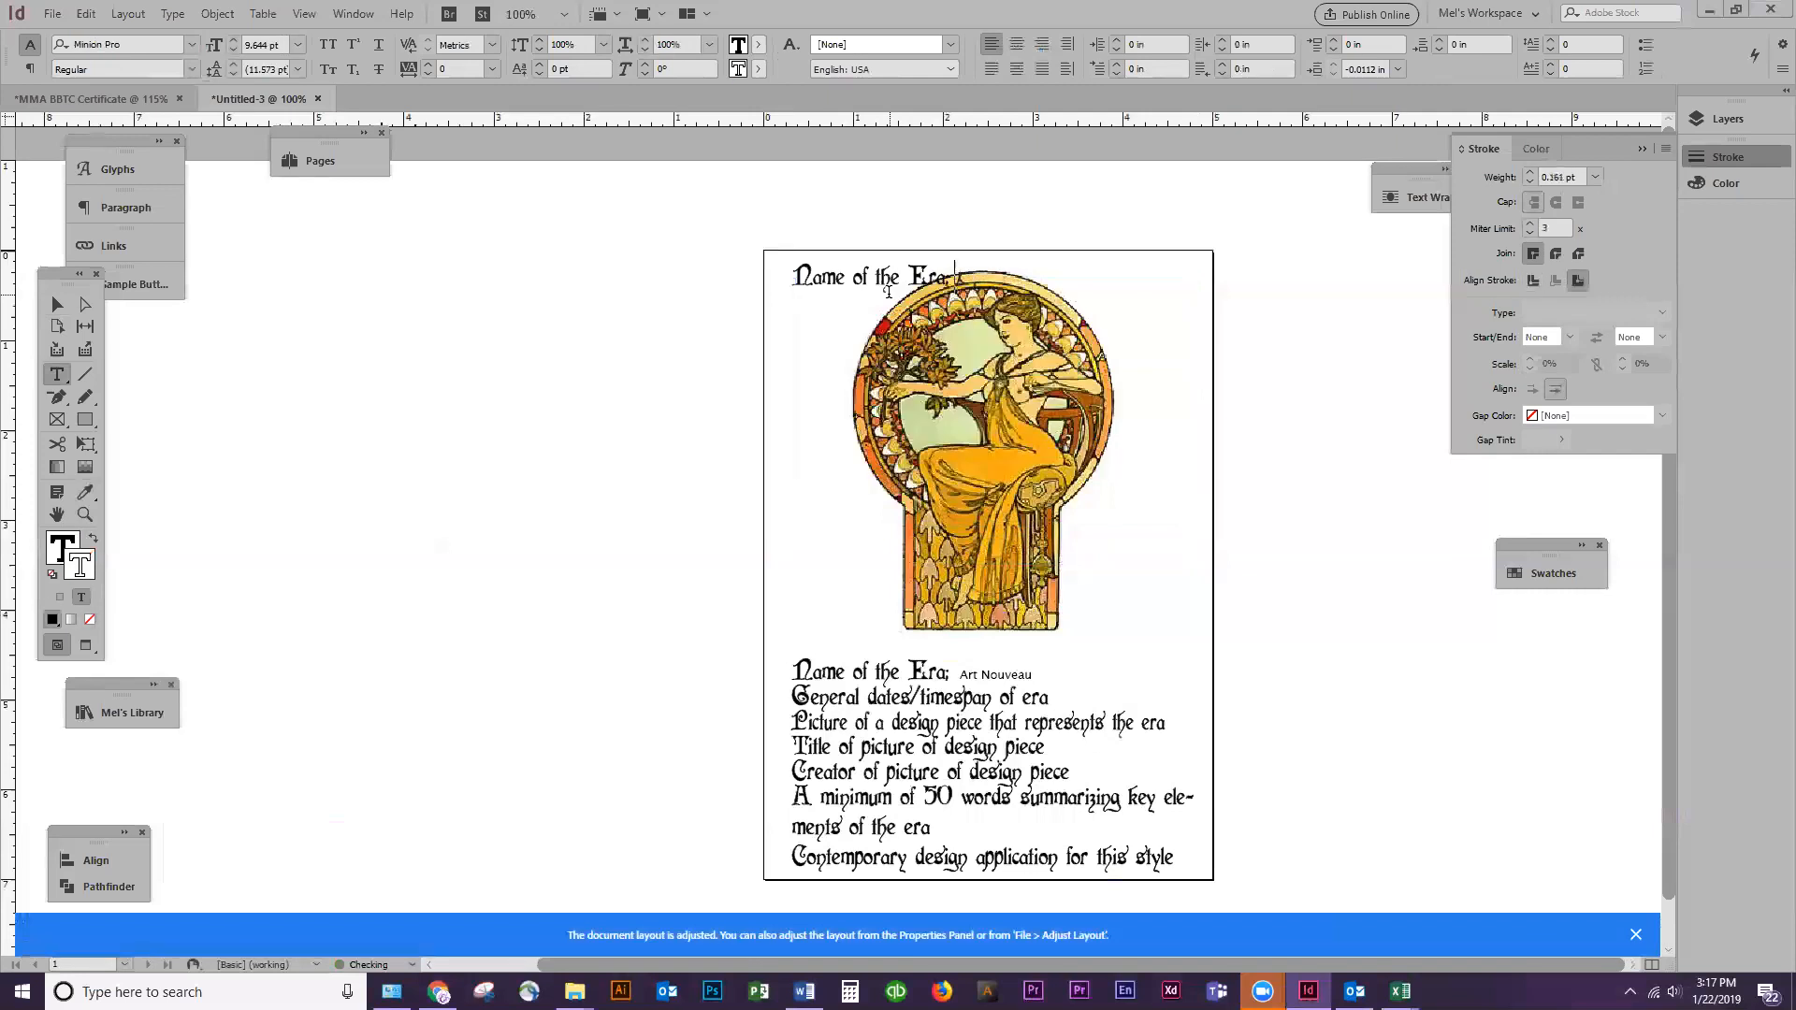
Replace the copy's remaining text with "Art Nouveau" and scale the frame with its text to about 4.29 by 1.30 in
{"action": "key", "text": "shift+Home"}
{"action": "type", "text": "Art "}
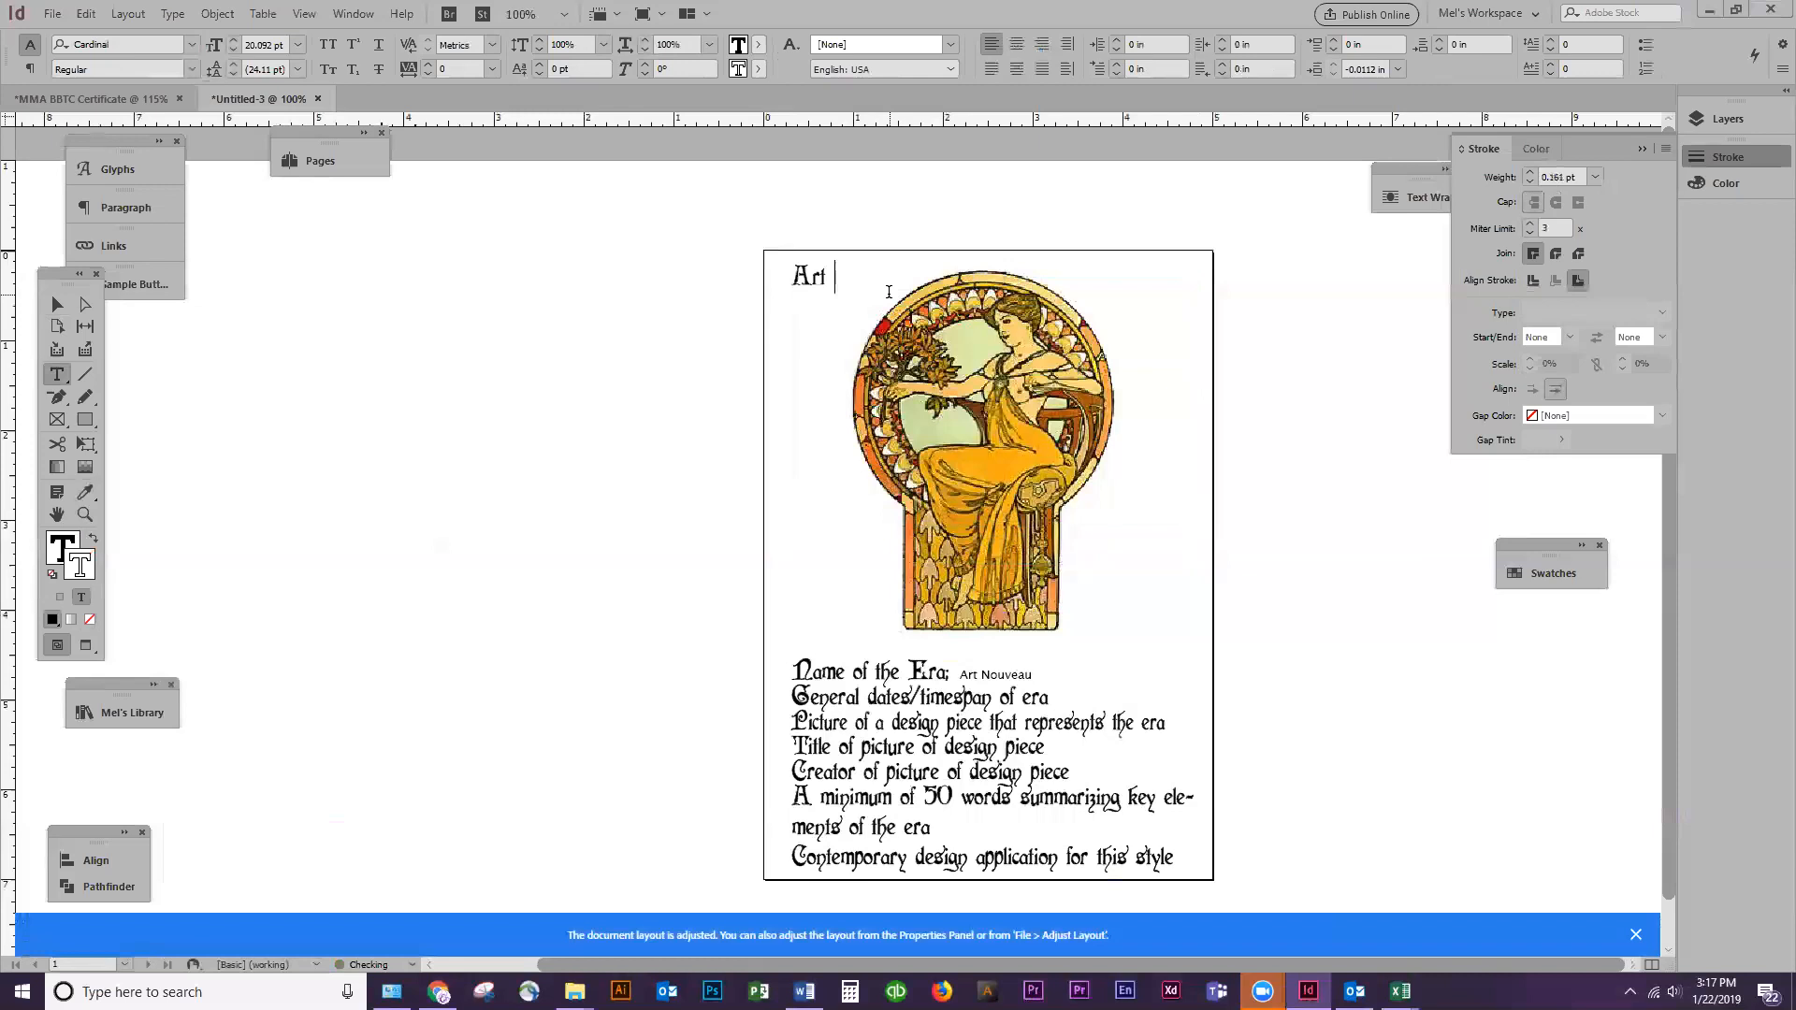
{"action": "type", "text": "Nouveau"}
{"action": "left_click", "coordinate": [57, 304]}
{"action": "left_click_drag", "start_coordinate": [1193, 521], "coordinate": [1177, 380]}
Scale down the Art Nouveau picture and position it centred just beneath the heading, slightly overlapped by its letters
{"action": "left_click", "coordinate": [1009, 457]}
{"action": "left_click_drag", "start_coordinate": [1010, 547], "coordinate": [1010, 561]}
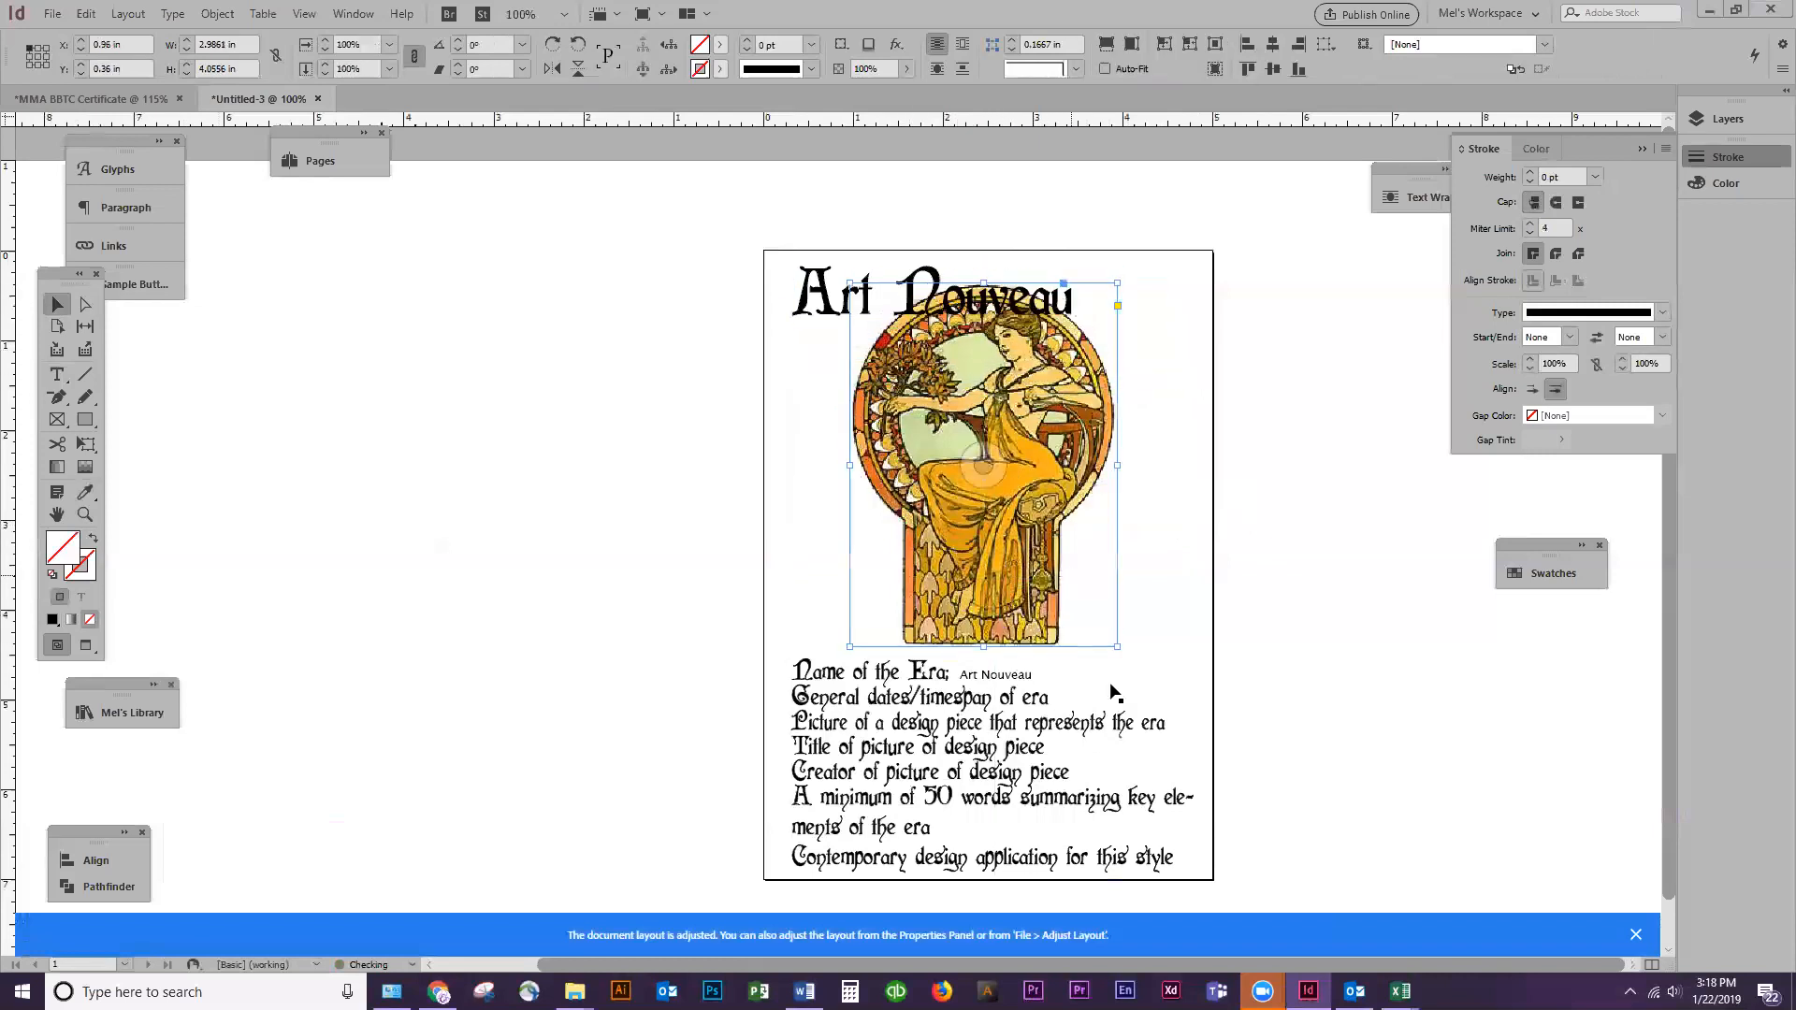
{"action": "left_click_drag", "start_coordinate": [1118, 646], "coordinate": [1090, 608]}
{"action": "mouse_move", "coordinate": [996, 472]}
{"action": "left_mouse_down"}
{"action": "mouse_move", "coordinate": [995, 454]}
{"action": "mouse_move", "coordinate": [995, 470]}
{"action": "left_mouse_up"}
{"action": "key", "text": "t"}
{"action": "left_click", "coordinate": [1087, 524]}
{"action": "left_click", "coordinate": [58, 305]}
{"action": "left_click_drag", "start_coordinate": [974, 574], "coordinate": [978, 541]}
Apply an Outer Glow effect to the "Art Nouveau" heading frame with Normal blending and 100% opacity
{"action": "double_click", "coordinate": [825, 303]}
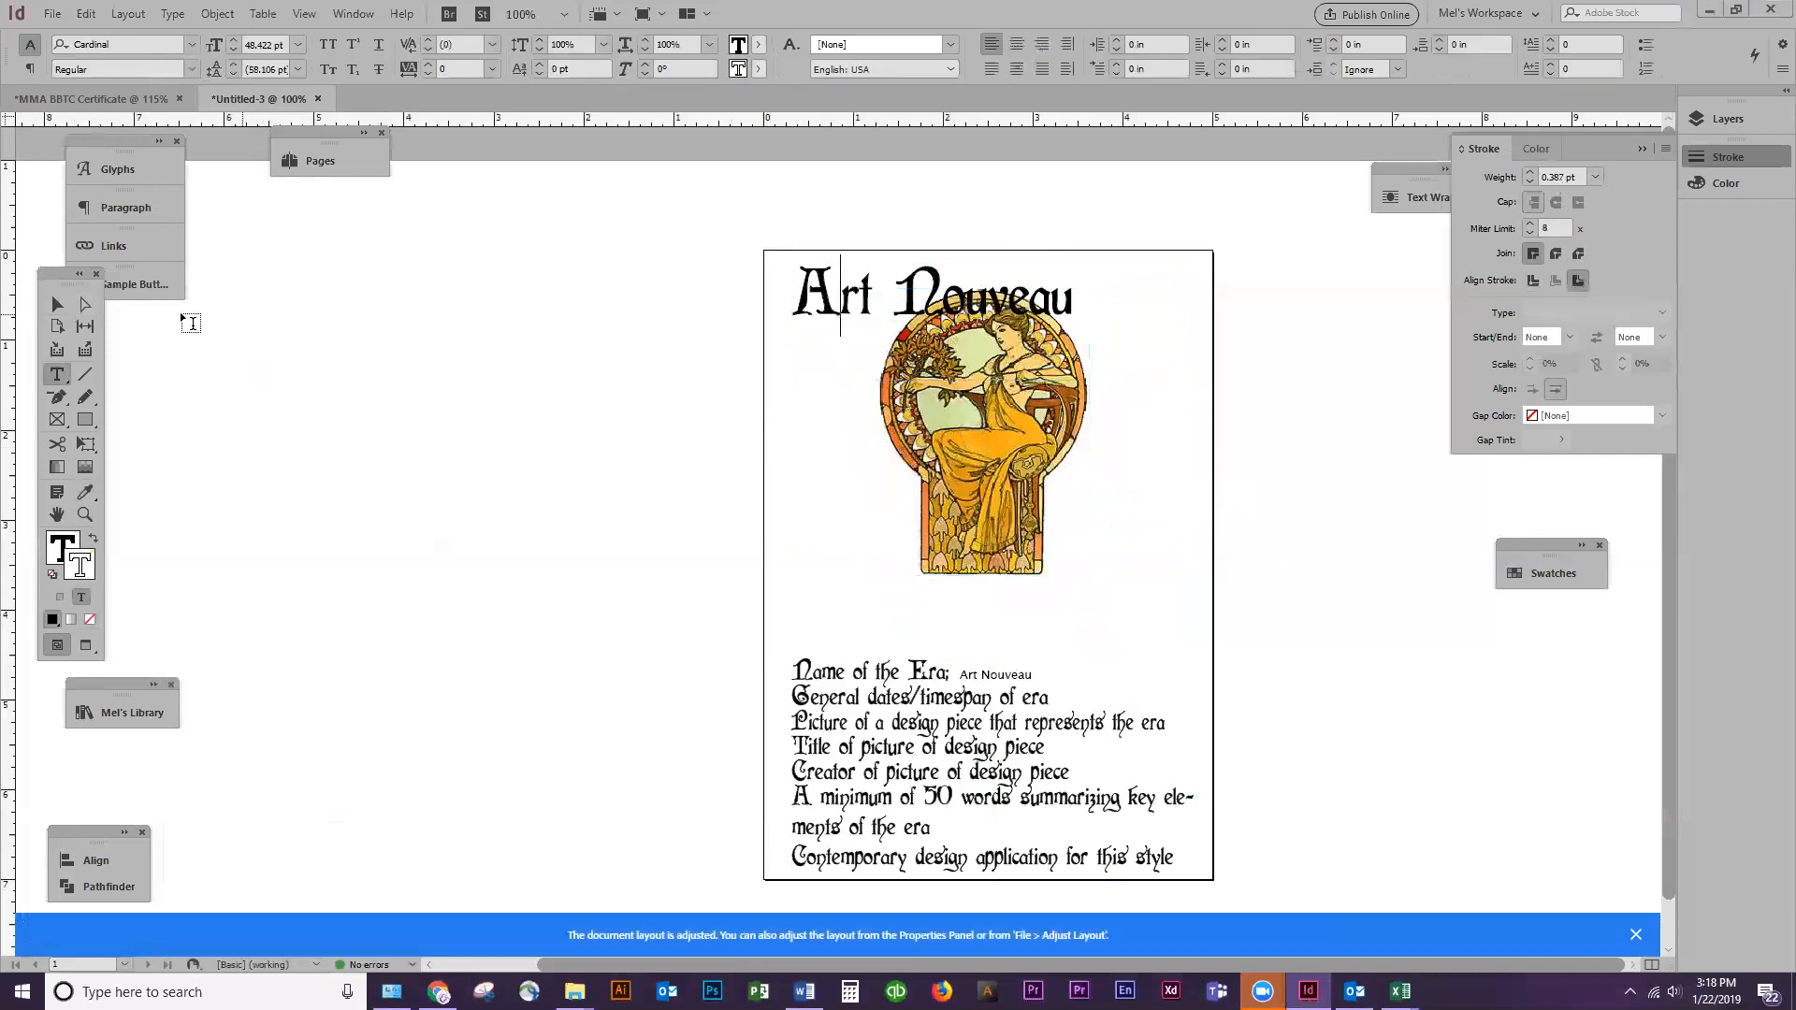
{"action": "left_click", "coordinate": [42, 304]}
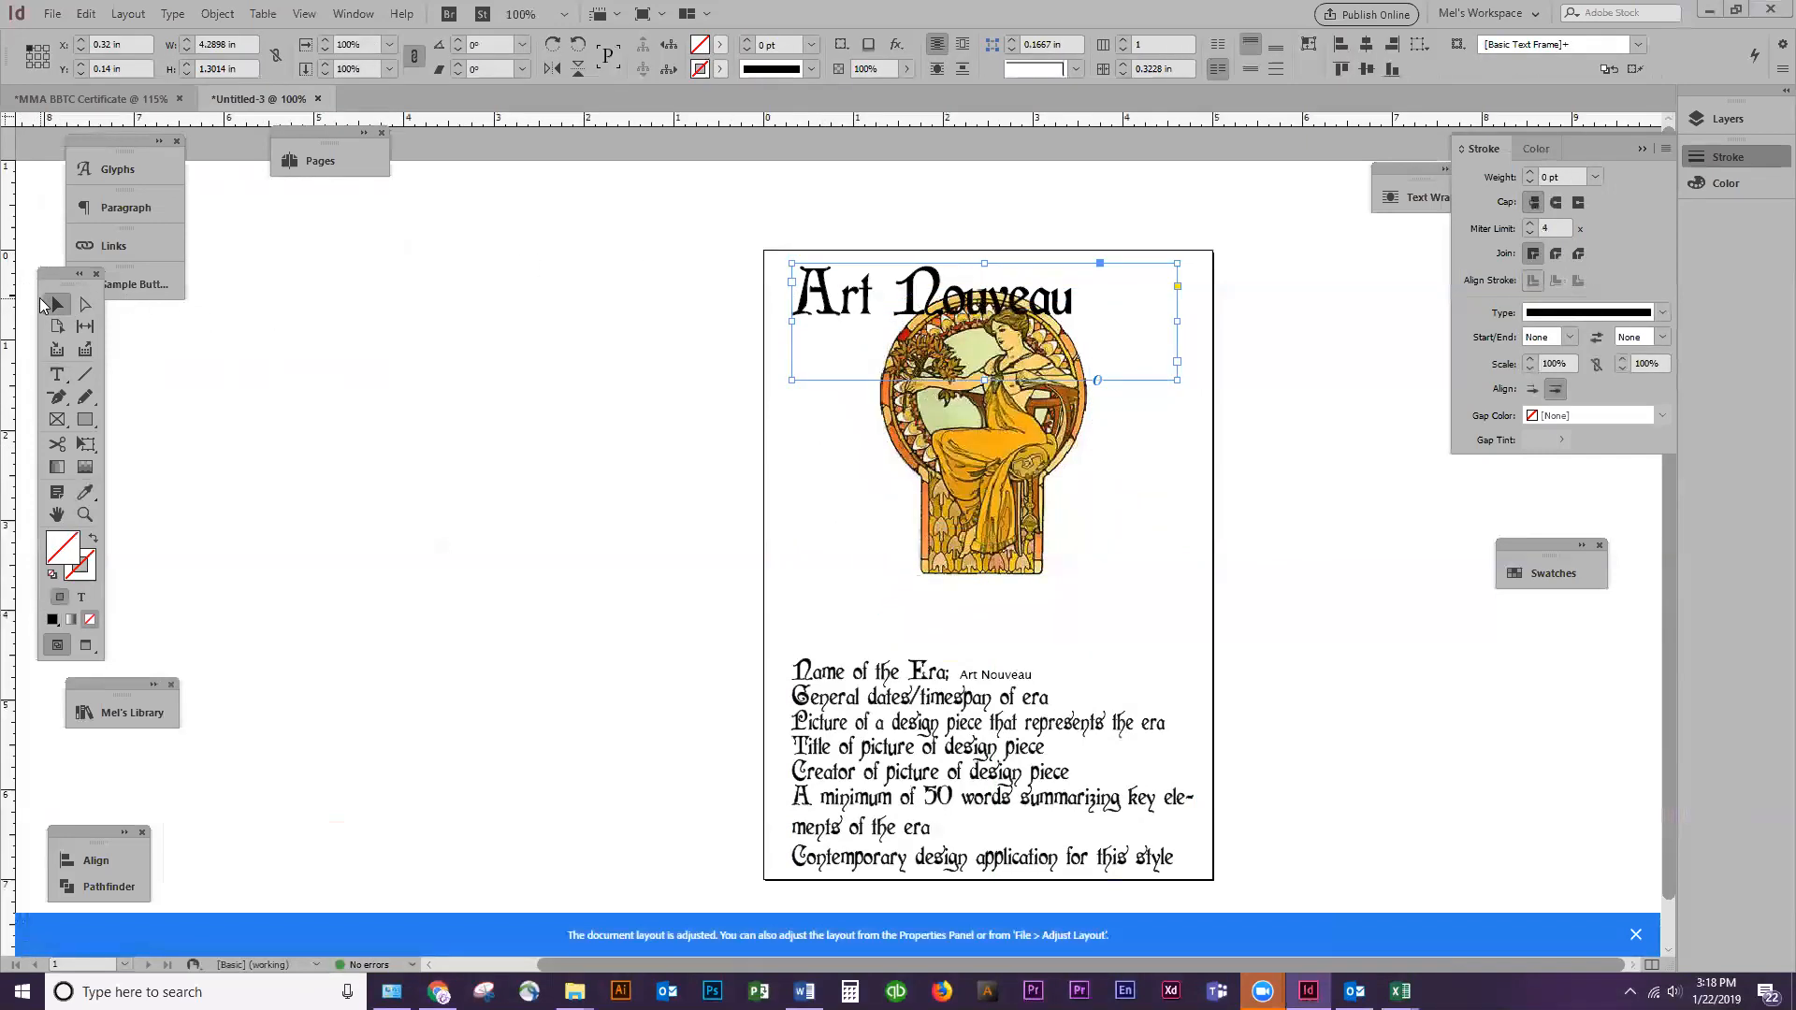
{"action": "left_click", "coordinate": [1642, 149]}
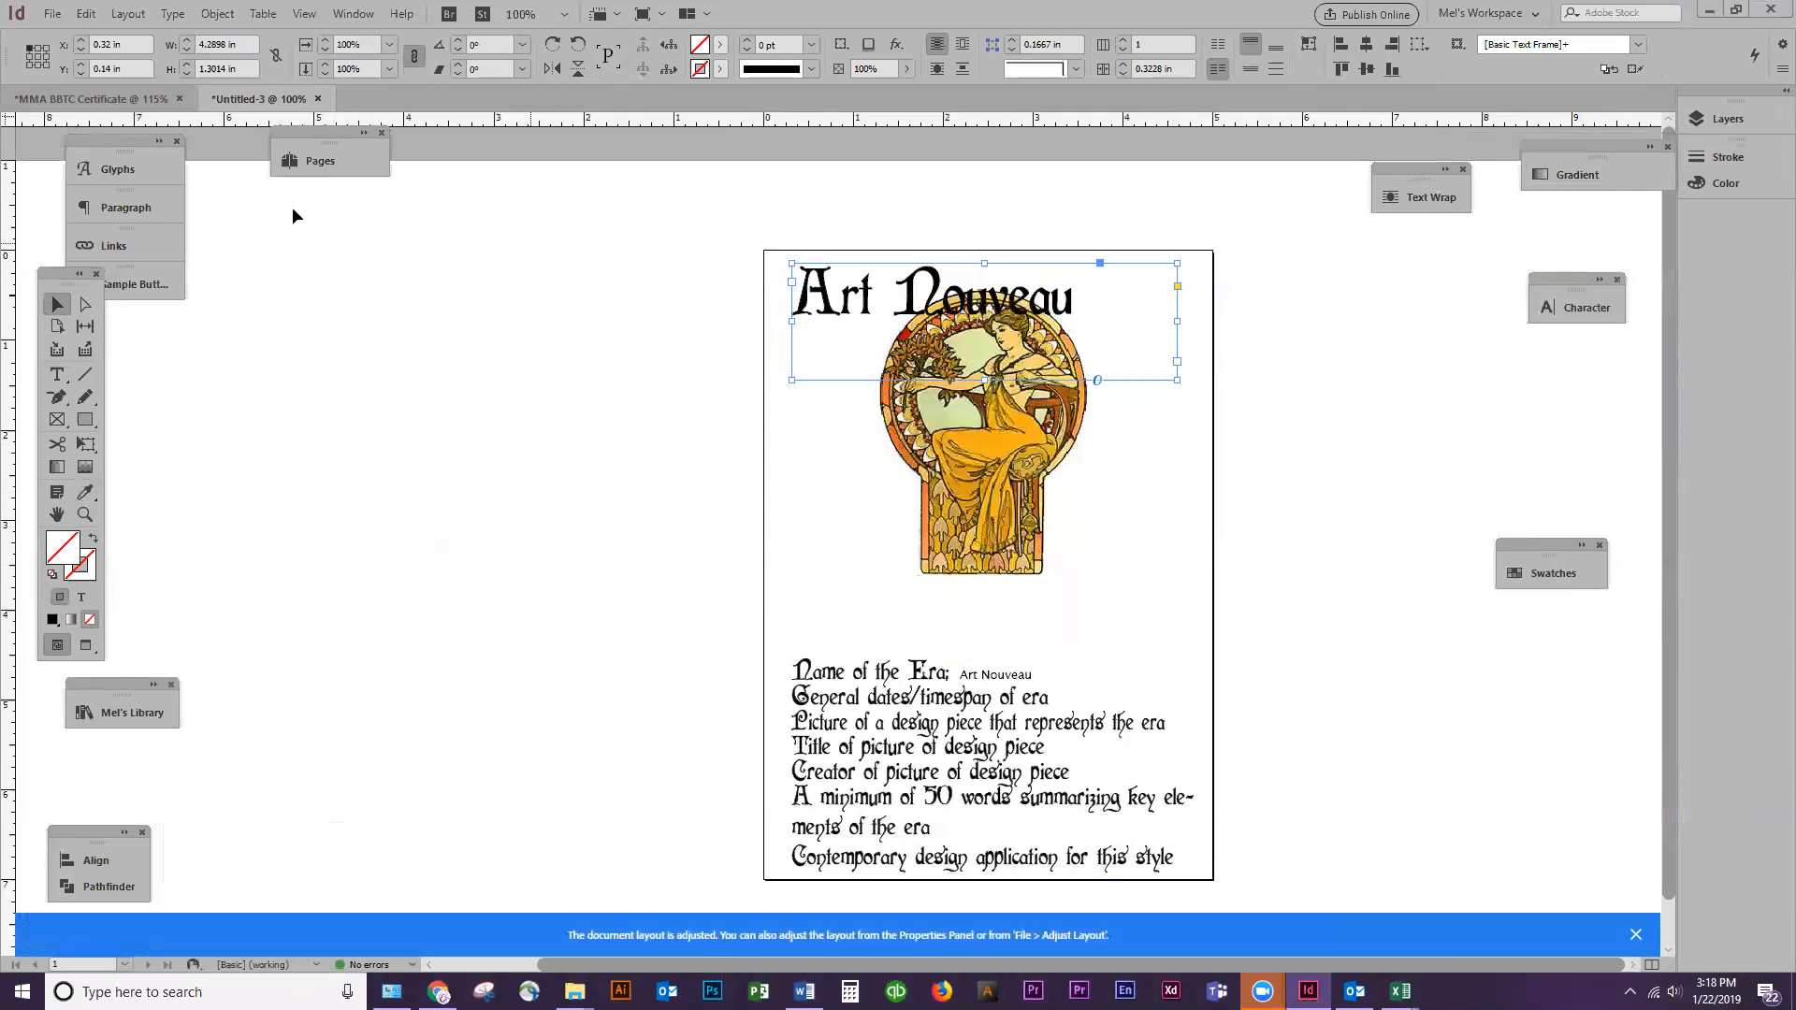
{"action": "key", "text": "ctrl+shift+F10"}
{"action": "left_click_drag", "start_coordinate": [728, 417], "coordinate": [1406, 331]}
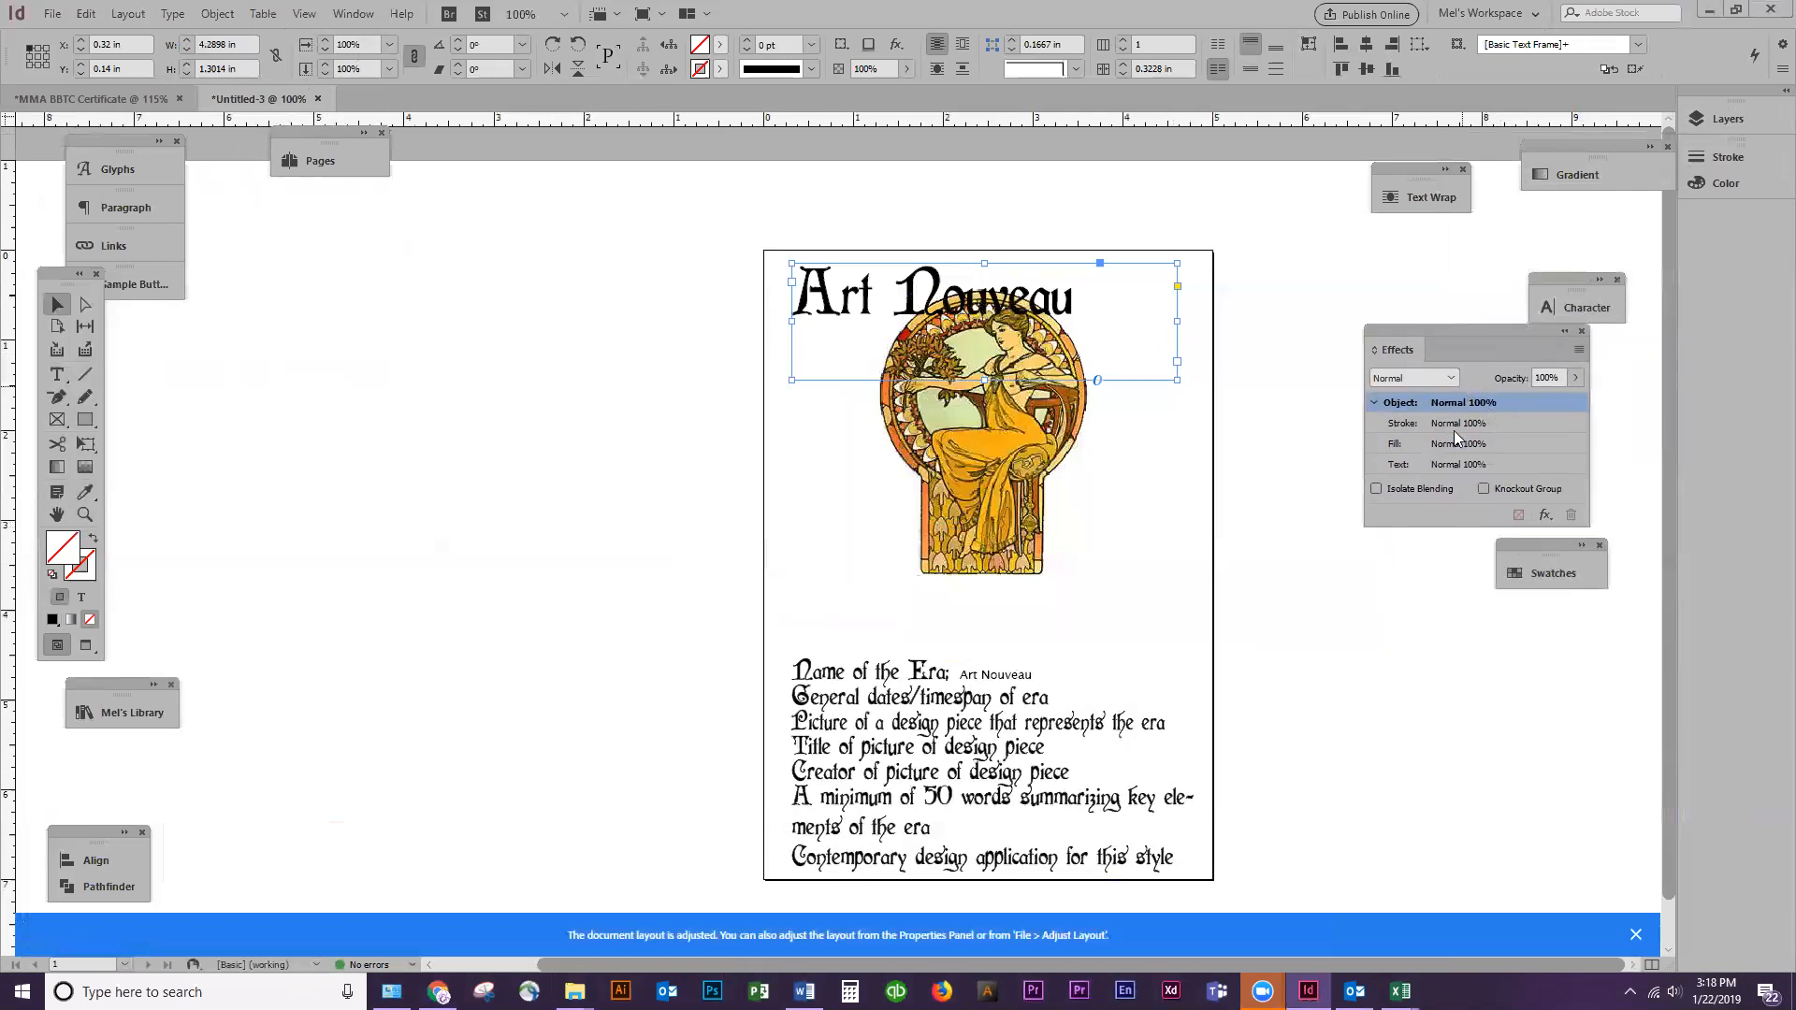
{"action": "left_click", "coordinate": [1544, 516]}
{"action": "left_click", "coordinate": [1602, 587]}
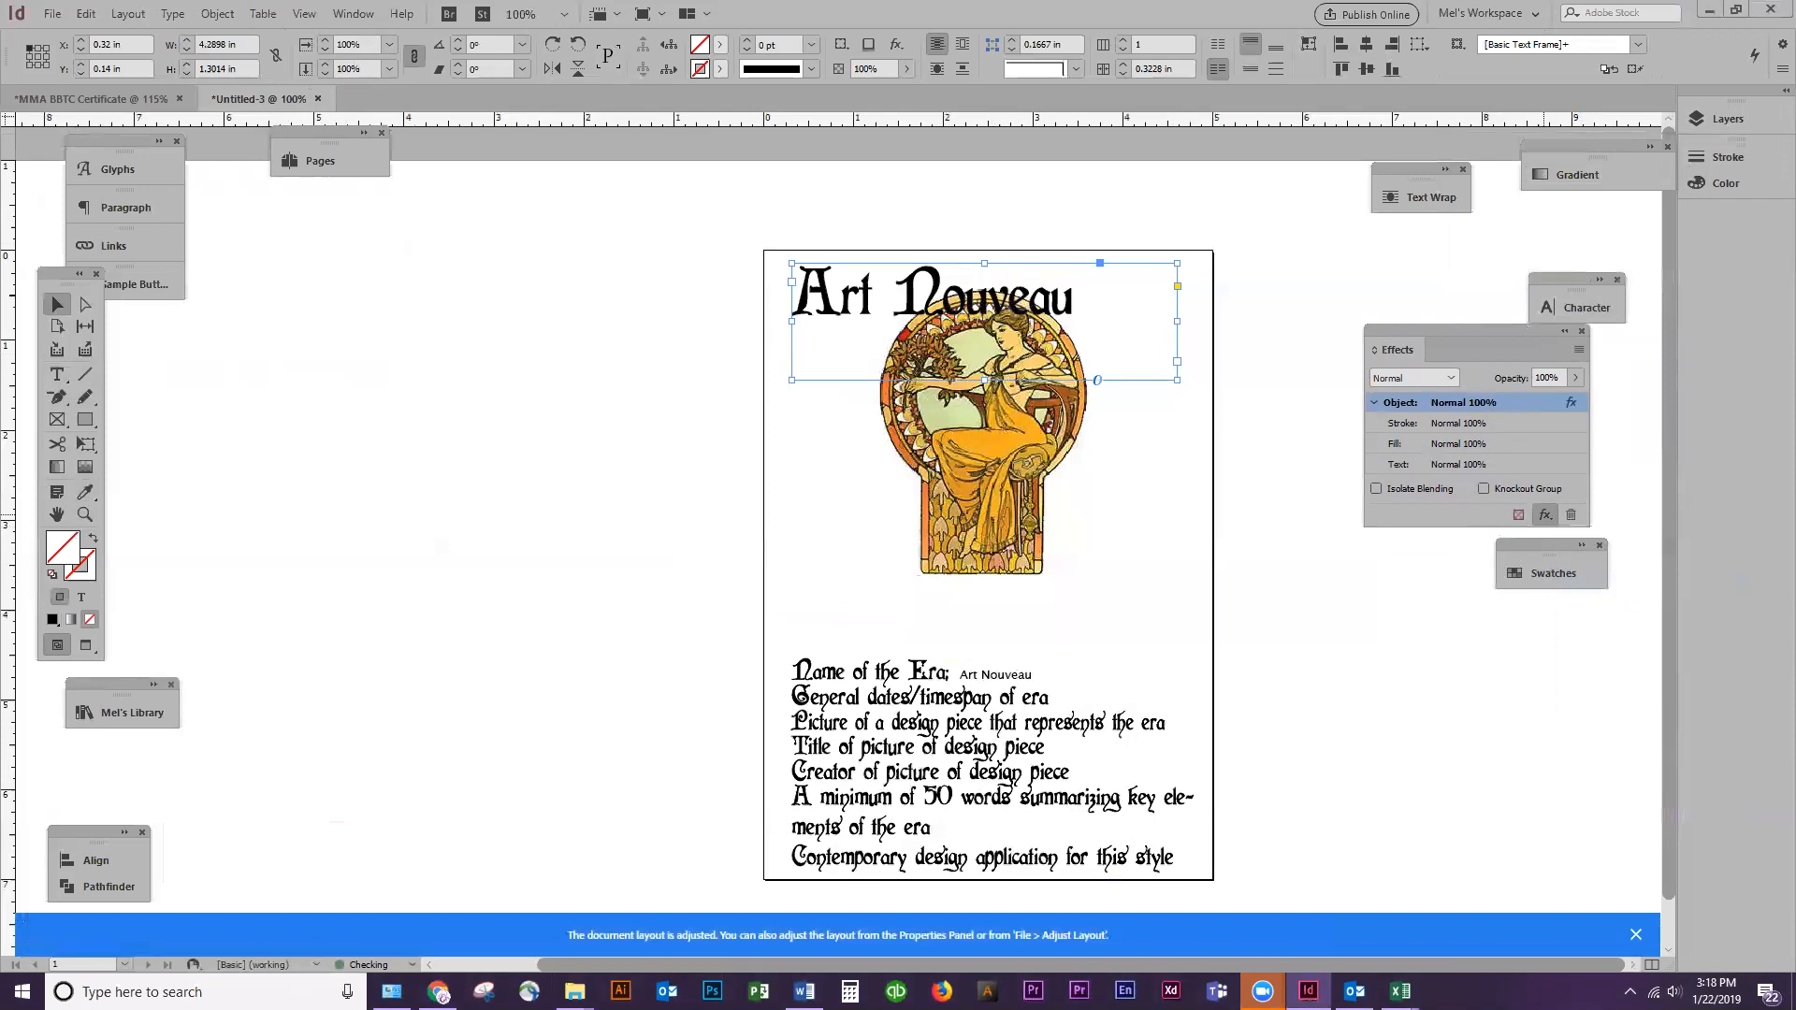
{"action": "left_click_drag", "start_coordinate": [1608, 585], "coordinate": [1463, 562]}
{"action": "type", "text": "100"}
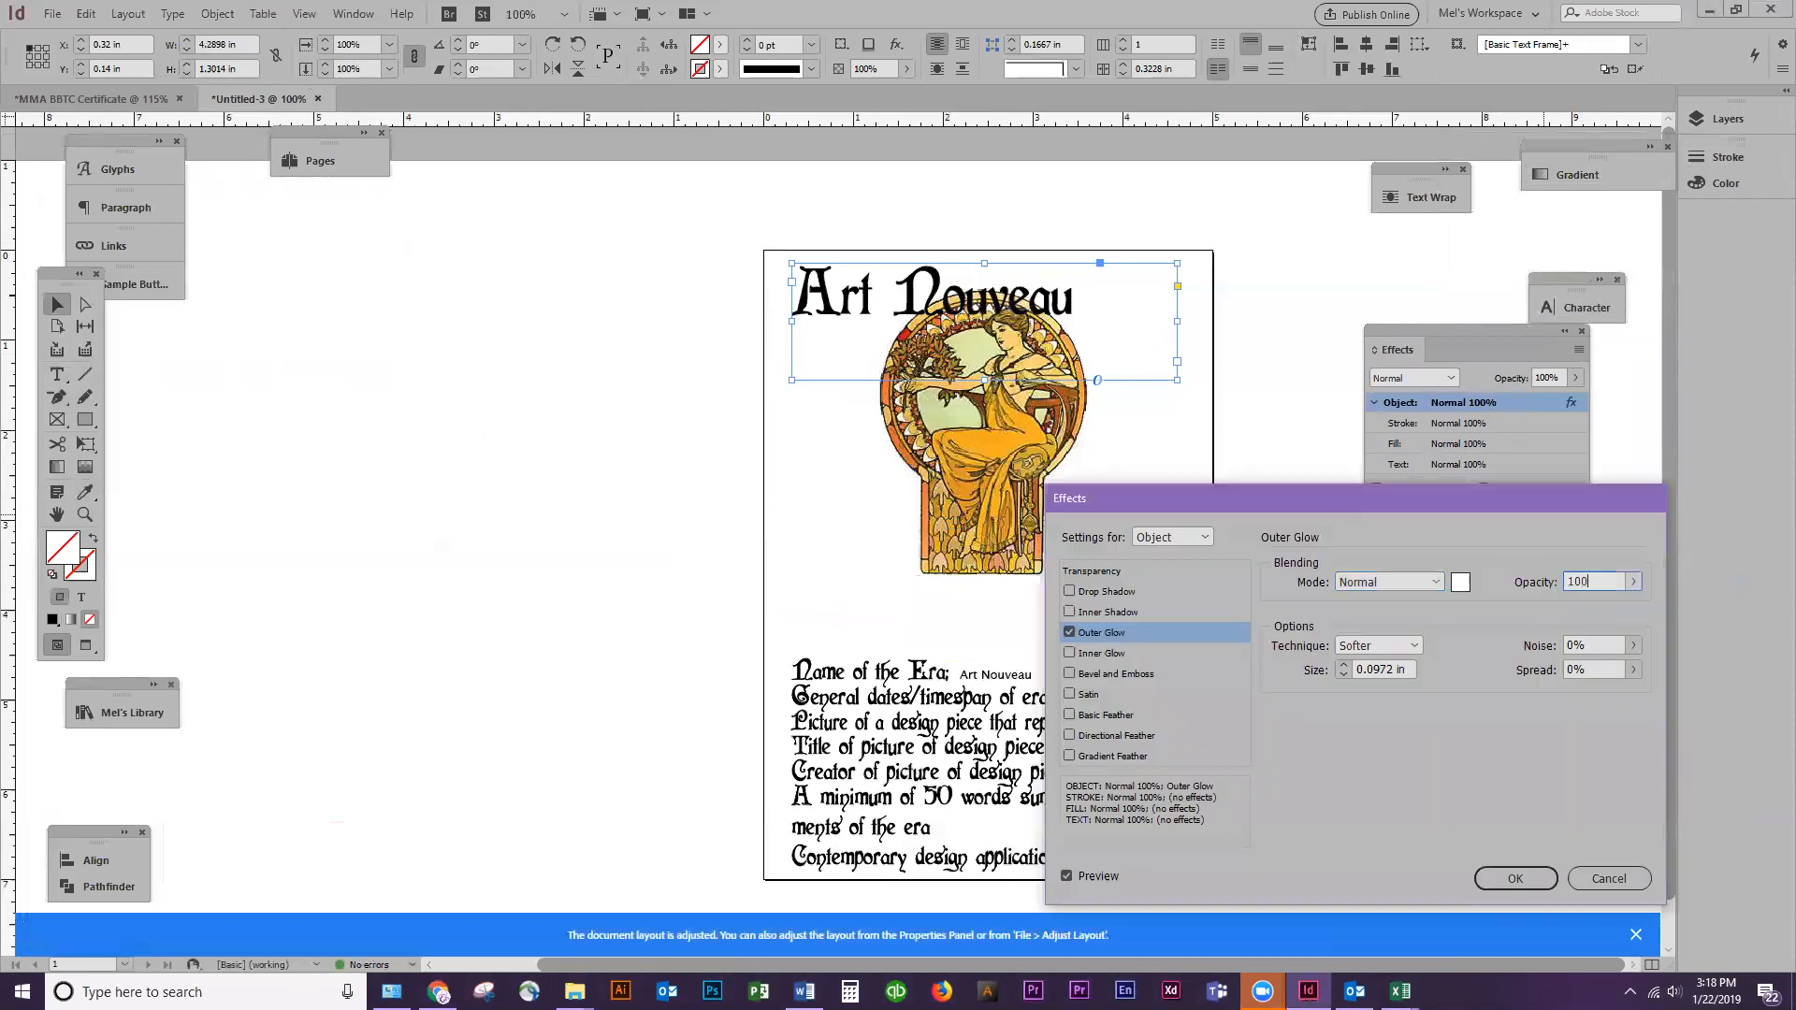
Set the heading's outer glow size to 0.1875 in and its spread to 15%, and apply the effect
{"action": "left_click", "coordinate": [1344, 664]}
{"action": "left_click", "coordinate": [1344, 664]}
{"action": "left_click_drag", "start_coordinate": [1613, 645], "coordinate": [1561, 663]}
{"action": "type", "text": "15"}
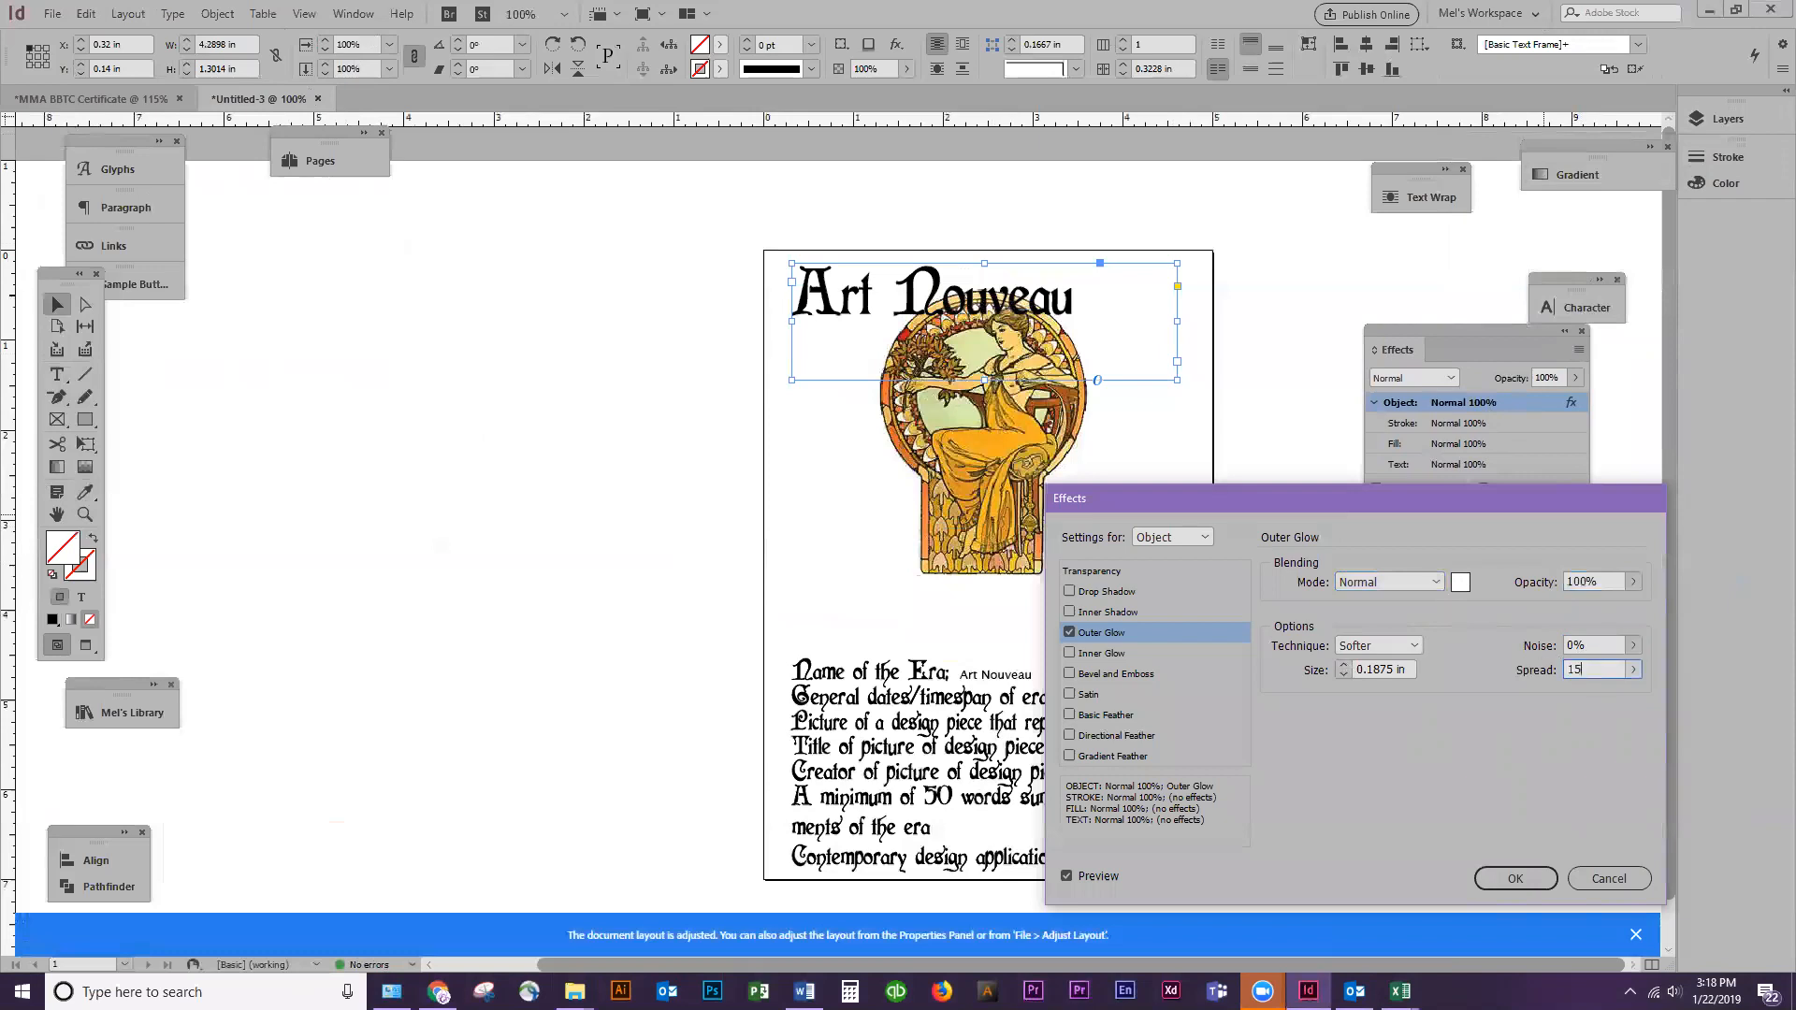
{"action": "left_click", "coordinate": [1588, 647]}
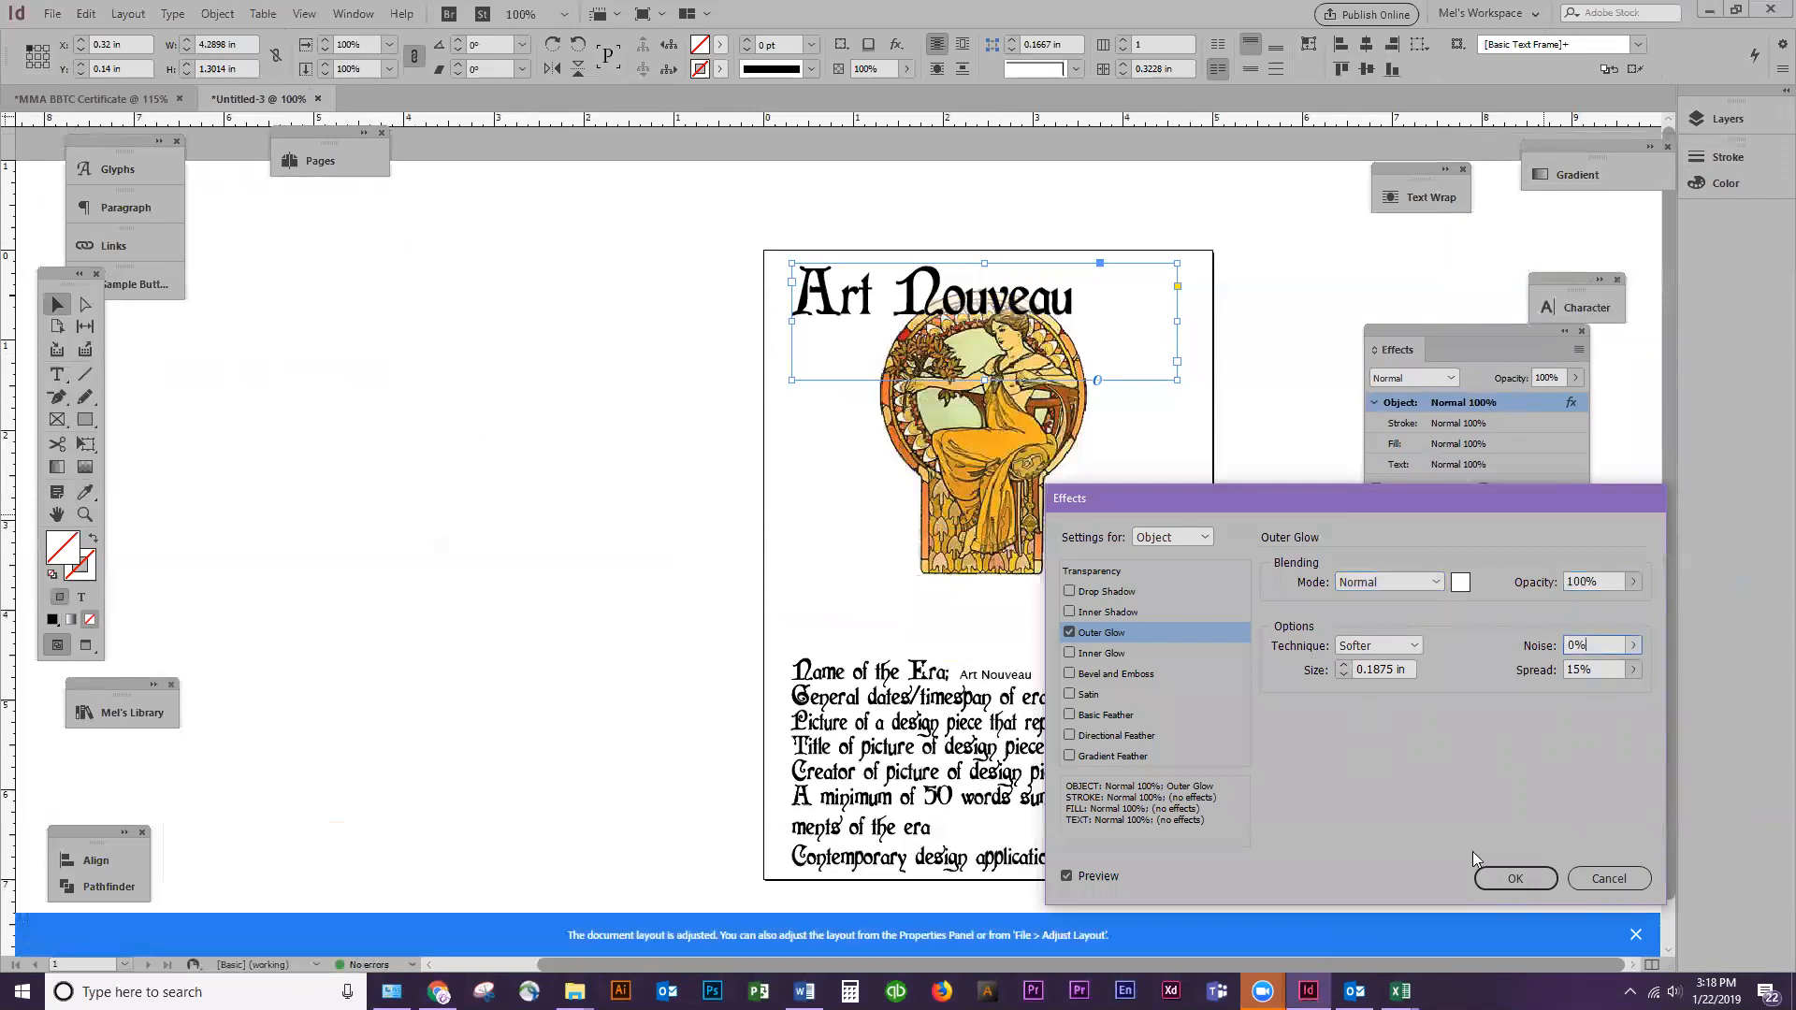
{"action": "left_click", "coordinate": [1514, 878]}
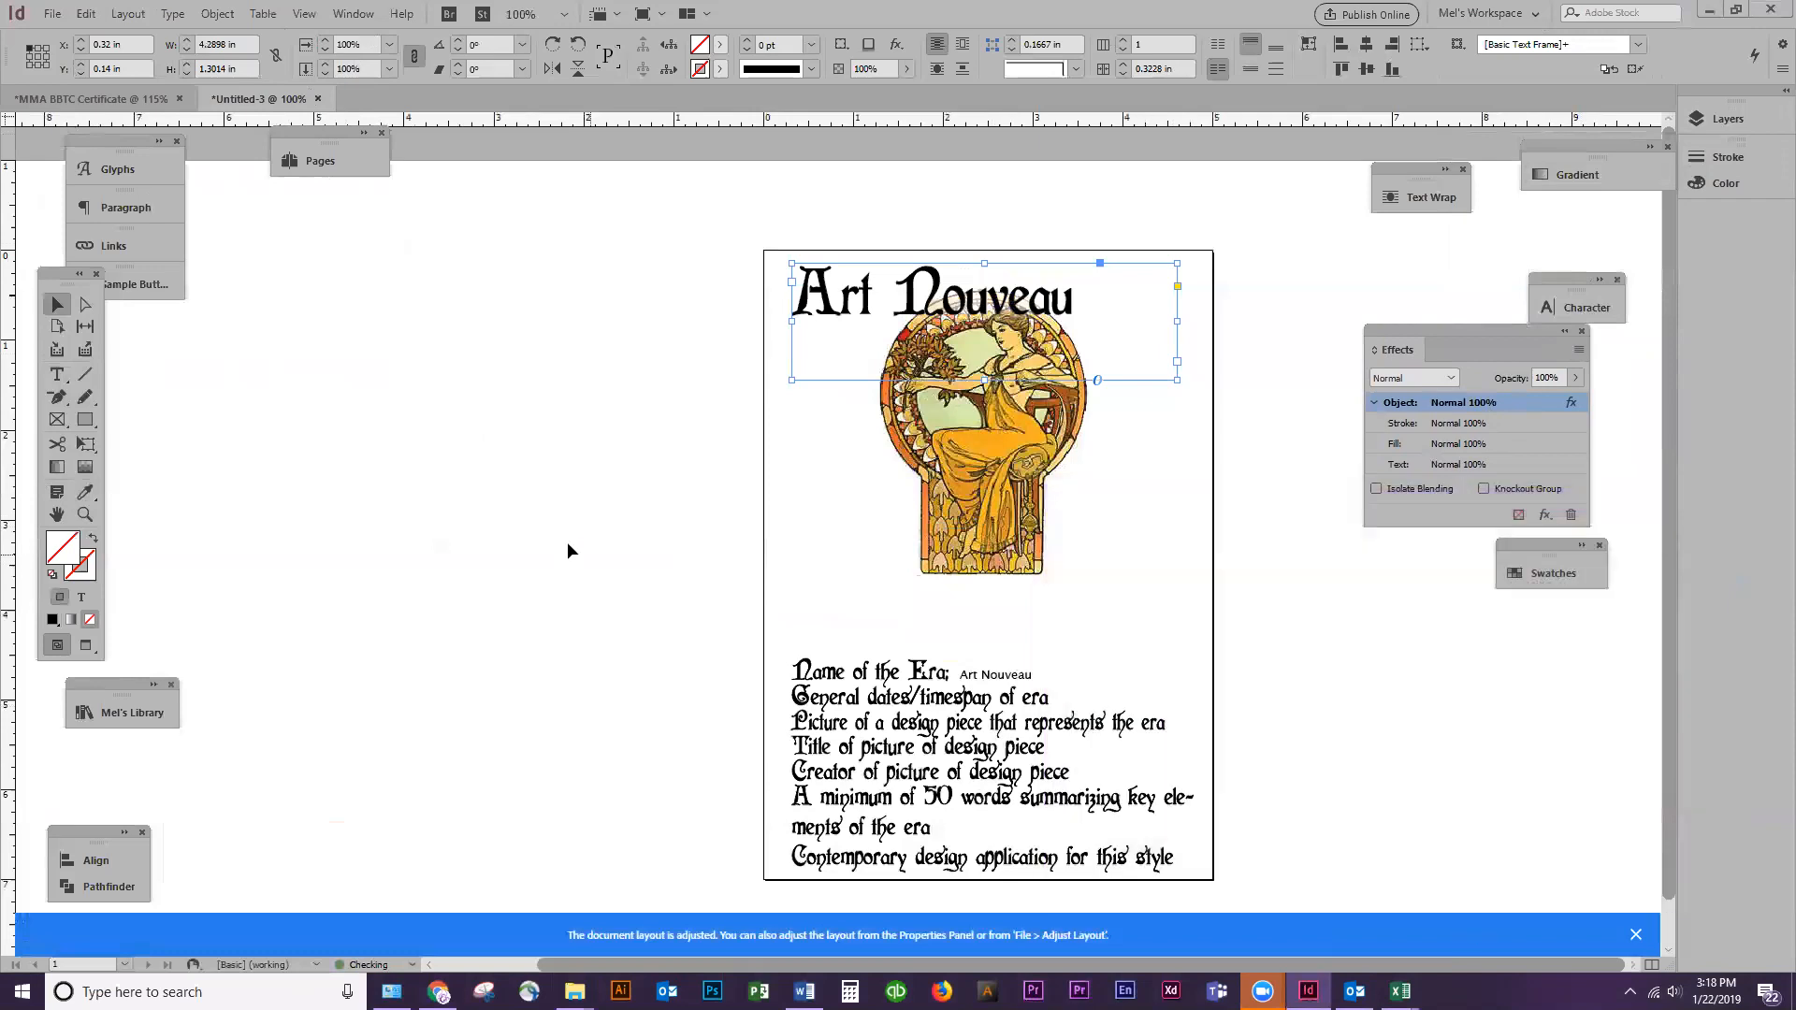
Move the description frame up slightly and delete its "Name of the Era: Art Nouveau" and "General dates/timespan of era" lines
{"action": "left_click", "coordinate": [709, 447]}
{"action": "left_click_drag", "start_coordinate": [865, 723], "coordinate": [870, 686]}
{"action": "left_click", "coordinate": [1553, 747]}
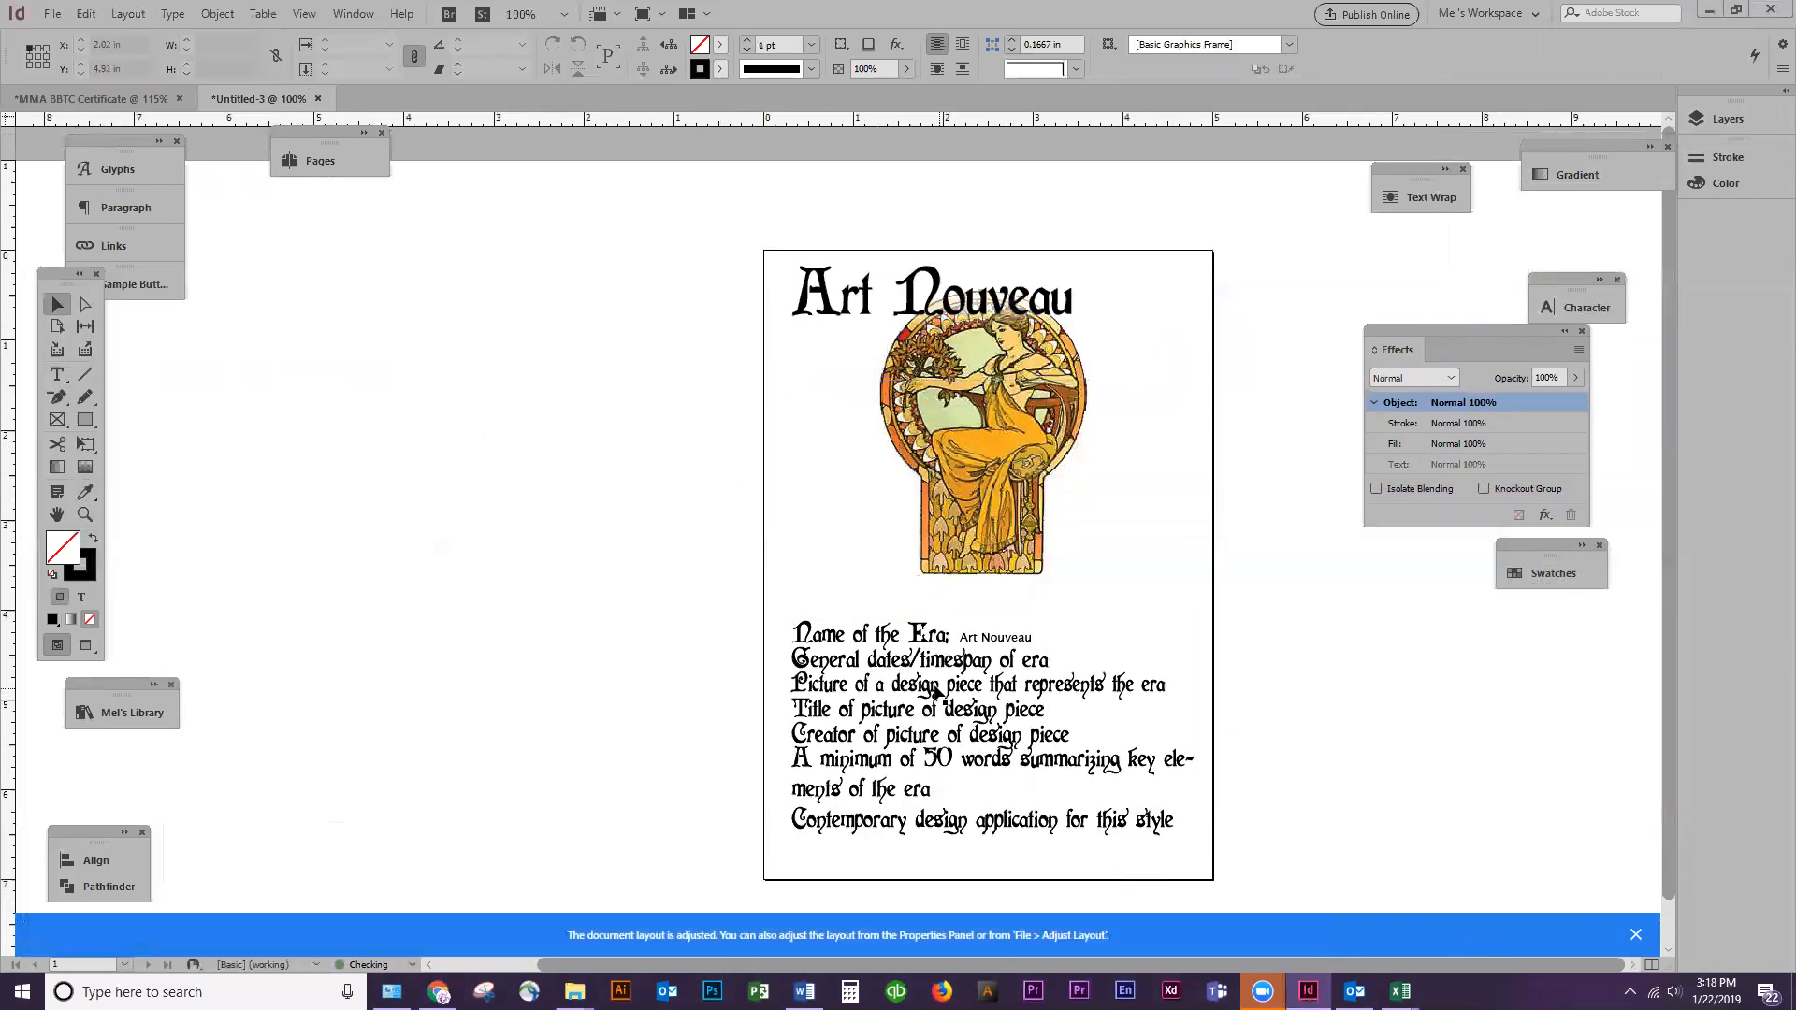
{"action": "double_click", "coordinate": [922, 636]}
{"action": "key", "text": "shift+Right"}
{"action": "key", "text": "shift+Right"}
{"action": "key", "text": "shift+End"}
{"action": "key", "text": "shift+Down"}
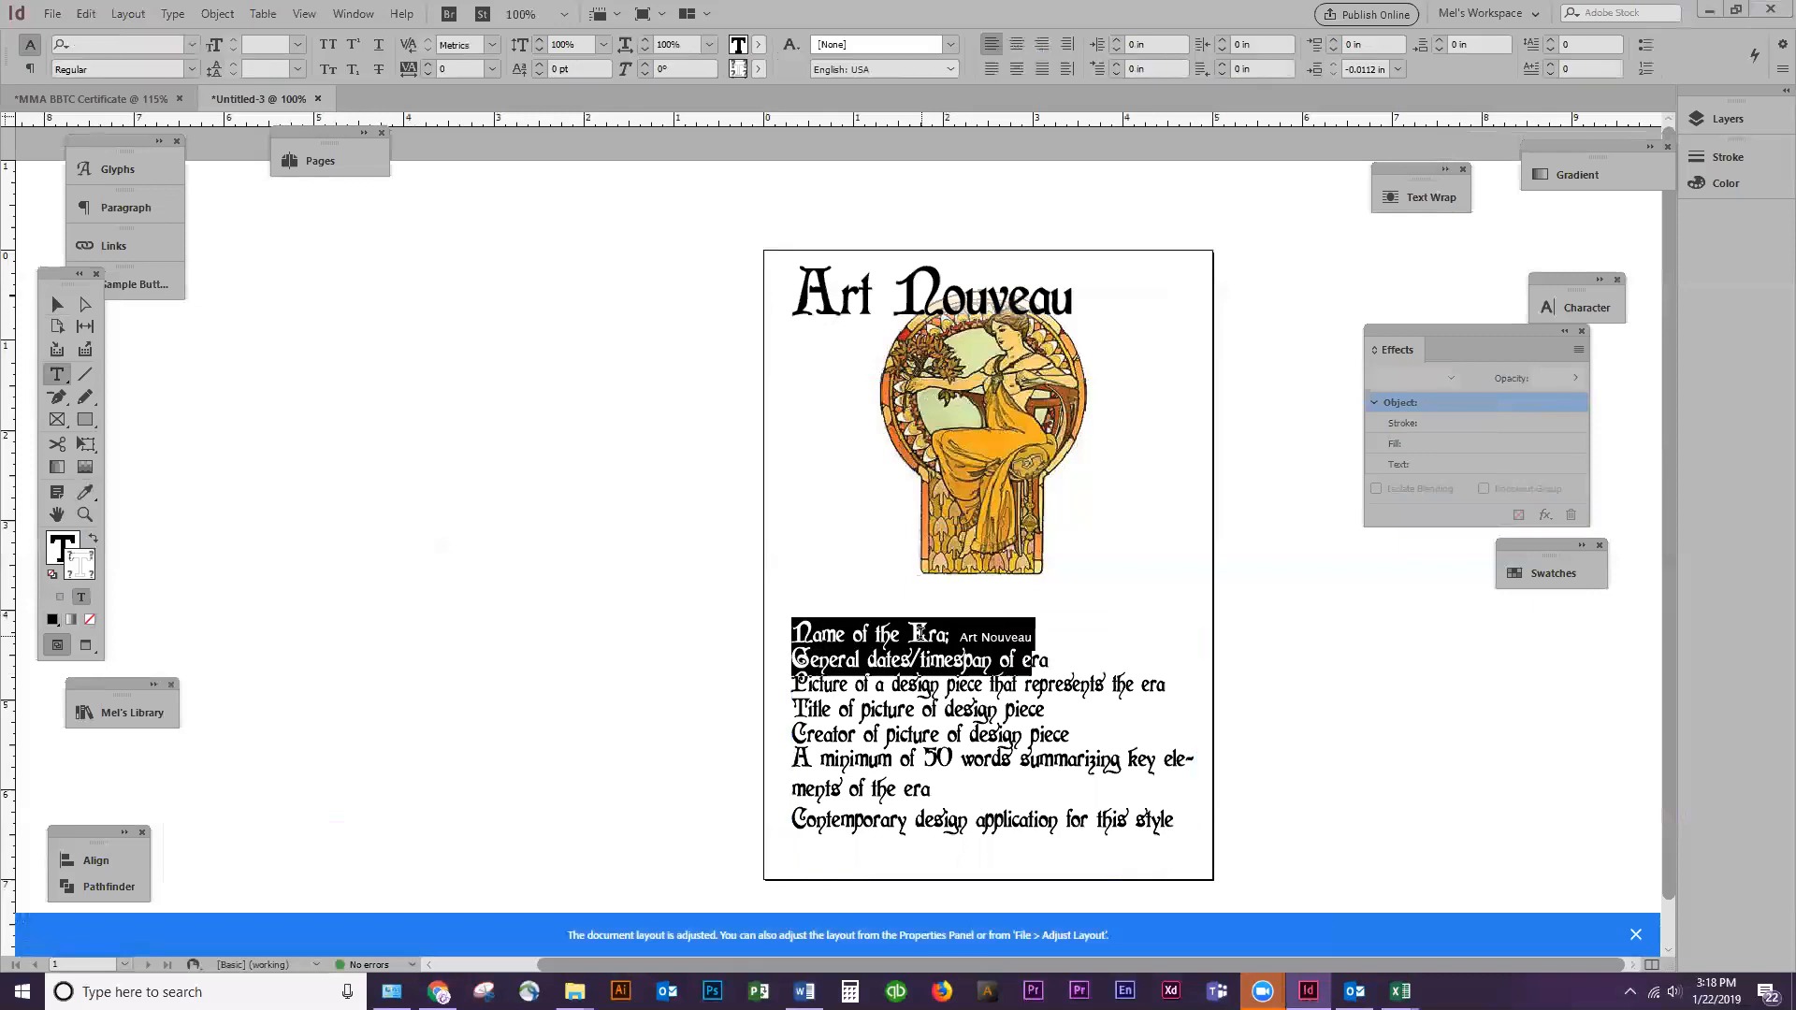
{"action": "key", "text": "shift+End"}
{"action": "key", "text": "BackSpace"}
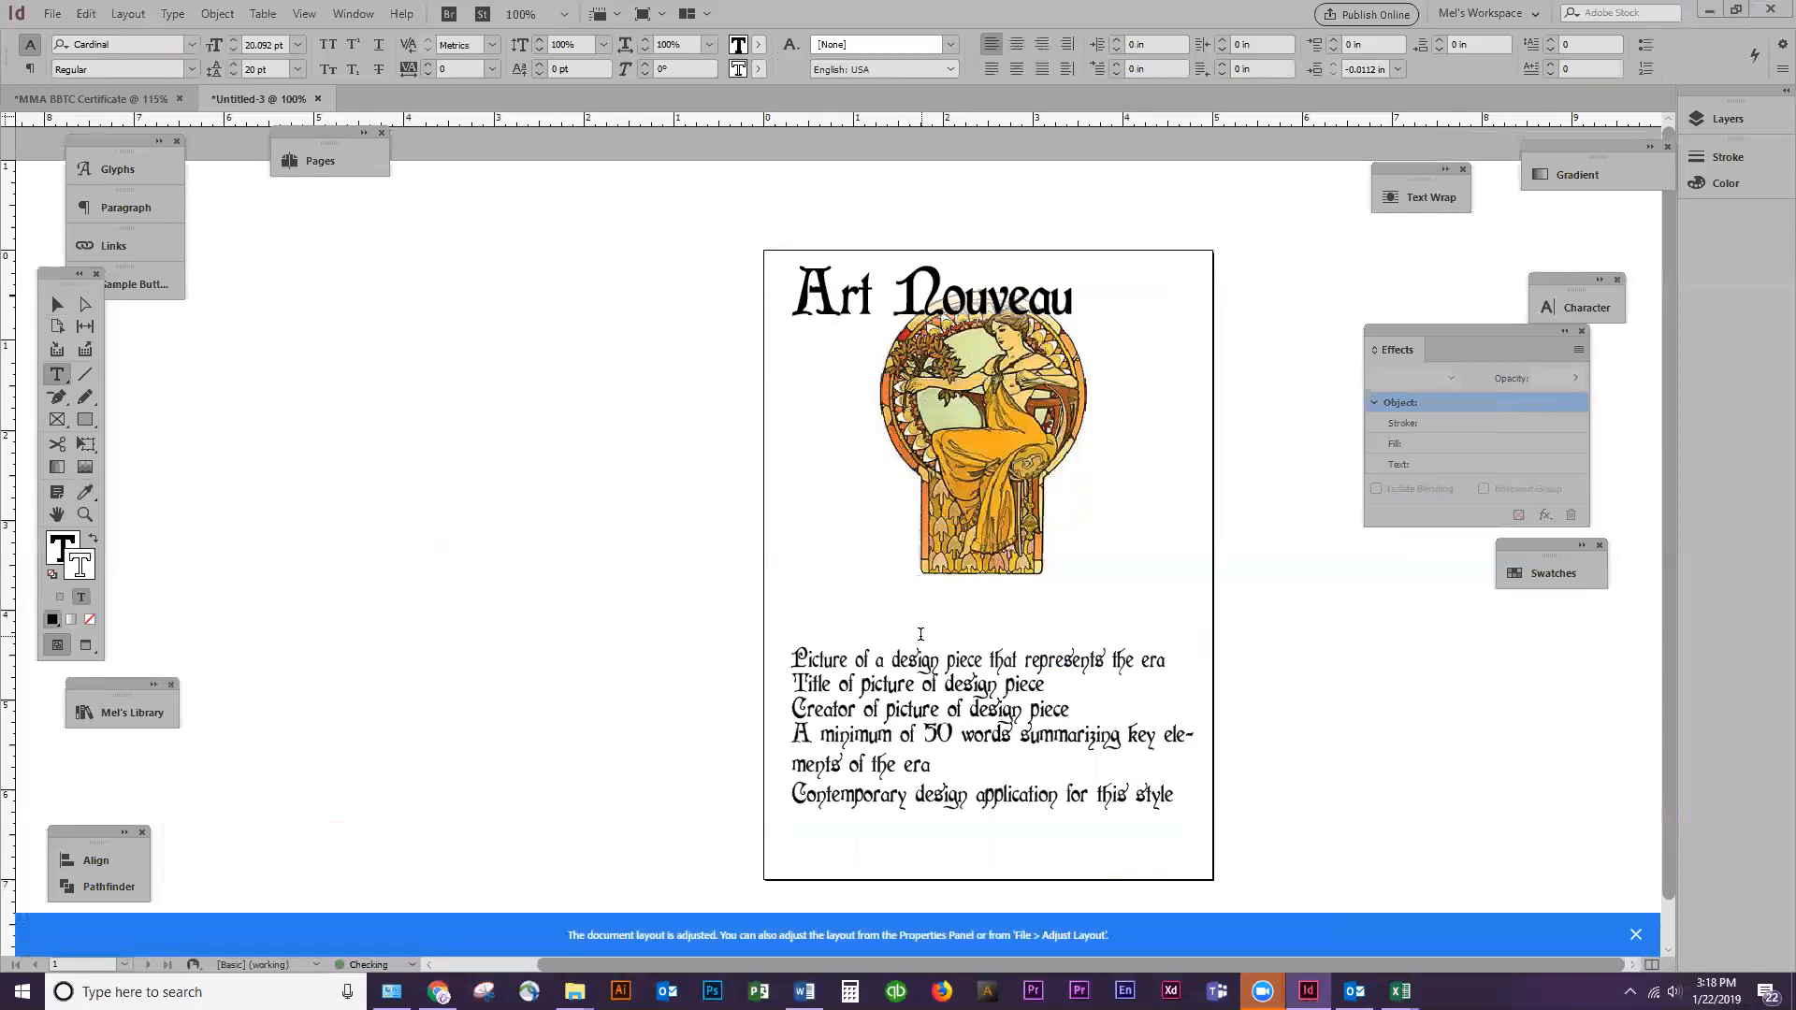
{"action": "key", "text": "Delete"}
Add a text frame reading "1900-1900" beneath the heading beside the picture and set it in Franklin Gothic Book Regular
{"action": "left_click_drag", "start_coordinate": [738, 327], "coordinate": [900, 418]}
{"action": "type", "text": "1900-1"}
{"action": "key", "text": "ctrl+a"}
{"action": "left_click", "coordinate": [190, 47]}
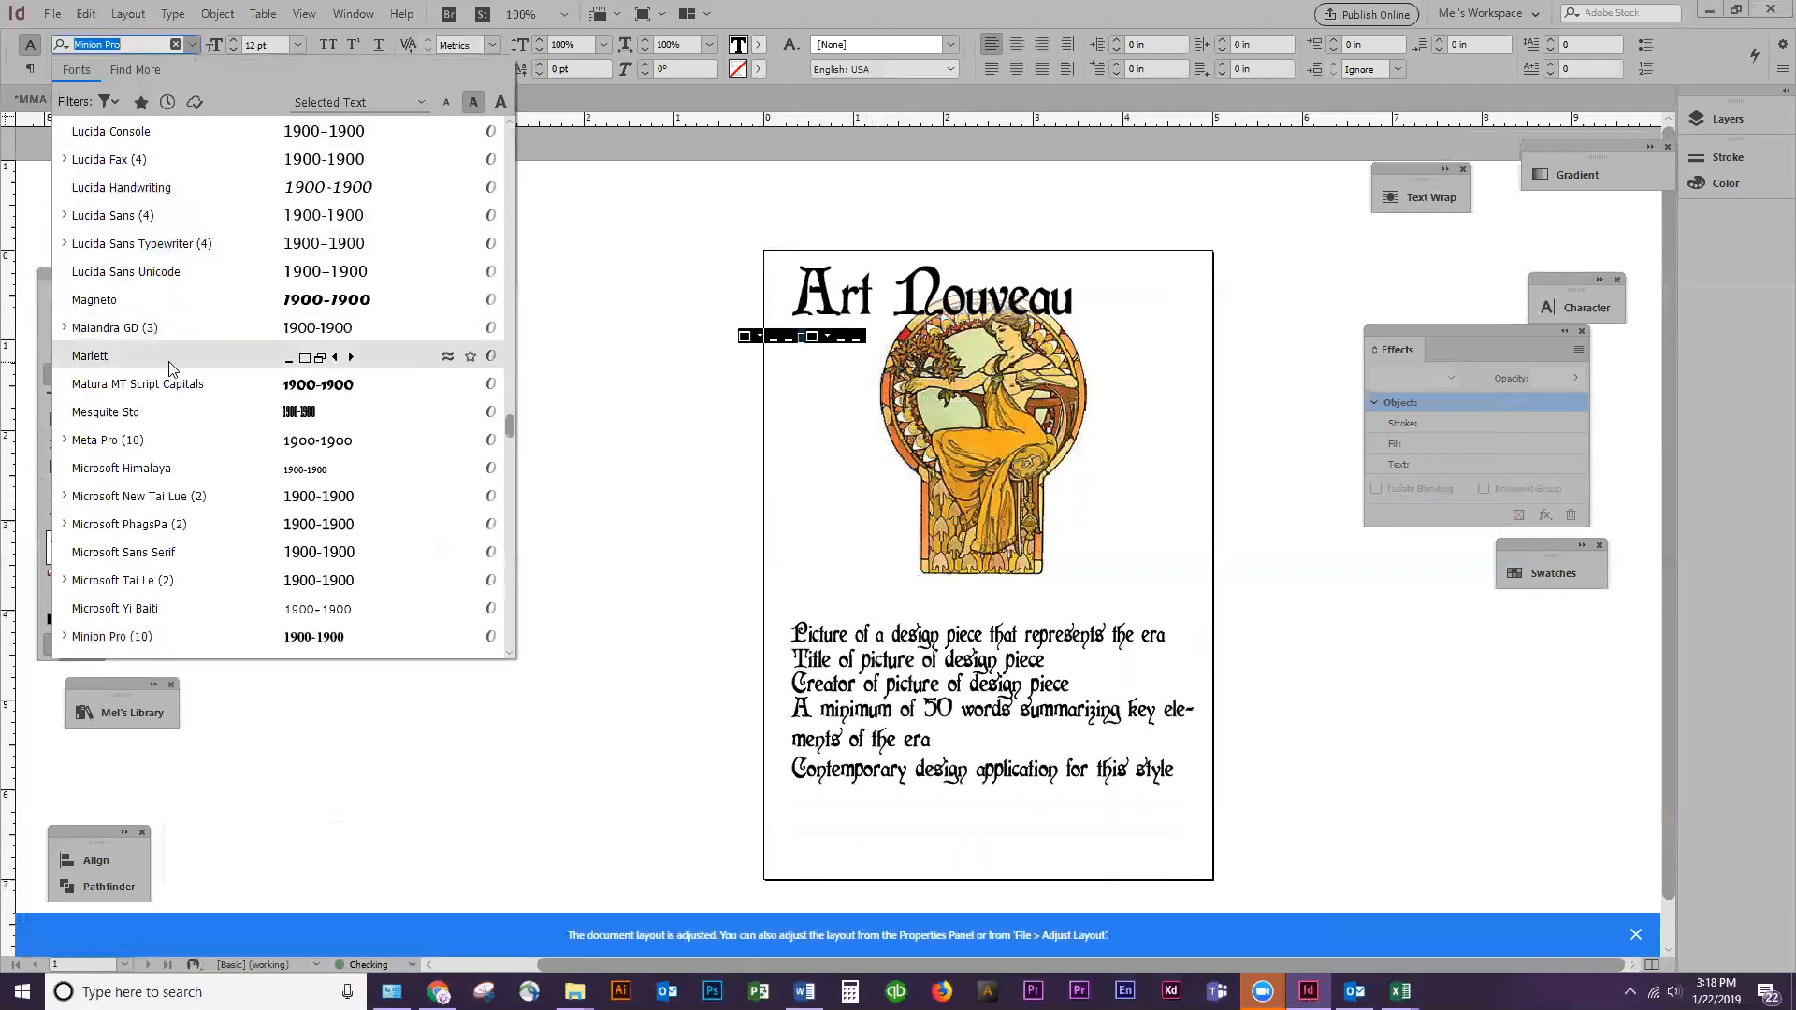
{"action": "scroll", "coordinate": [181, 432], "scroll_direction": "up", "scroll_amount": 1}
{"action": "scroll", "coordinate": [182, 440], "scroll_direction": "up", "scroll_amount": 4}
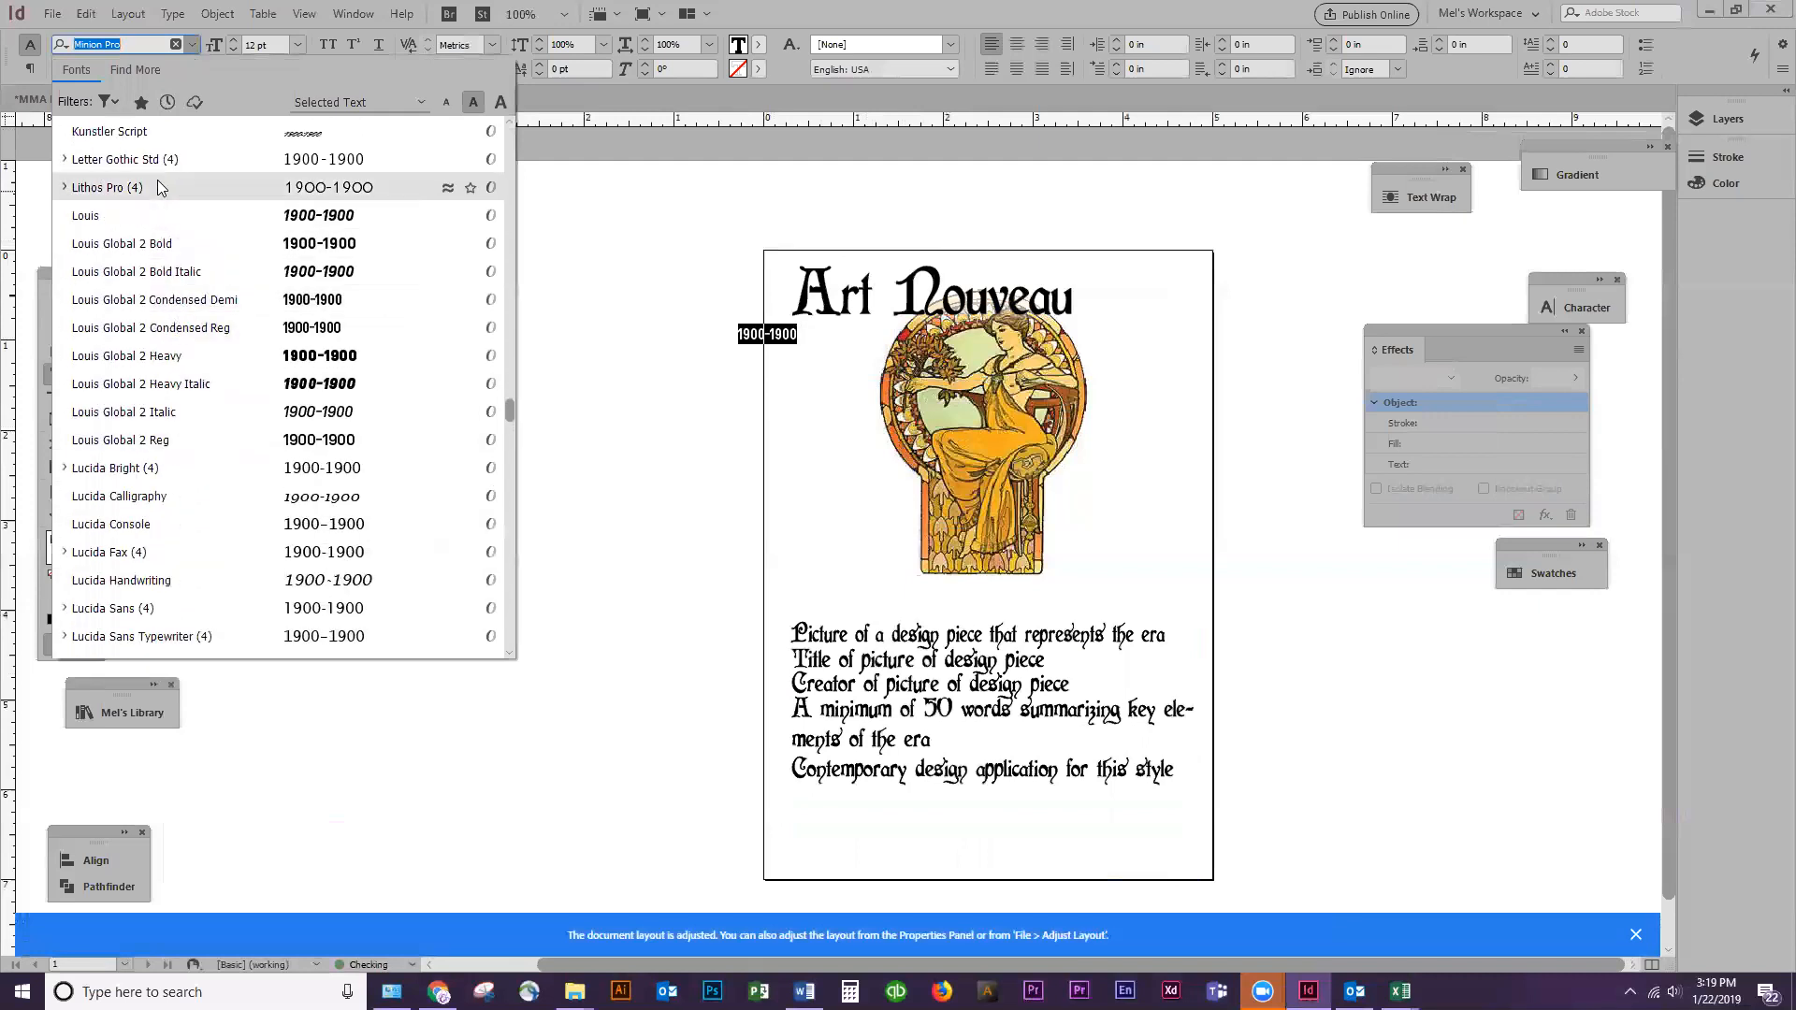
{"action": "scroll", "coordinate": [162, 218], "scroll_direction": "down", "scroll_amount": 4}
{"action": "scroll", "coordinate": [162, 218], "scroll_direction": "up", "scroll_amount": 2}
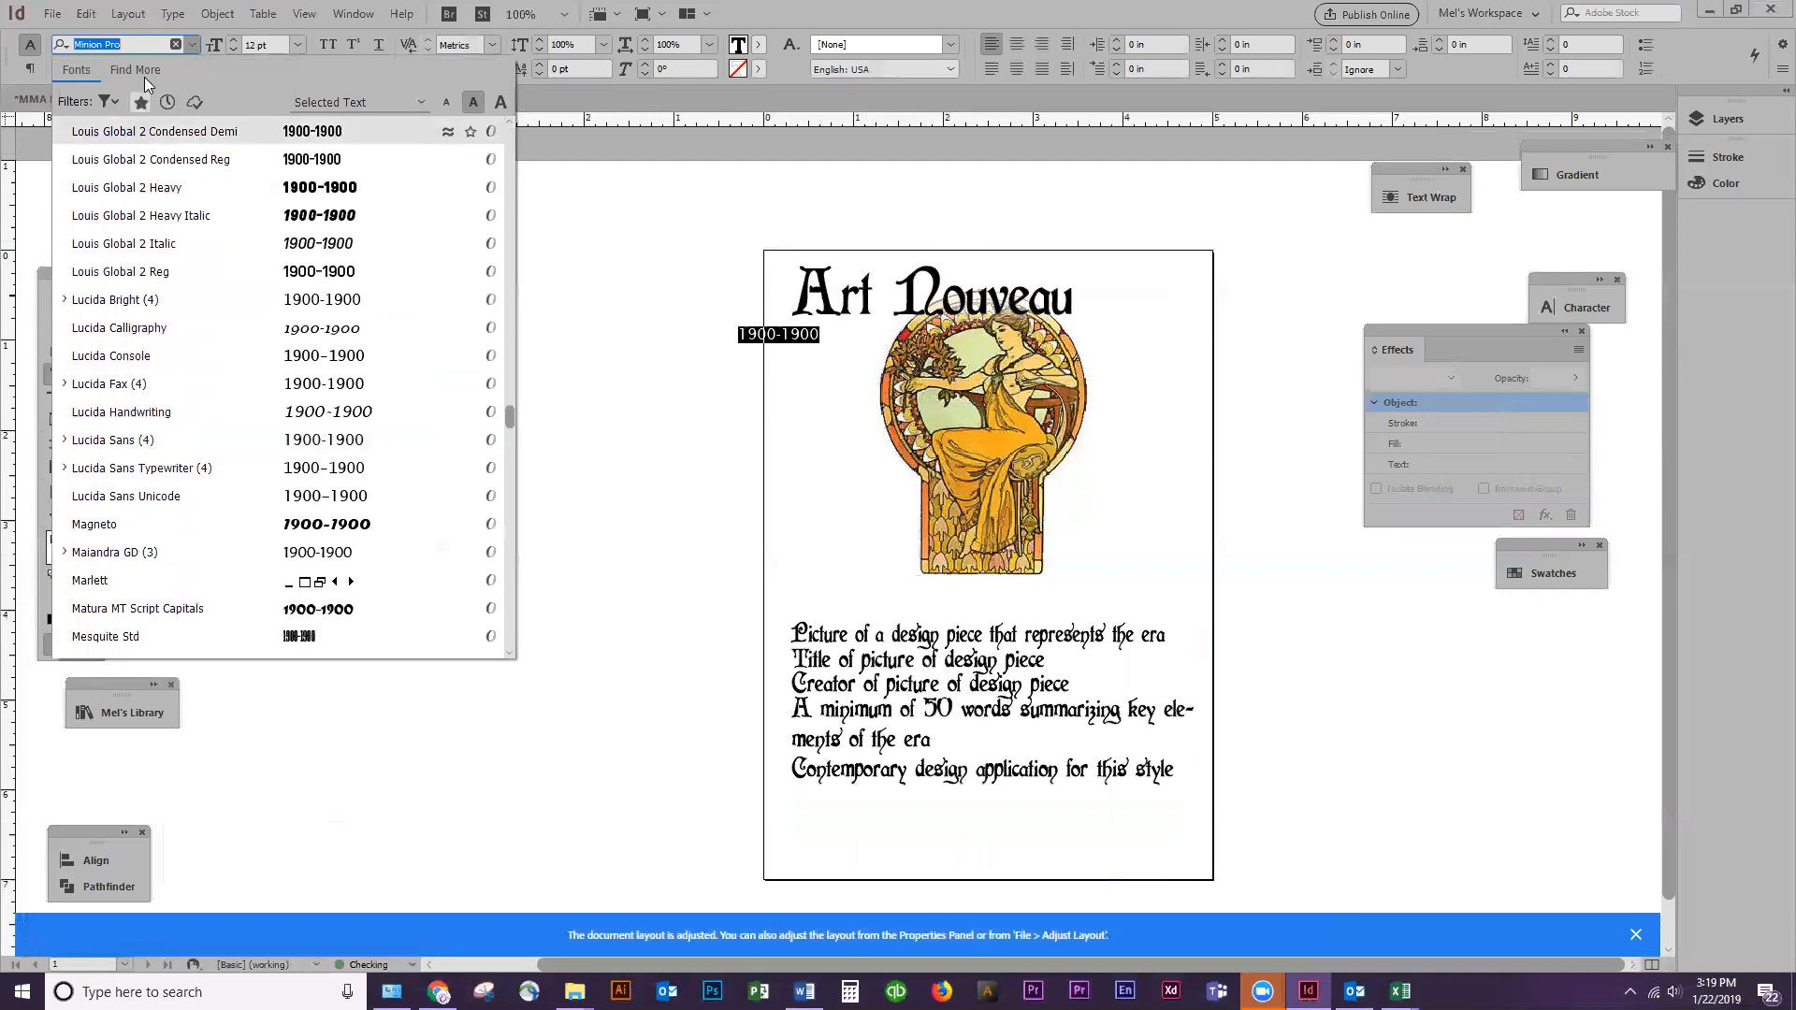
{"action": "left_click", "coordinate": [193, 46]}
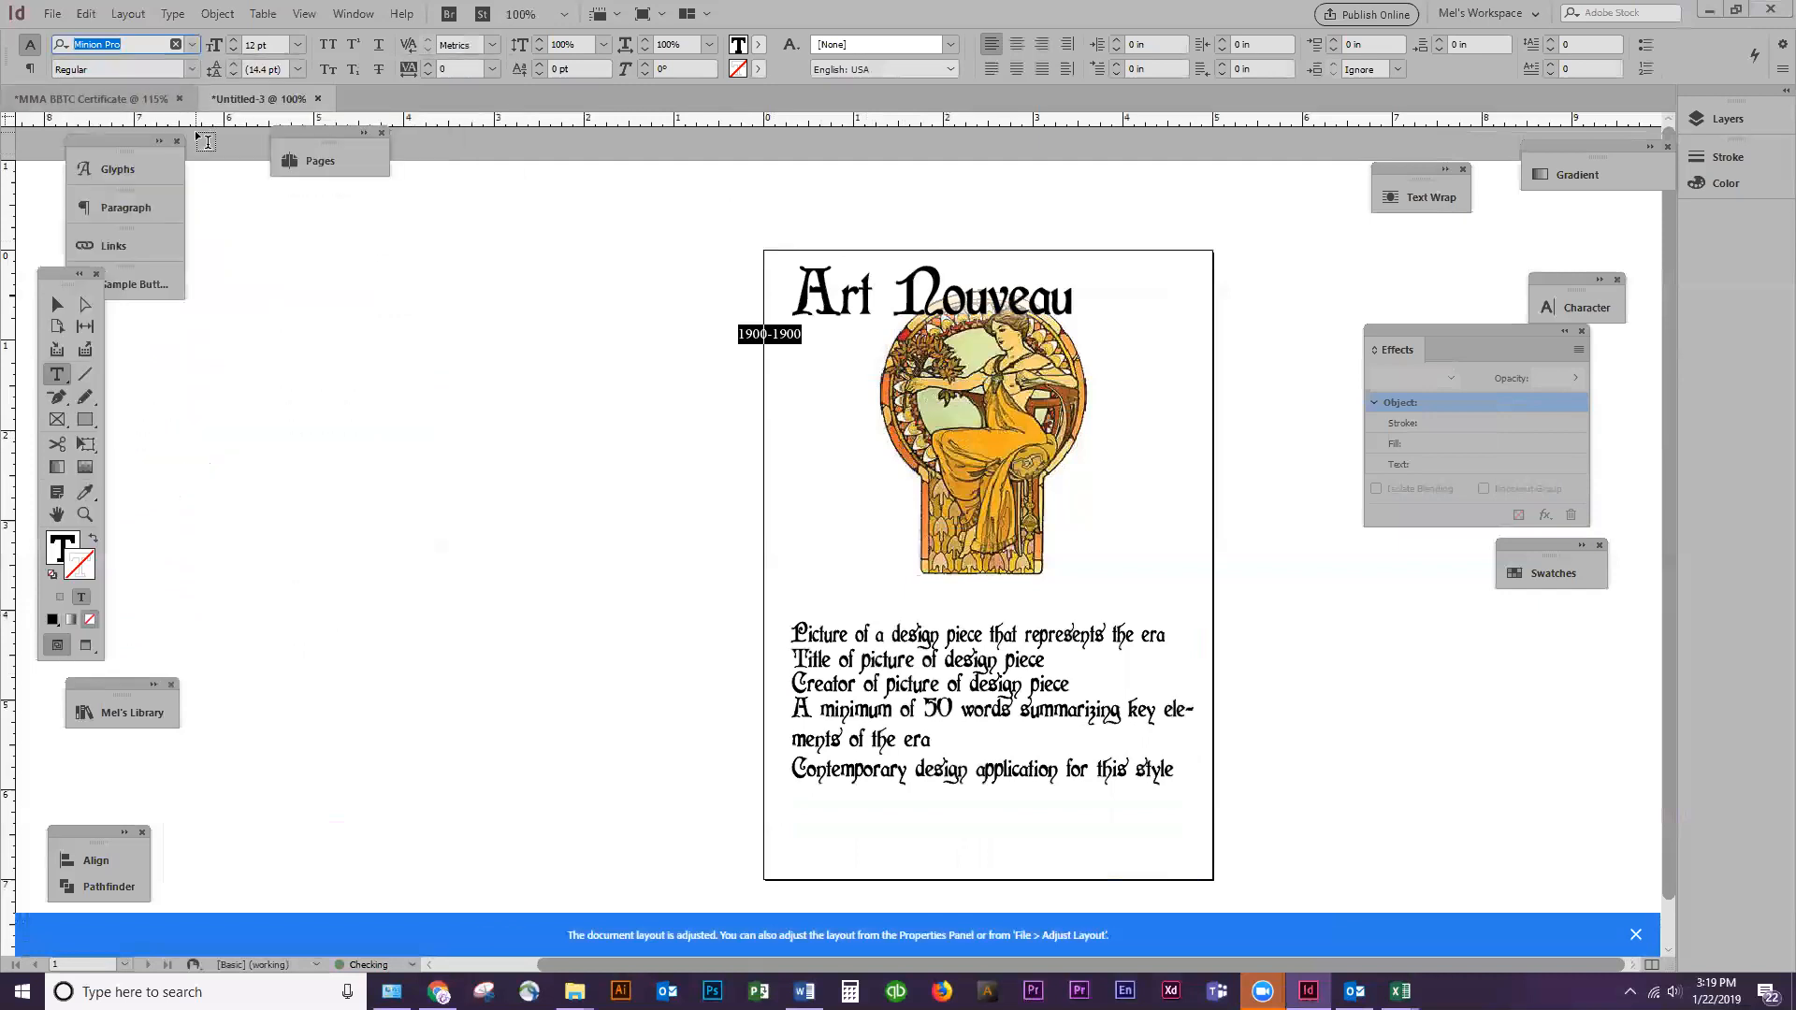
{"action": "type", "text": "frankl"}
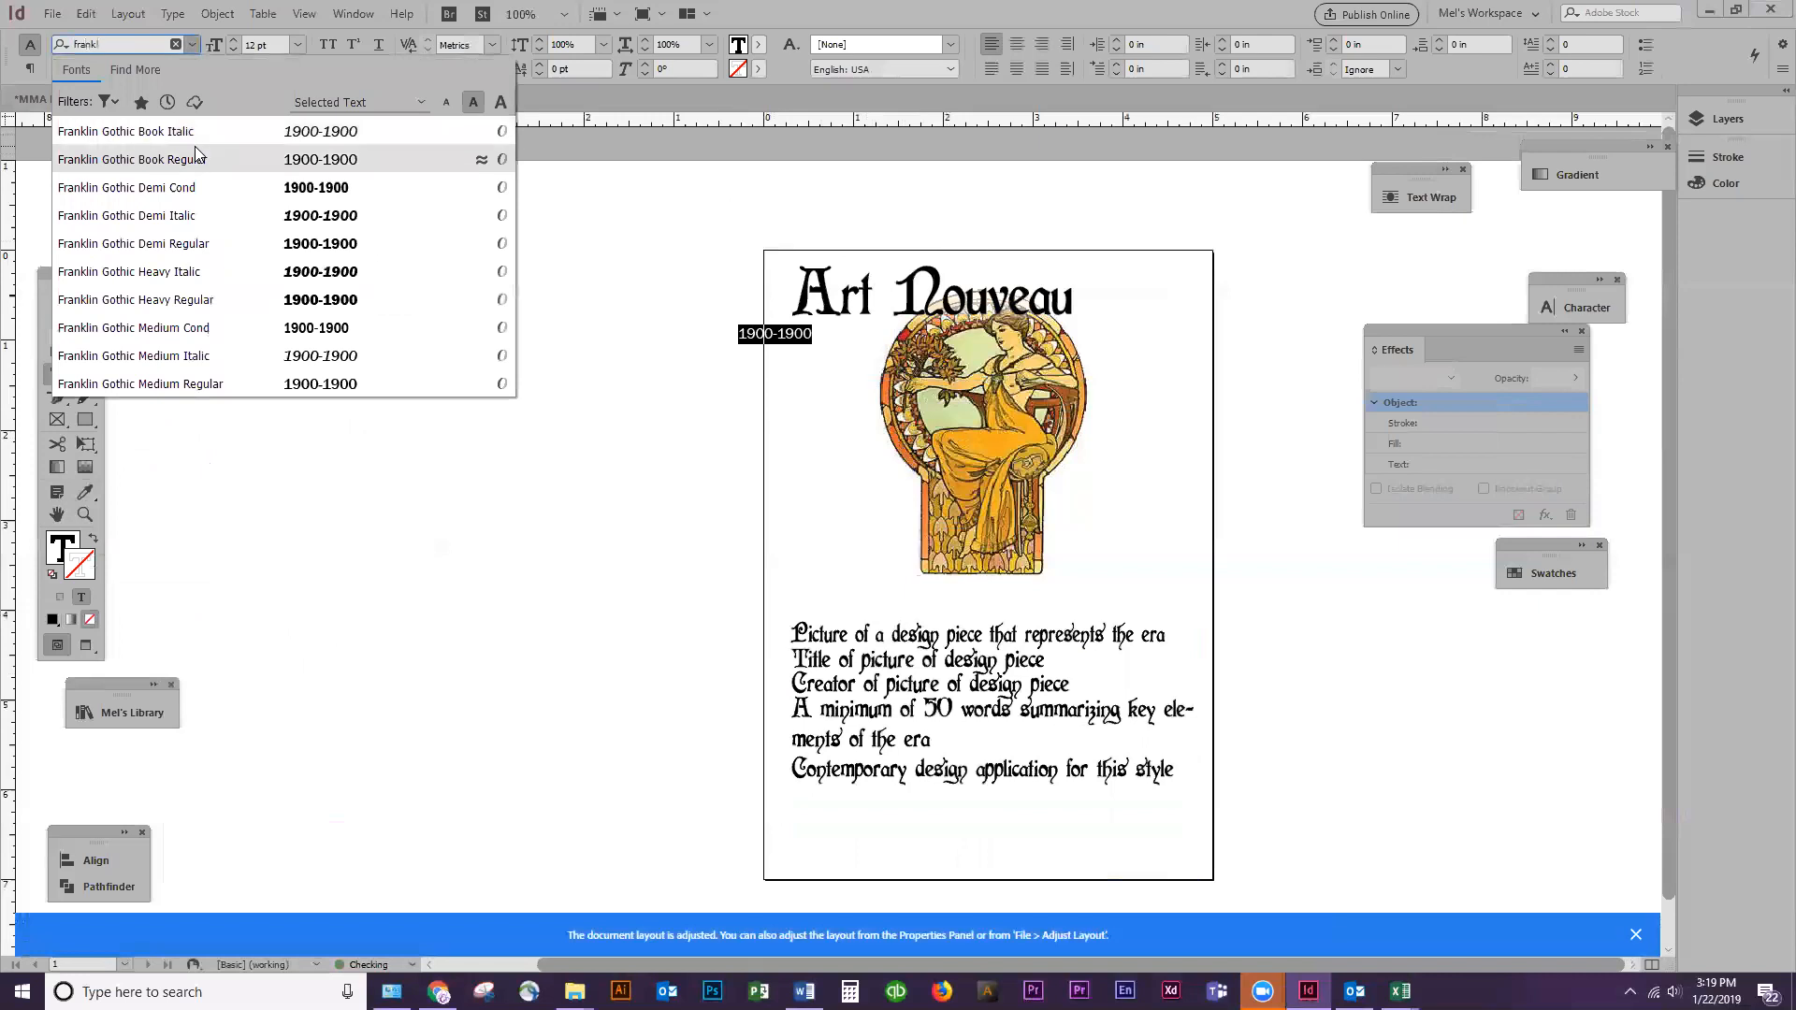
{"action": "left_click", "coordinate": [196, 157]}
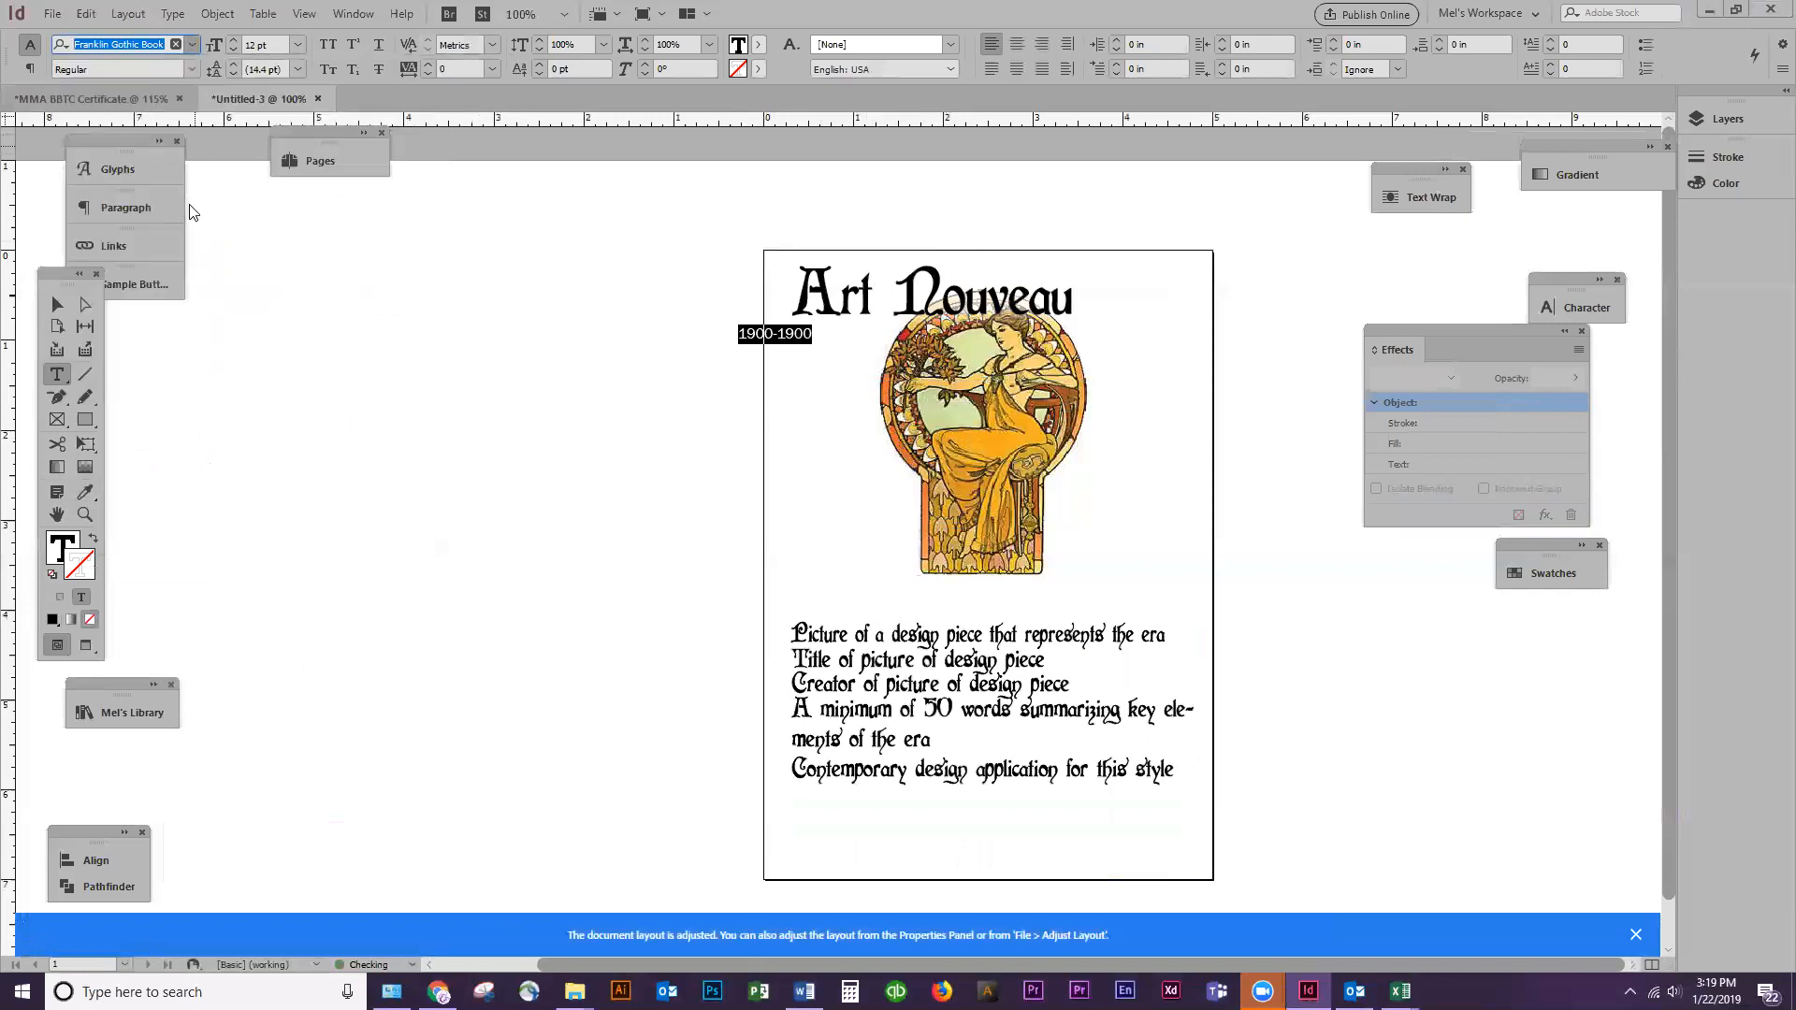
Scale the "1900-1900" frame until its text is 18 pt and position it directly beneath "Art" in the heading
{"action": "left_click", "coordinate": [84, 304]}
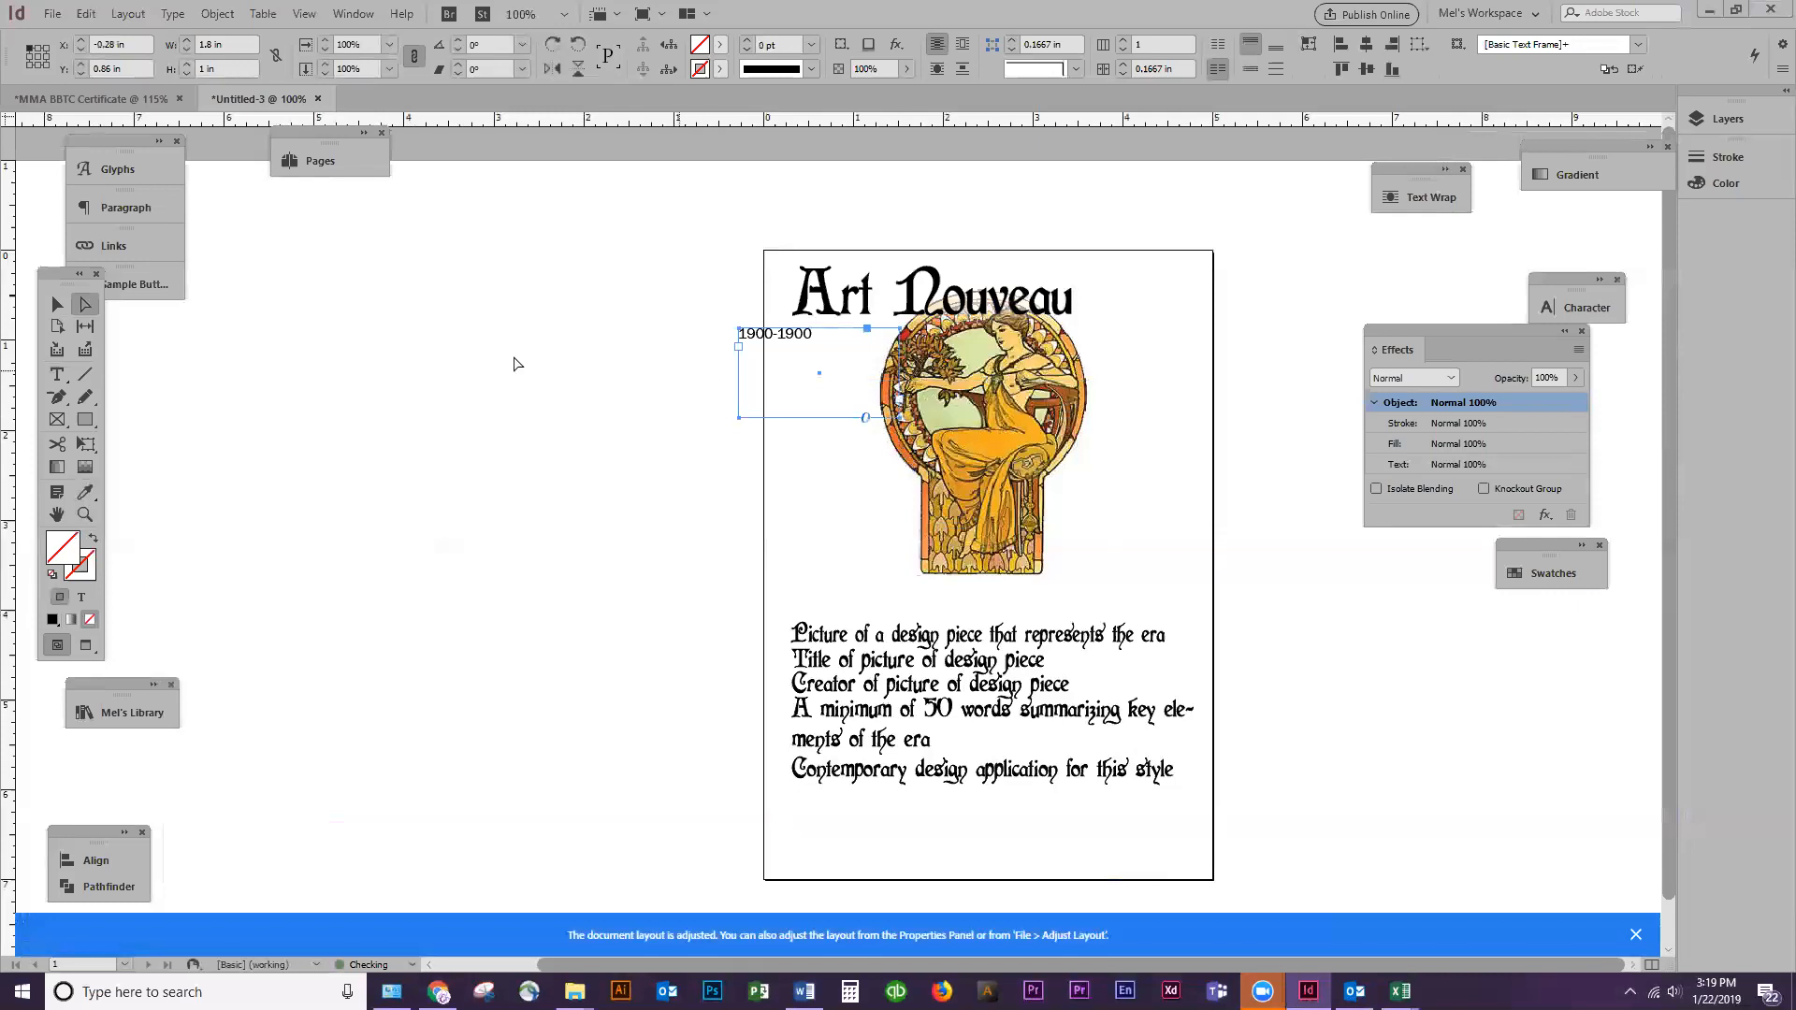
{"action": "left_click", "coordinate": [57, 304]}
{"action": "left_click_drag", "start_coordinate": [901, 417], "coordinate": [1108, 525]}
{"action": "left_click", "coordinate": [1198, 571]}
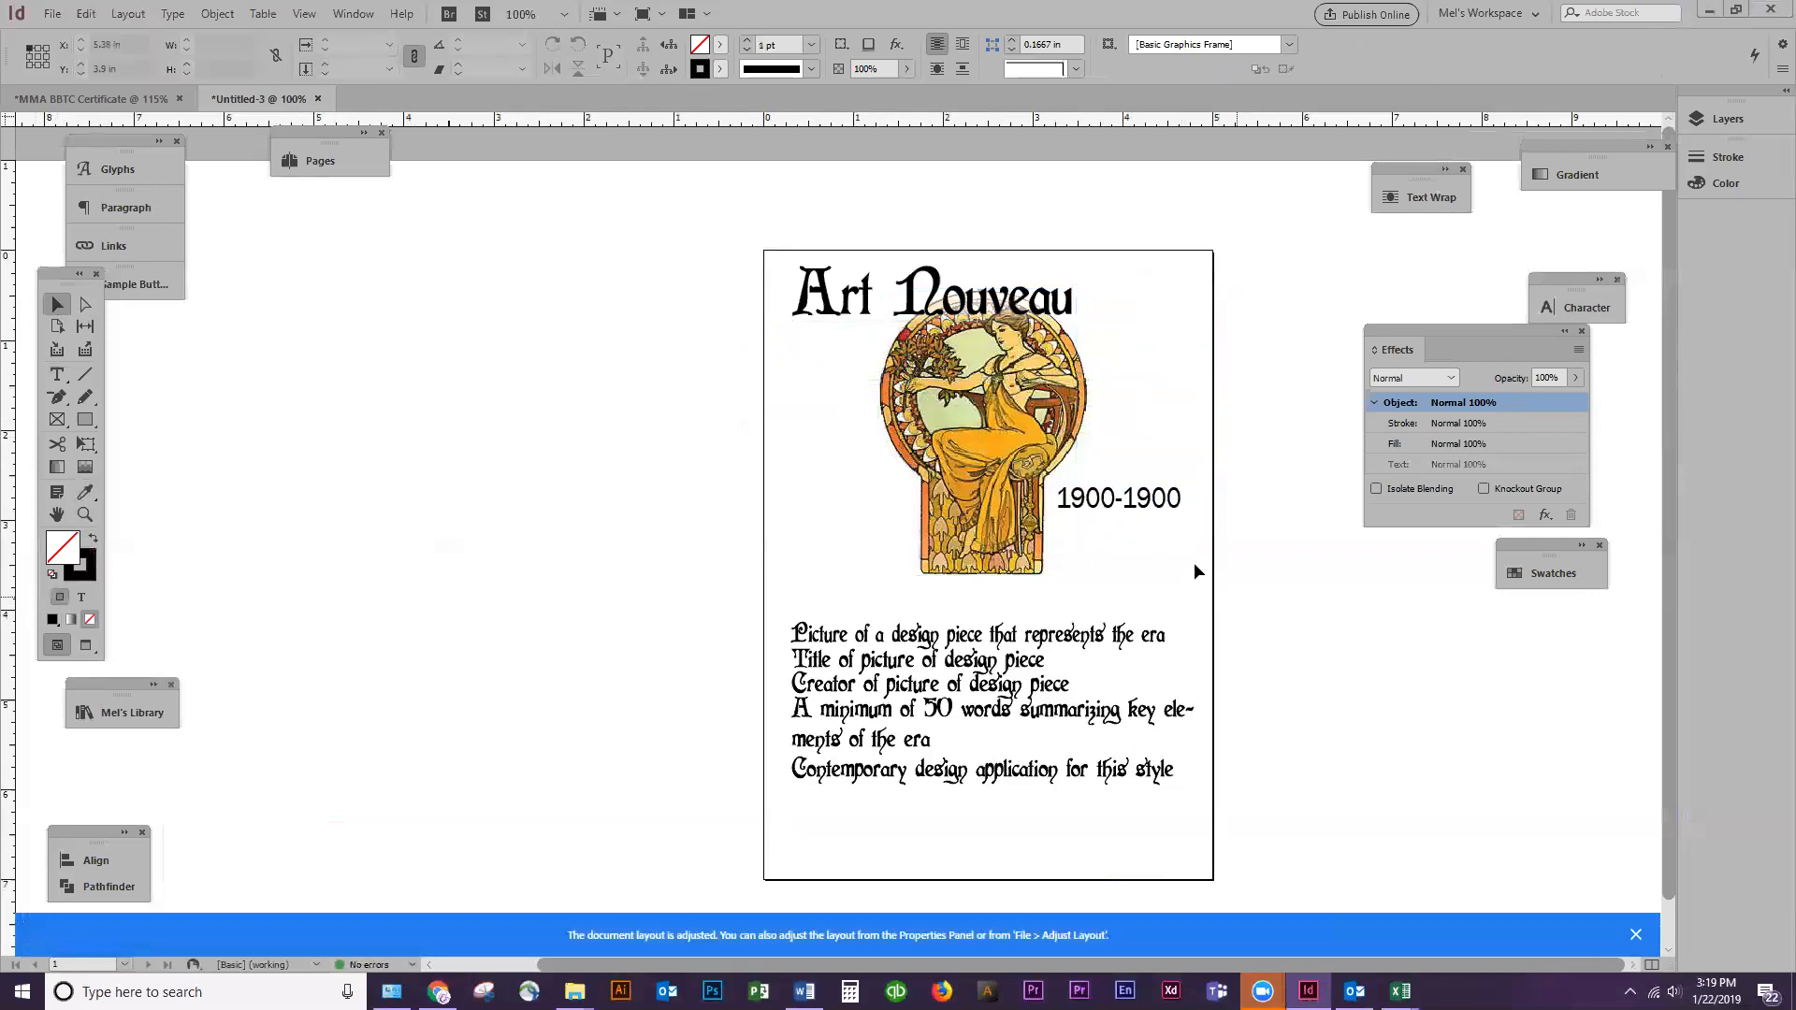
{"action": "left_click", "coordinate": [1134, 501]}
{"action": "left_click_drag", "start_coordinate": [1137, 499], "coordinate": [822, 334]}
Skew the "1900-1900" text by 10° and nudge its frame slightly left to align with the heading
{"action": "double_click", "coordinate": [824, 335]}
{"action": "triple_click", "coordinate": [823, 335]}
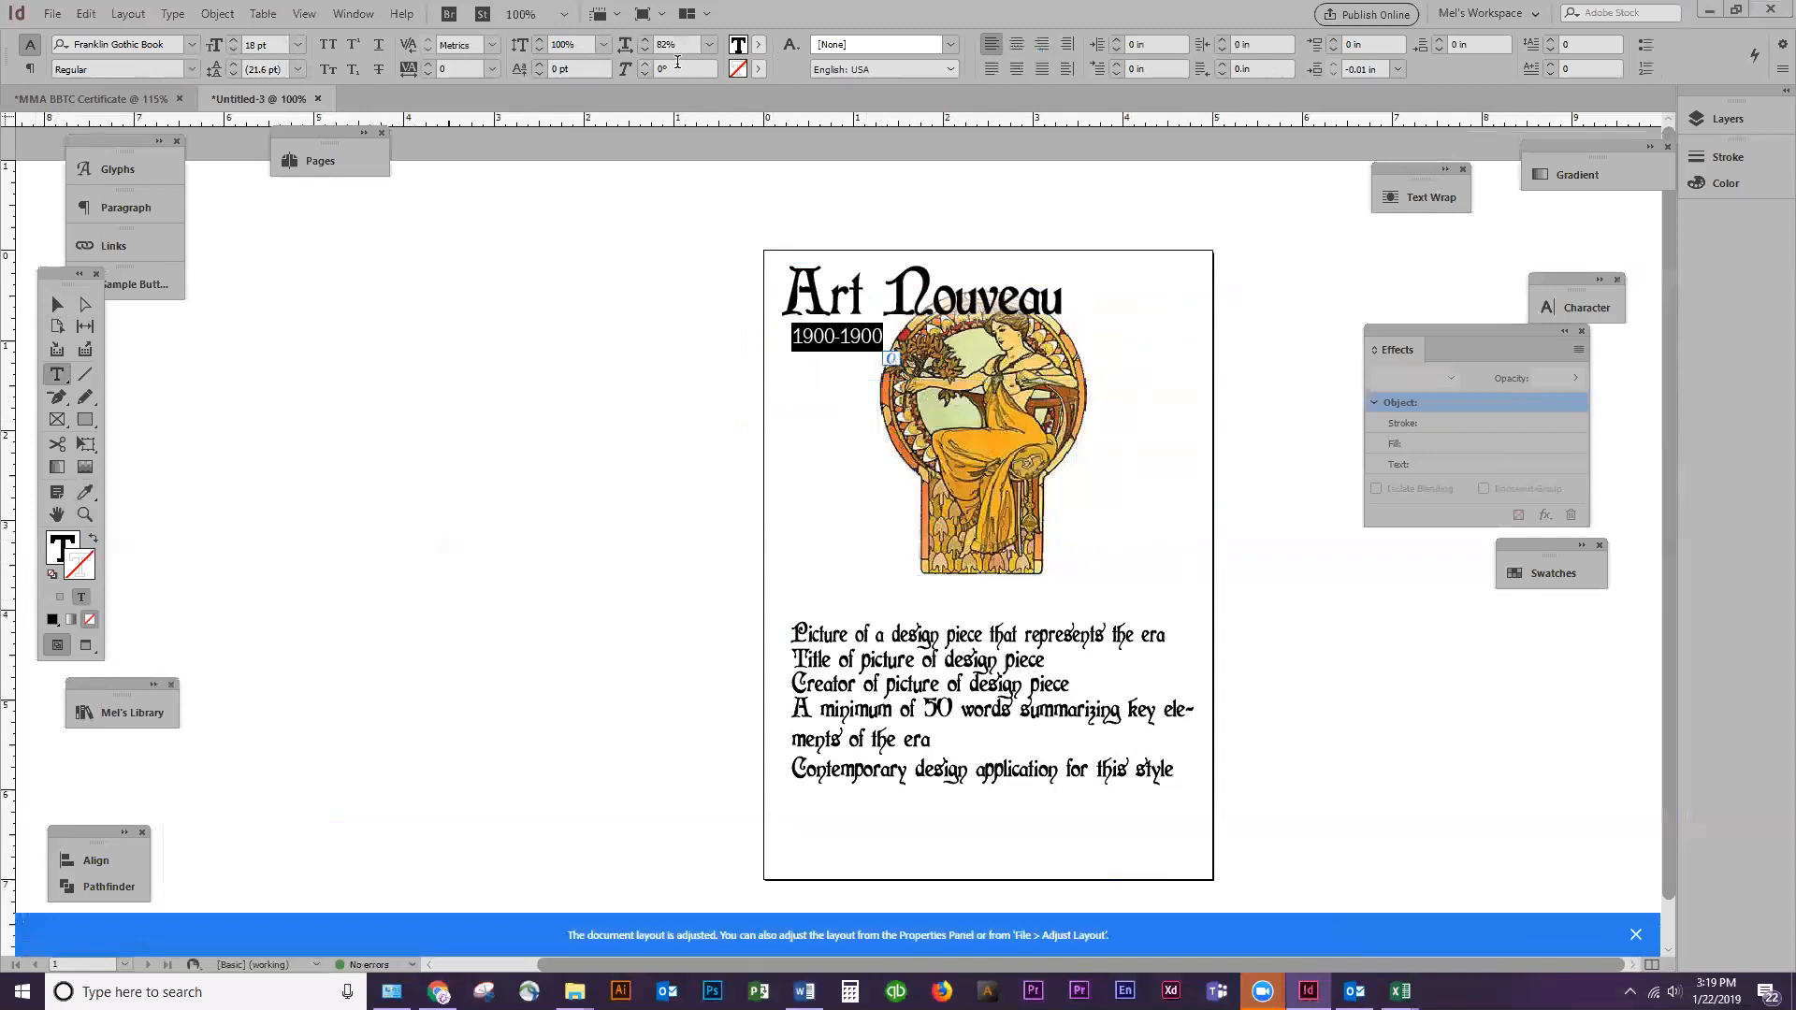
{"action": "key", "text": "Return"}
{"action": "left_click", "coordinate": [56, 304]}
{"action": "key", "text": "Left"}
{"action": "key", "text": "Left"}
{"action": "key", "text": "Left"}
{"action": "key", "text": "Left"}
{"action": "key", "text": "Left"}
{"action": "key", "text": "Left"}
{"action": "key", "text": "Left"}
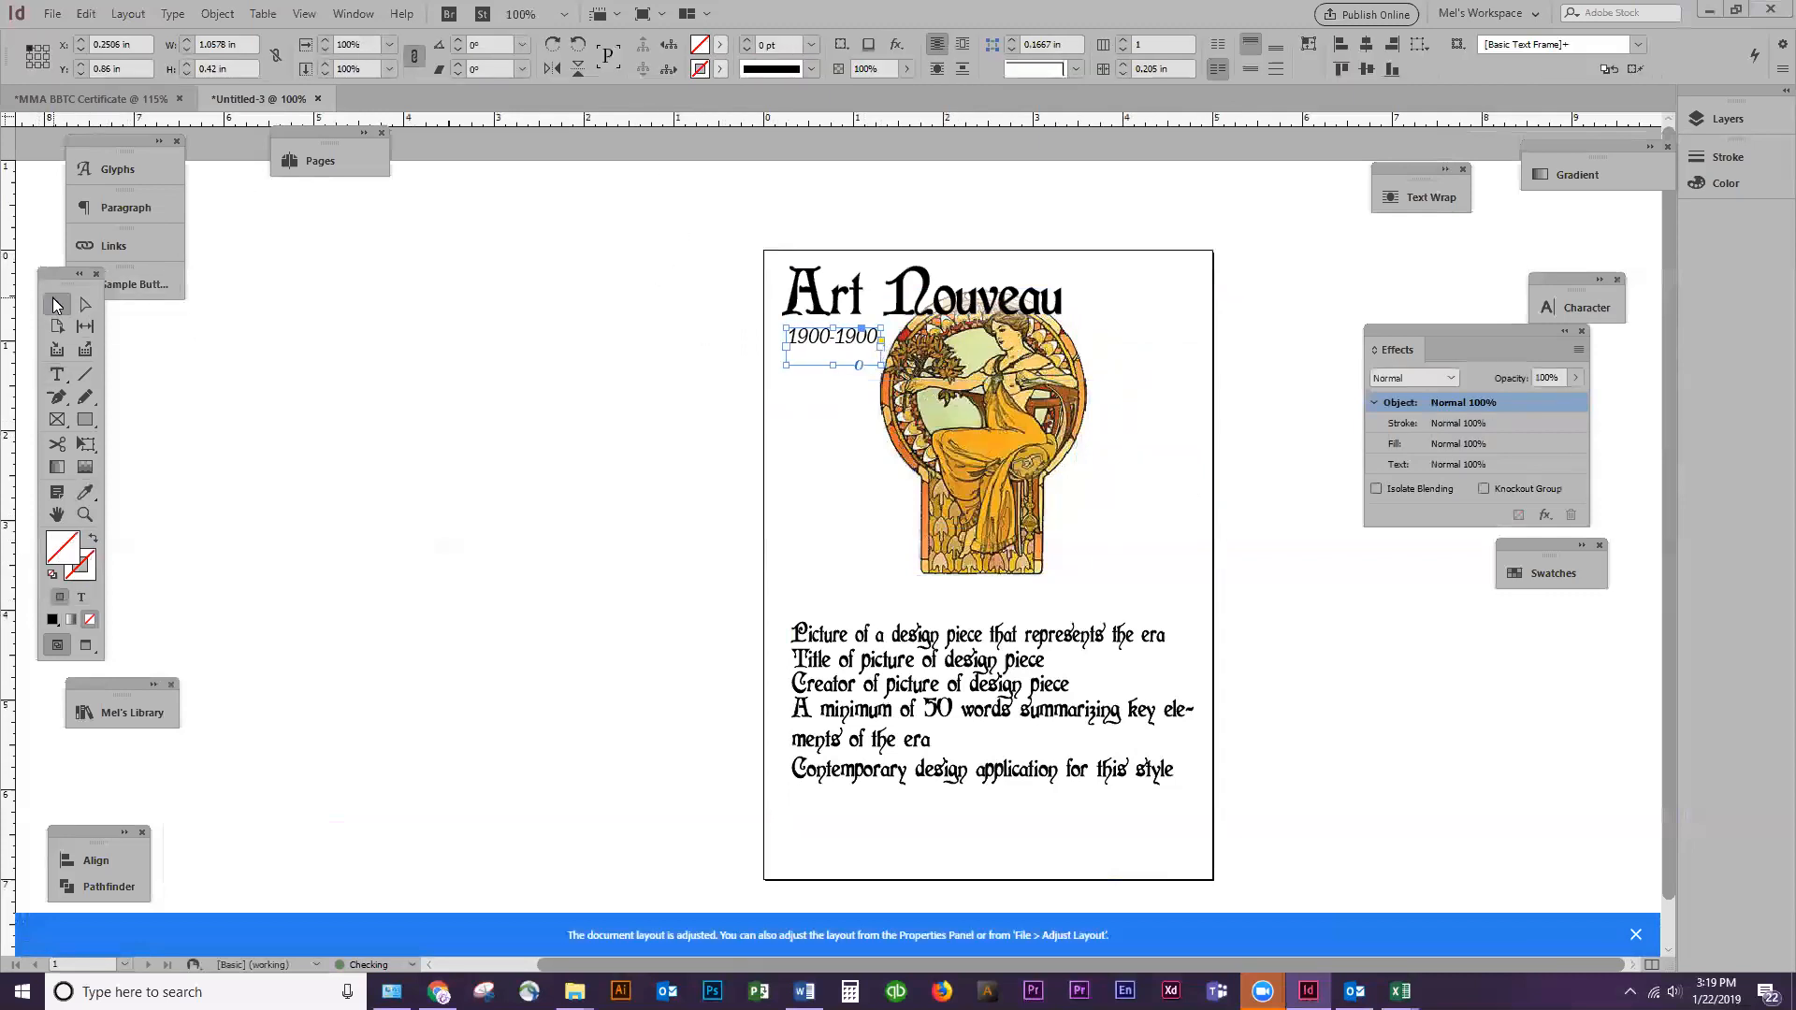
Change the font of the "1900-1900" text to Franklin Gothic Medium Cond
{"action": "triple_click", "coordinate": [830, 339]}
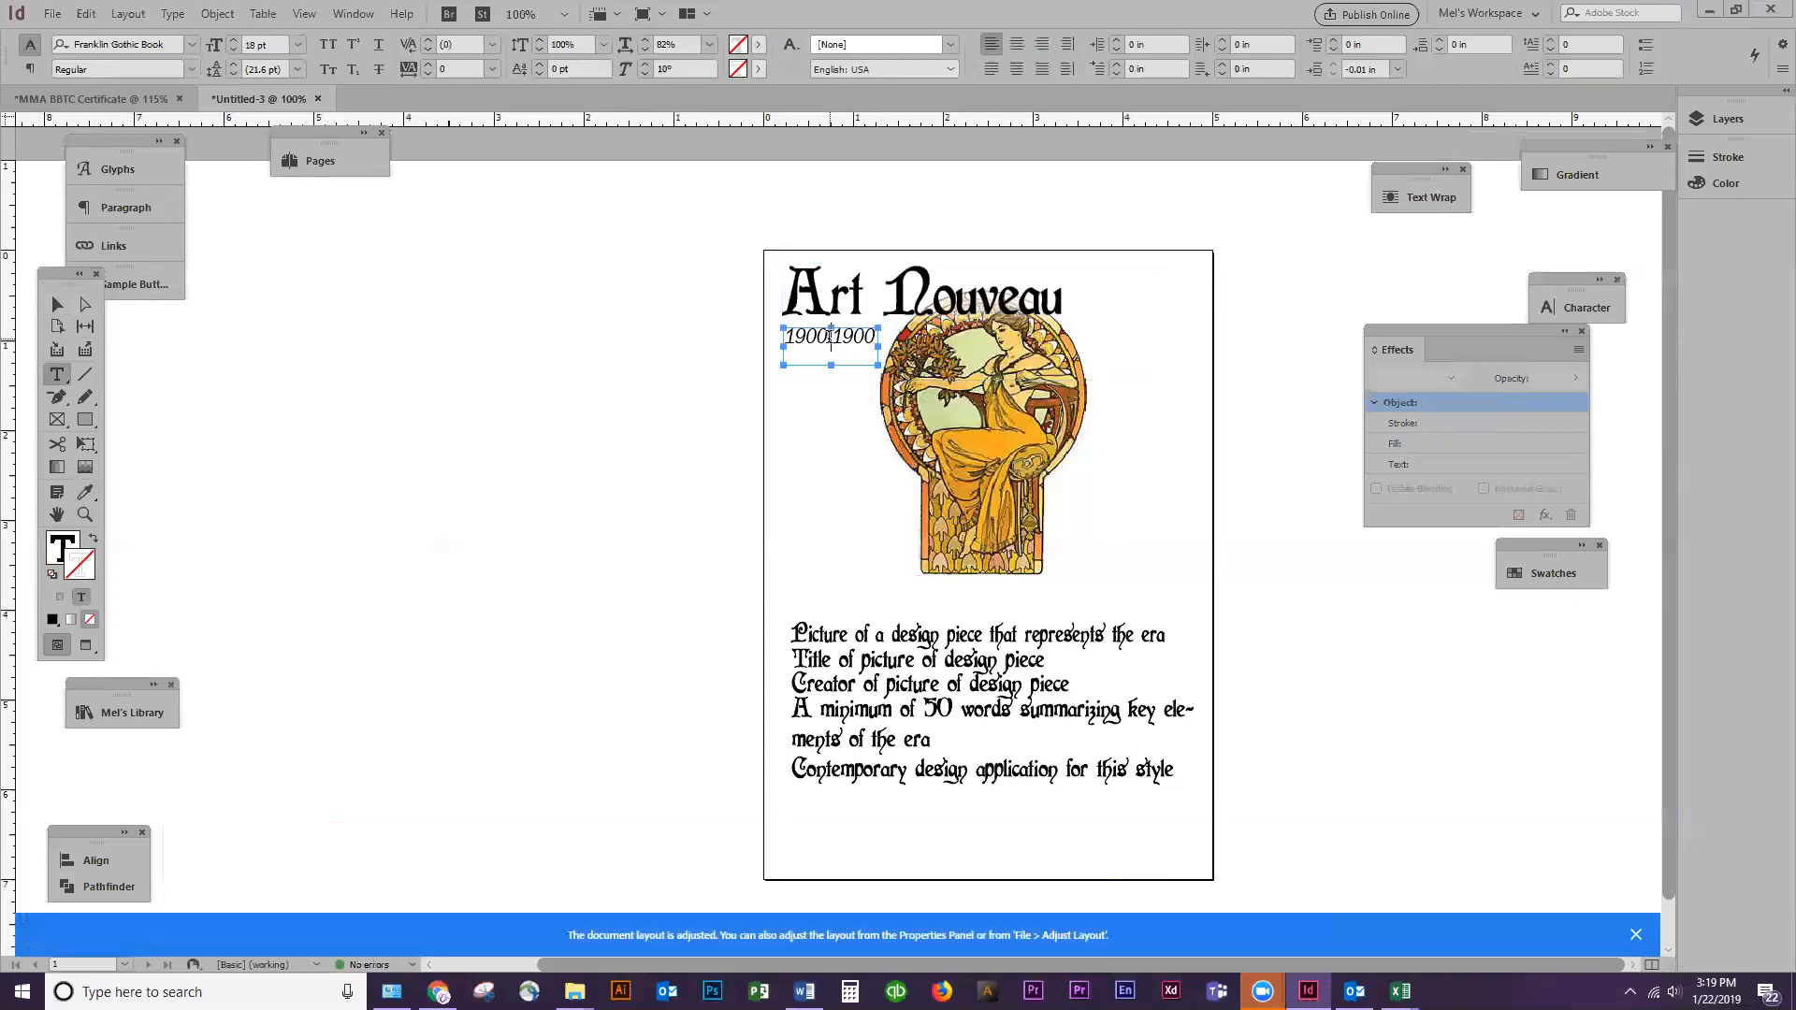
{"action": "left_click", "coordinate": [173, 68]}
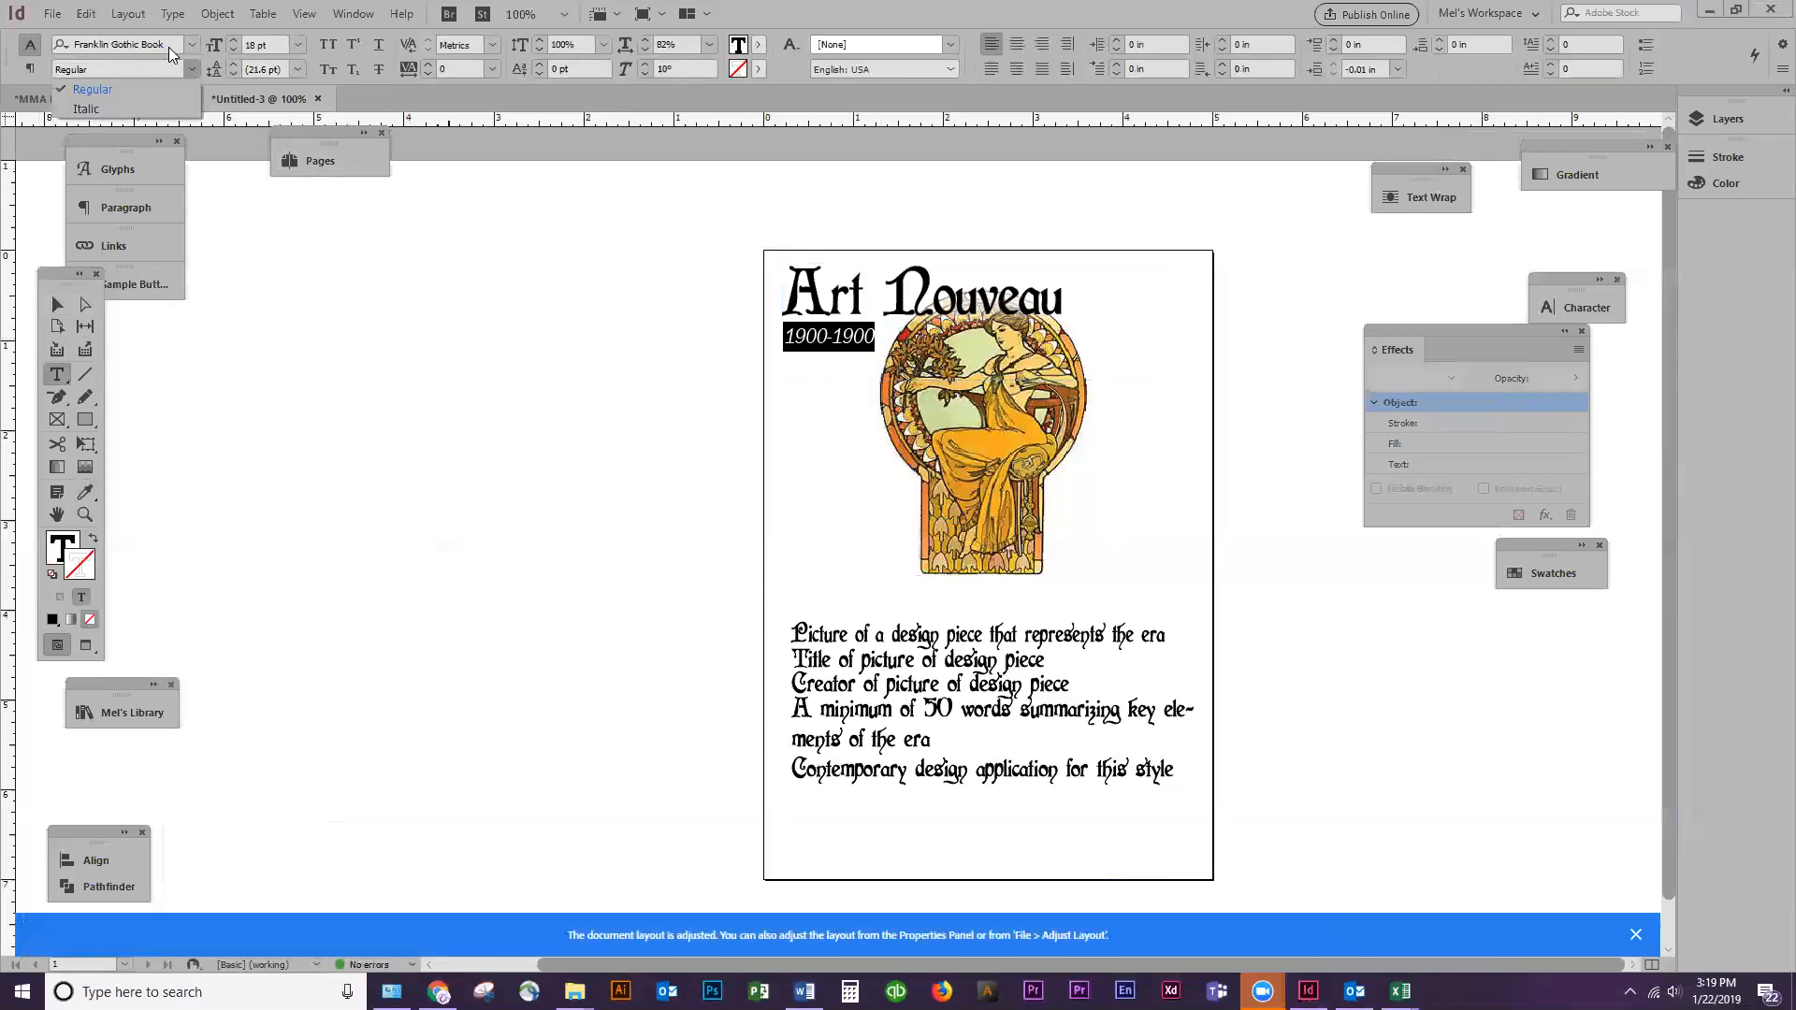
{"action": "left_click", "coordinate": [192, 44]}
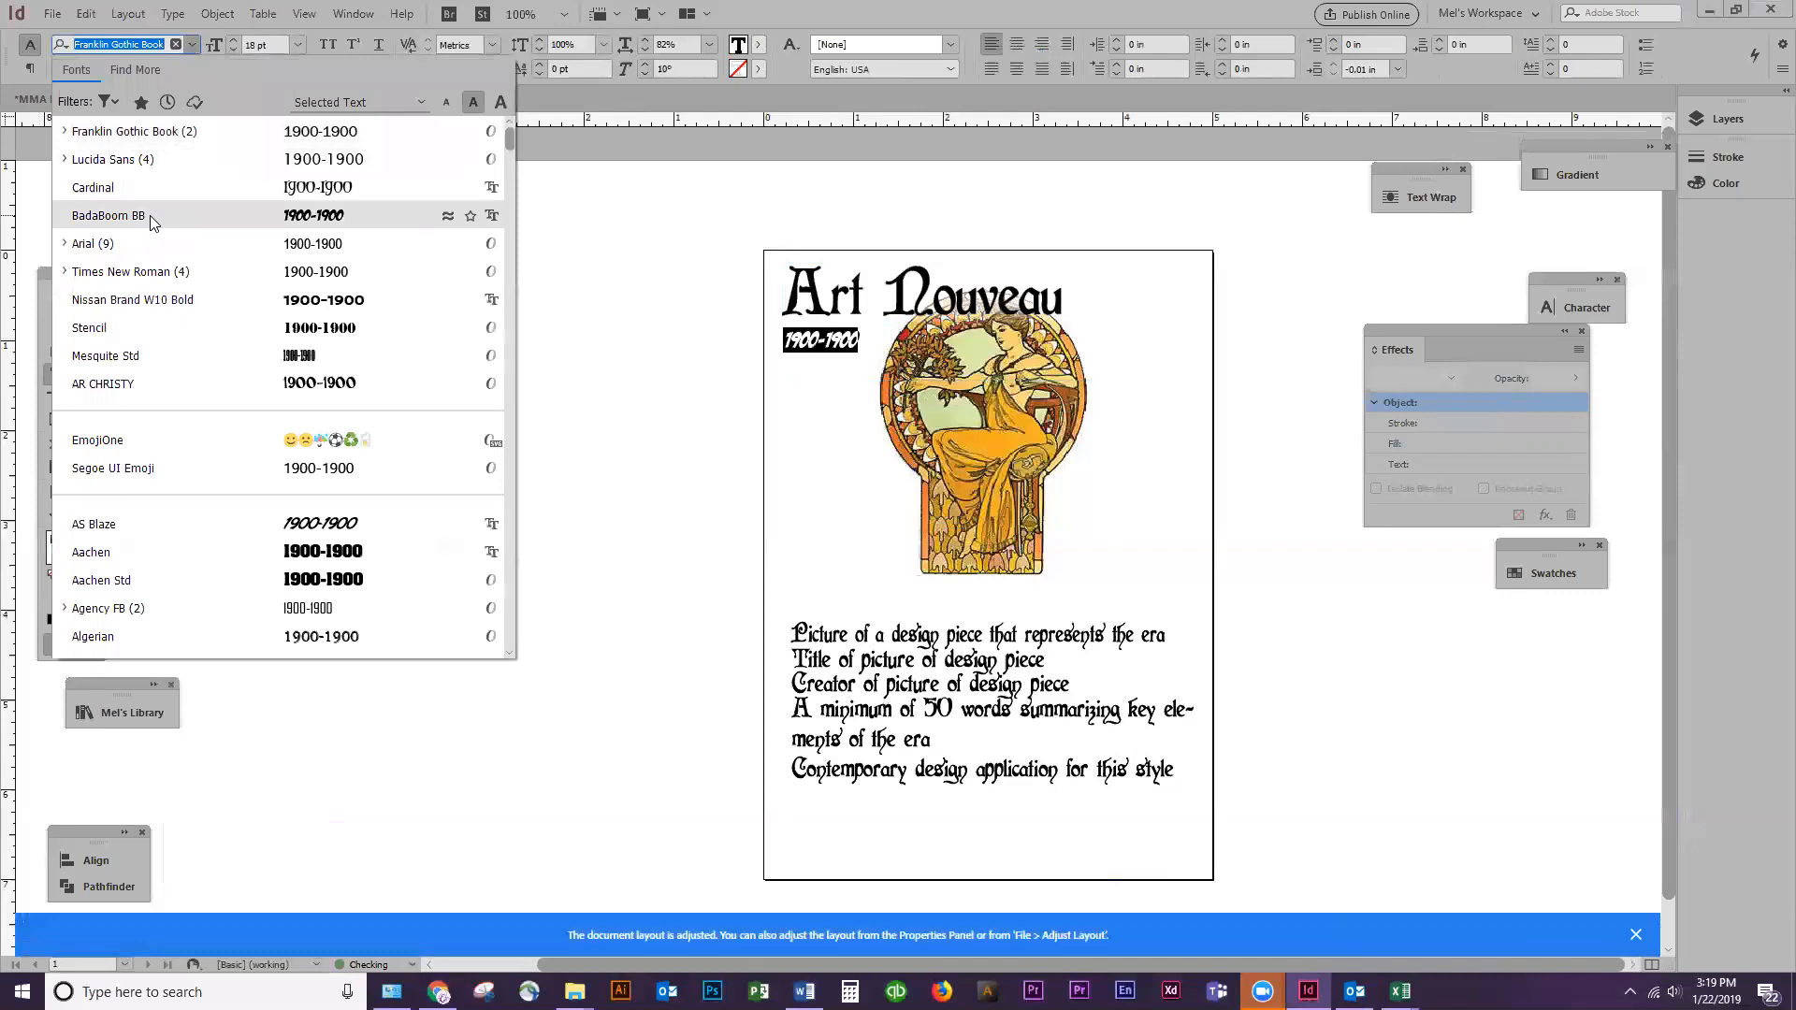
{"action": "left_click", "coordinate": [89, 133]}
{"action": "left_click", "coordinate": [187, 67]}
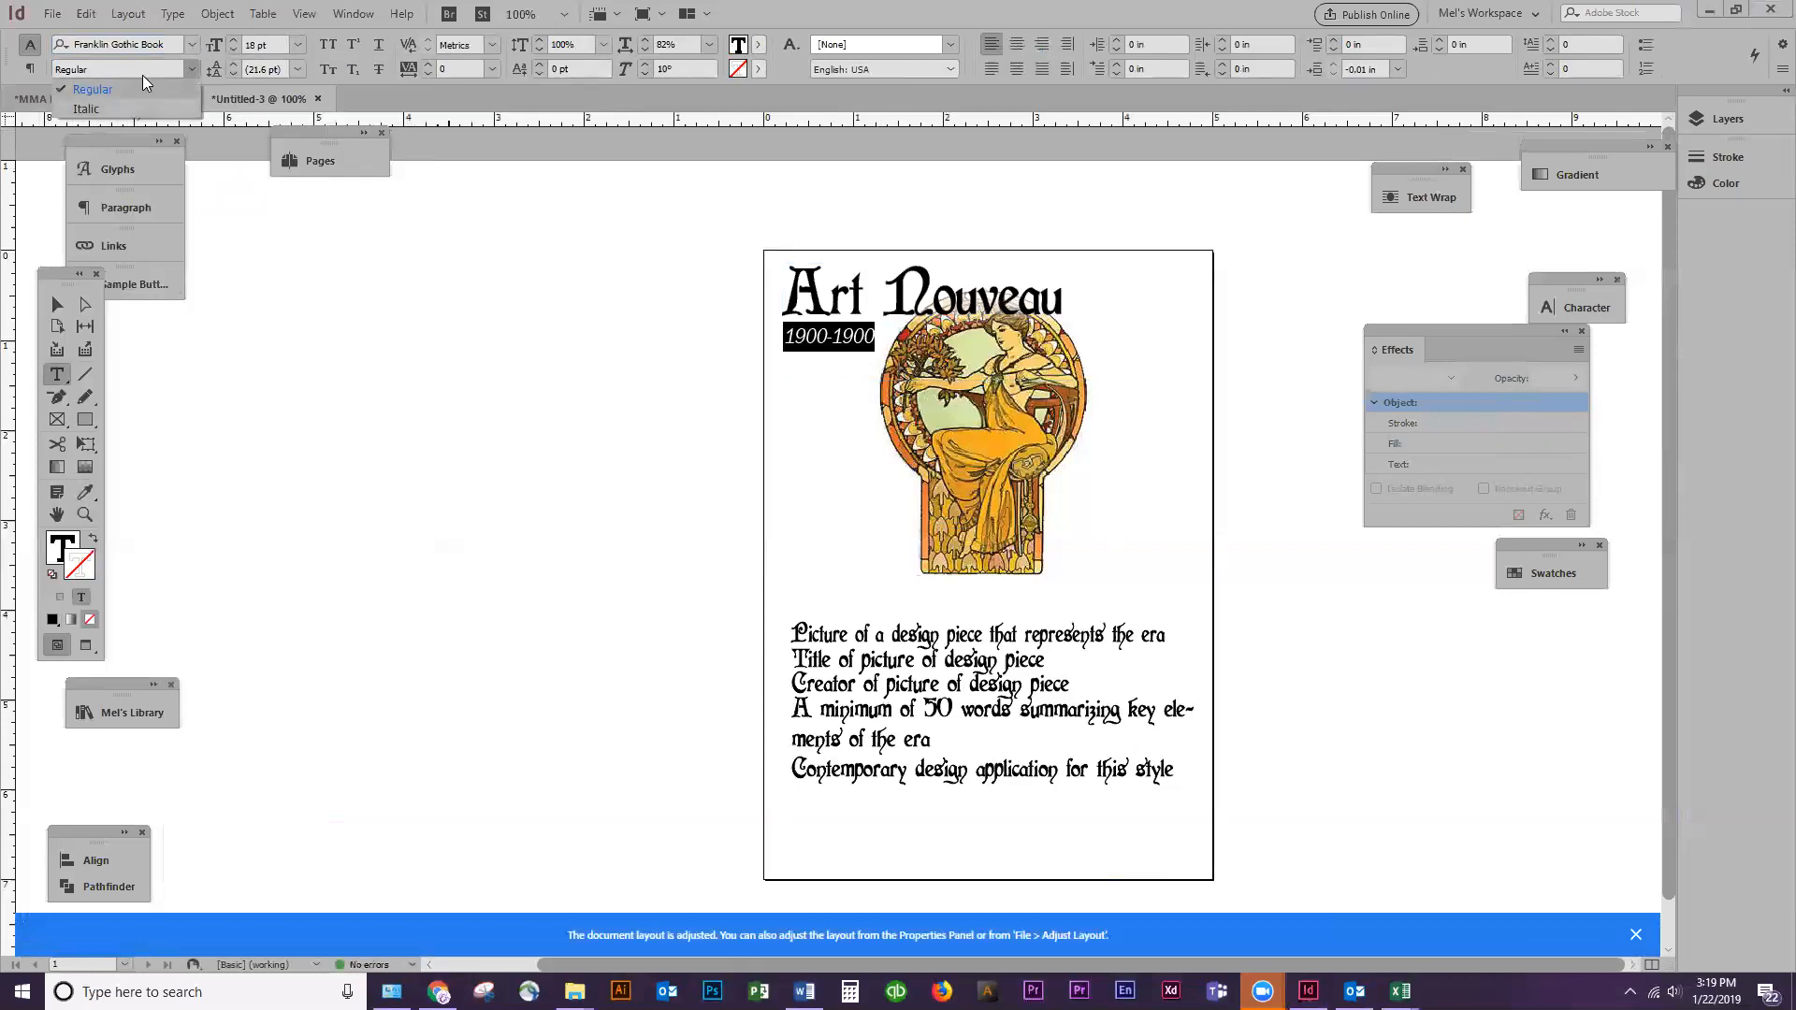
{"action": "left_click", "coordinate": [186, 45]}
{"action": "type", "text": "frankli"}
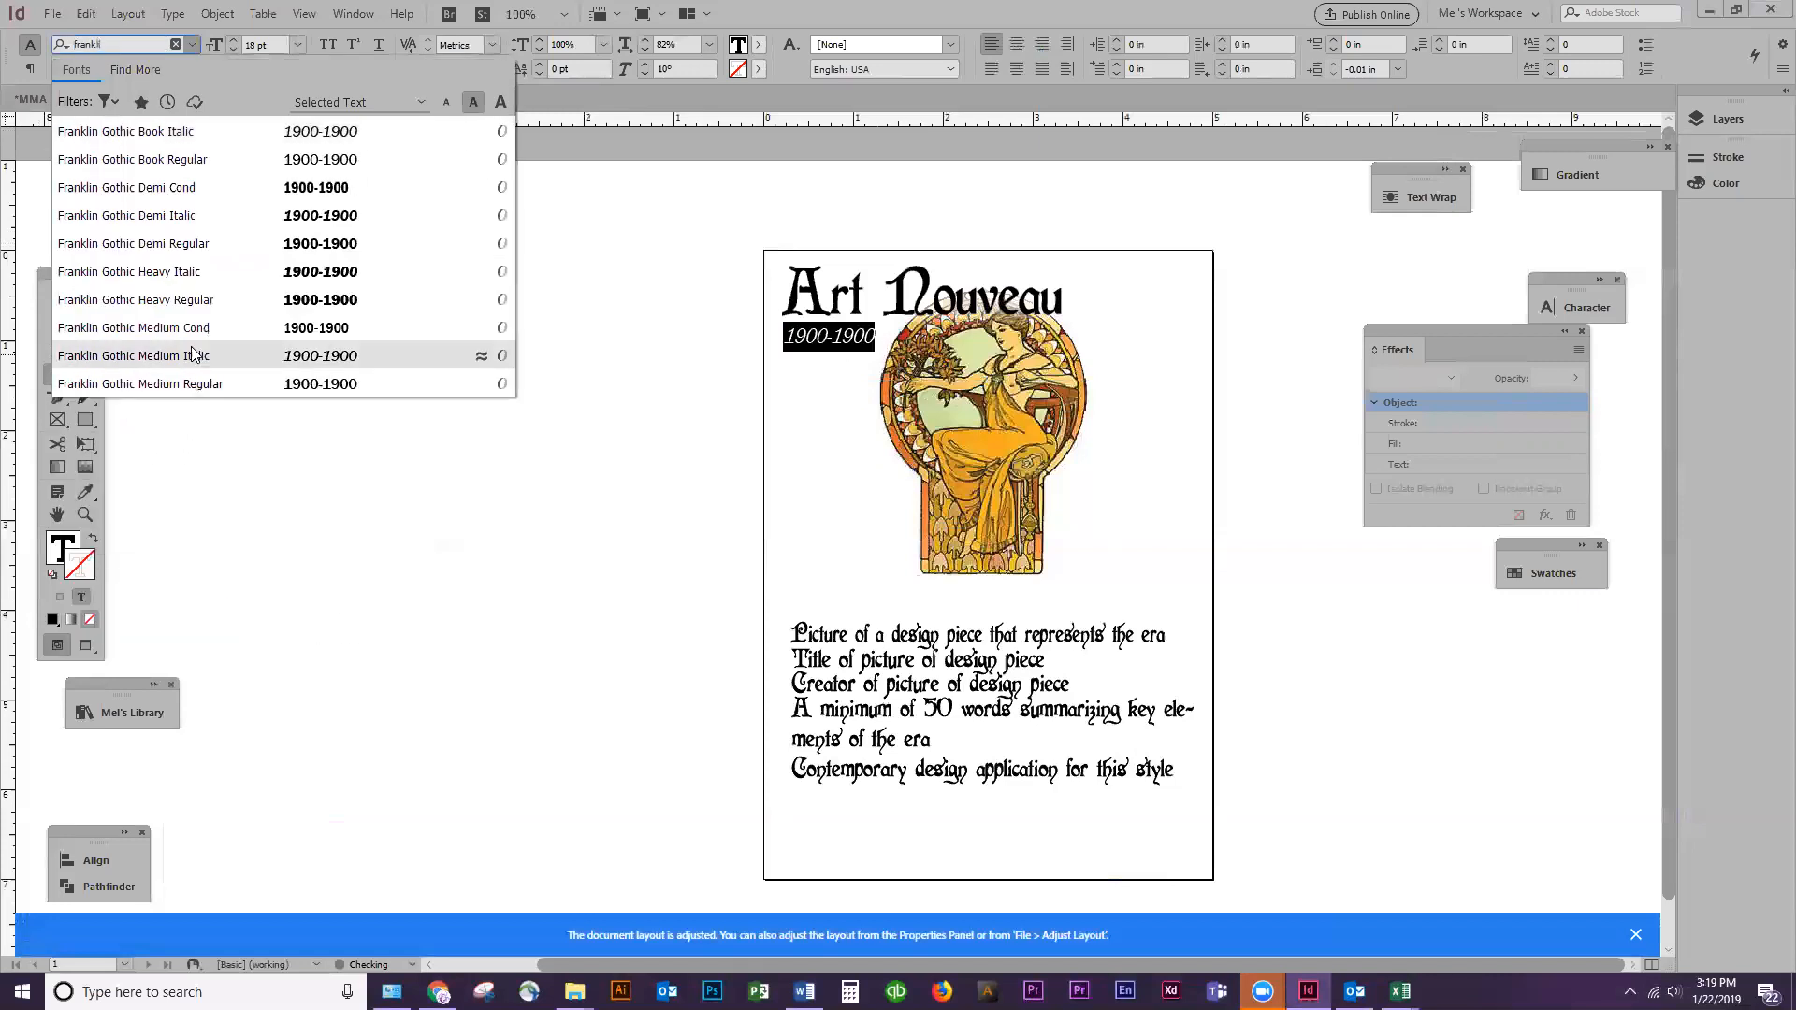
{"action": "left_click", "coordinate": [197, 329]}
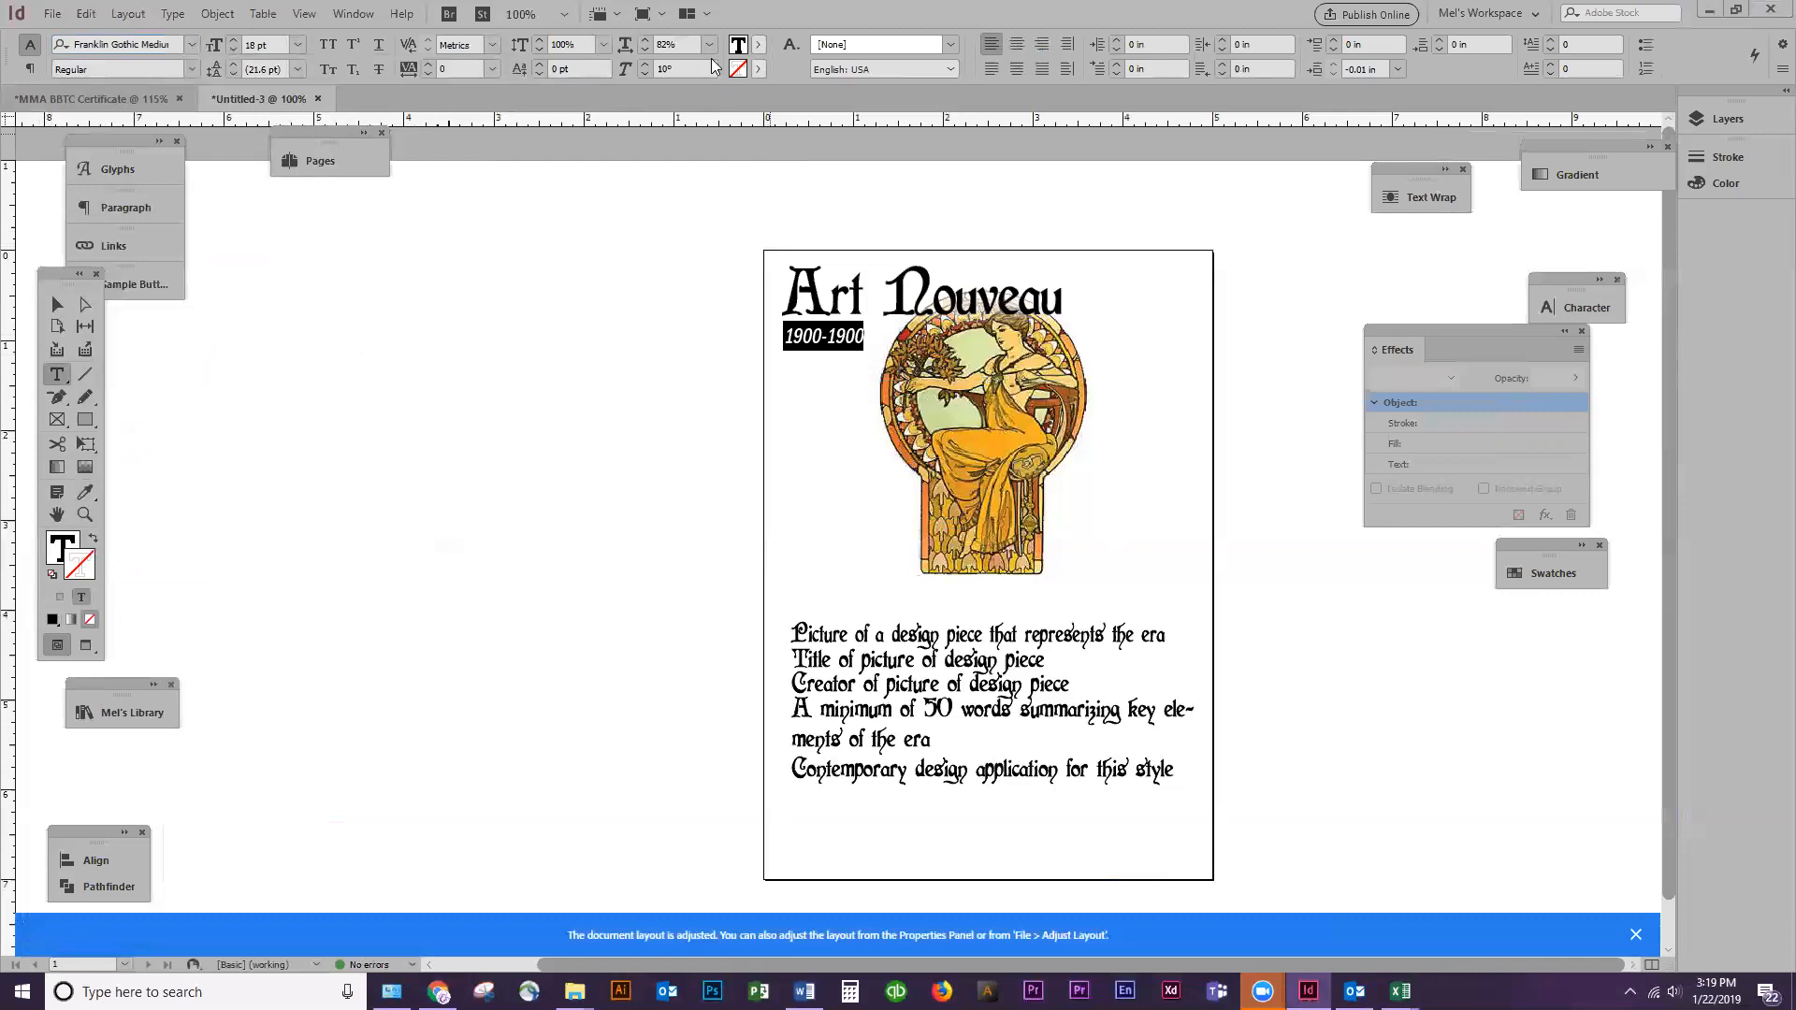
Set the date text's horizontal scale to 100% and widen its frame to fit the full "1900-1900" text
{"action": "left_click", "coordinate": [623, 36]}
{"action": "type", "text": "100"}
{"action": "key", "text": "Return"}
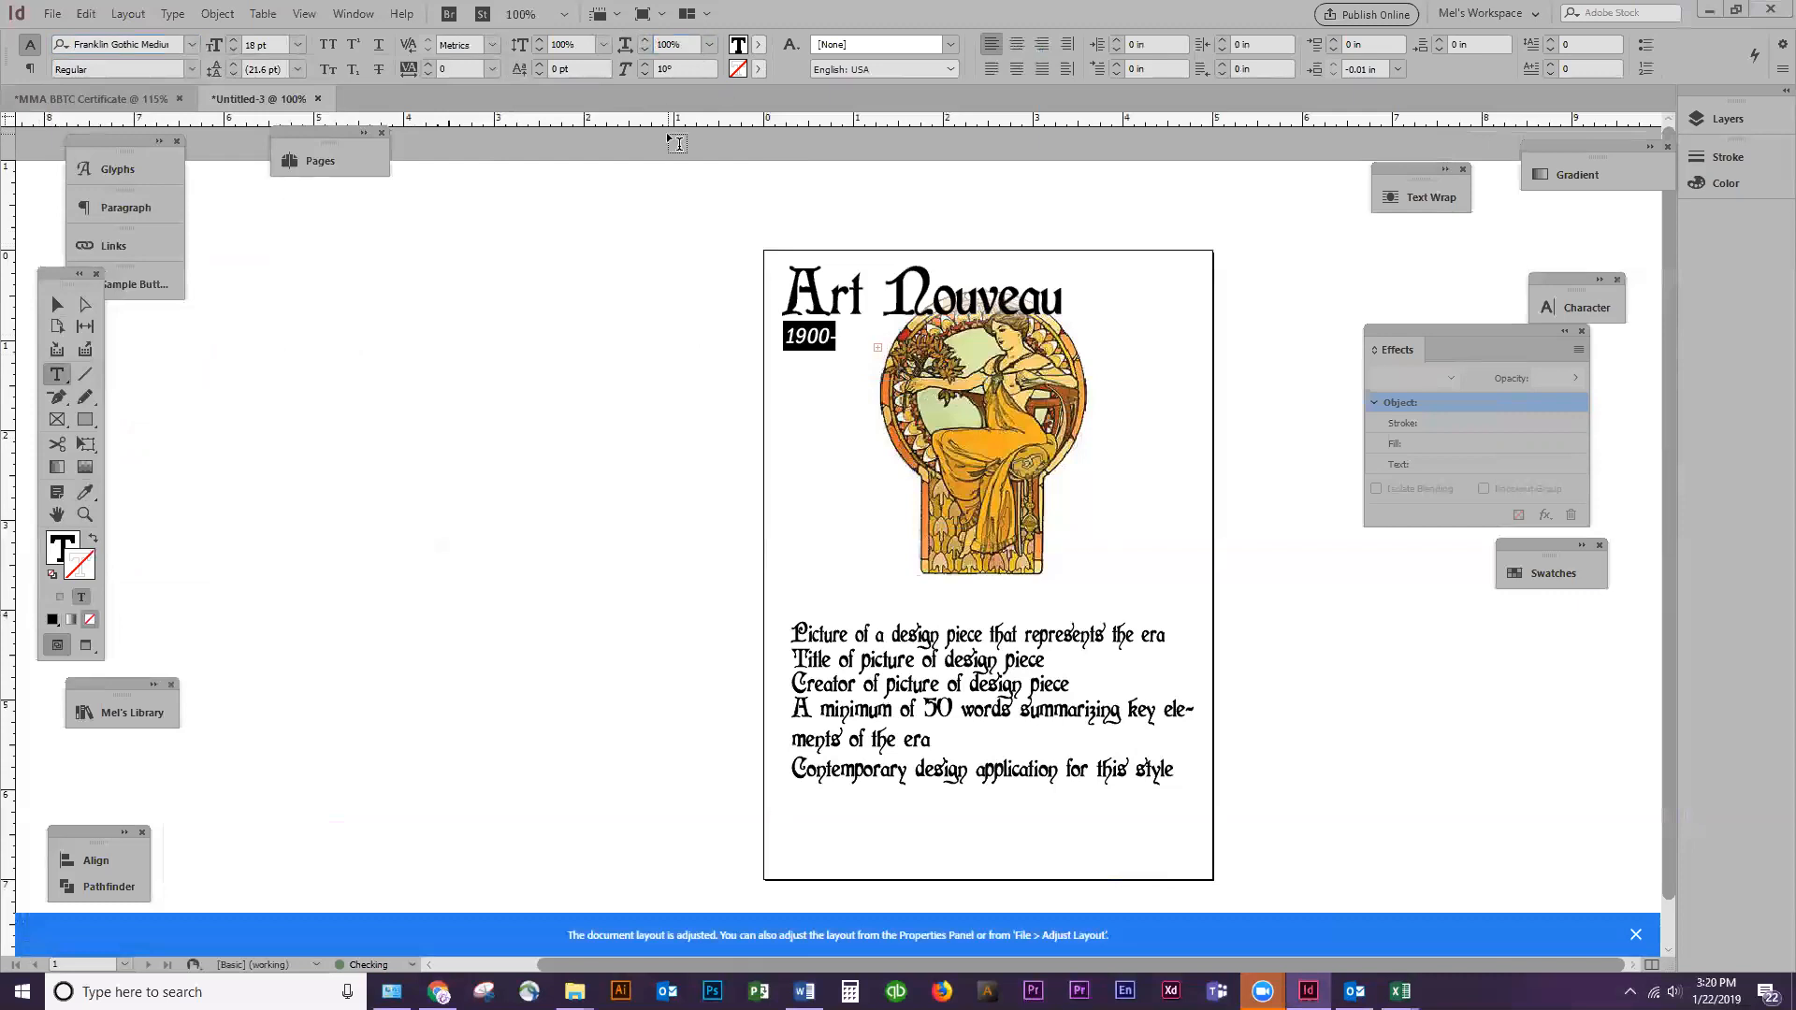
{"action": "left_click", "coordinate": [57, 304]}
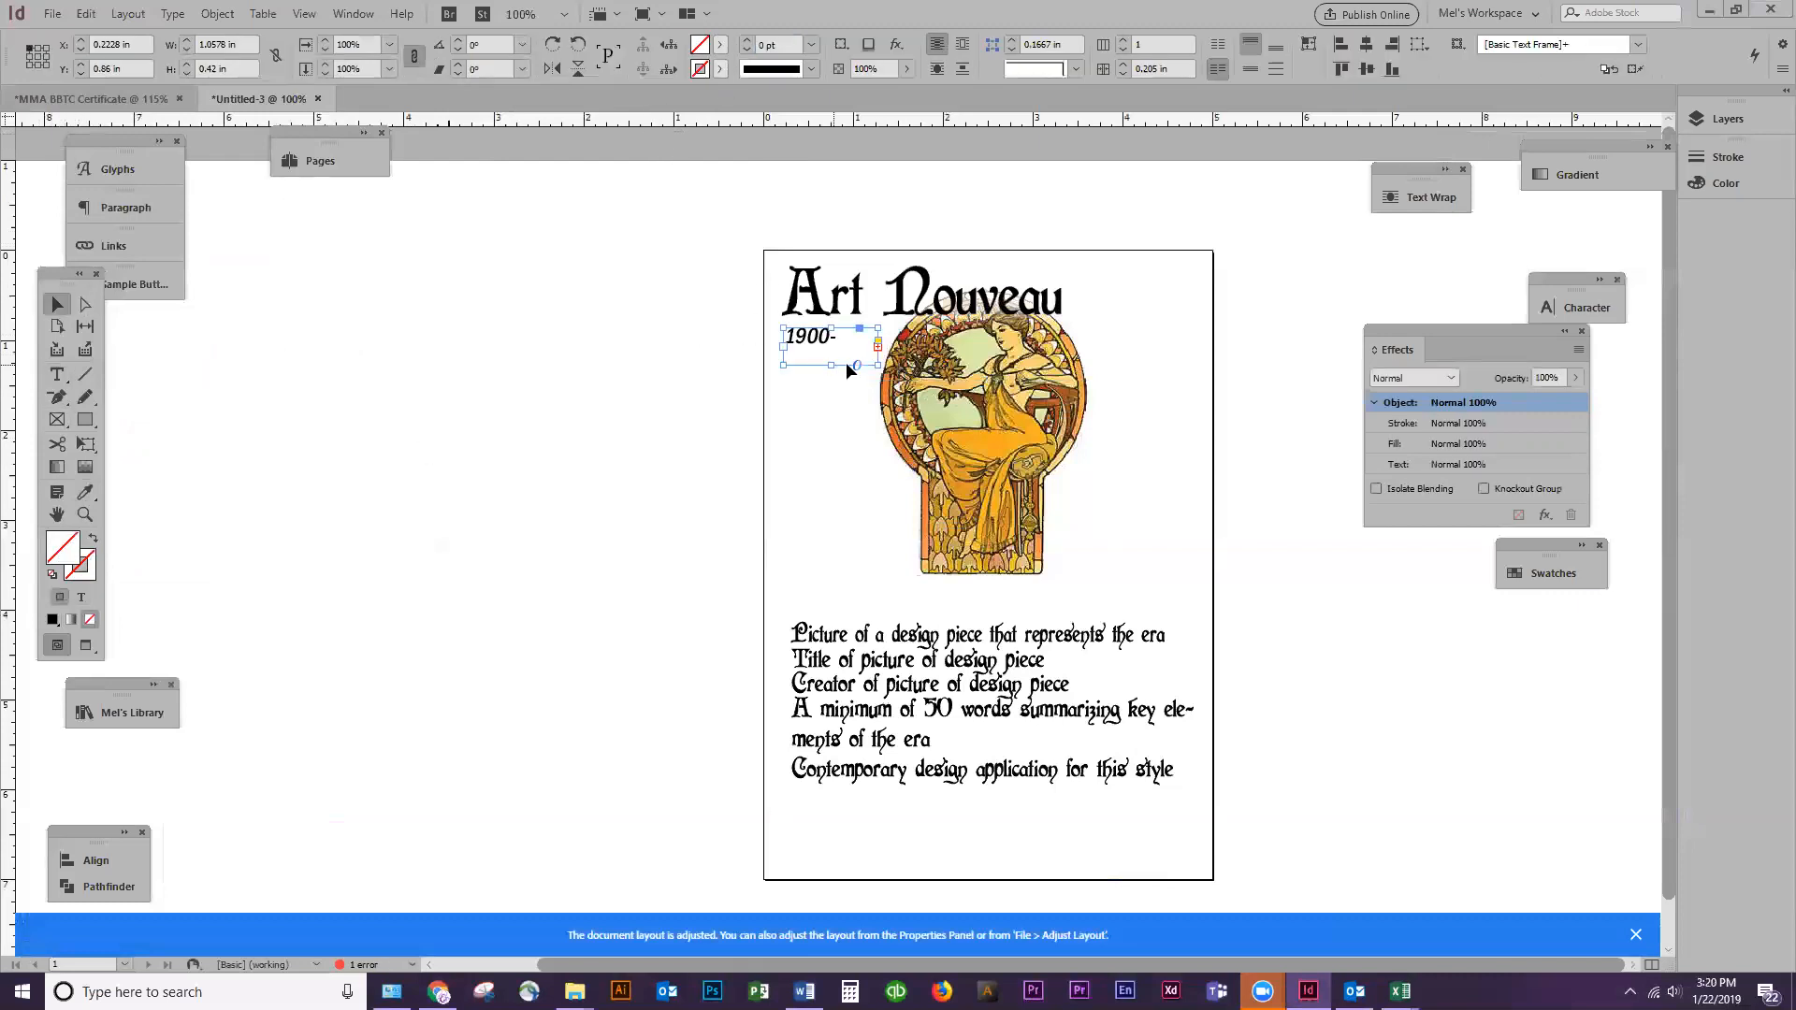
{"action": "double_click", "coordinate": [878, 347]}
Delete the "Picture of a design piece that represents the era" line from the description frame
{"action": "left_click", "coordinate": [1020, 641]}
{"action": "double_click", "coordinate": [1098, 639]}
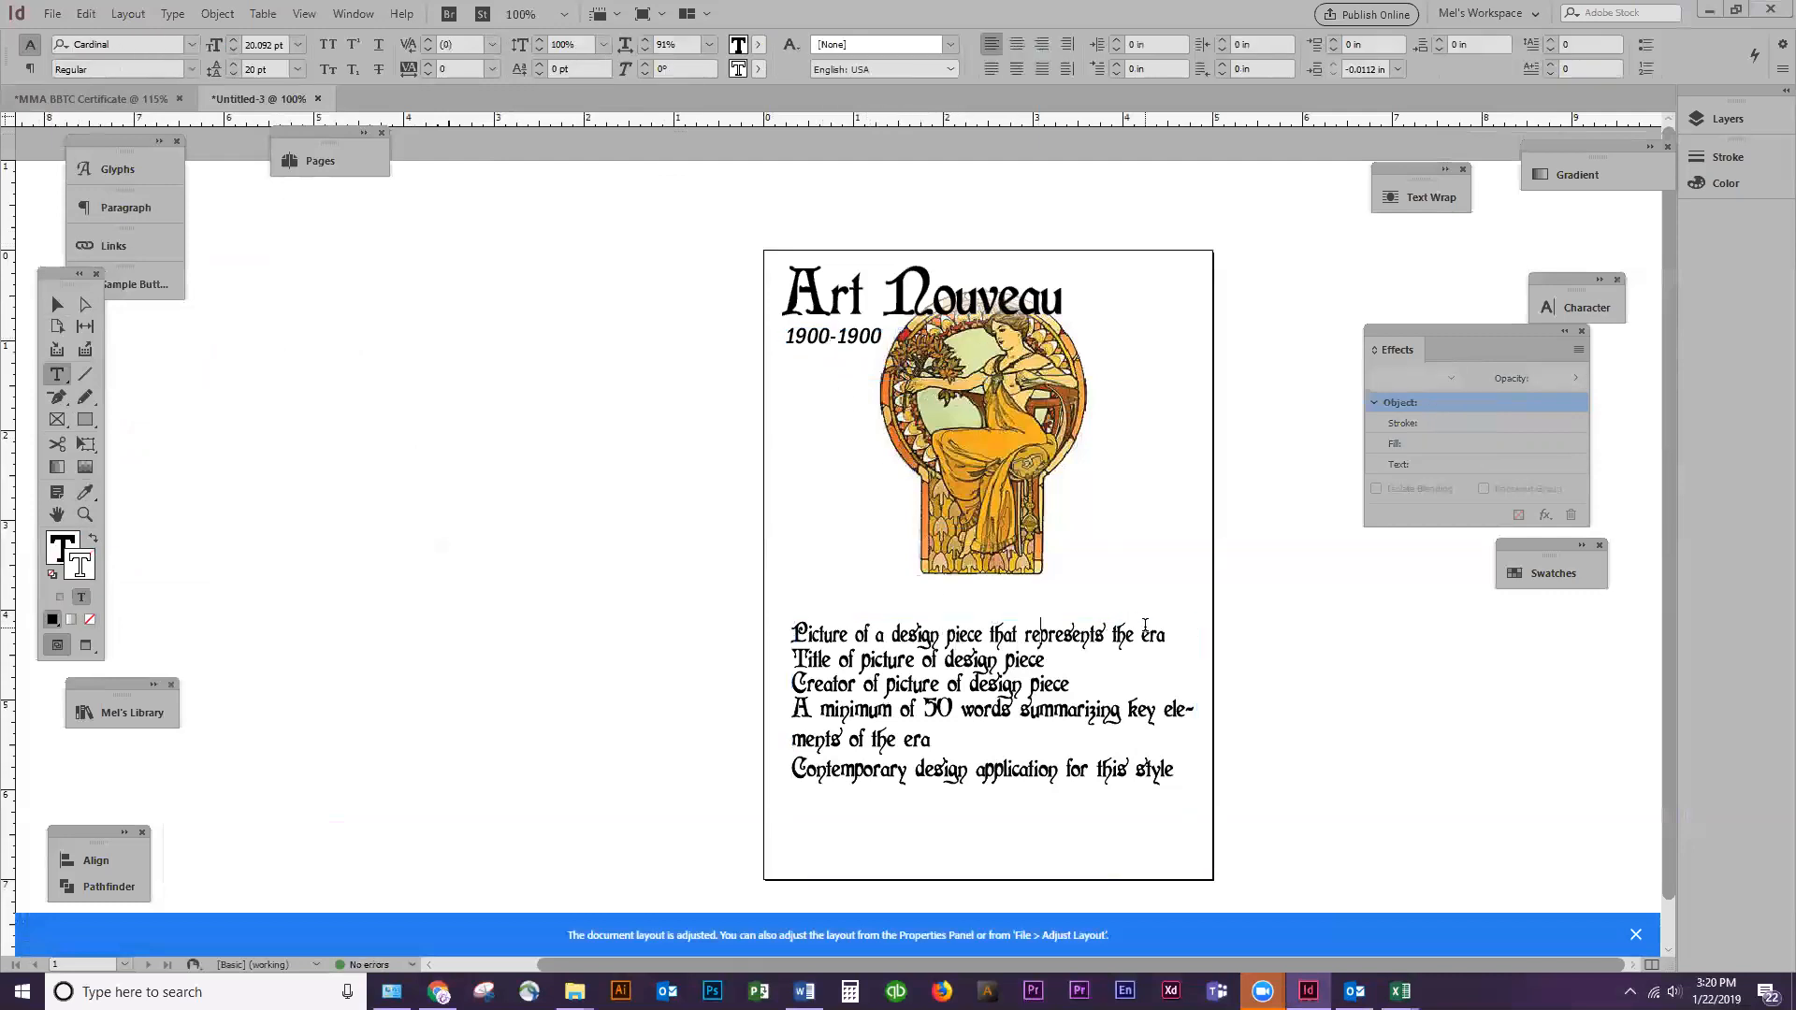
{"action": "key", "text": "shift+Down"}
{"action": "key", "text": "Delete"}
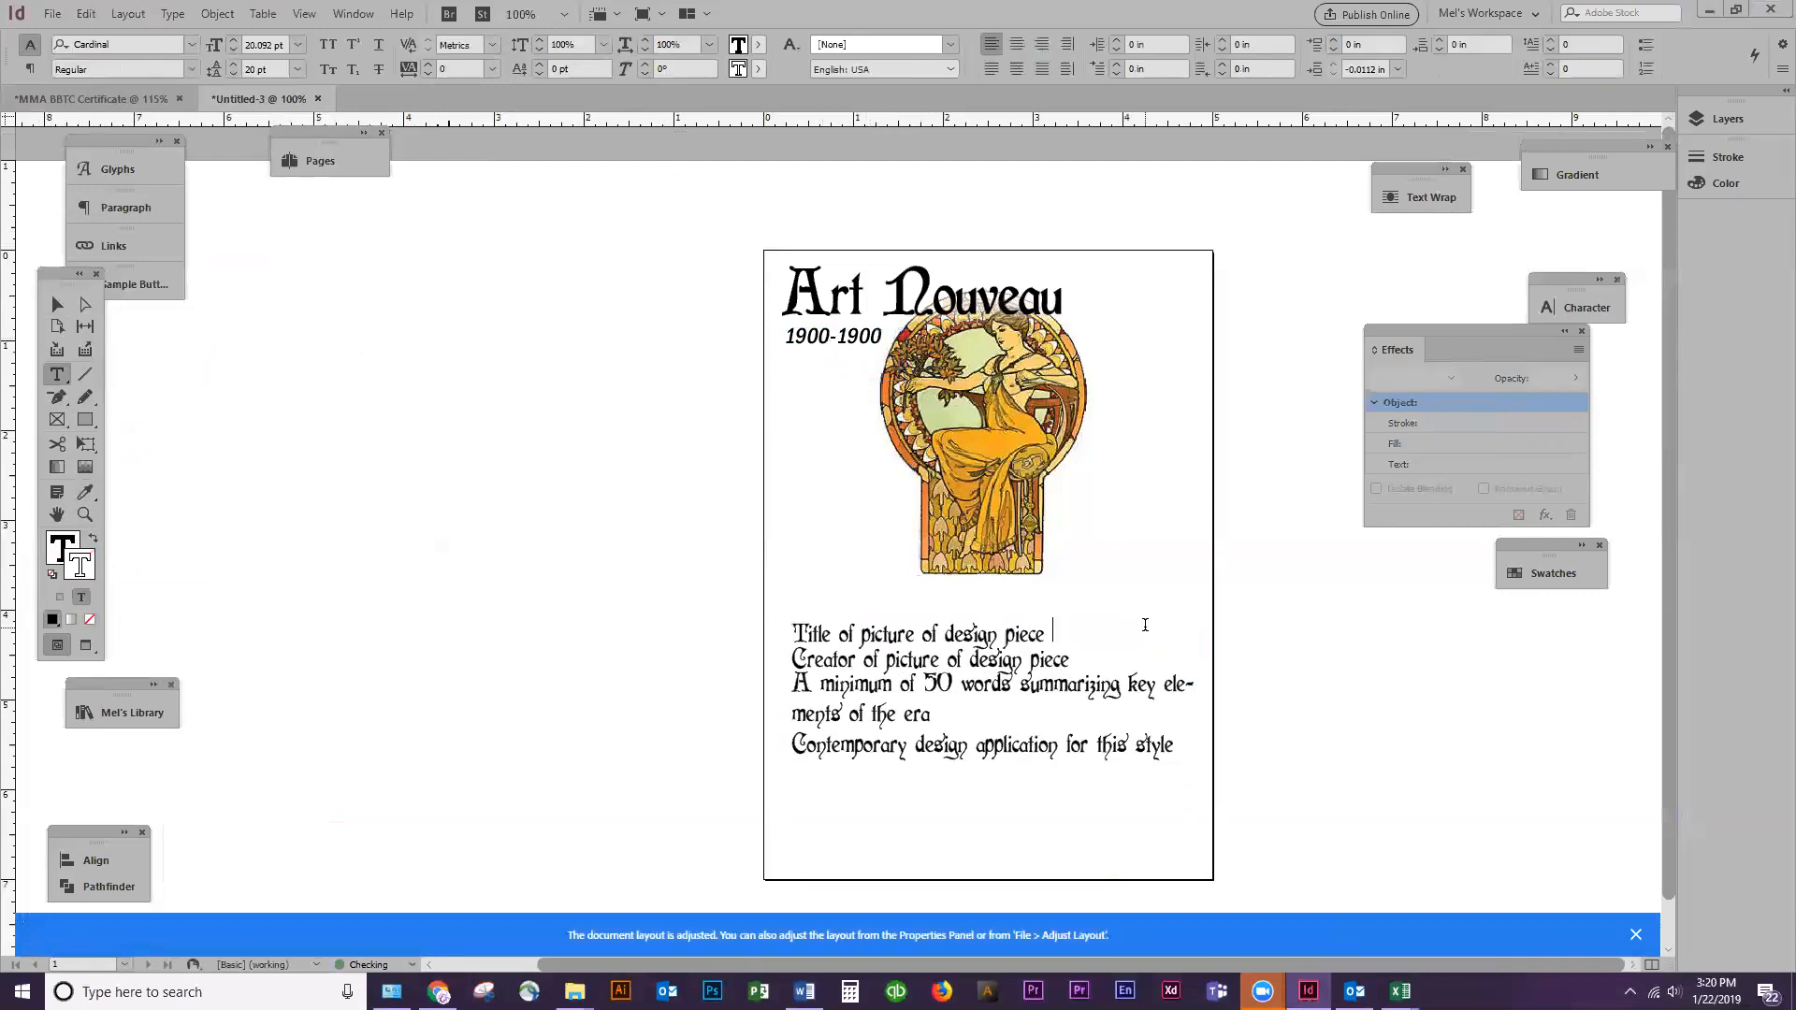
Add "Mucha" after "Title of picture of design piece" and match it to the date text's formatting with the Eyedropper
{"action": "type", "text": "Mu"}
{"action": "key", "text": "shift+Left"}
{"action": "key", "text": "shift+Left"}
{"action": "key", "text": "shift+Left"}
{"action": "key", "text": "shift+Left"}
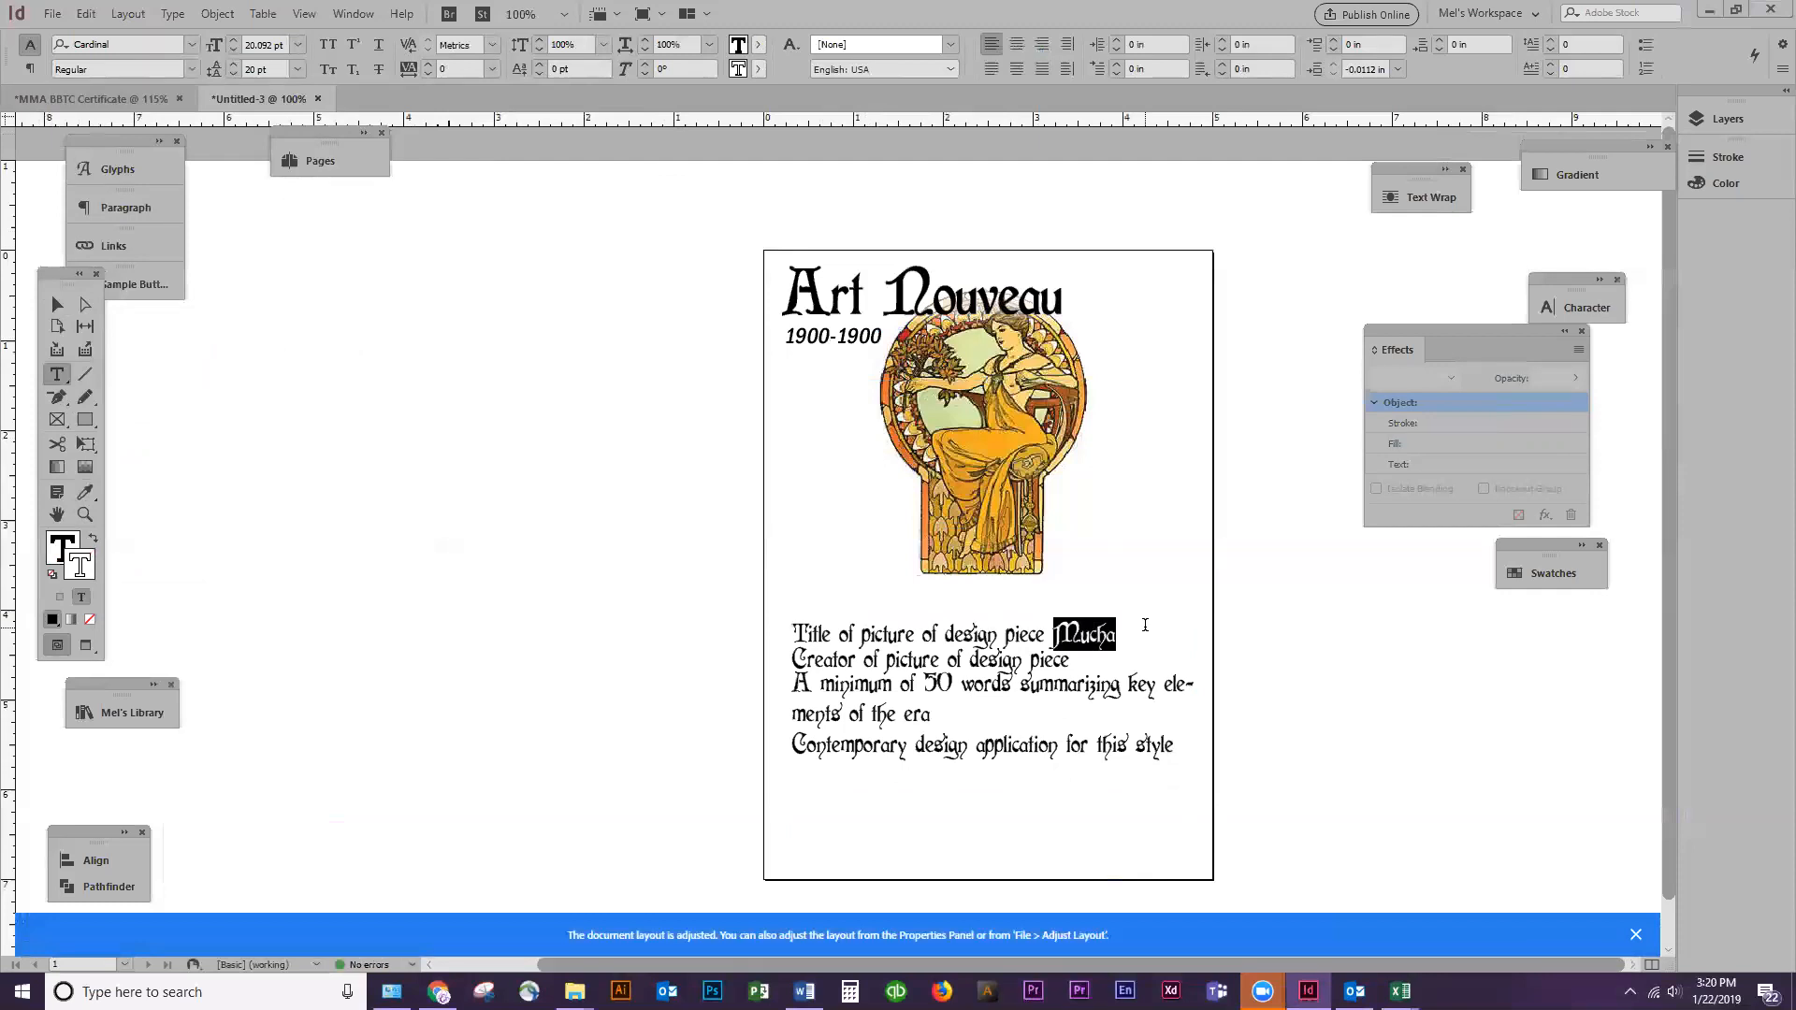
{"action": "left_click", "coordinate": [85, 491]}
{"action": "left_click", "coordinate": [835, 334]}
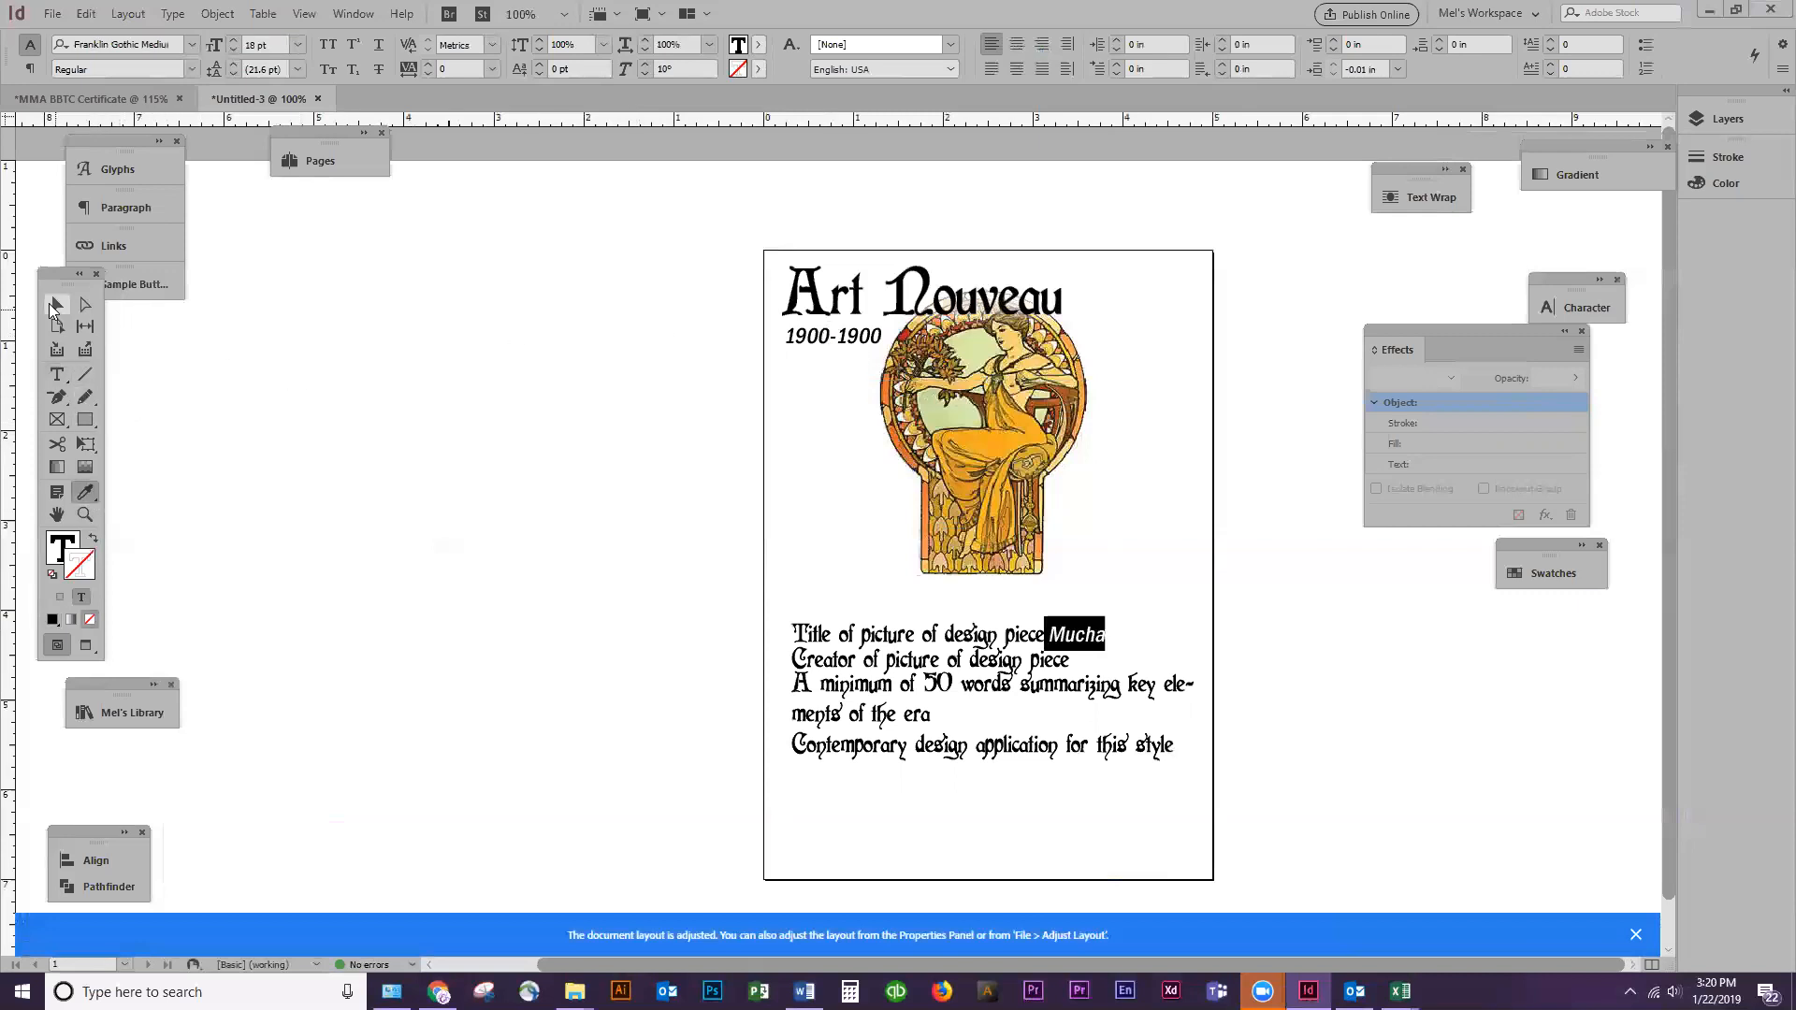
Set the skew of "Mucha" to 10° and shorten the description frame to about 1.76 in tall
{"action": "left_click", "coordinate": [624, 66]}
{"action": "type", "text": "10"}
{"action": "key", "text": "Return"}
{"action": "left_click", "coordinate": [57, 304]}
{"action": "left_click_drag", "start_coordinate": [994, 878], "coordinate": [995, 777]}
{"action": "left_click", "coordinate": [664, 761]}
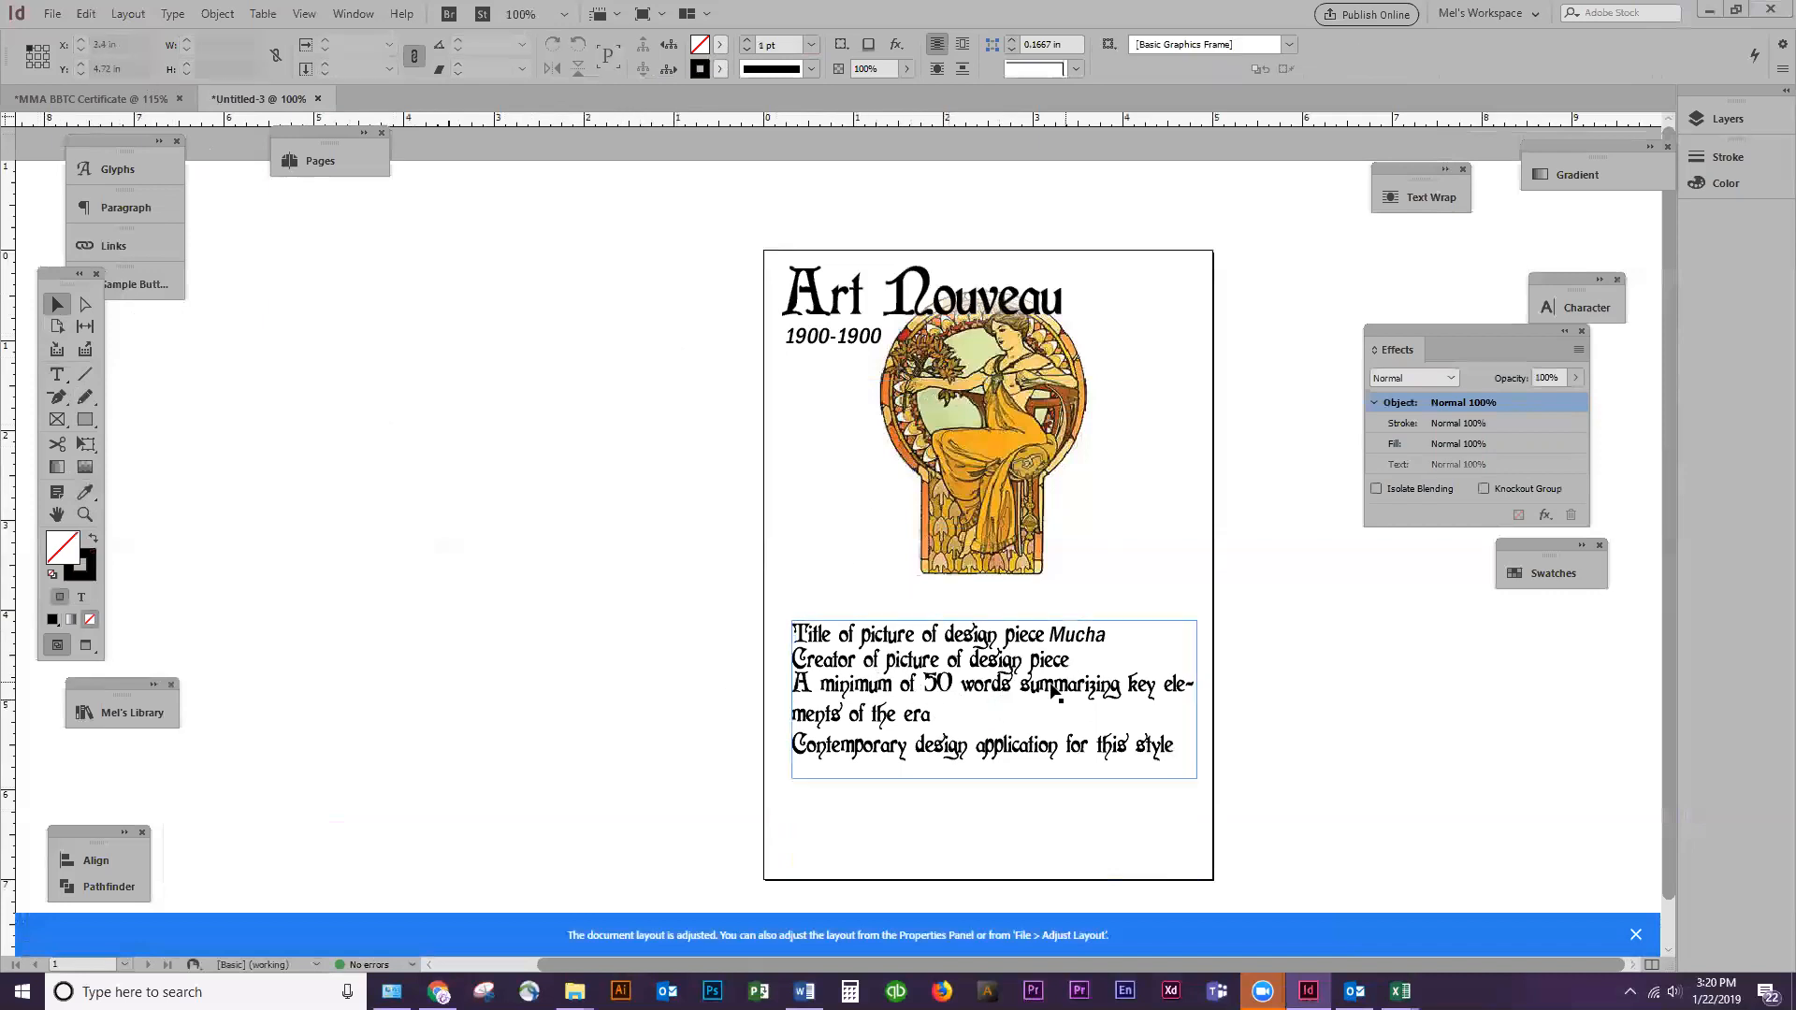
Replace the "A minimum of 50 words summarizing key elements of the era" paragraph with two lines of random placeholder characters
{"action": "left_click", "coordinate": [928, 713]}
{"action": "left_click_drag", "start_coordinate": [928, 712], "coordinate": [811, 689]}
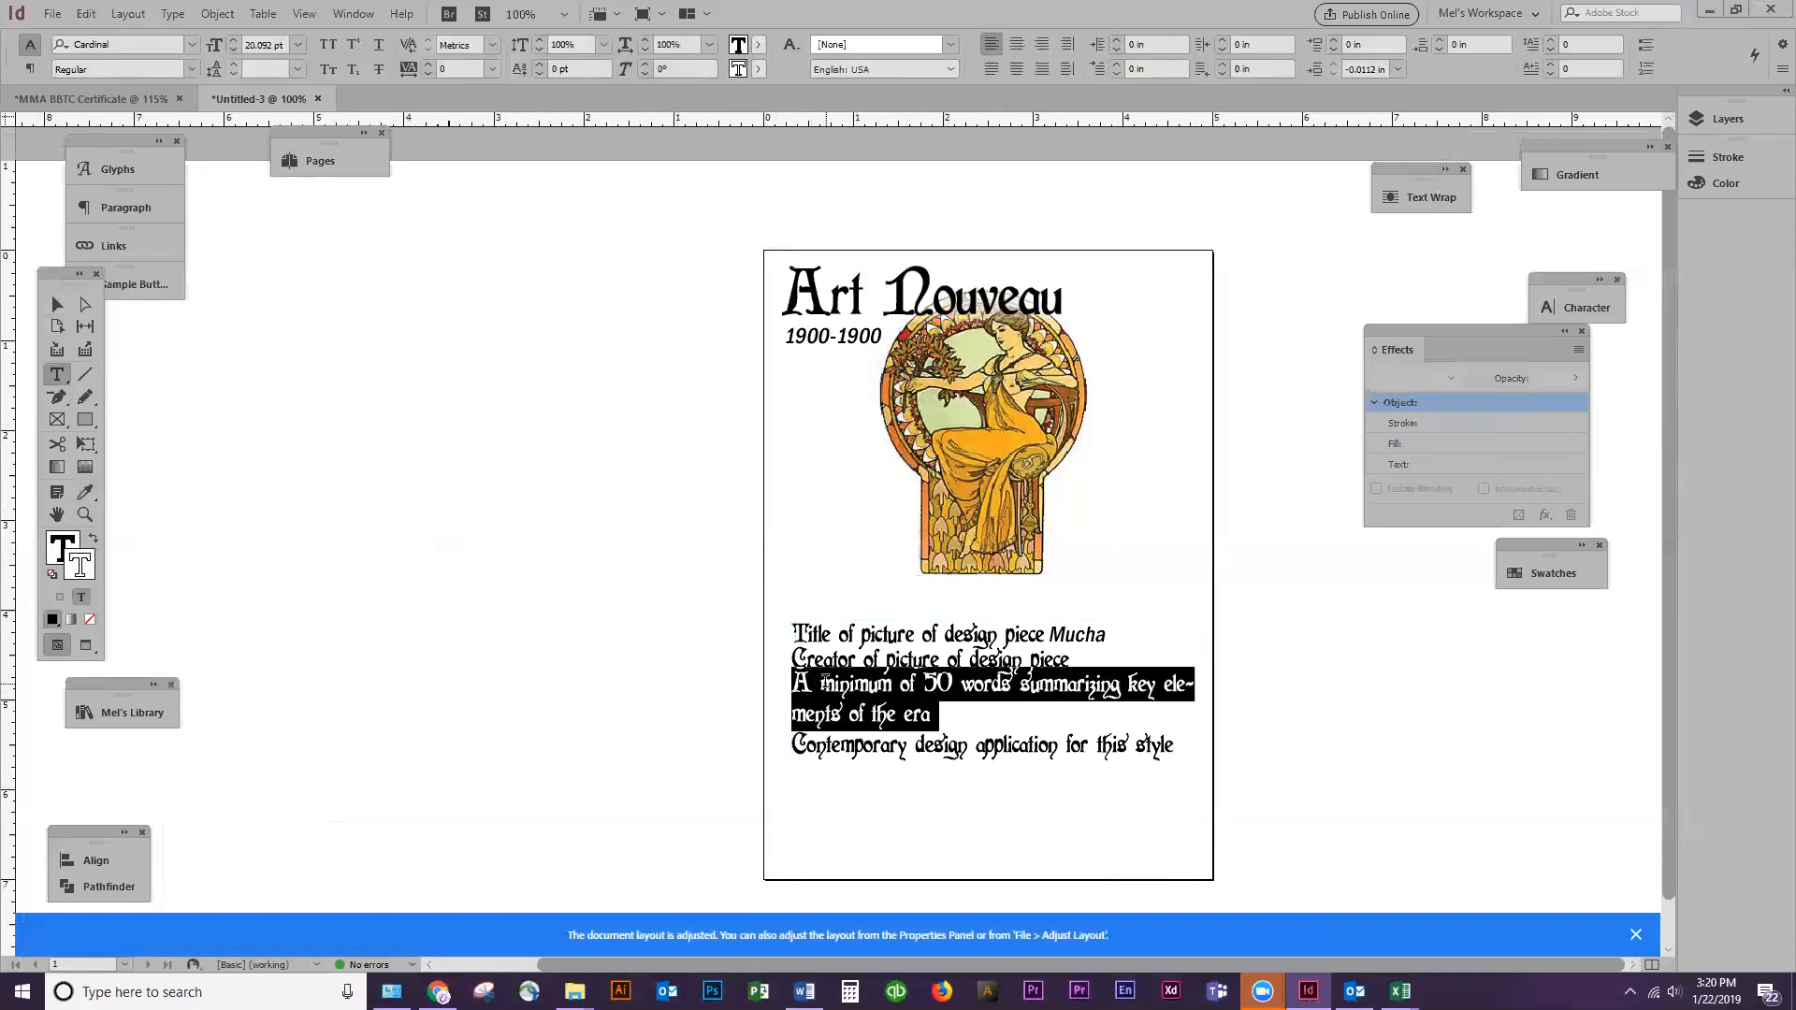
{"action": "type", "text": ";lsakdjf;lsakdjf;alksdjf;lakdsjf;lakdsjf;alskdfja;lsjf;alskdjf;alskjf;saldjflsa;dklj;lsa"}
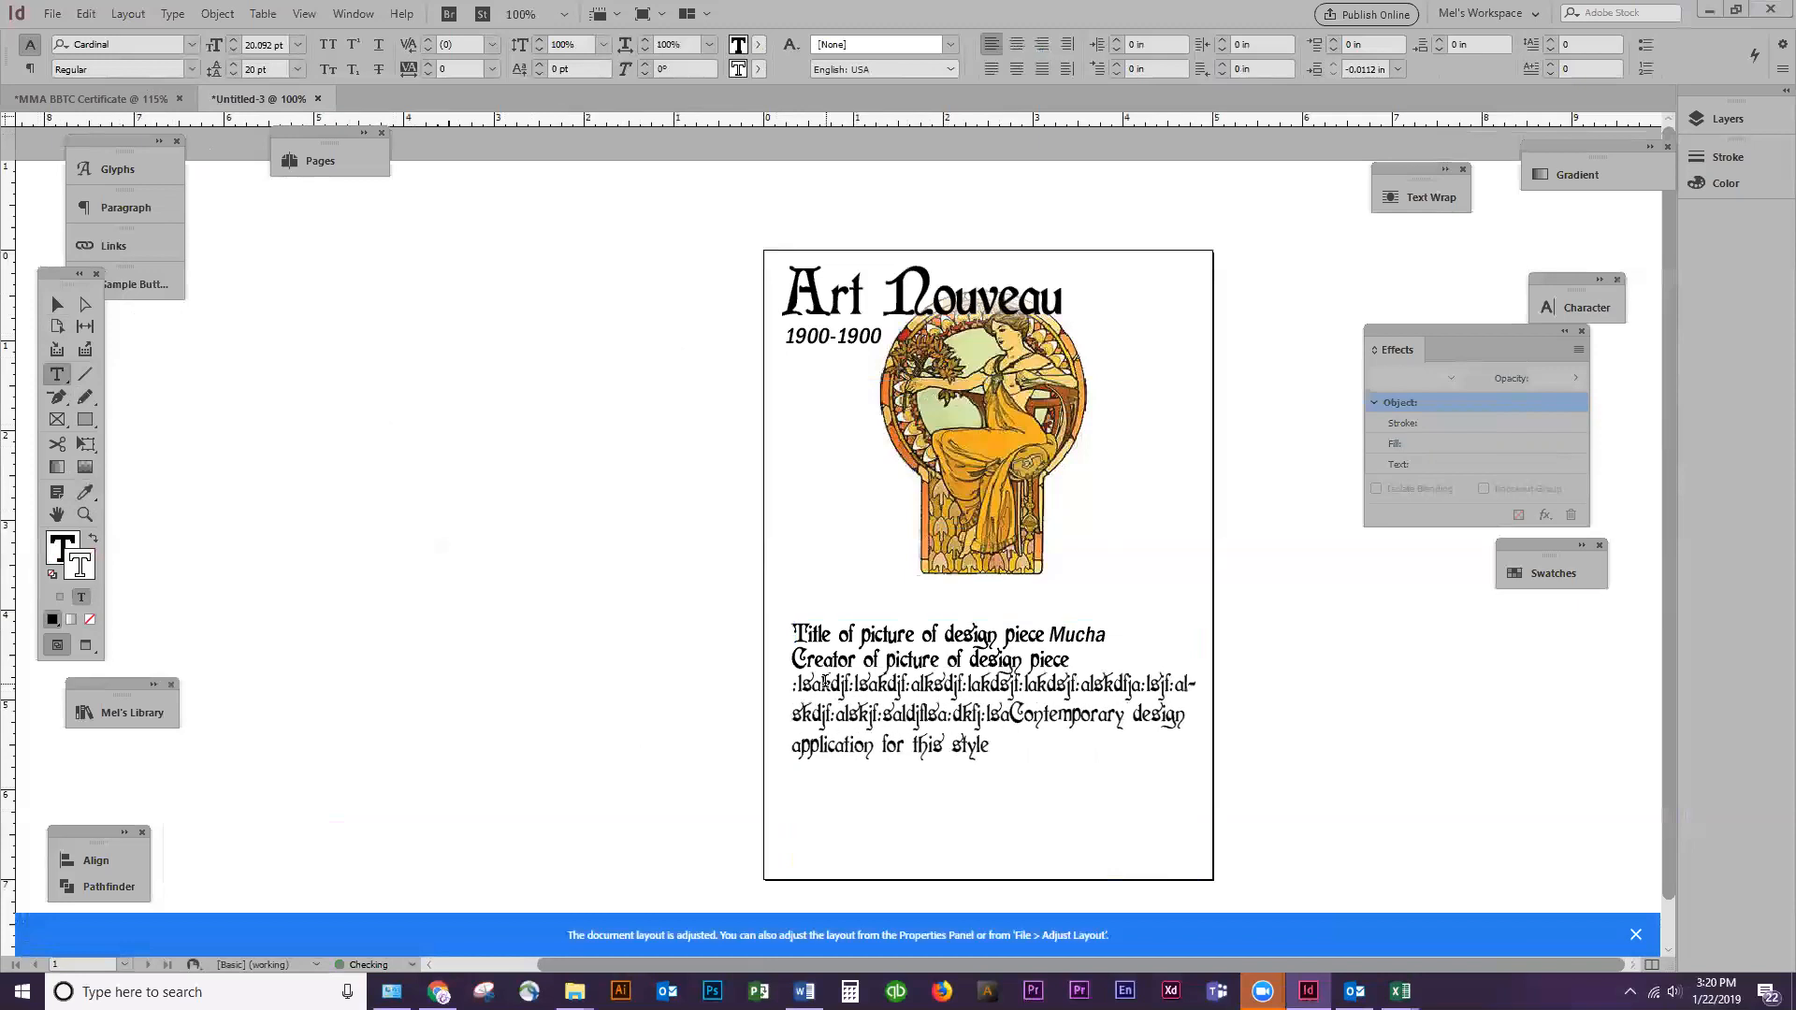
{"action": "type", "text": "kdf"}
{"action": "key", "text": "Return"}
Copy the formatting of "Mucha" onto the two-line placeholder paragraph with the Eyedropper
{"action": "key", "text": "End"}
{"action": "key", "text": "shift+Up"}
{"action": "key", "text": "shift+Home"}
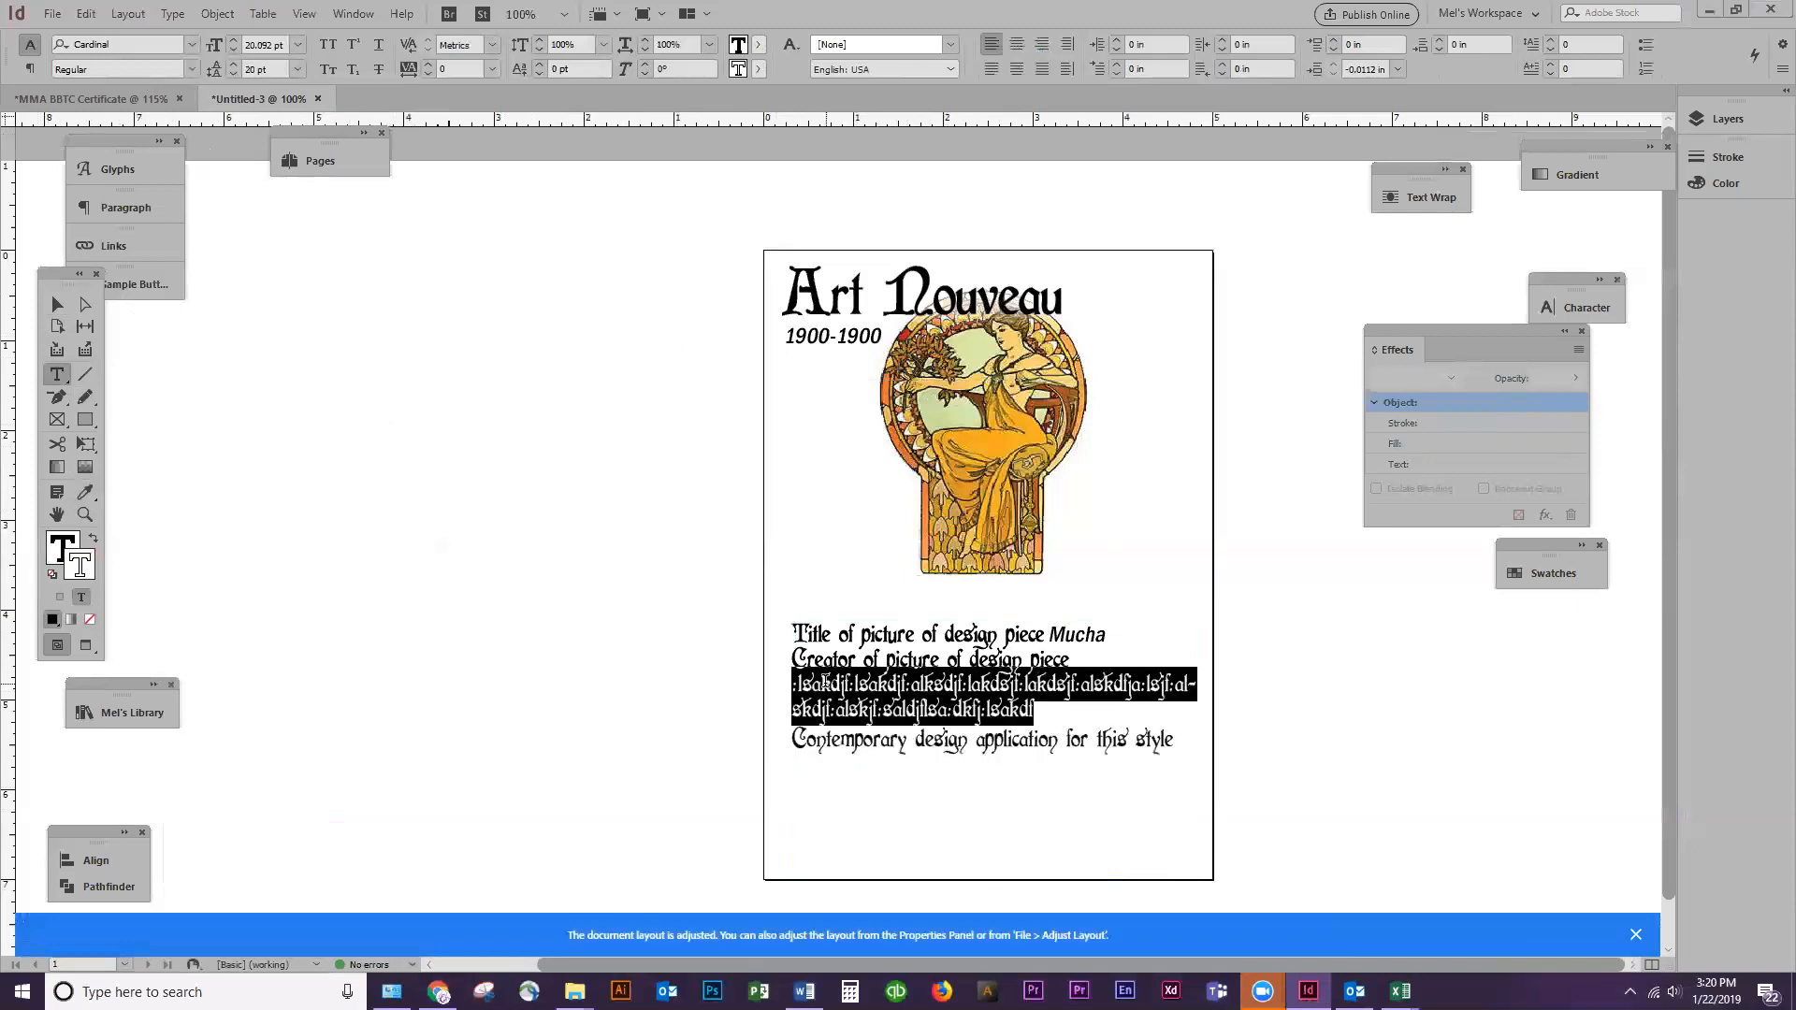
{"action": "left_click", "coordinate": [85, 491]}
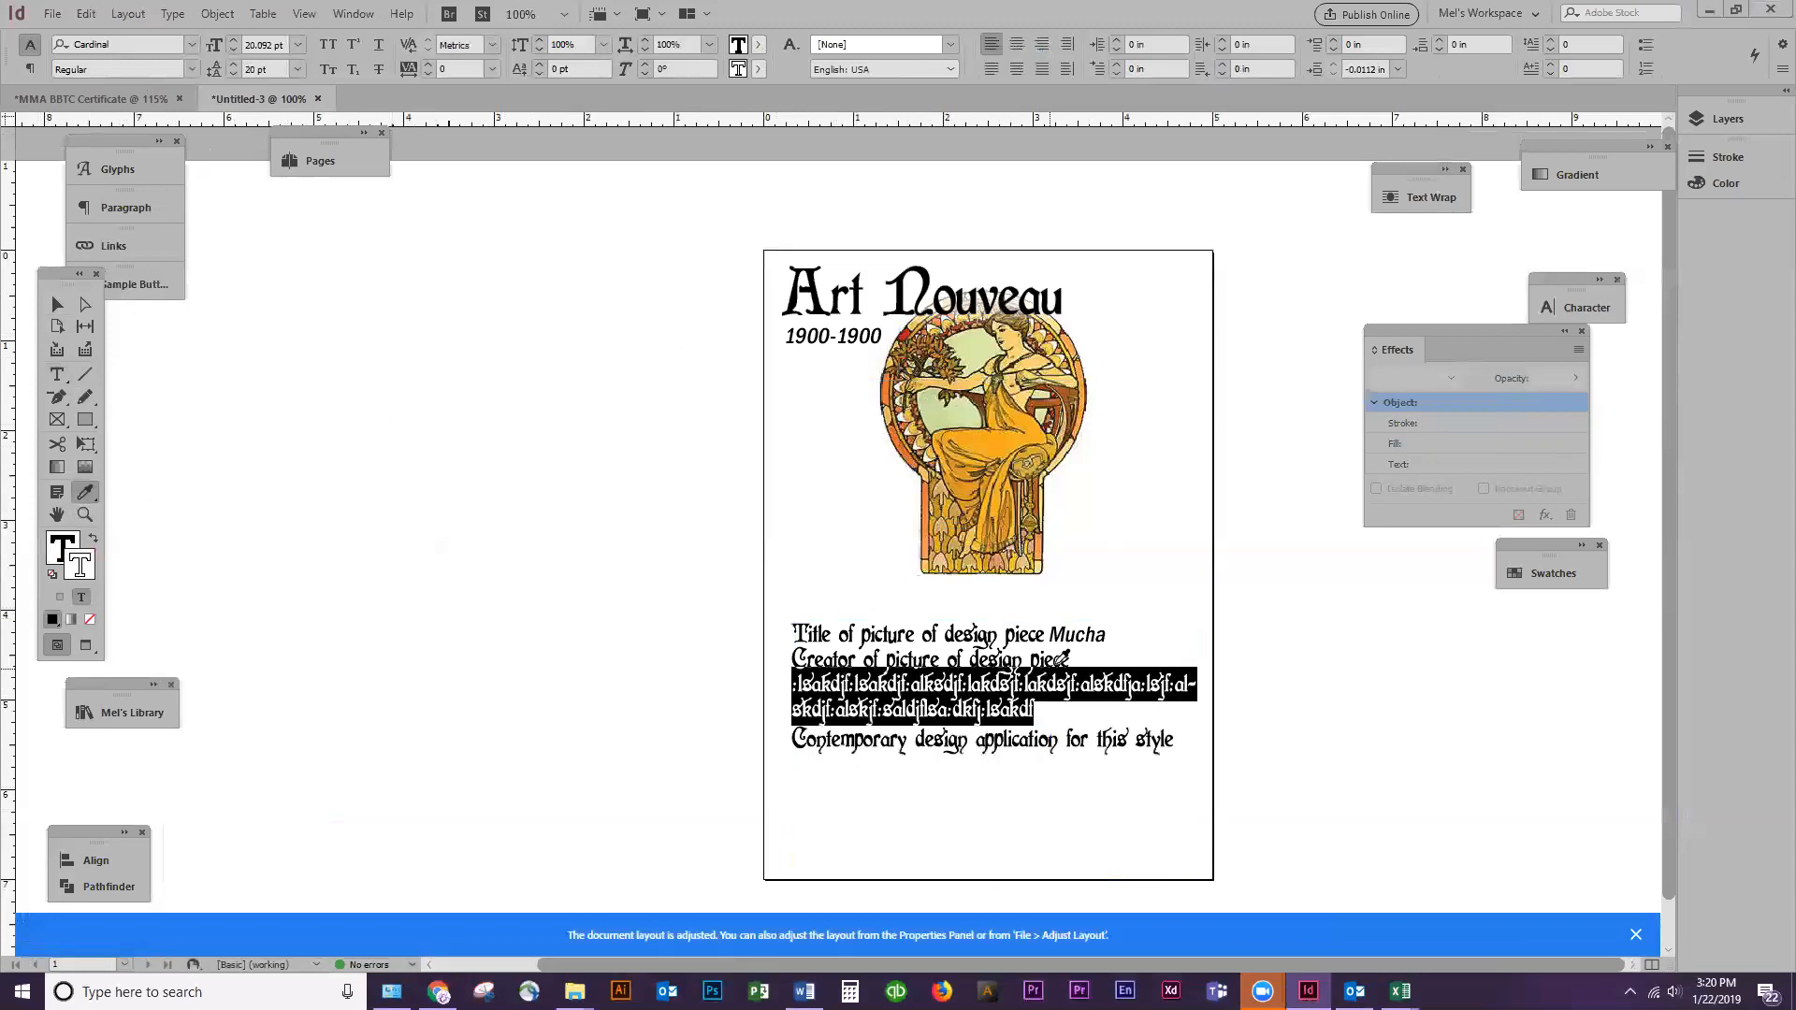
{"action": "left_click", "coordinate": [1052, 632]}
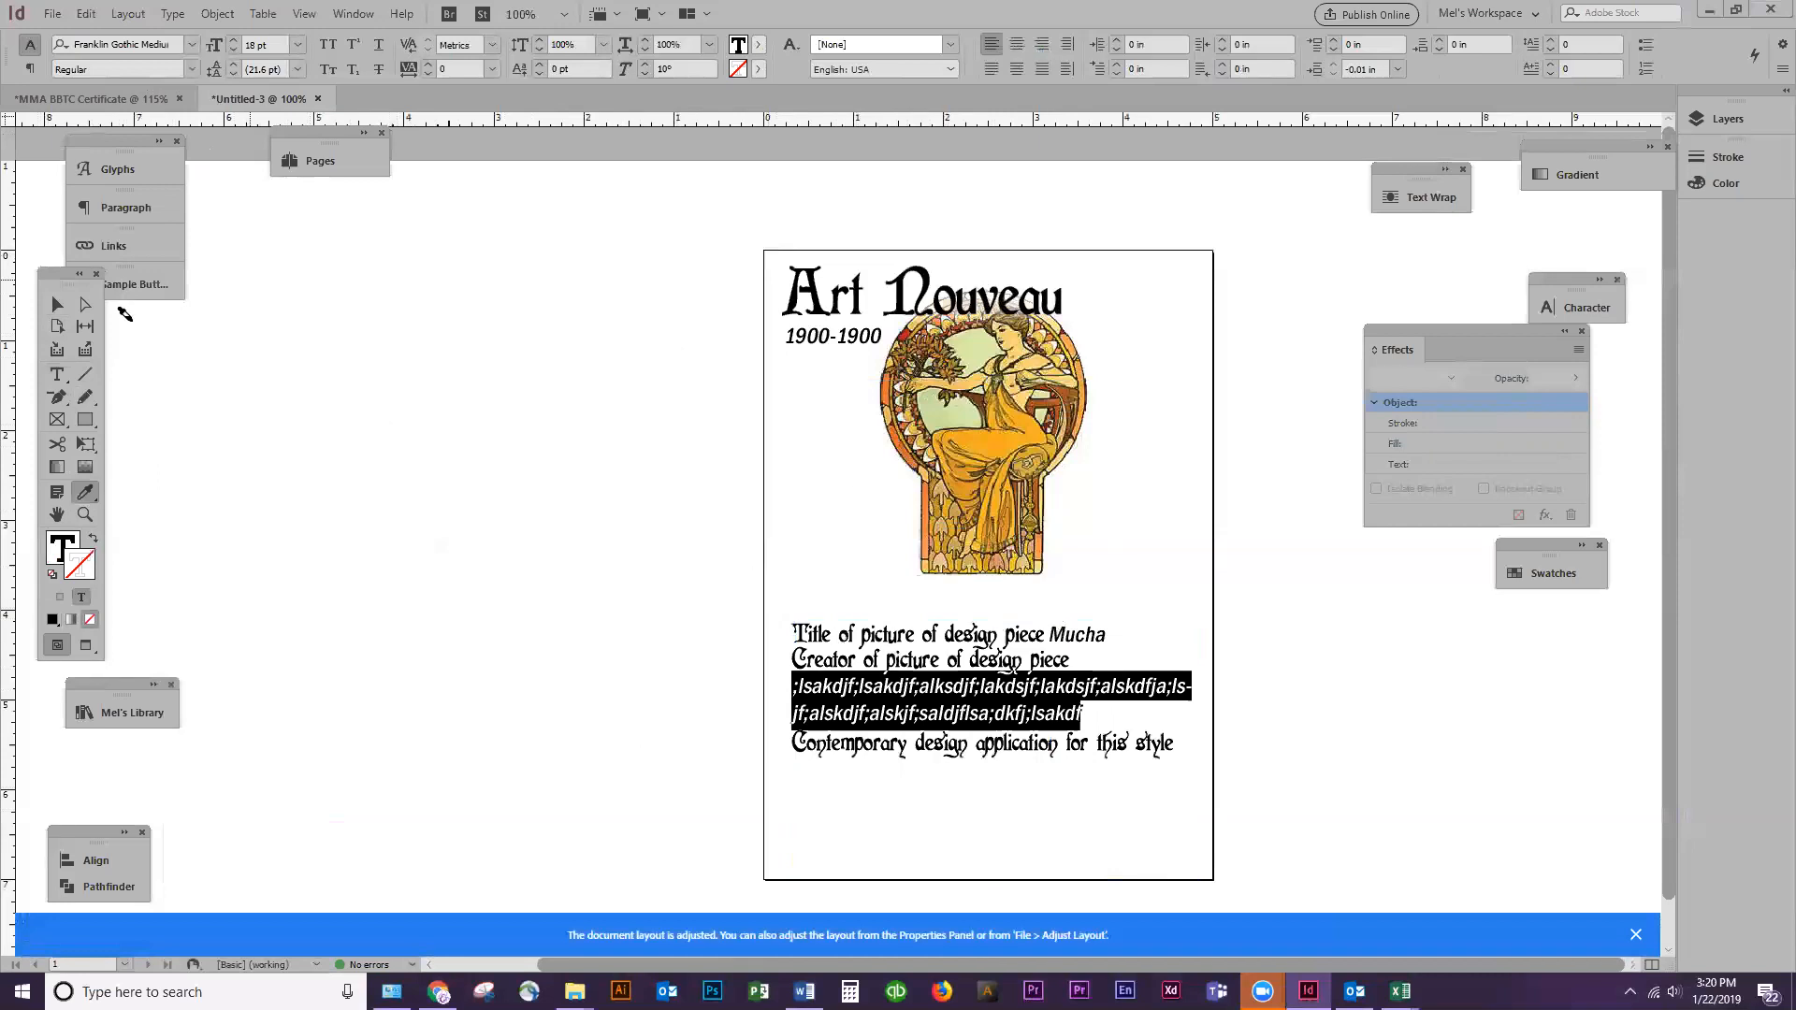
{"action": "left_click", "coordinate": [57, 304]}
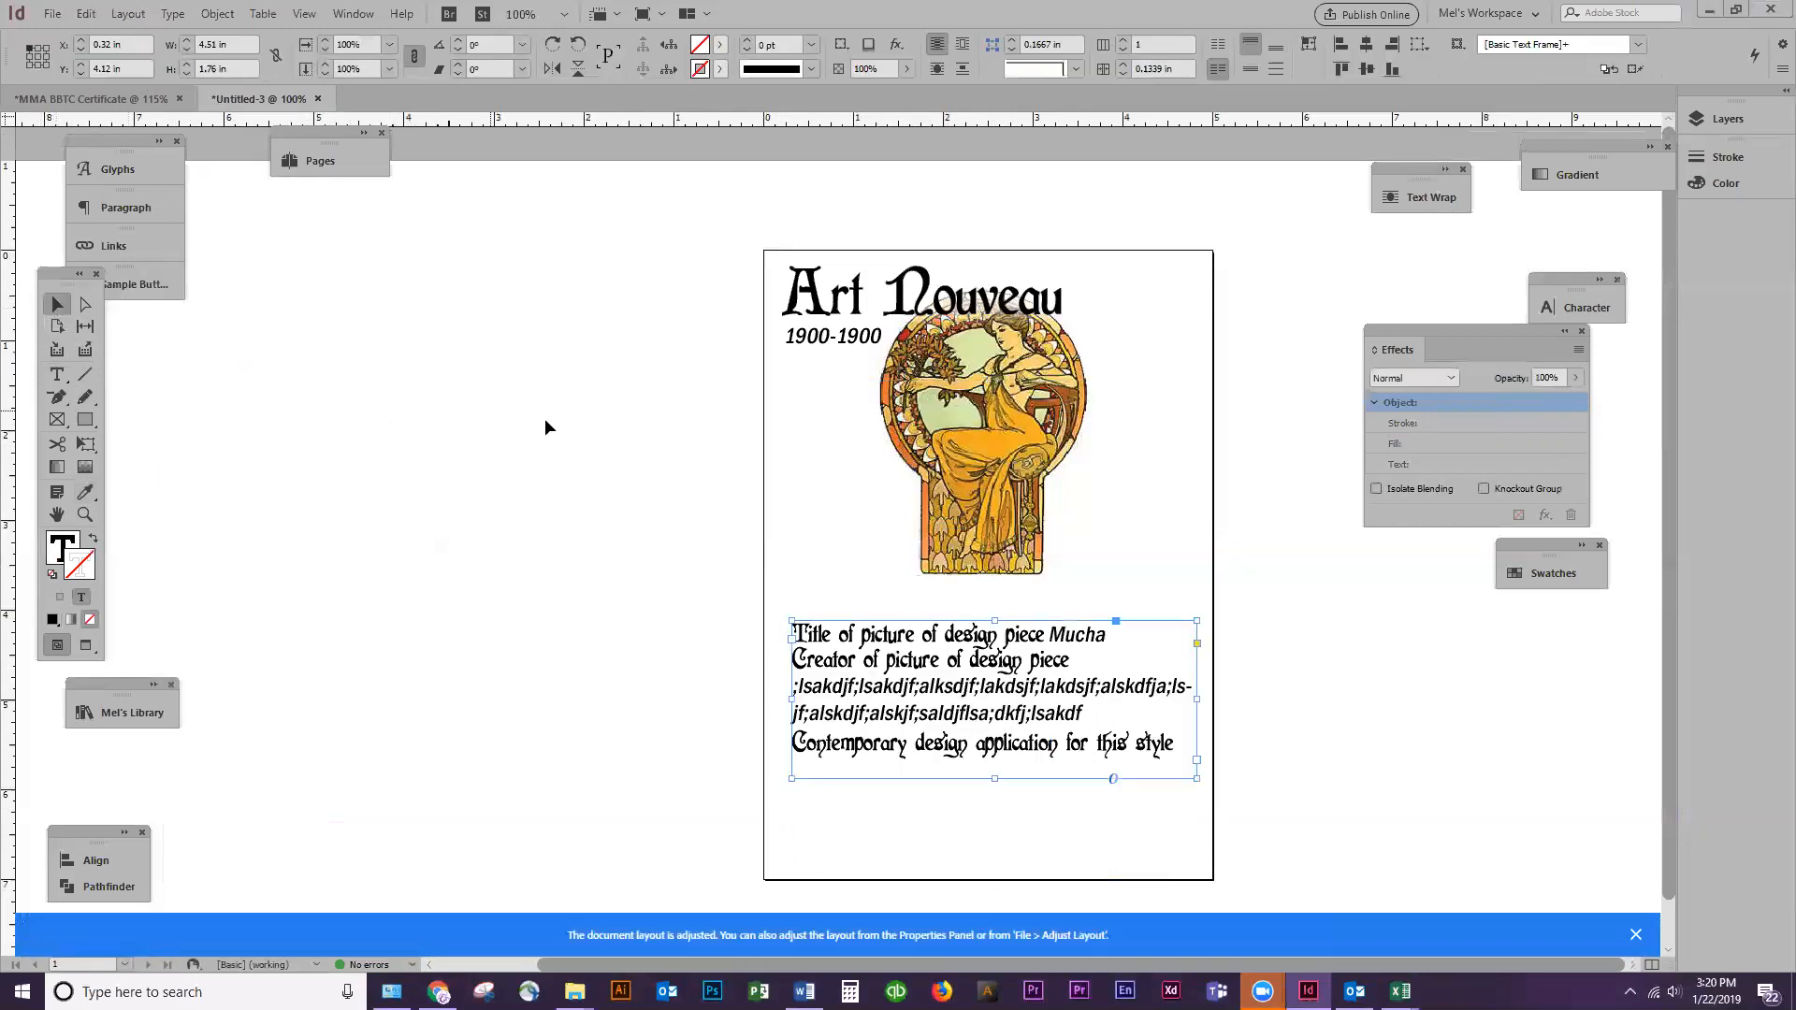
{"action": "key", "text": "ctrl+s"}
{"action": "left_click", "coordinate": [1450, 782]}
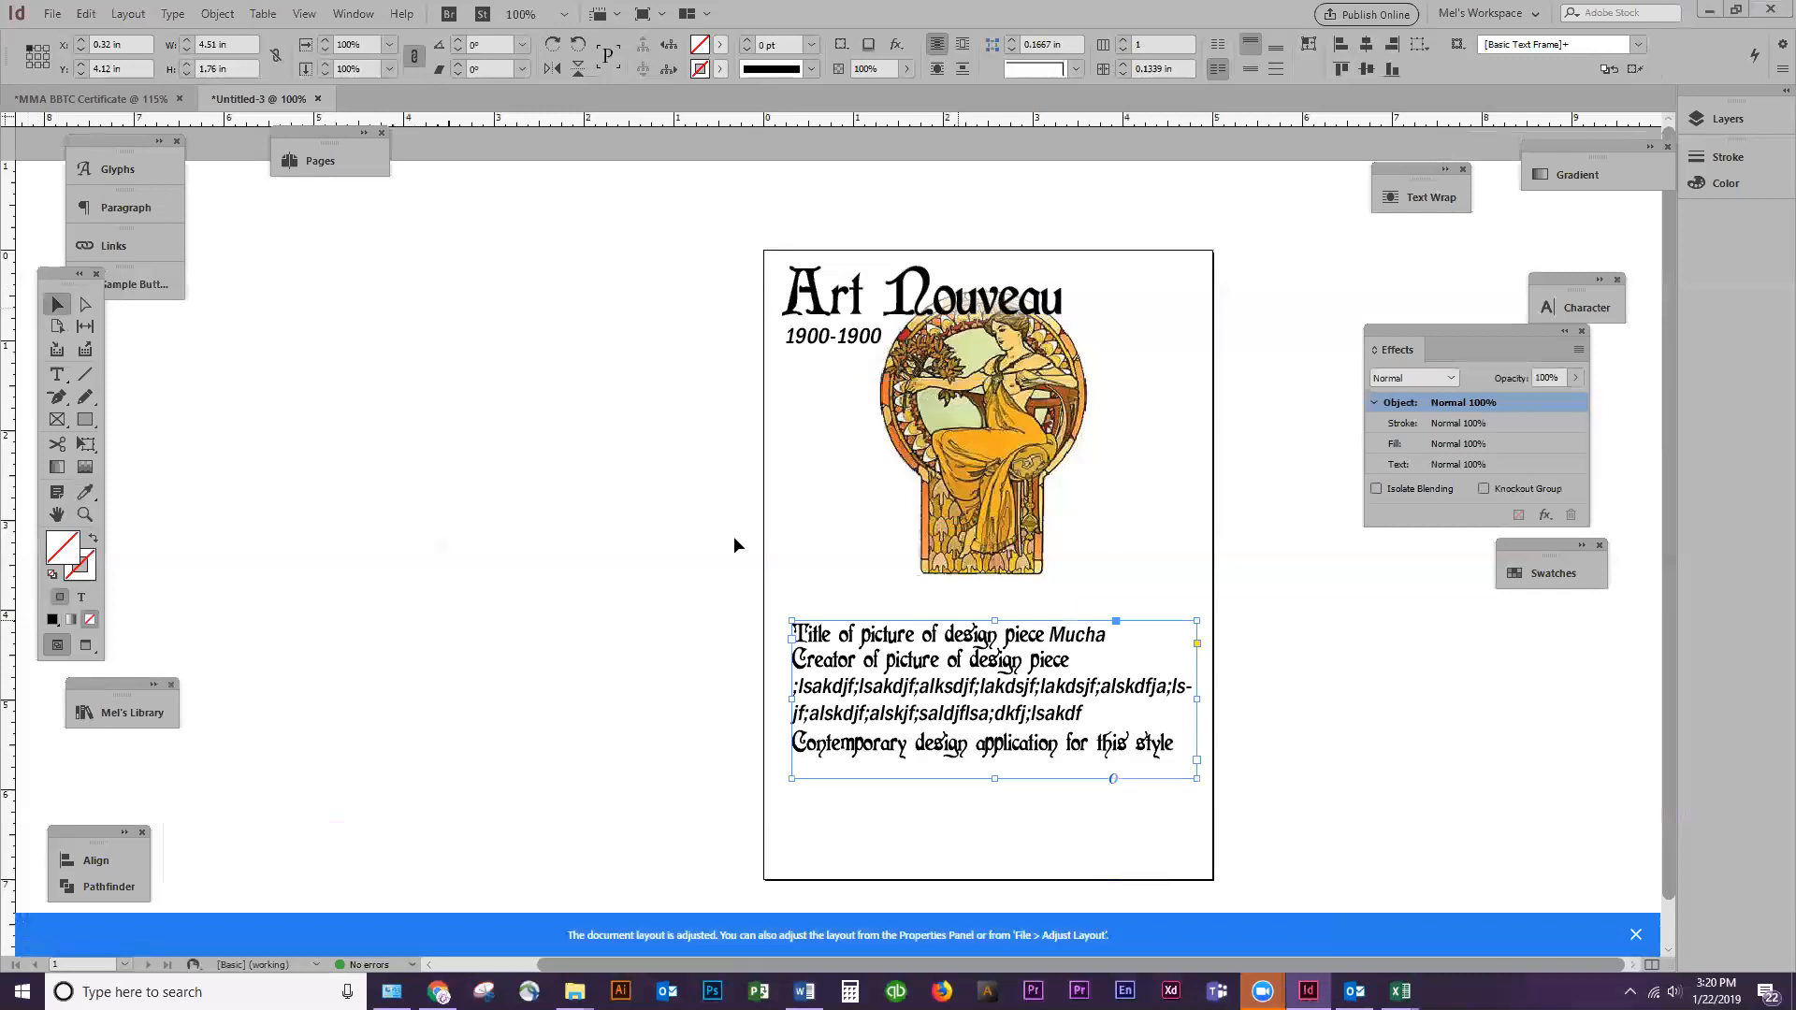
{"action": "left_click", "coordinate": [533, 510]}
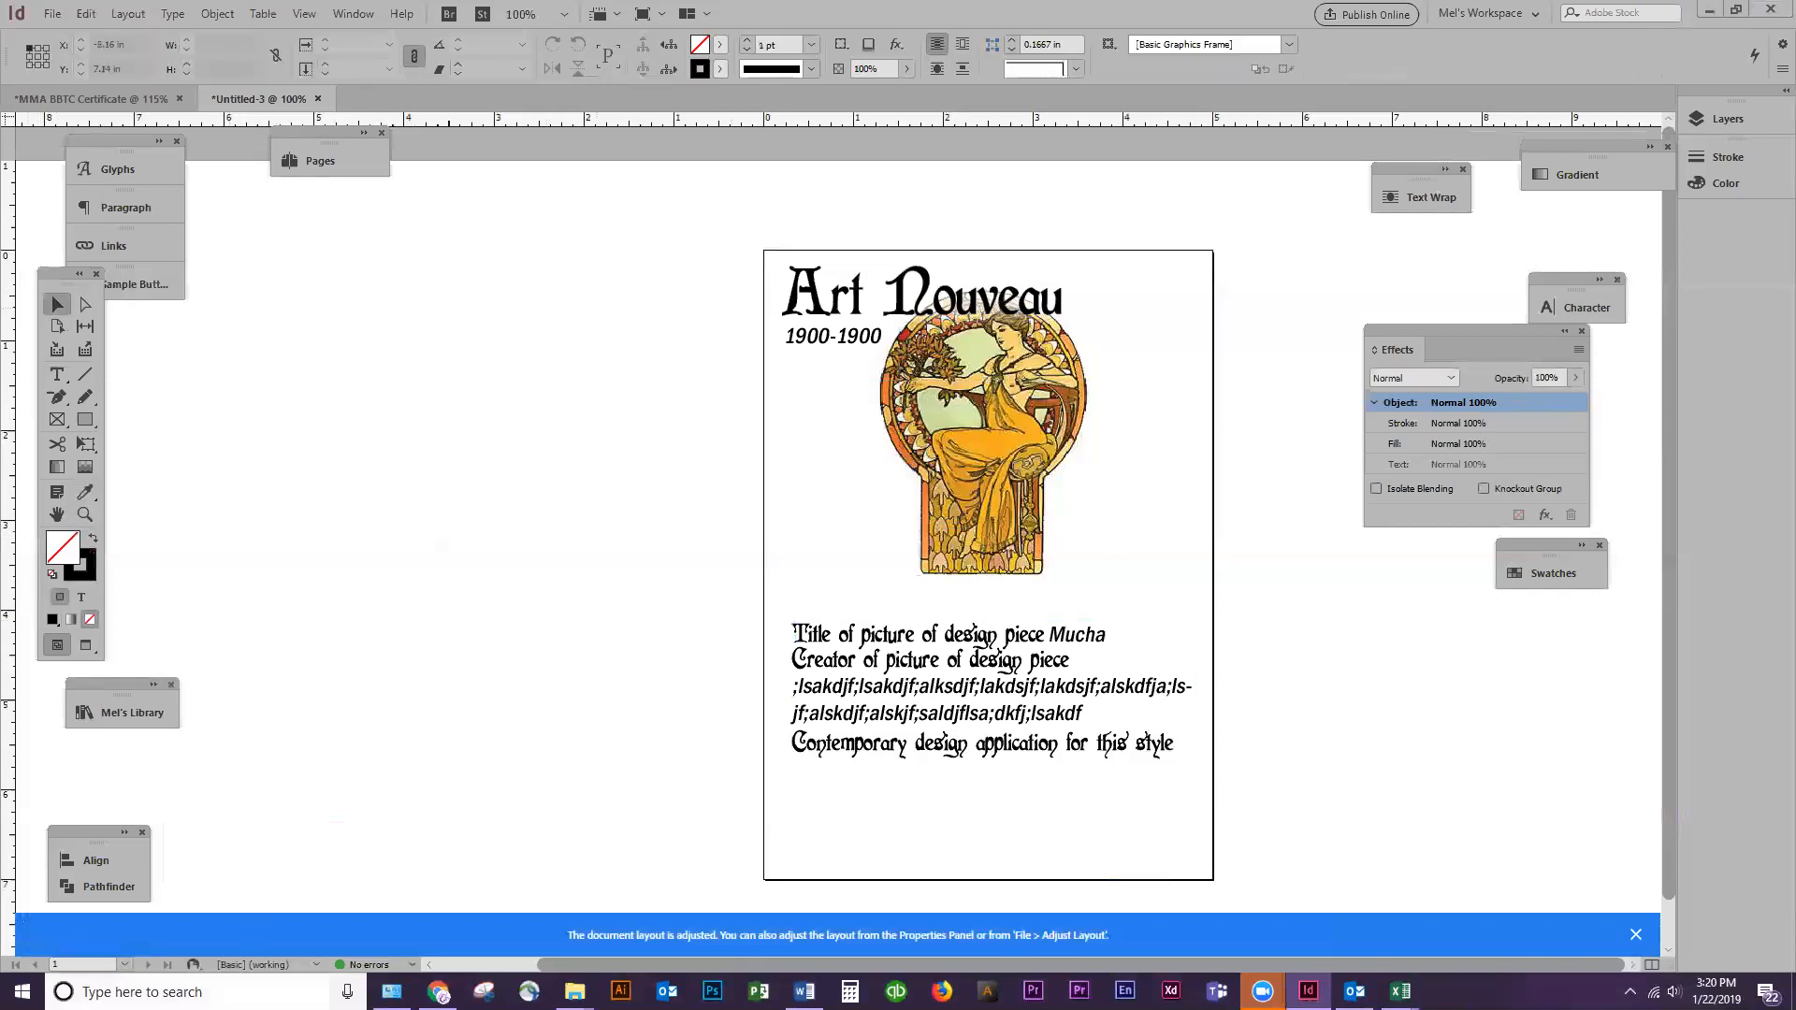
Switch to Chrome and highlight the required file name DES109_Assignment1_FirstLast in the Week 1 Assignment's submission requirements
{"action": "left_click", "coordinate": [437, 990]}
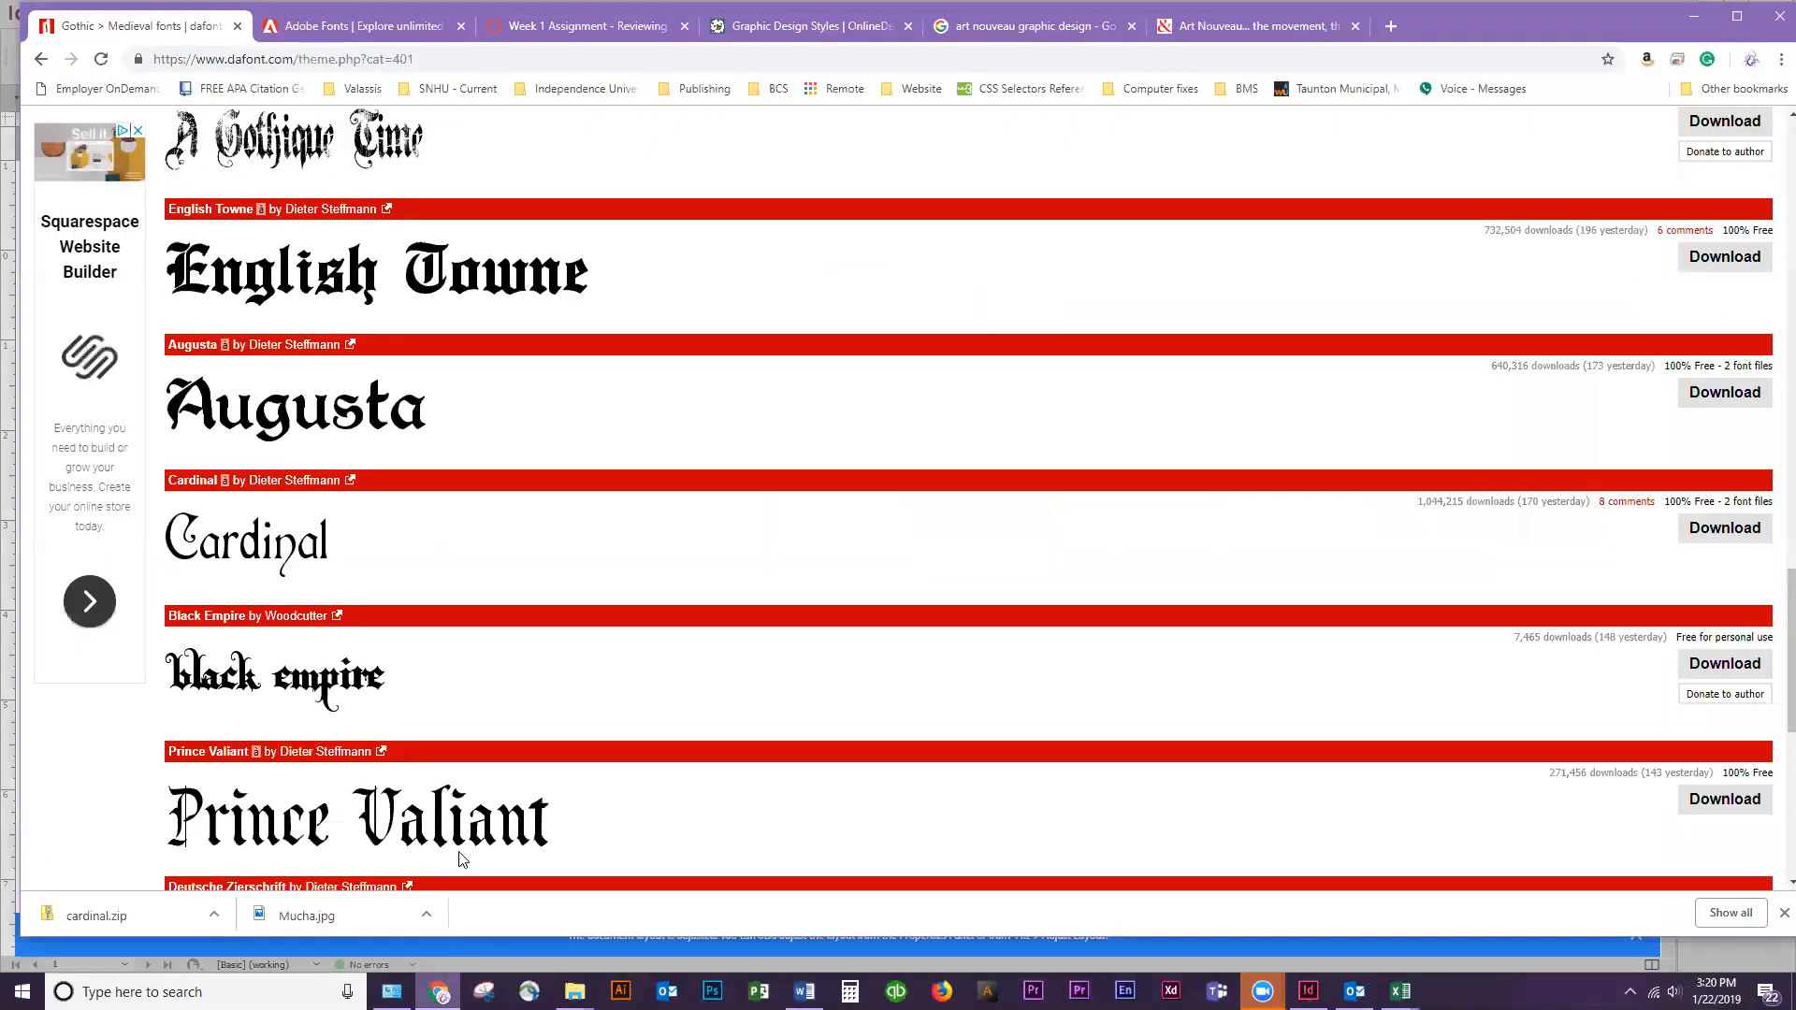
{"action": "left_click", "coordinate": [589, 28]}
{"action": "scroll", "coordinate": [484, 495], "scroll_direction": "down", "scroll_amount": 7}
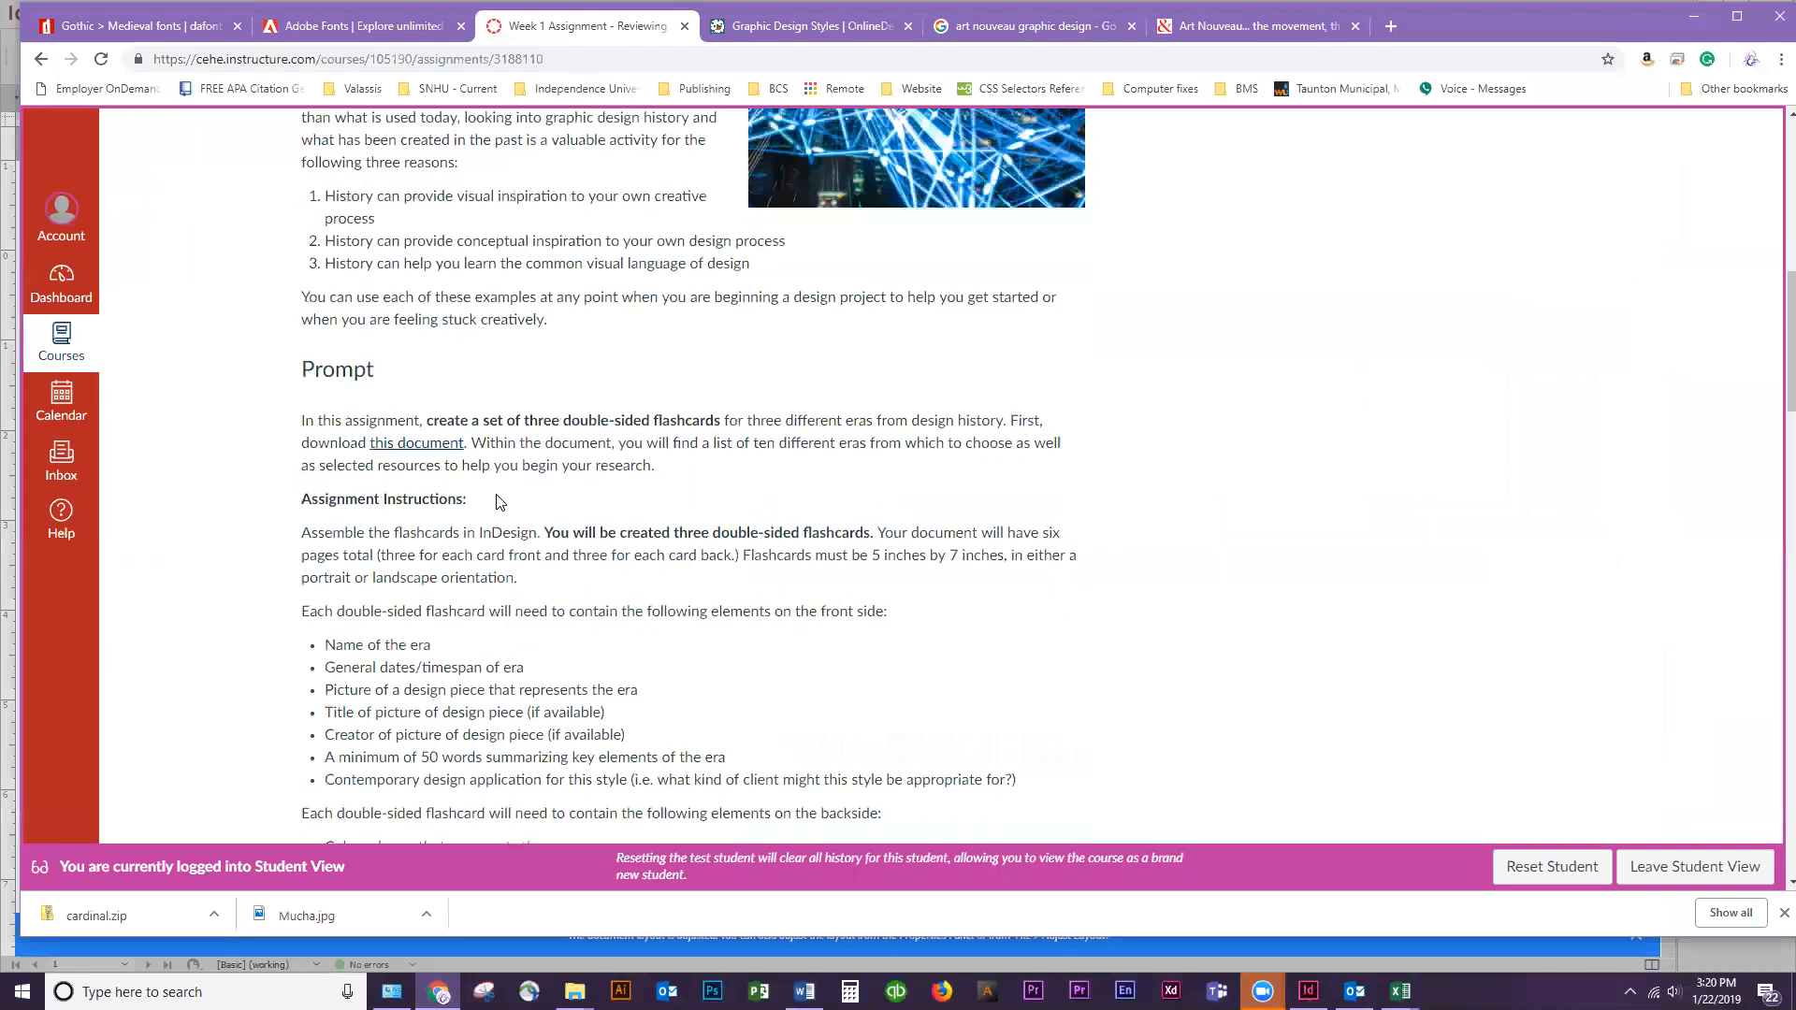
{"action": "scroll", "coordinate": [493, 509], "scroll_direction": "down", "scroll_amount": 5}
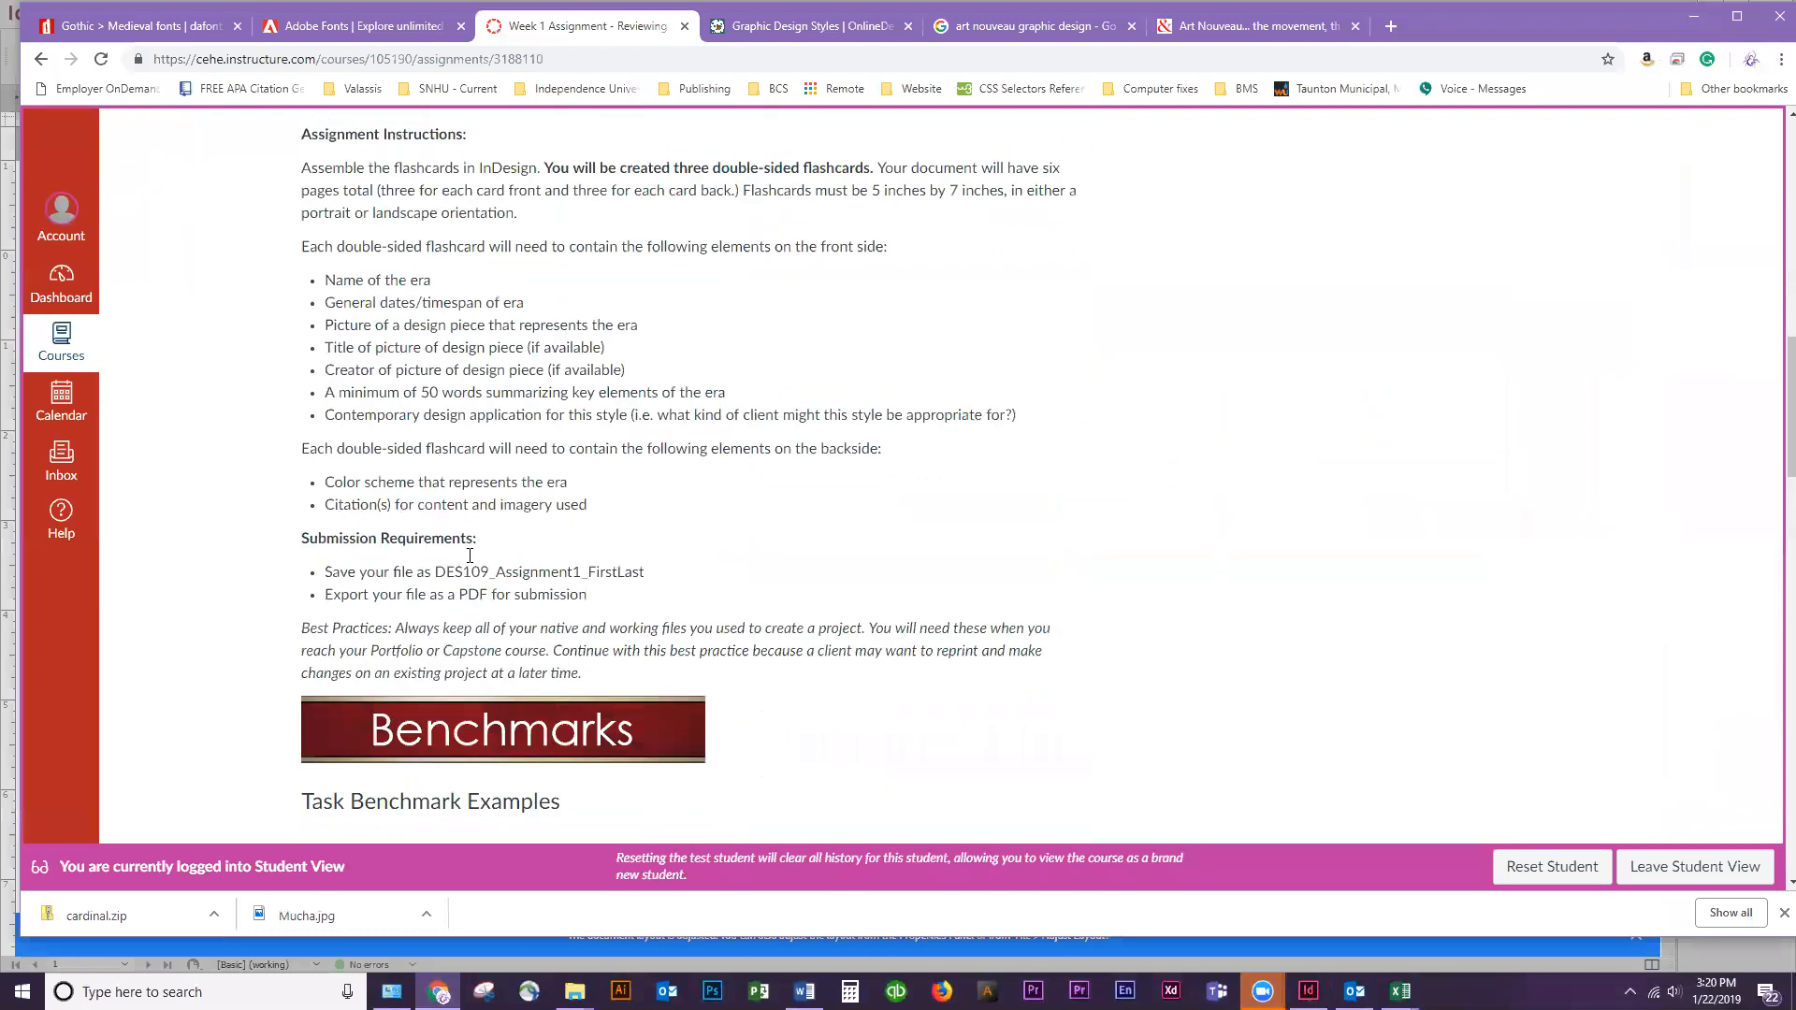
{"action": "left_click_drag", "start_coordinate": [668, 477], "coordinate": [439, 473]}
{"action": "key", "text": "ctrl+c"}
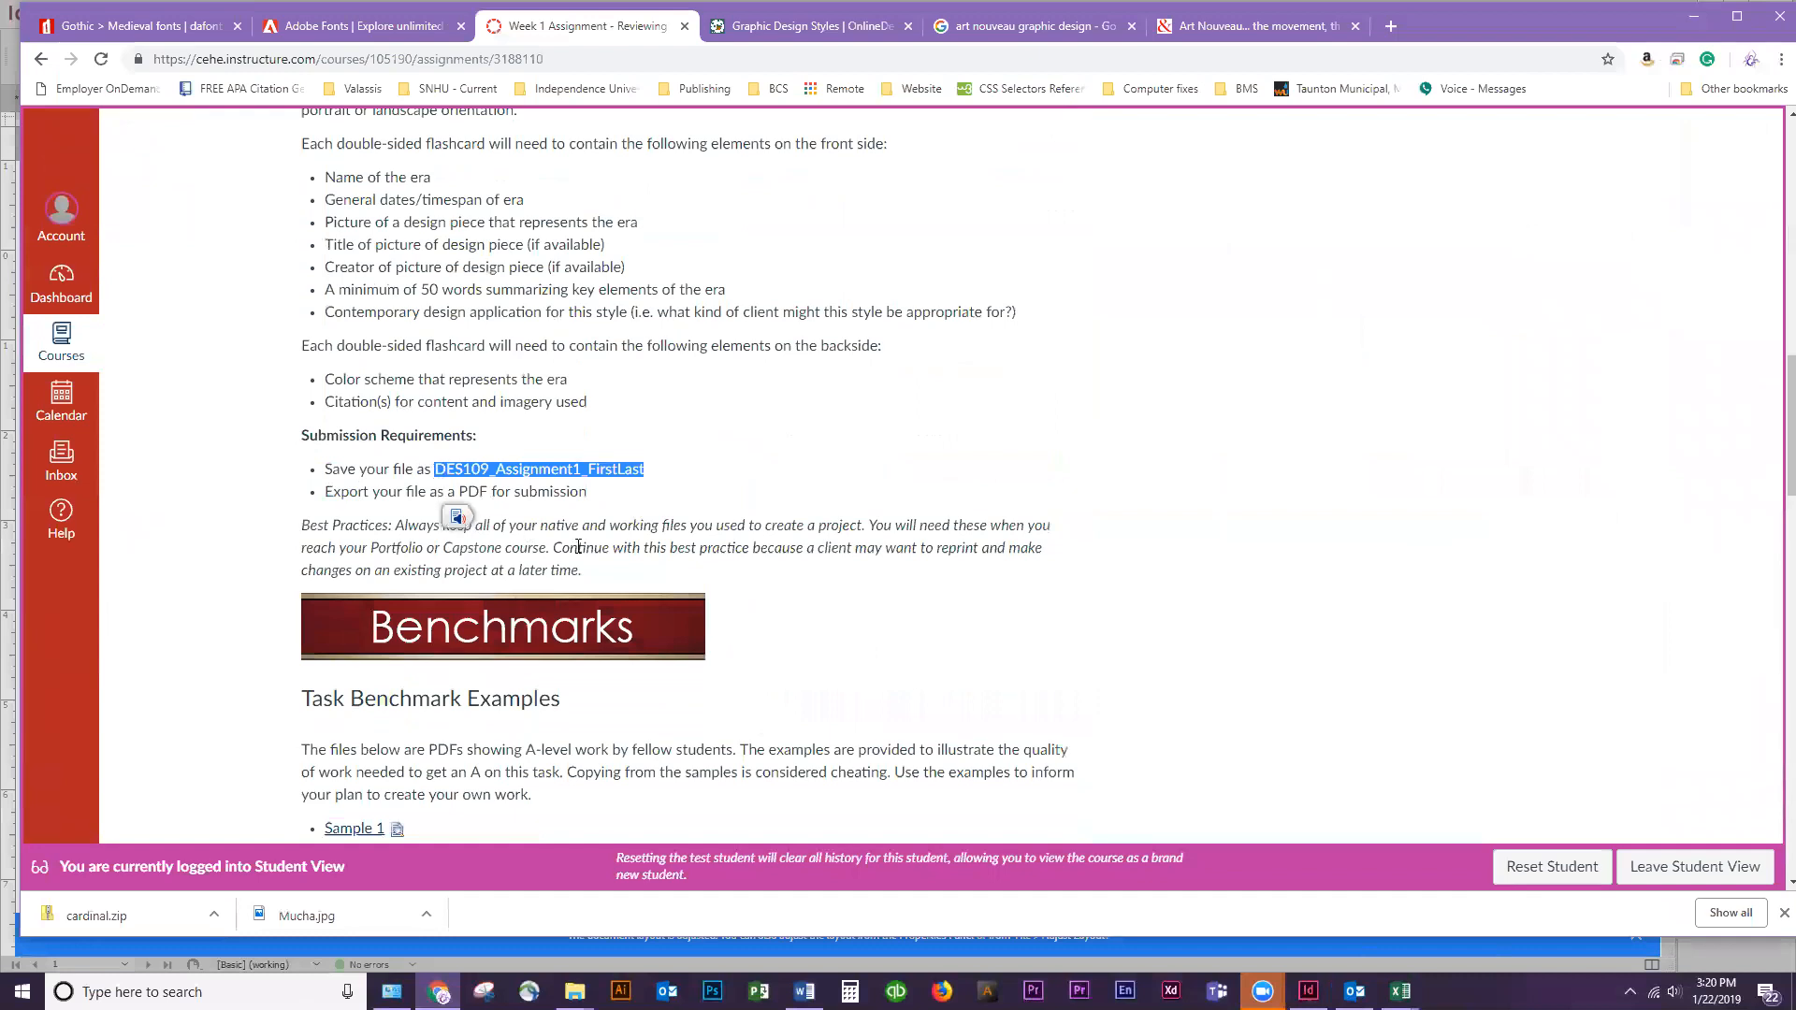
Switch back to InDesign and choose the Desktop as the save location for the flashcard document
{"action": "left_click", "coordinate": [1699, 18]}
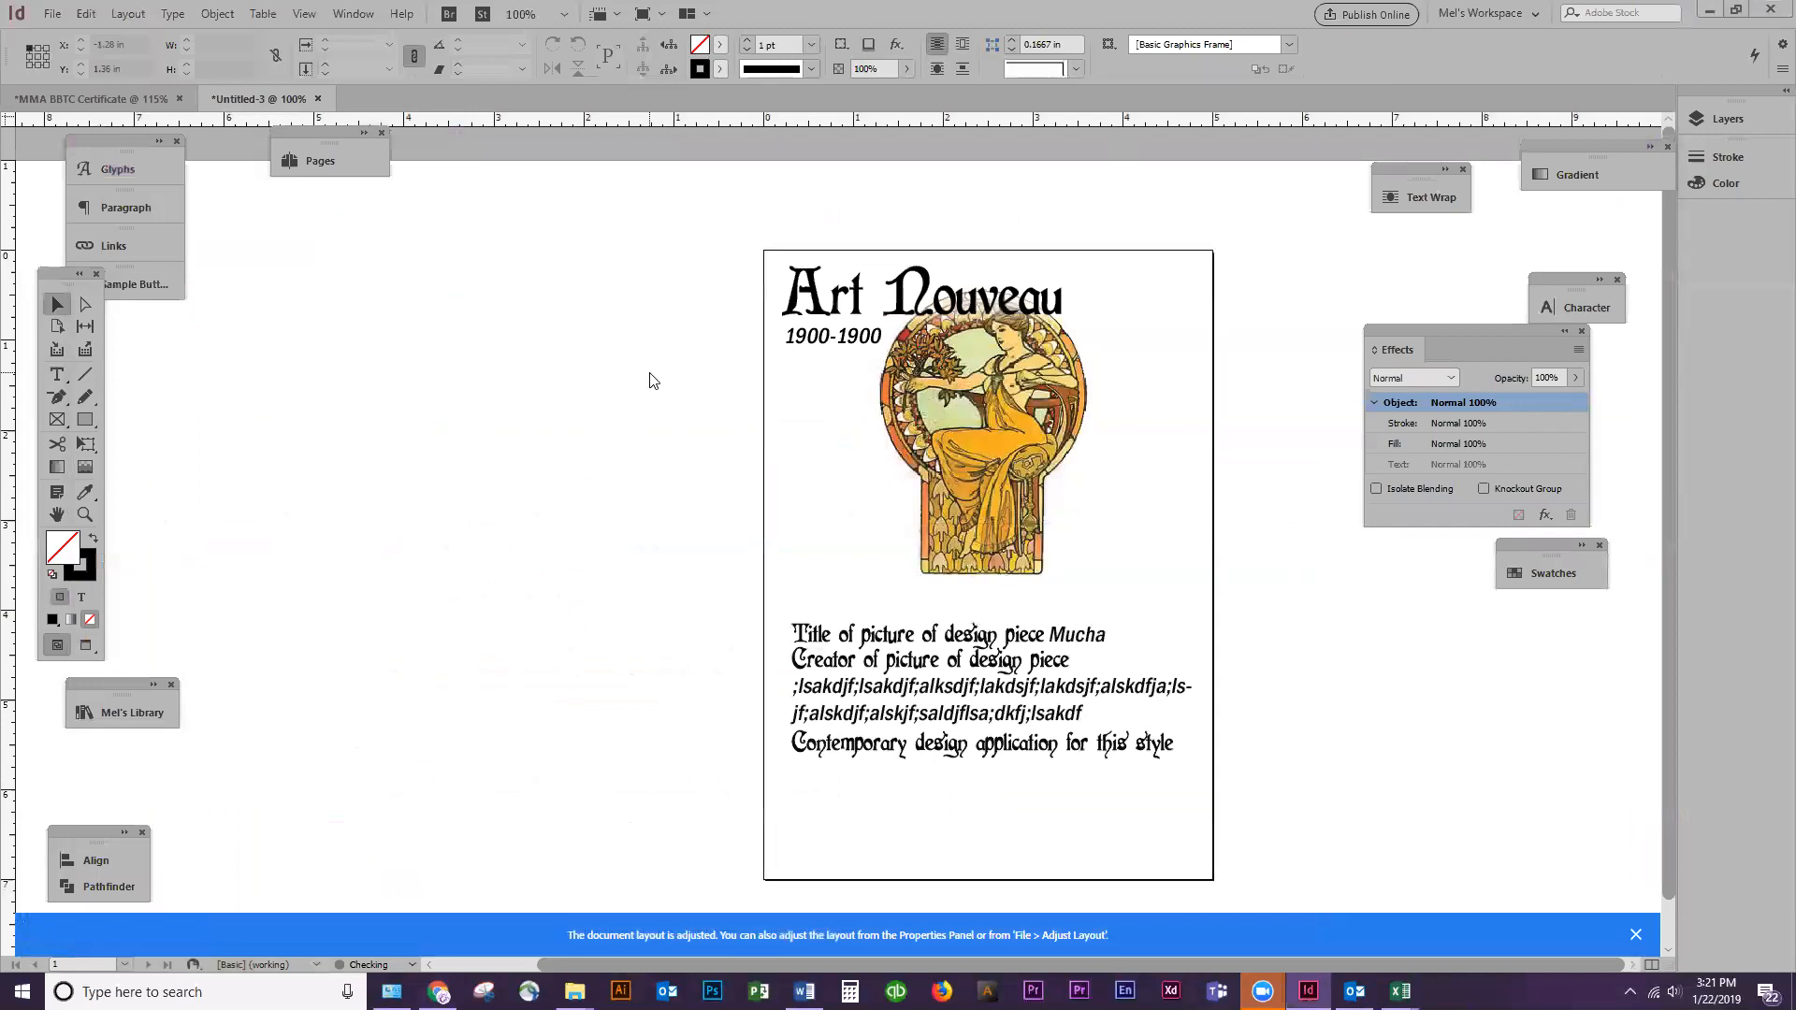
{"action": "key", "text": "ctrl+s"}
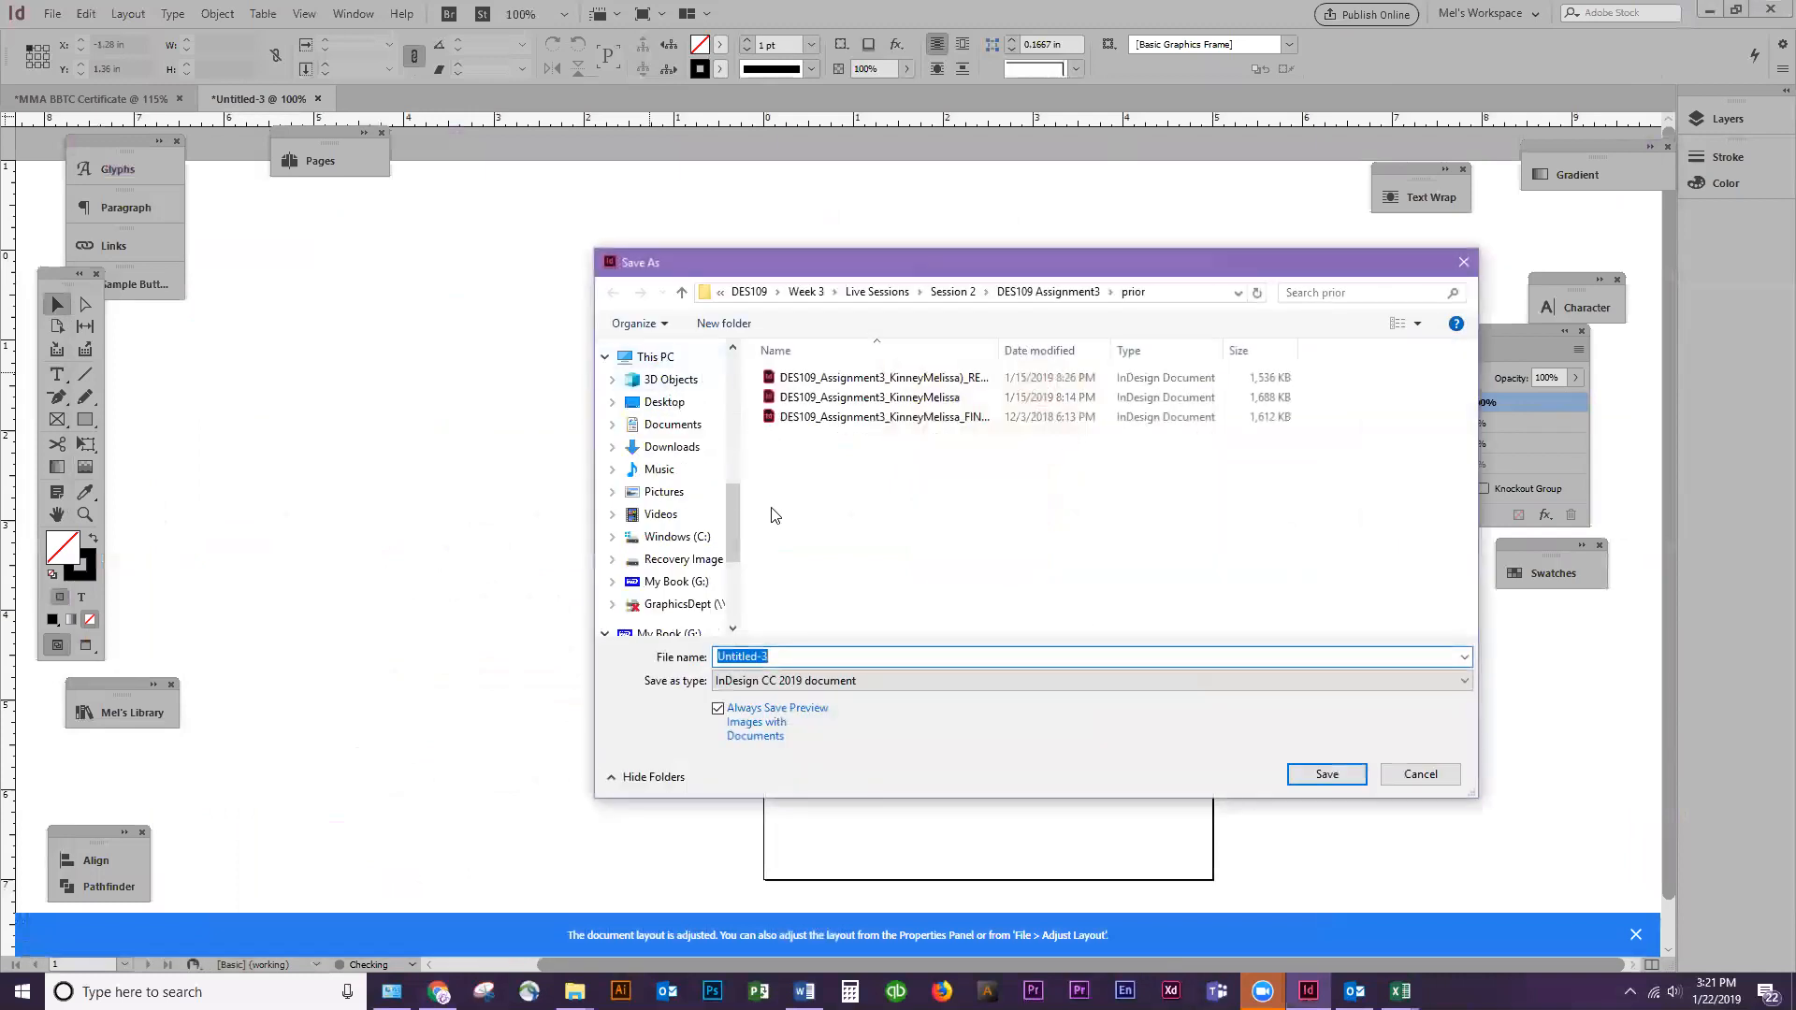
{"action": "left_click_drag", "start_coordinate": [735, 510], "coordinate": [732, 384]}
{"action": "left_click", "coordinate": [687, 386]}
Save the document with the required name DES109_Assignment1_ followed by the student's first and last name
{"action": "left_click", "coordinate": [795, 658]}
{"action": "key", "text": "ctrl+v"}
{"action": "key", "text": "BackSpace"}
{"action": "key", "text": "BackSpace"}
{"action": "key", "text": "BackSpace"}
{"action": "key", "text": "BackSpace"}
{"action": "key", "text": "BackSpace"}
{"action": "key", "text": "BackSpace"}
{"action": "key", "text": "BackSpace"}
{"action": "key", "text": "BackSpace"}
{"action": "key", "text": "BackSpace"}
{"action": "type", "text": "M"}
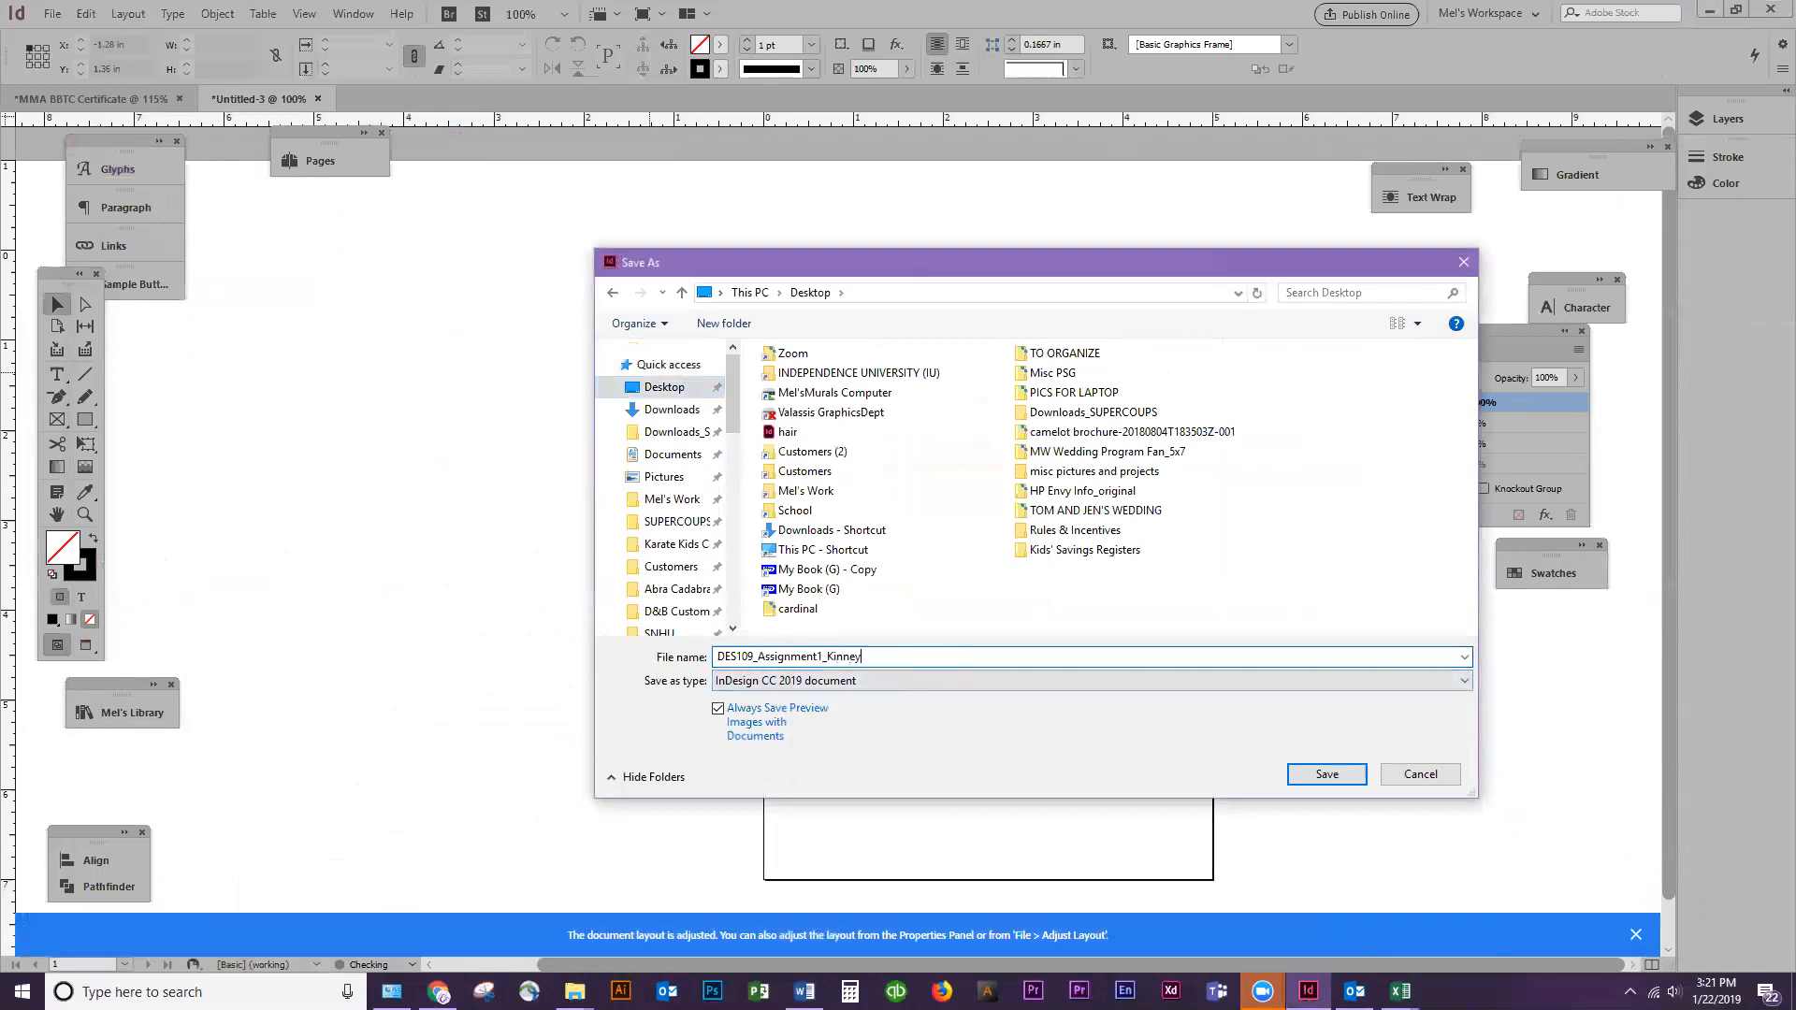
{"action": "key", "text": "ctrl+a"}
{"action": "key", "text": "ctrl+v"}
{"action": "key", "text": "shift+Left"}
{"action": "type", "text": "M"}
{"action": "key", "text": "Return"}
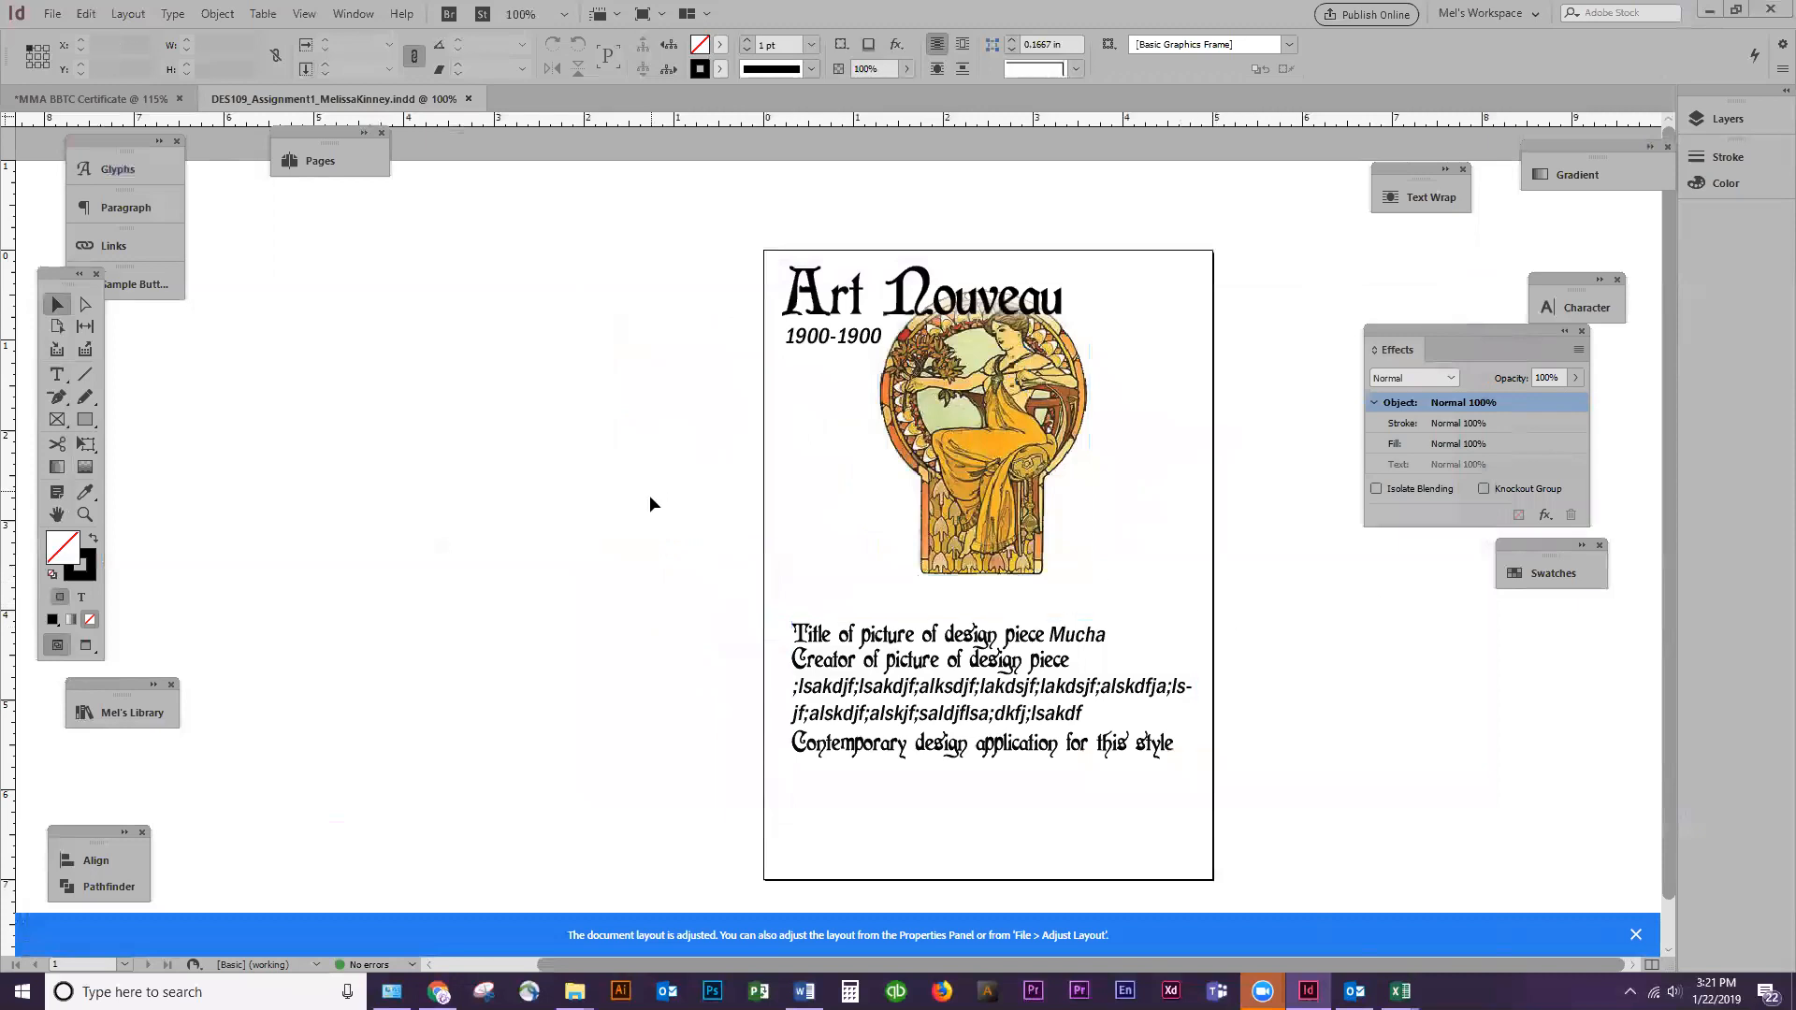
Add a second page to the document for the back side of the flashcard
{"action": "left_click", "coordinate": [859, 652]}
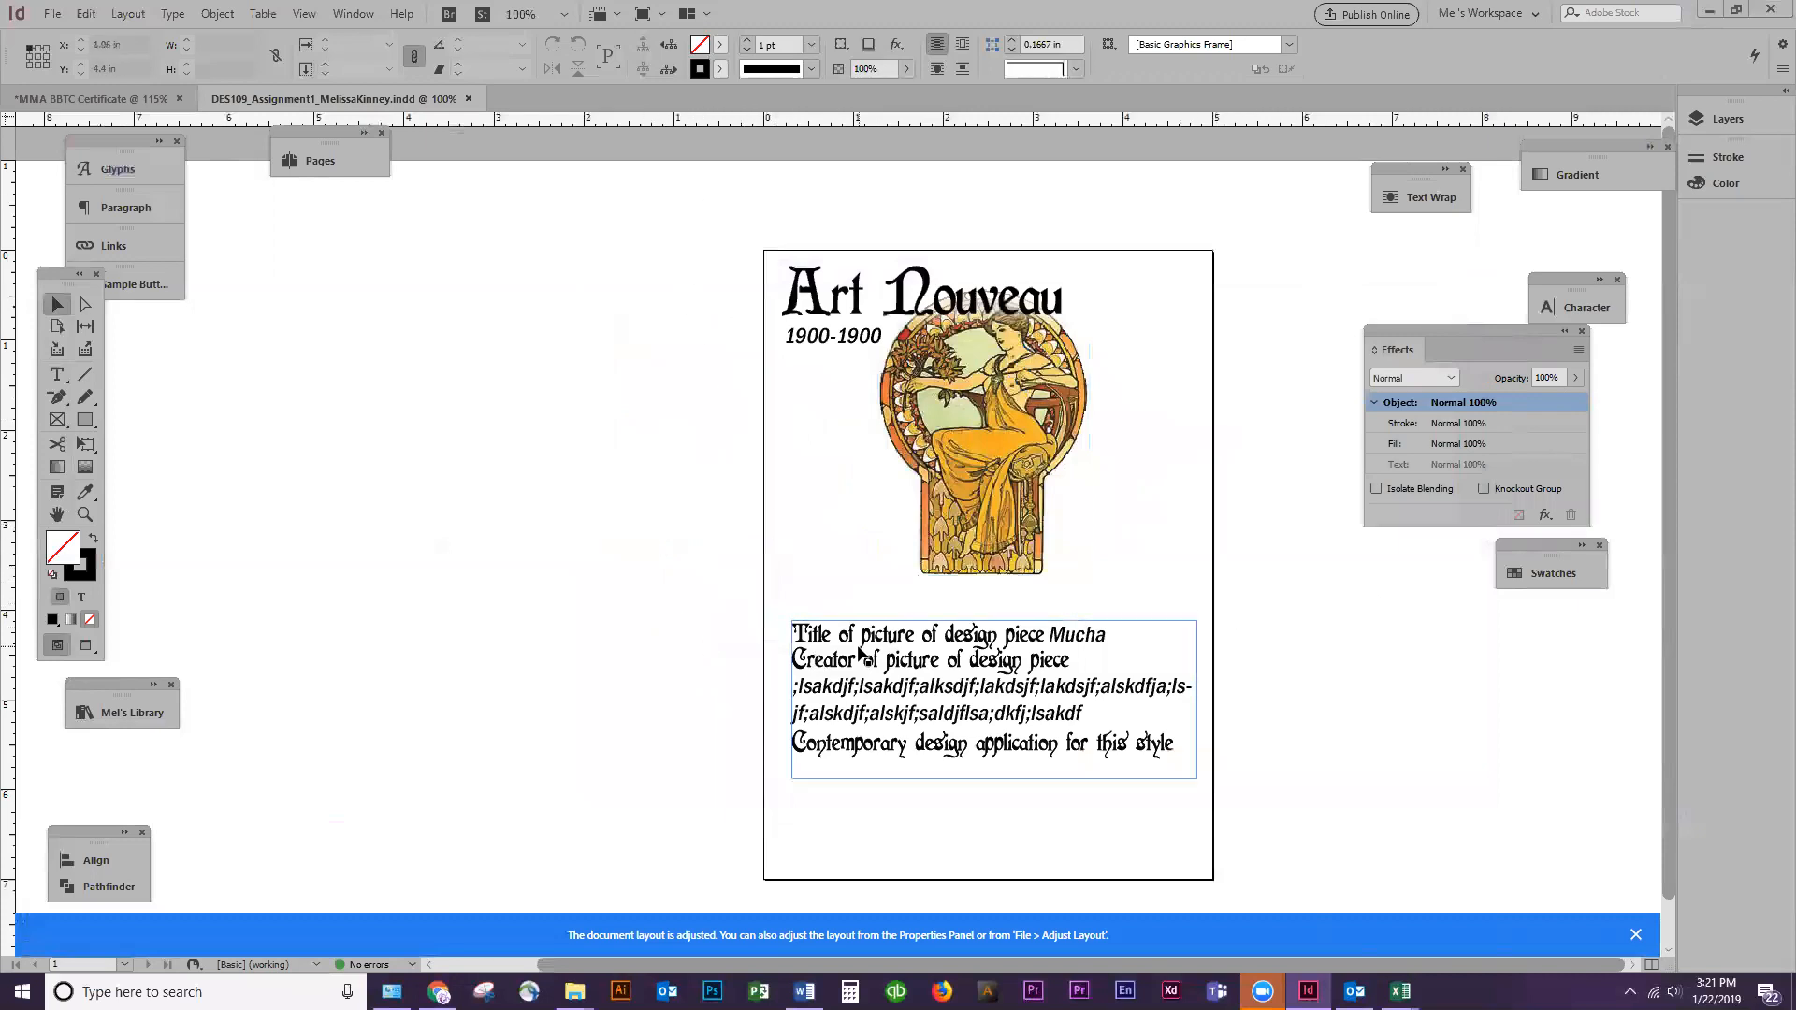
{"action": "left_click", "coordinate": [720, 620]}
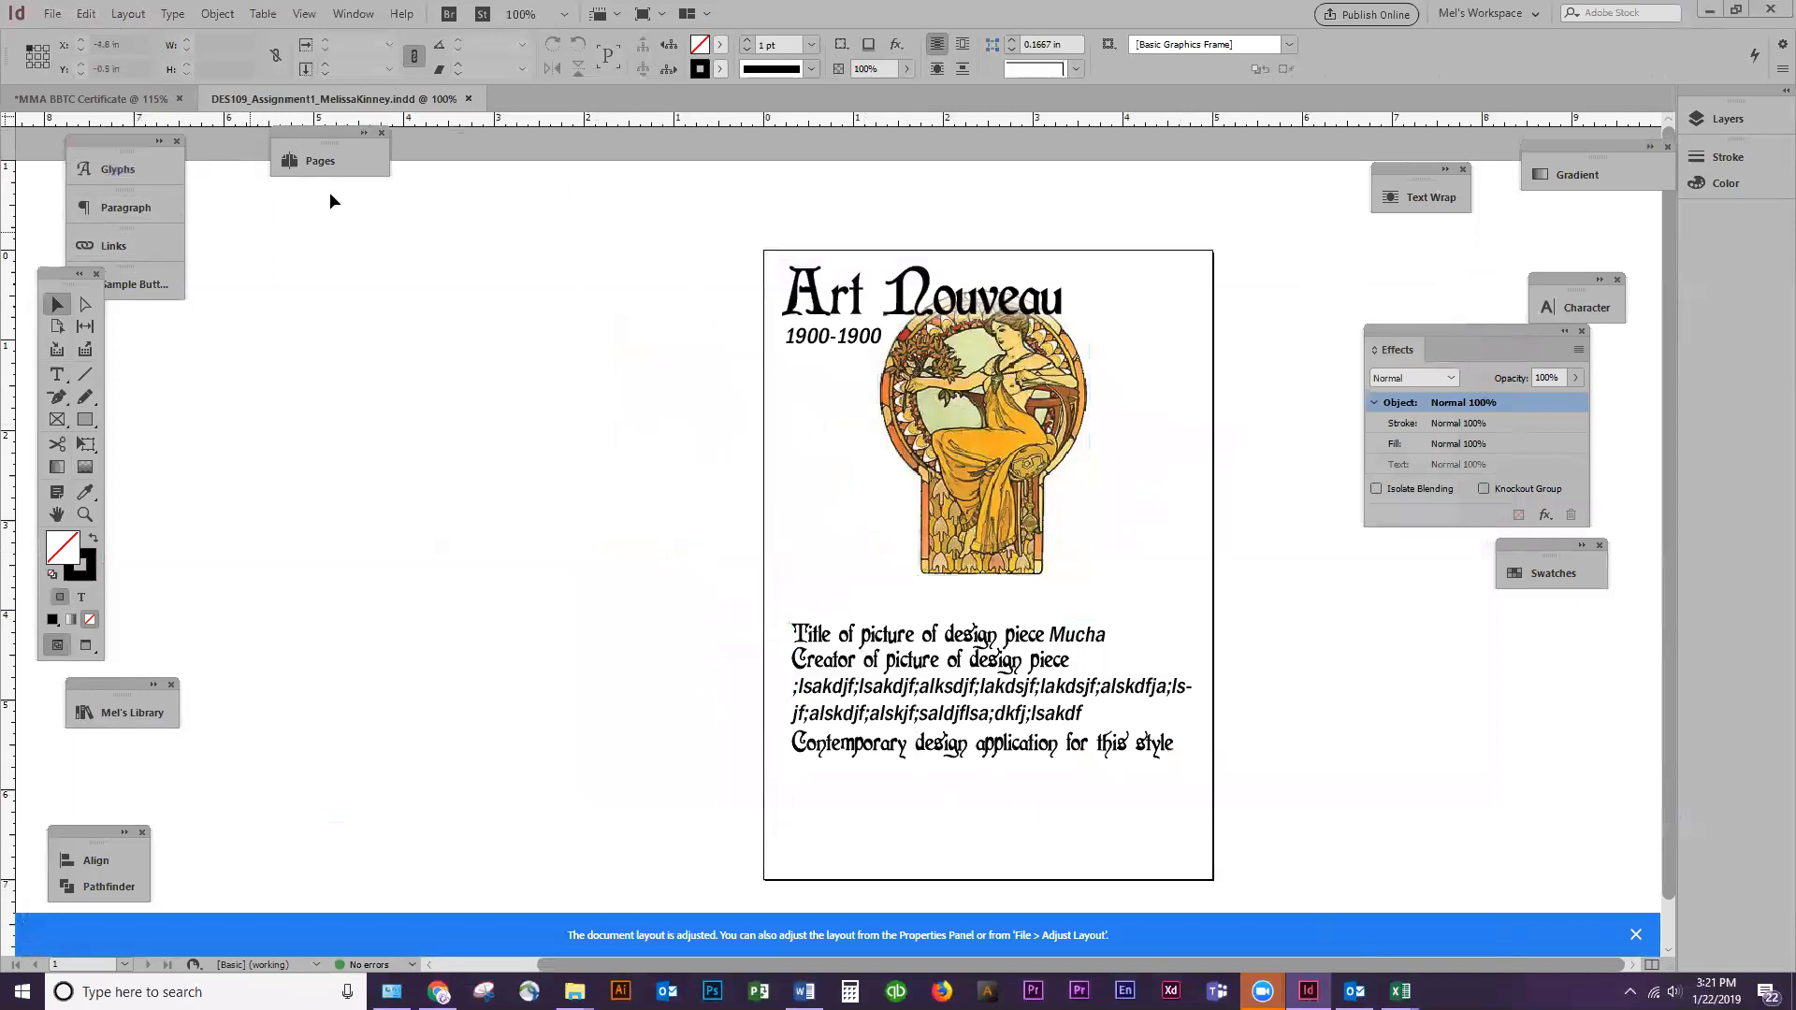
{"action": "left_click", "coordinate": [316, 161]}
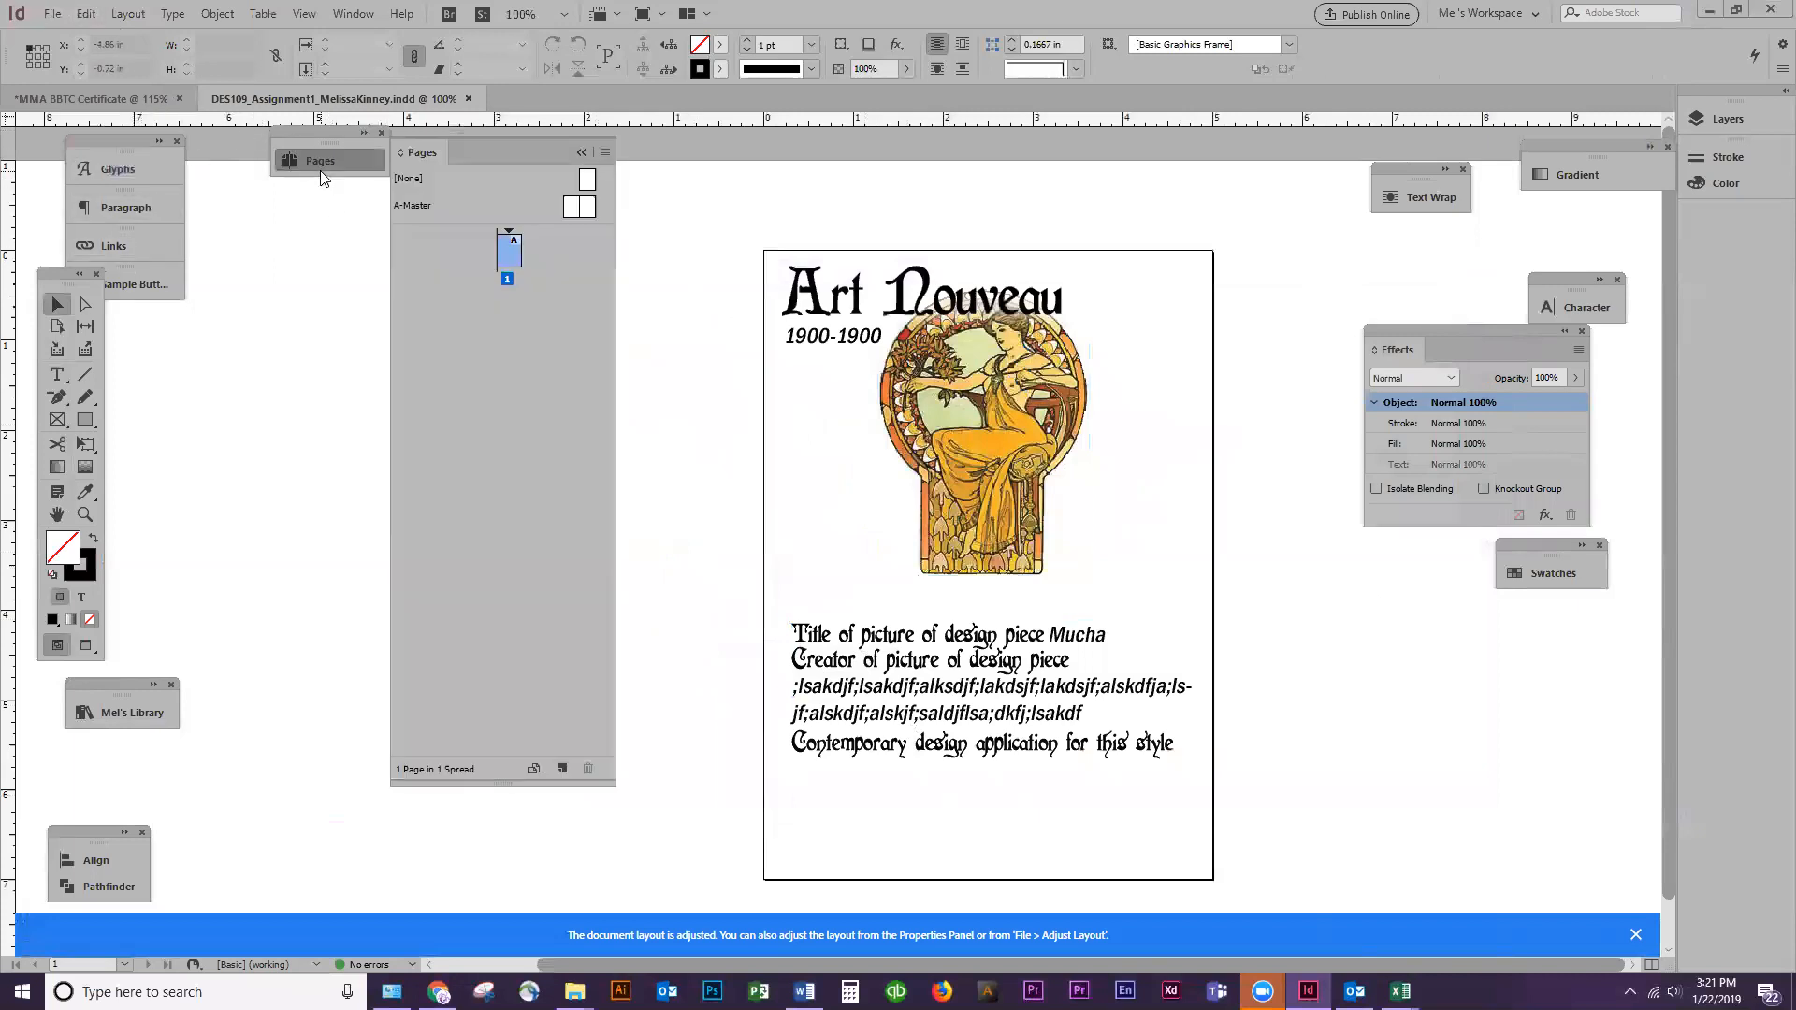
{"action": "left_click", "coordinate": [562, 769]}
{"action": "scroll", "coordinate": [855, 468], "scroll_direction": "up", "scroll_amount": 4}
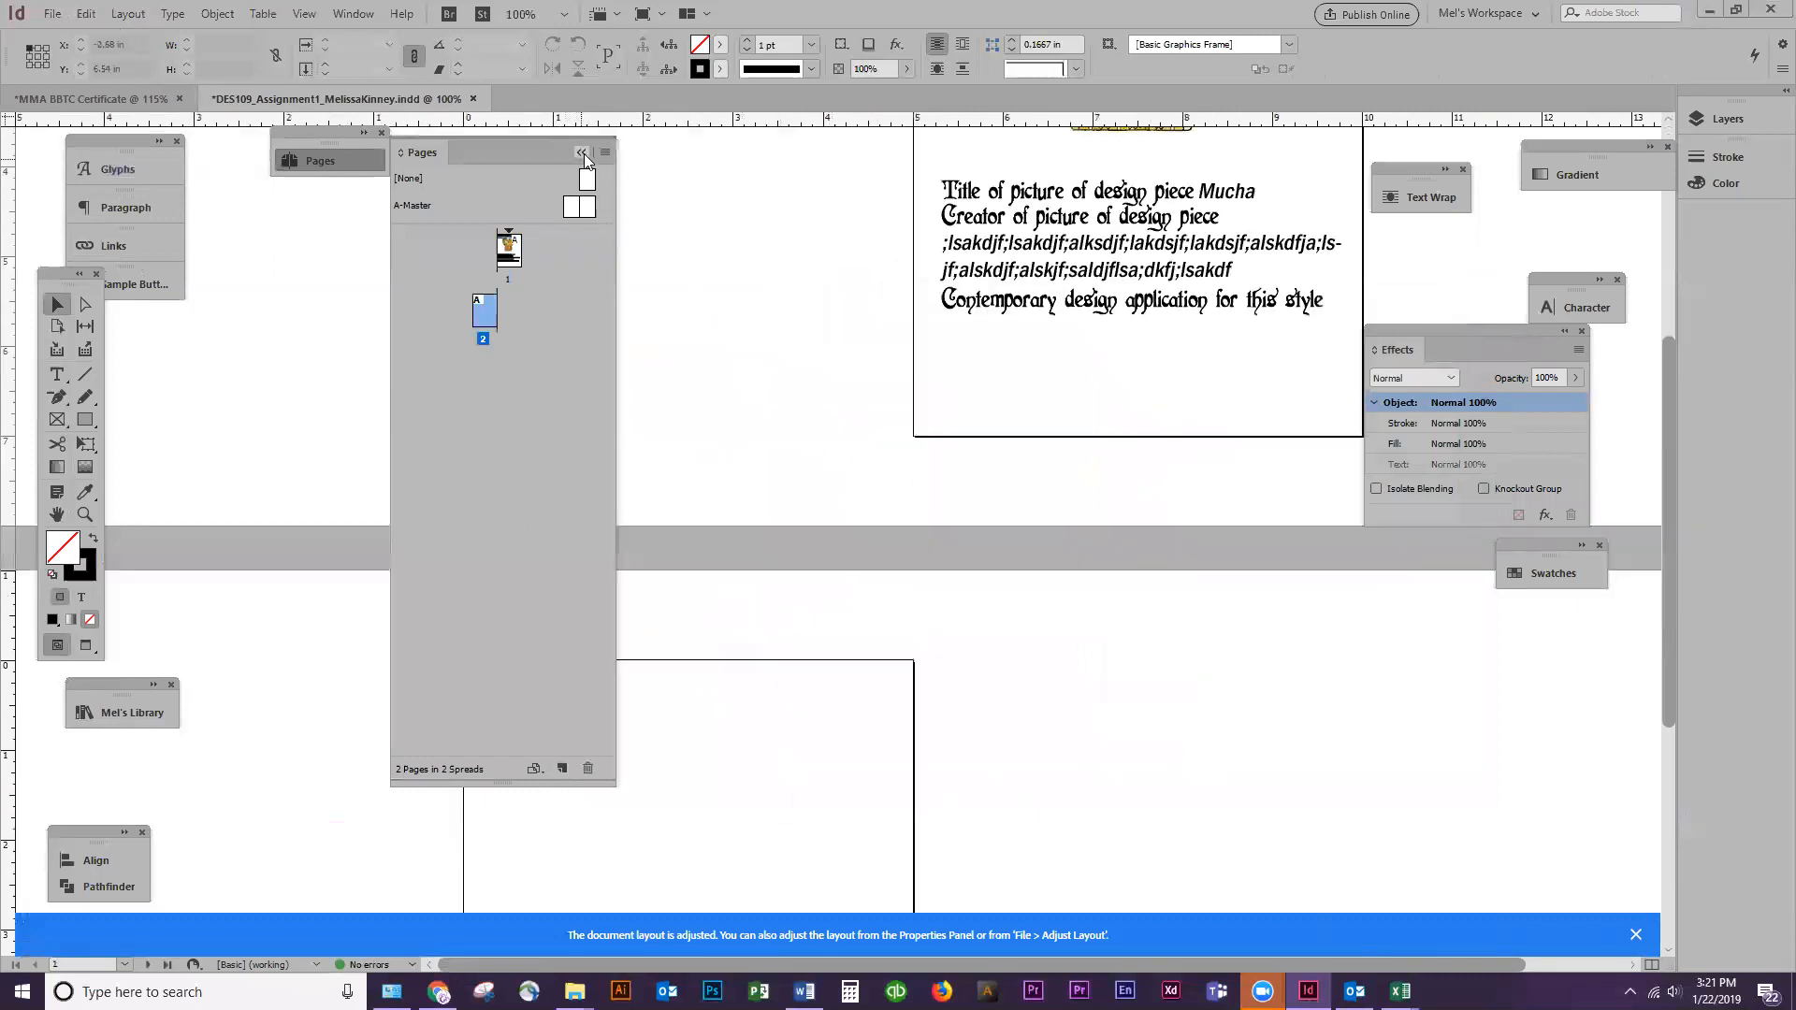
{"action": "left_click", "coordinate": [581, 153]}
Copy the title, dates, artwork and description from page 1 and paste them on the pasteboard beside page 2
{"action": "scroll", "coordinate": [884, 323], "scroll_direction": "up", "scroll_amount": 5}
{"action": "left_click_drag", "start_coordinate": [820, 224], "coordinate": [1222, 718]}
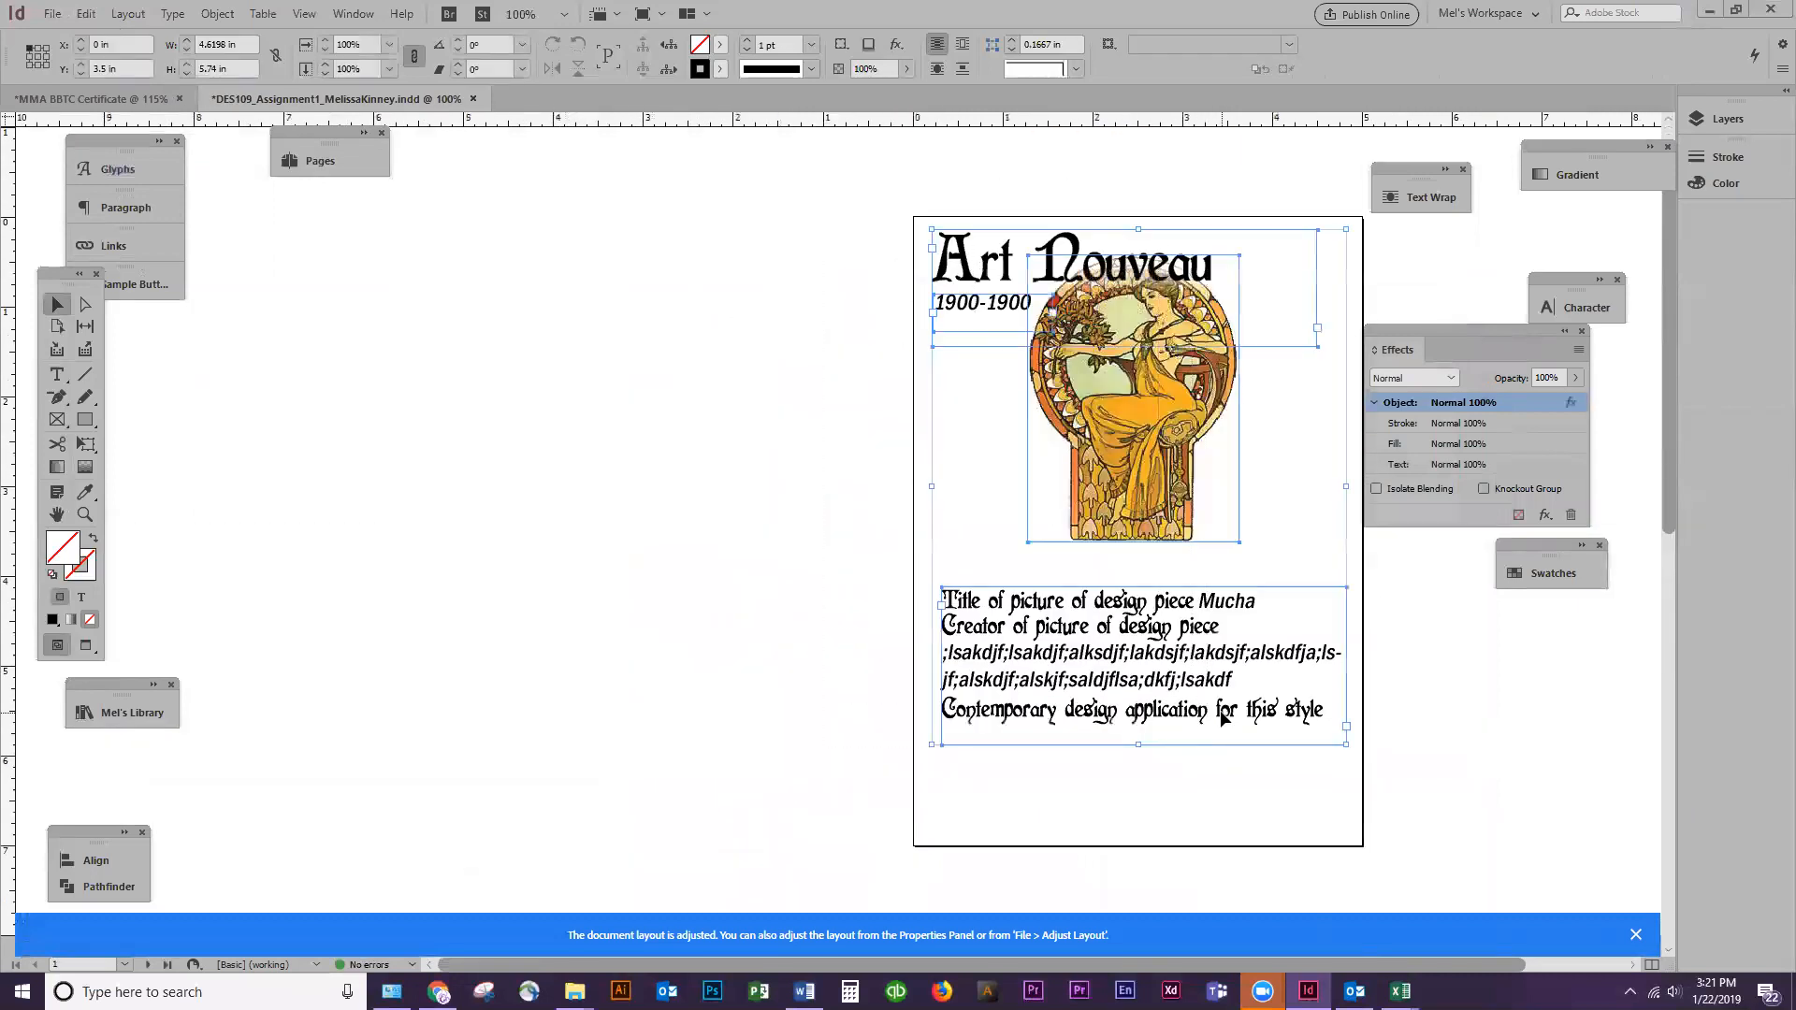
{"action": "scroll", "coordinate": [1068, 720], "scroll_direction": "down", "scroll_amount": 6}
{"action": "left_click", "coordinate": [1038, 727]}
{"action": "key", "text": "ctrl+v"}
{"action": "scroll", "coordinate": [1054, 700], "scroll_direction": "down", "scroll_amount": 3}
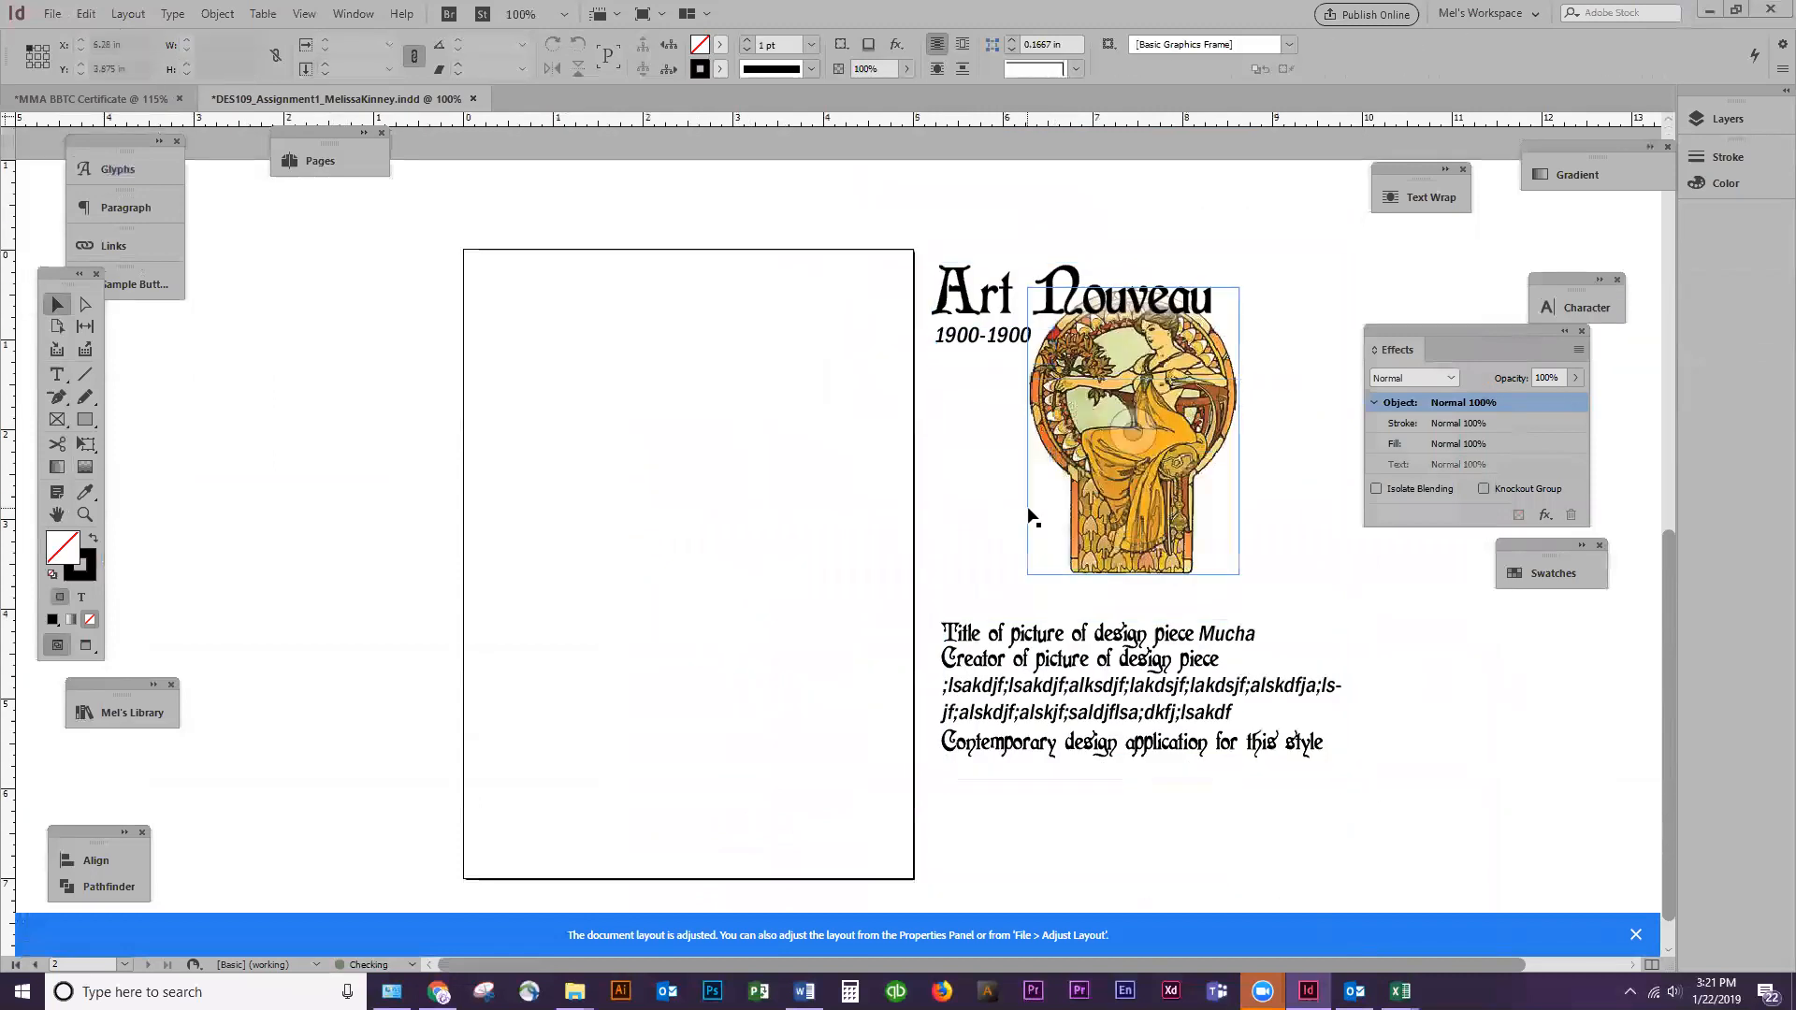
{"action": "left_click", "coordinate": [991, 525]}
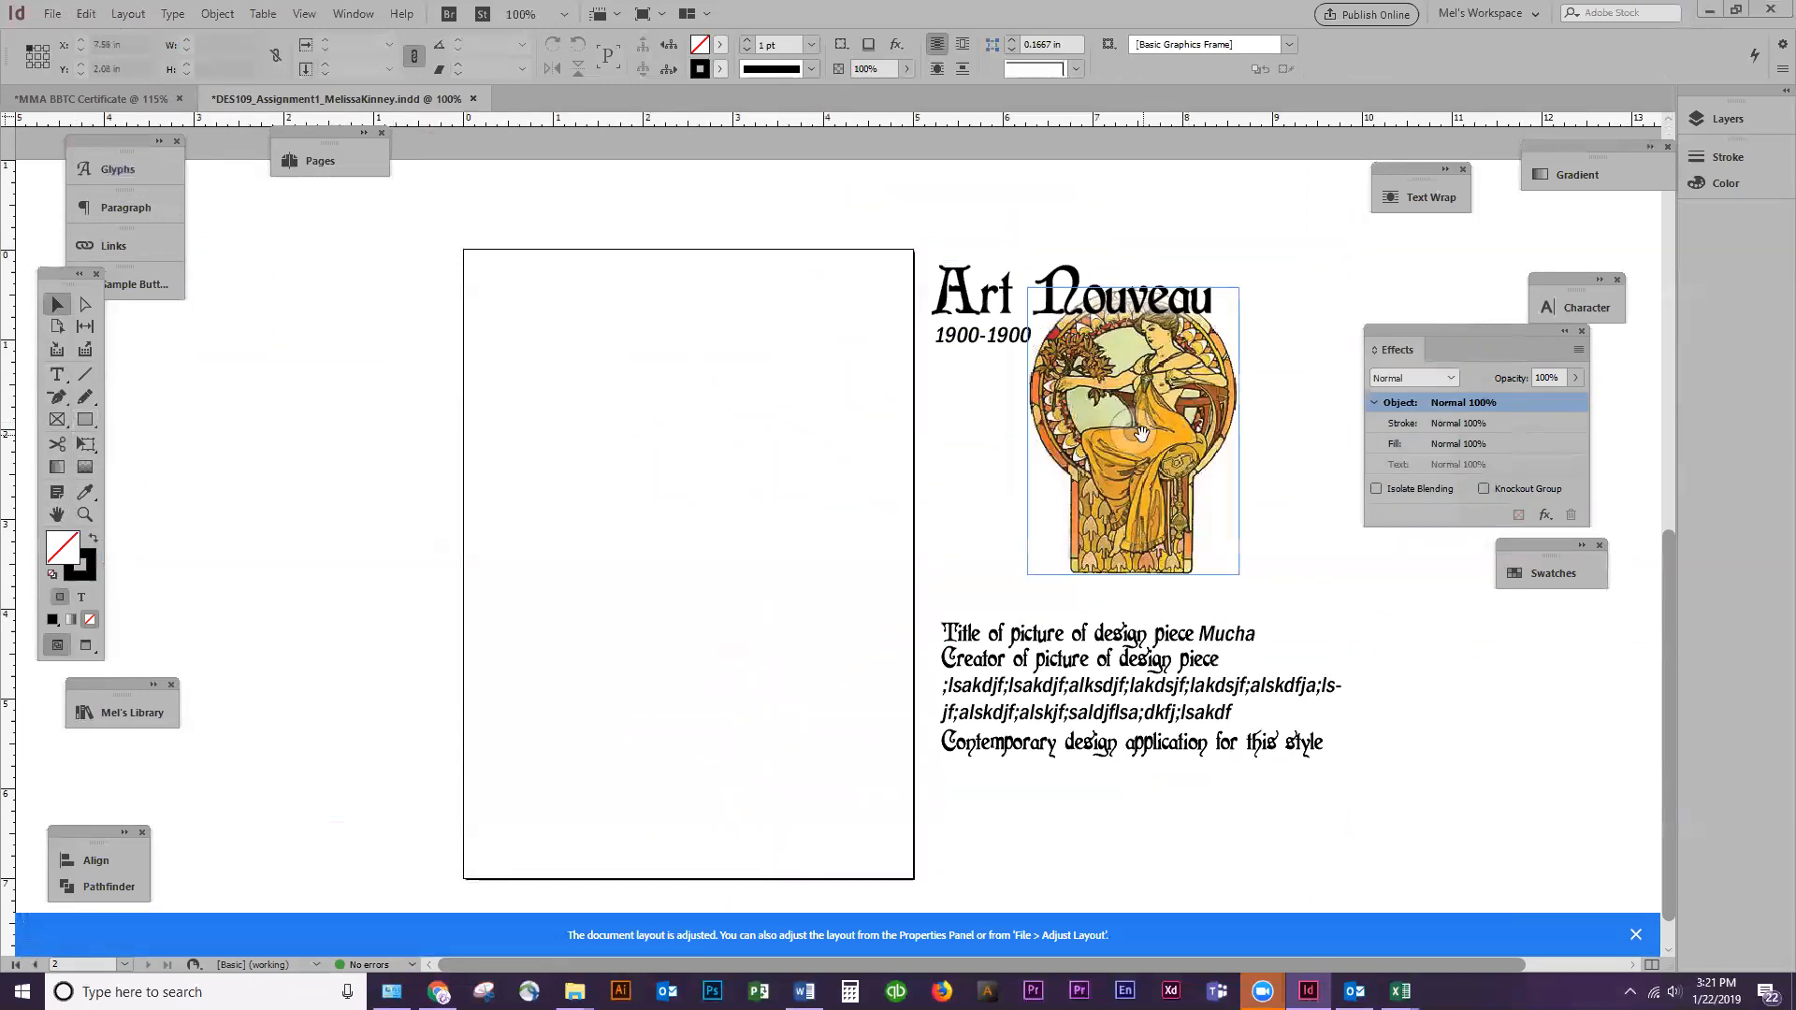
Draw four outlined ellipses on page 2, including a tall one about 1.72 x 3.12 in and a lower one about 2.11 x 2.48 in
{"action": "left_click", "coordinate": [83, 422]}
{"action": "left_click_drag", "start_coordinate": [80, 426], "coordinate": [131, 456]}
{"action": "left_click_drag", "start_coordinate": [414, 246], "coordinate": [684, 526]}
{"action": "left_click_drag", "start_coordinate": [564, 456], "coordinate": [803, 698]}
{"action": "left_click_drag", "start_coordinate": [714, 306], "coordinate": [868, 585]}
{"action": "left_click_drag", "start_coordinate": [739, 828], "coordinate": [548, 608]}
Draw a rectangular frame about 2.22 x 2.48 in on page 2 and fill it with the golden yellow sampled from the figure's dress
{"action": "left_click", "coordinate": [58, 421]}
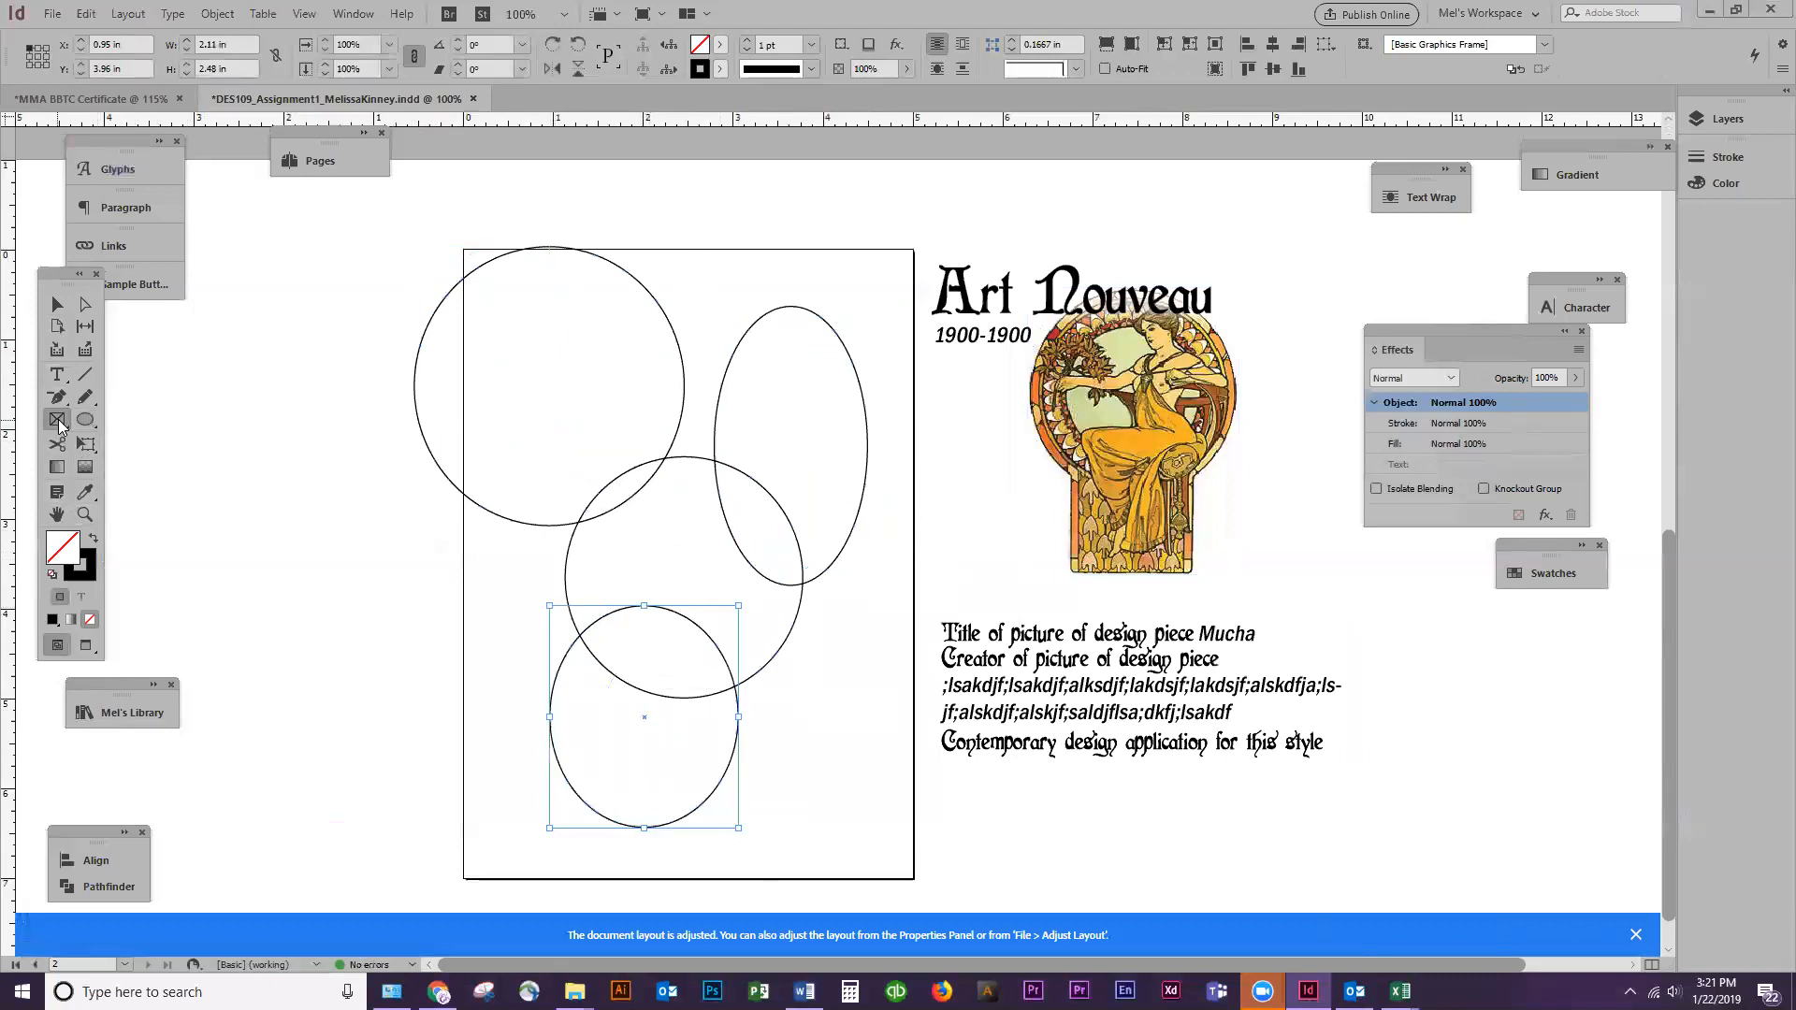
{"action": "left_click_drag", "start_coordinate": [679, 545], "coordinate": [880, 769]}
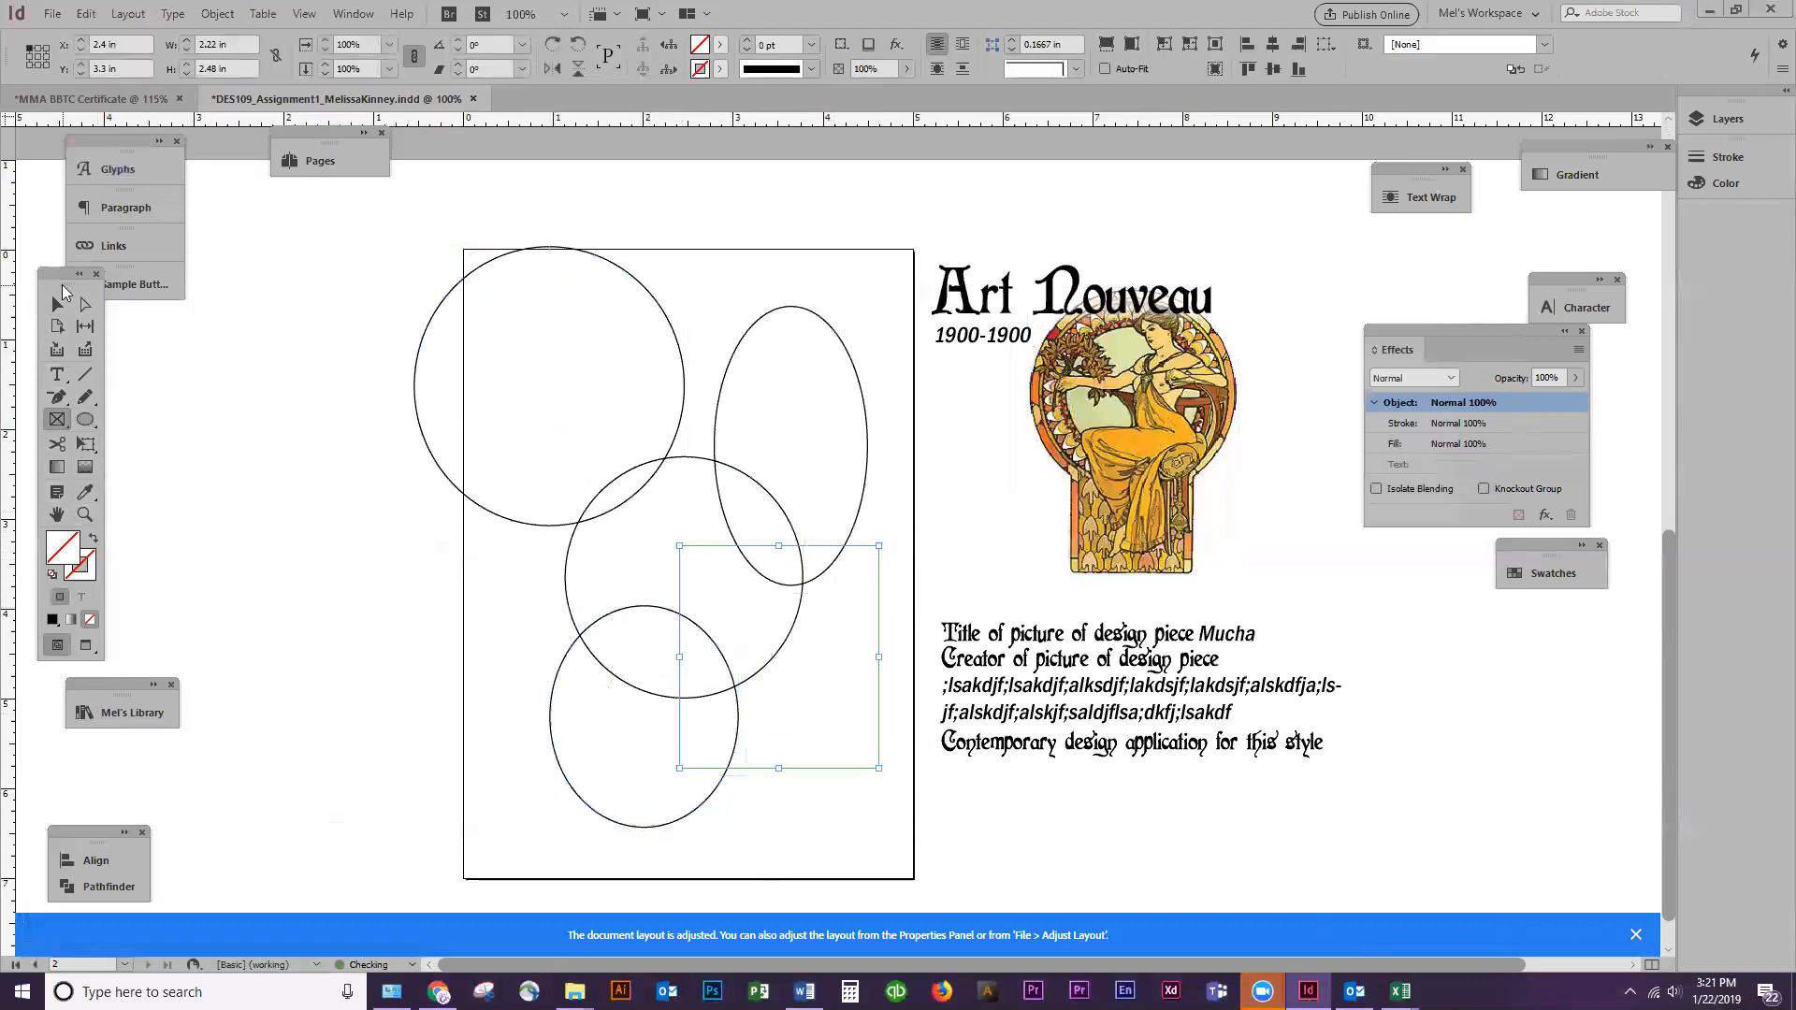
{"action": "left_click", "coordinate": [57, 304]}
{"action": "left_click", "coordinate": [86, 491]}
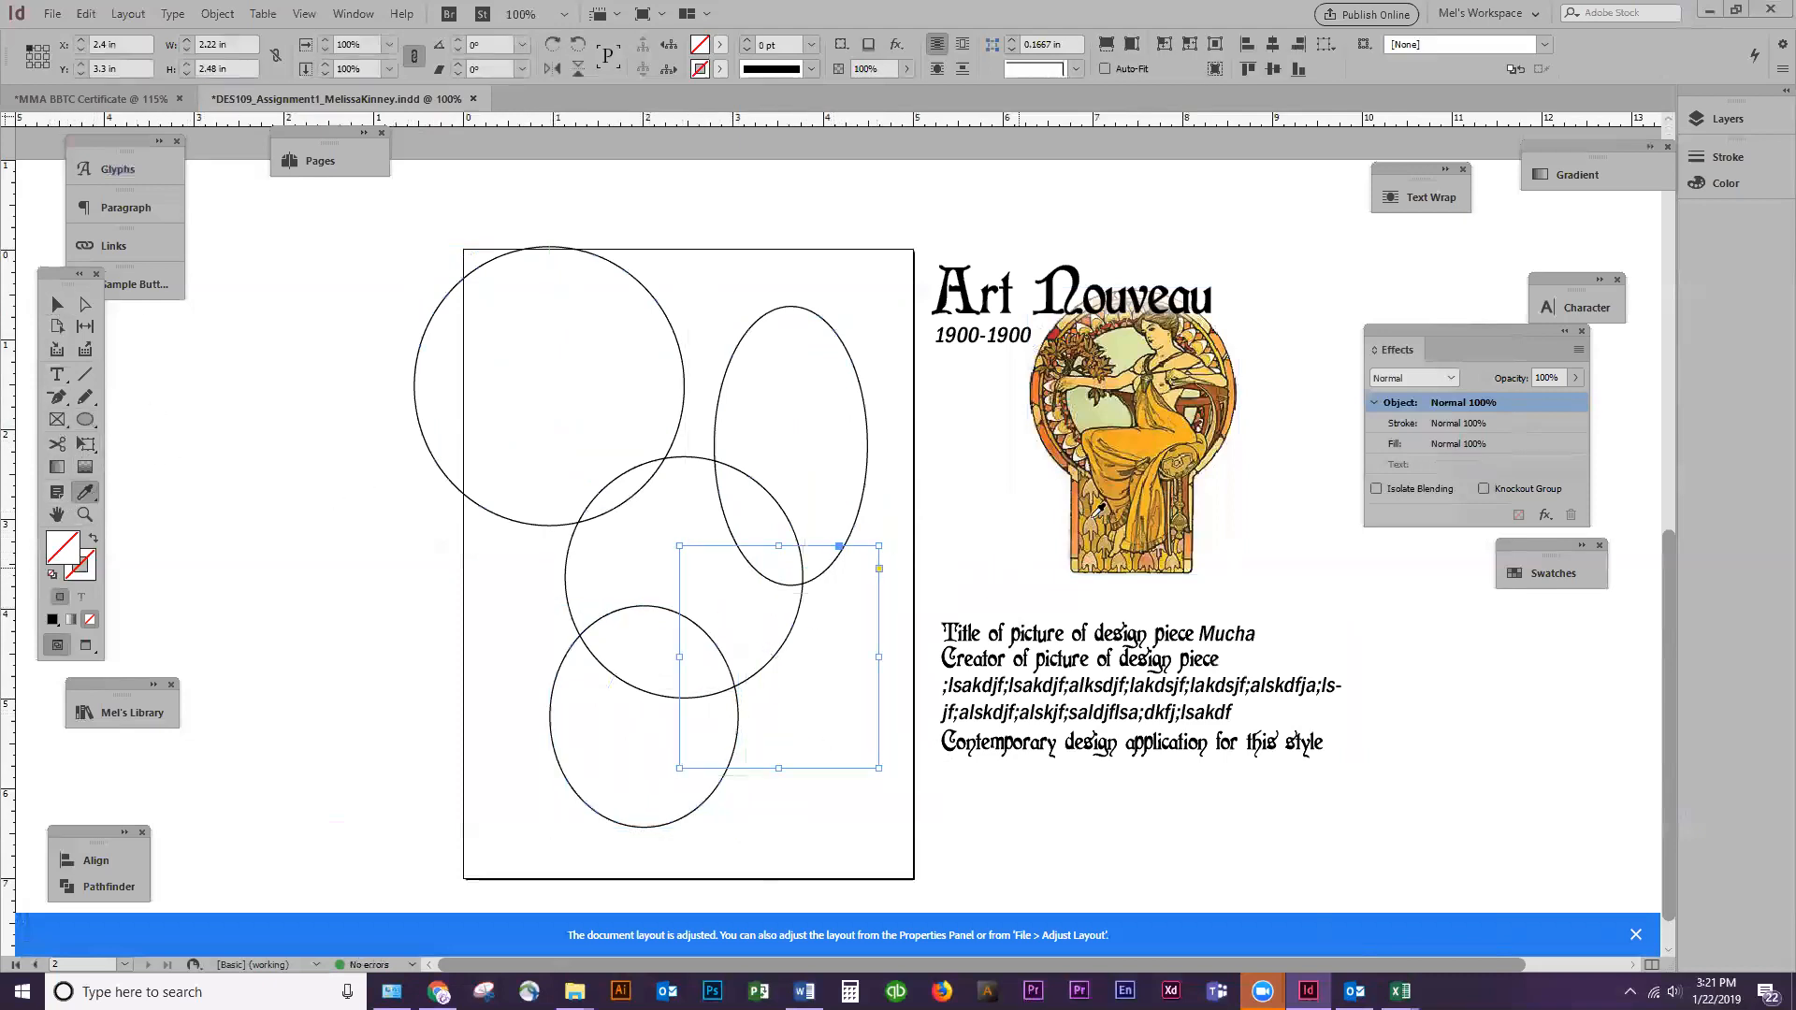
{"action": "left_click", "coordinate": [1132, 438]}
{"action": "key", "text": "v"}
Fill the tall ellipse on page 2 with the orange sampled from the border of the Mucha artwork using the Eyedropper
{"action": "left_click", "coordinate": [844, 384]}
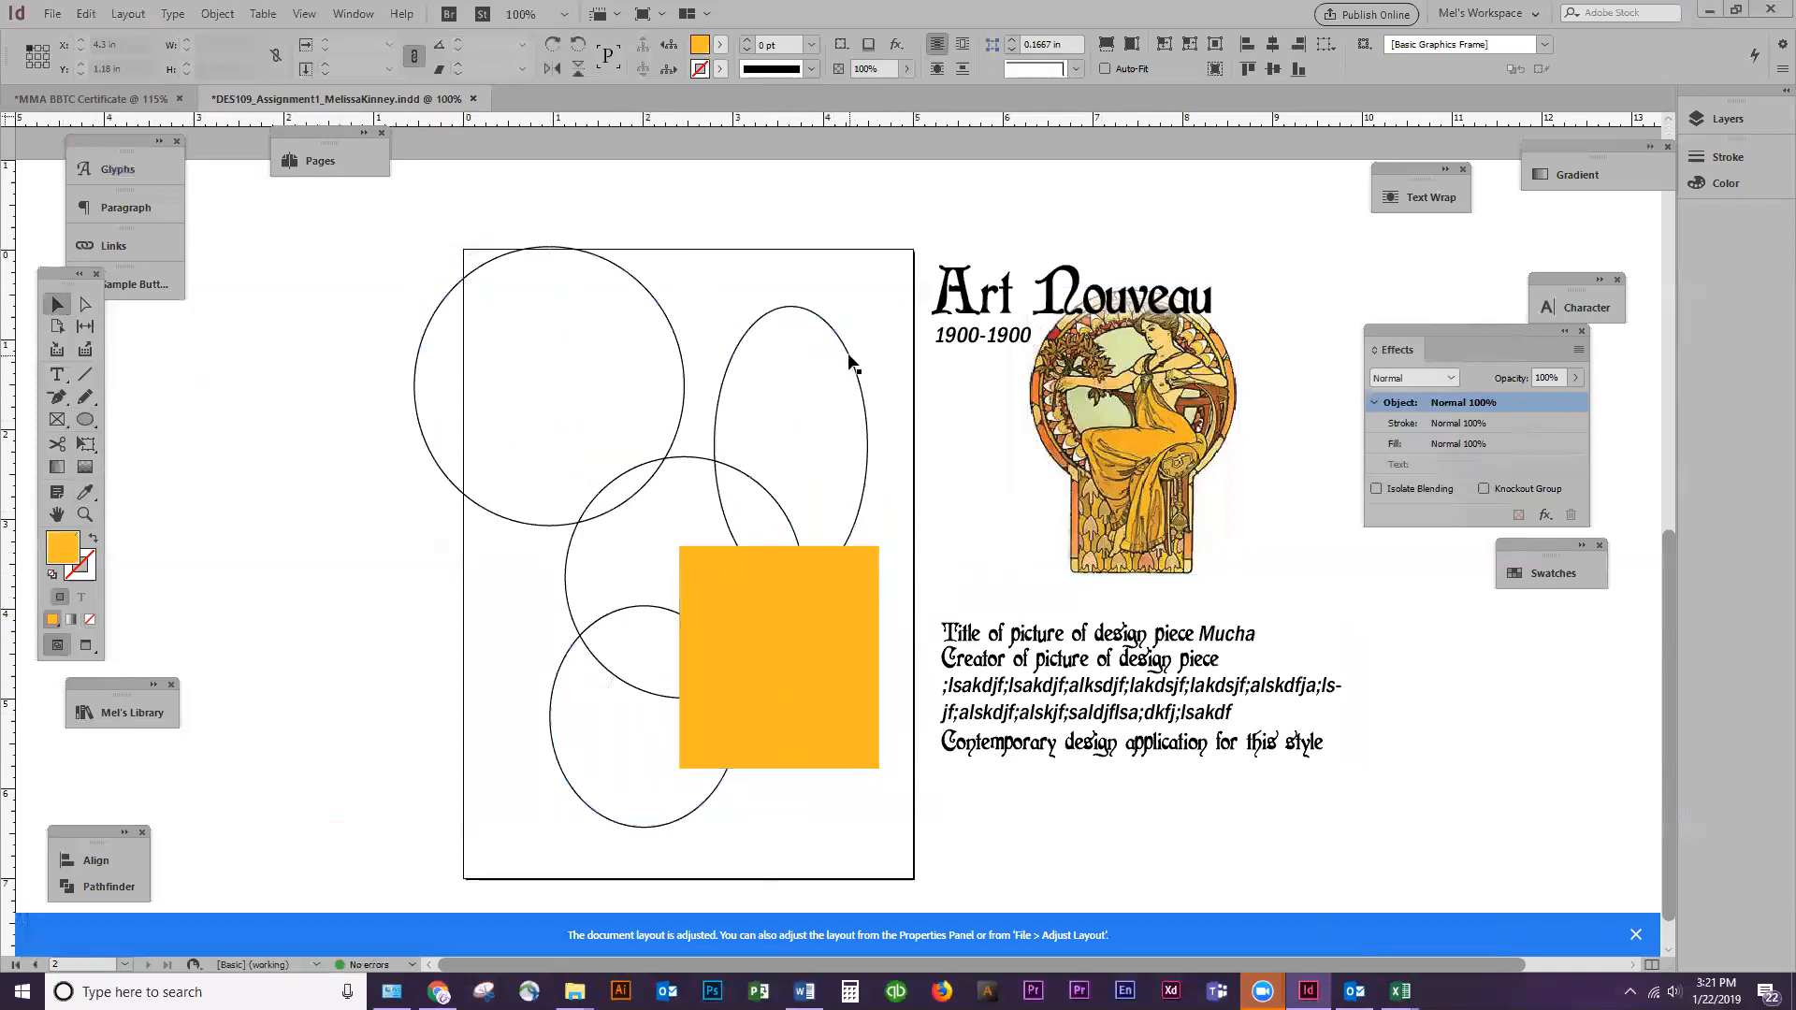
{"action": "left_click", "coordinate": [848, 352]}
{"action": "left_click", "coordinate": [85, 492]}
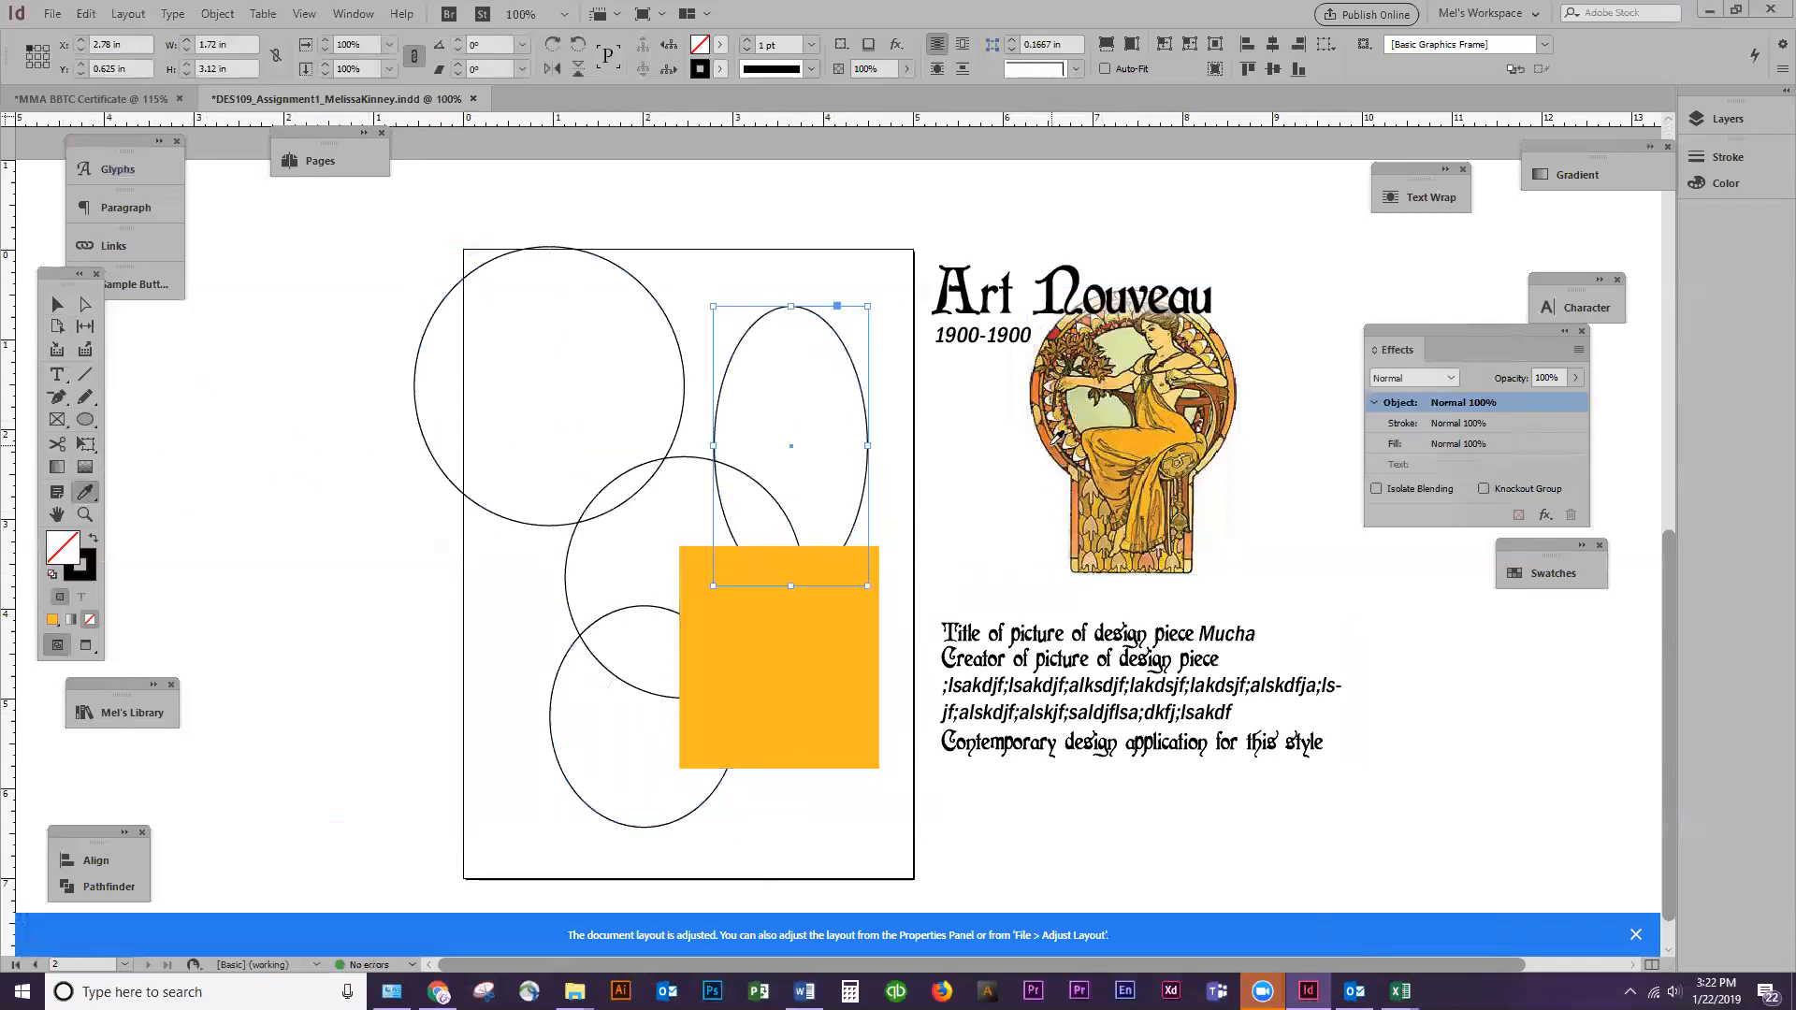
{"action": "left_click", "coordinate": [1054, 439]}
{"action": "key", "text": "v"}
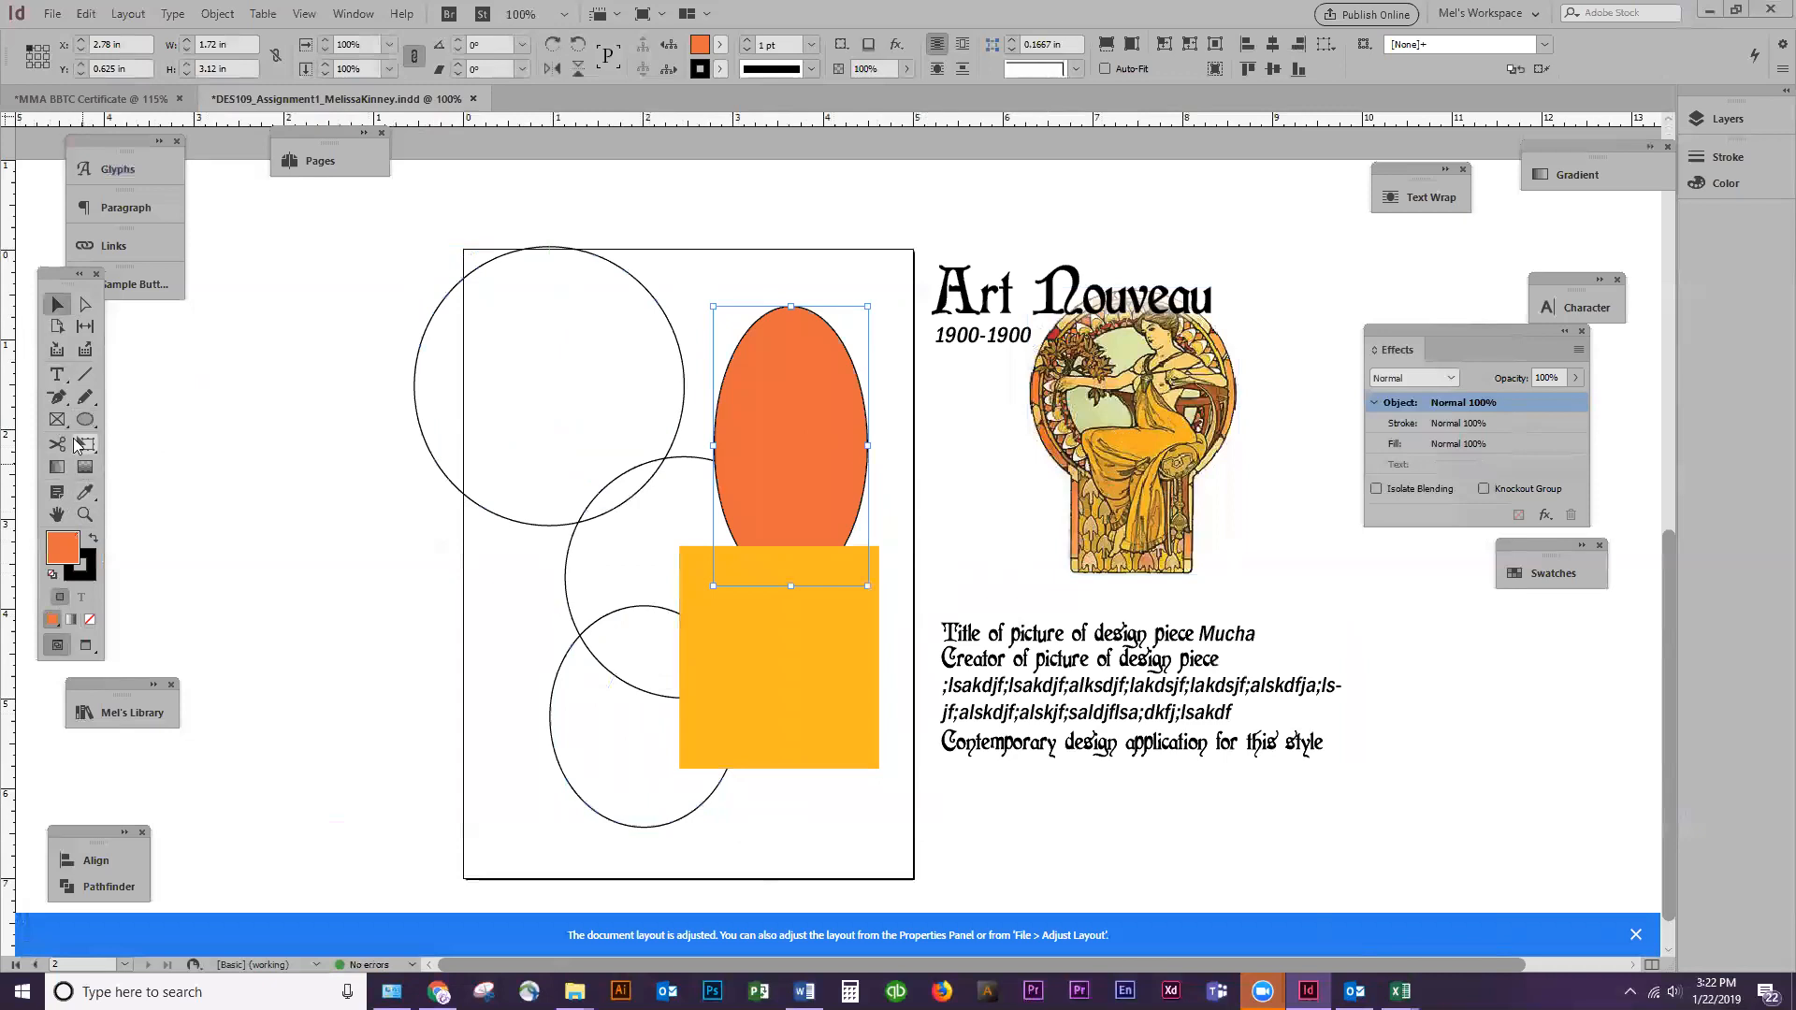
Sample another color from the border of the Mucha artwork with the Eyedropper for the next palette shape
{"action": "left_click", "coordinate": [1063, 445]}
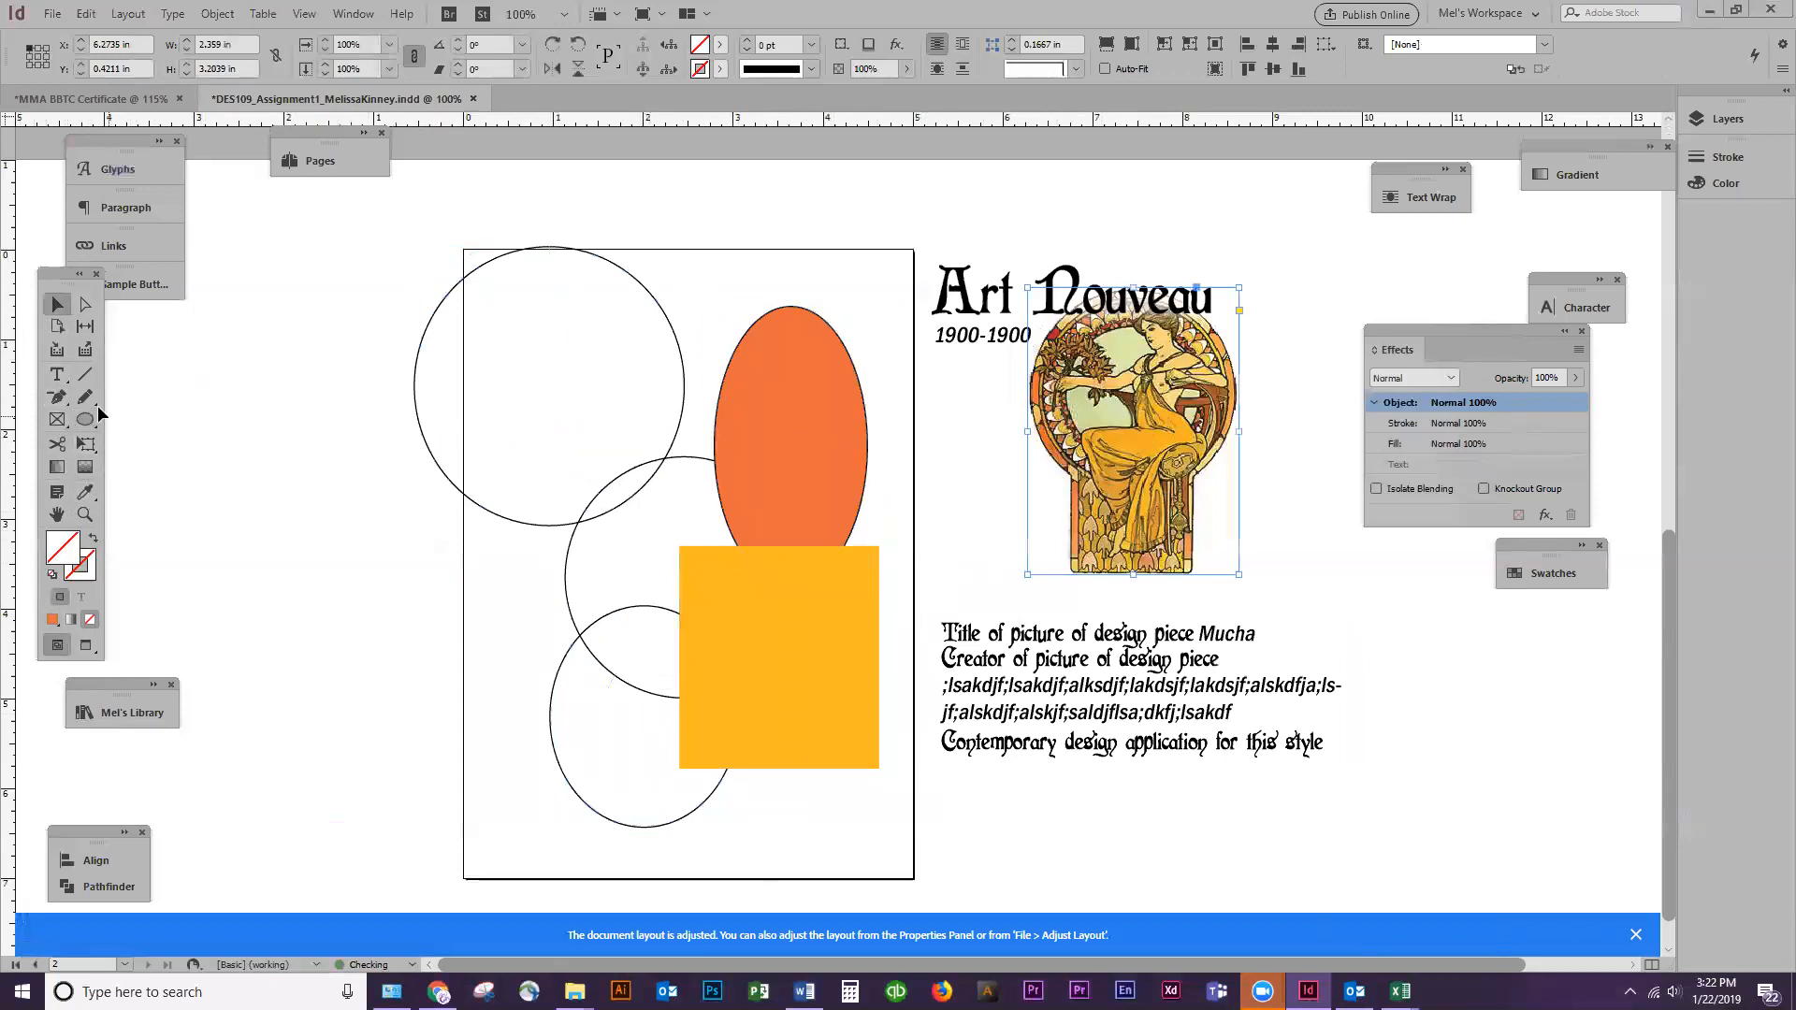
{"action": "left_click", "coordinate": [85, 491]}
{"action": "left_click", "coordinate": [1046, 364]}
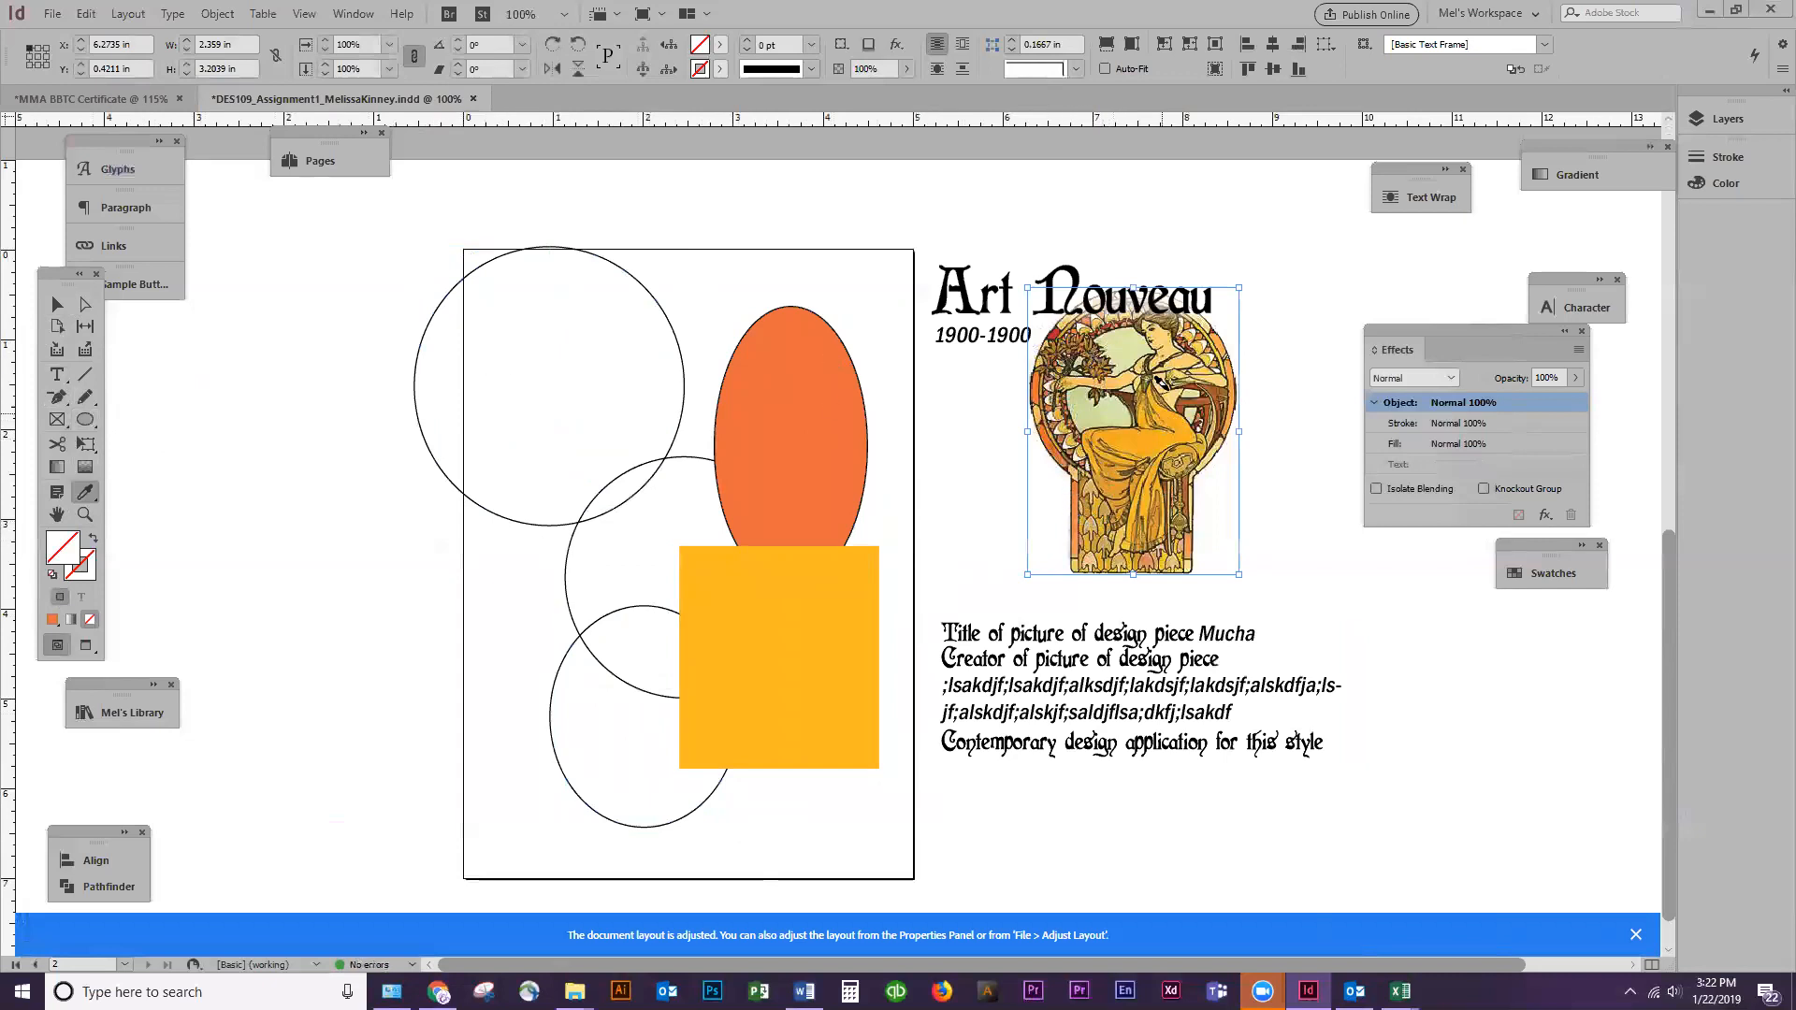
Try to apply a color sampled from the Mucha artwork to the large outlined circle with the Eyedropper
{"action": "key", "text": "v"}
{"action": "left_click", "coordinate": [86, 492]}
{"action": "left_click", "coordinate": [1104, 361]}
{"action": "left_click", "coordinate": [474, 362]}
{"action": "left_click", "coordinate": [58, 305]}
{"action": "left_click", "coordinate": [420, 342]}
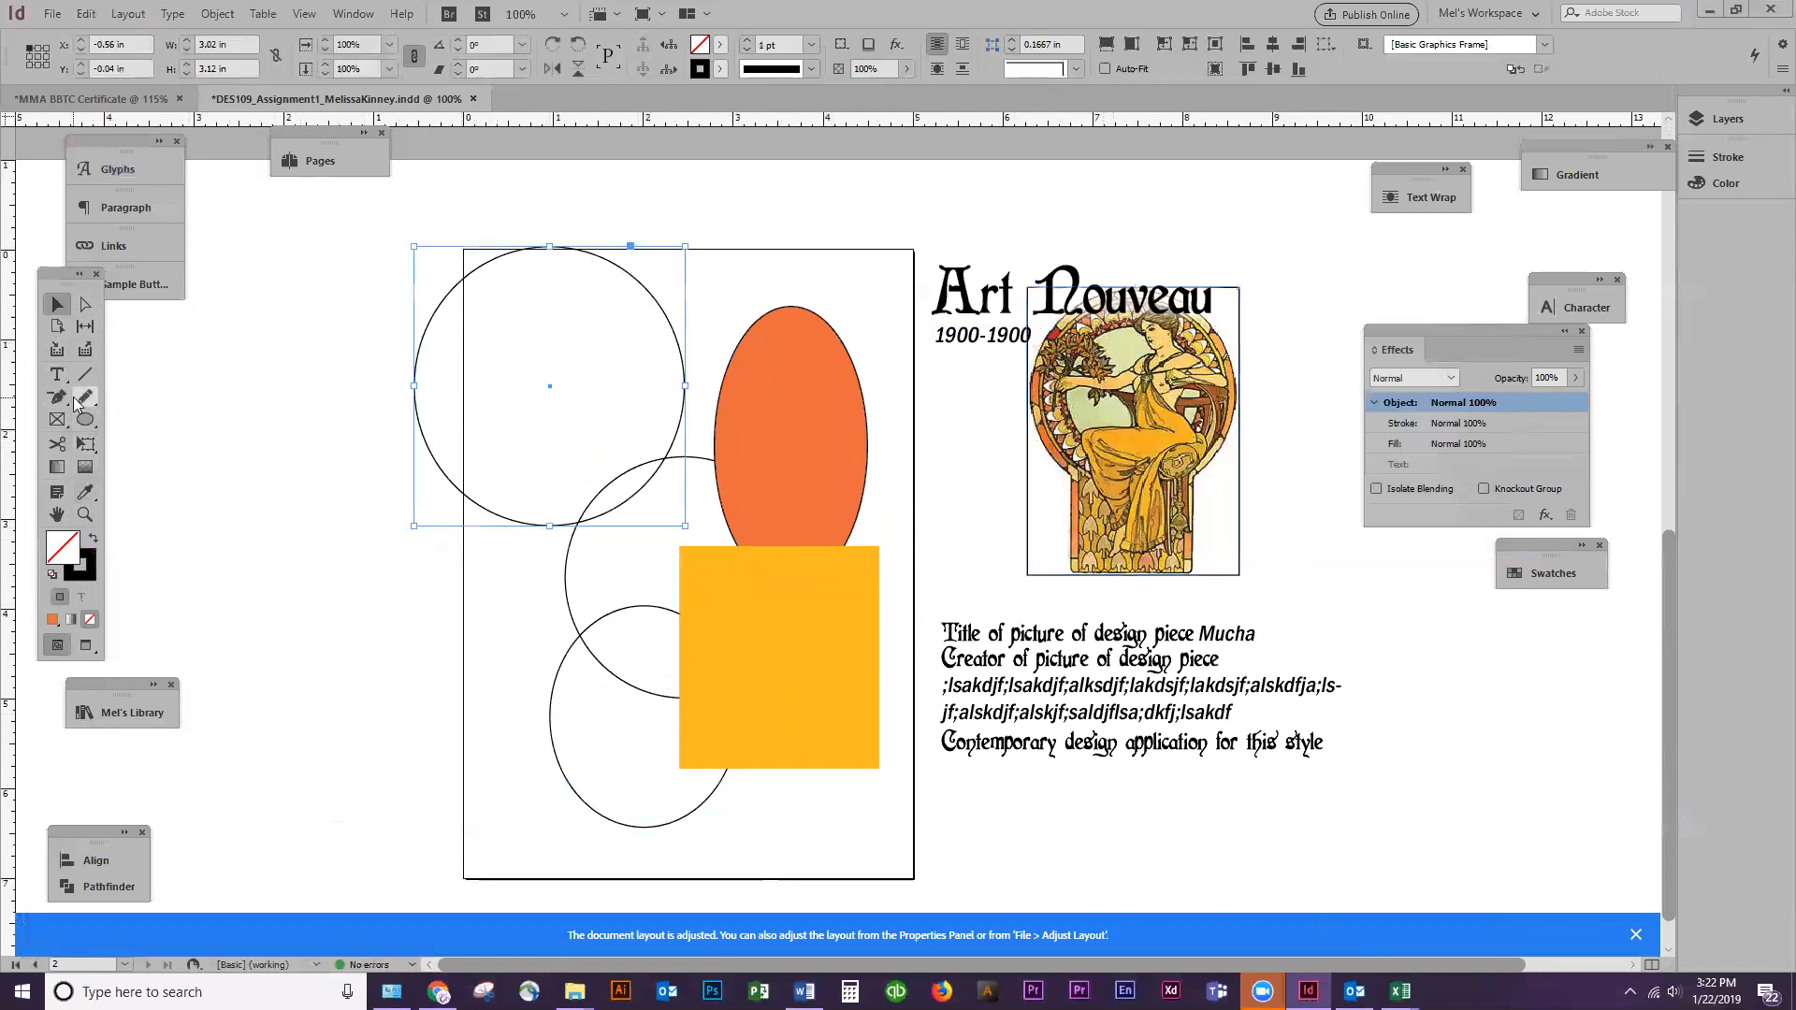
{"action": "left_click", "coordinate": [86, 492]}
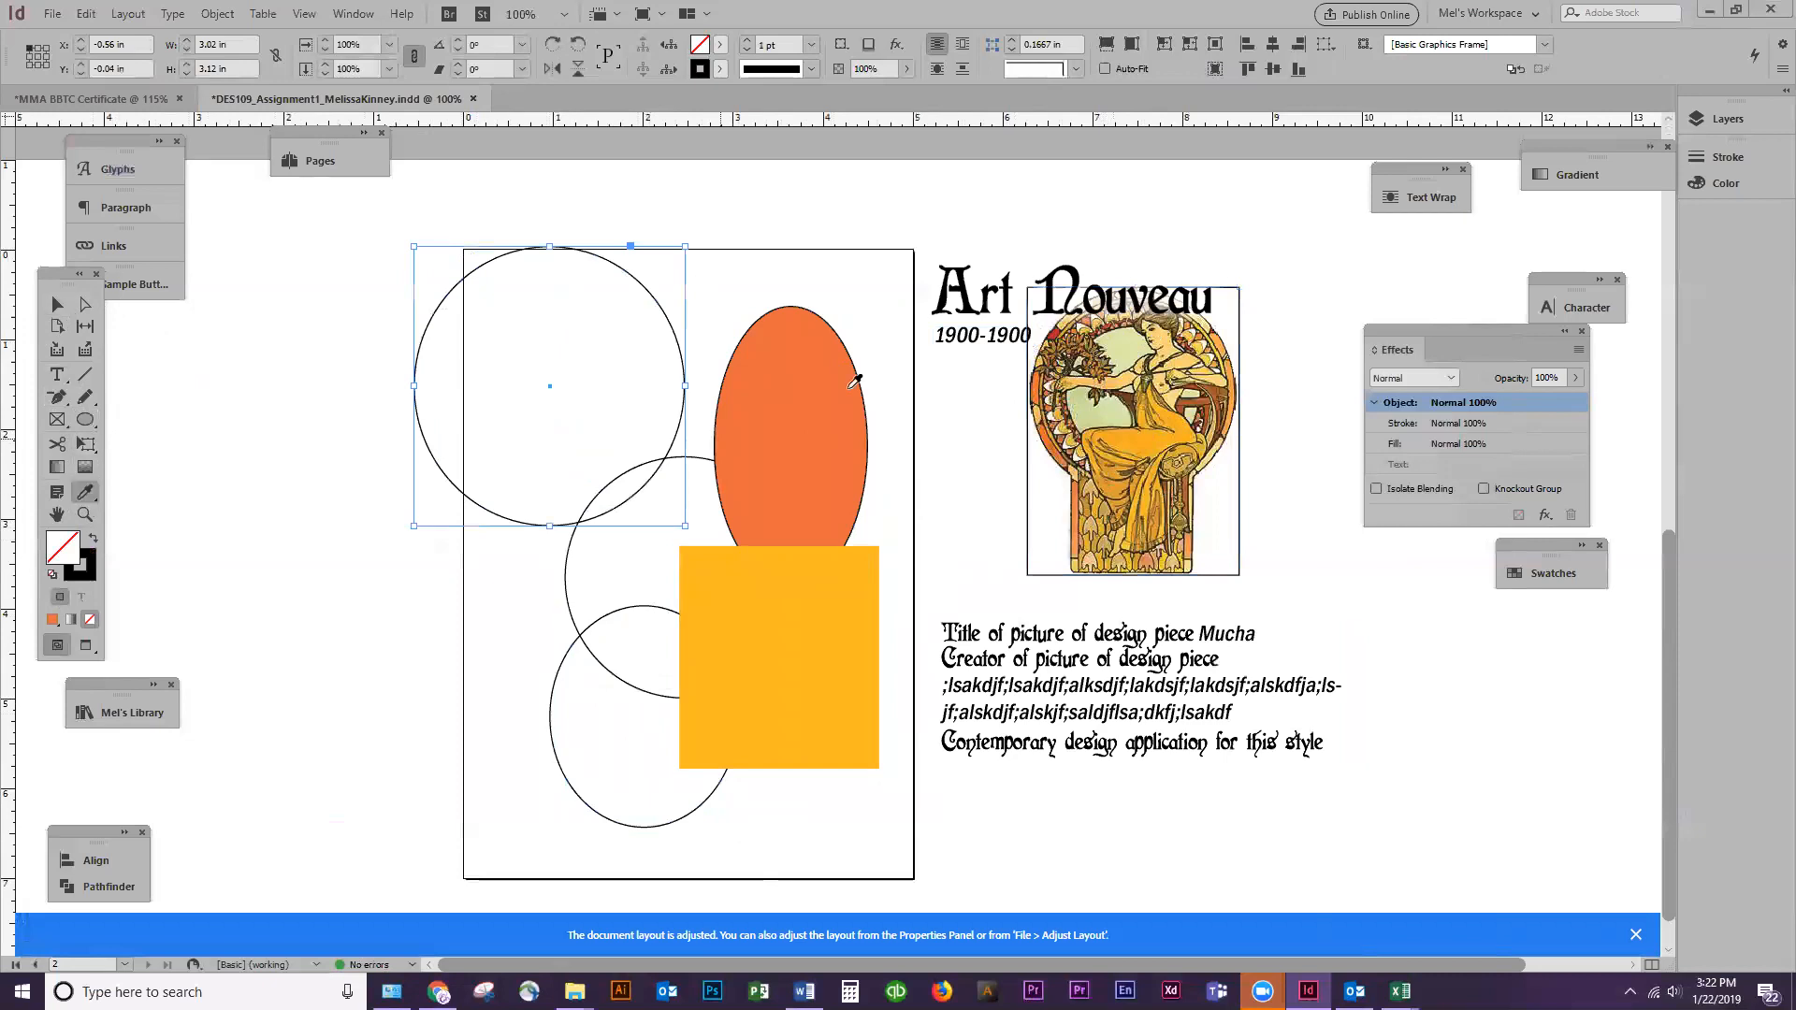
{"action": "left_click", "coordinate": [1113, 352]}
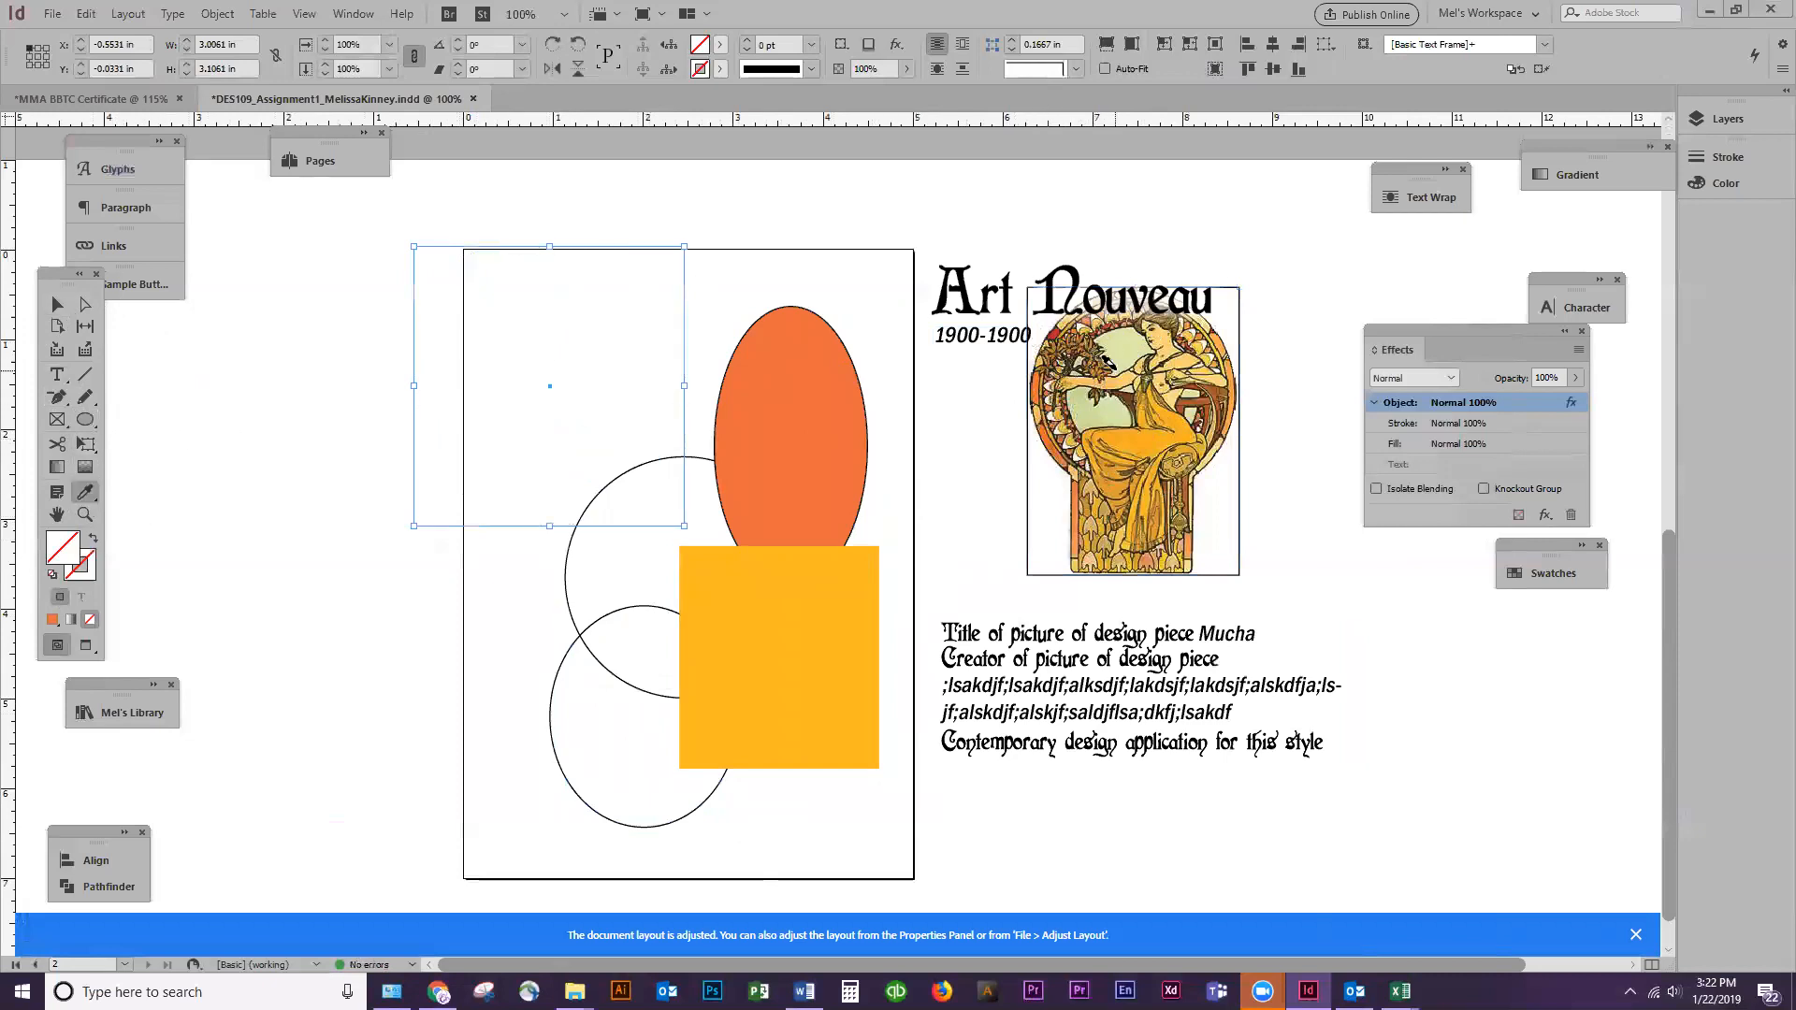
Extract a color theme from the Mucha artwork with the Color Theme tool
{"action": "left_click", "coordinate": [58, 305]}
{"action": "left_click", "coordinate": [1134, 433]}
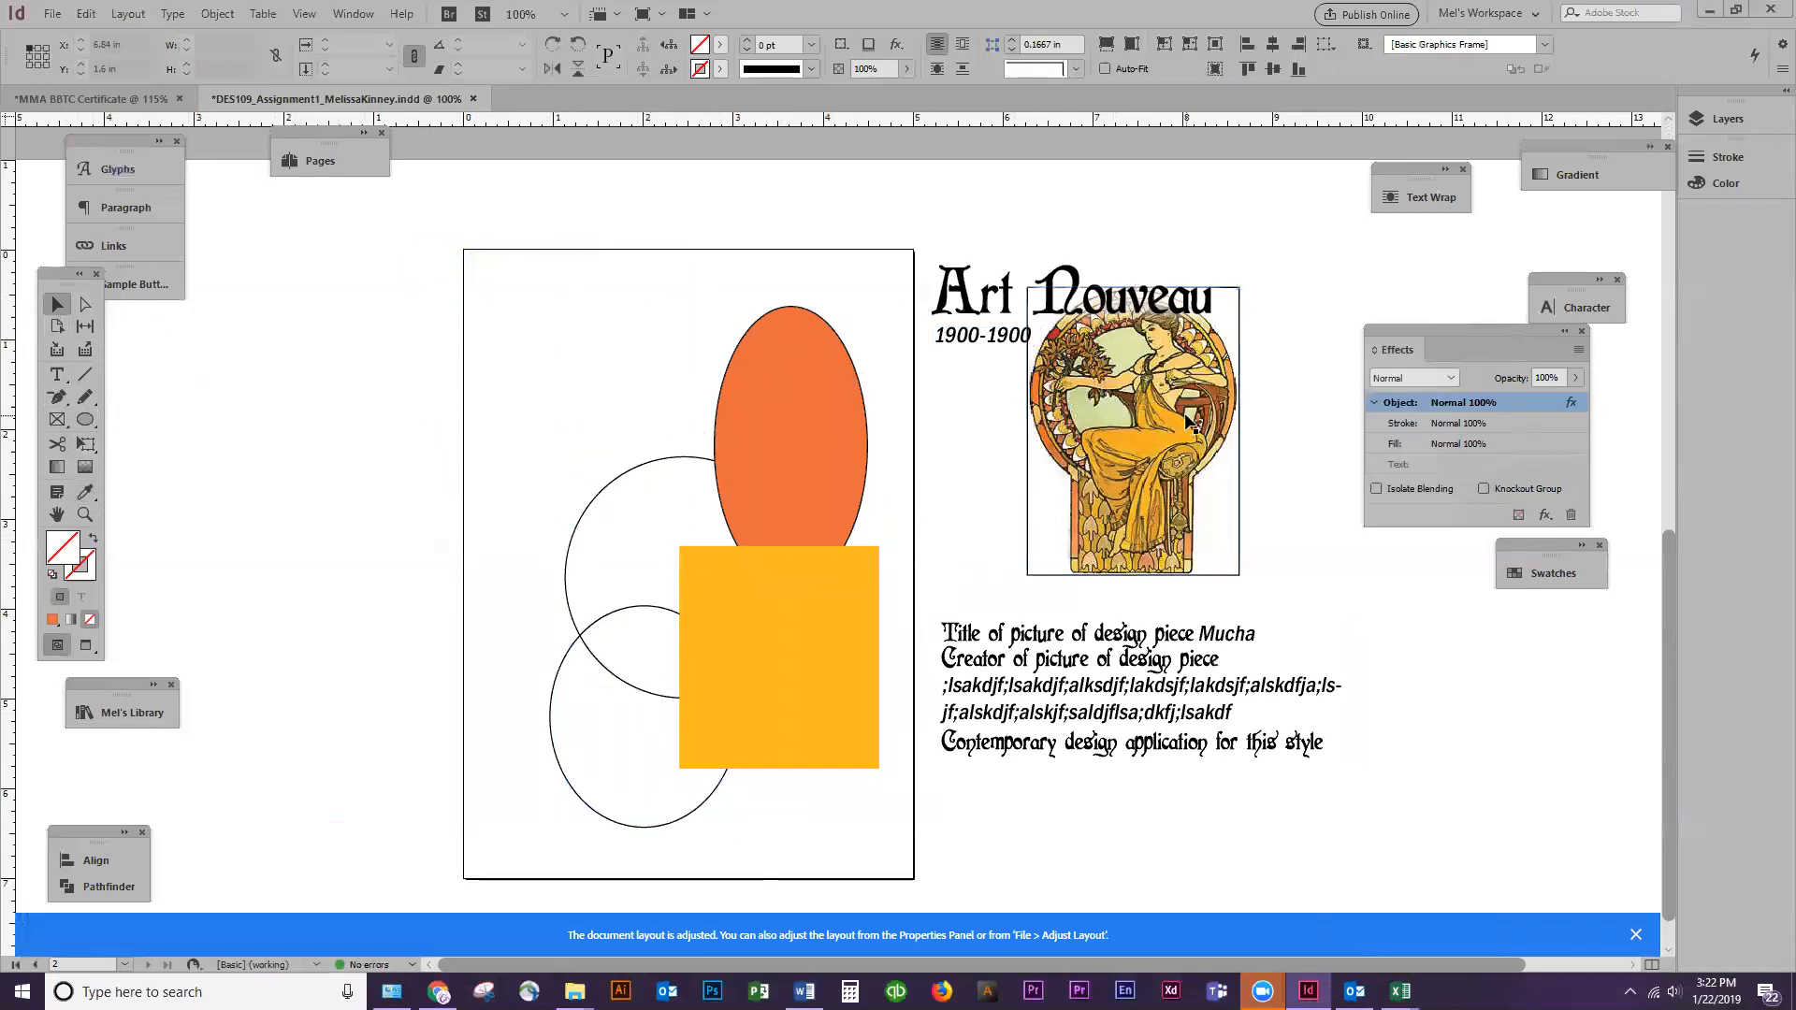
{"action": "left_click", "coordinate": [91, 489]}
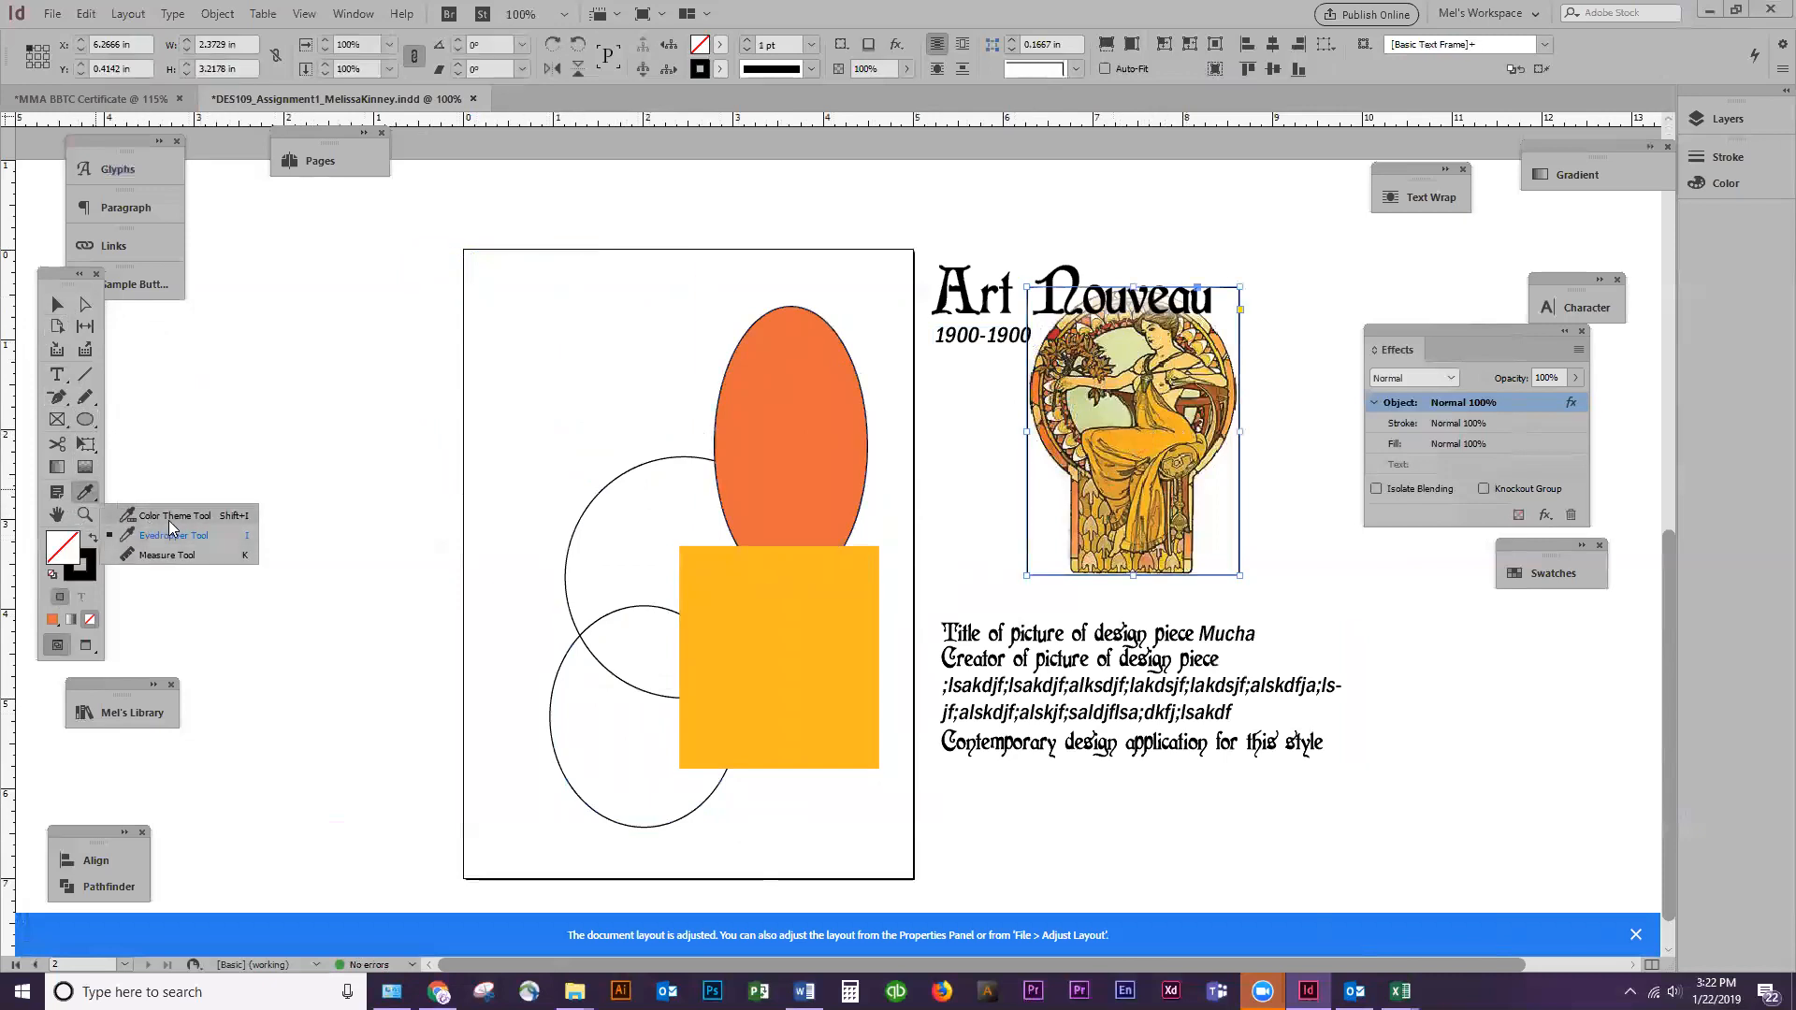
{"action": "left_click", "coordinate": [168, 520]}
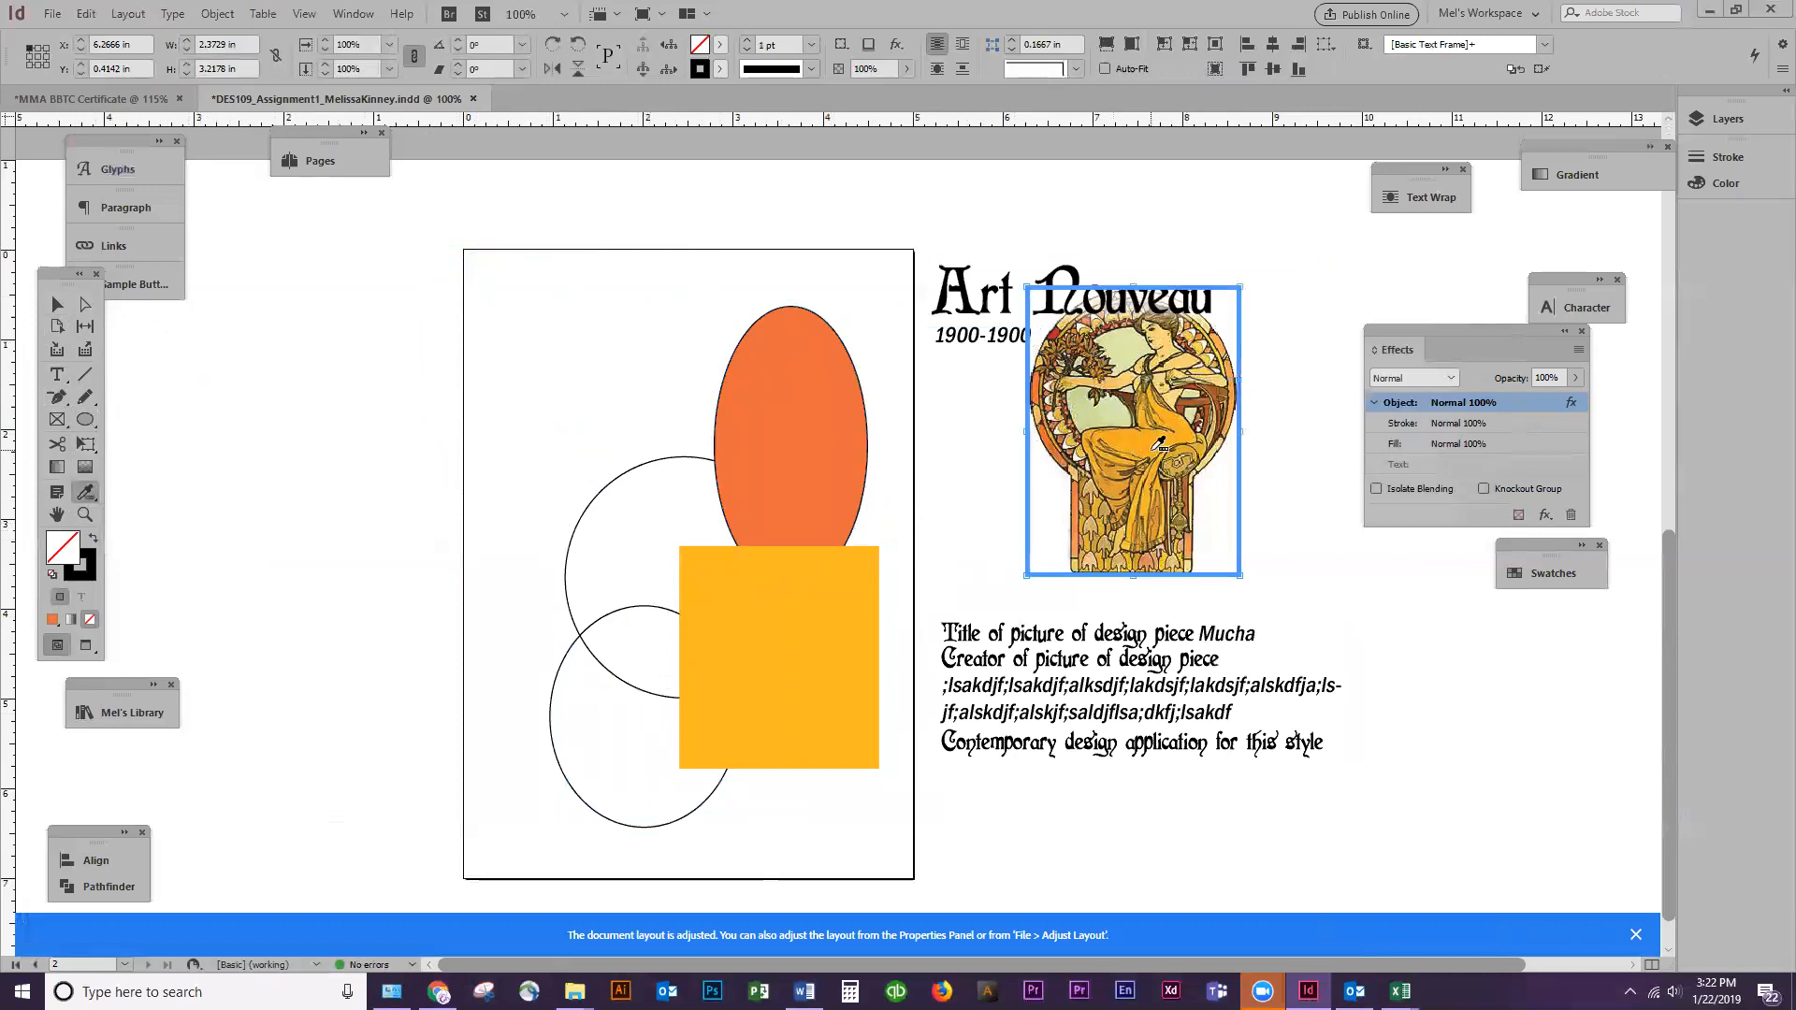
{"action": "left_click", "coordinate": [1124, 449]}
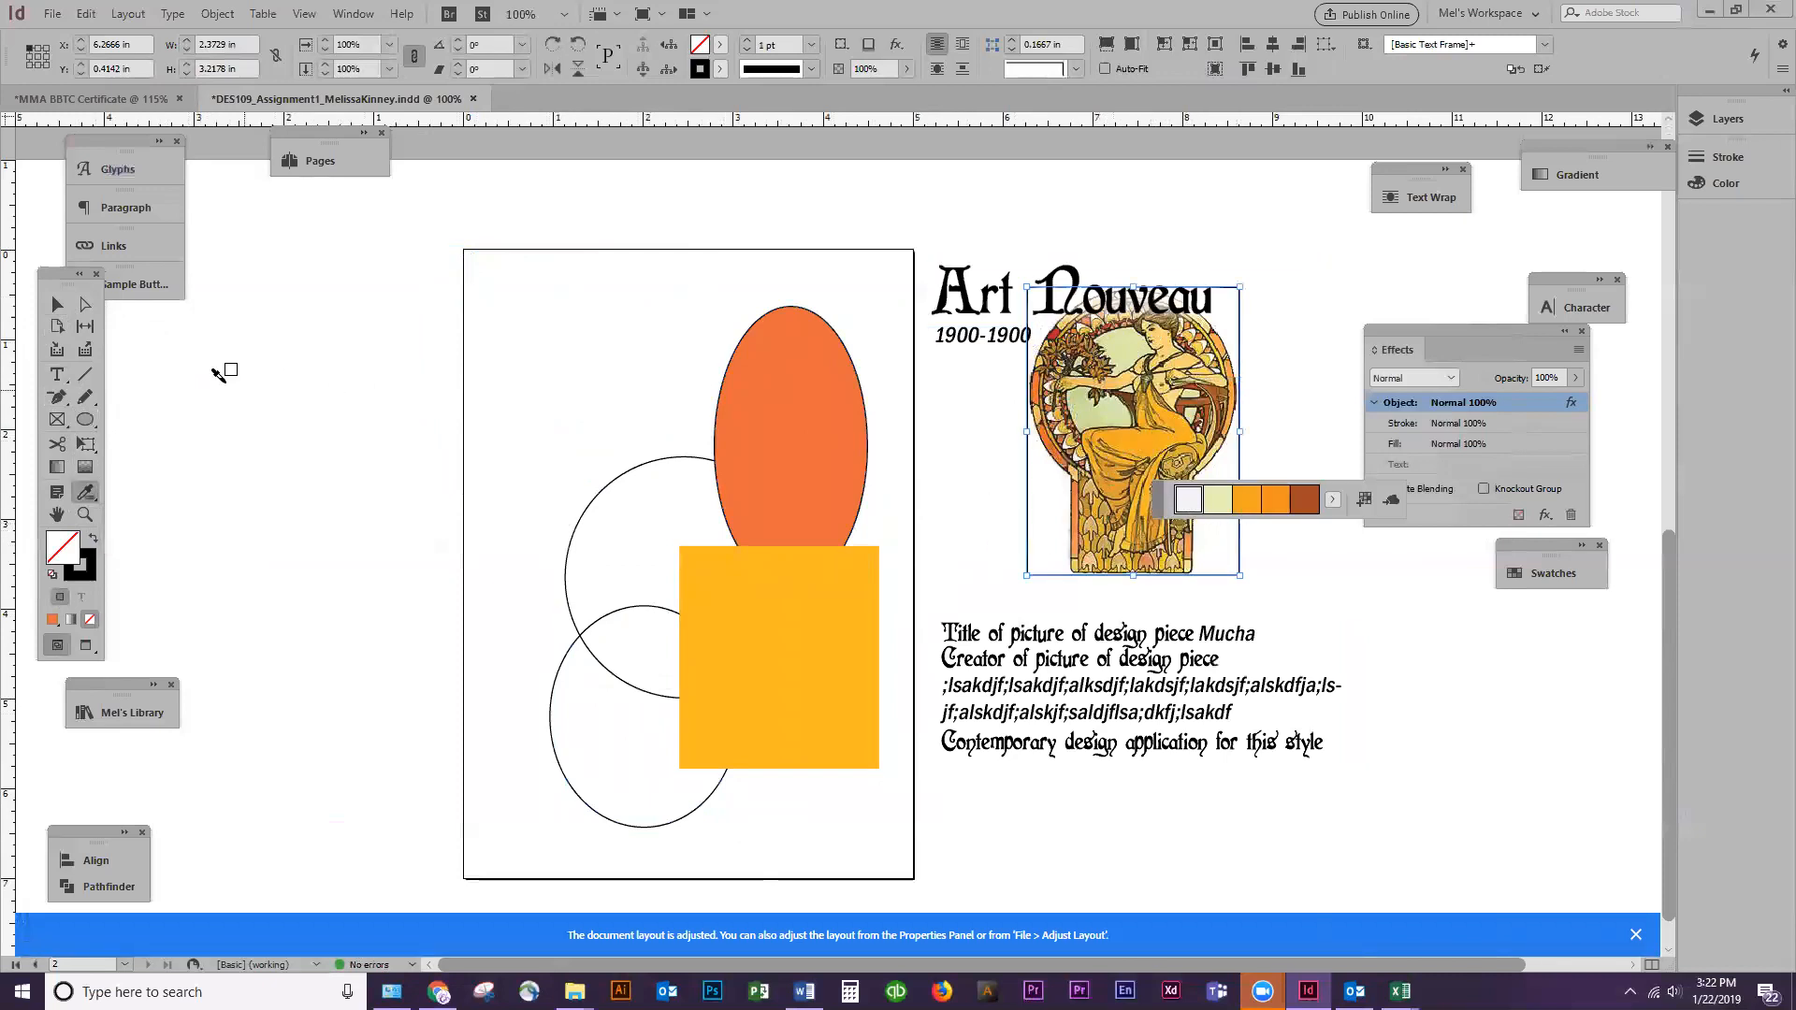
Add the color theme extracted from the Mucha artwork to the document swatches
{"action": "left_click", "coordinate": [65, 312]}
{"action": "left_click", "coordinate": [1535, 573]}
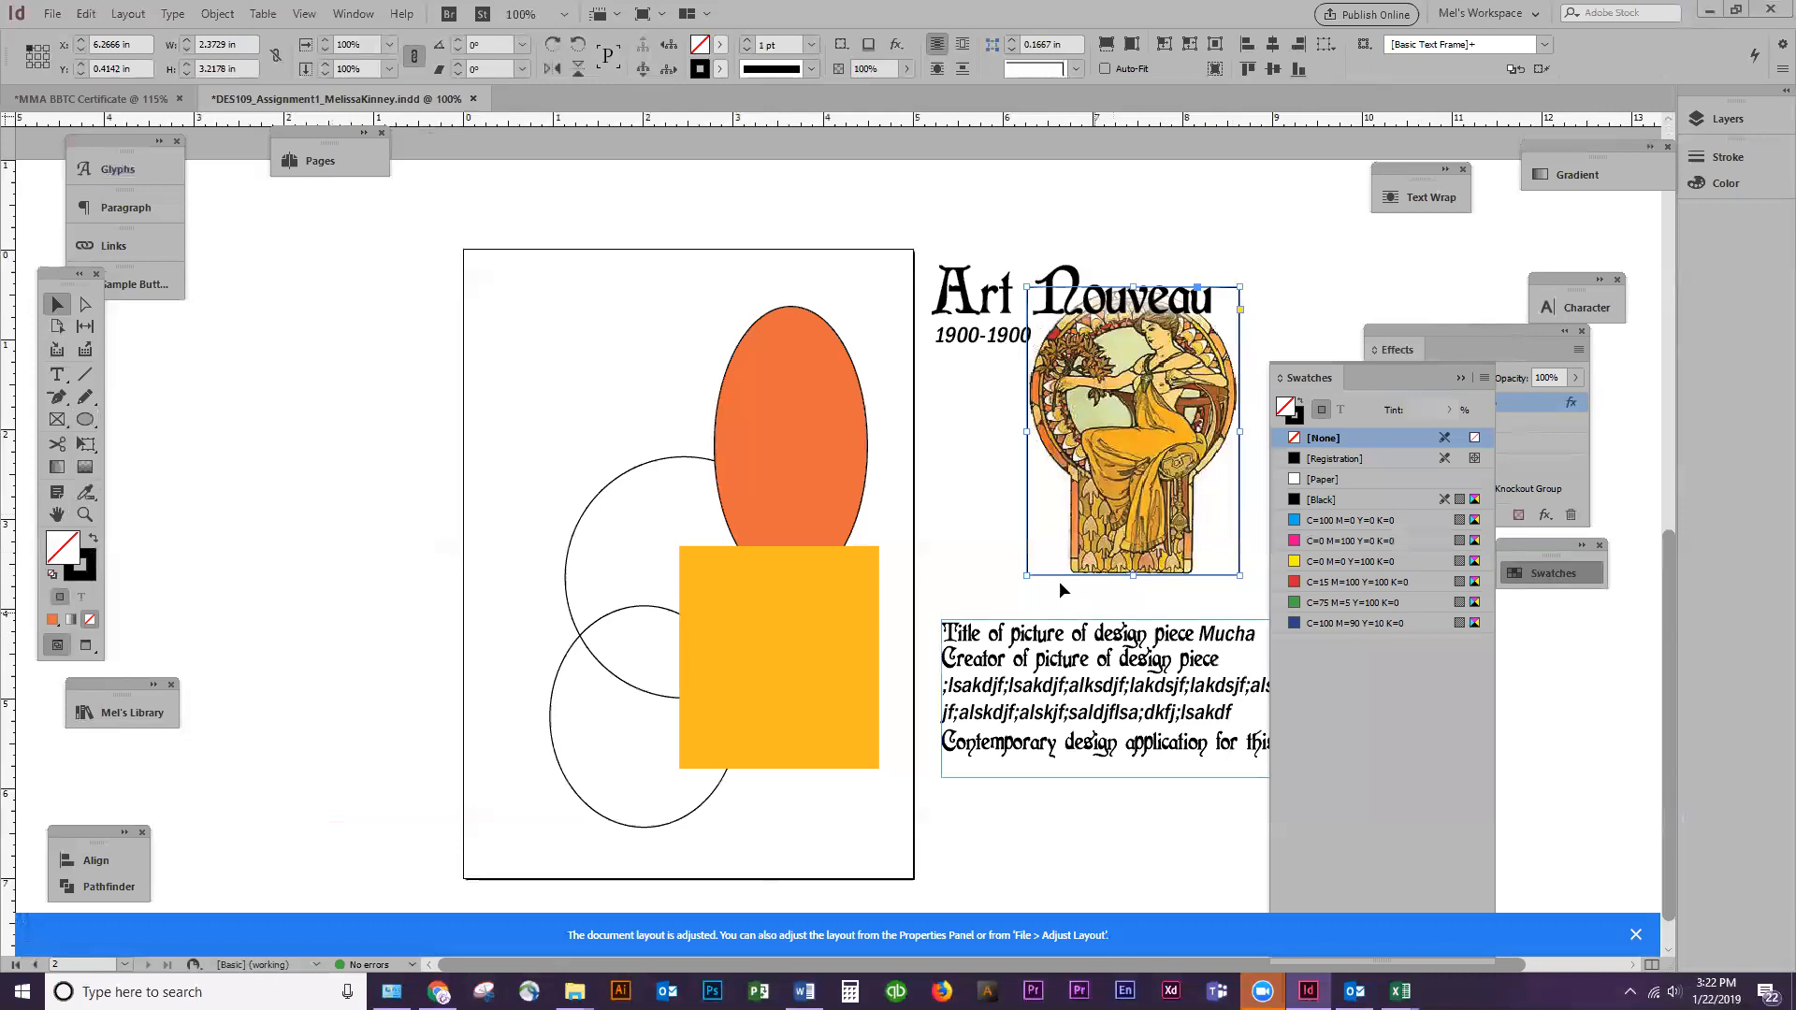
{"action": "left_click", "coordinate": [87, 494]}
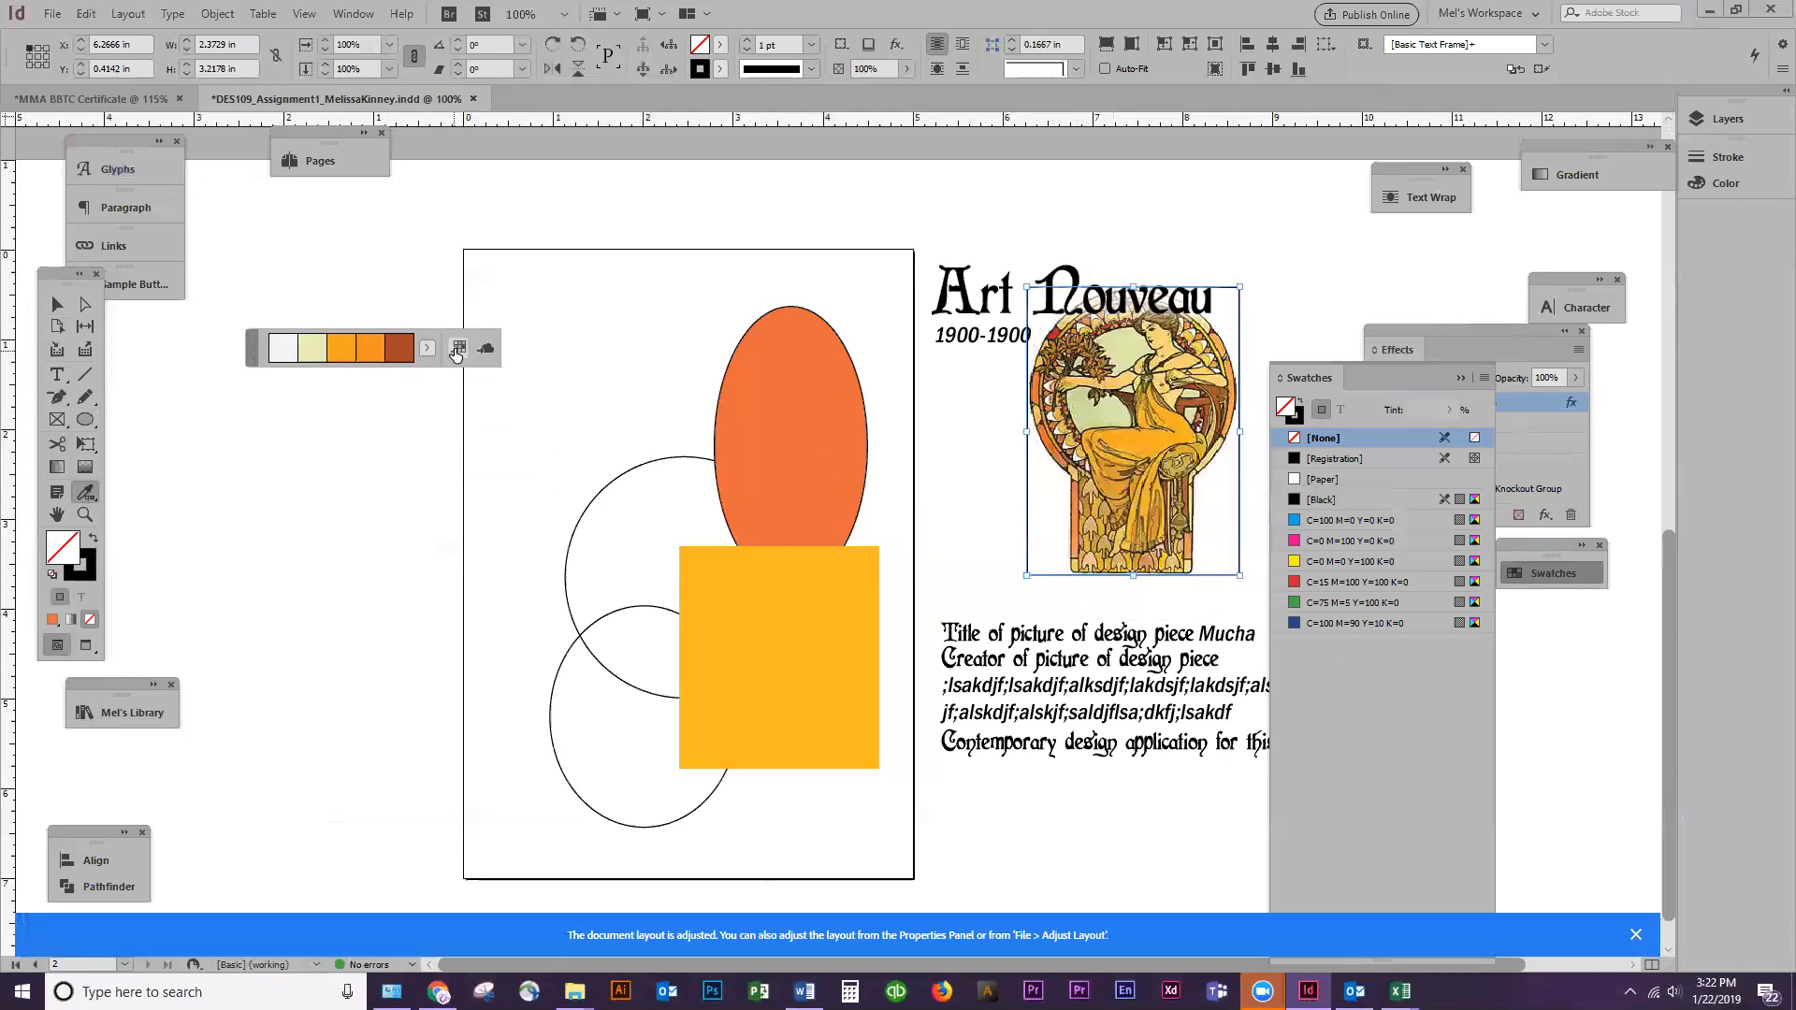
{"action": "left_click", "coordinate": [458, 348]}
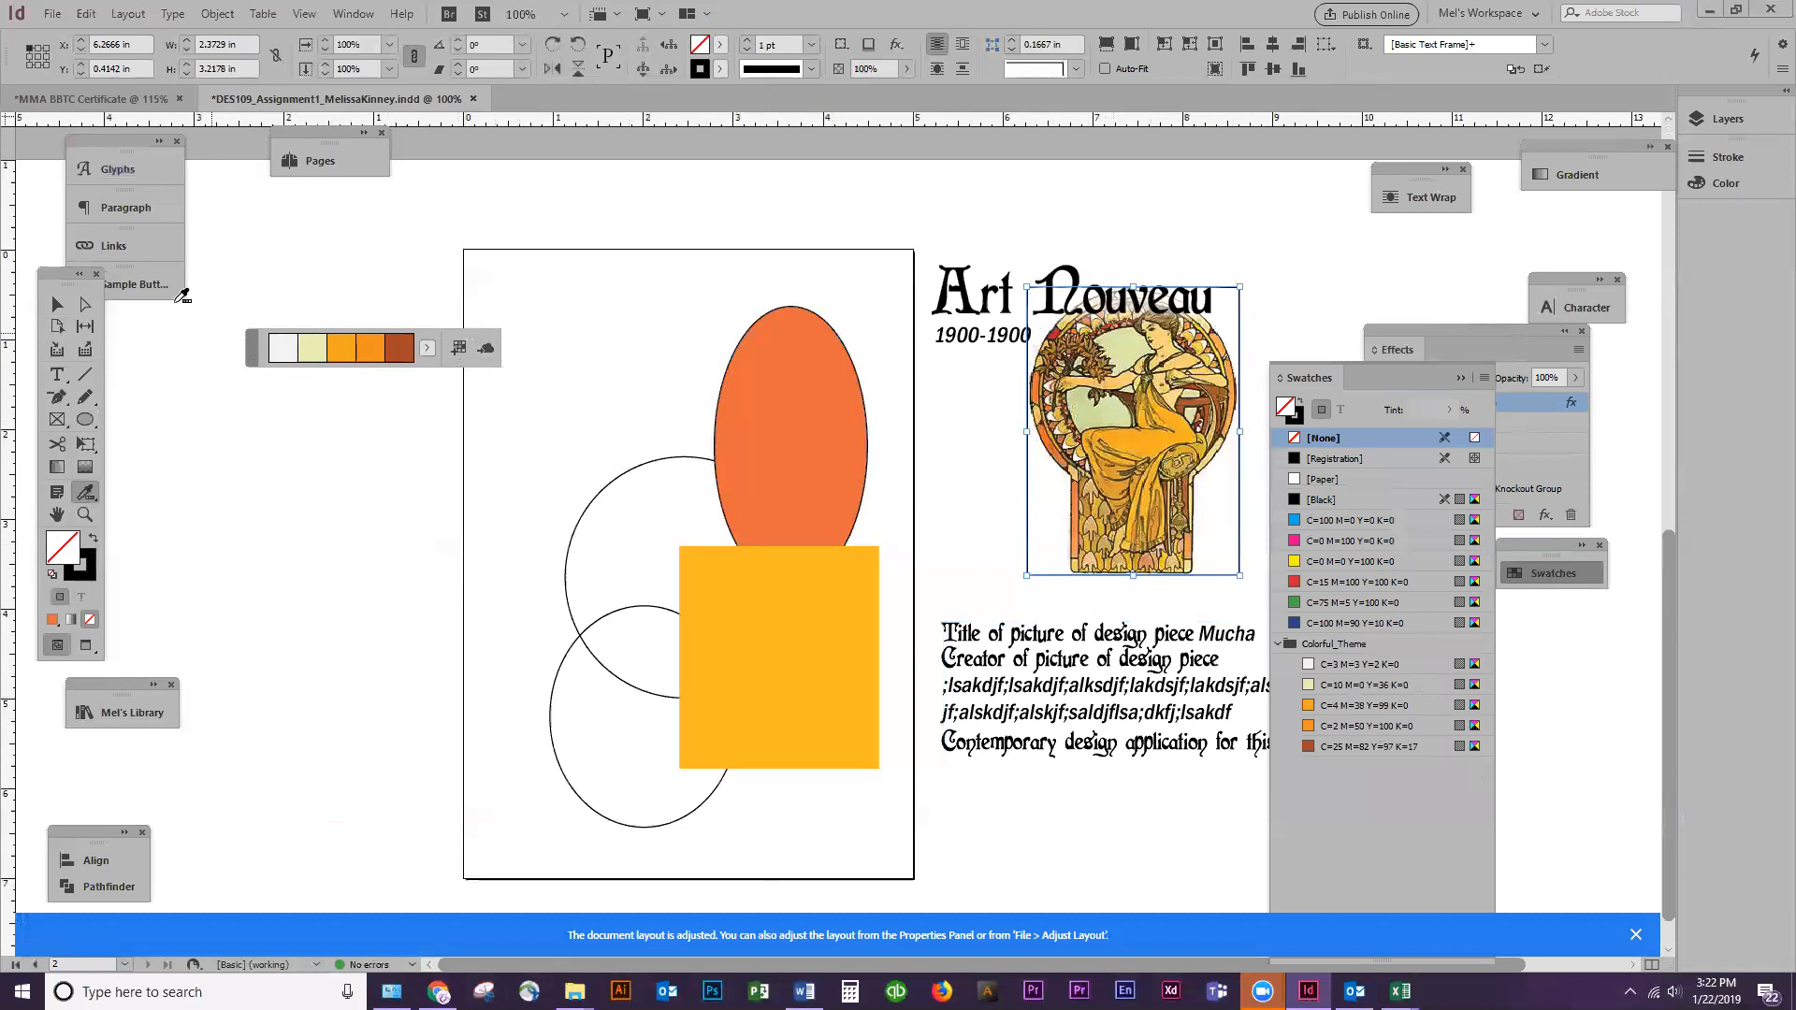
Duplicate the 2.66 x 2.7 in circle up toward the page's upper-left area and fill the copy with C=25 M=82 Y=97 K=17
{"action": "left_click", "coordinate": [54, 305]}
{"action": "left_click", "coordinate": [509, 372]}
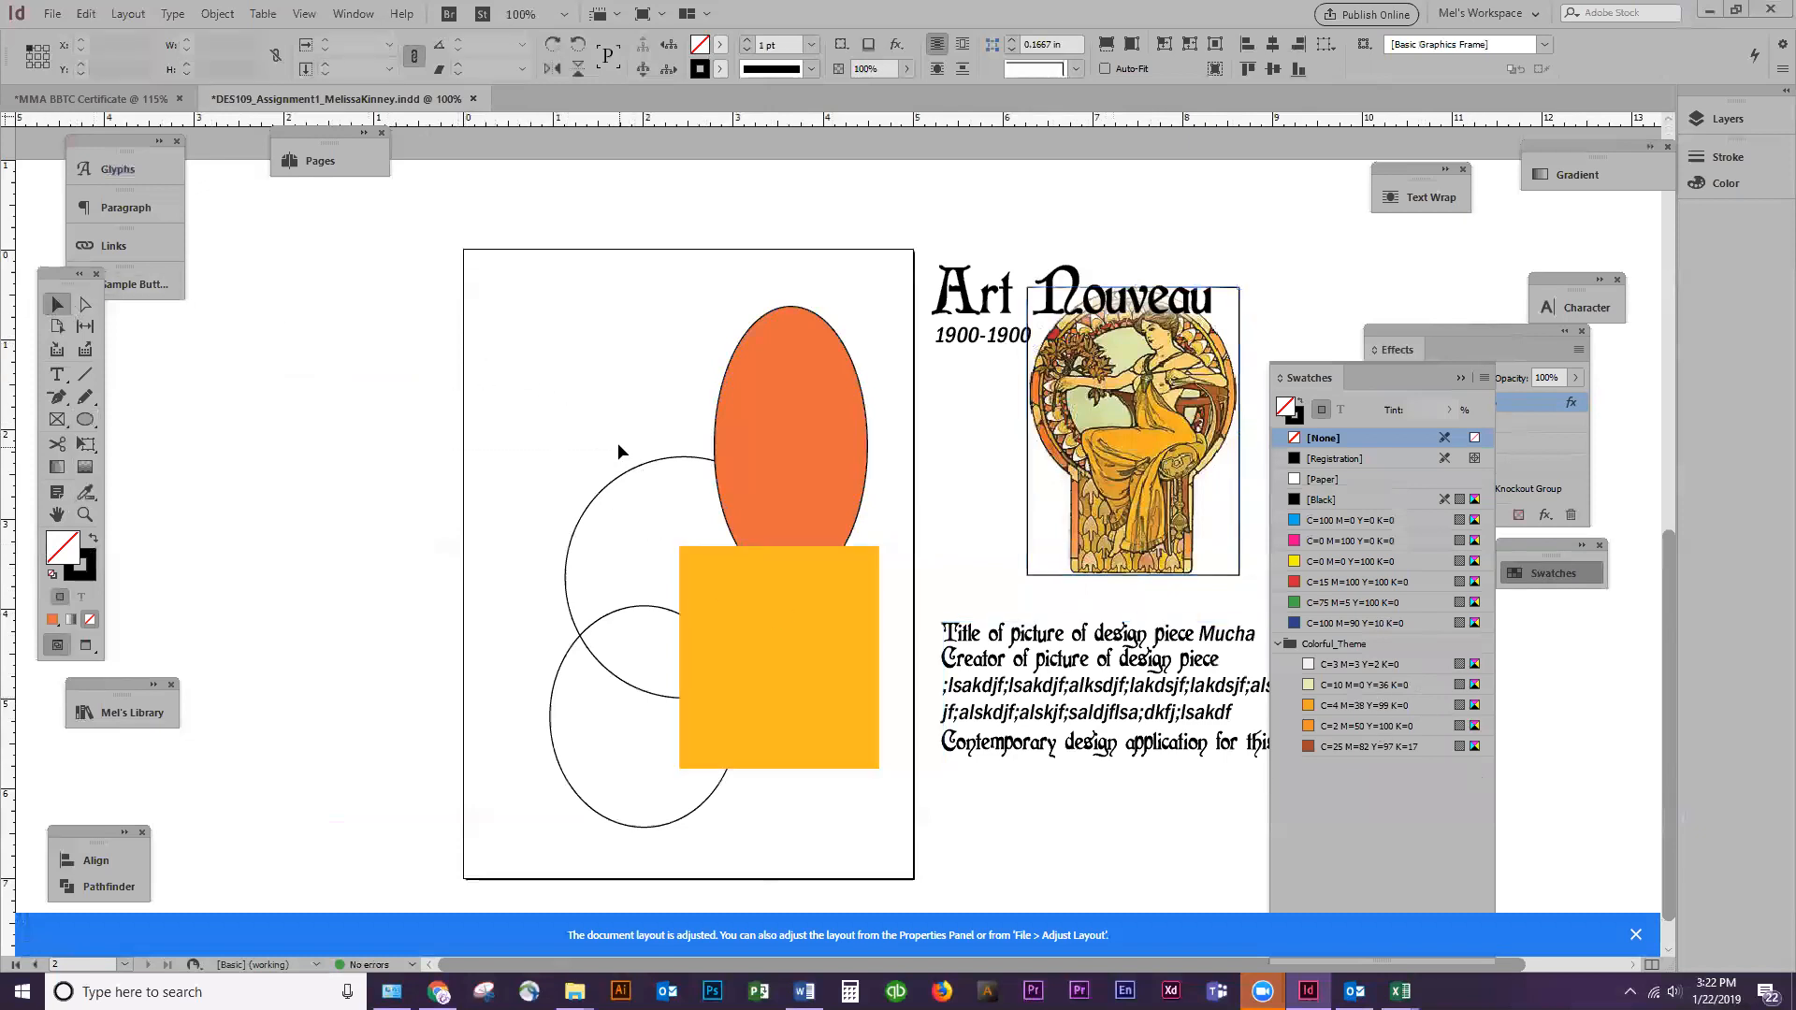
{"action": "left_click_drag", "start_coordinate": [628, 472], "coordinate": [565, 322]}
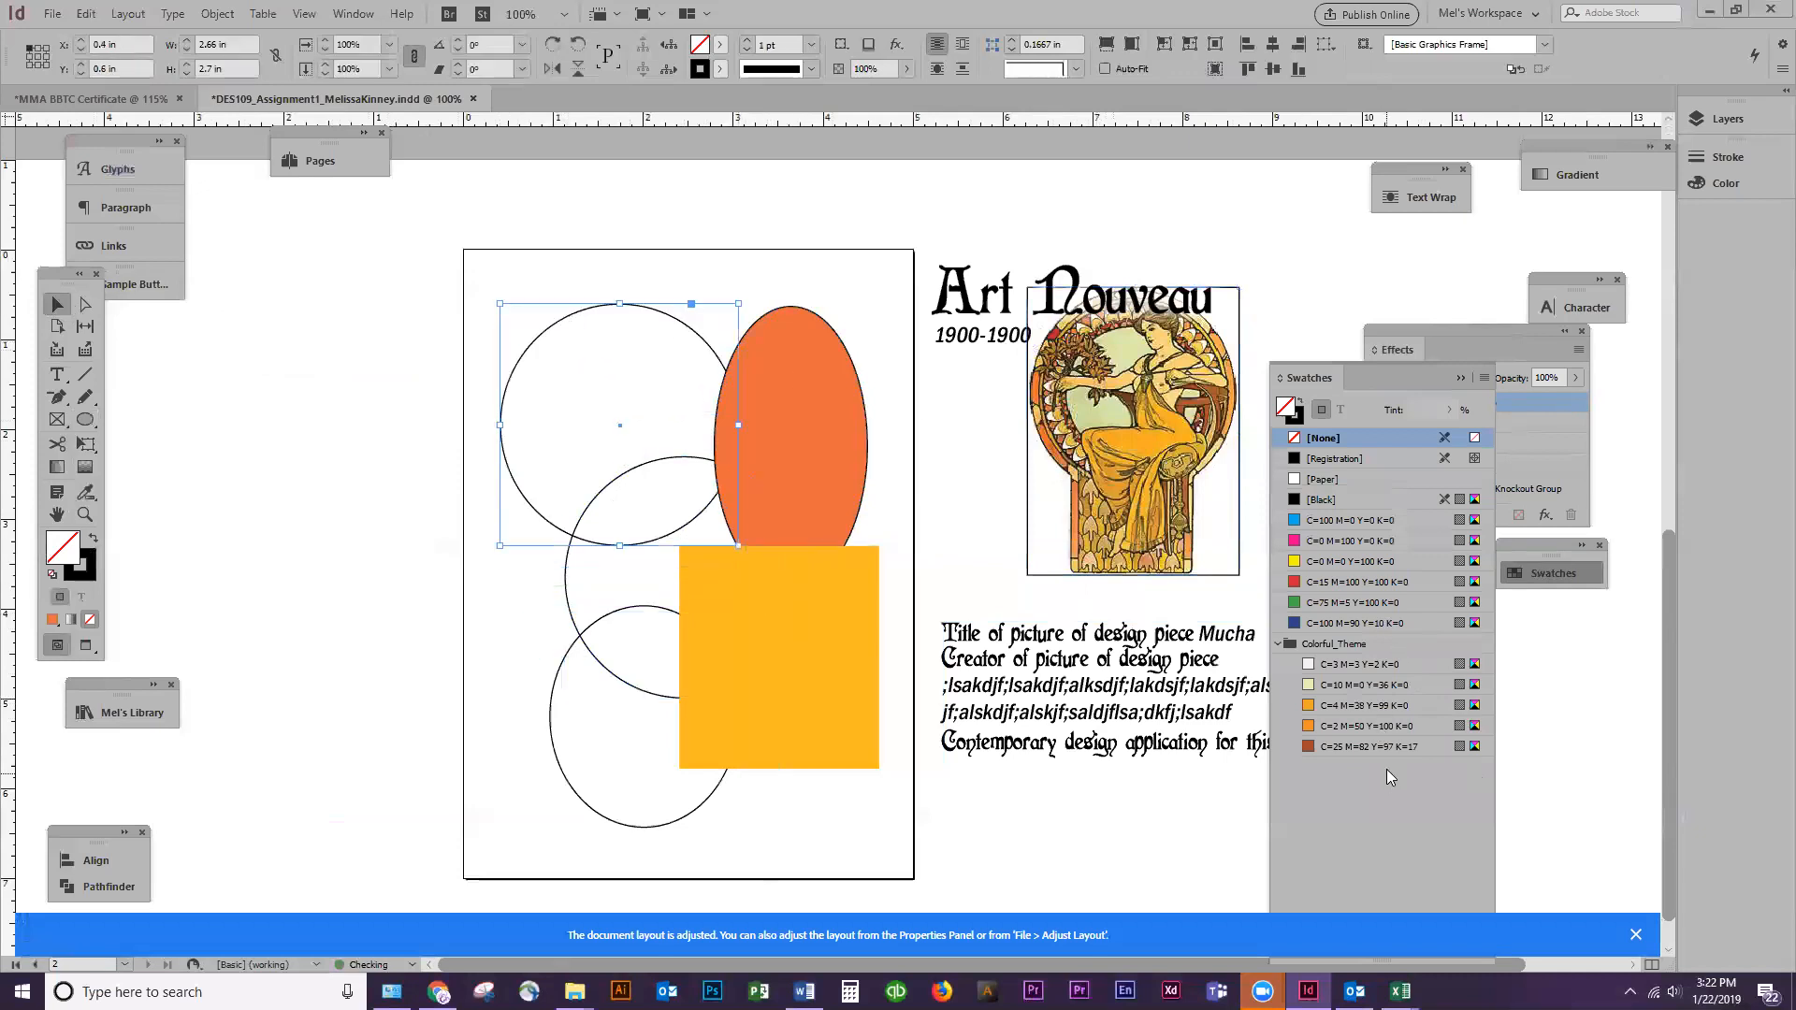
{"action": "left_click", "coordinate": [1368, 746]}
Swap the fill and stroke of the original medium circle and set its fill to dark olive #37381a in the Color Picker
{"action": "left_click", "coordinate": [606, 604]}
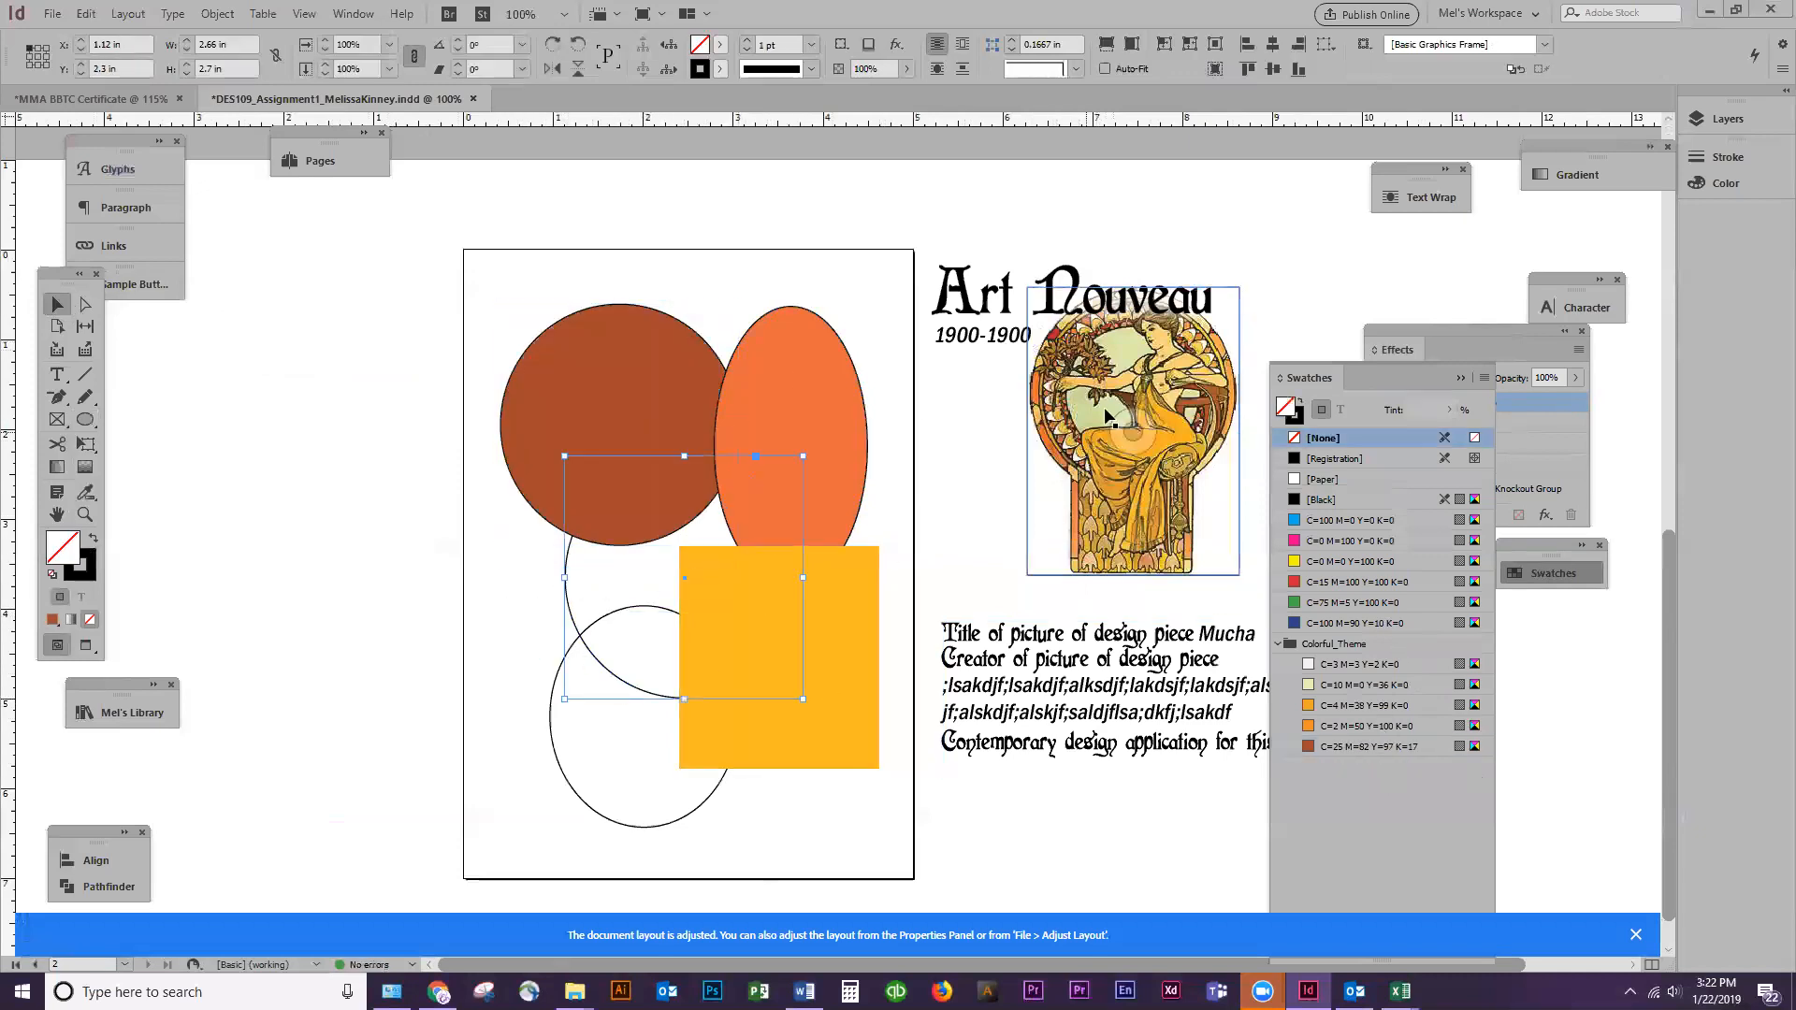
{"action": "left_click", "coordinate": [93, 539]}
{"action": "double_click", "coordinate": [63, 547]}
{"action": "left_click", "coordinate": [731, 425]}
{"action": "left_click_drag", "start_coordinate": [751, 447], "coordinate": [685, 574]}
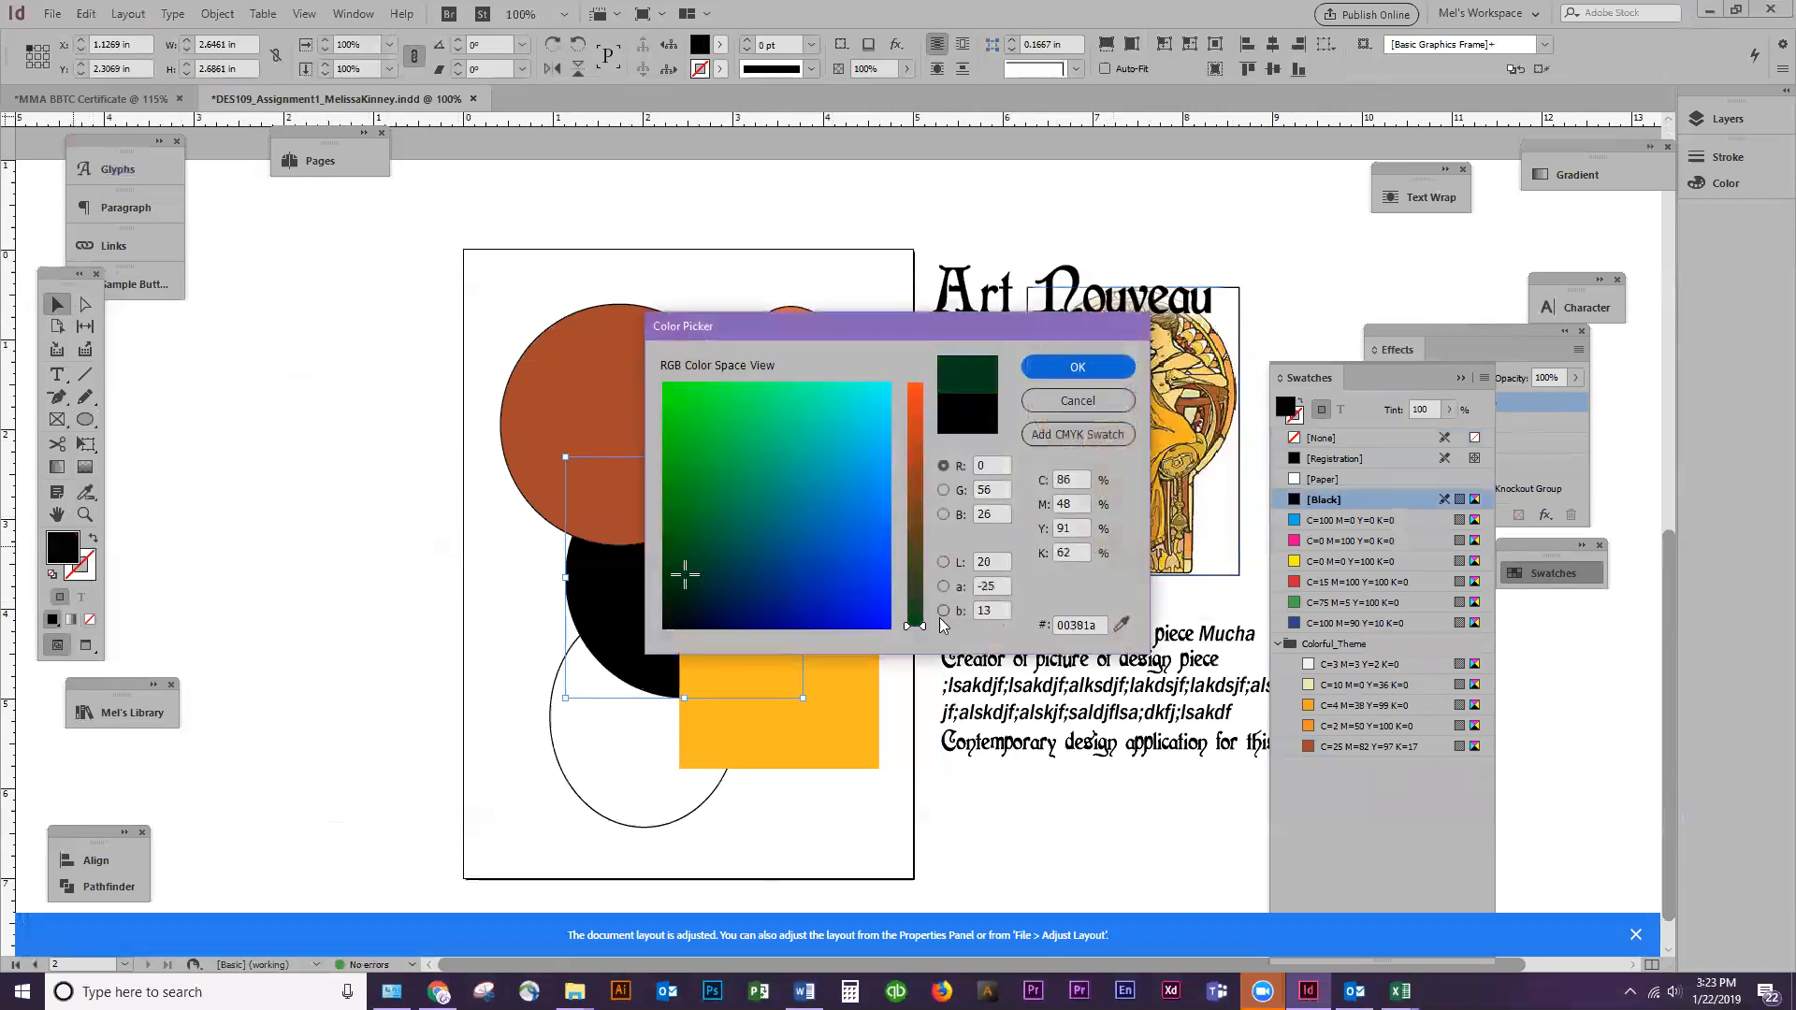
{"action": "mouse_move", "coordinate": [921, 615]}
{"action": "left_mouse_down"}
{"action": "mouse_move", "coordinate": [922, 562]}
{"action": "mouse_move", "coordinate": [922, 580]}
{"action": "left_mouse_up"}
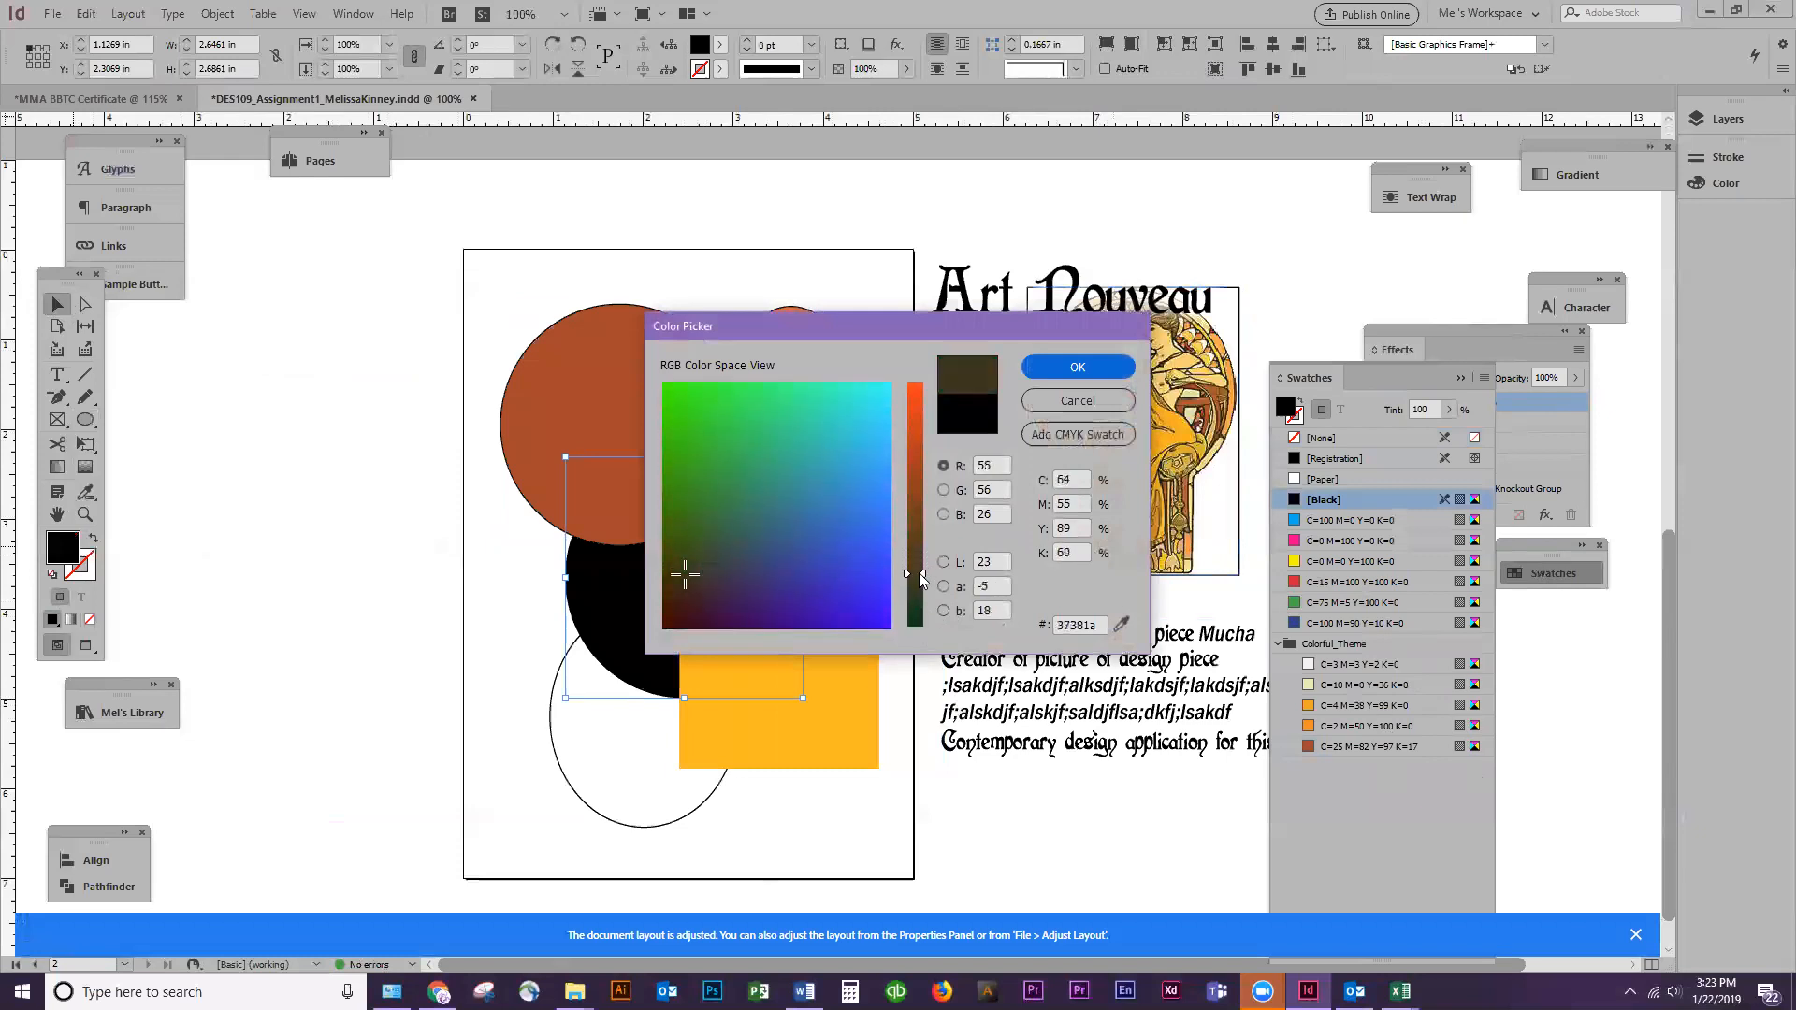
{"action": "left_click", "coordinate": [1067, 364]}
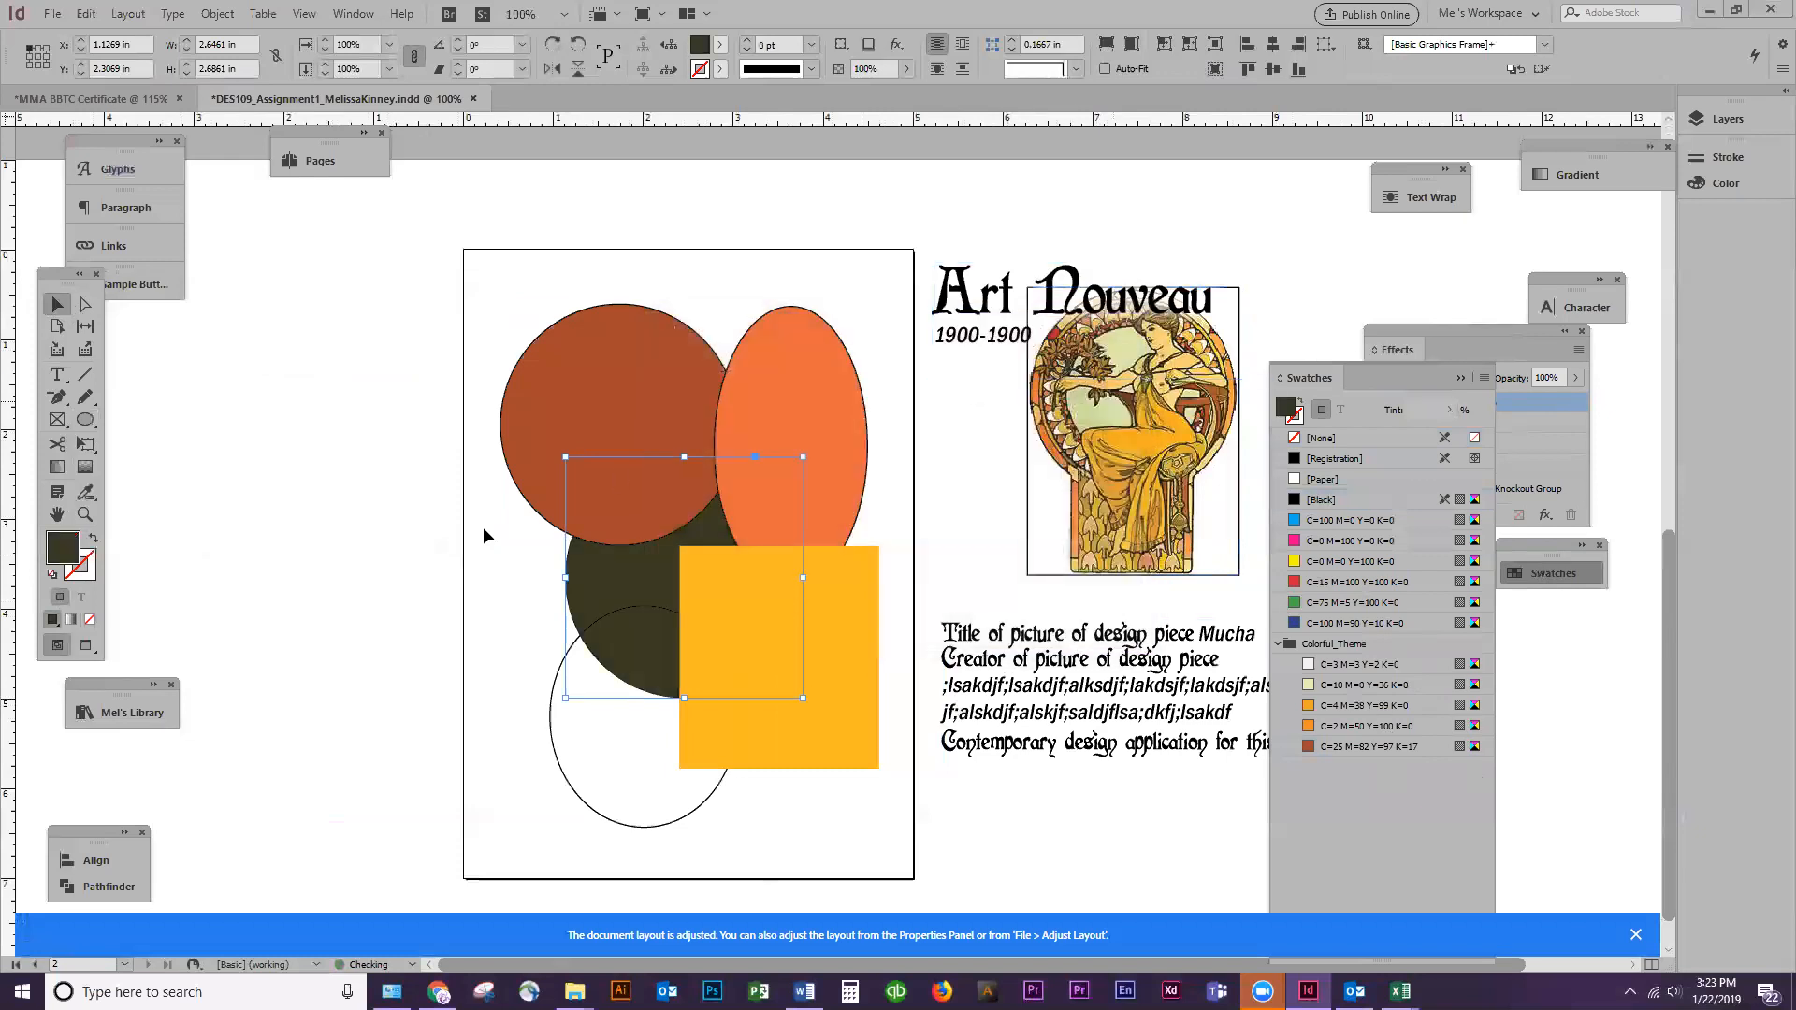
Delete the unfilled ellipse near the bottom of page 2 and remove the outlines from the remaining palette shapes
{"action": "left_click_drag", "start_coordinate": [508, 761], "coordinate": [629, 836]}
{"action": "key", "text": "Delete"}
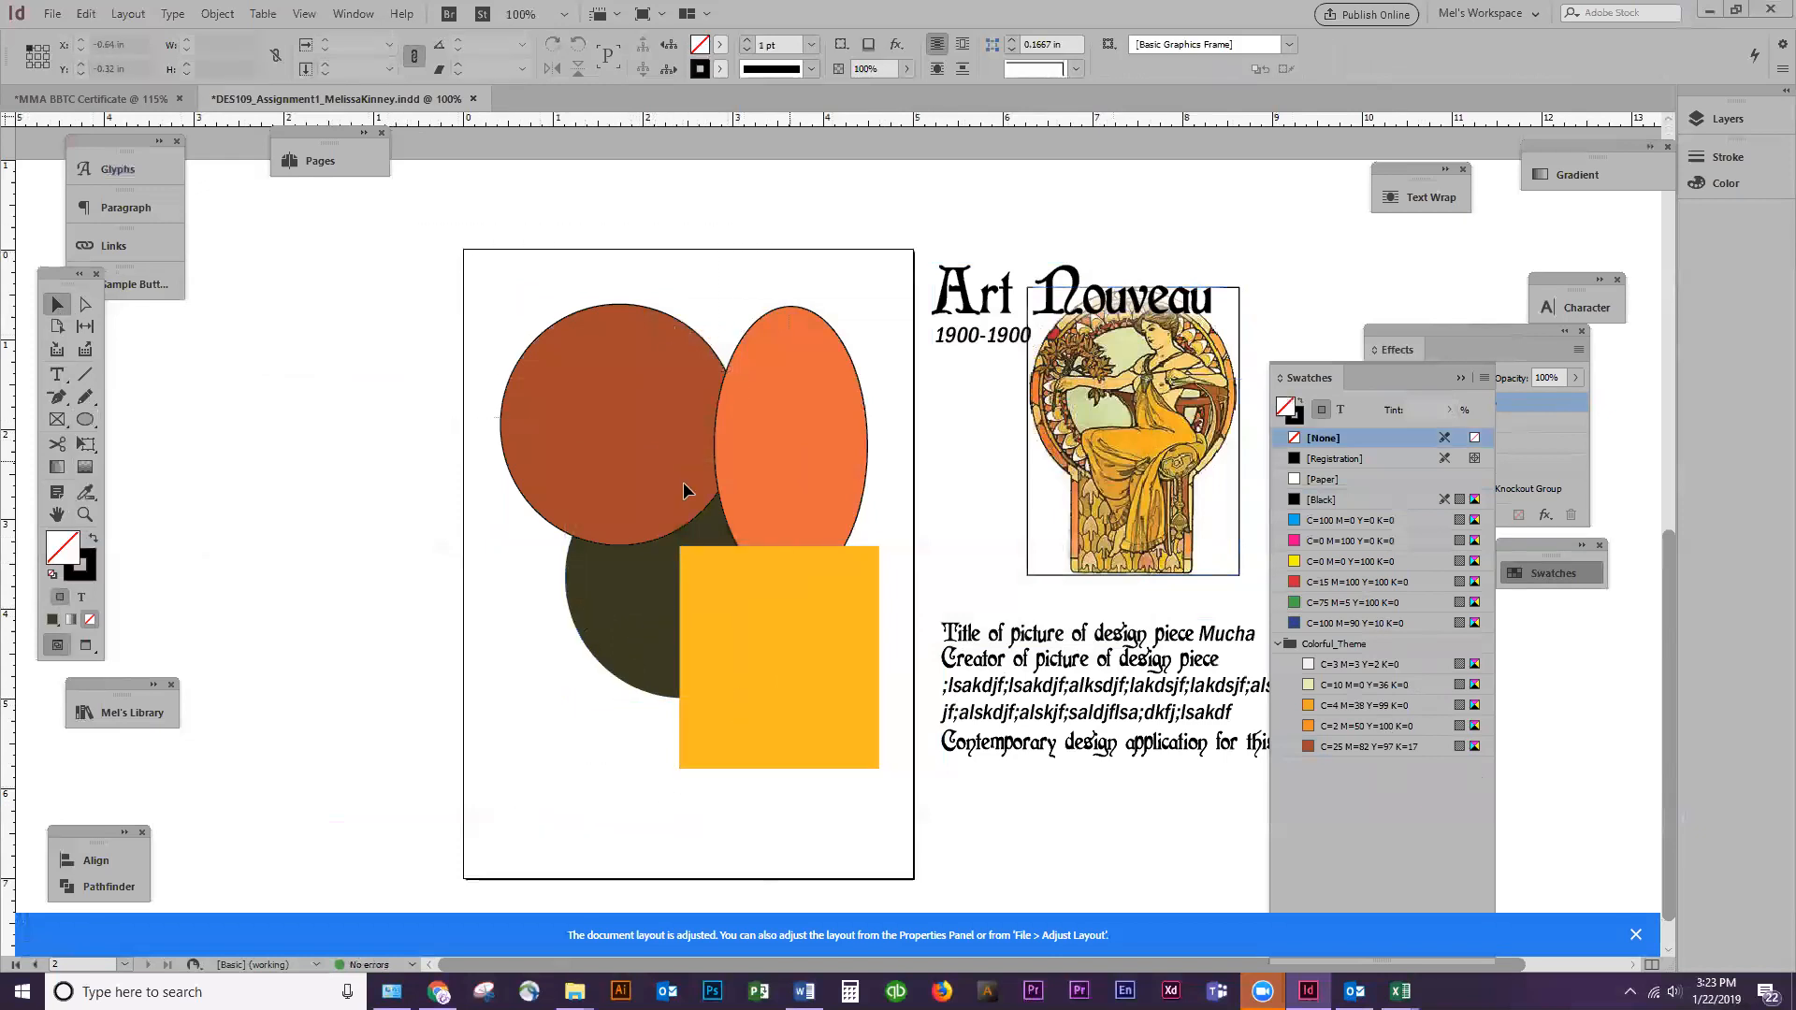
{"action": "key", "text": "ctrl+z"}
{"action": "left_click", "coordinate": [142, 625]}
Move the olive circle to the page's lower-left area, narrow the yellow rectangle to about 1.06 in, and reposition it beside the circle
{"action": "left_click_drag", "start_coordinate": [623, 589], "coordinate": [550, 738]}
{"action": "left_click", "coordinate": [831, 709]}
{"action": "left_click_drag", "start_coordinate": [879, 657], "coordinate": [793, 659]}
{"action": "left_click_drag", "start_coordinate": [793, 659], "coordinate": [810, 720]}
Enlarge the orange ellipse to about 2.32 x 4.22 in on the right half of the page
{"action": "left_click", "coordinate": [674, 408]}
{"action": "left_click", "coordinate": [734, 447]}
{"action": "left_click_drag", "start_coordinate": [733, 442], "coordinate": [738, 500]}
{"action": "left_click_drag", "start_coordinate": [714, 363], "coordinate": [662, 264]}
{"action": "left_click_drag", "start_coordinate": [770, 422], "coordinate": [794, 448]}
{"action": "left_click", "coordinate": [822, 737]}
Reshape the olive circle into a crescent by pulling its top anchor point down with the Direct Selection tool
{"action": "left_click", "coordinate": [655, 716]}
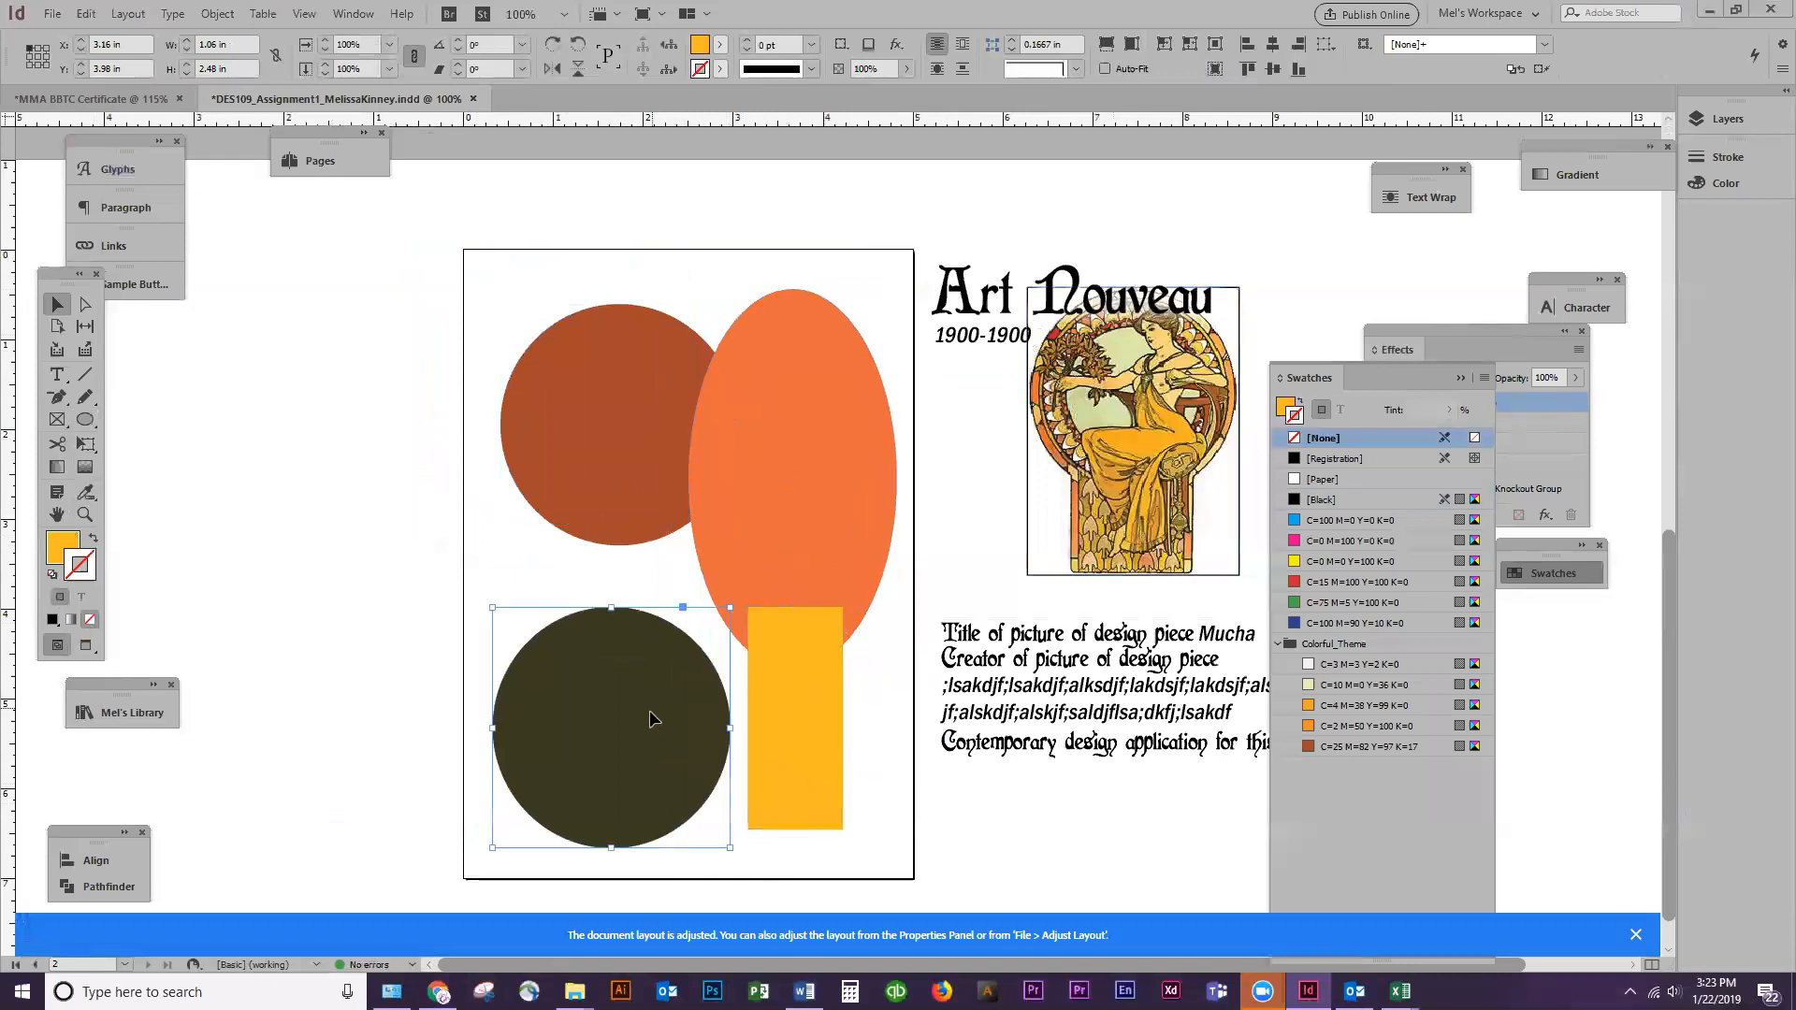
{"action": "key", "text": "a"}
{"action": "left_click", "coordinate": [614, 610]}
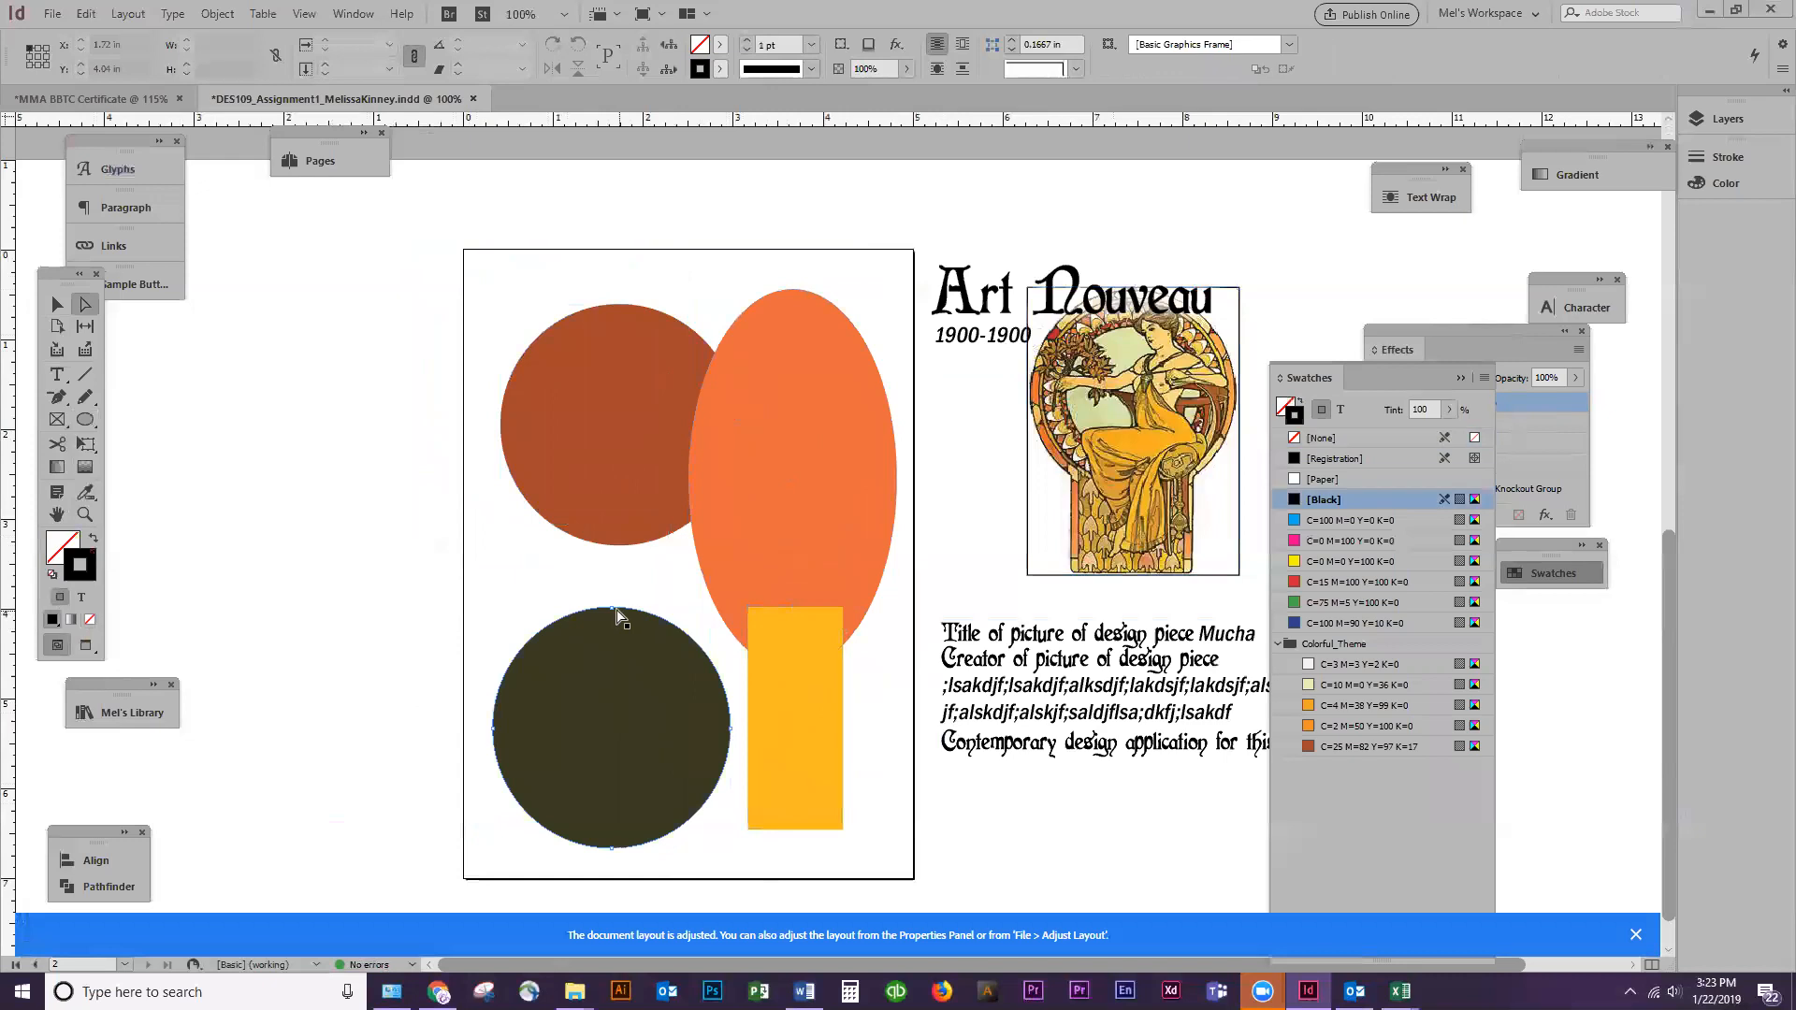
{"action": "left_click_drag", "start_coordinate": [614, 610], "coordinate": [612, 745]}
{"action": "key", "text": "v"}
Move the rust circle down toward the page's middle and shift the olive crescent slightly up and right
{"action": "left_click", "coordinate": [669, 479]}
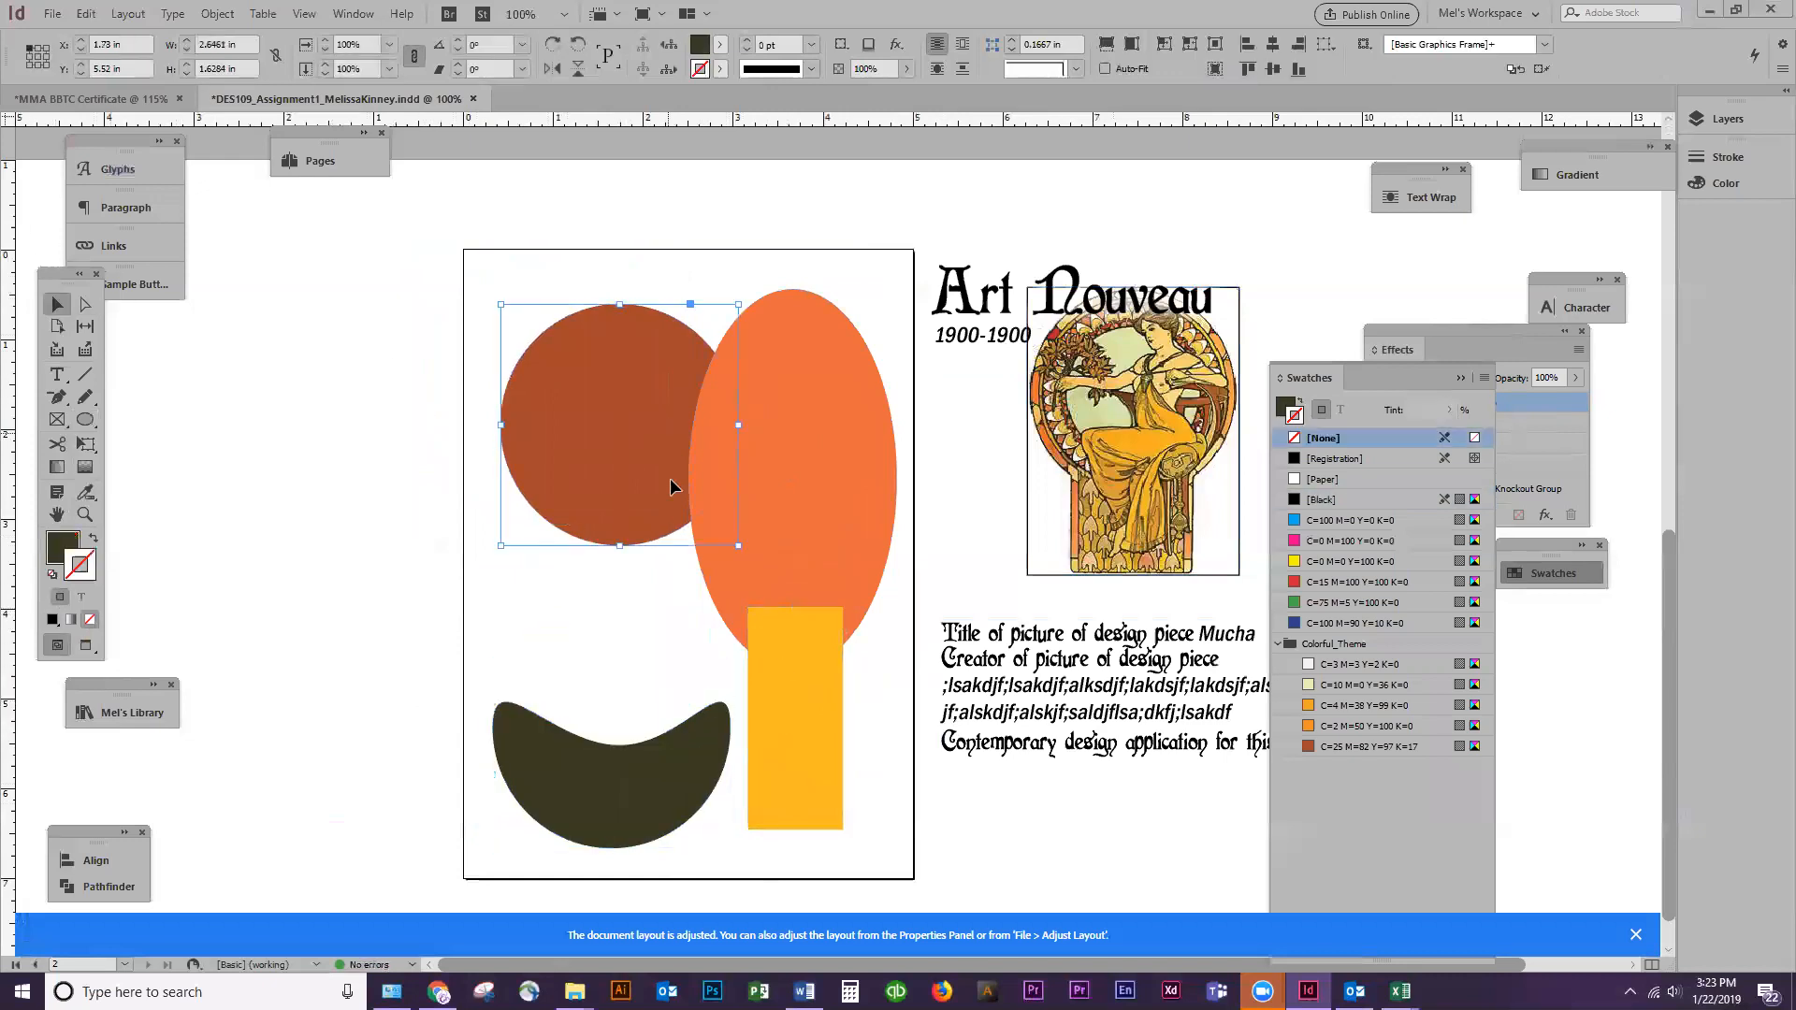
{"action": "left_click_drag", "start_coordinate": [625, 482], "coordinate": [642, 587]}
{"action": "left_click_drag", "start_coordinate": [689, 776], "coordinate": [728, 757]}
Duplicate the orange ellipse, rotate the copy to -56°, and place it over the page's upper-left corner
{"action": "left_click", "coordinate": [760, 409]}
{"action": "left_click_drag", "start_coordinate": [808, 531], "coordinate": [630, 461], "text": "alt"}
{"action": "left_click_drag", "start_coordinate": [727, 217], "coordinate": [889, 392]}
{"action": "left_click_drag", "start_coordinate": [647, 283], "coordinate": [640, 273]}
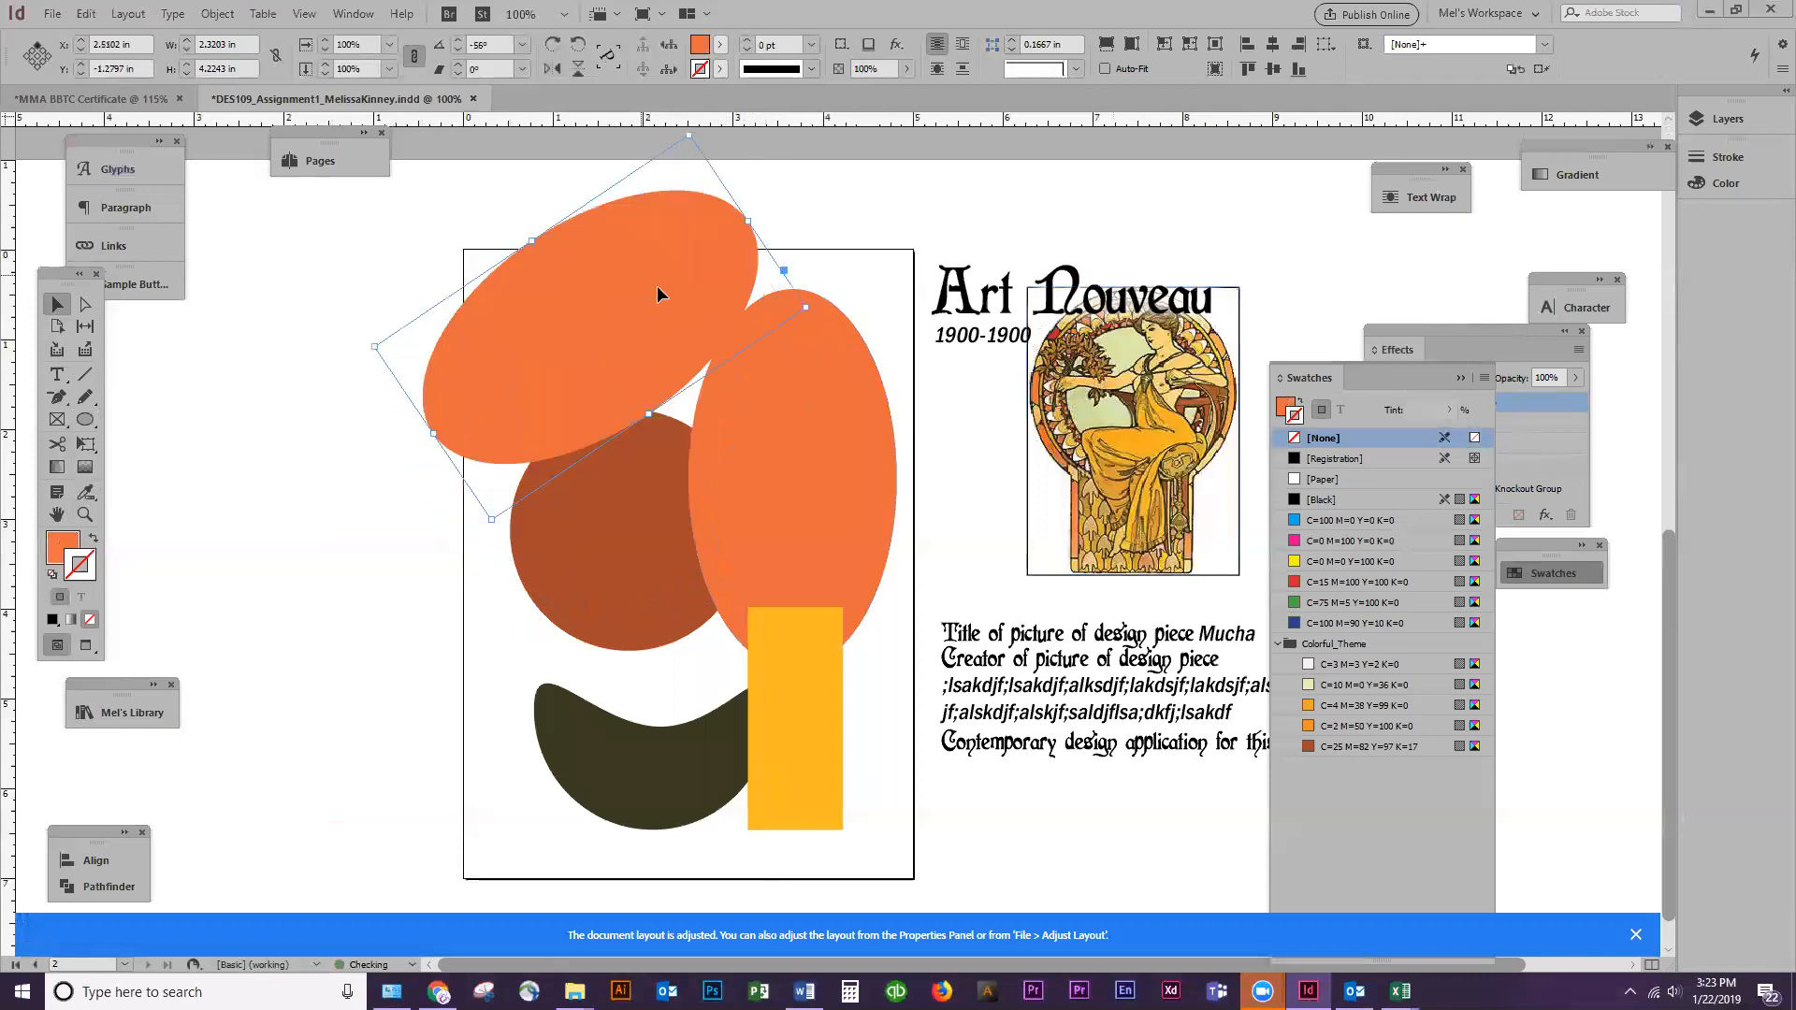
Draw two empty rectangular frames over the tilted ellipse's overhang, one beyond the left page edge and one about 4.06 x 0.78 in above the page
{"action": "left_click", "coordinate": [57, 419]}
{"action": "left_click_drag", "start_coordinate": [311, 255], "coordinate": [465, 536]}
{"action": "left_click_drag", "start_coordinate": [480, 179], "coordinate": [810, 250]}
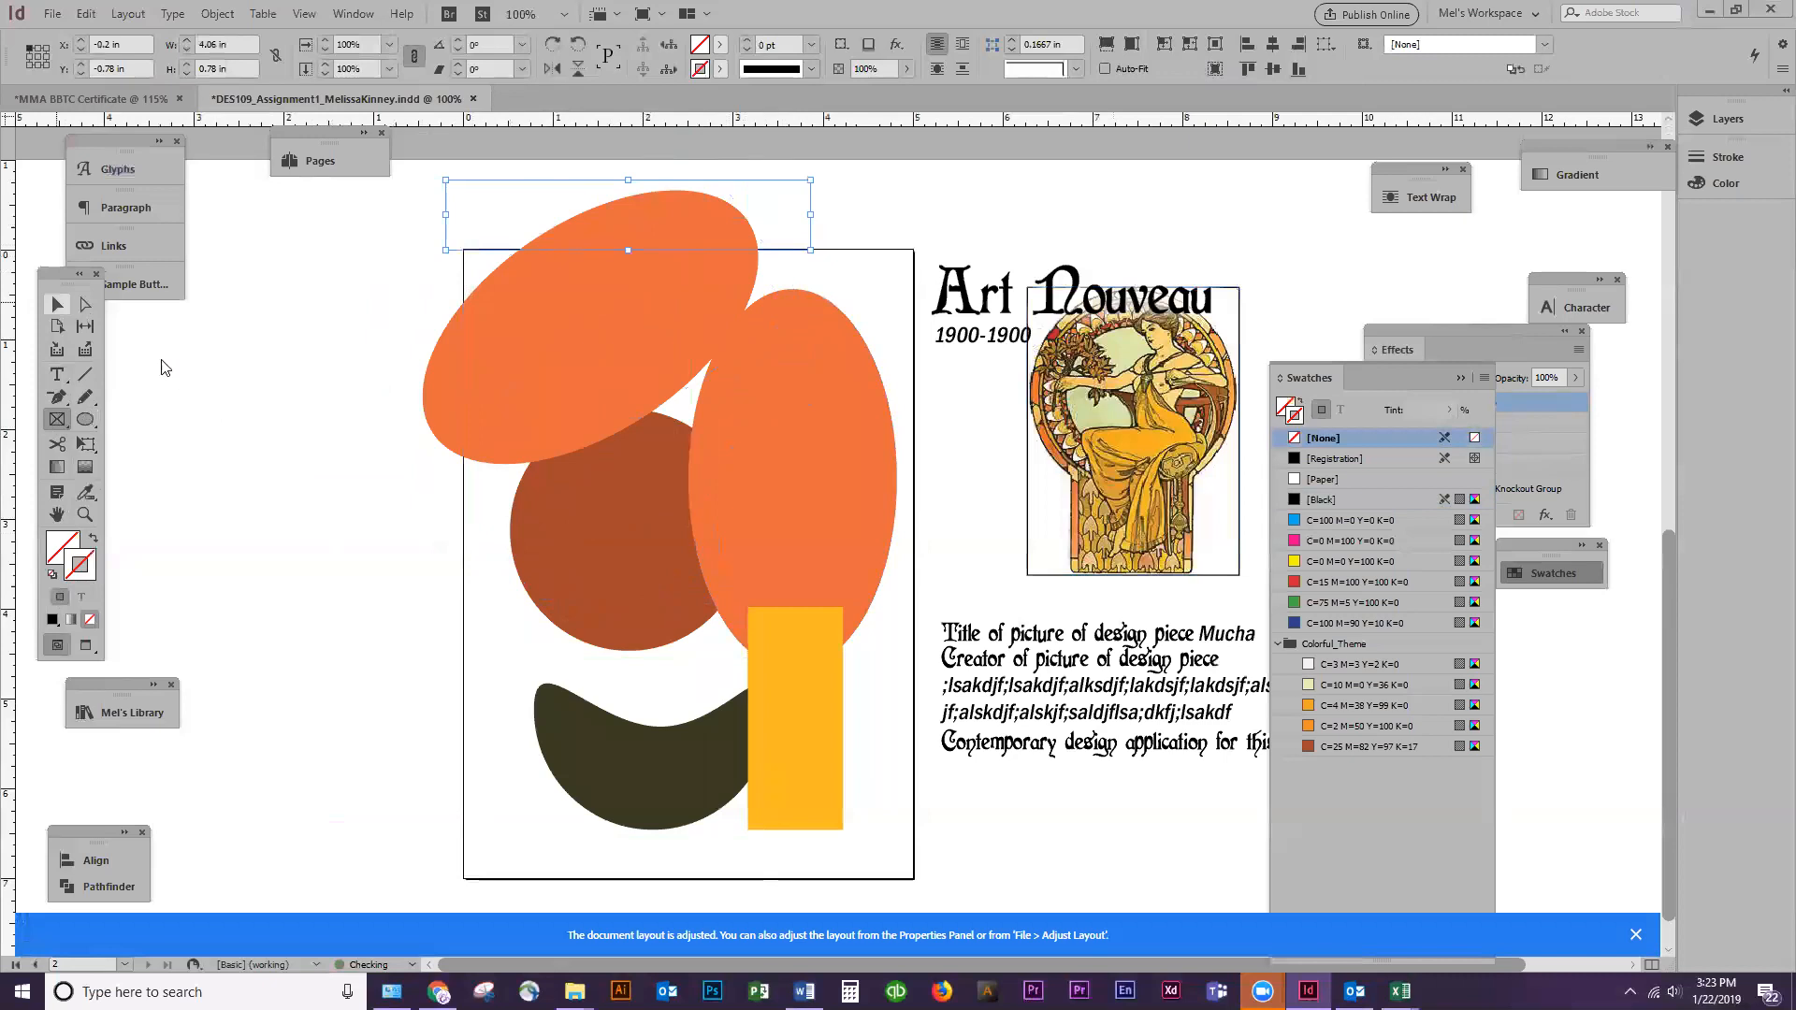
Subtract both rectangular frames from the tilted orange ellipse with Pathfinder so it is trimmed to the page edges
{"action": "key", "text": "v"}
{"action": "left_click_drag", "start_coordinate": [137, 320], "coordinate": [331, 536]}
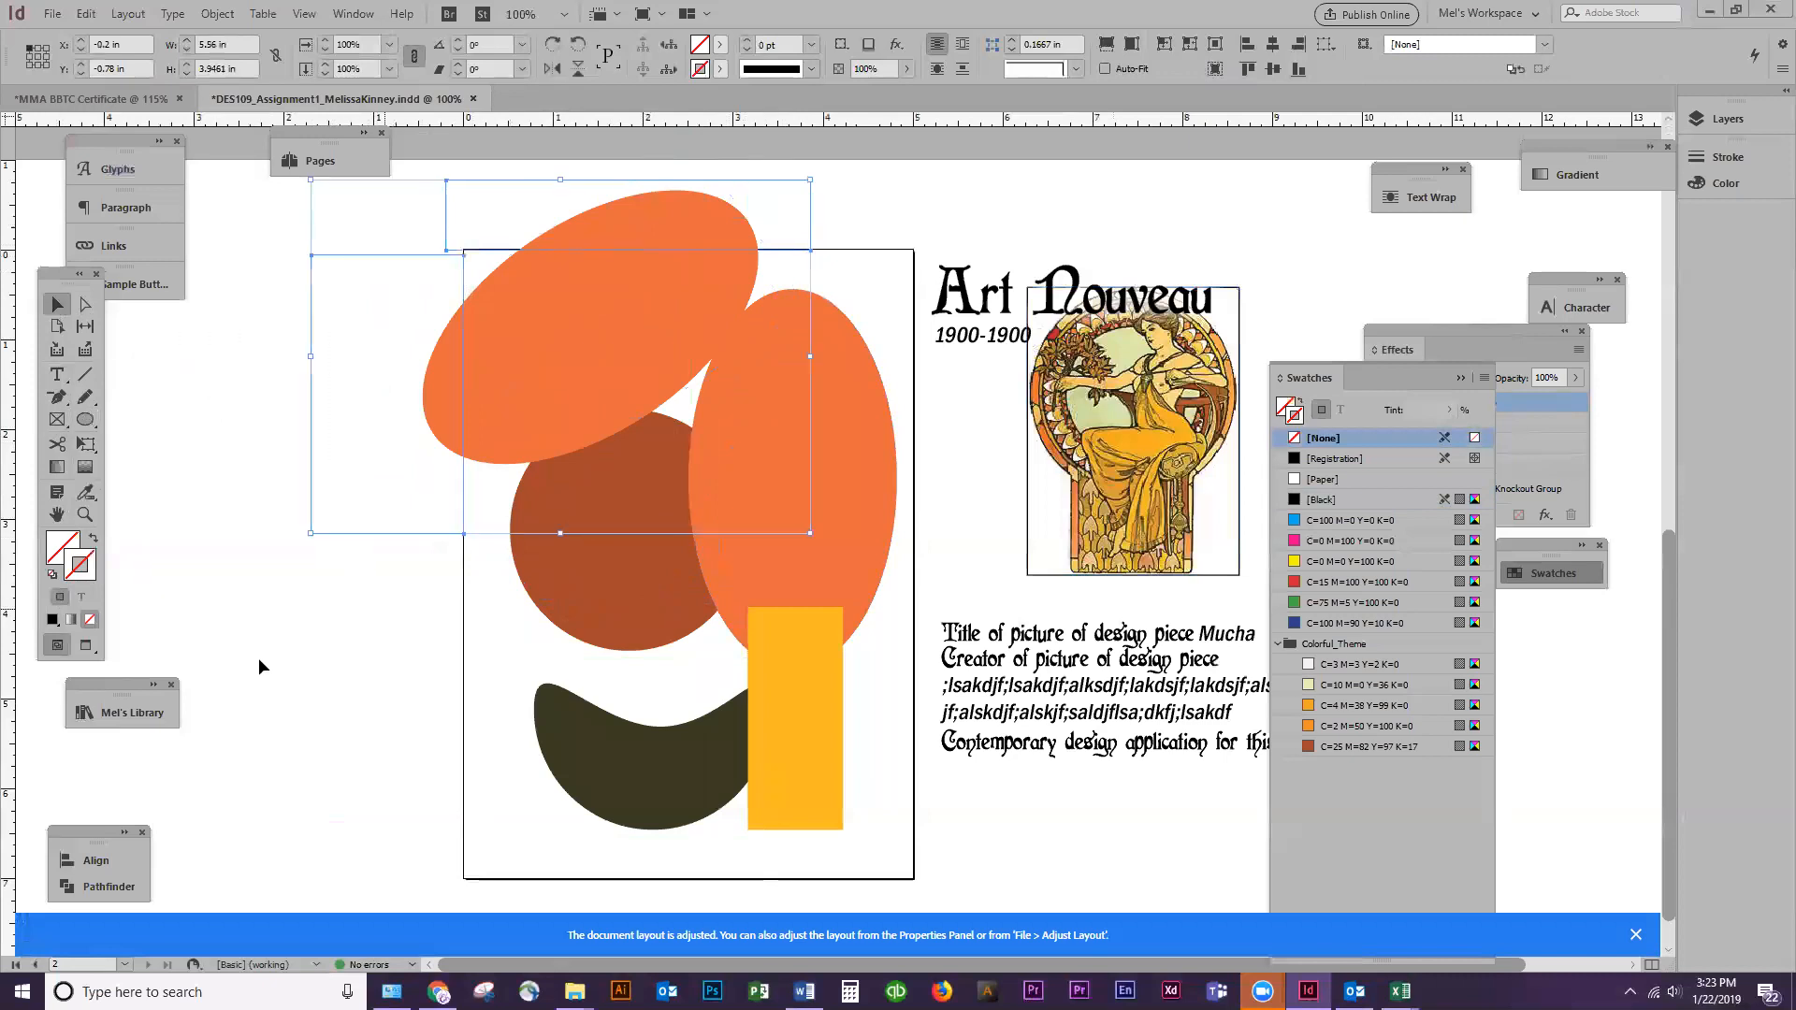
{"action": "left_click", "coordinate": [109, 885]}
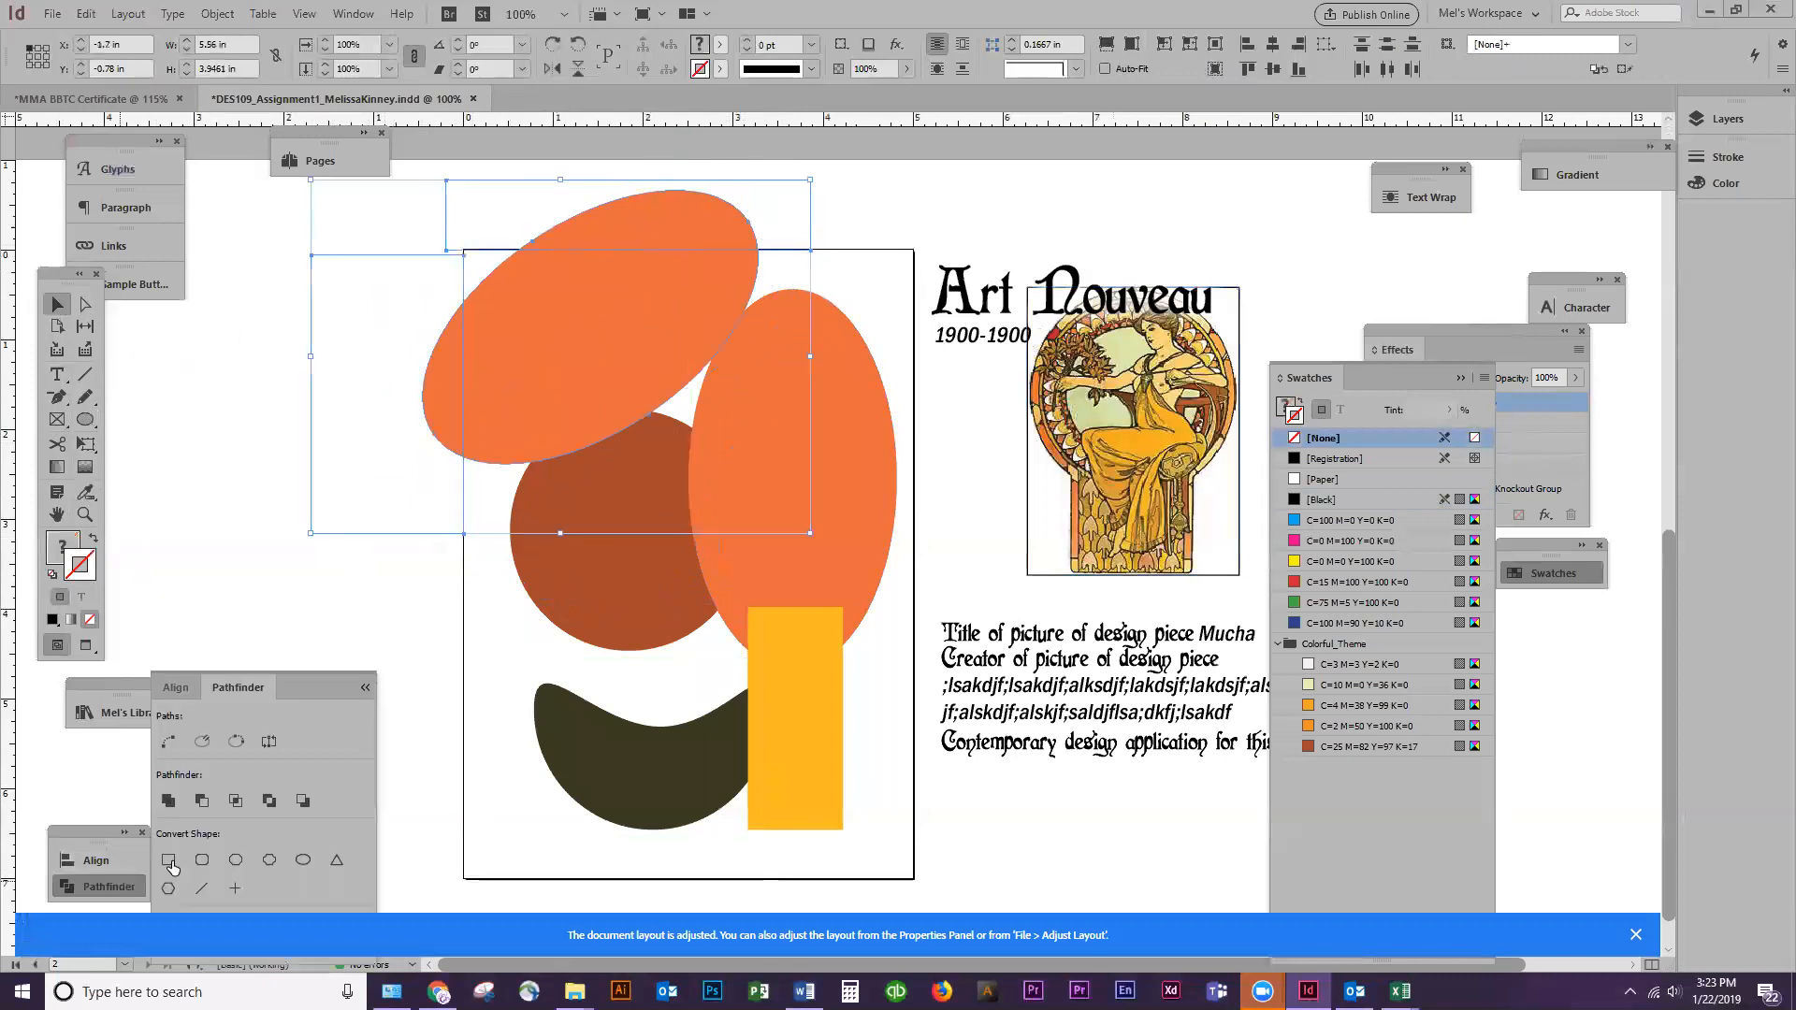
{"action": "left_click", "coordinate": [202, 801]}
{"action": "left_click", "coordinate": [324, 499]}
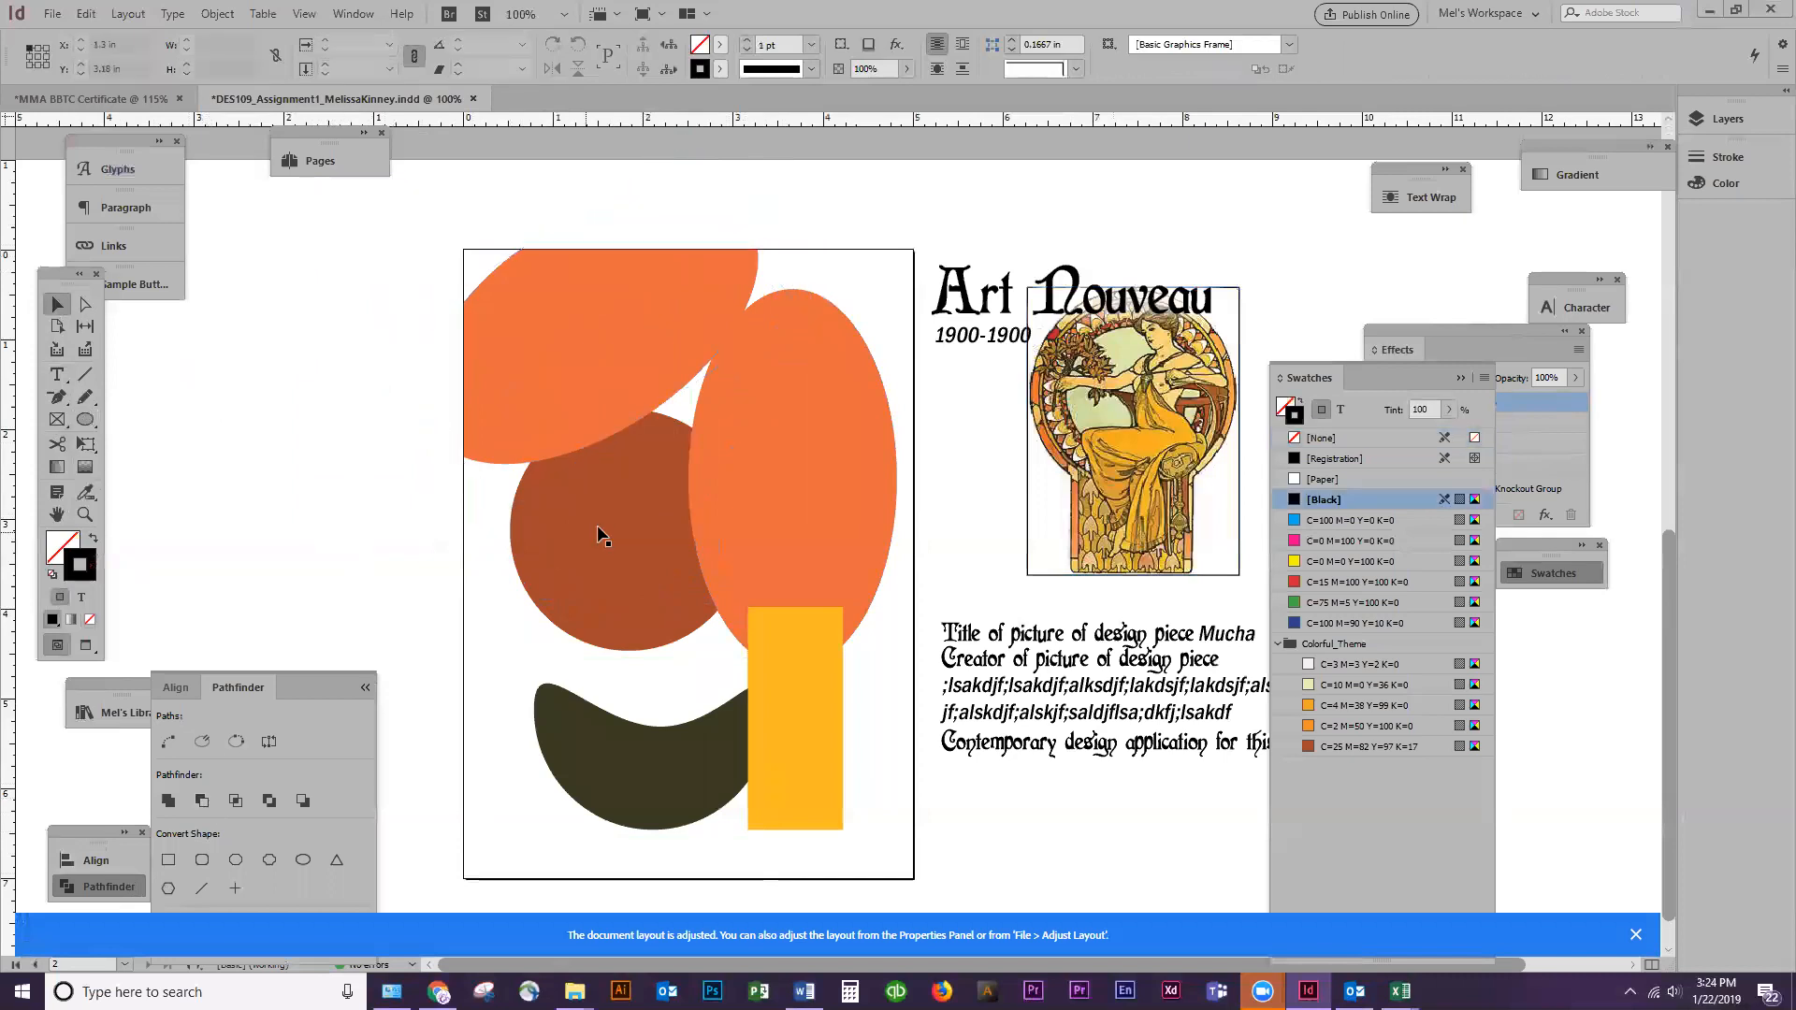
Enlarge the rust circle to about 3.18 x 3.22 in and position it between the tilted ellipse and the crescent
{"action": "left_click", "coordinate": [618, 569]}
{"action": "left_click", "coordinate": [618, 356]}
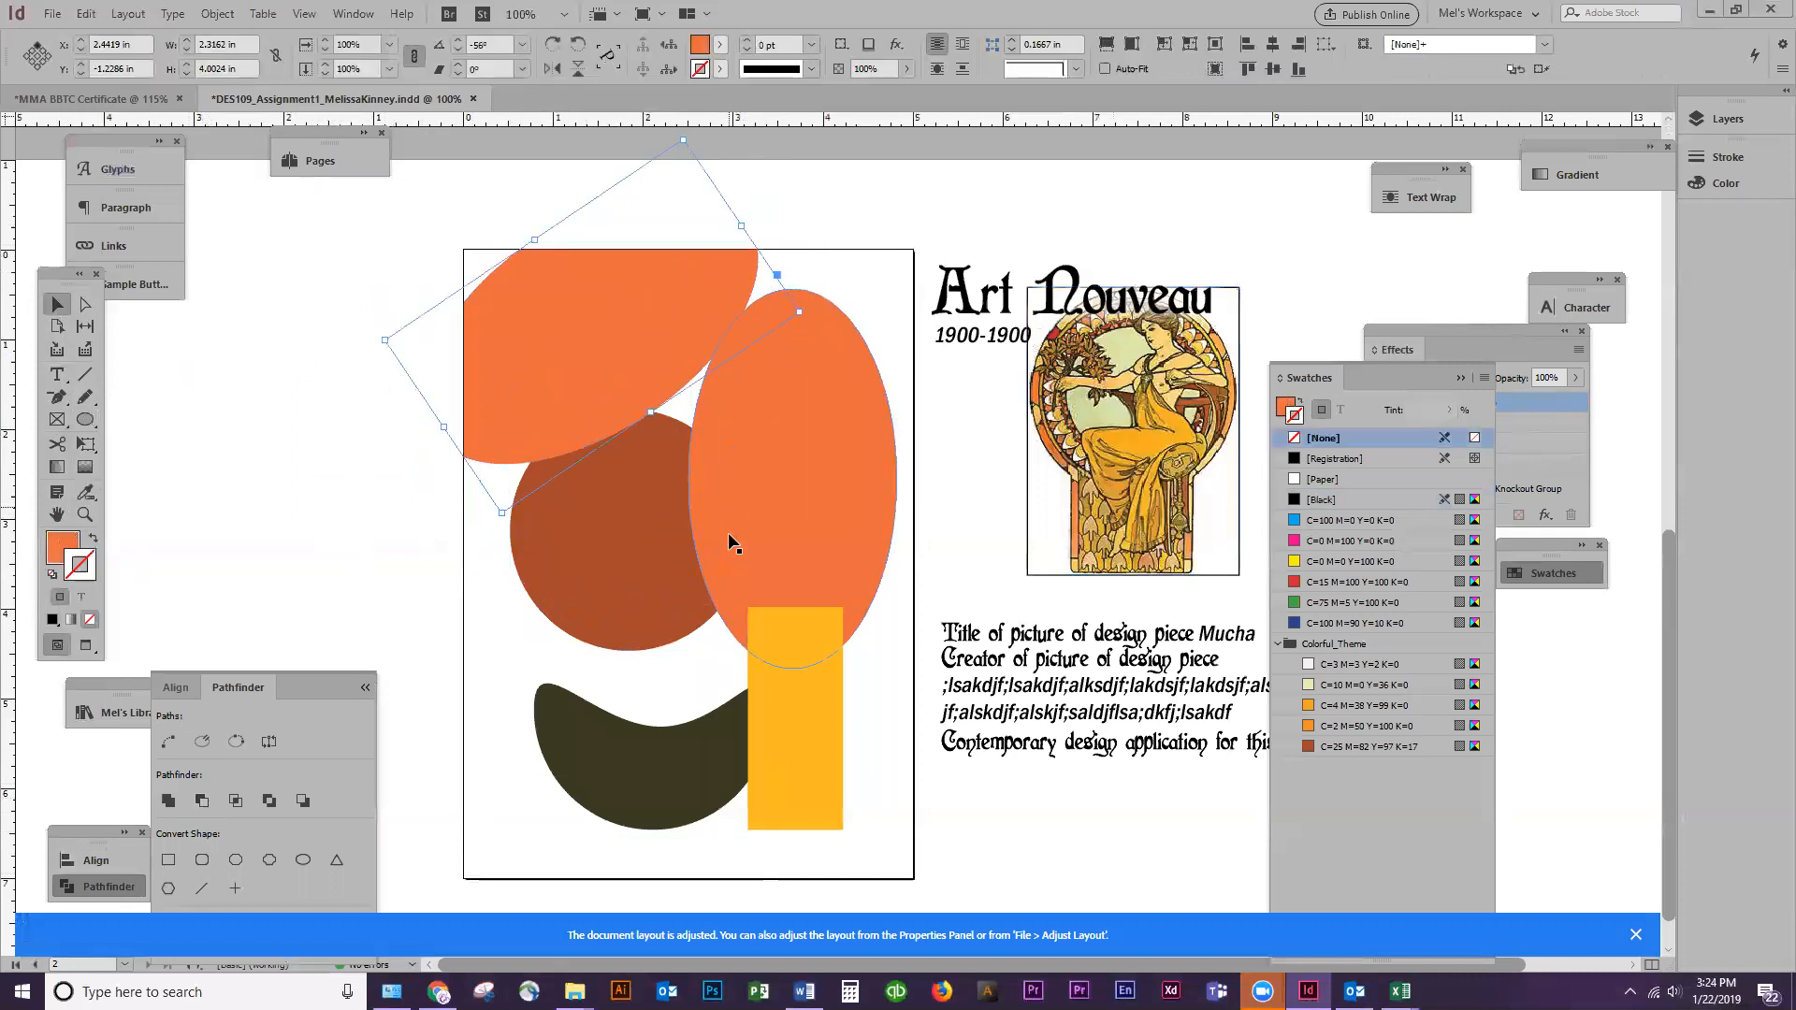
{"action": "left_click_drag", "start_coordinate": [674, 601], "coordinate": [636, 669]}
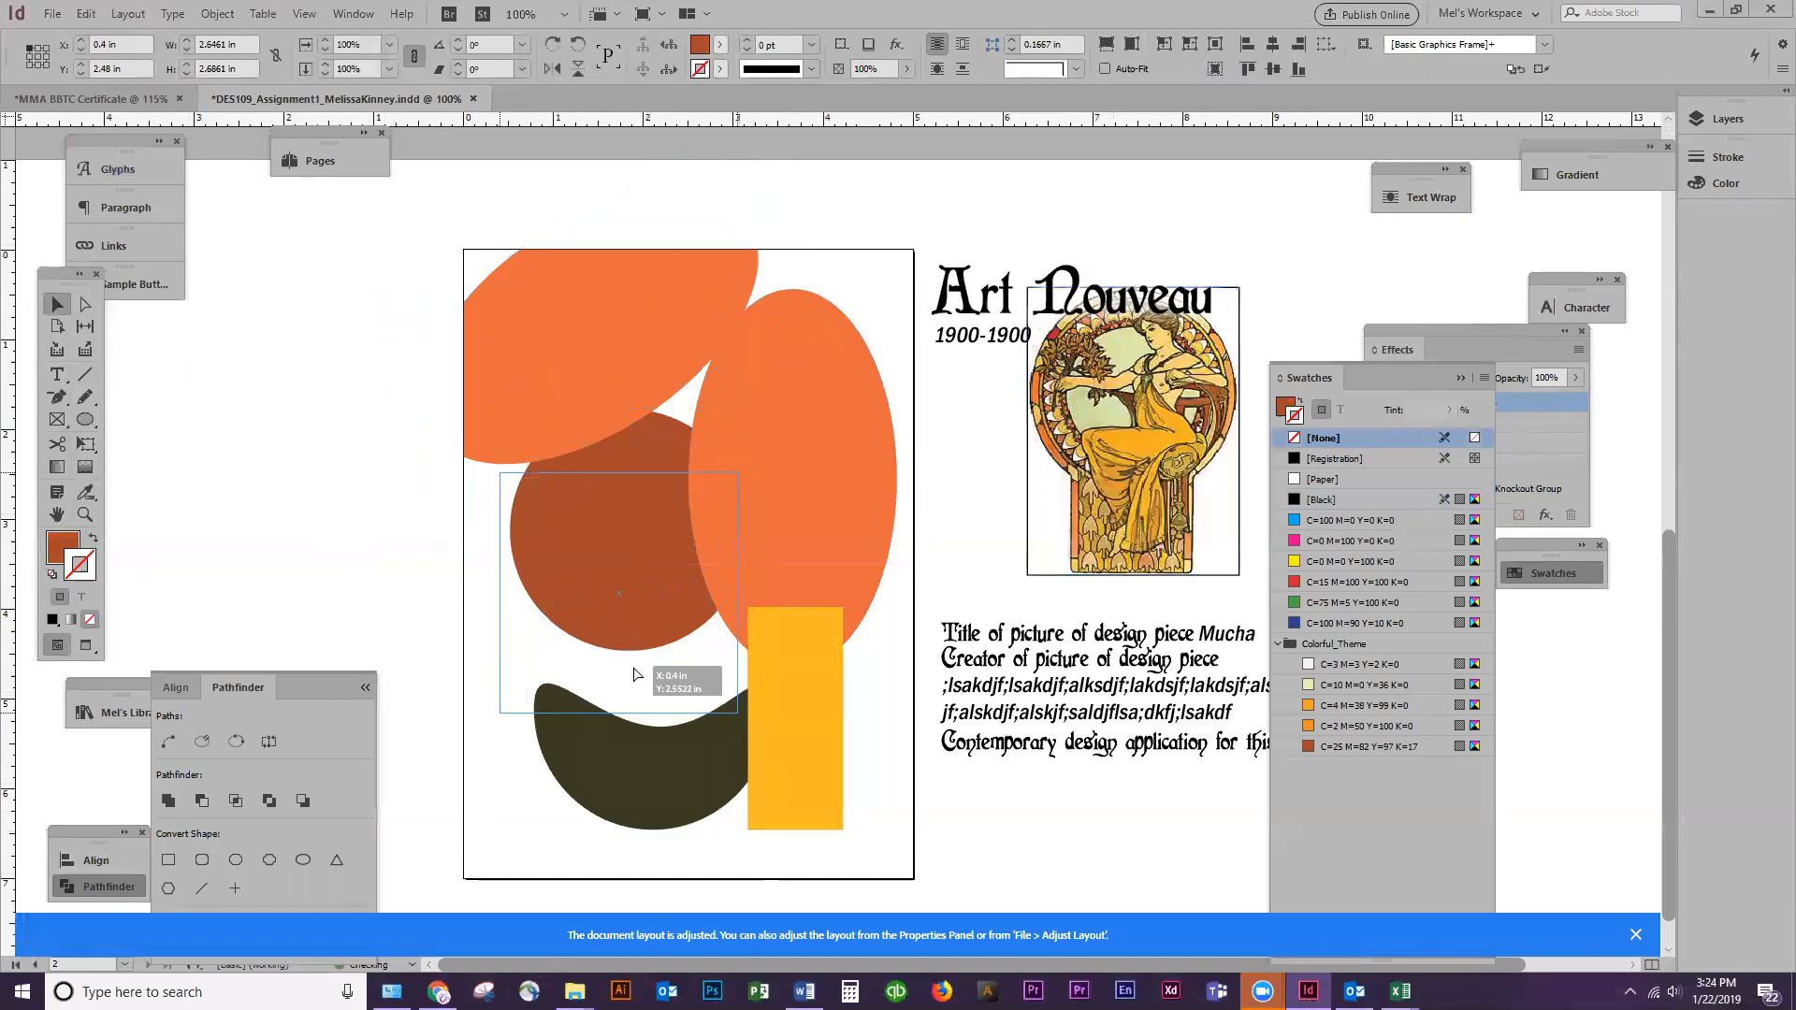
{"action": "left_click_drag", "start_coordinate": [738, 487], "coordinate": [786, 439]}
{"action": "left_click_drag", "start_coordinate": [627, 582], "coordinate": [608, 561]}
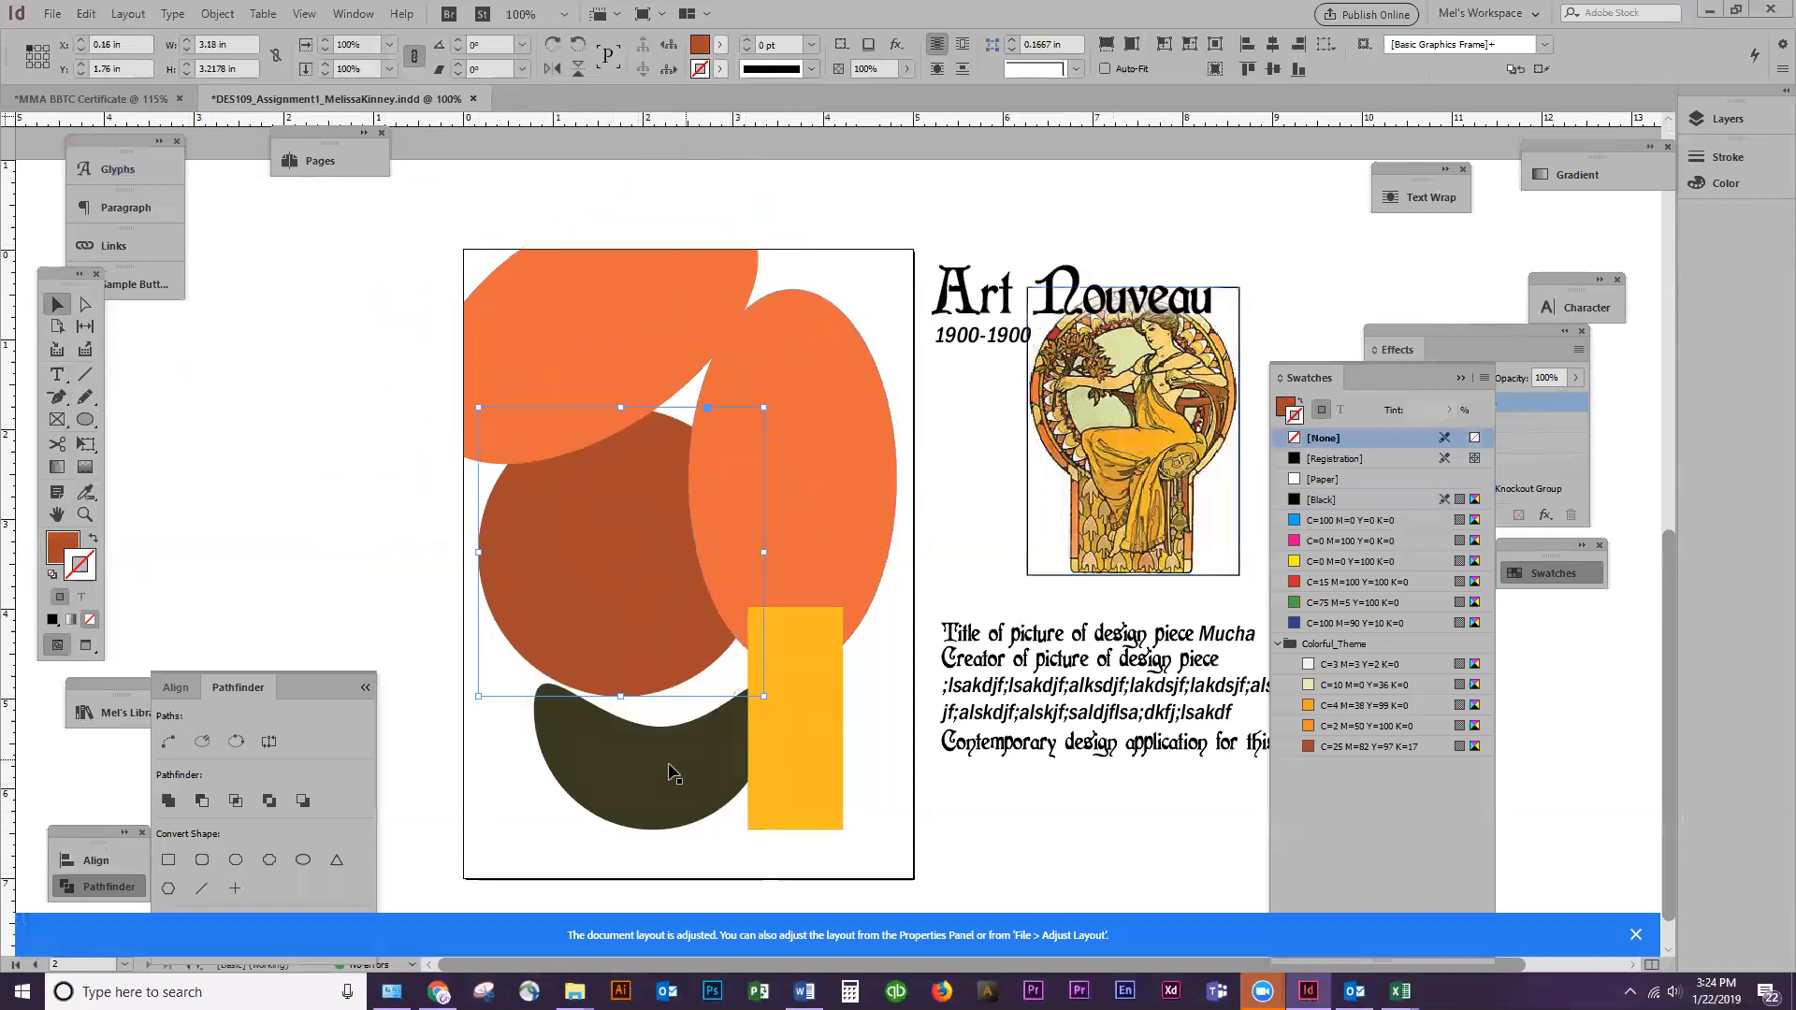
Fill the trimmed tilted ellipse with the Black swatch
{"action": "left_click", "coordinate": [648, 297]}
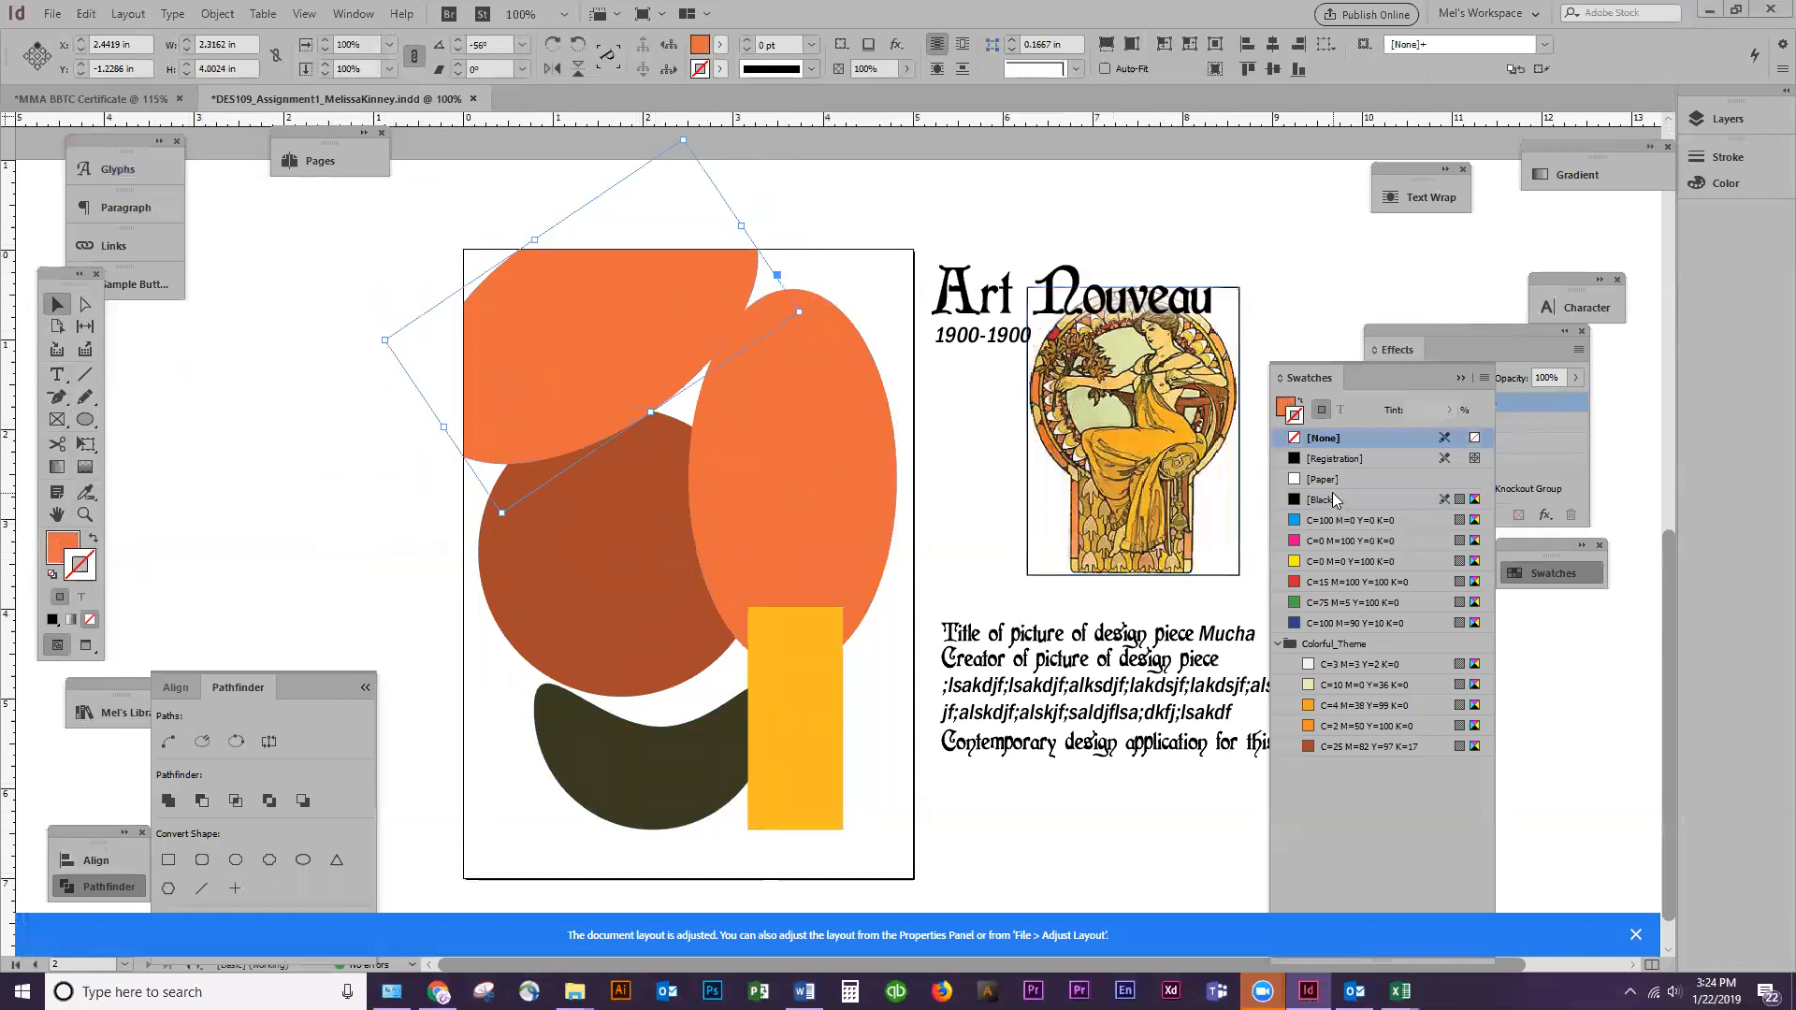
{"action": "left_click", "coordinate": [61, 549]}
{"action": "left_click", "coordinate": [1322, 500]}
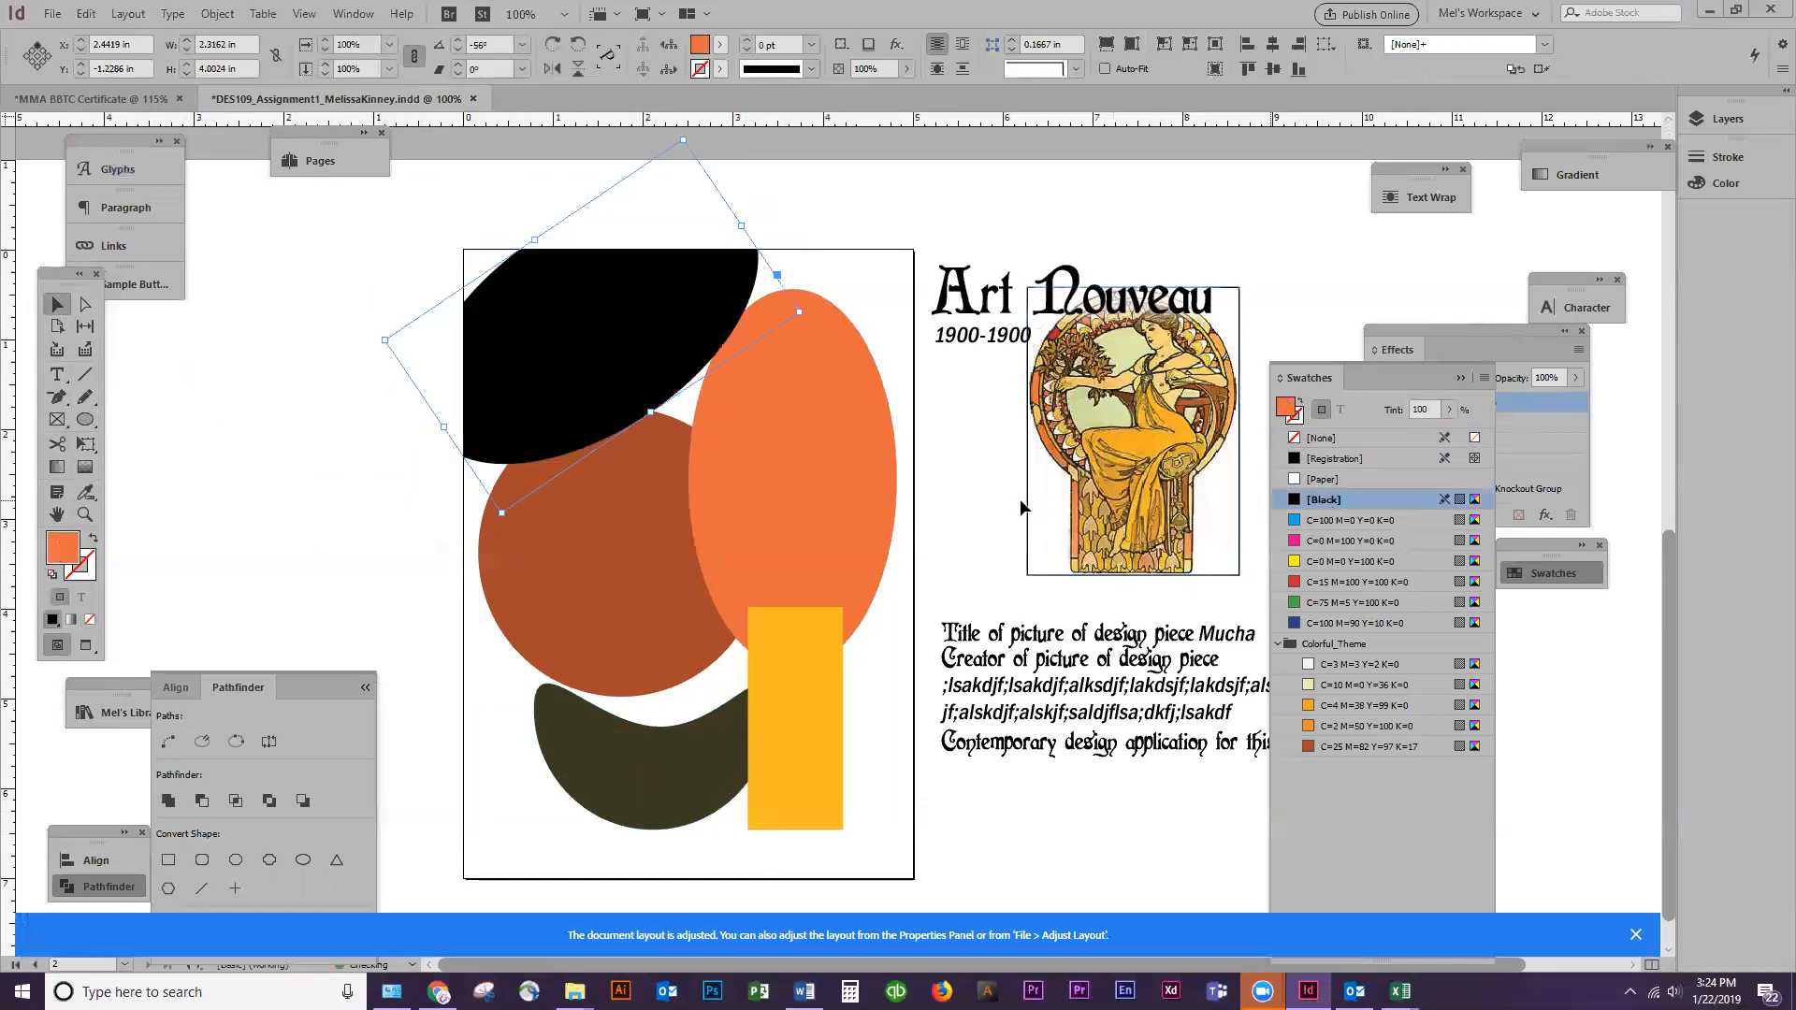
Scale the rust circle, olive crescent, yellow rectangle and orange ellipse together to about 5.08 x 6.56 in overall
{"action": "left_click", "coordinate": [663, 680]}
{"action": "left_click", "coordinate": [650, 771], "text": "shift"}
{"action": "left_click", "coordinate": [778, 719], "text": "shift"}
{"action": "left_click", "coordinate": [812, 585], "text": "shift"}
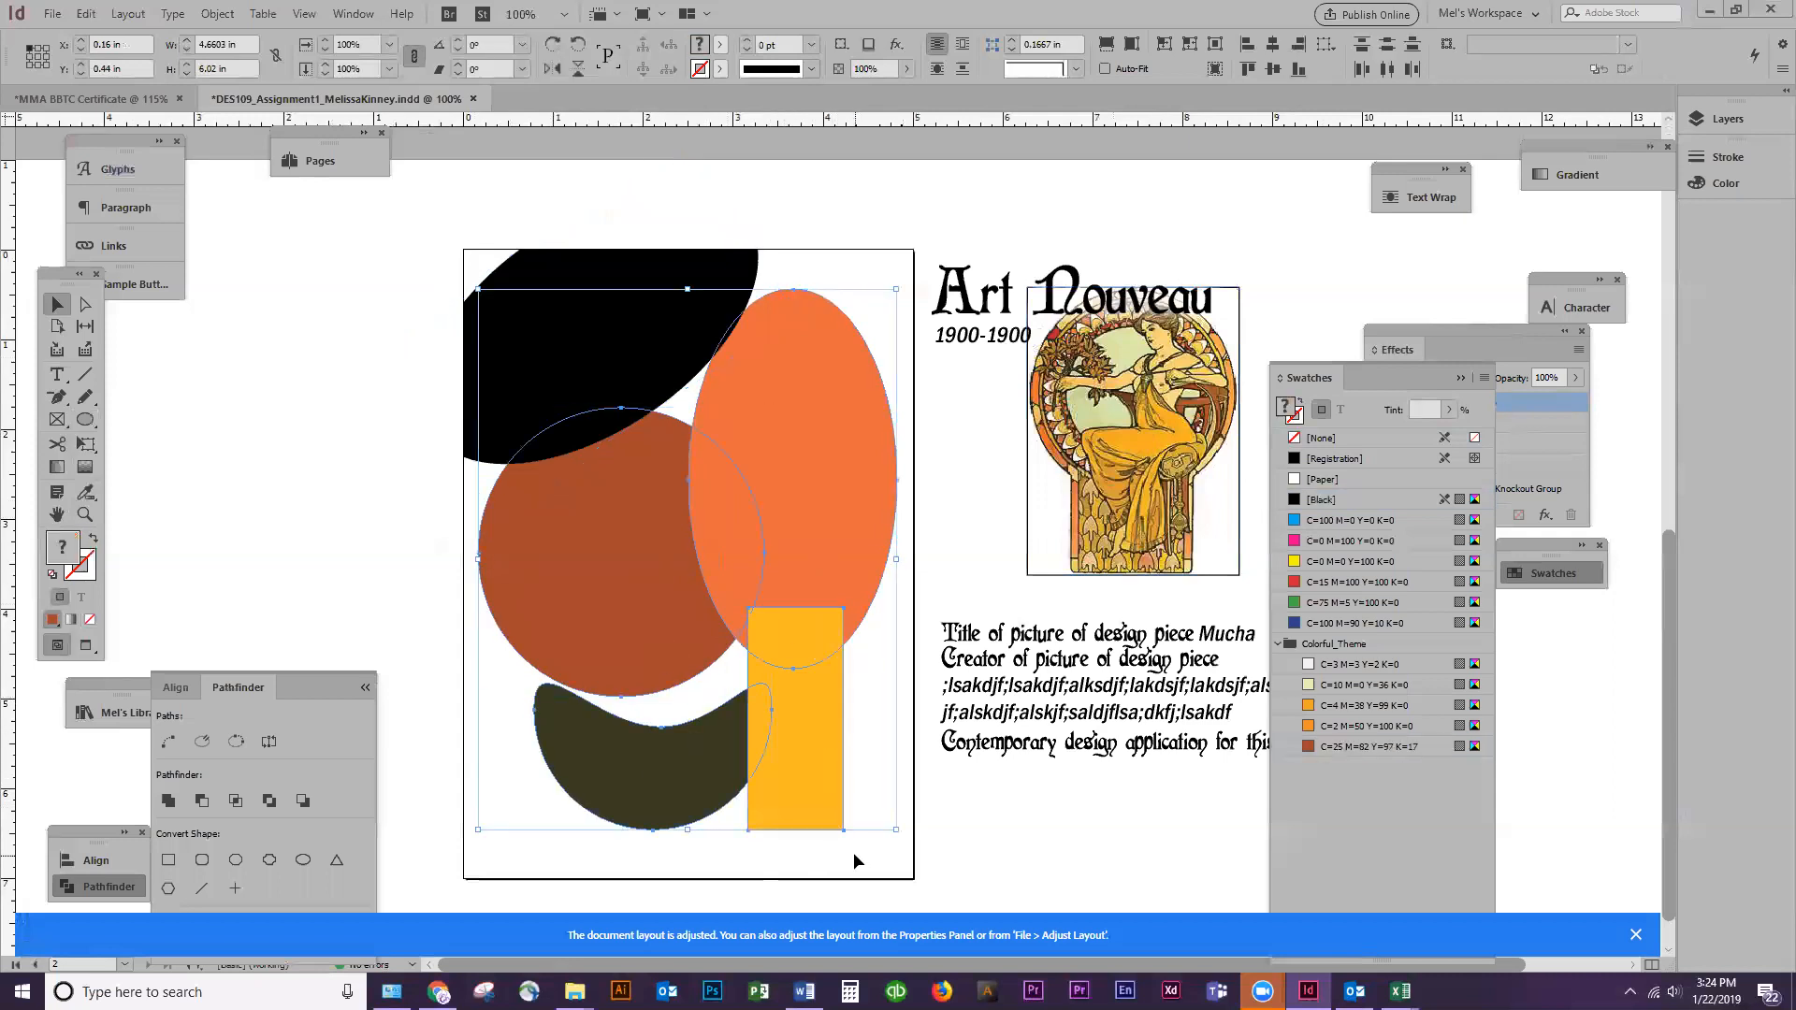
{"action": "left_click_drag", "start_coordinate": [896, 830], "coordinate": [915, 874]}
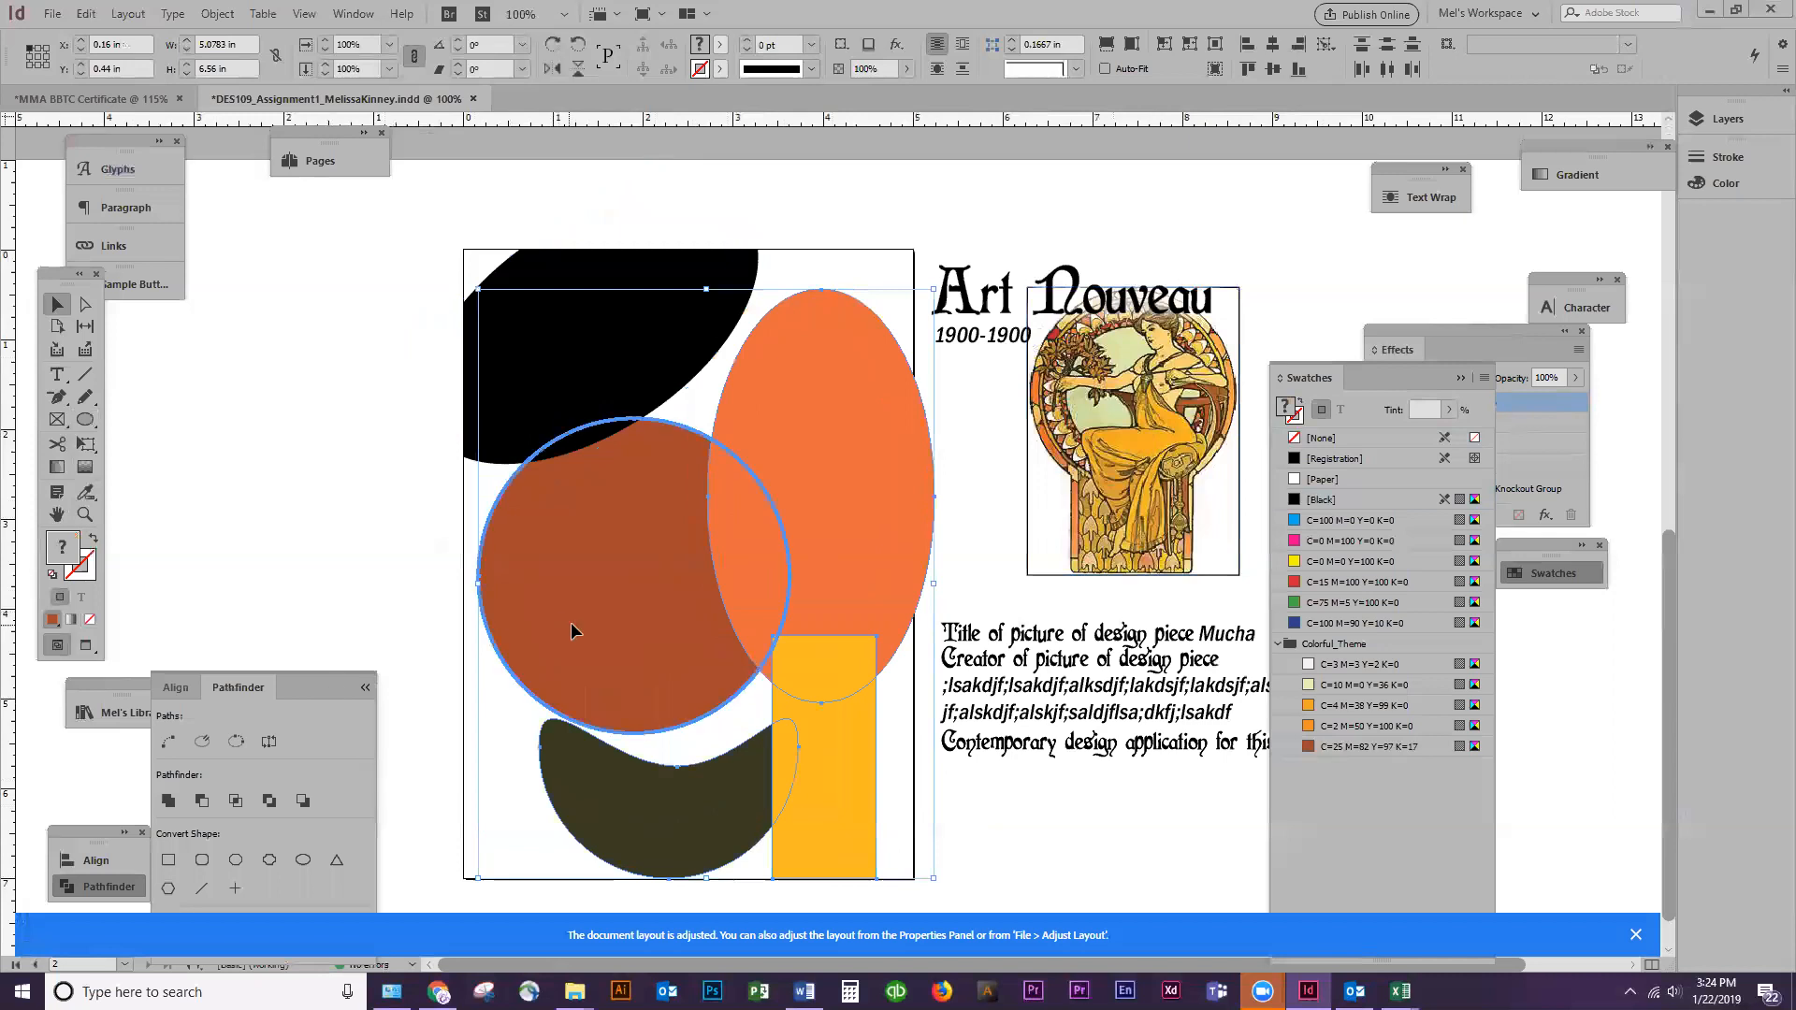
Move the orange ellipse left inside the page, the yellow rectangle into the lower-right corner, and the olive crescent toward the left edge
{"action": "left_click", "coordinate": [453, 563]}
{"action": "left_click_drag", "start_coordinate": [810, 424], "coordinate": [788, 427]}
{"action": "left_click_drag", "start_coordinate": [852, 754], "coordinate": [883, 756]}
{"action": "left_click_drag", "start_coordinate": [707, 802], "coordinate": [655, 802]}
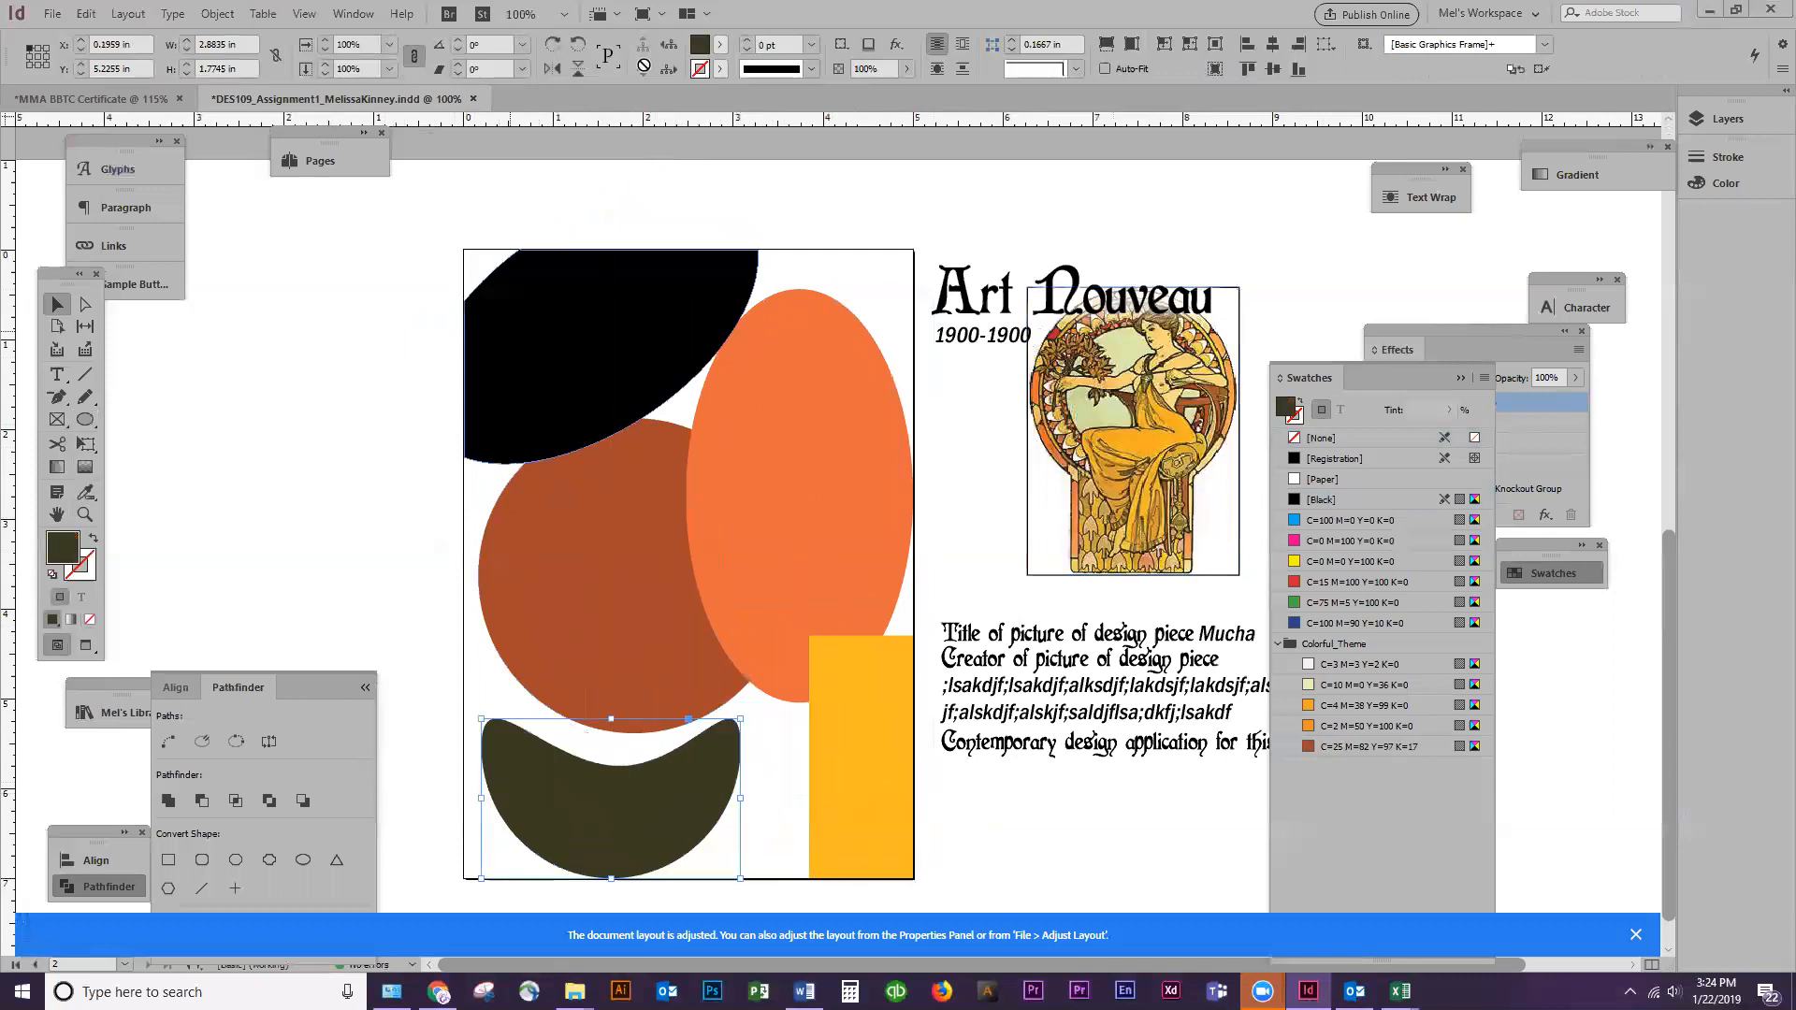
Flip the olive crescent vertically in front of the other shapes and rest it on the page's bottom edge
{"action": "left_click", "coordinate": [576, 71]}
{"action": "left_click_drag", "start_coordinate": [485, 695], "coordinate": [521, 797]}
{"action": "key", "text": "ctrl+shift+bracketright"}
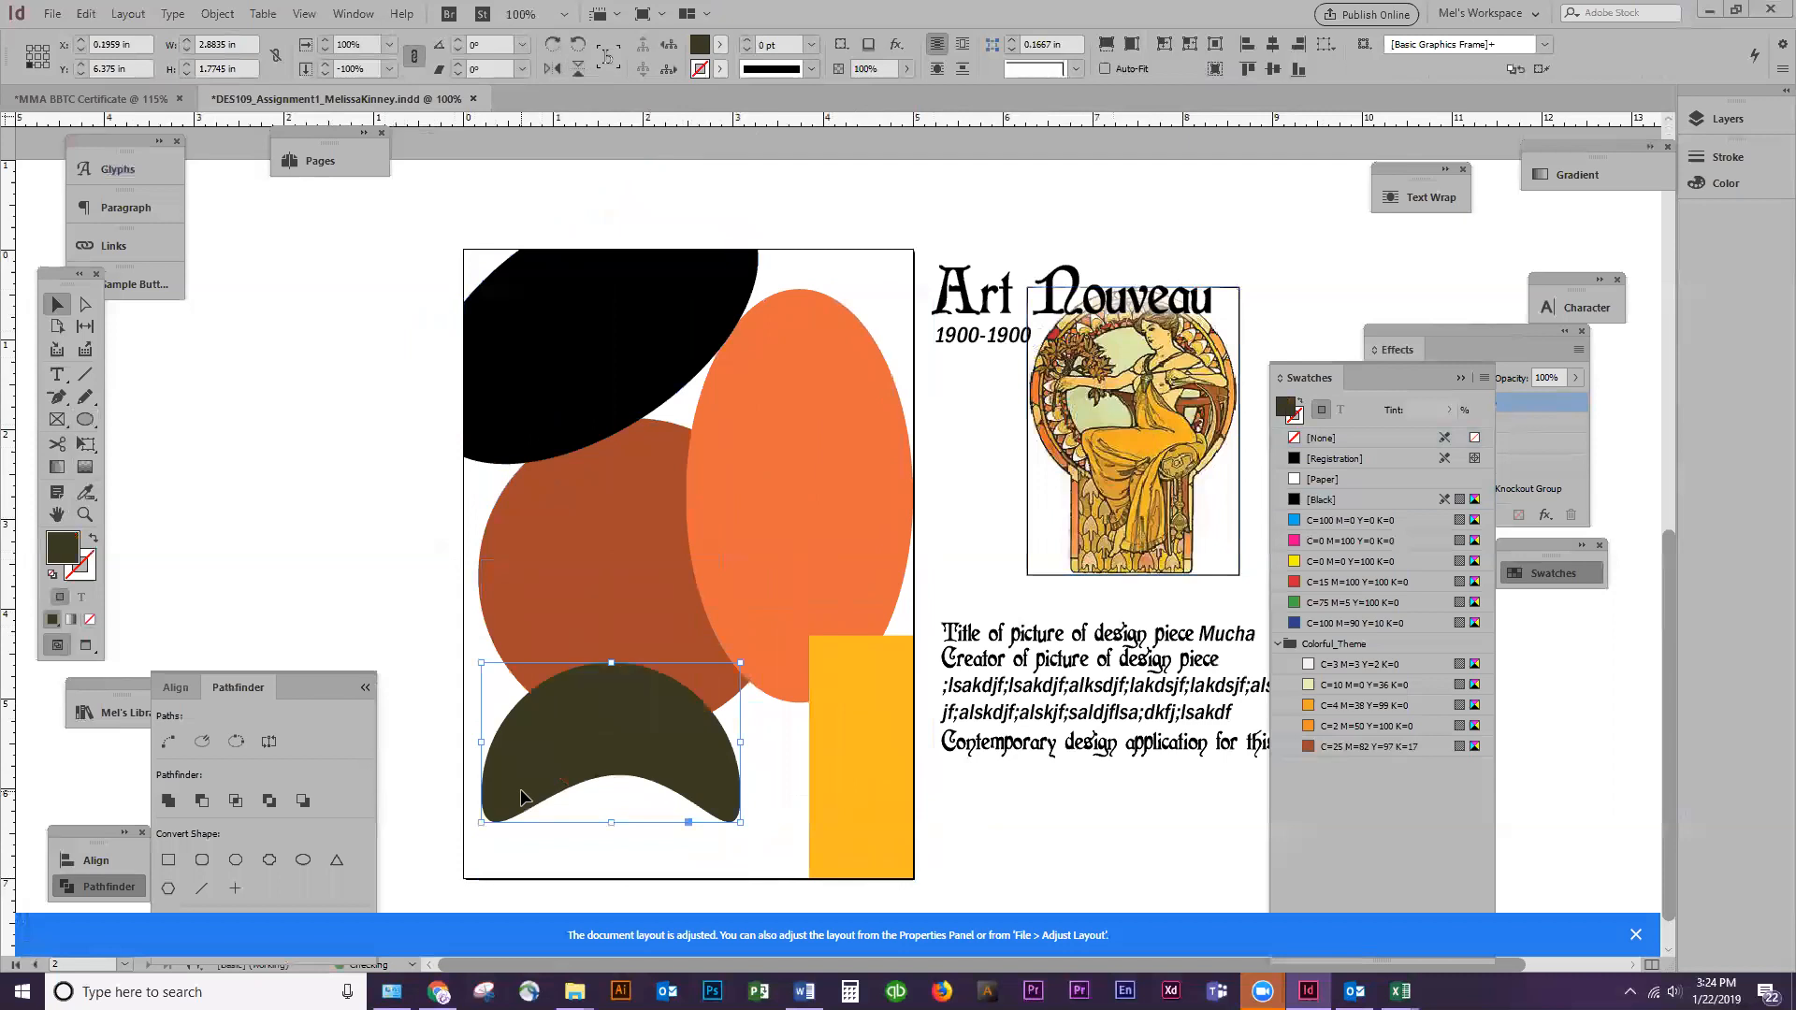
{"action": "left_click_drag", "start_coordinate": [720, 754], "coordinate": [727, 820]}
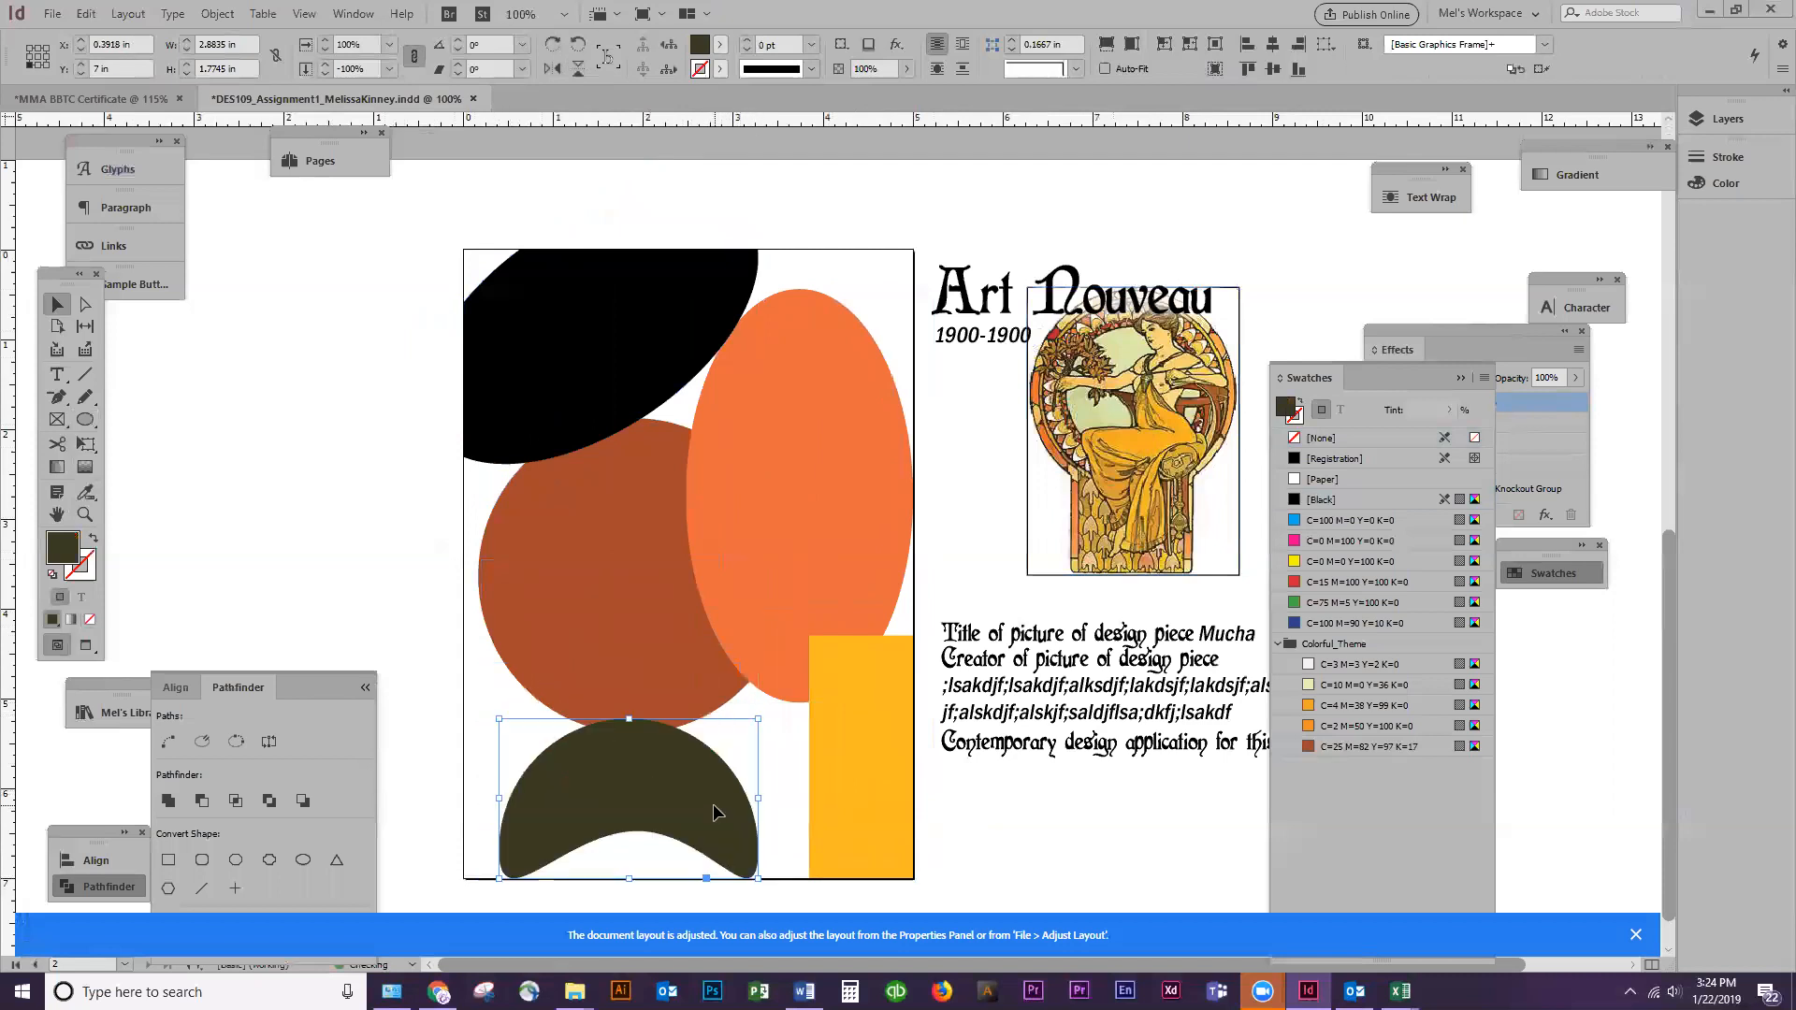
Rotate and horizontally flip the olive crescent to a 138.5° angle, and place it over the lower part of the rust circle
{"action": "left_click_drag", "start_coordinate": [763, 714], "coordinate": [655, 688]}
{"action": "left_click", "coordinate": [552, 68]}
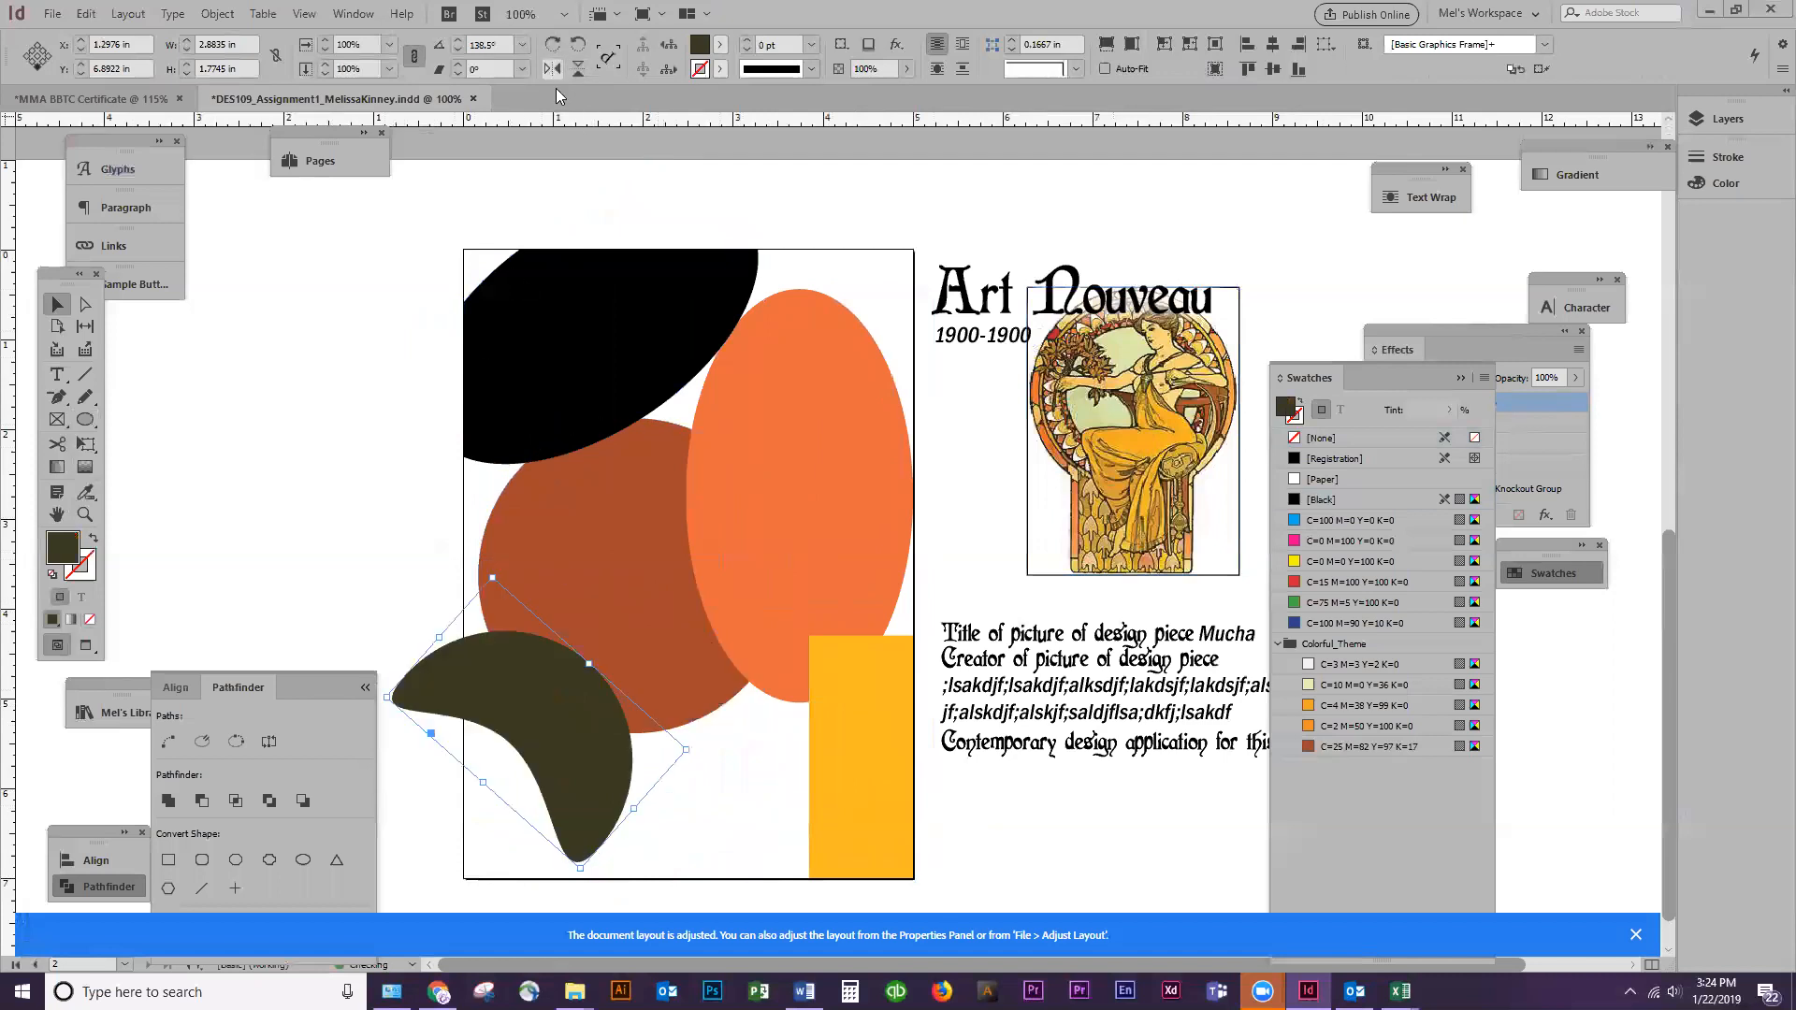
{"action": "left_click_drag", "start_coordinate": [550, 753], "coordinate": [651, 746]}
Resize the yellow rectangle to about 4.34 x 1.44 in and stretch the orange ellipse down to about 5.84 in high
{"action": "left_click", "coordinate": [838, 772]}
{"action": "left_click_drag", "start_coordinate": [810, 636], "coordinate": [523, 748]}
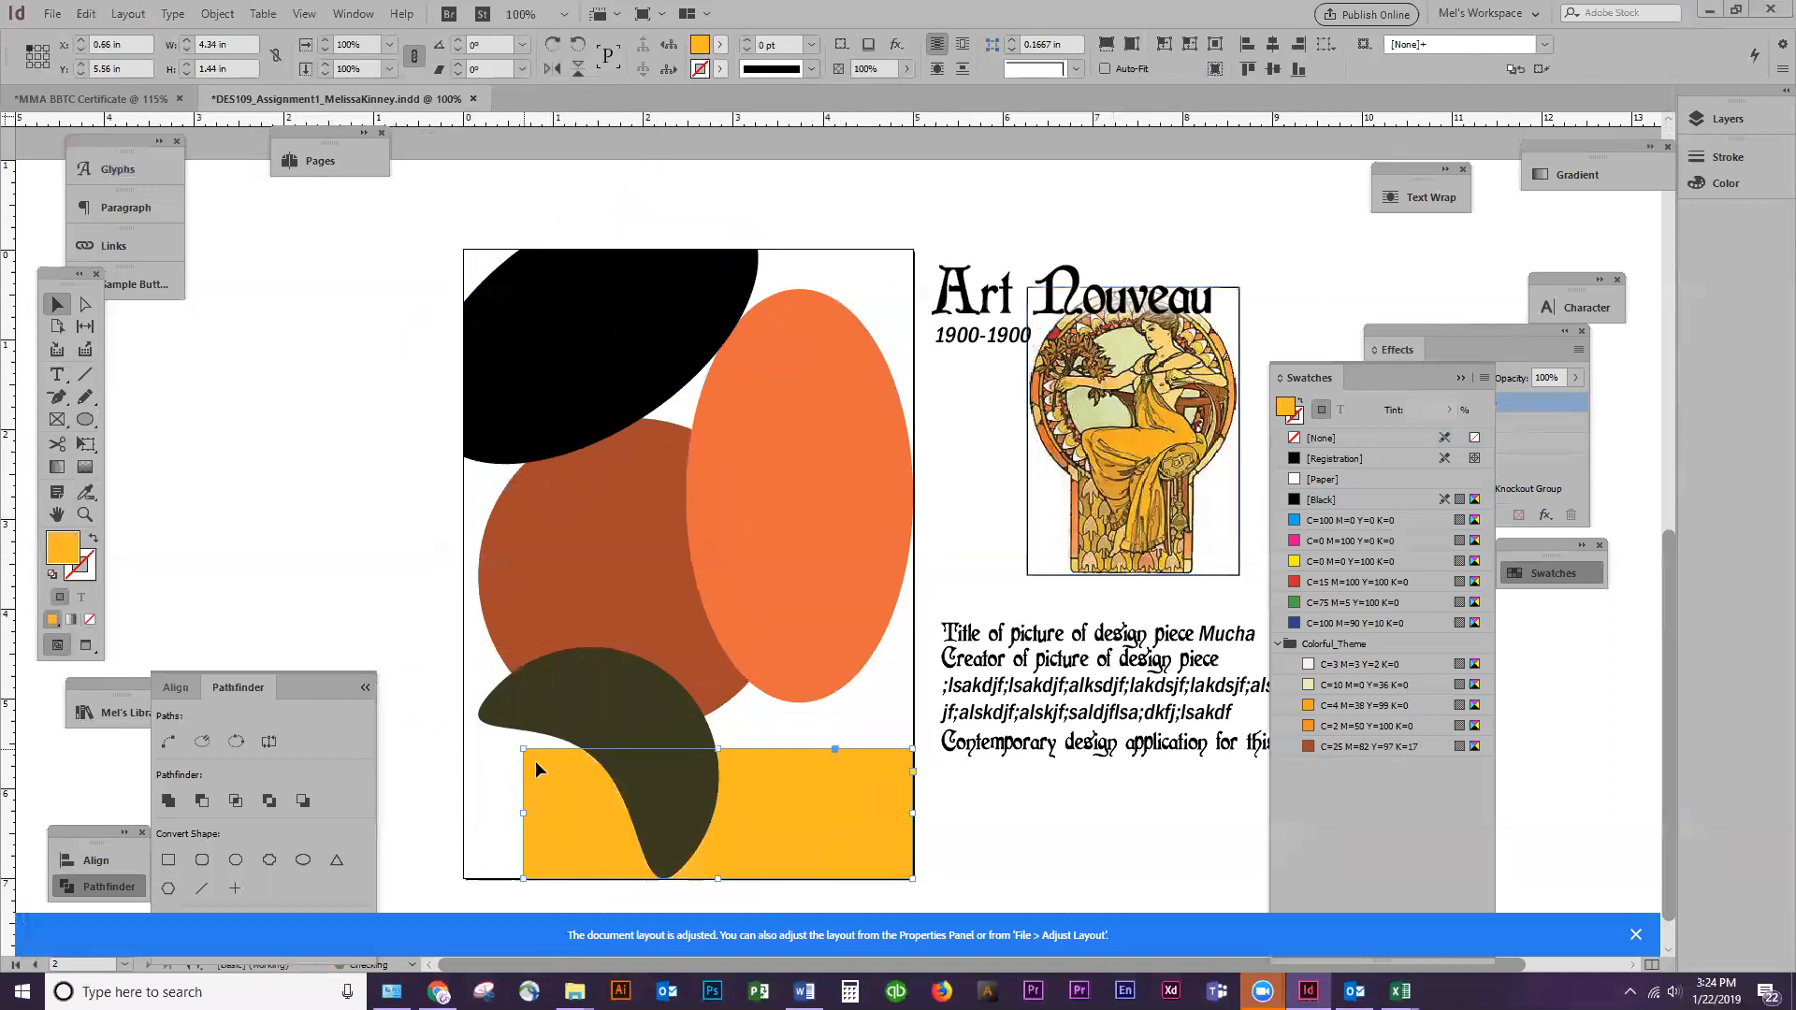
{"action": "left_click", "coordinate": [807, 643]}
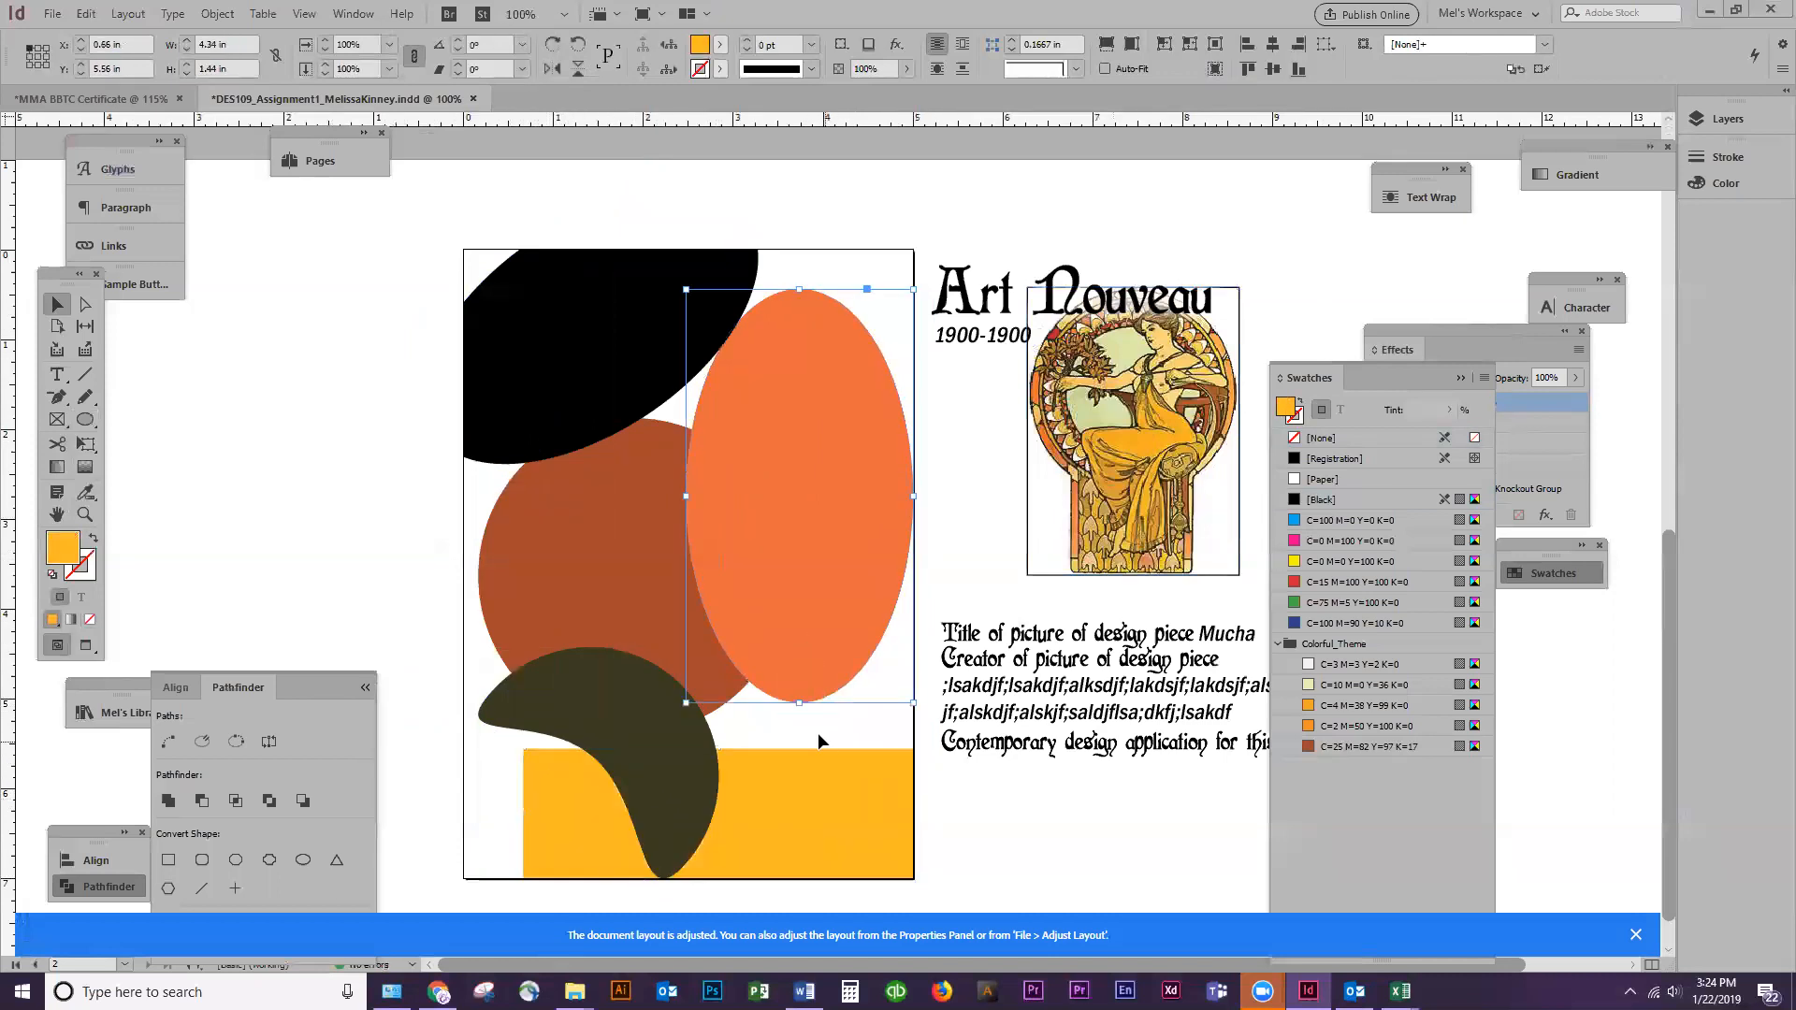
{"action": "left_click_drag", "start_coordinate": [796, 810], "coordinate": [797, 813]}
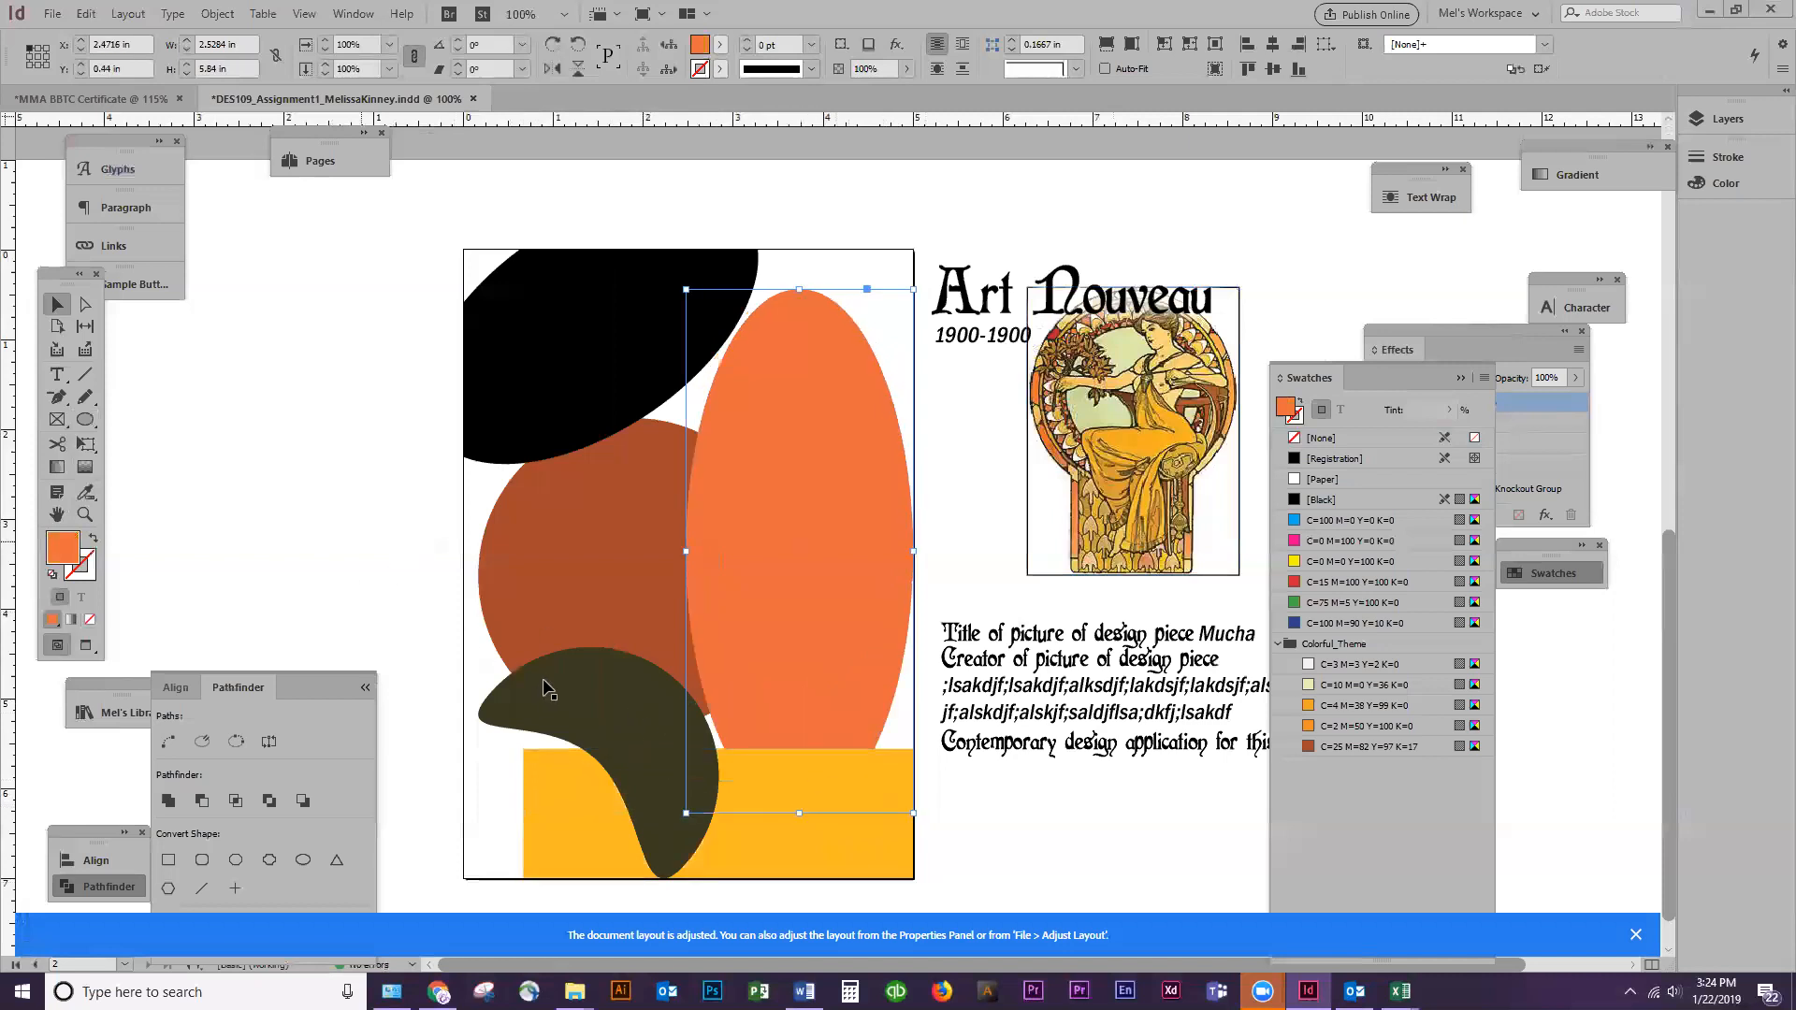
Nudge the olive crescent slightly left and up, and deselect it
{"action": "left_click_drag", "start_coordinate": [571, 683], "coordinate": [556, 681]}
{"action": "left_click_drag", "start_coordinate": [678, 693], "coordinate": [686, 687]}
{"action": "left_click", "coordinate": [318, 492]}
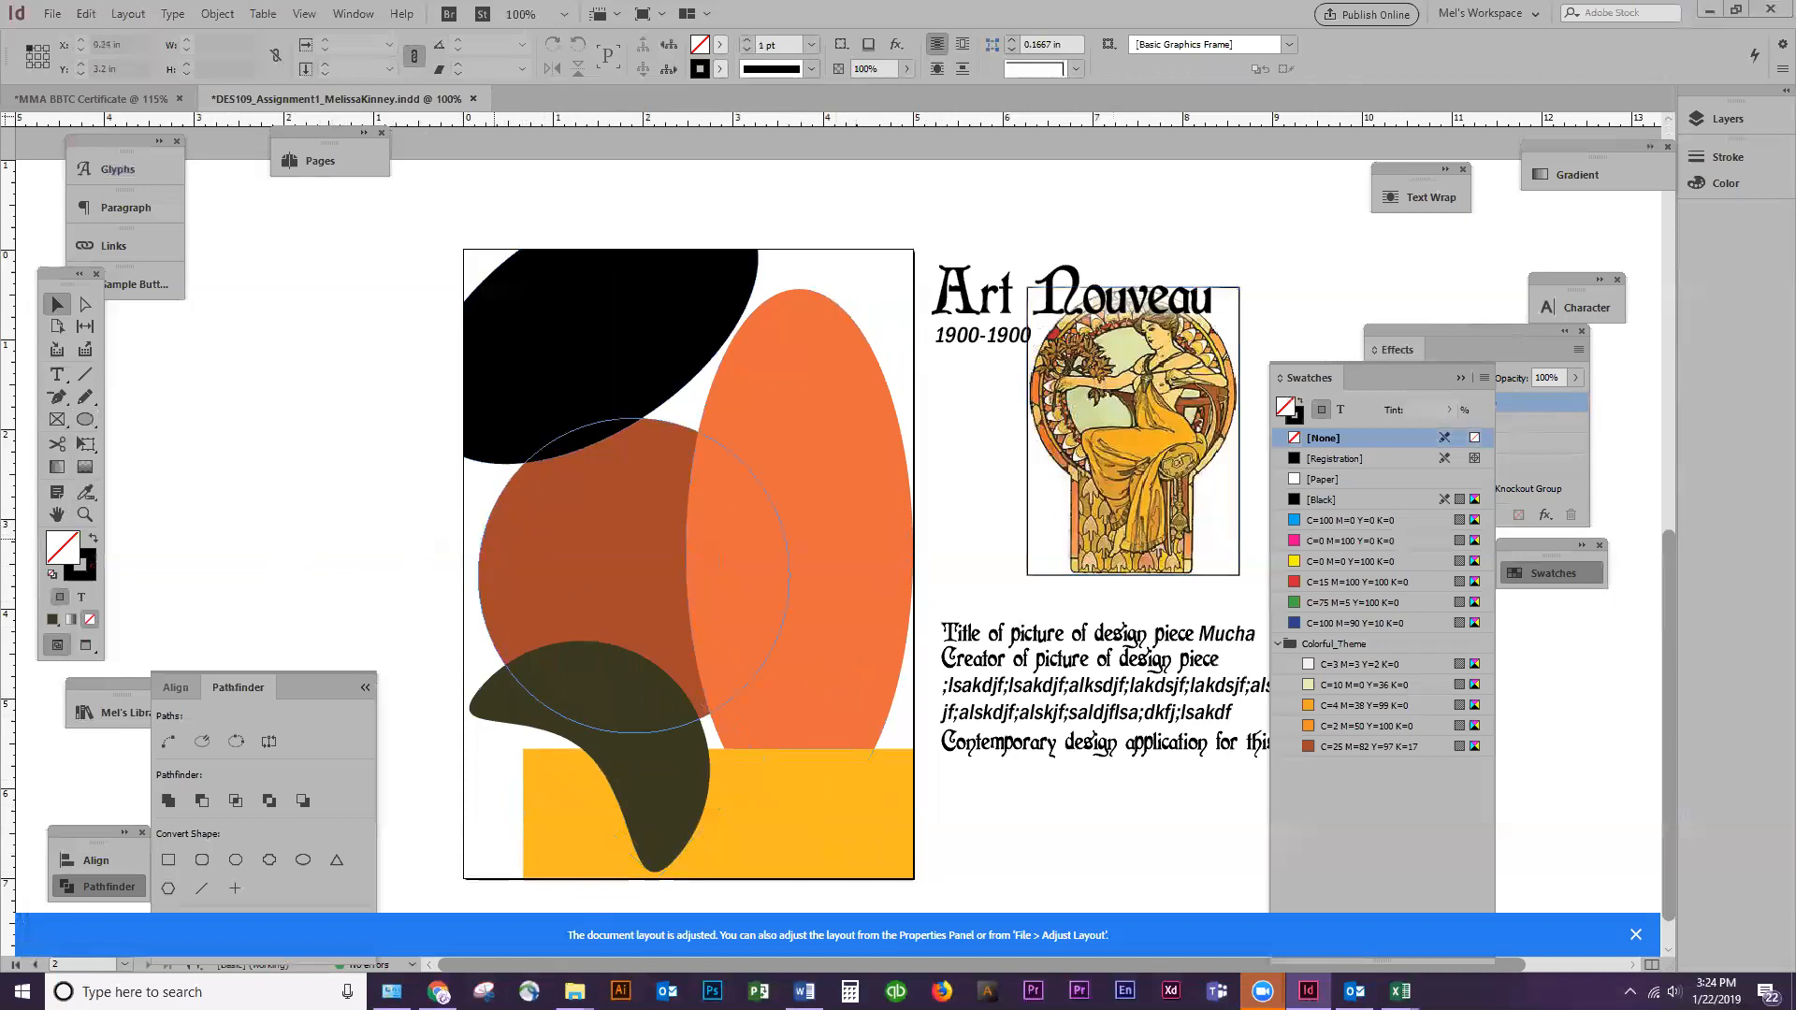
Switch to Chrome and select the web address of the Art Nouveau article for the citation
{"action": "left_click", "coordinate": [438, 992]}
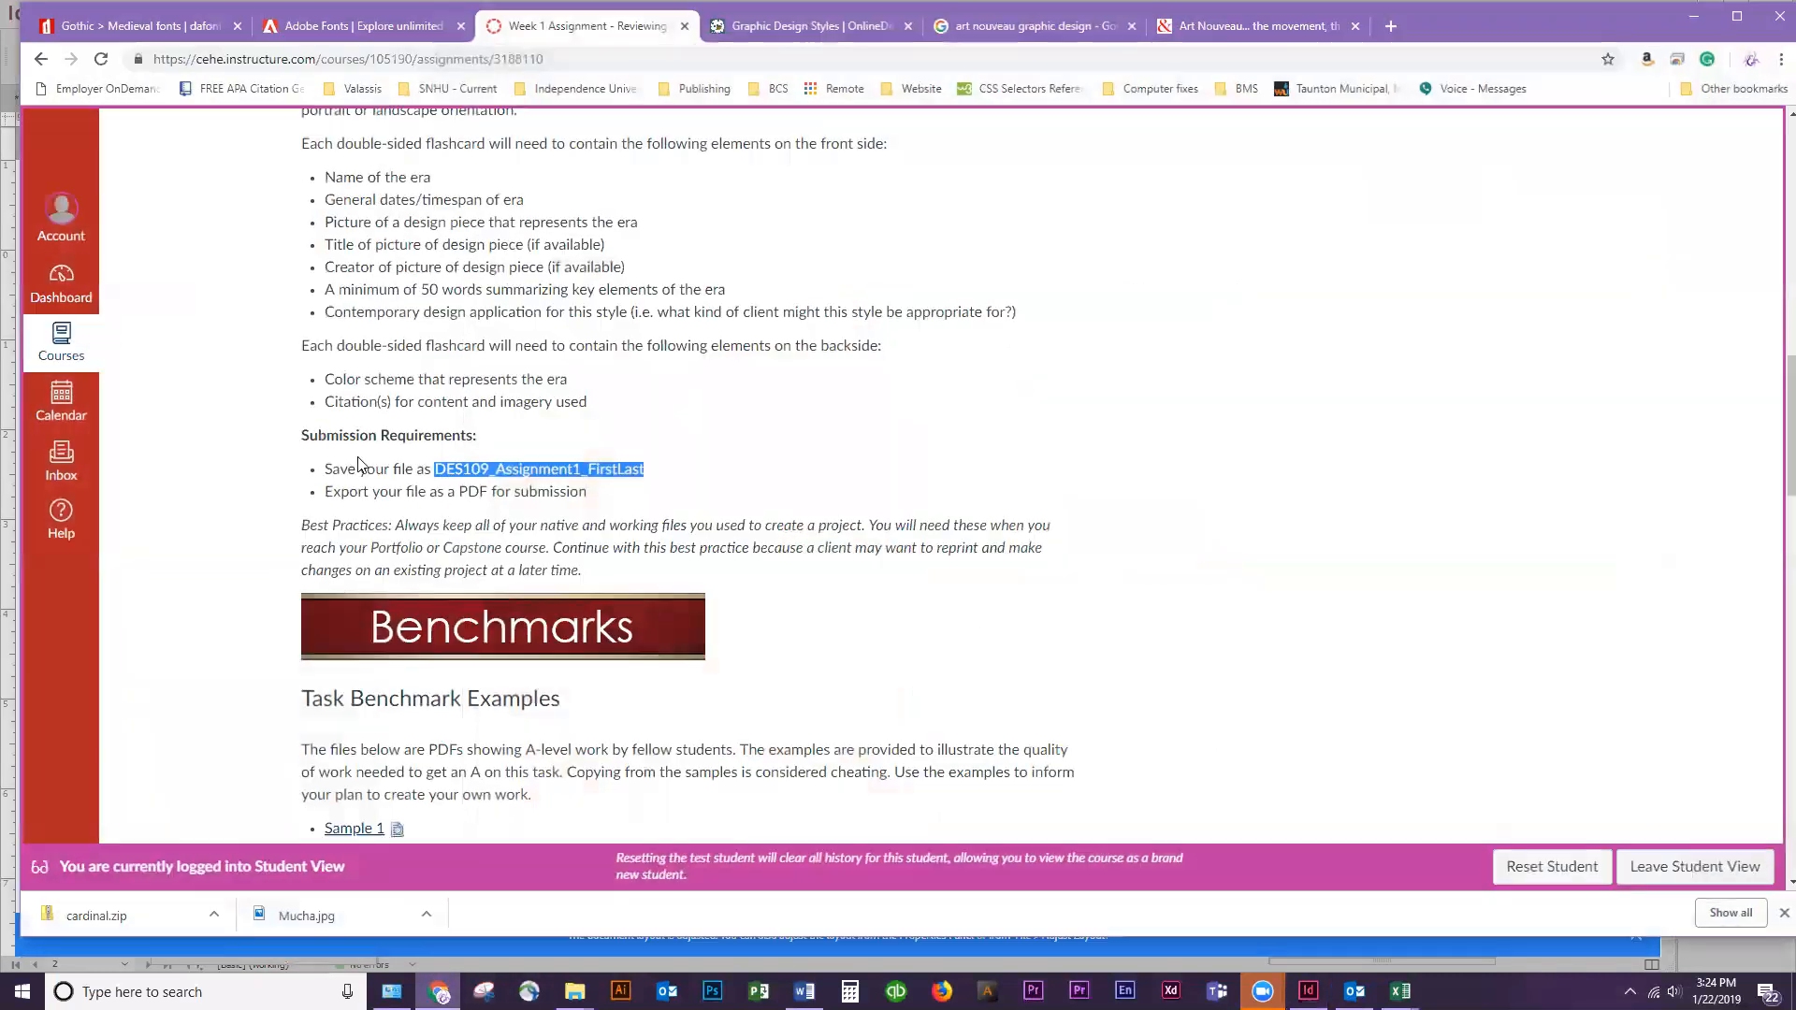
{"action": "left_click", "coordinate": [1261, 30]}
{"action": "left_click", "coordinate": [621, 58]}
{"action": "key", "text": "ctrl+c"}
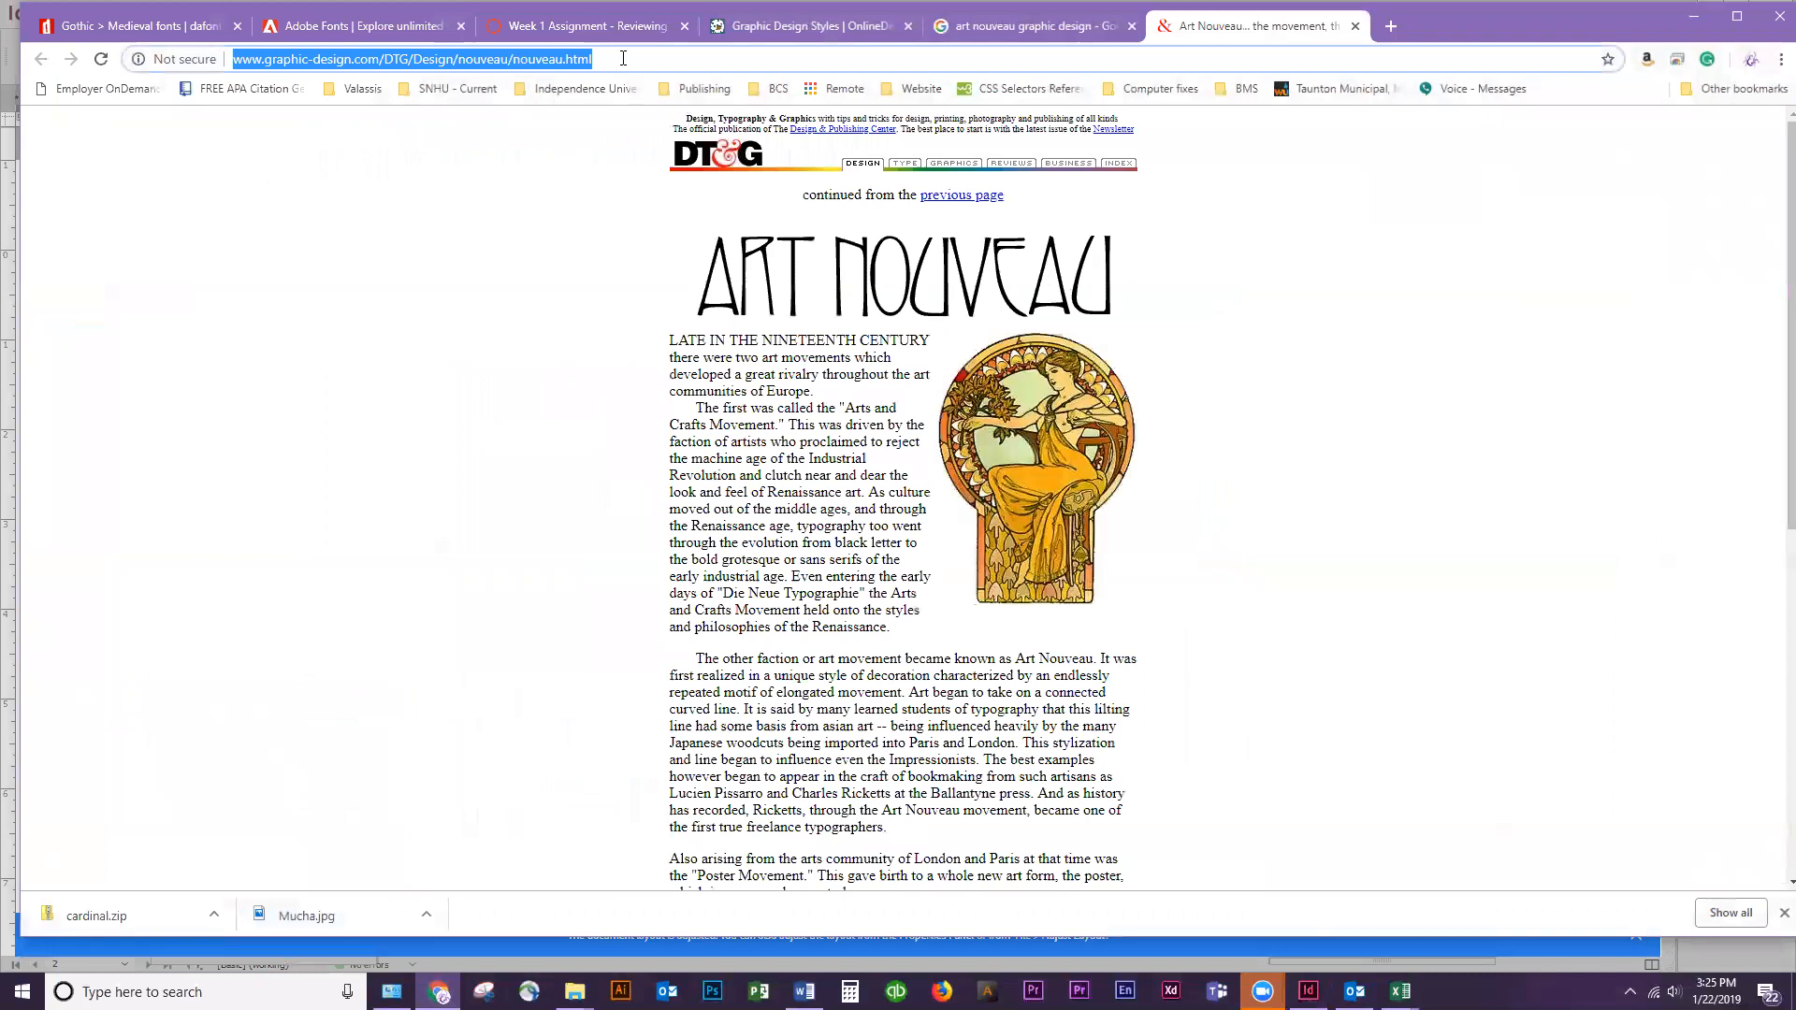
Close the DES109 flashcard document while keeping the martial arts certificate open
{"action": "left_click", "coordinate": [1779, 15]}
{"action": "left_click", "coordinate": [1773, 12]}
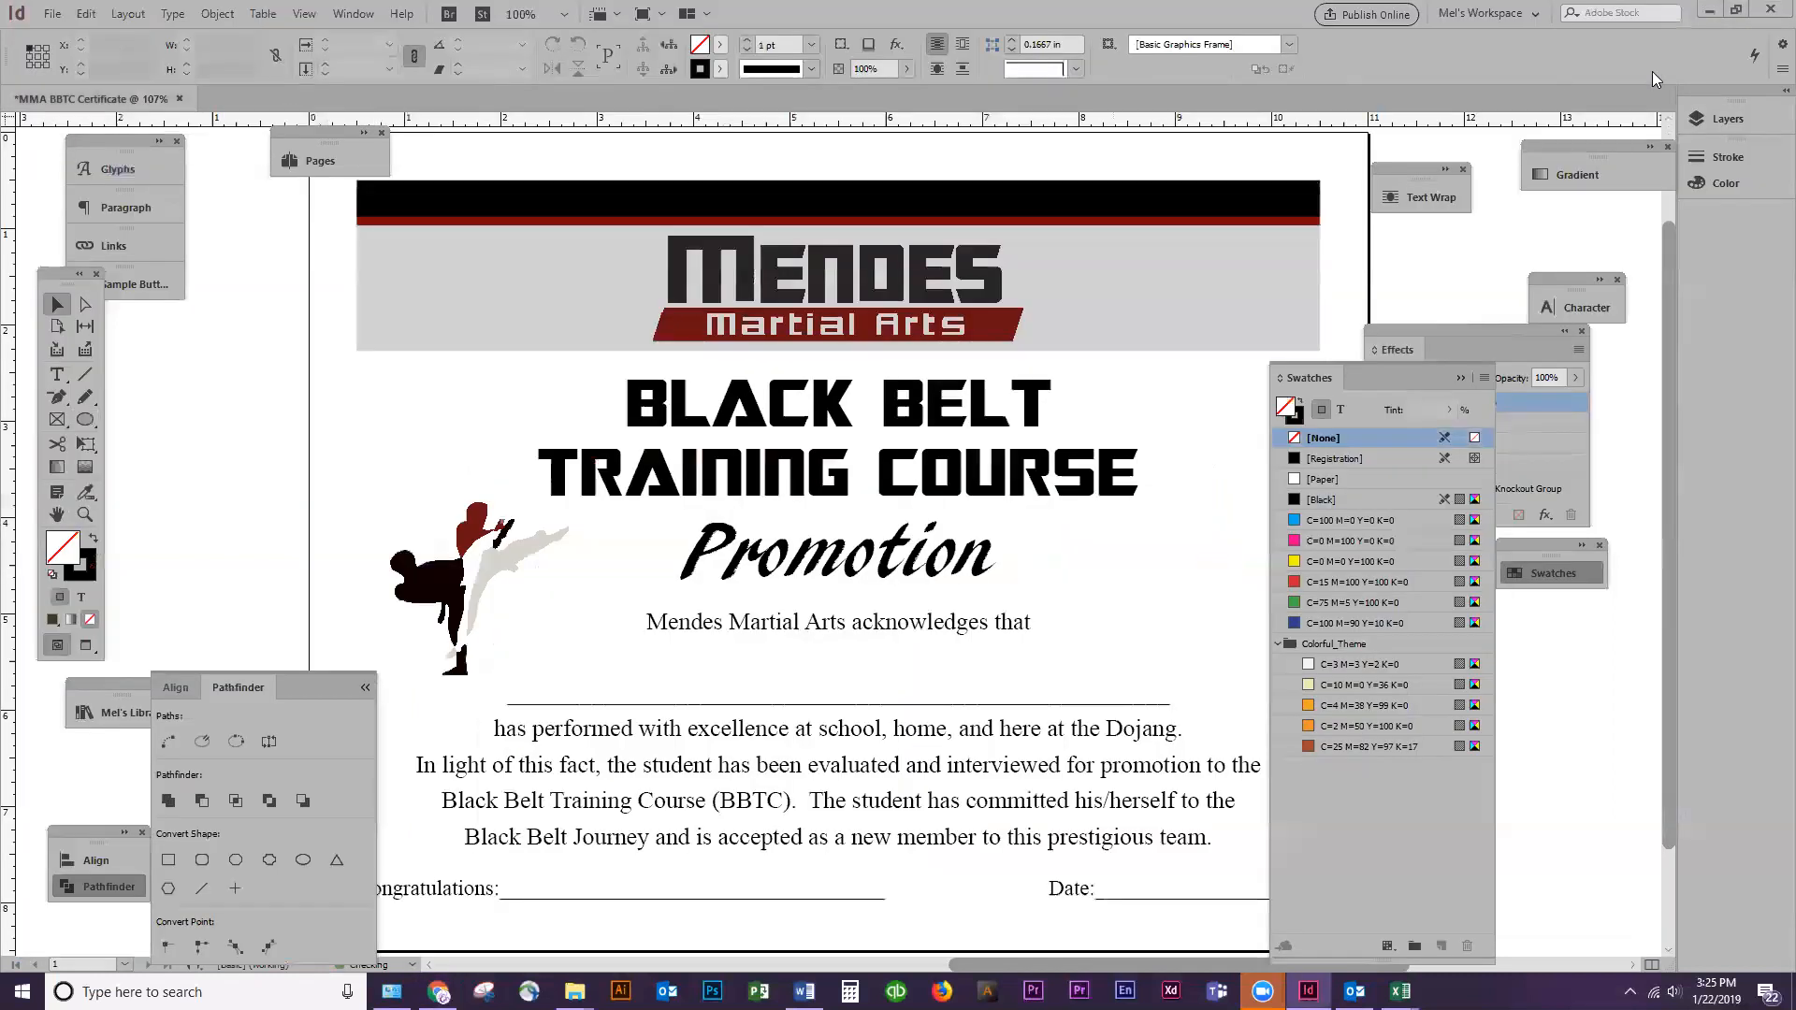
{"action": "left_click", "coordinate": [1076, 520]}
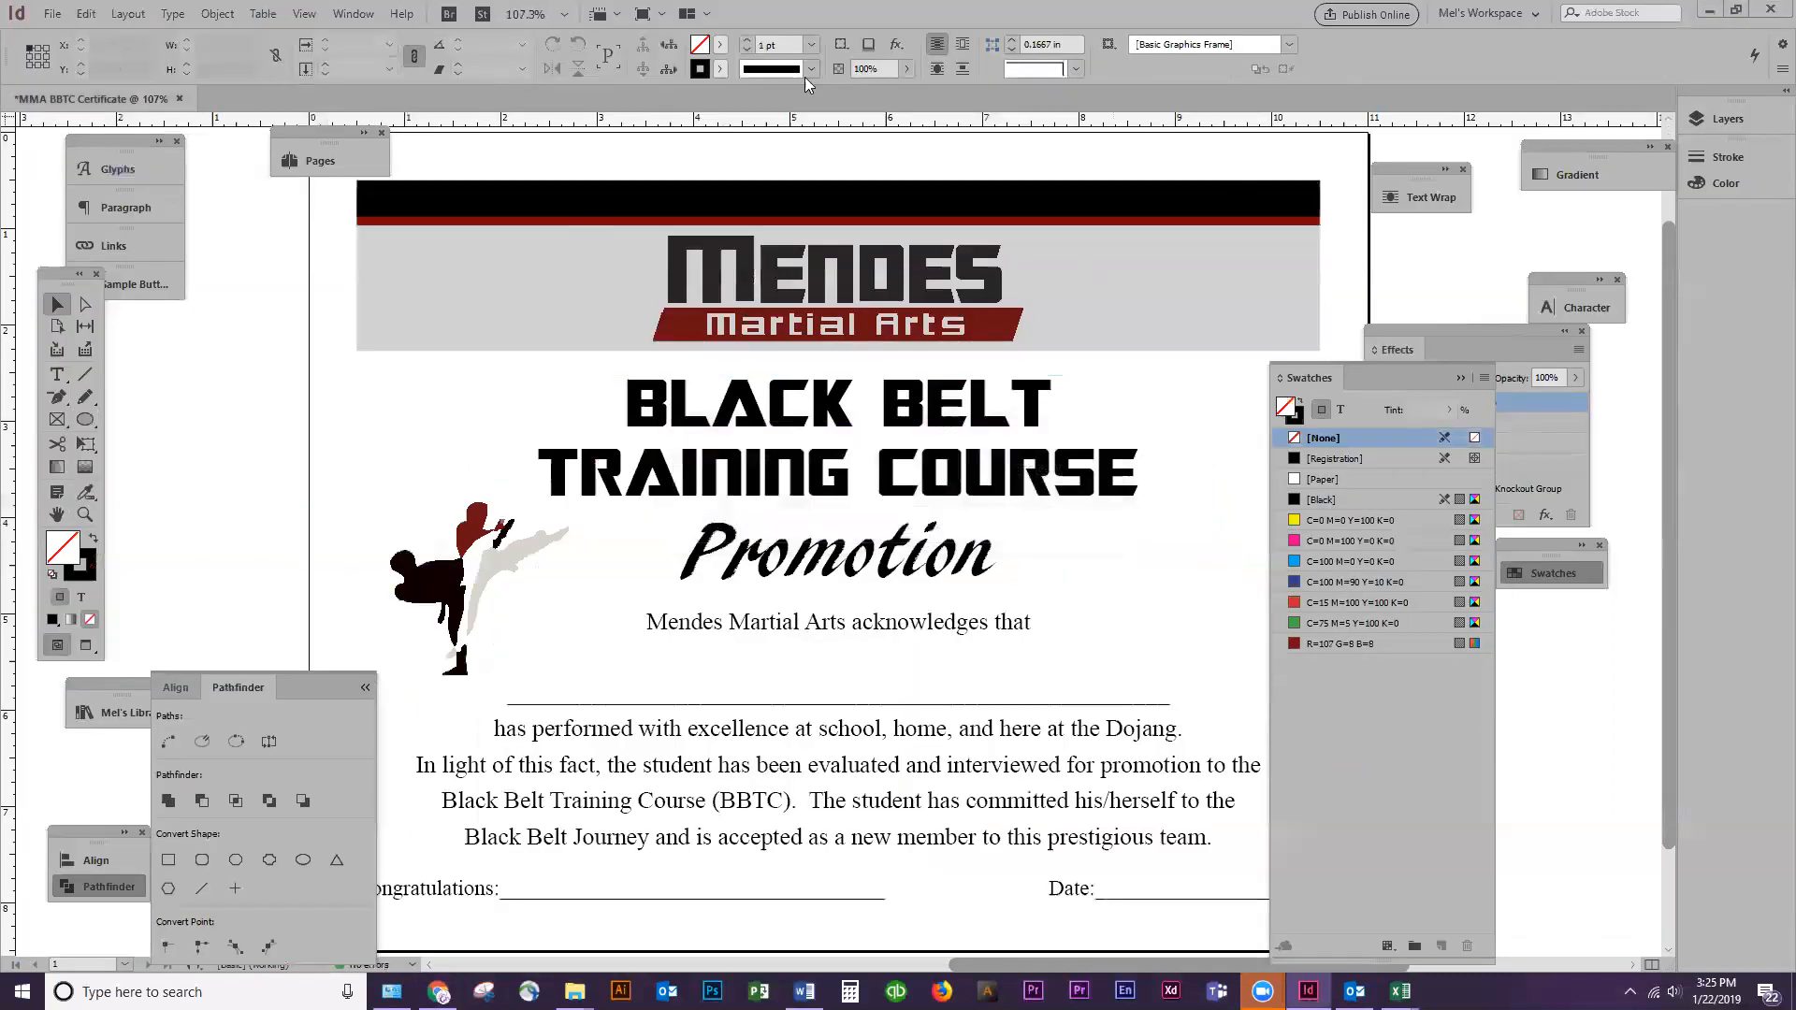
Reopen the DES109 flashcard document in InDesign from its file on the desktop
{"action": "left_click", "coordinate": [1715, 10]}
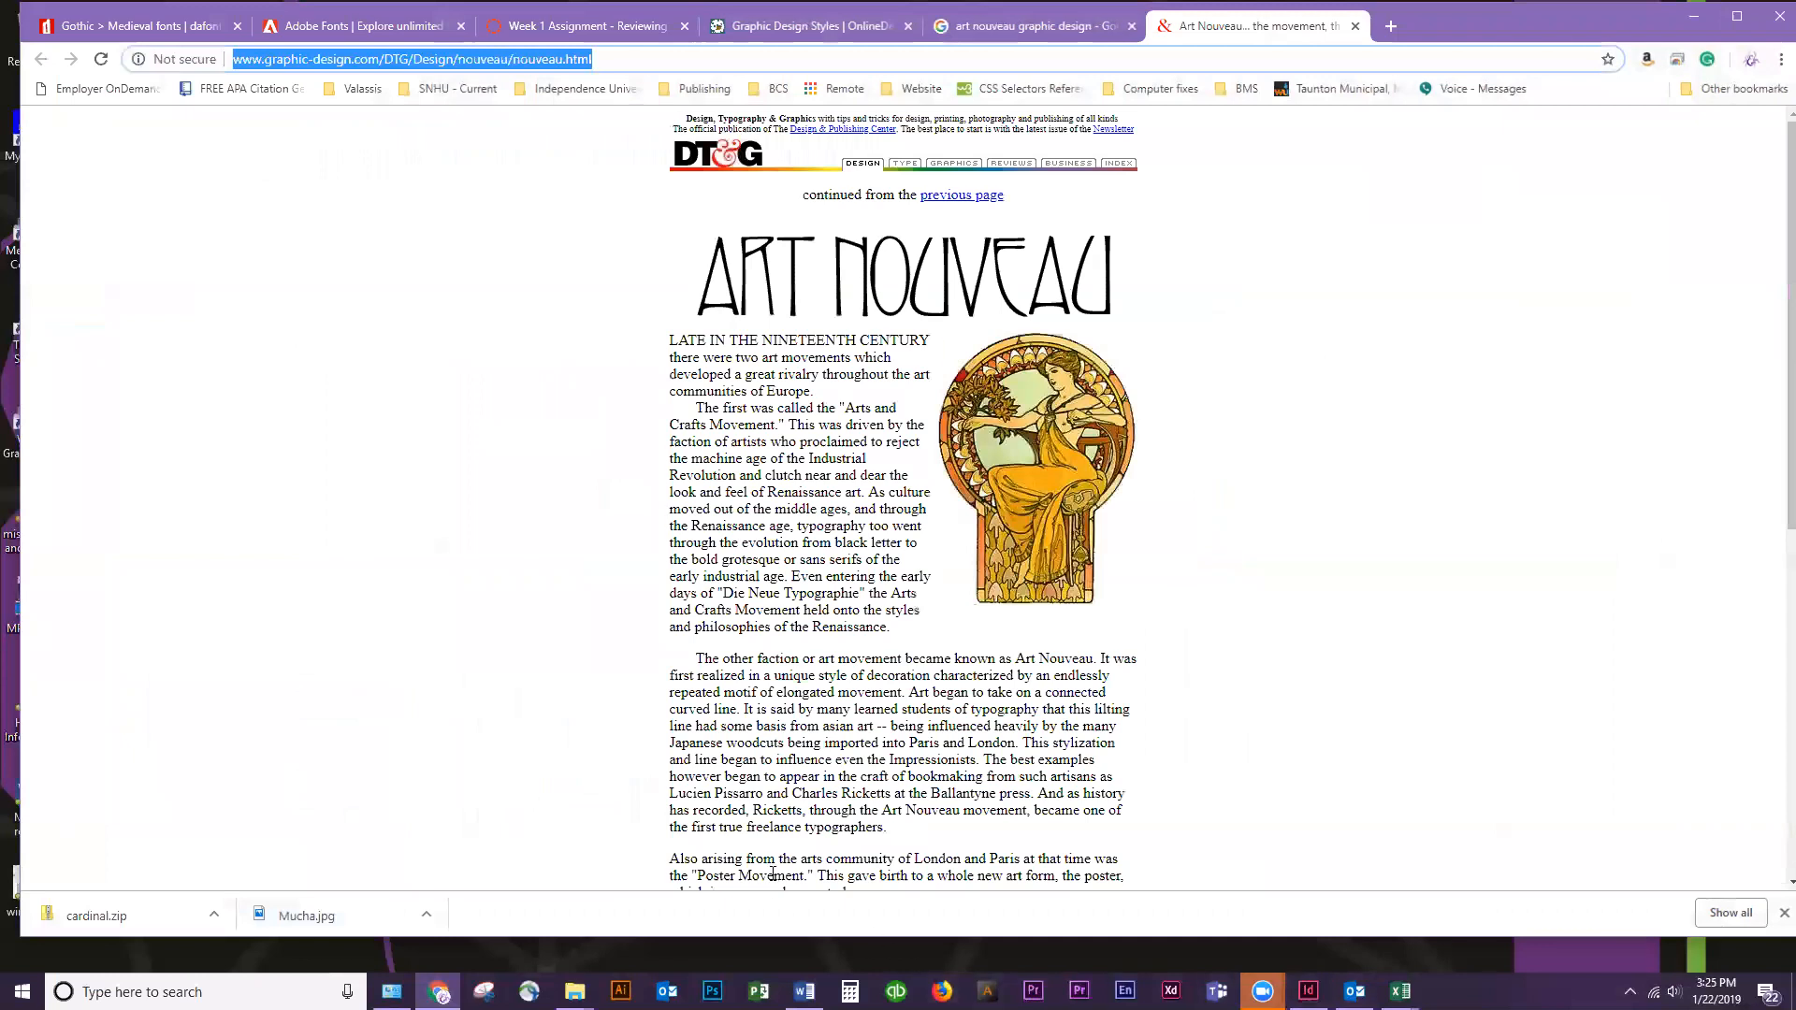
{"action": "left_click", "coordinate": [1693, 16]}
{"action": "double_click", "coordinate": [176, 127]}
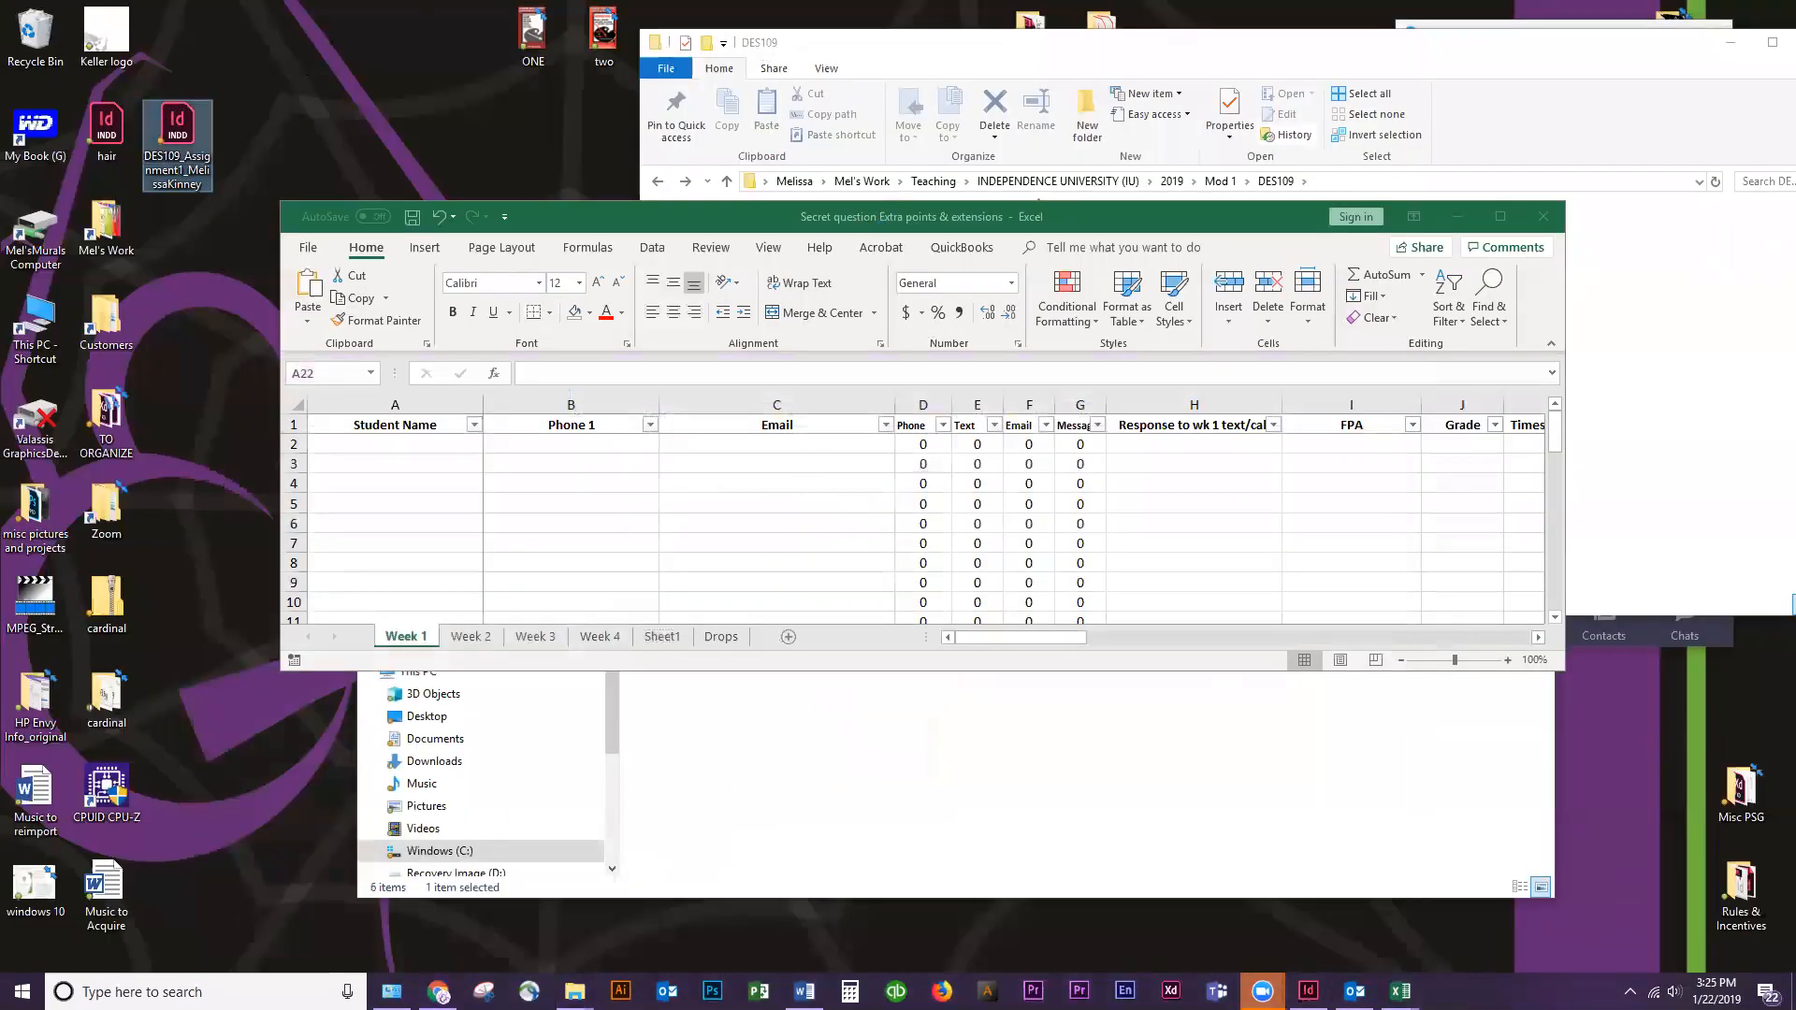
{"action": "left_click", "coordinate": [1457, 216]}
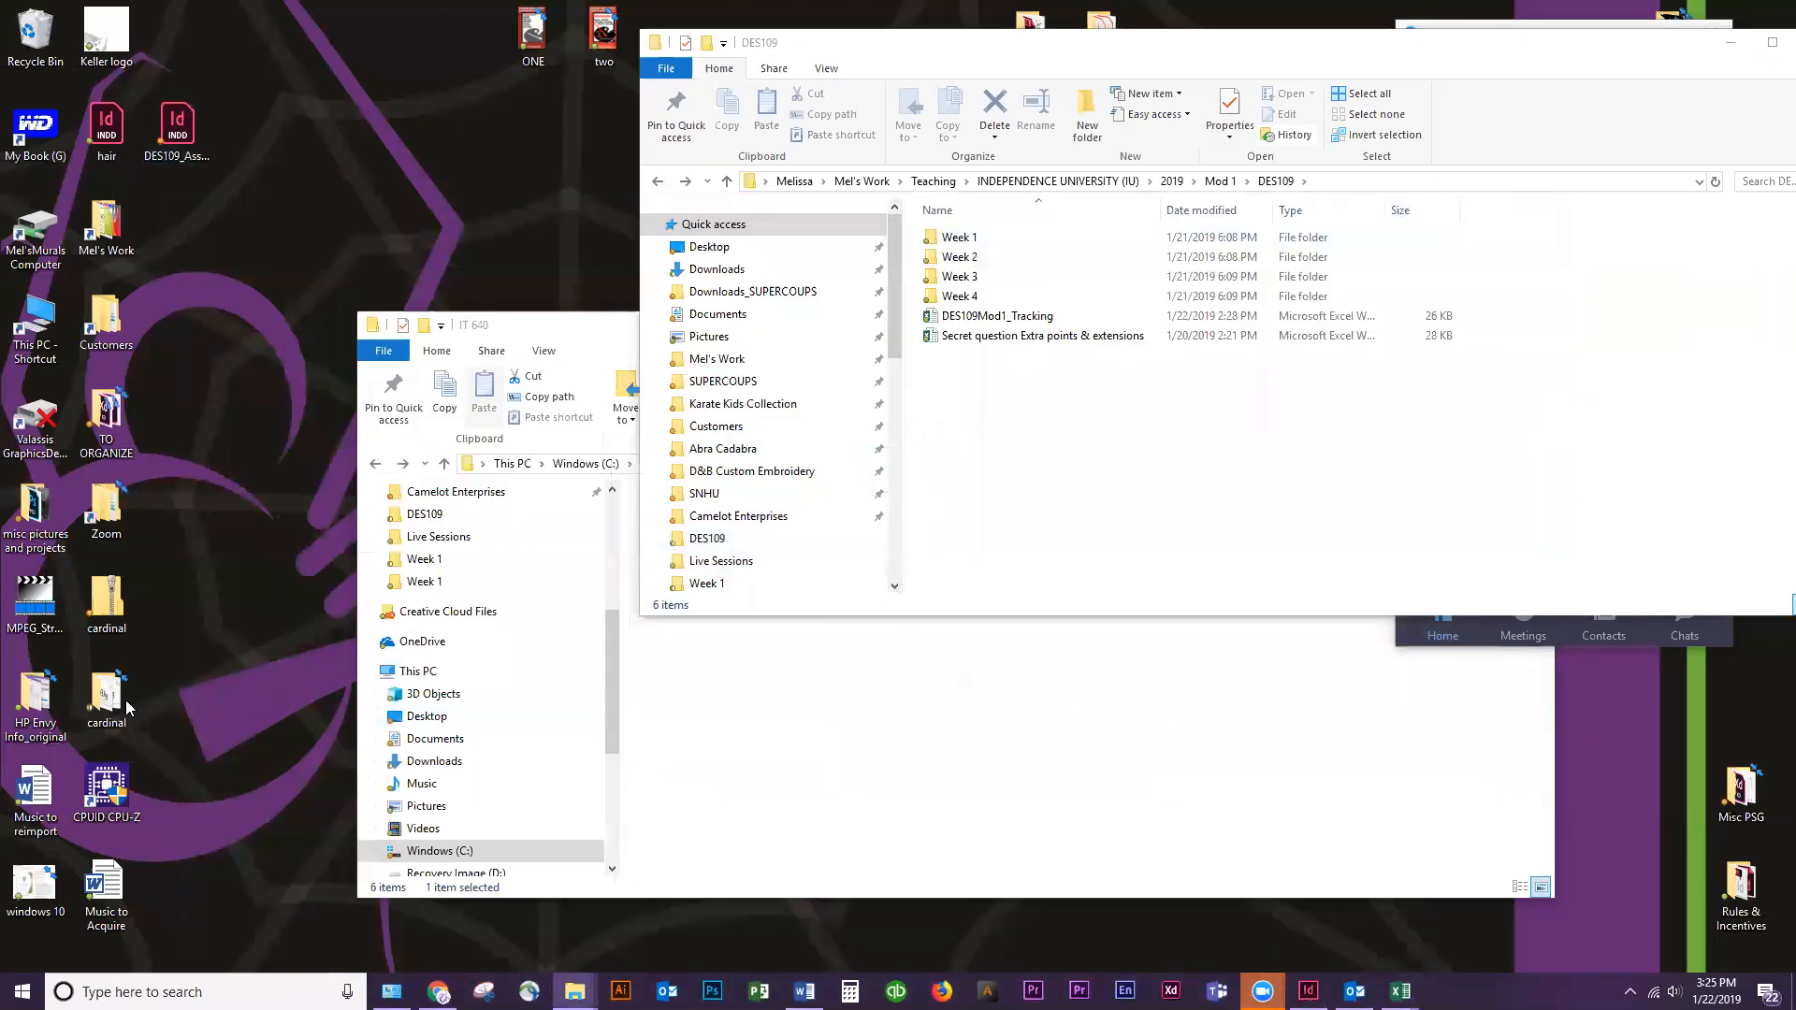
{"action": "left_click", "coordinate": [439, 992]}
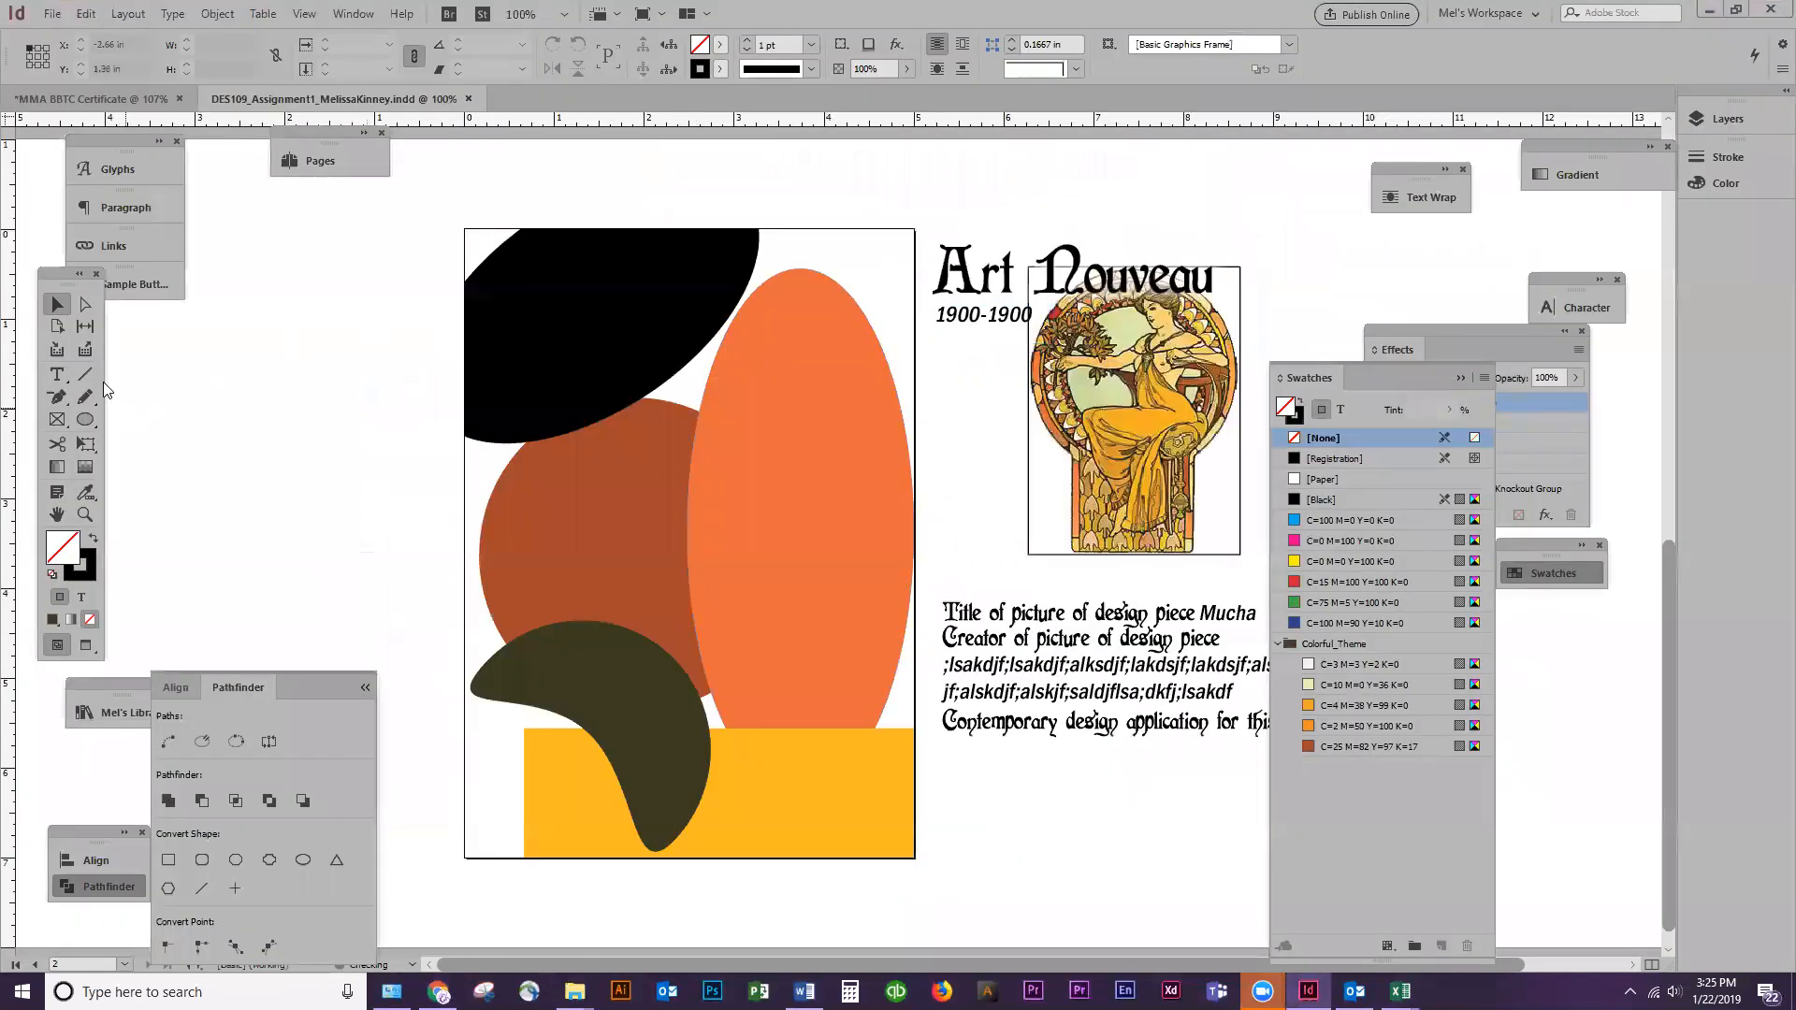
{"action": "left_click_drag", "start_coordinate": [967, 870], "coordinate": [557, 775]}
{"action": "key", "text": "ctrl+v"}
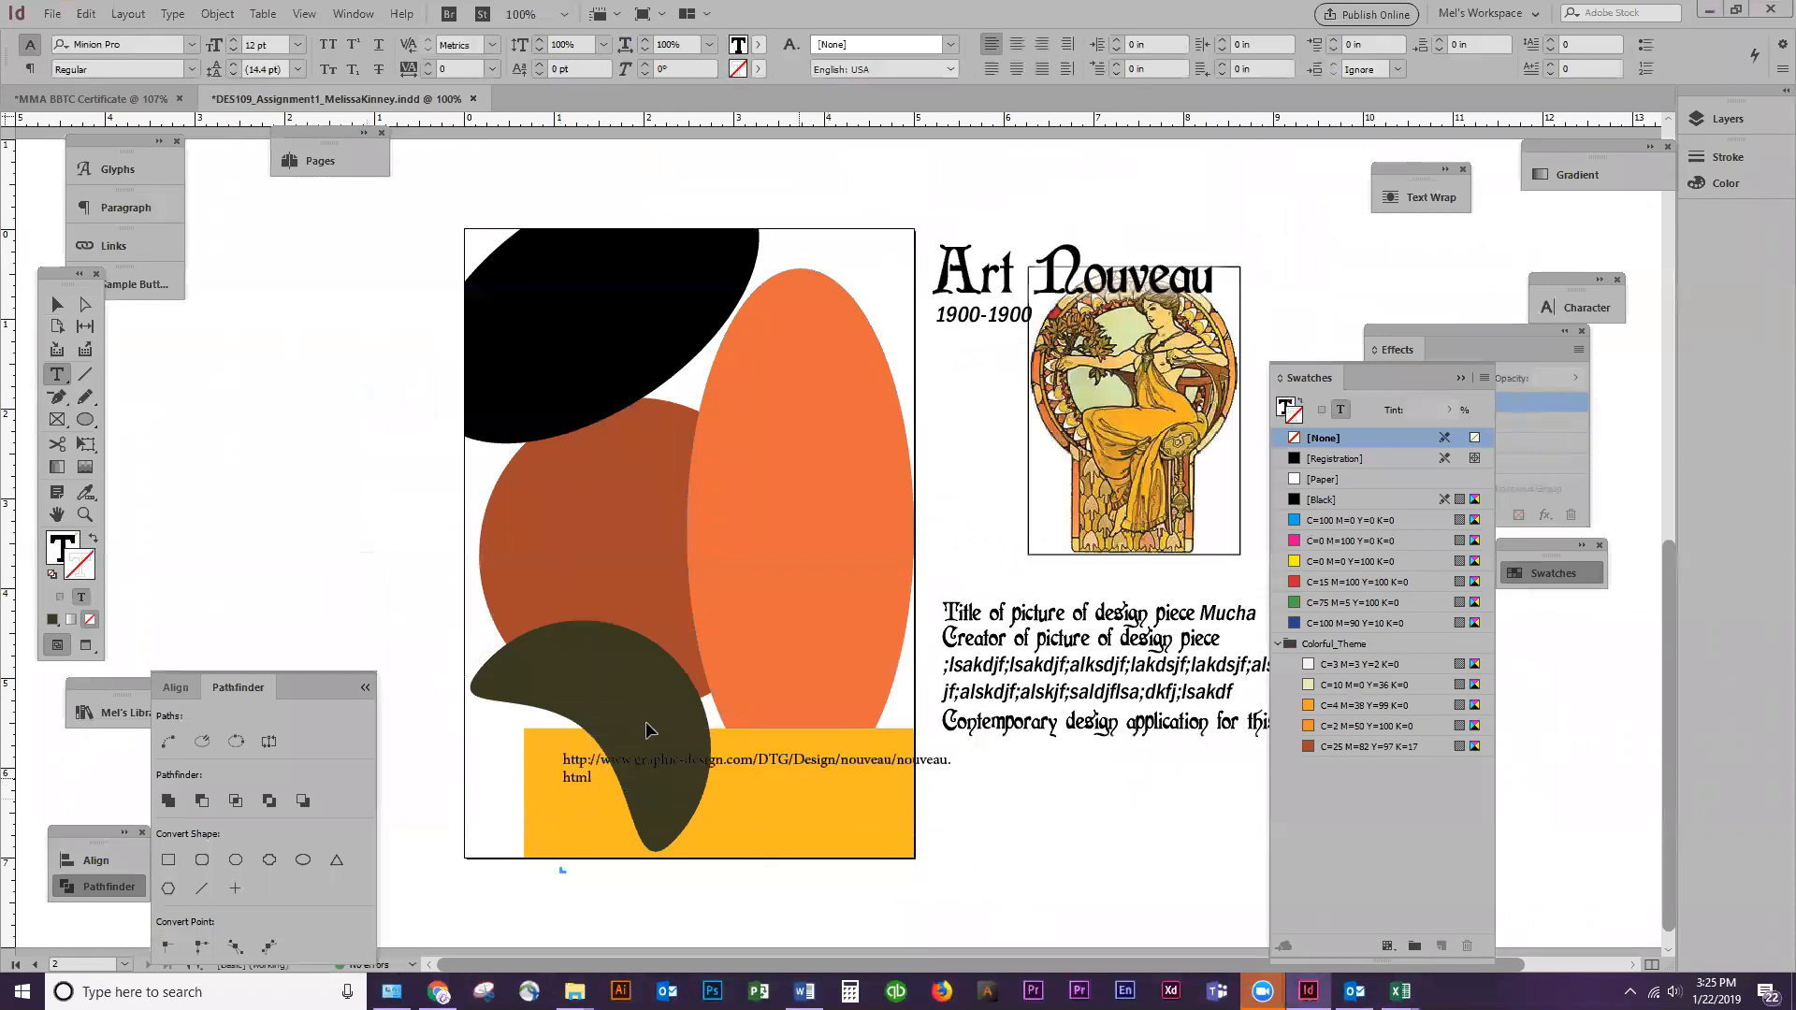
{"action": "left_click", "coordinate": [57, 304]}
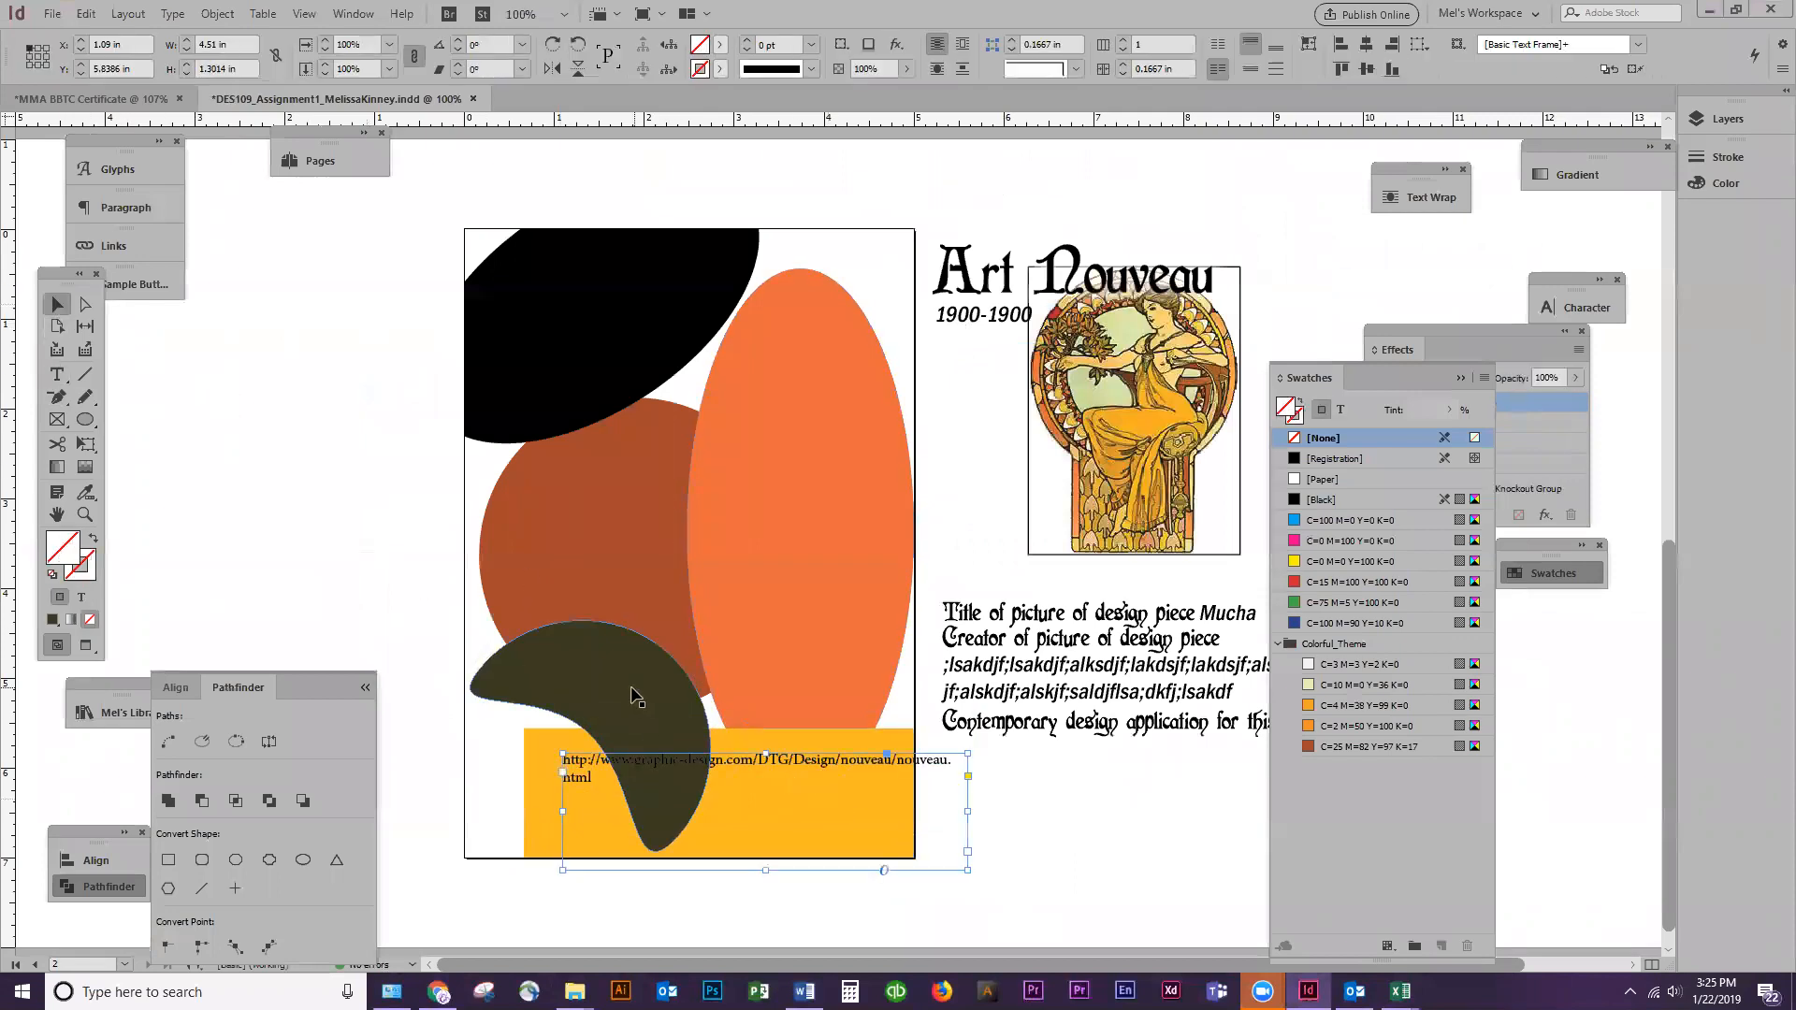
{"action": "left_click_drag", "start_coordinate": [578, 767], "coordinate": [556, 794]}
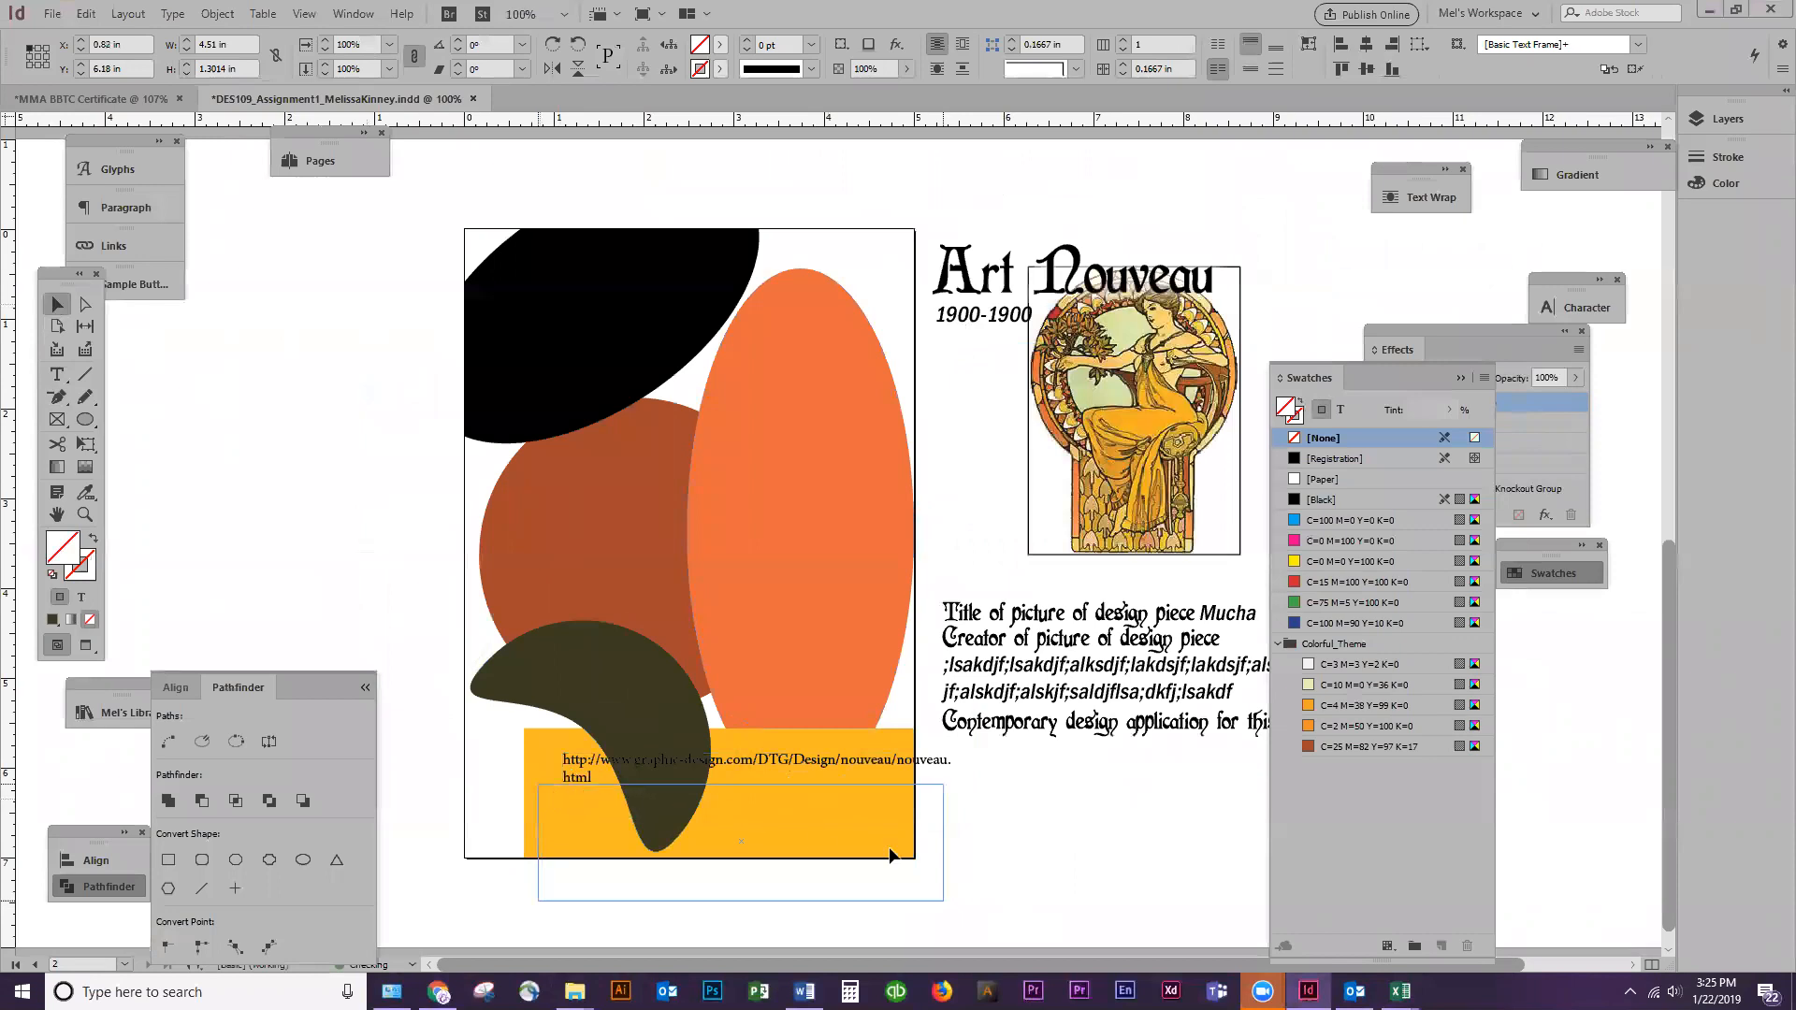
{"action": "left_click_drag", "start_coordinate": [943, 842], "coordinate": [896, 842]}
Move the olive crescent up and right clear of the citation, and widen the yellow rectangle to the full 5 in page width
{"action": "left_click_drag", "start_coordinate": [683, 739], "coordinate": [701, 661]}
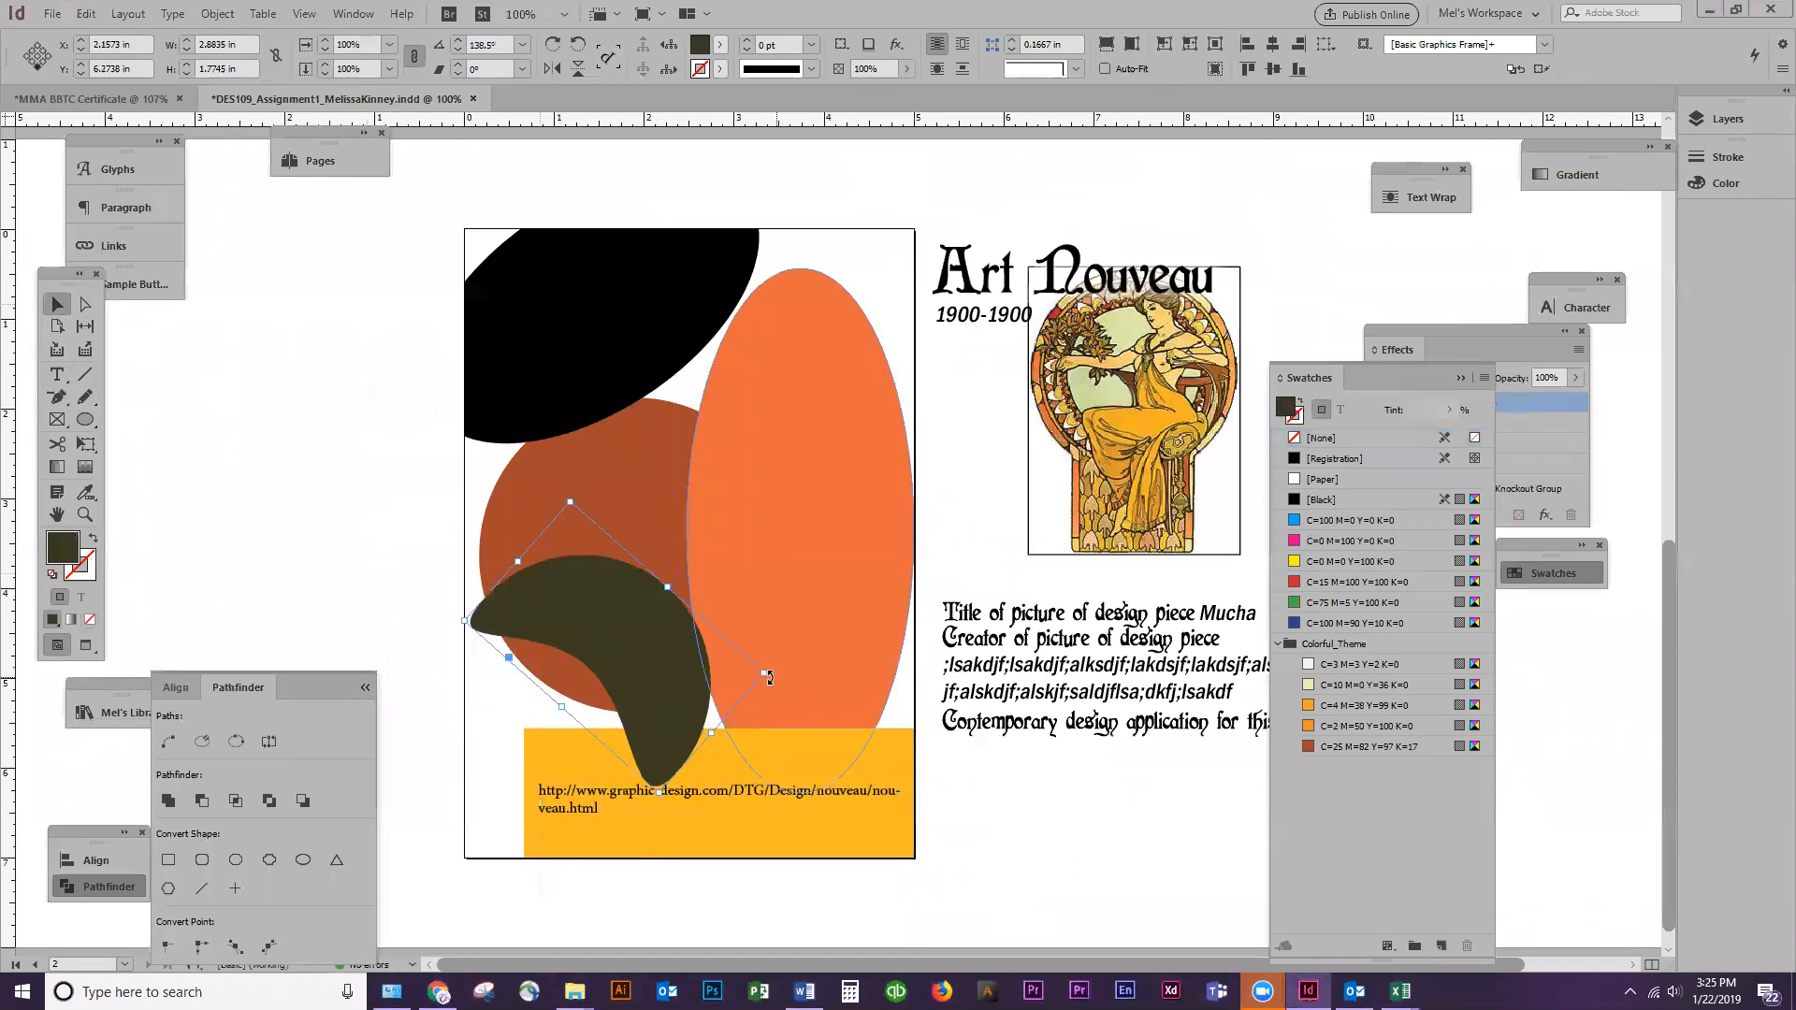
{"action": "left_click_drag", "start_coordinate": [784, 688], "coordinate": [466, 792]}
{"action": "left_click", "coordinate": [585, 744]}
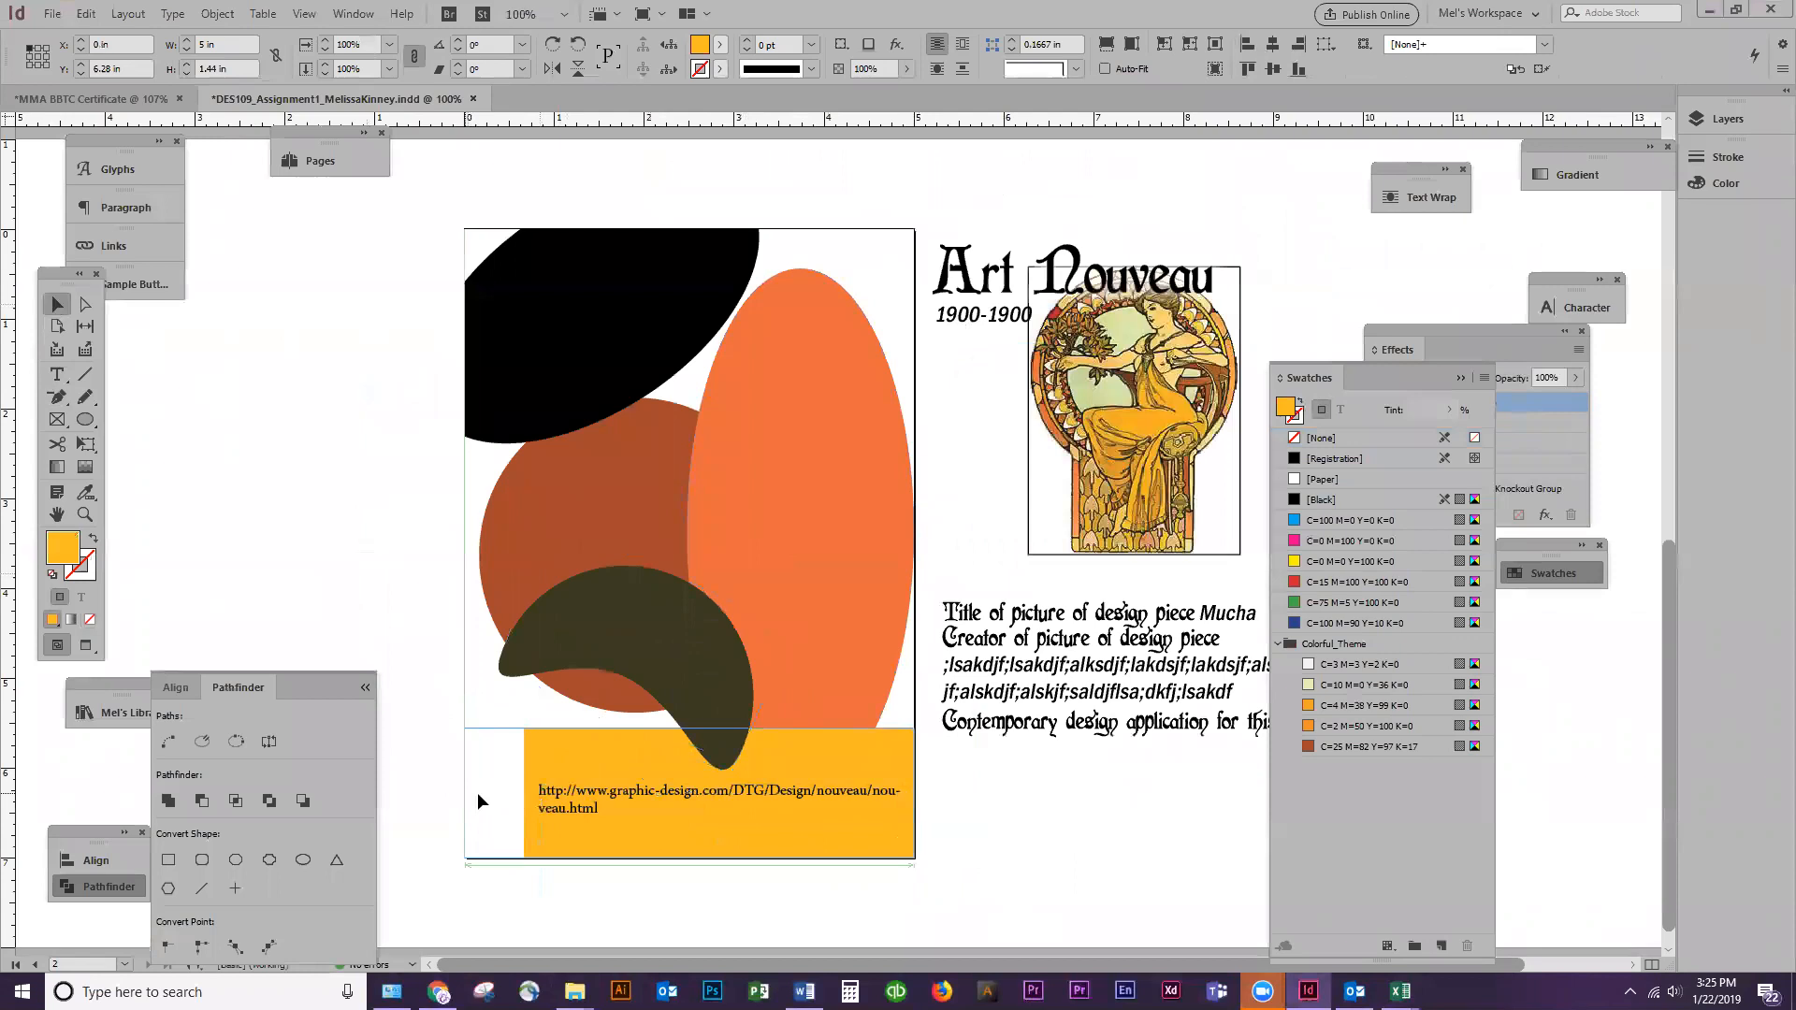
Widen the citation's text frame to about 4.715 in, and shorten and place it inside the yellow band
{"action": "left_click", "coordinate": [693, 800]}
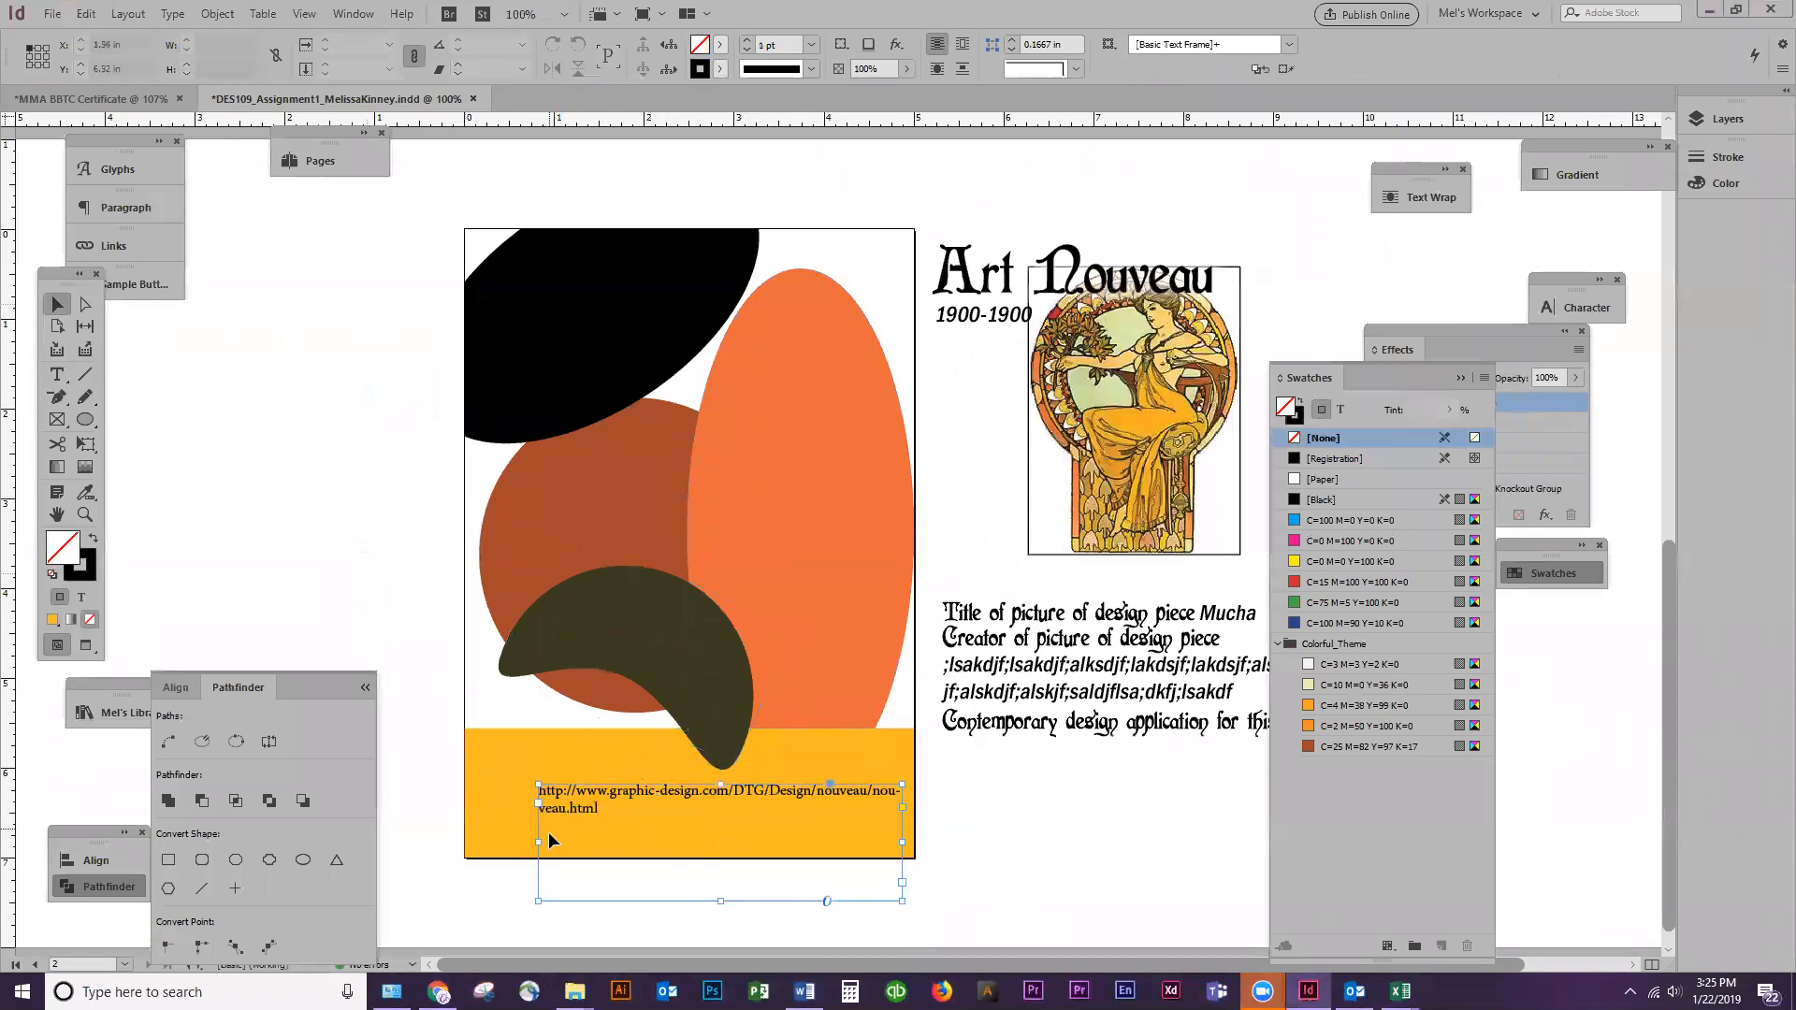
{"action": "left_click_drag", "start_coordinate": [533, 845], "coordinate": [479, 848]}
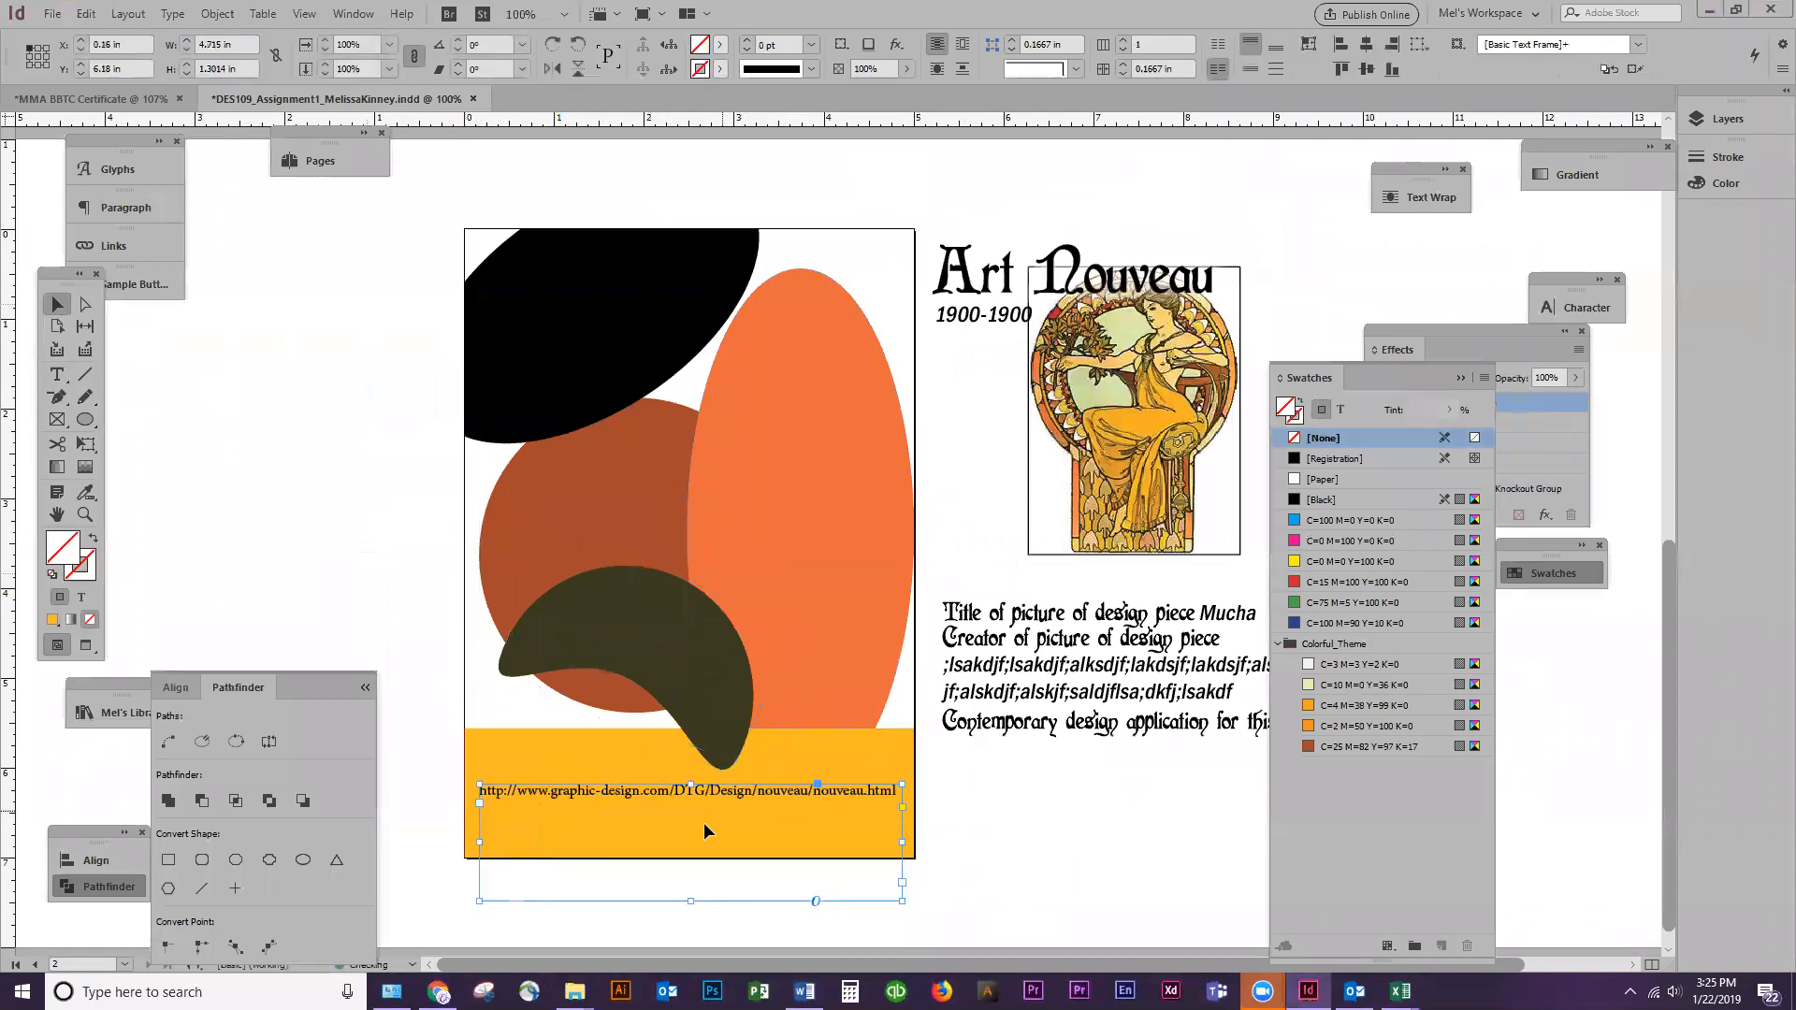
{"action": "left_click_drag", "start_coordinate": [690, 903], "coordinate": [759, 810]}
{"action": "left_click", "coordinate": [1000, 831]}
{"action": "left_click", "coordinate": [733, 732]}
{"action": "left_click", "coordinate": [1102, 805]}
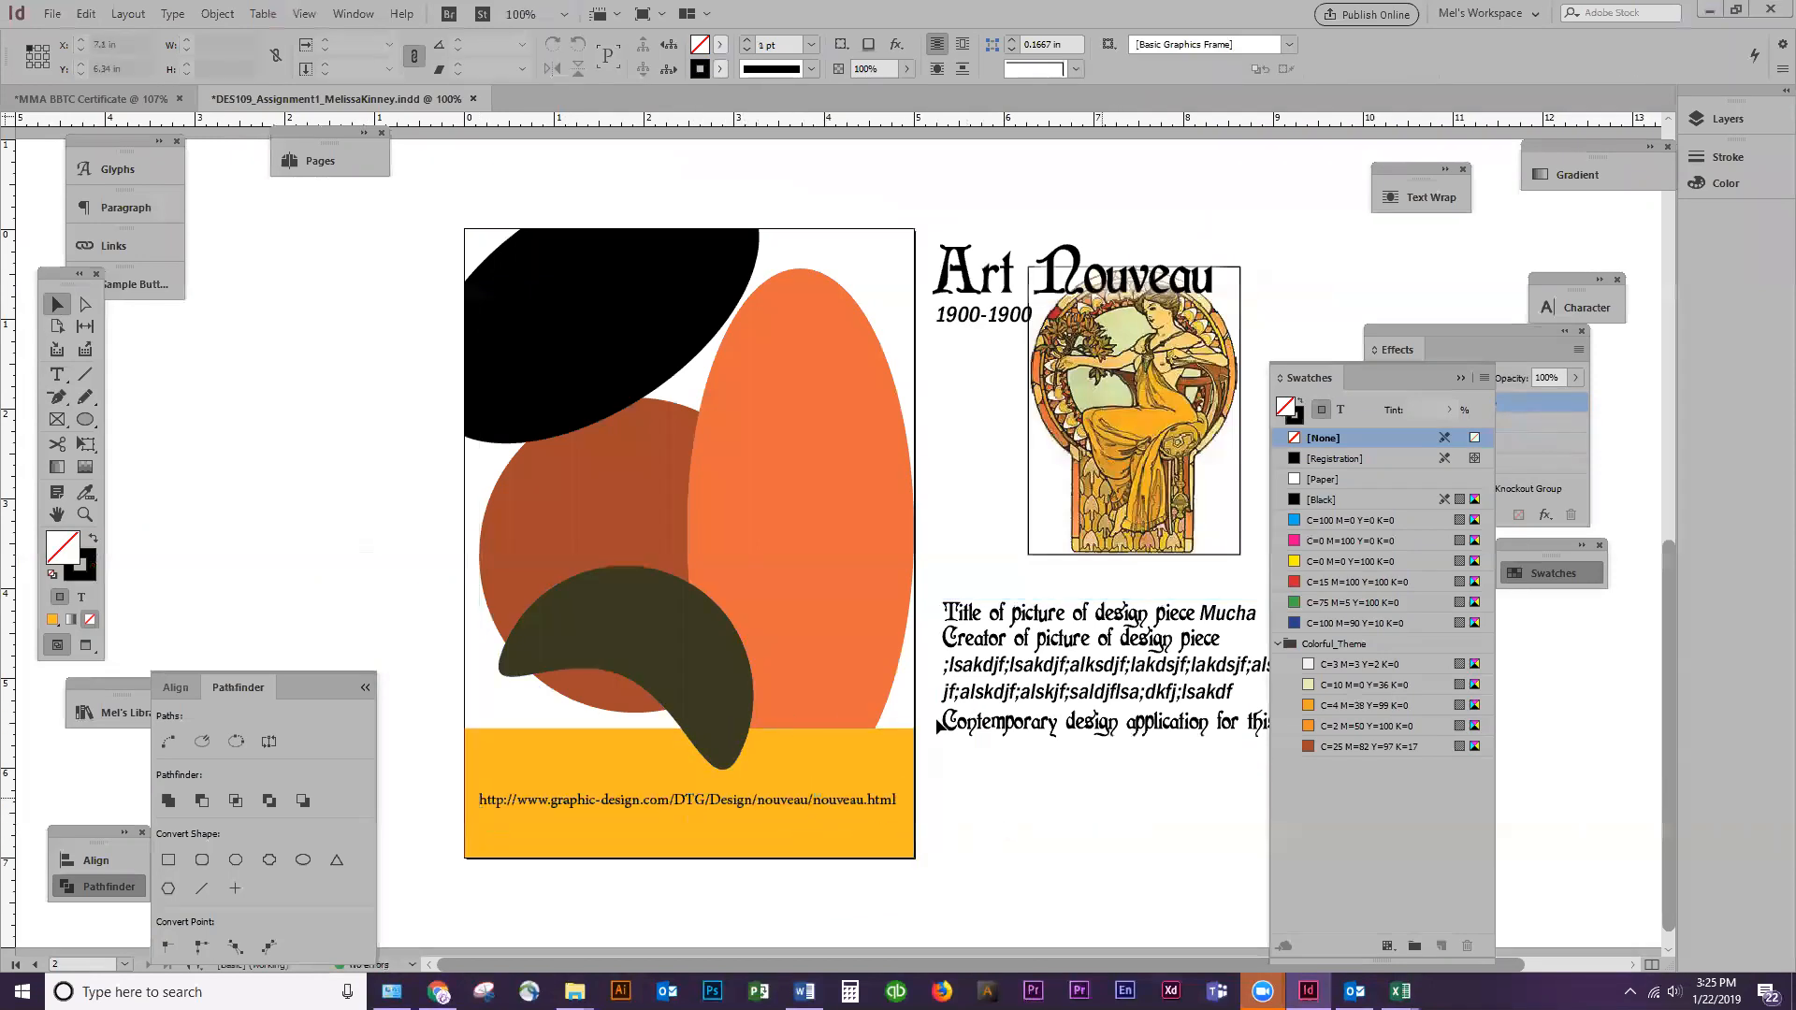
Save the flashcard document and look over its front and back pages
{"action": "key", "text": "ctrl+s"}
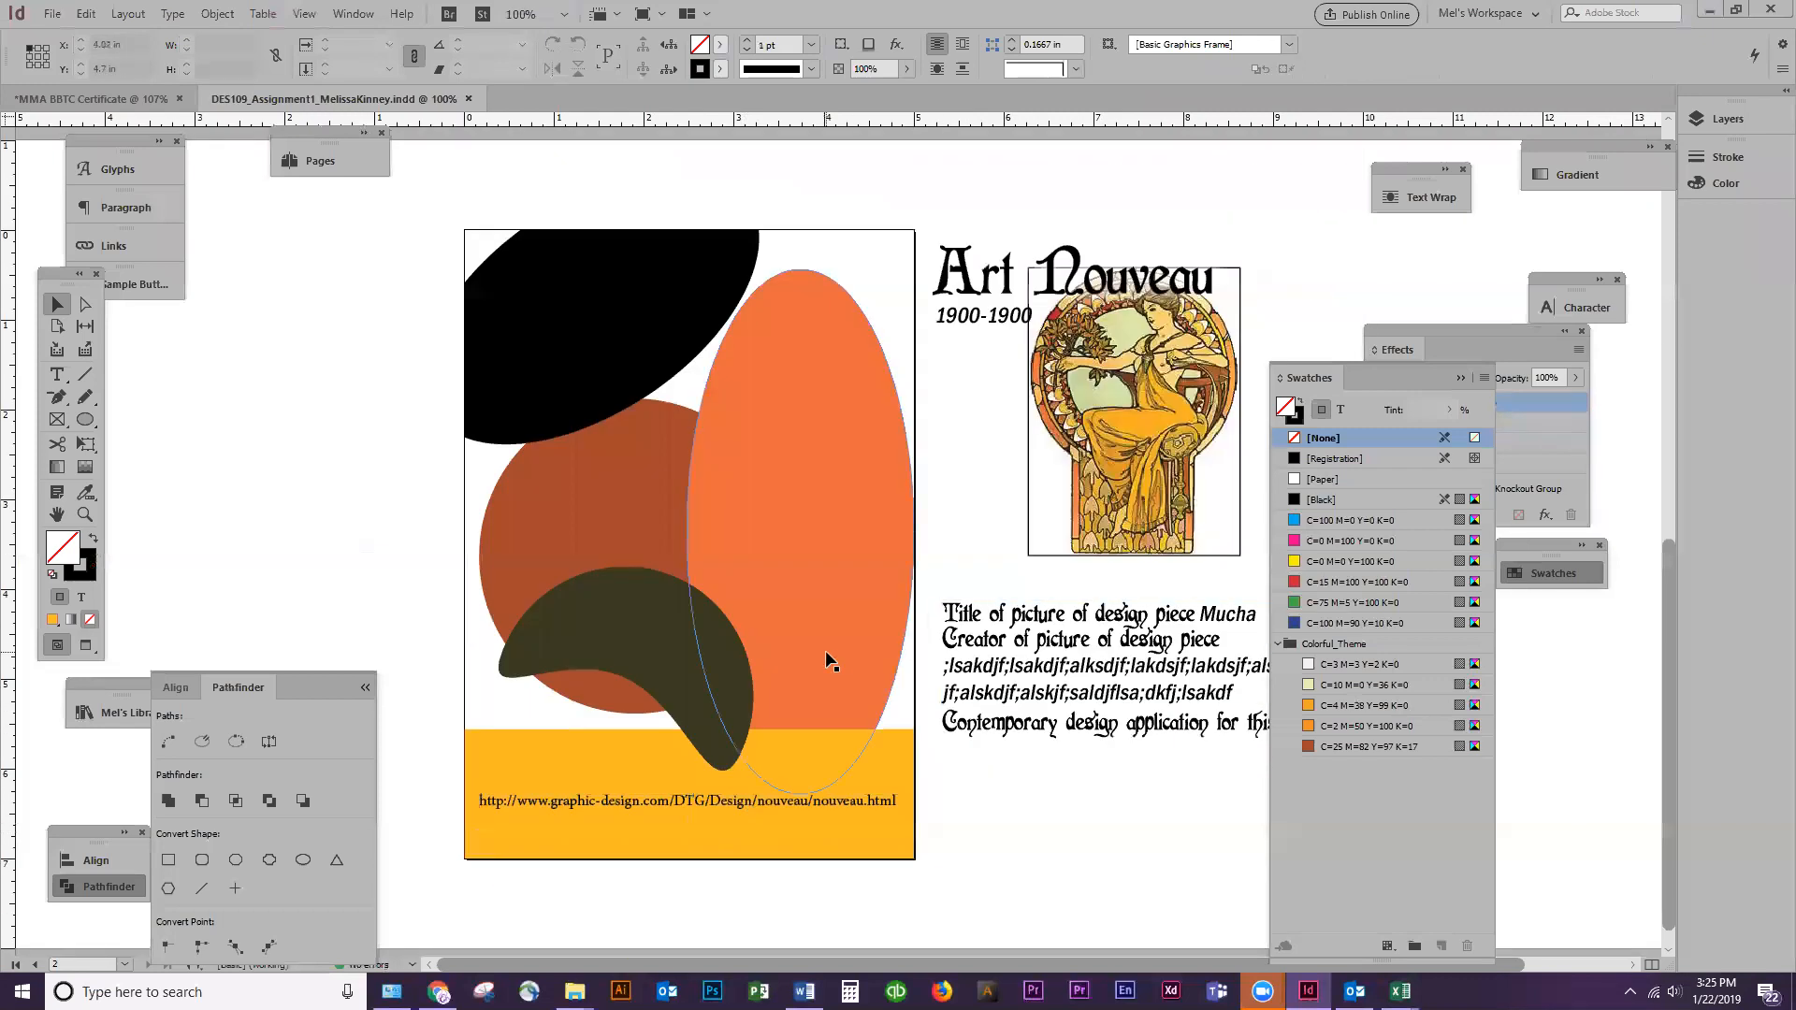
{"action": "scroll", "coordinate": [826, 655], "scroll_direction": "up", "scroll_amount": 5}
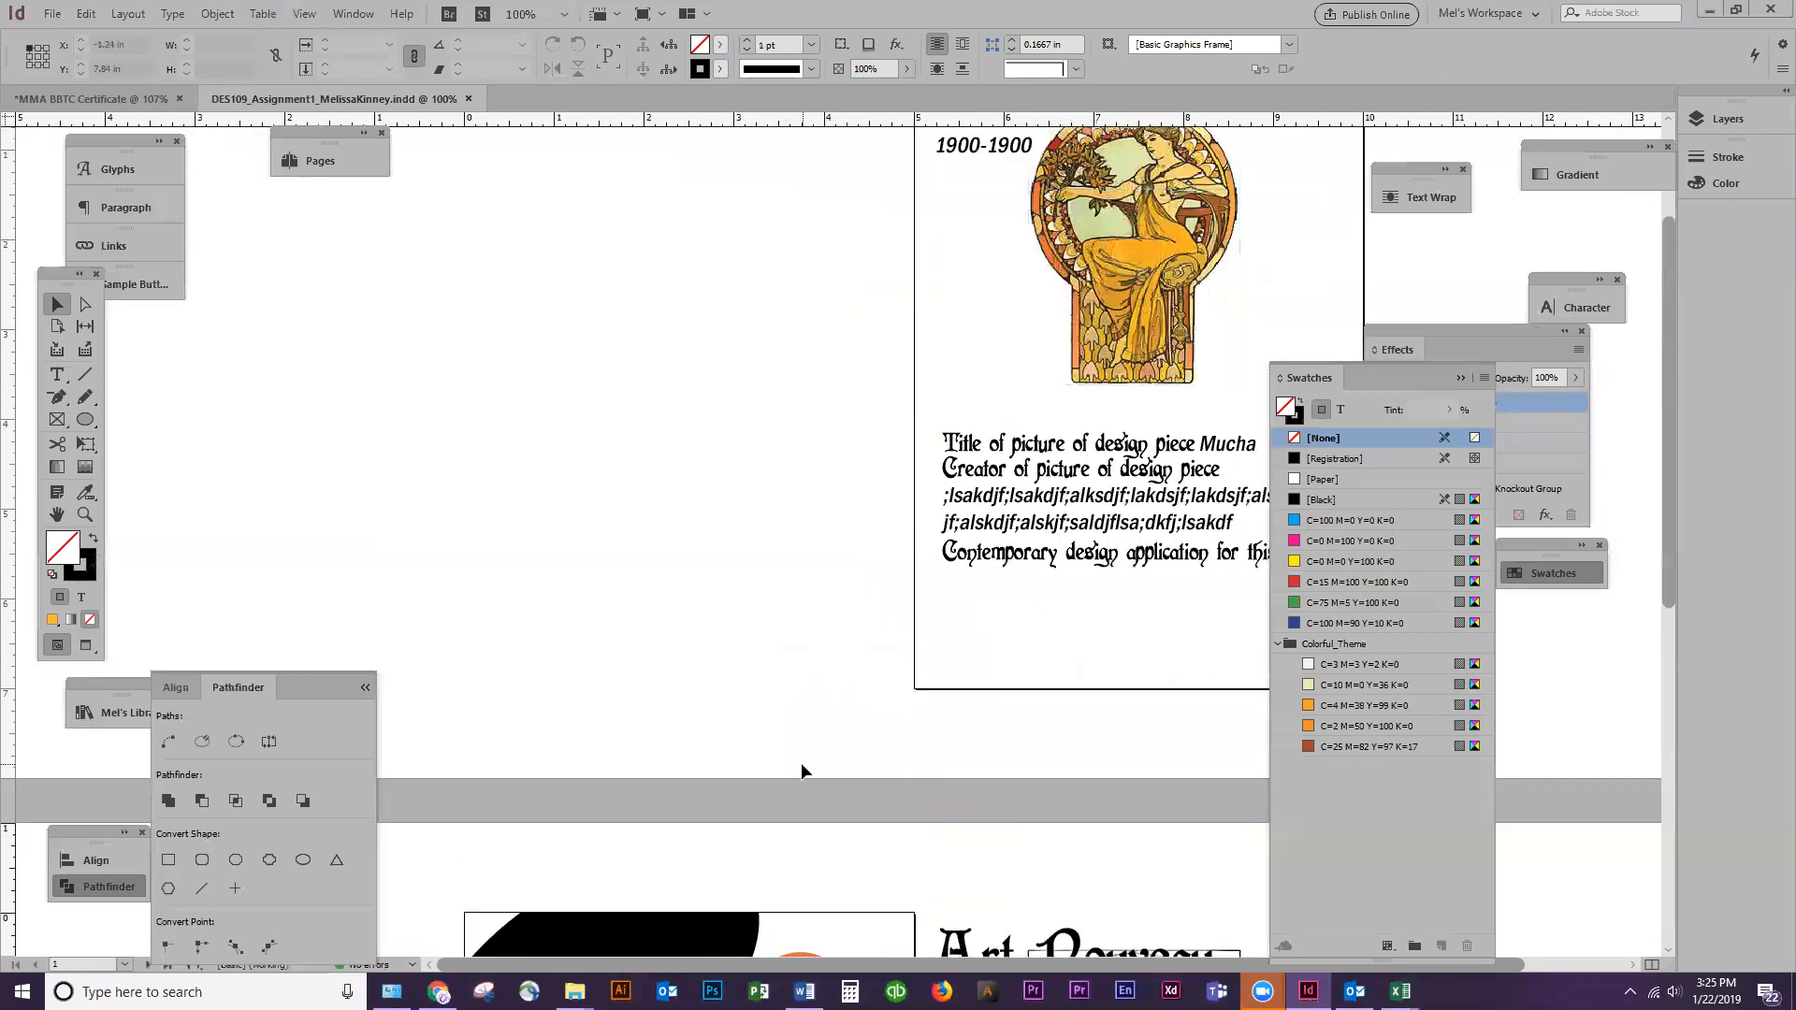
{"action": "scroll", "coordinate": [801, 761], "scroll_direction": "down", "scroll_amount": 4}
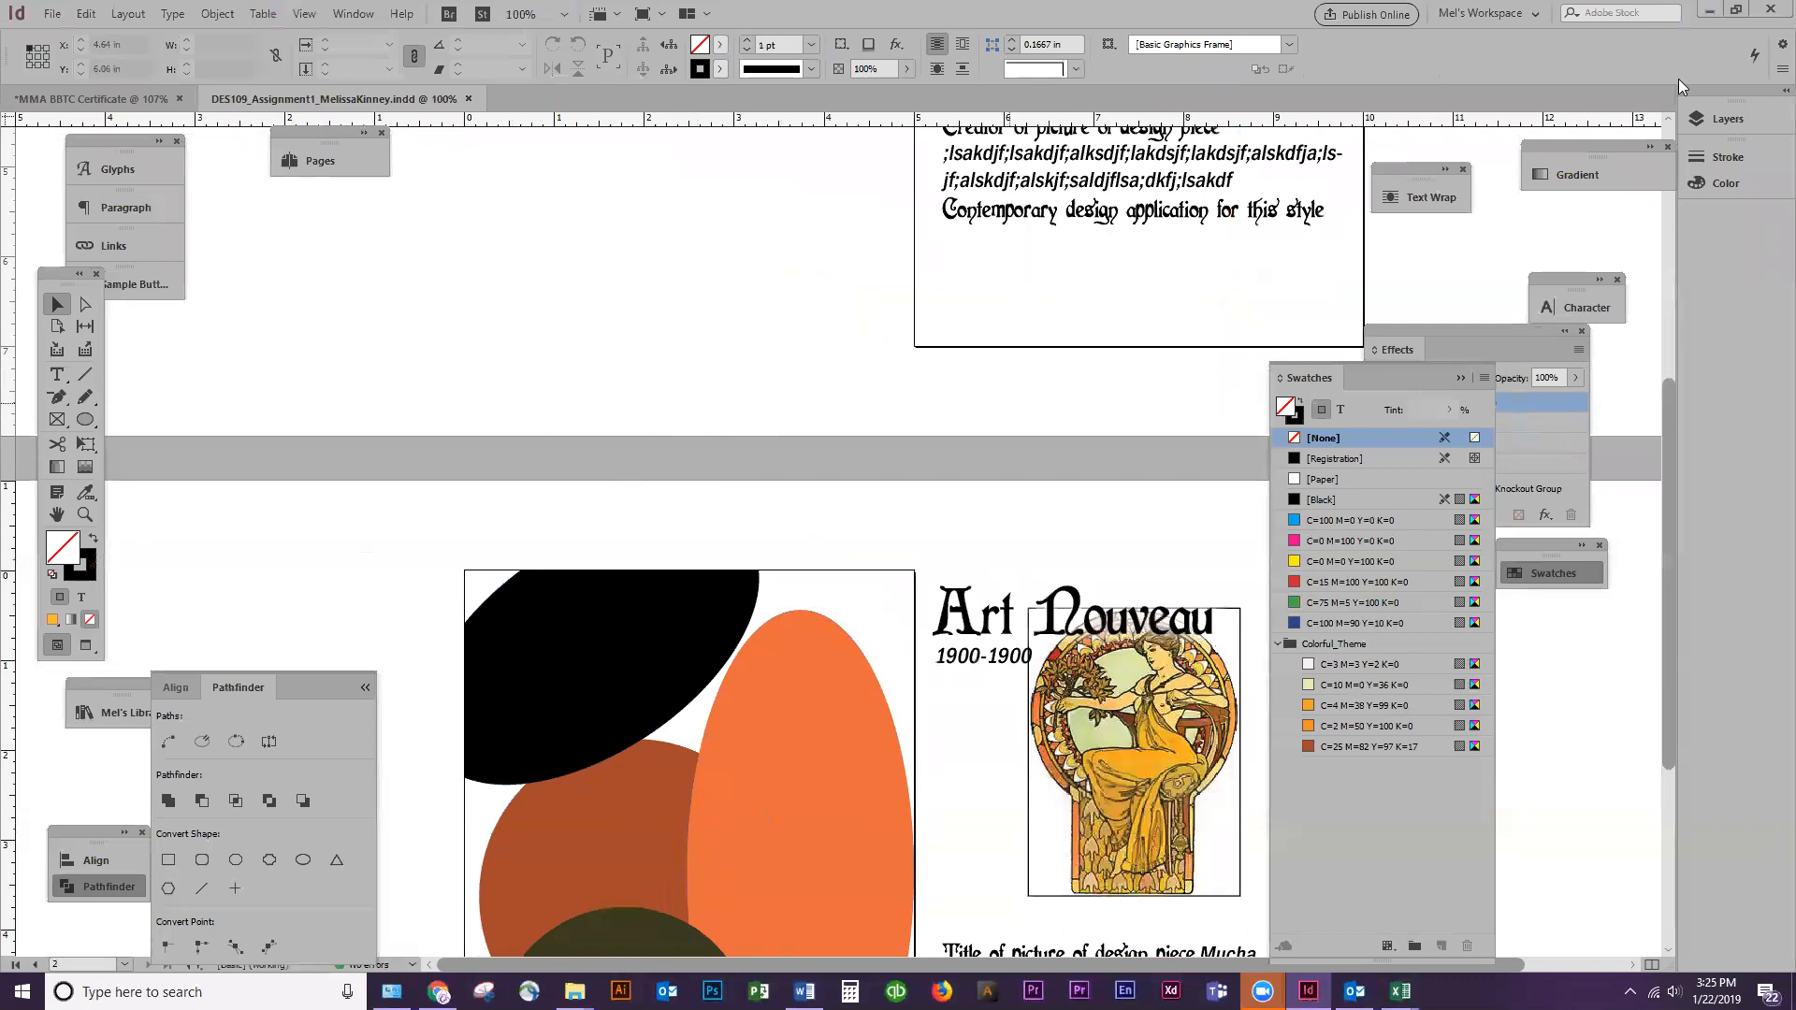
{"action": "left_click", "coordinate": [1710, 9]}
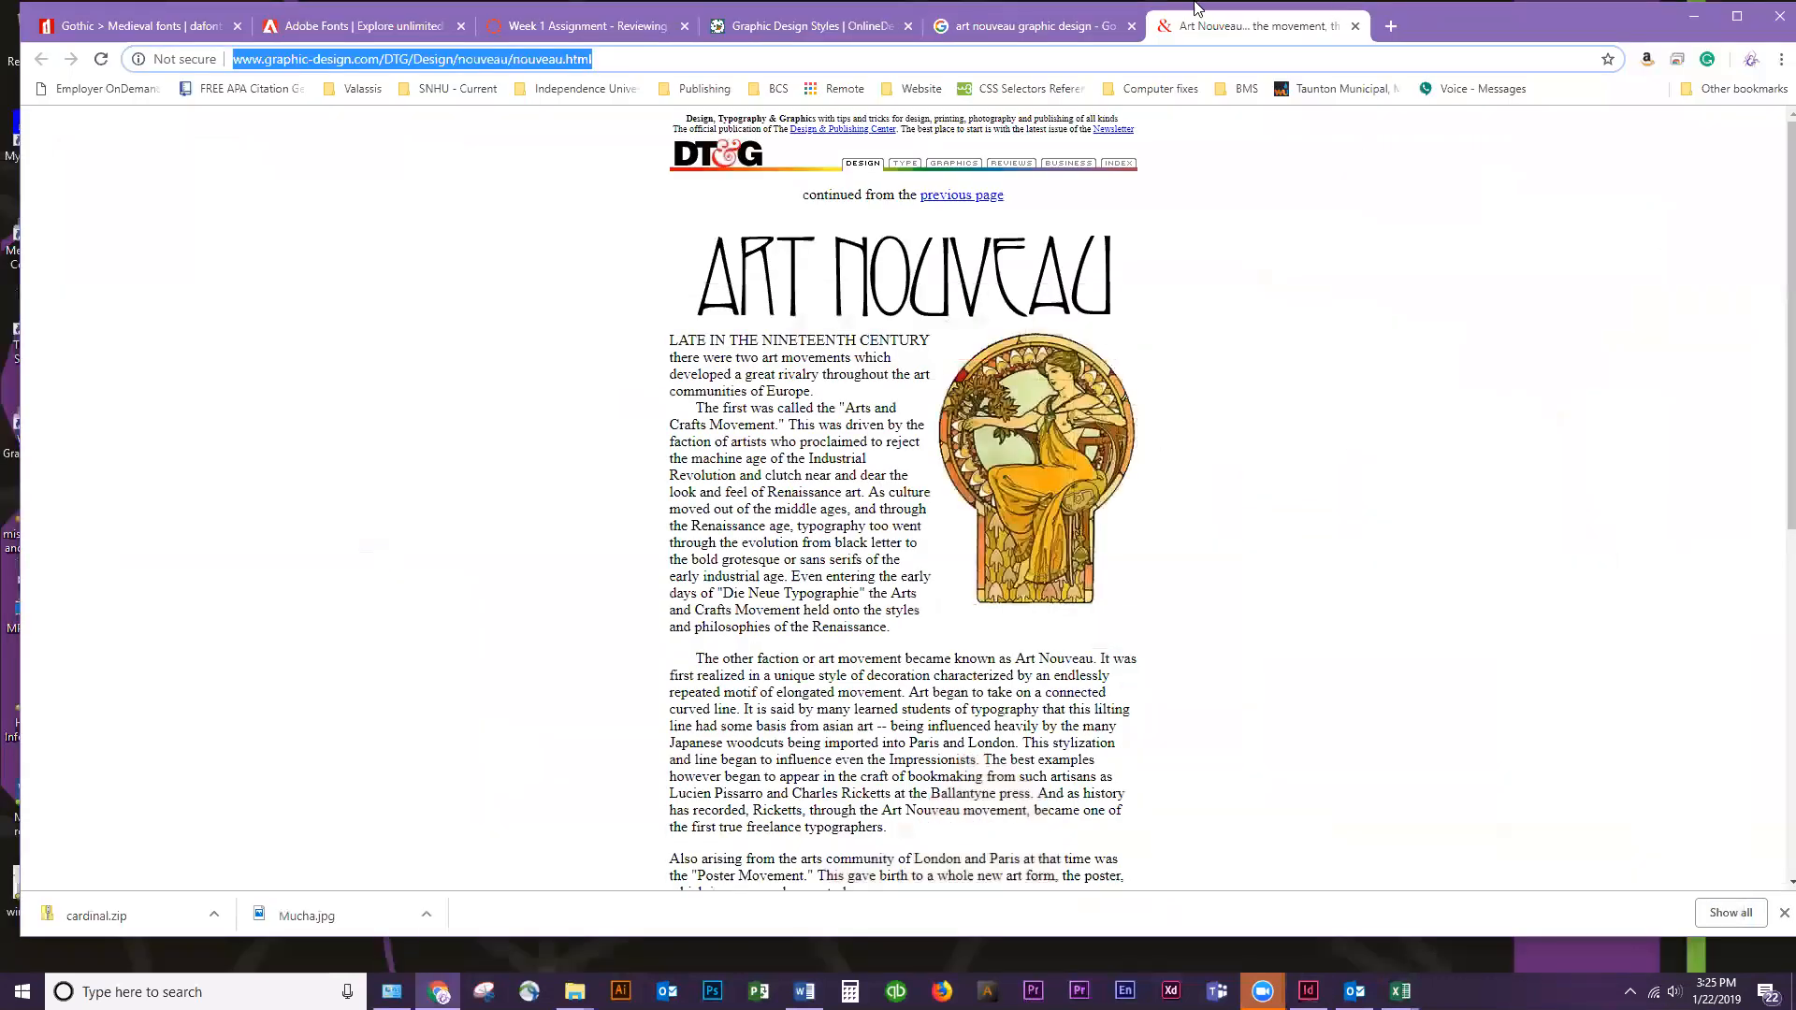
{"action": "left_click_drag", "start_coordinate": [1454, 39], "coordinate": [1467, 49]}
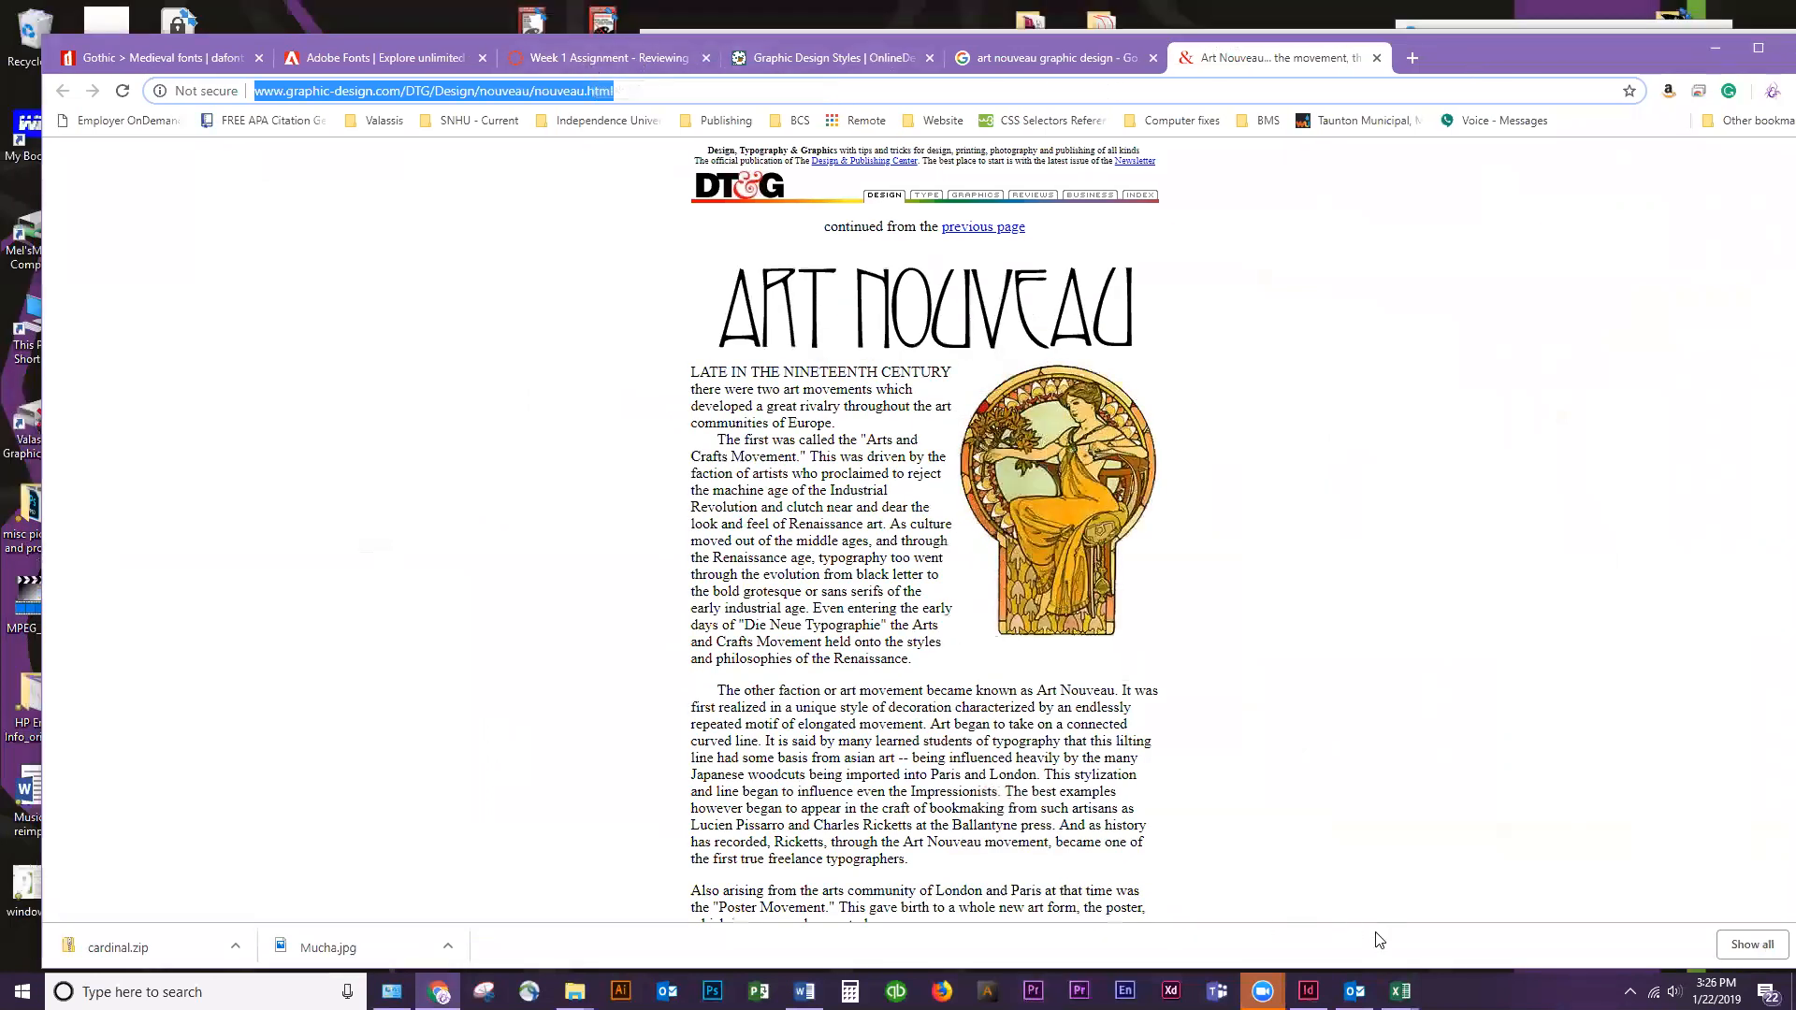
{"action": "left_click", "coordinate": [1308, 990]}
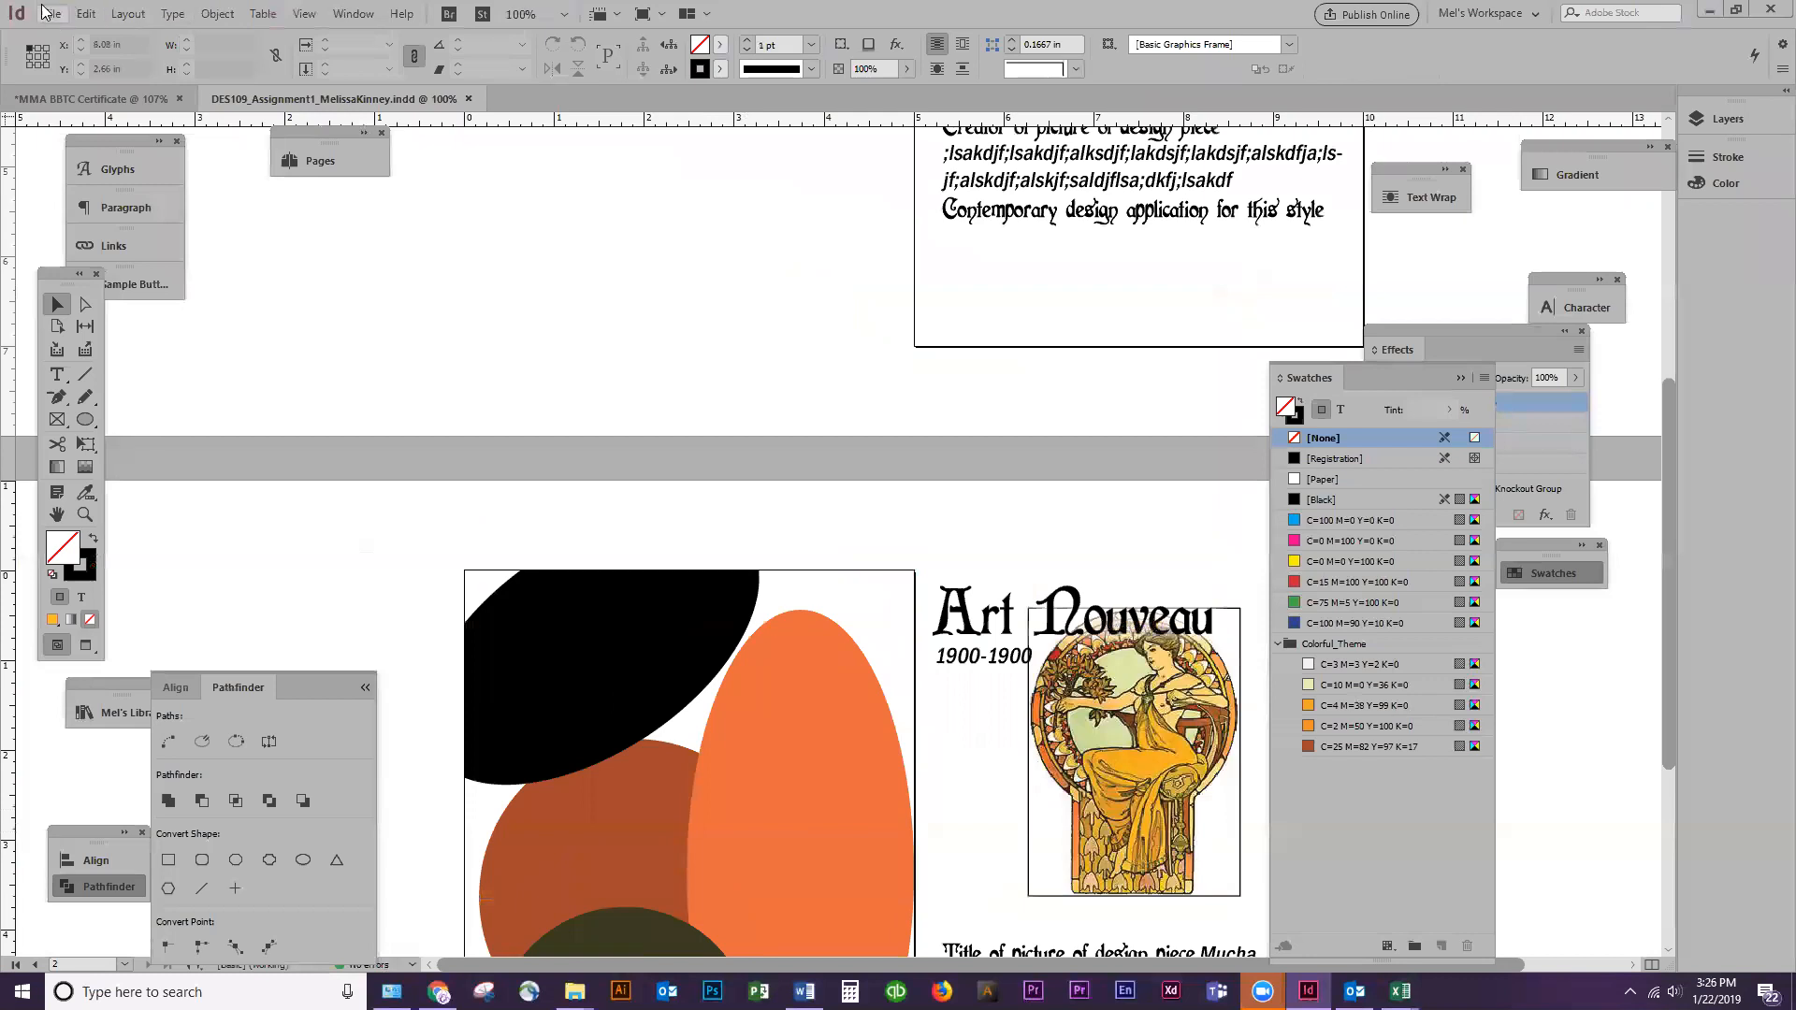
Export all pages to the desktop as an Adobe PDF (Print) file using the PDF/X-1a:2001 preset
{"action": "left_click", "coordinate": [52, 13]}
{"action": "left_click", "coordinate": [94, 383]}
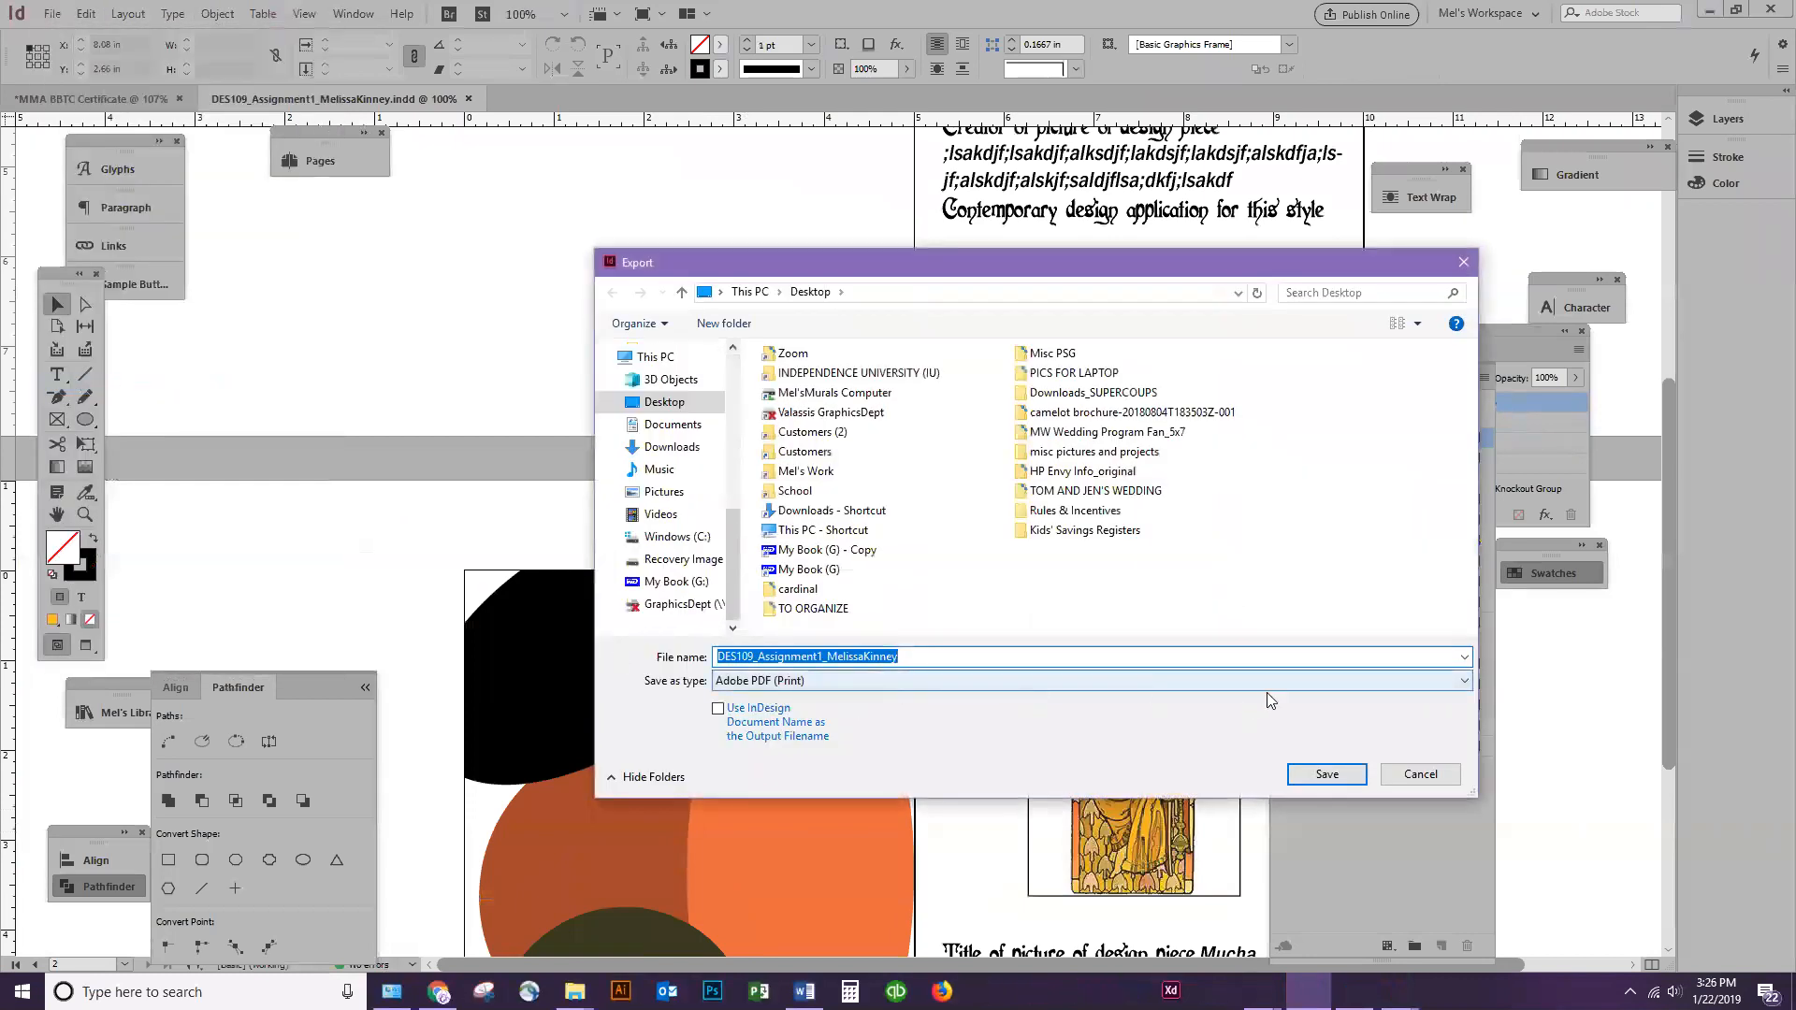
{"action": "left_click", "coordinate": [1328, 776]}
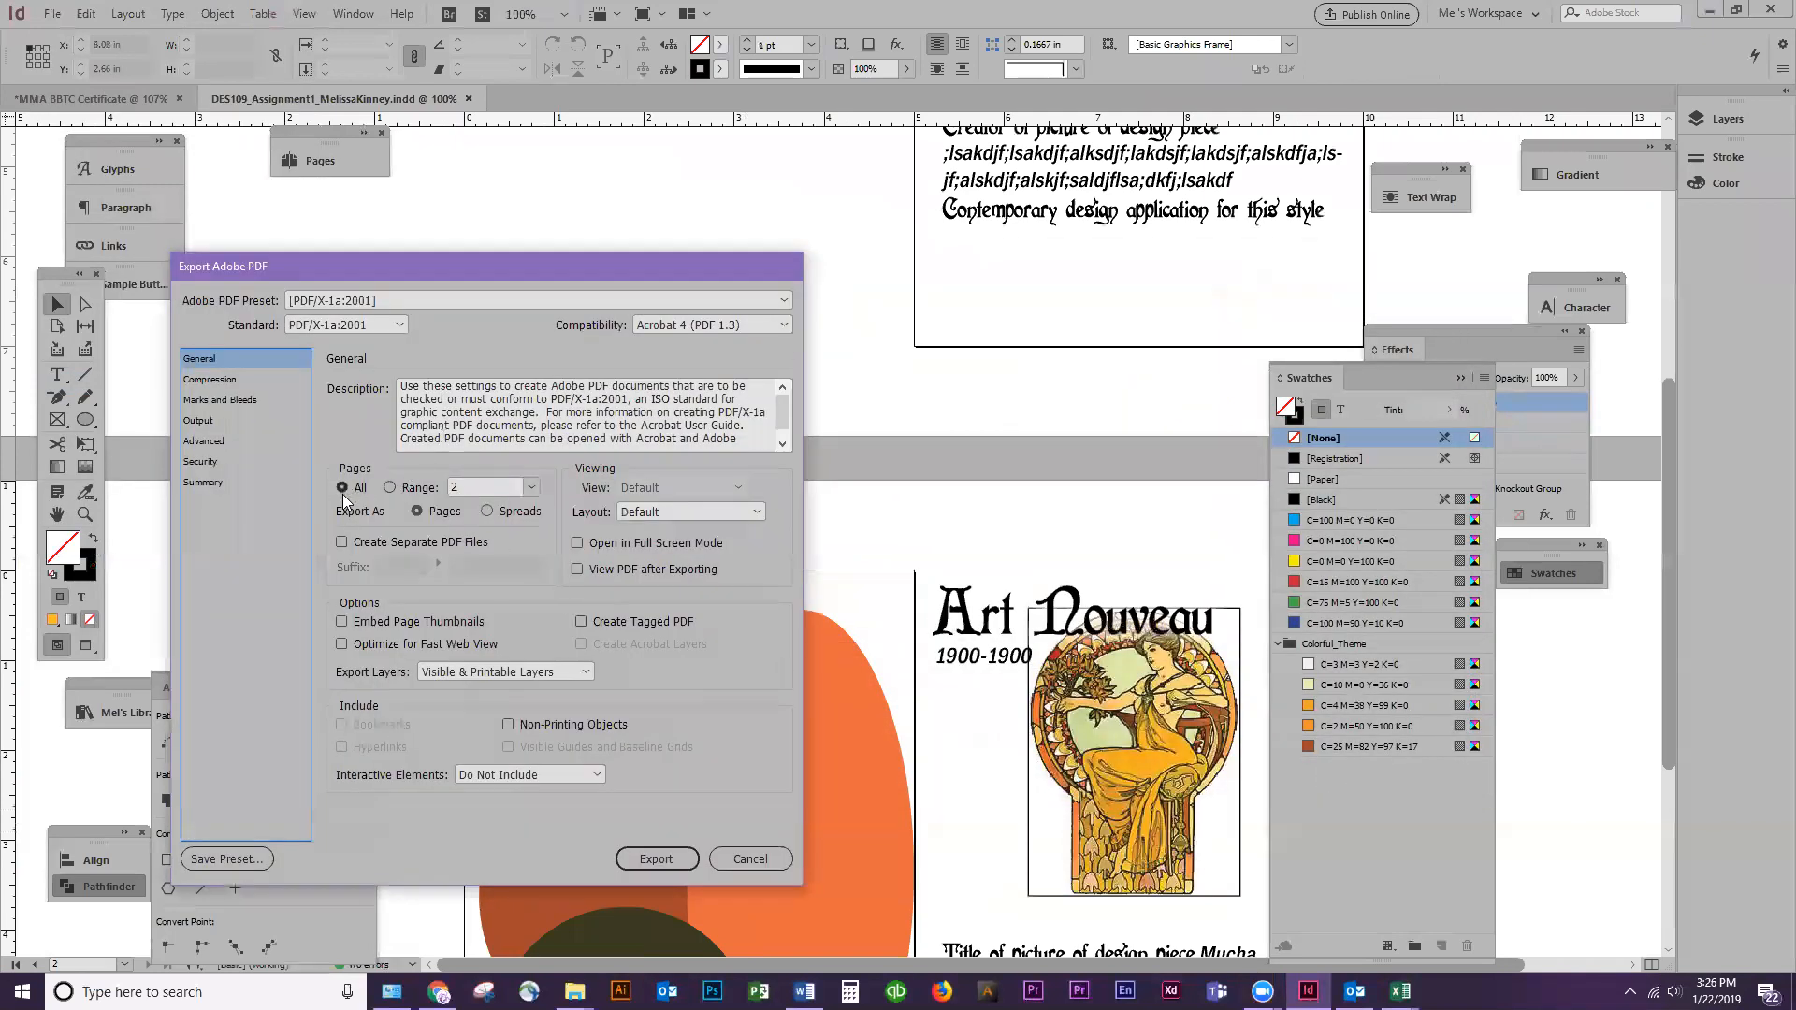
{"action": "left_click", "coordinate": [656, 858]}
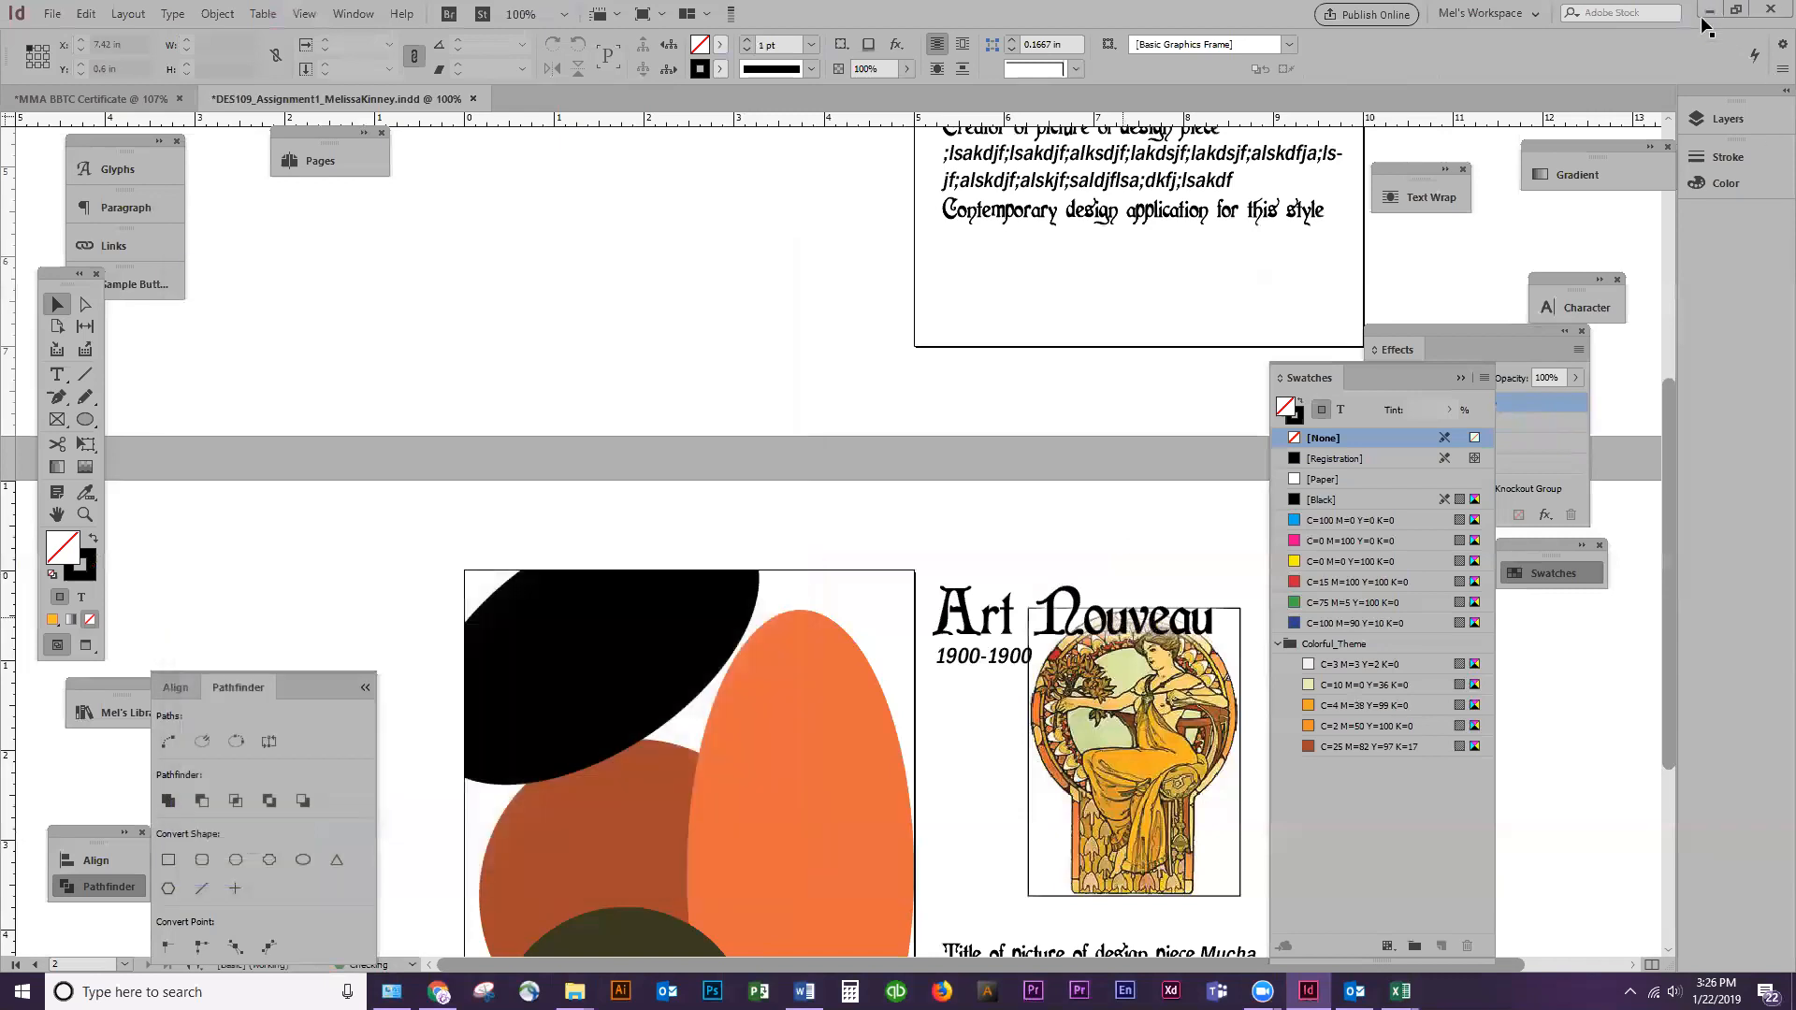
Switch to the desktop, locate the exported flashcard PDF and try to open it
{"action": "left_click", "coordinate": [1710, 13]}
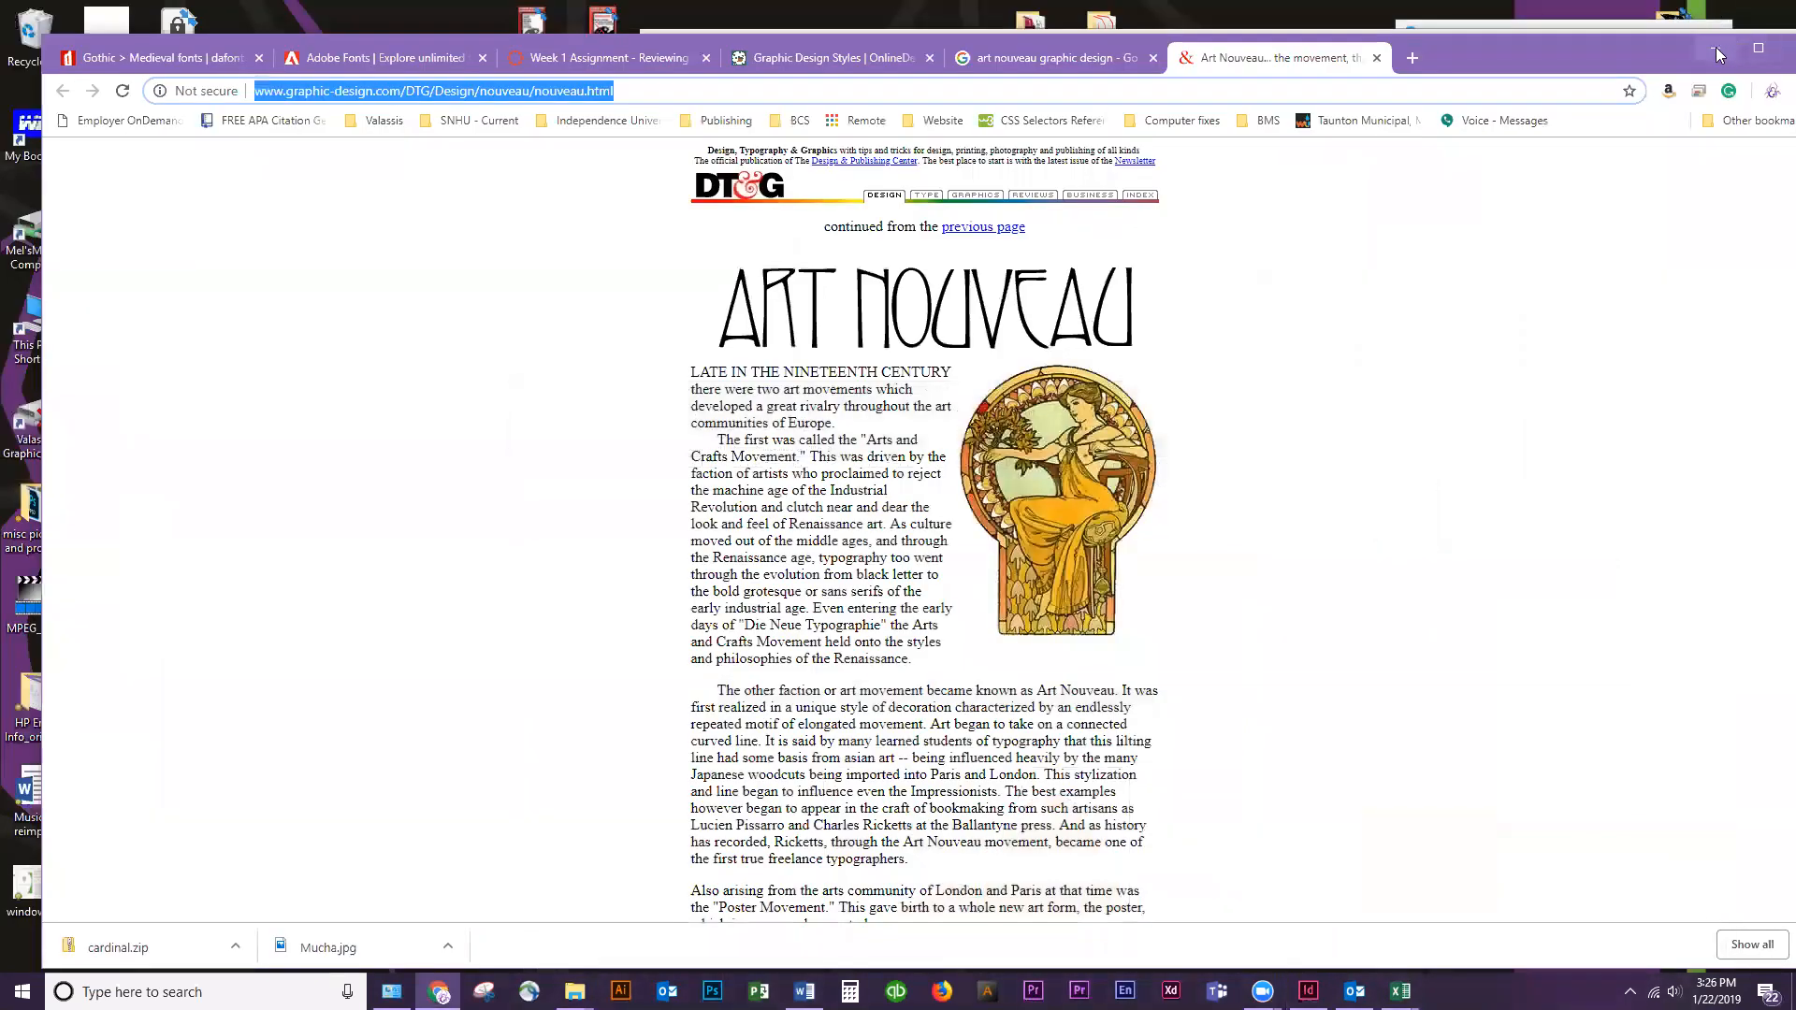
{"action": "left_click", "coordinate": [1716, 47]}
{"action": "double_click", "coordinate": [200, 240]}
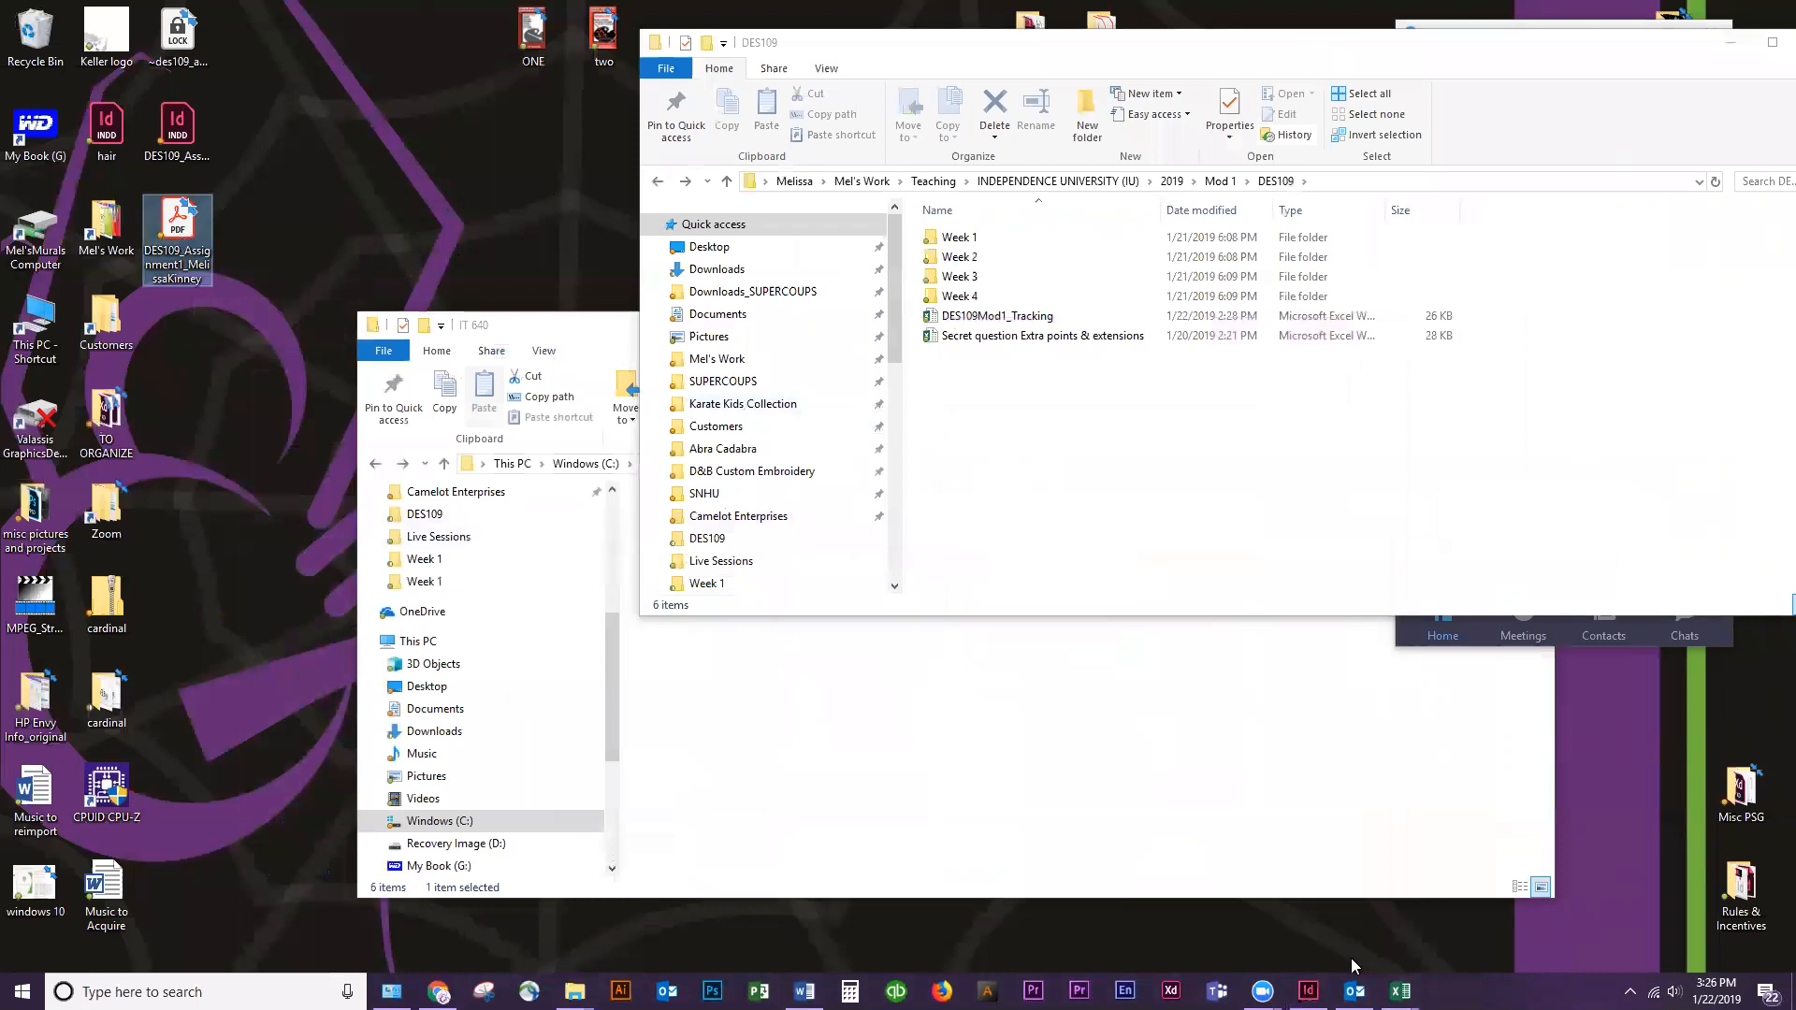
{"action": "mouse_move", "coordinate": [1400, 990]}
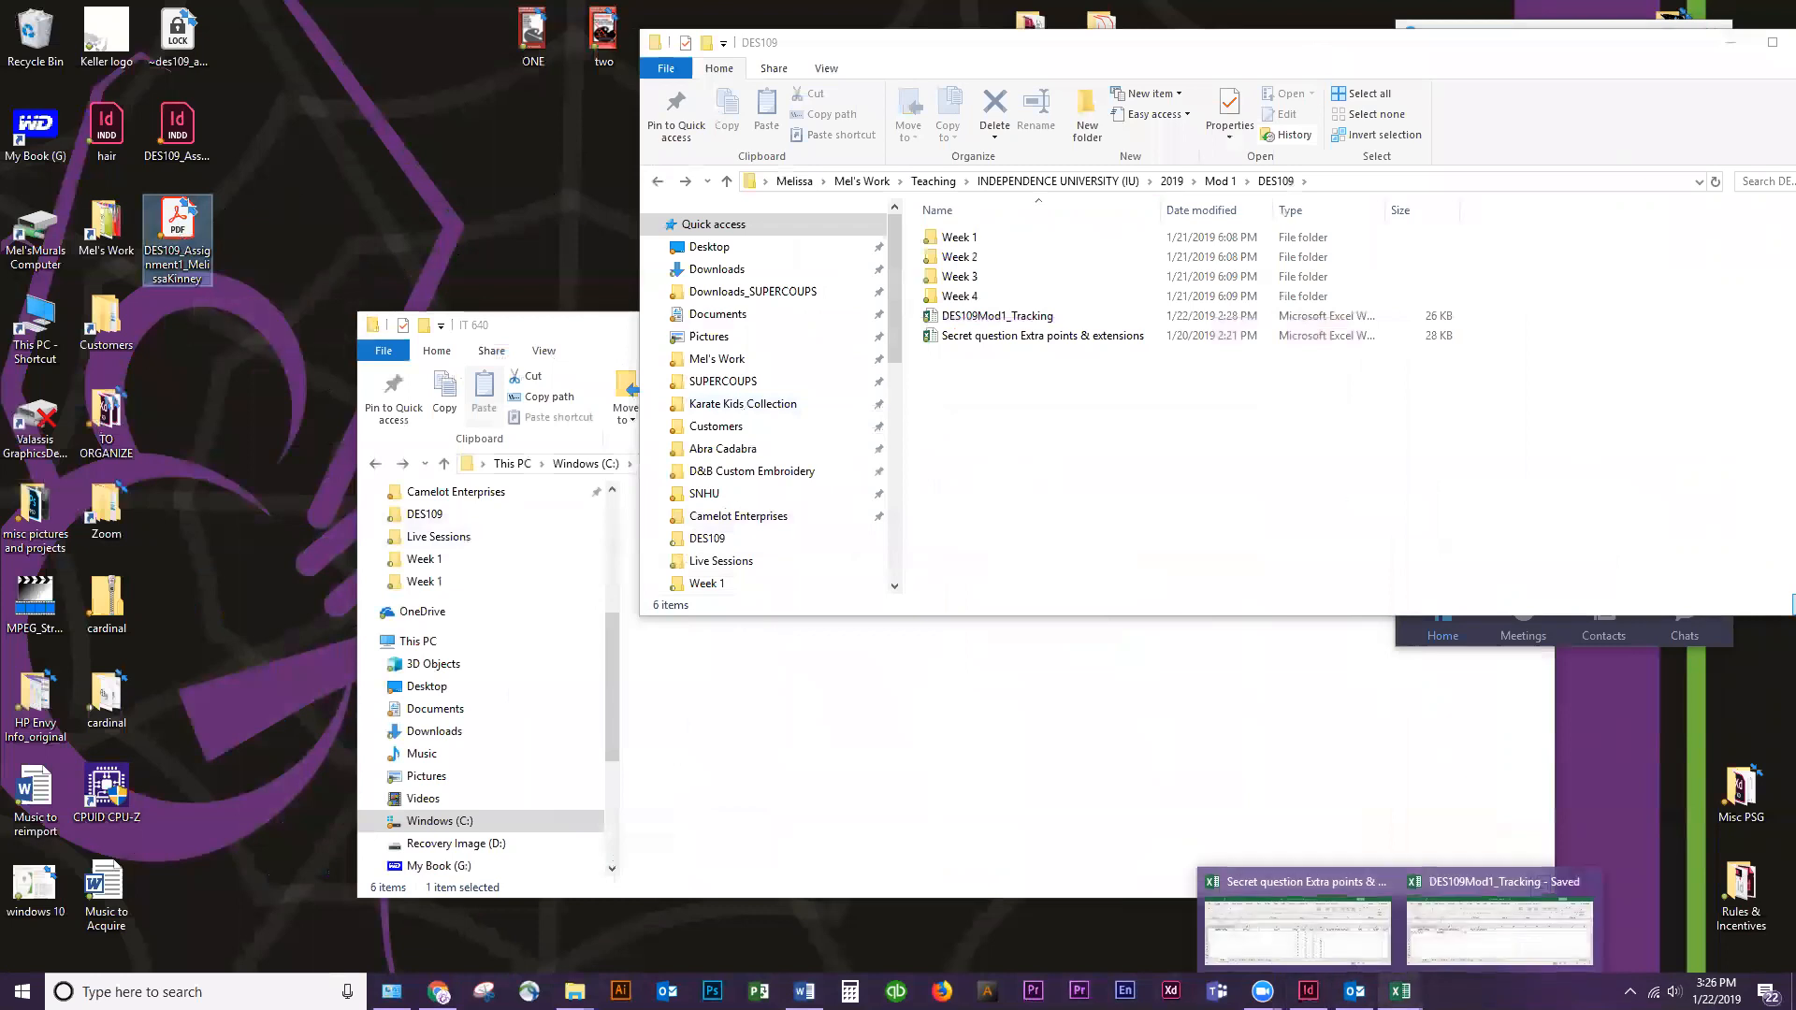
{"action": "double_click", "coordinate": [184, 207]}
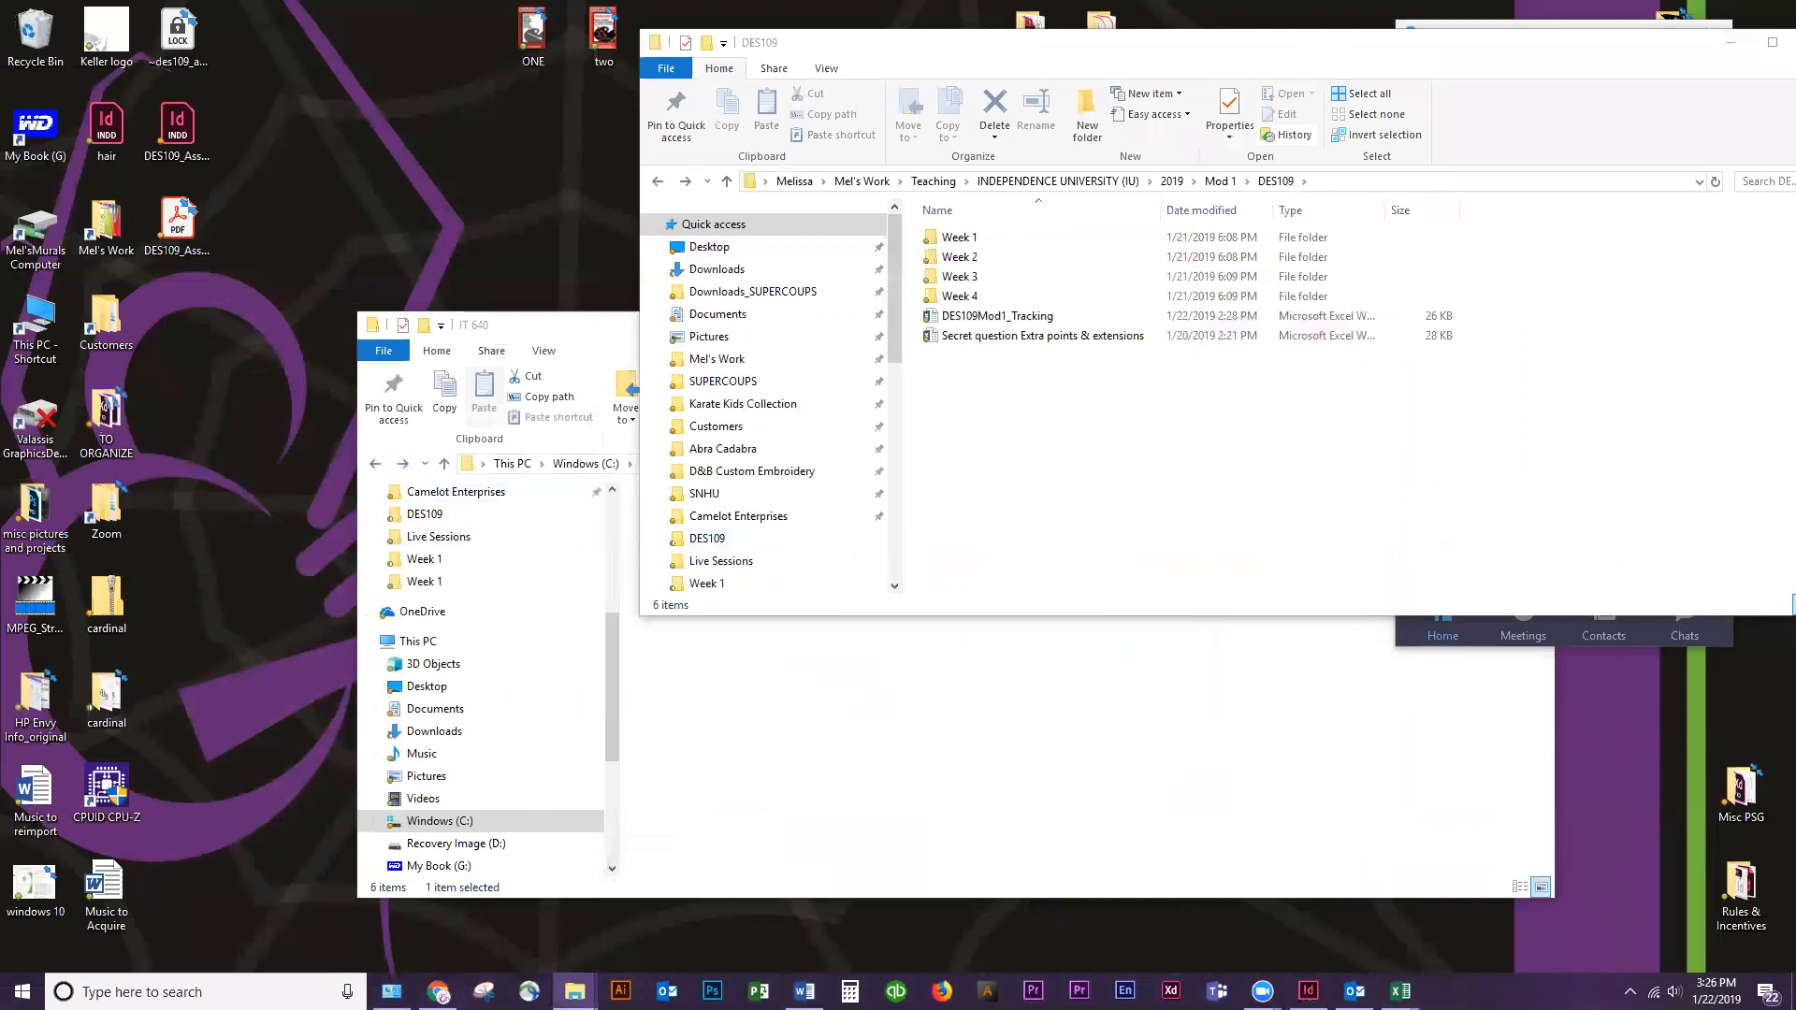
{"action": "left_click", "coordinate": [173, 225]}
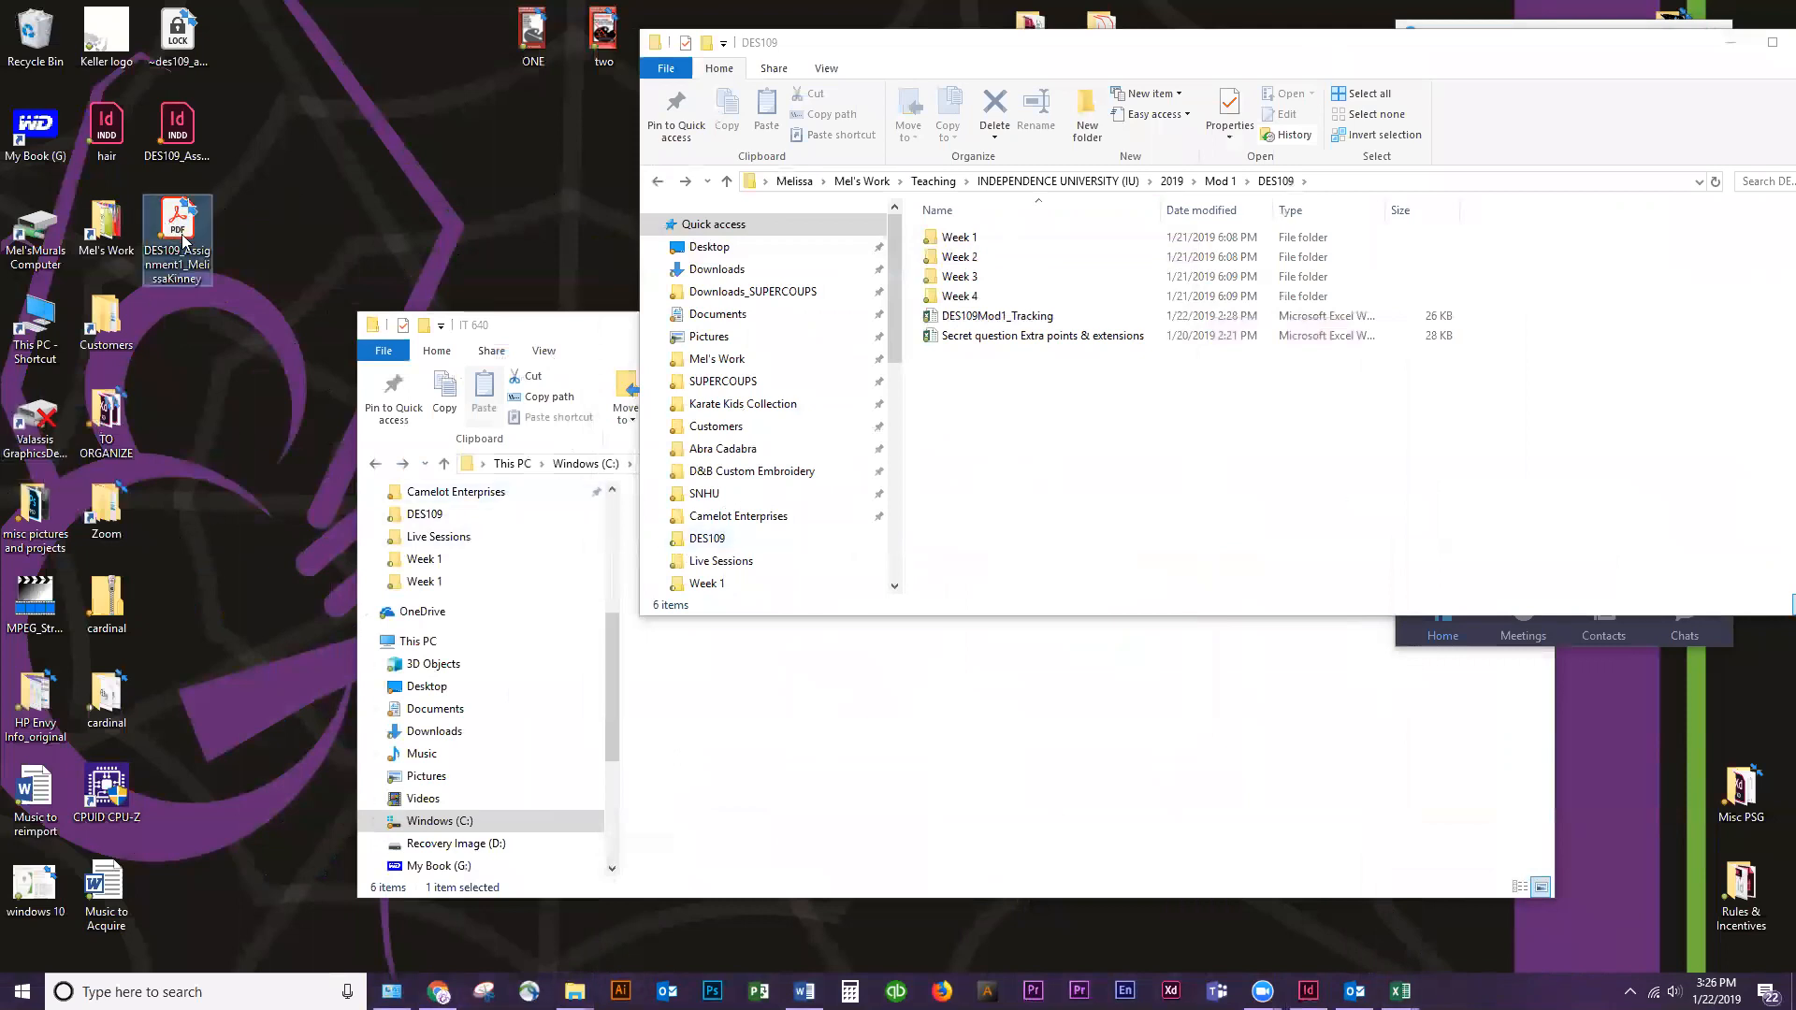
Switch to Chrome and review the submission requirements for file naming and PDF export on the Week 1 Assignment page
{"action": "left_click", "coordinate": [438, 992]}
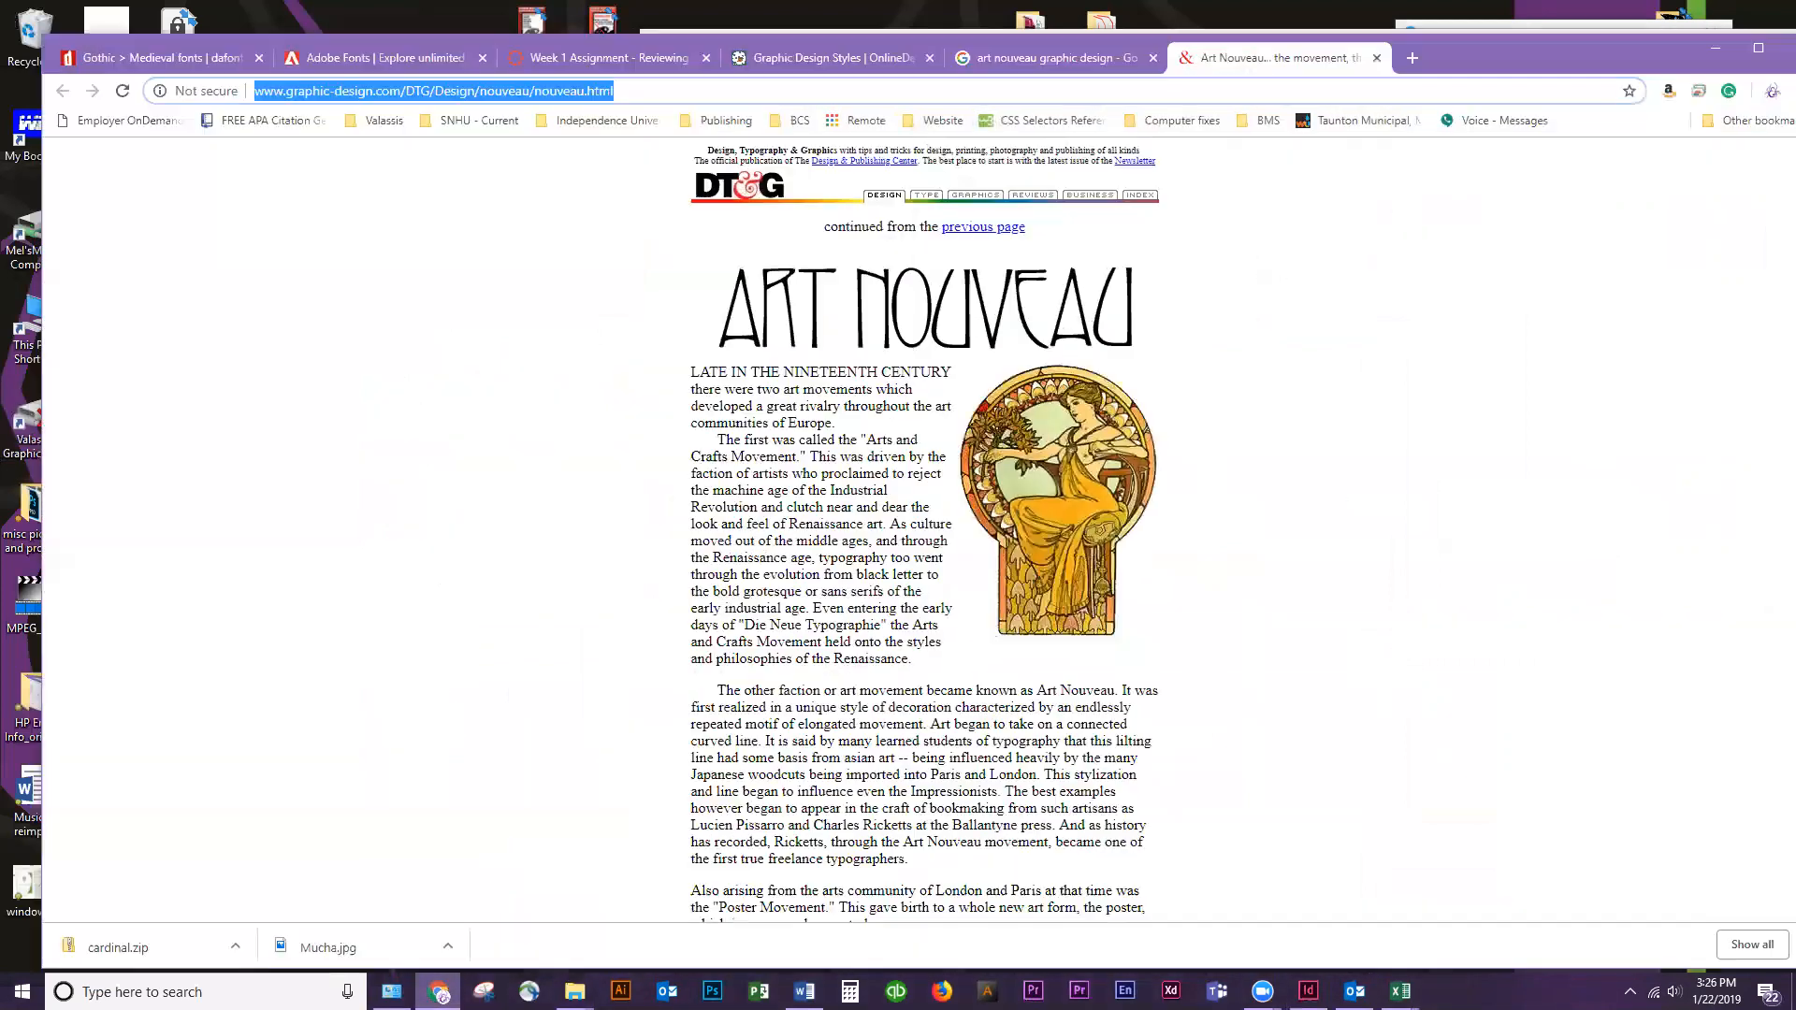
{"action": "left_click", "coordinate": [632, 56]}
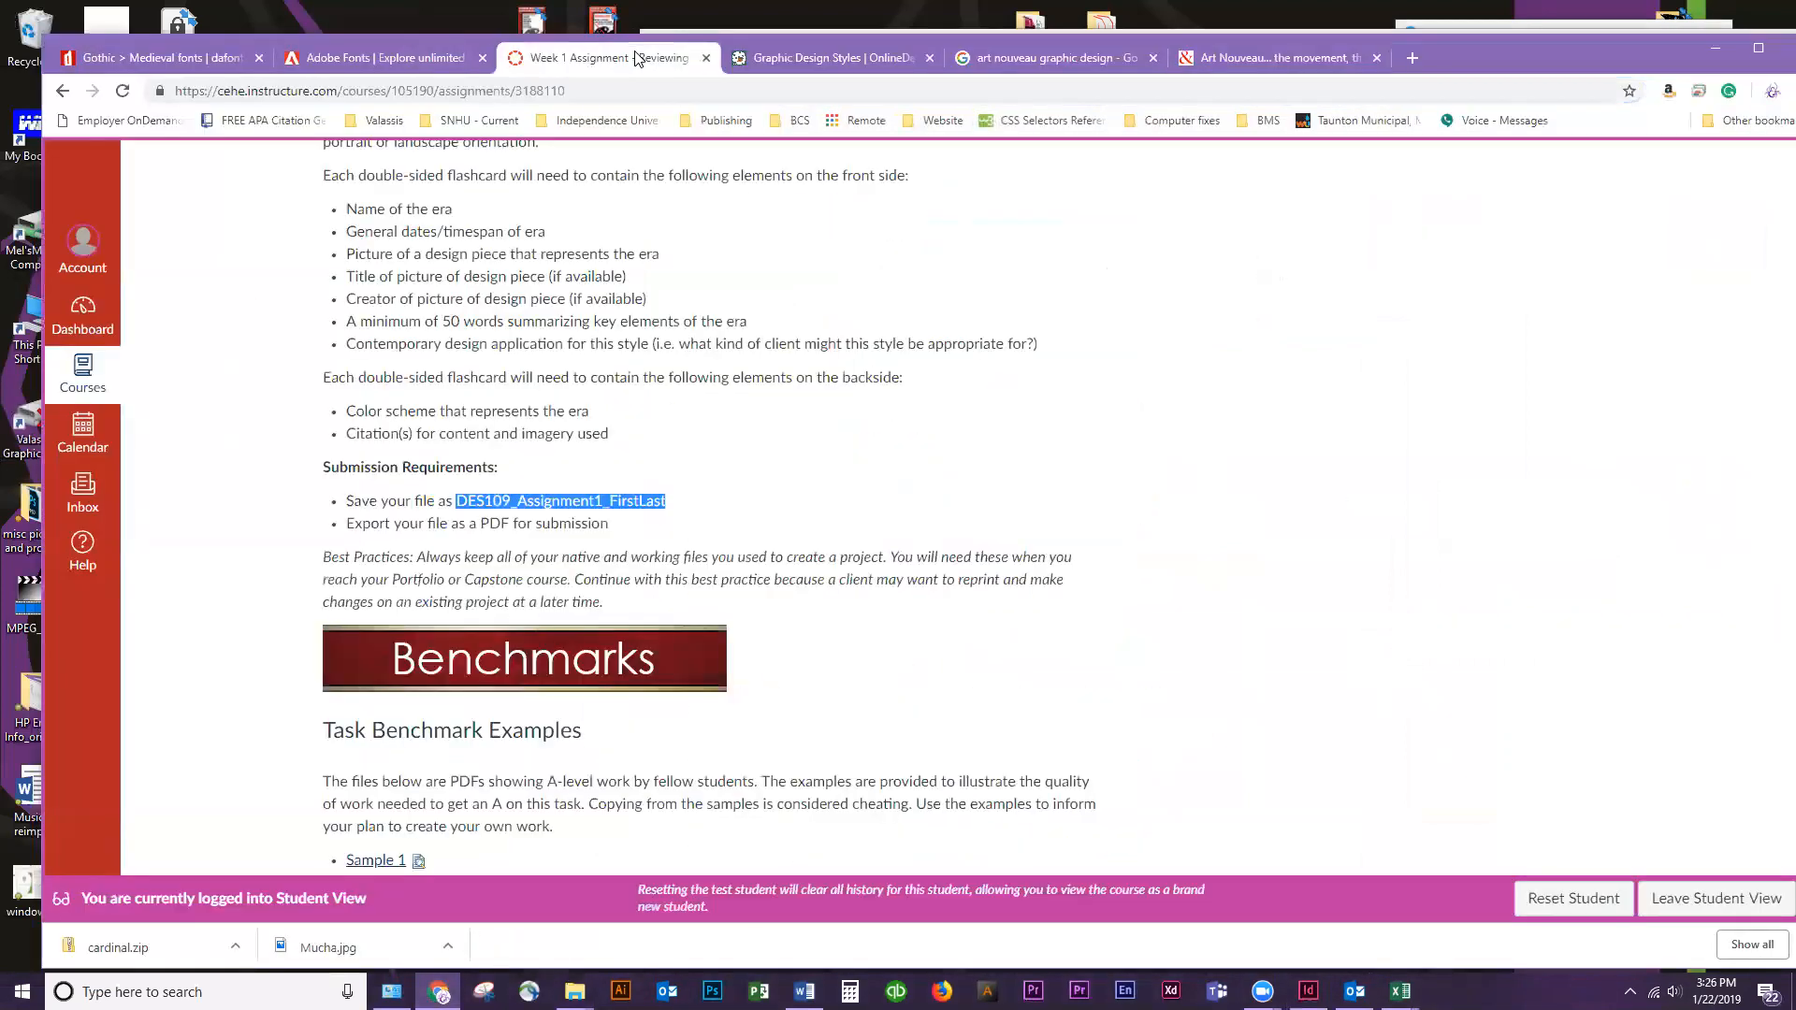
{"action": "key", "text": "ctrl+c"}
{"action": "left_click_drag", "start_coordinate": [639, 526], "coordinate": [348, 526]}
{"action": "left_click", "coordinate": [799, 482]}
{"action": "scroll", "coordinate": [794, 491], "scroll_direction": "down", "scroll_amount": 5}
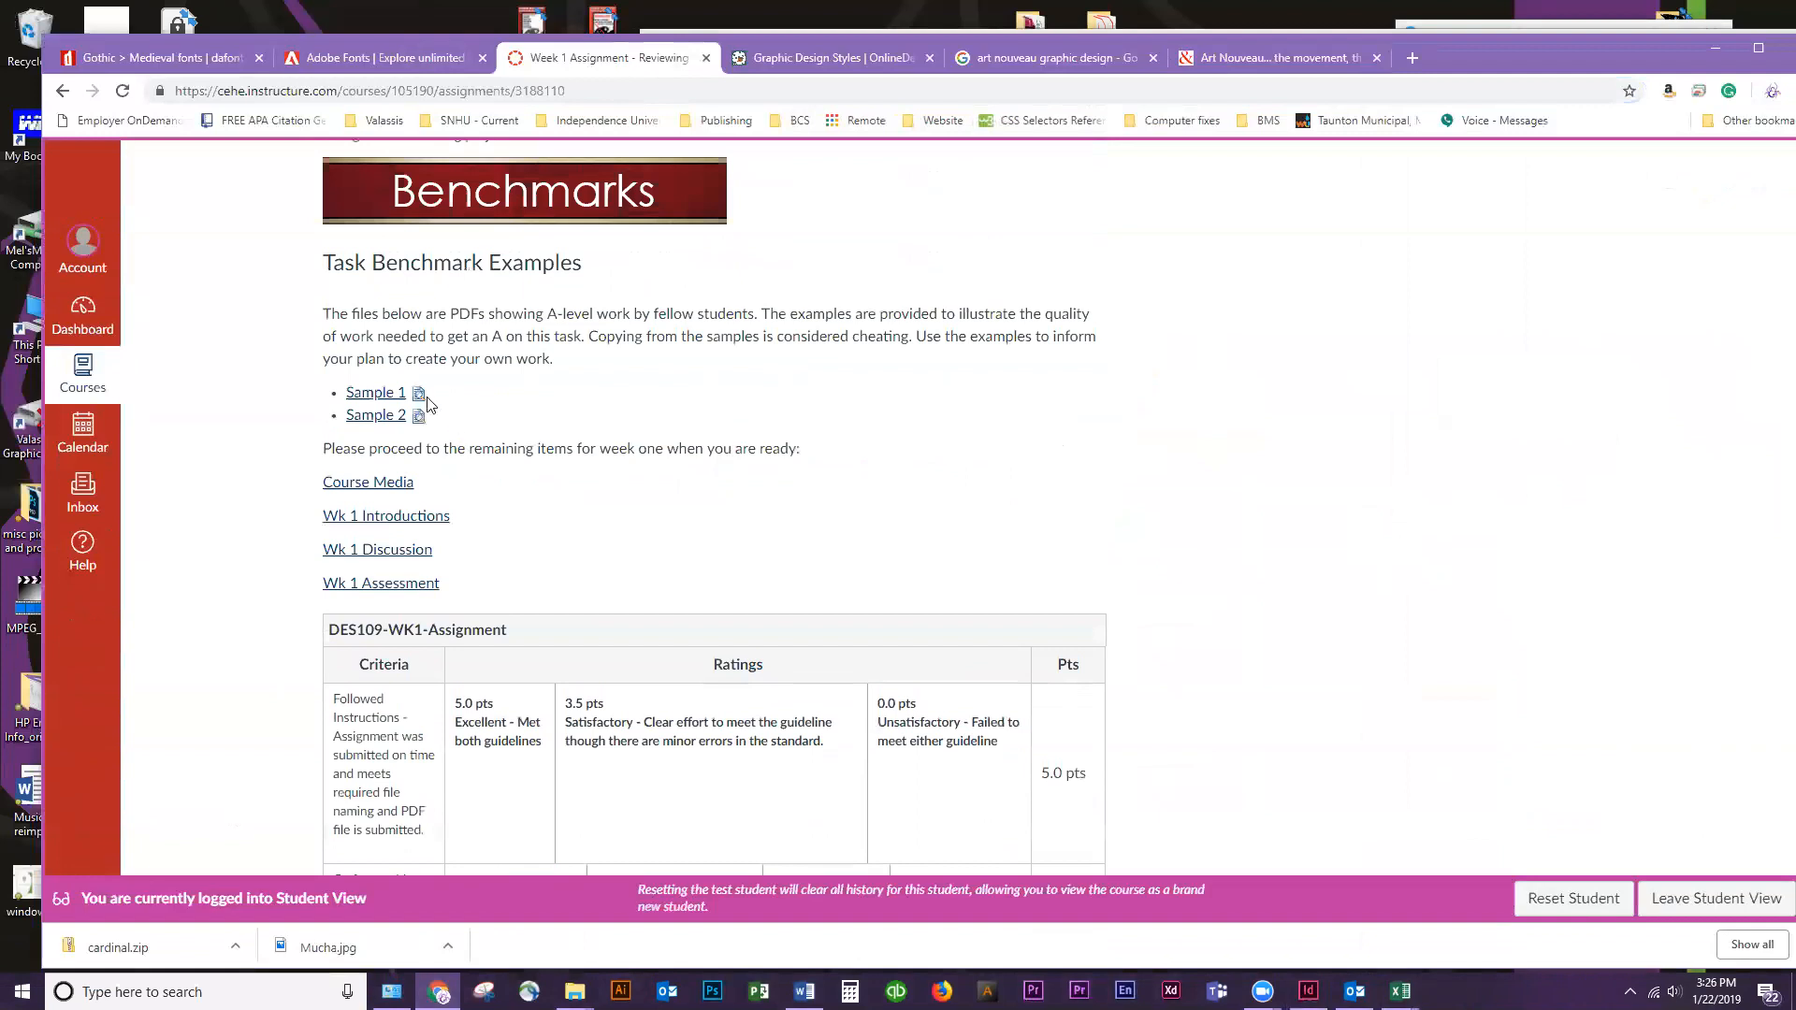
Expand the inline previews of benchmark Sample 1 and Sample 2, and examine the fronts and backs of Sample 1's flashcards
{"action": "left_click", "coordinate": [419, 394]}
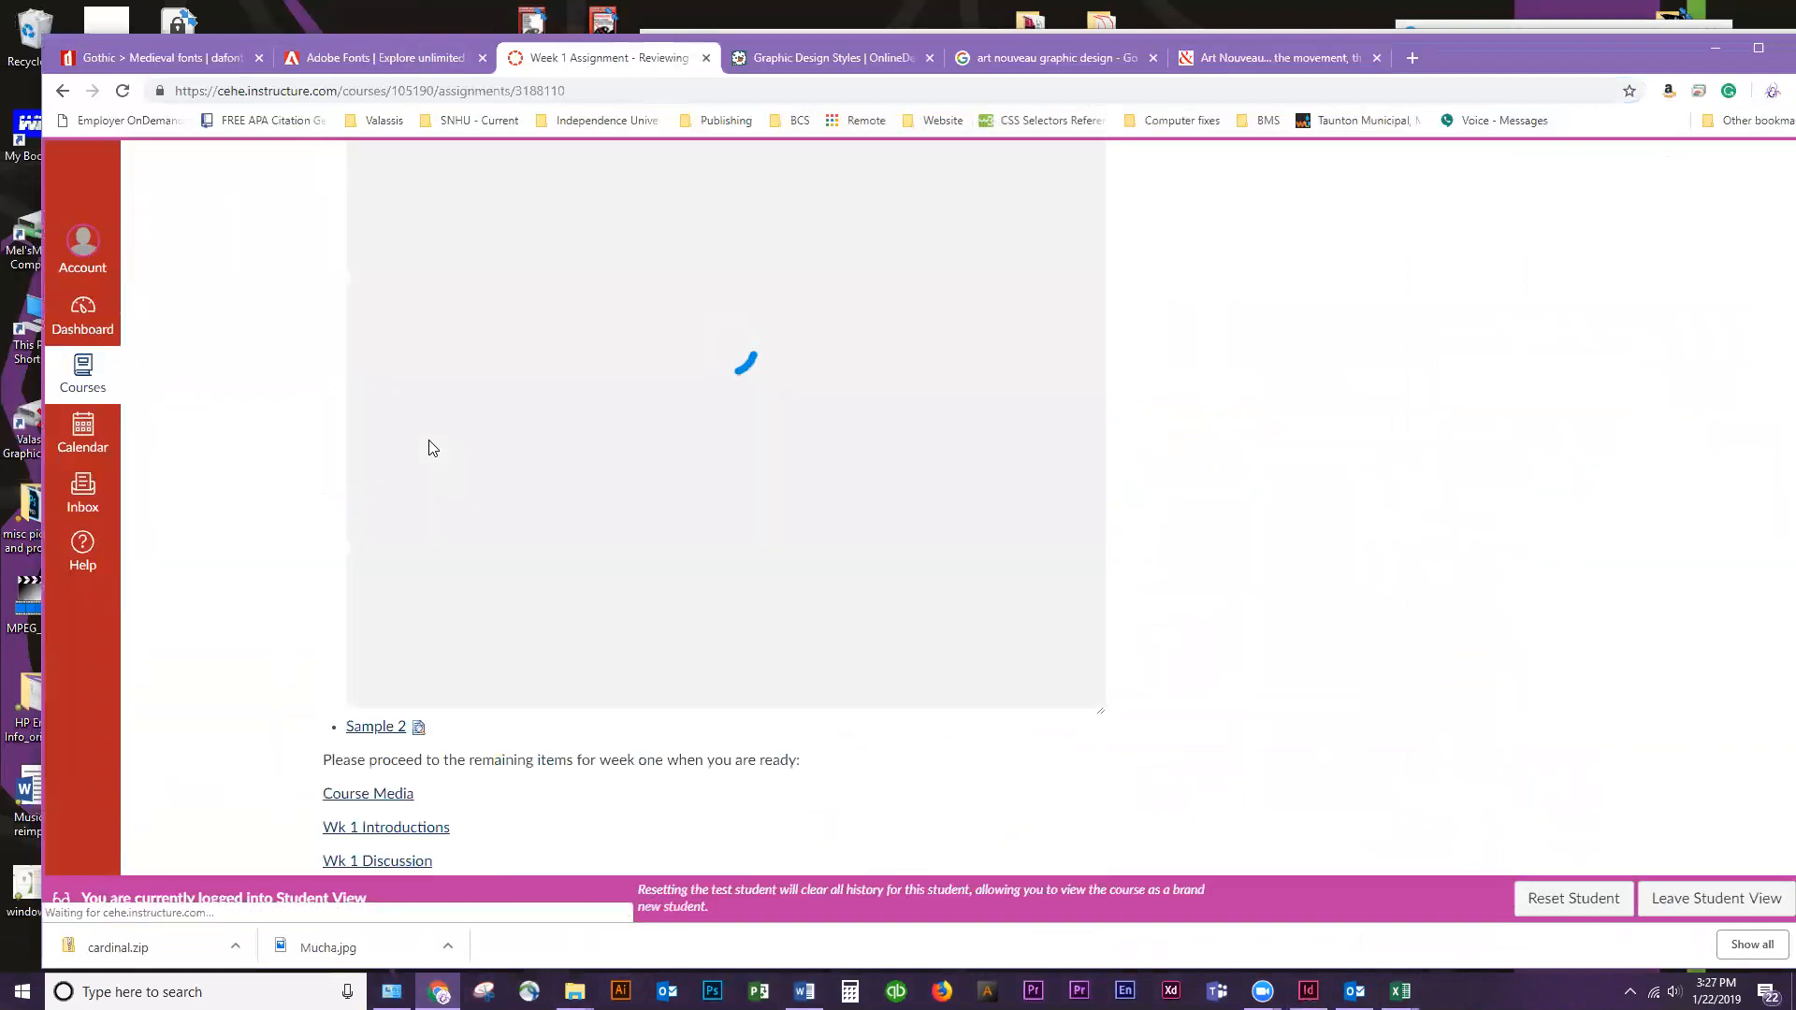
{"action": "scroll", "coordinate": [430, 451], "scroll_direction": "down", "scroll_amount": 3}
{"action": "left_click", "coordinate": [417, 448]}
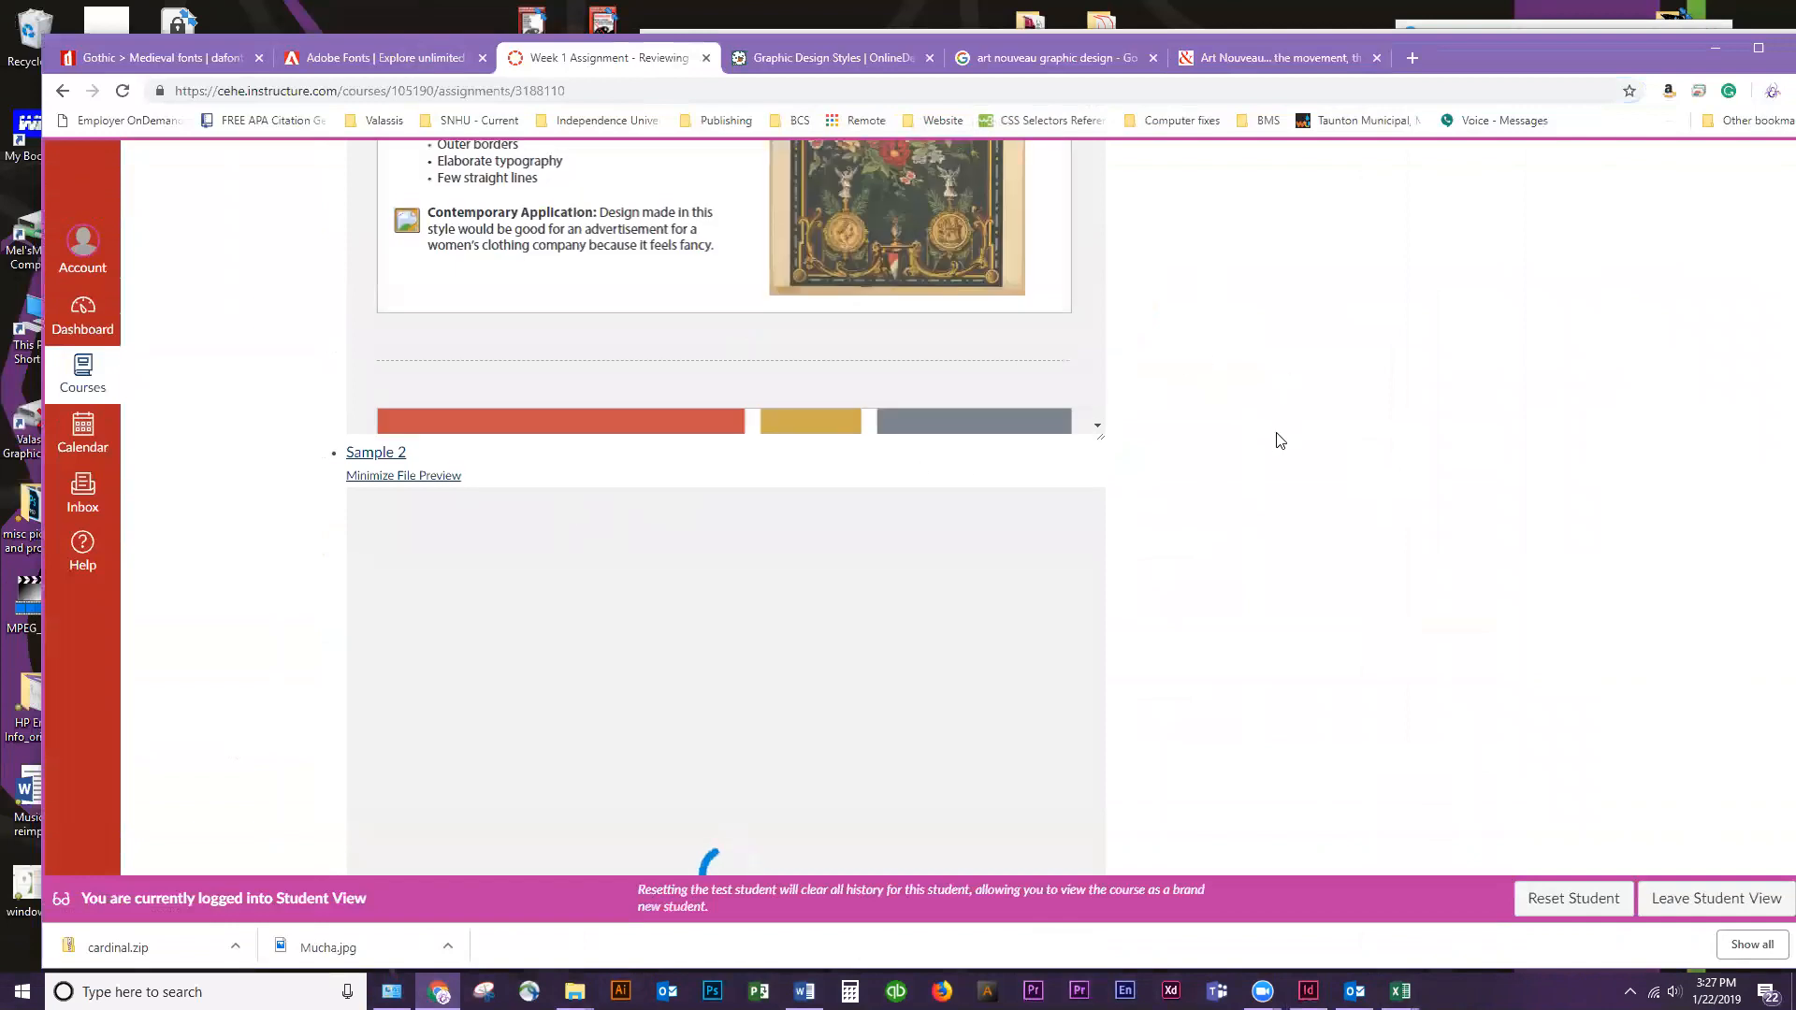
{"action": "scroll", "coordinate": [1280, 440], "scroll_direction": "up", "scroll_amount": 4}
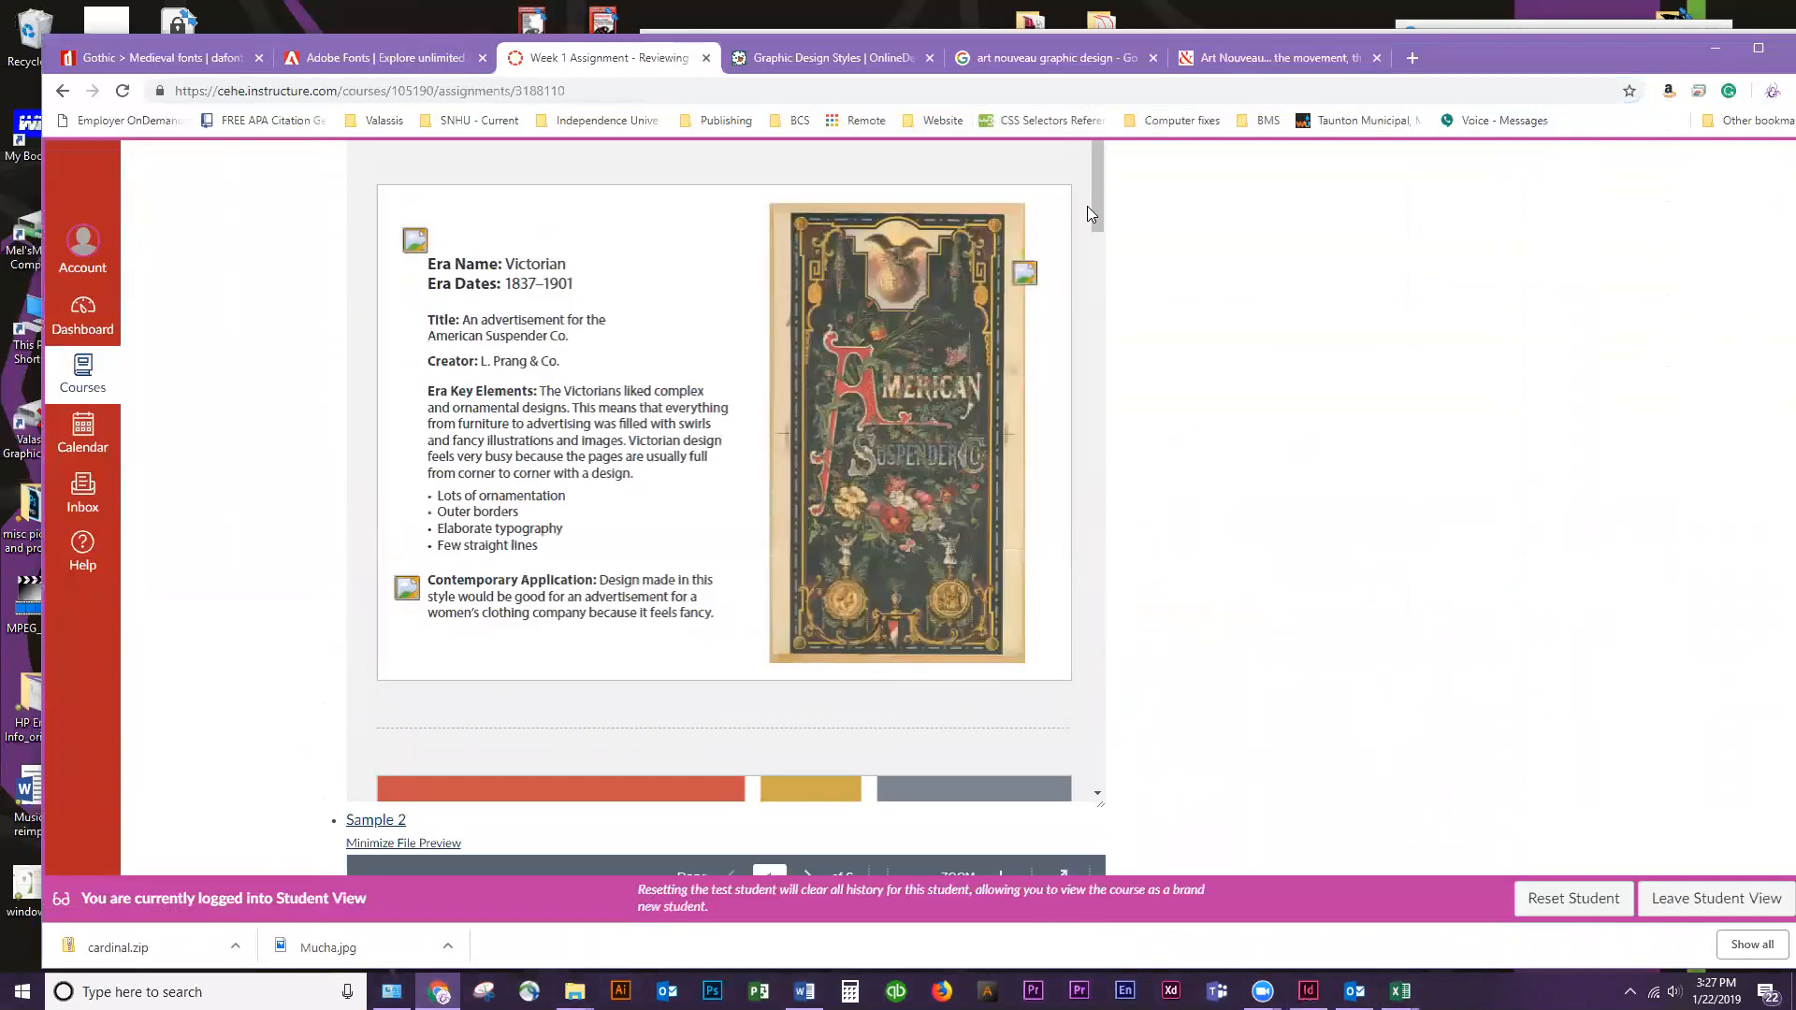
{"action": "left_click_drag", "start_coordinate": [1096, 209], "coordinate": [1083, 325]}
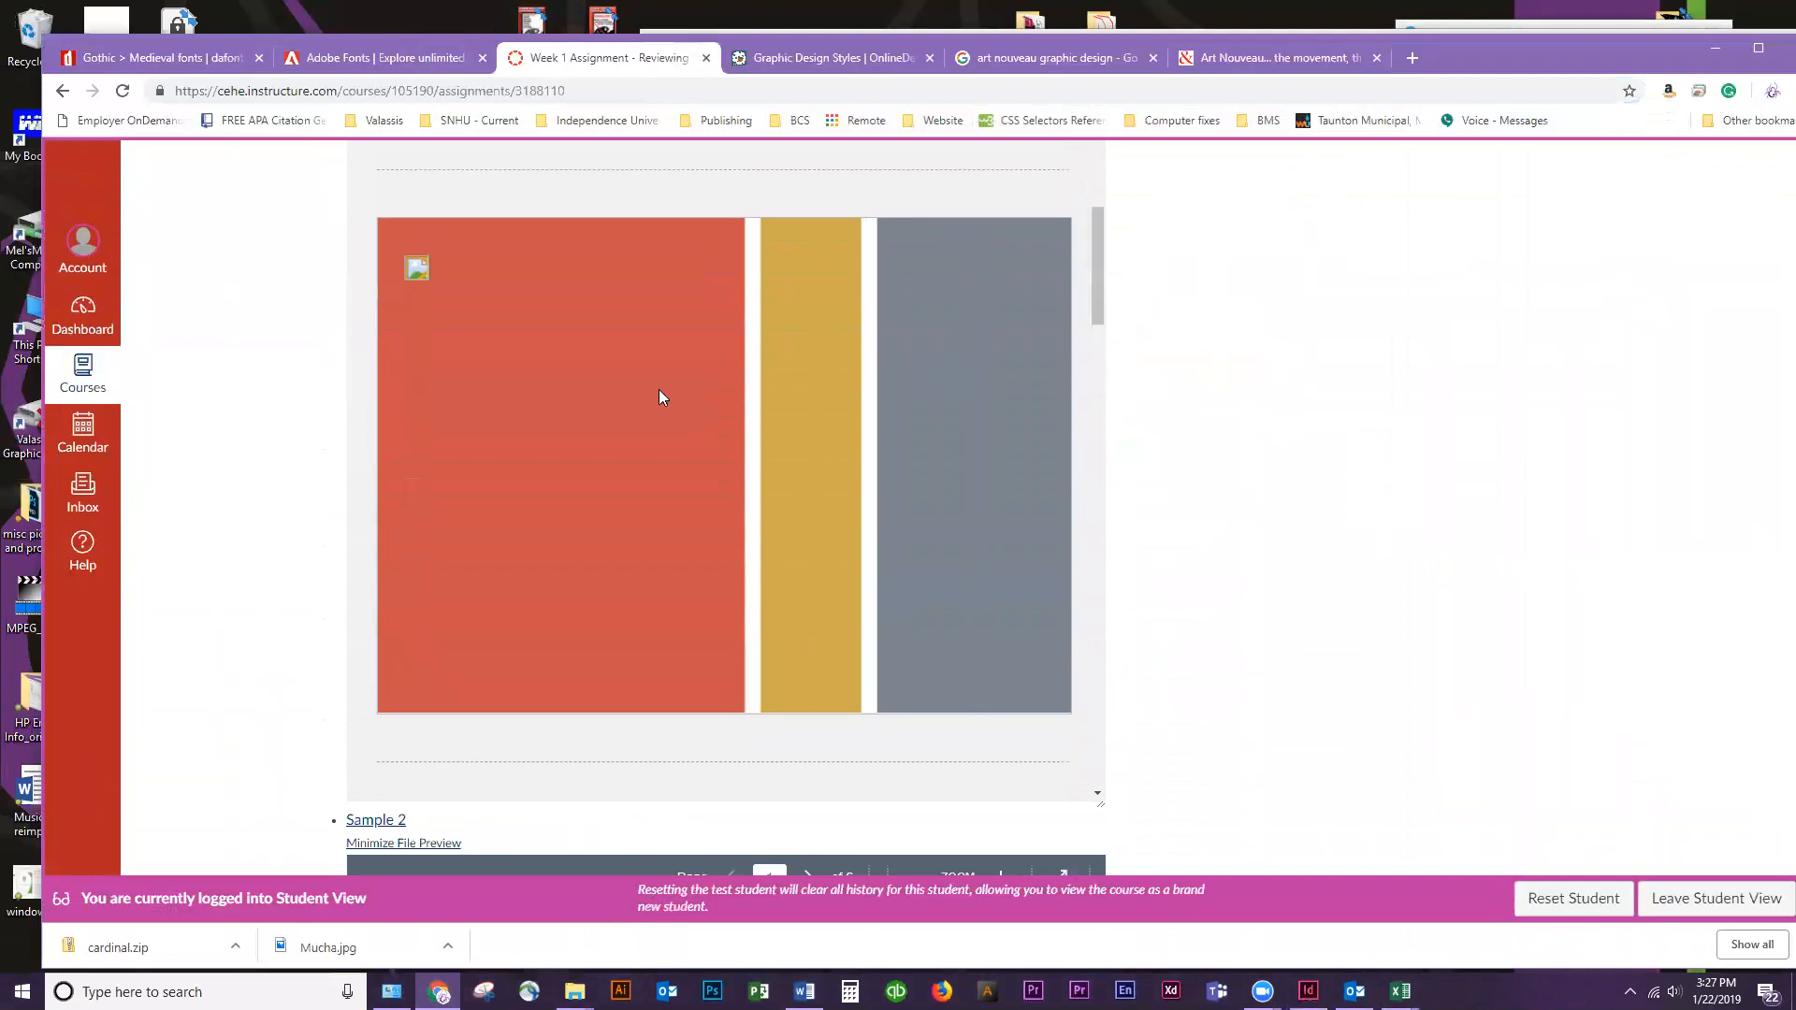
{"action": "left_click_drag", "start_coordinate": [1102, 251], "coordinate": [1087, 357]}
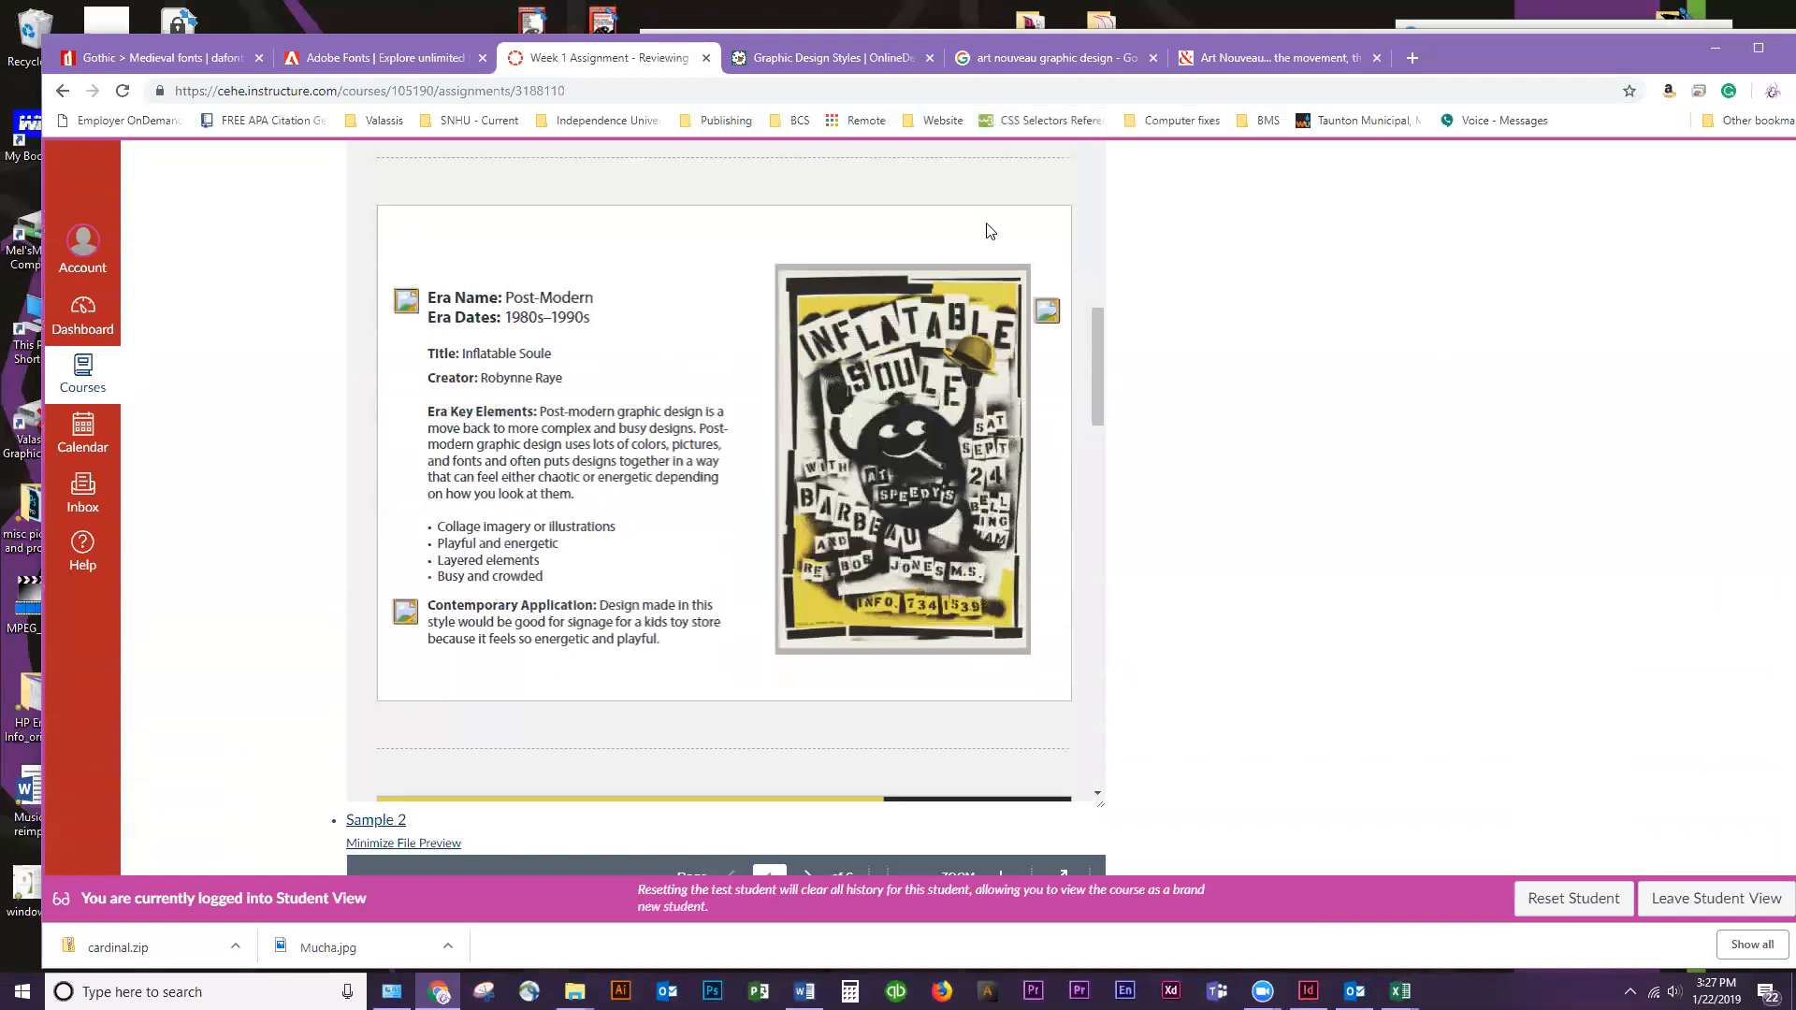
{"action": "left_click_drag", "start_coordinate": [1095, 356], "coordinate": [1088, 410]}
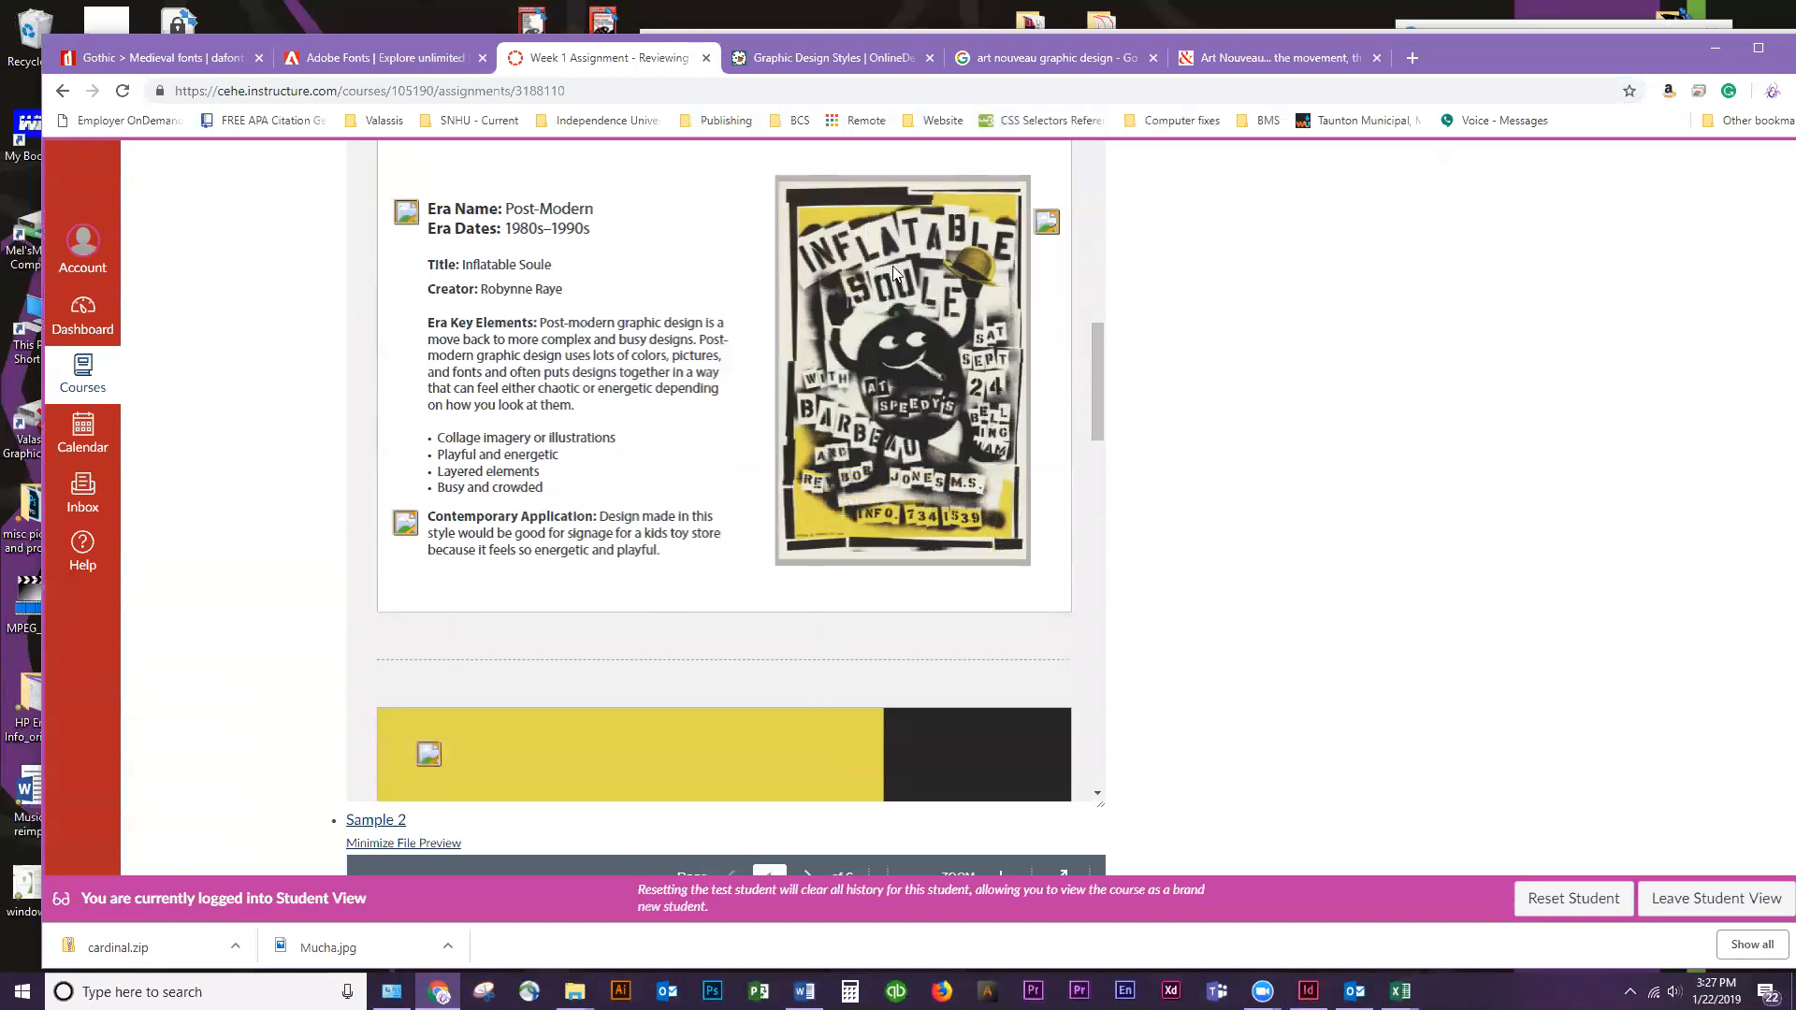
{"action": "left_click_drag", "start_coordinate": [1103, 361], "coordinate": [1079, 670]}
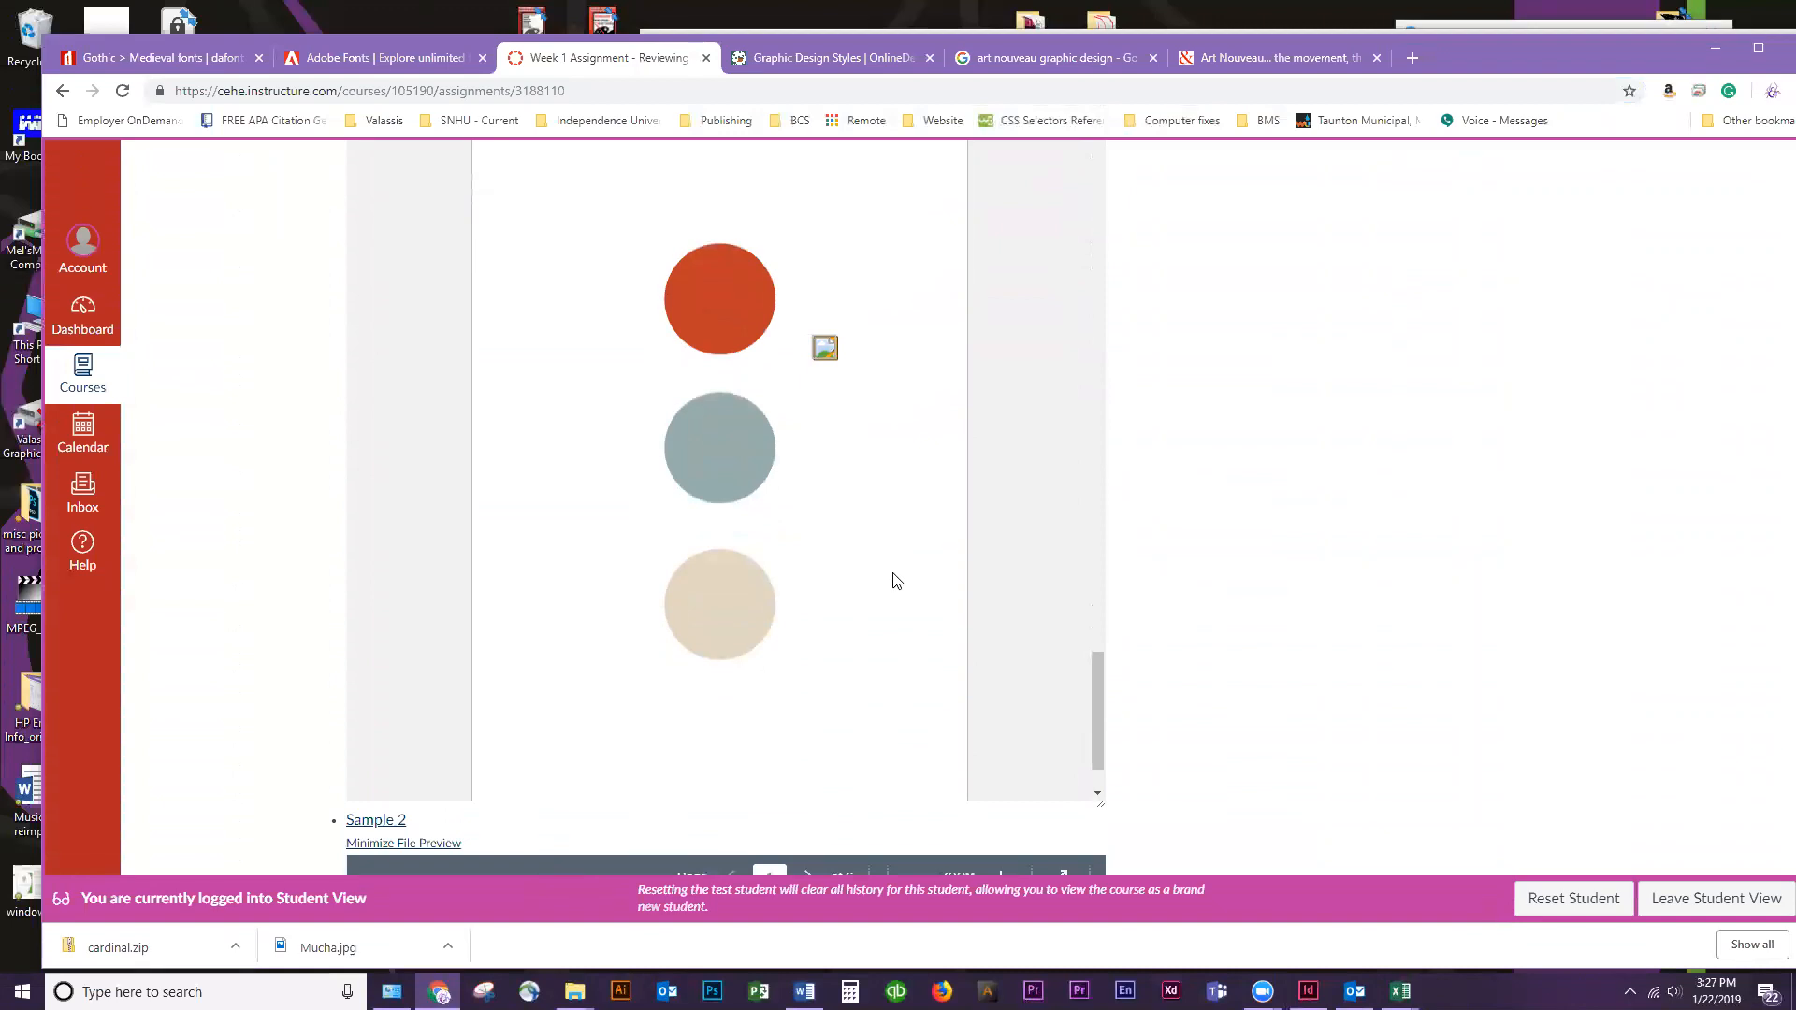
{"action": "left_click_drag", "start_coordinate": [1102, 688], "coordinate": [1048, 316]}
Compare Sample 1's Post-Modern card with Sample 2's Psychedelic card, and look through Sample 2's remaining flashcards
{"action": "scroll", "coordinate": [1048, 316], "scroll_direction": "down", "scroll_amount": 3}
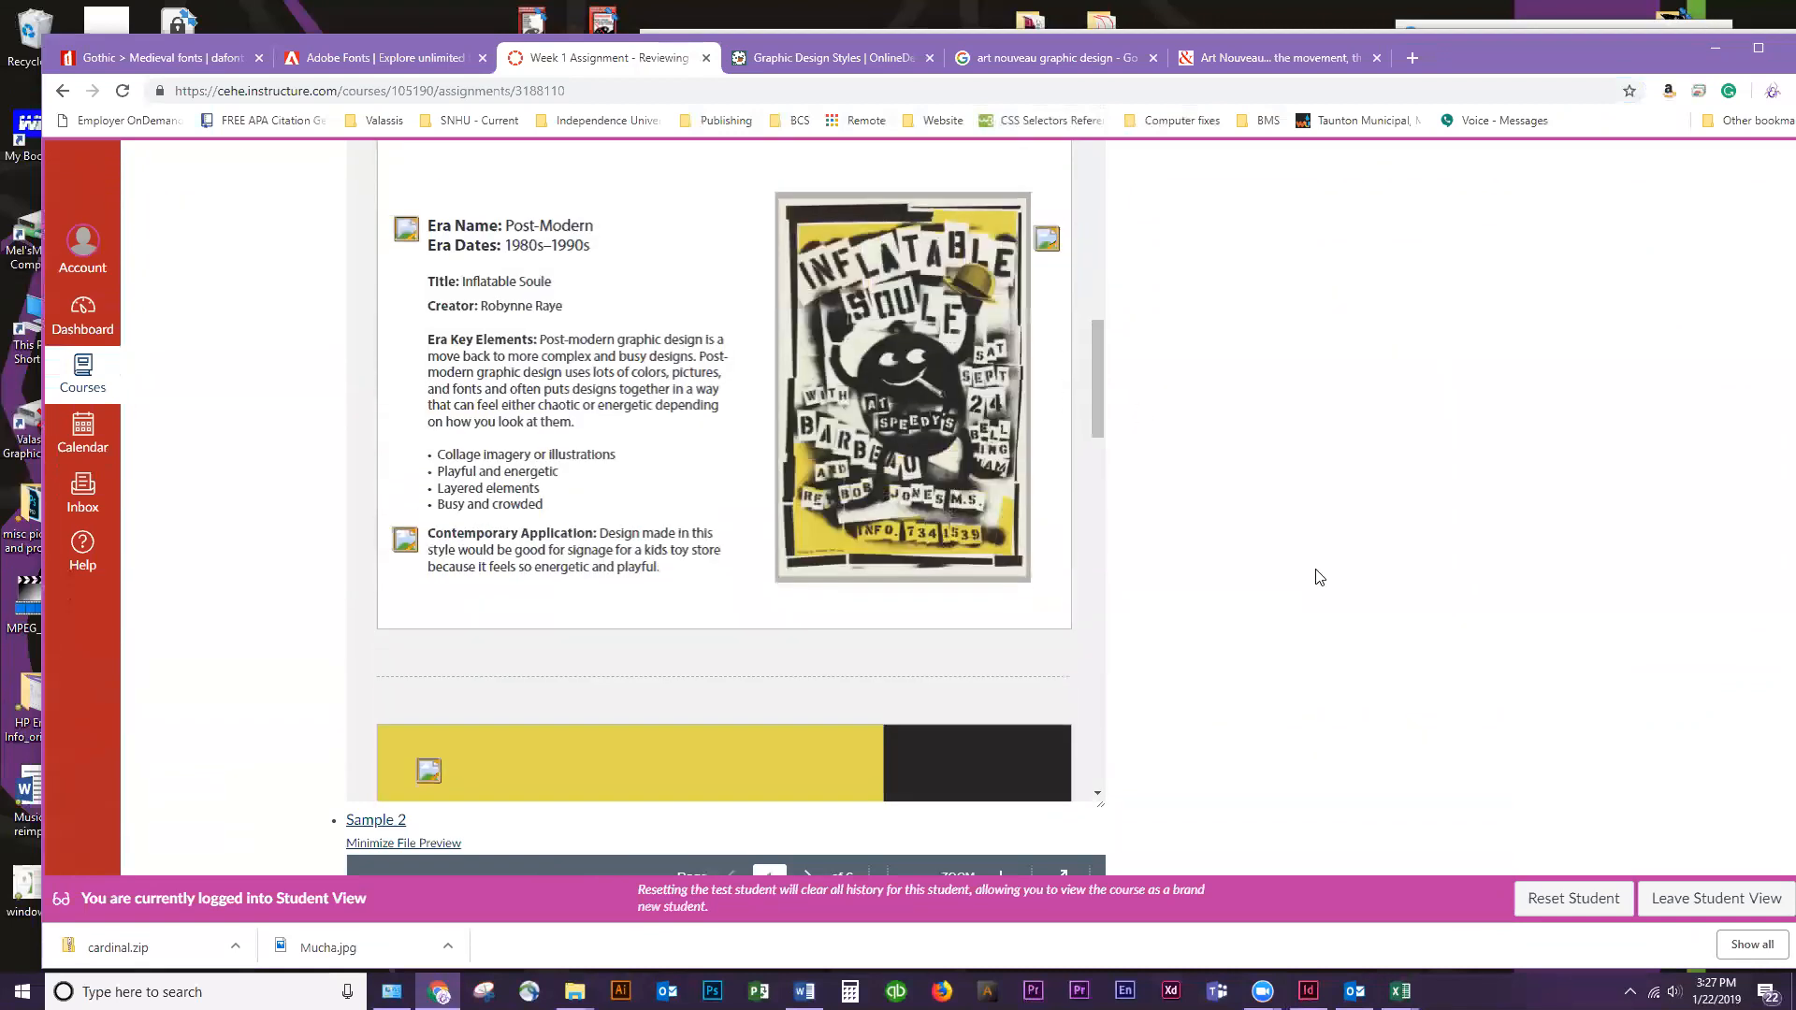
{"action": "scroll", "coordinate": [1316, 573], "scroll_direction": "down", "scroll_amount": 8}
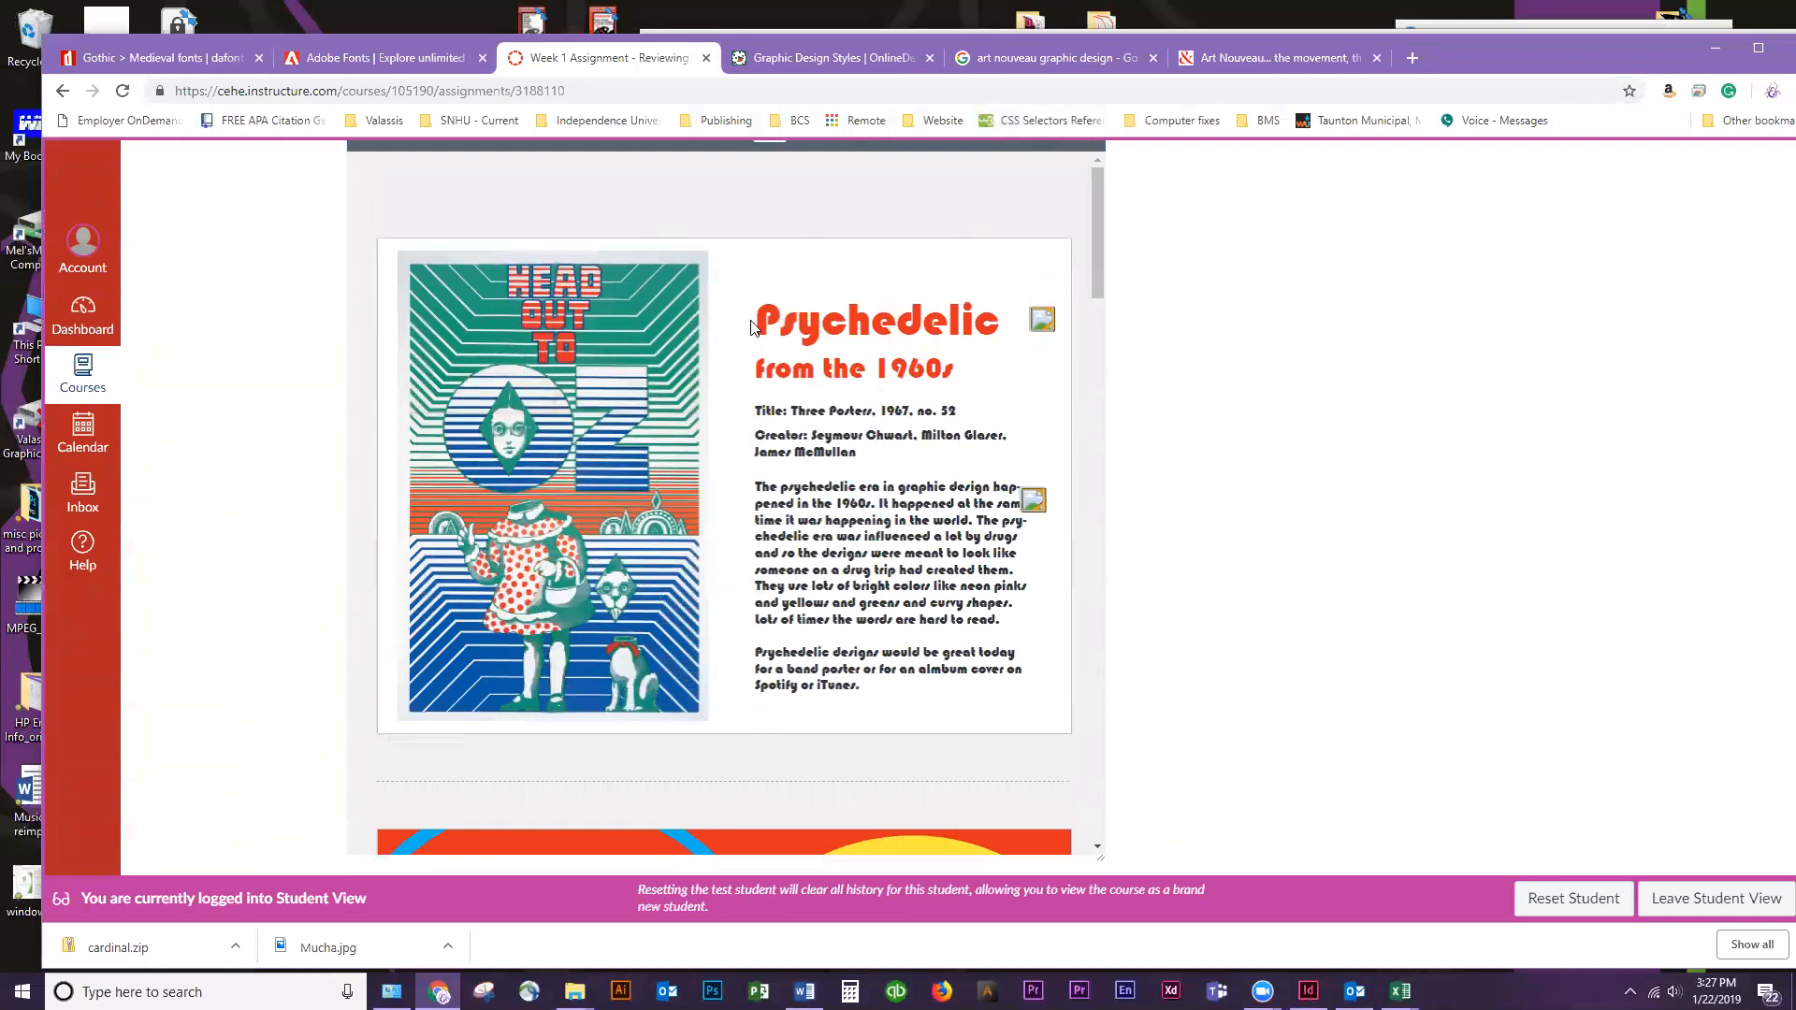
{"action": "scroll", "coordinate": [828, 402], "scroll_direction": "up", "scroll_amount": 6}
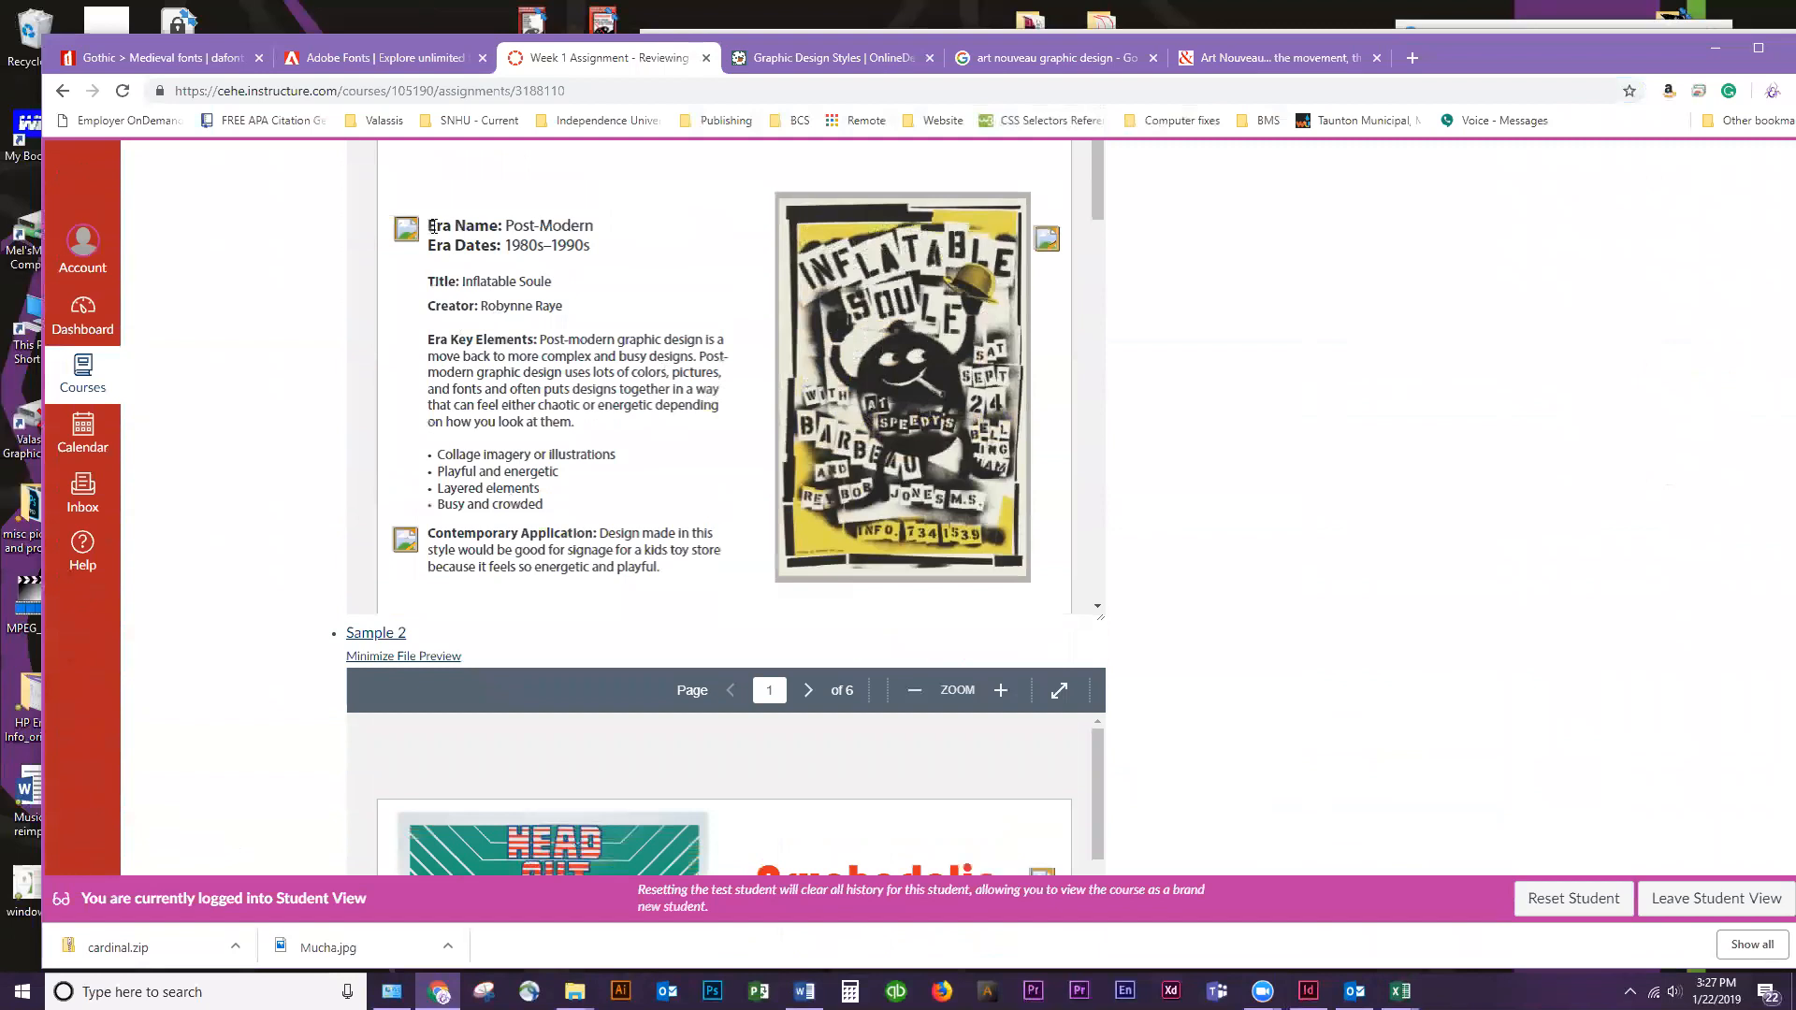
{"action": "scroll", "coordinate": [514, 332], "scroll_direction": "down", "scroll_amount": 3}
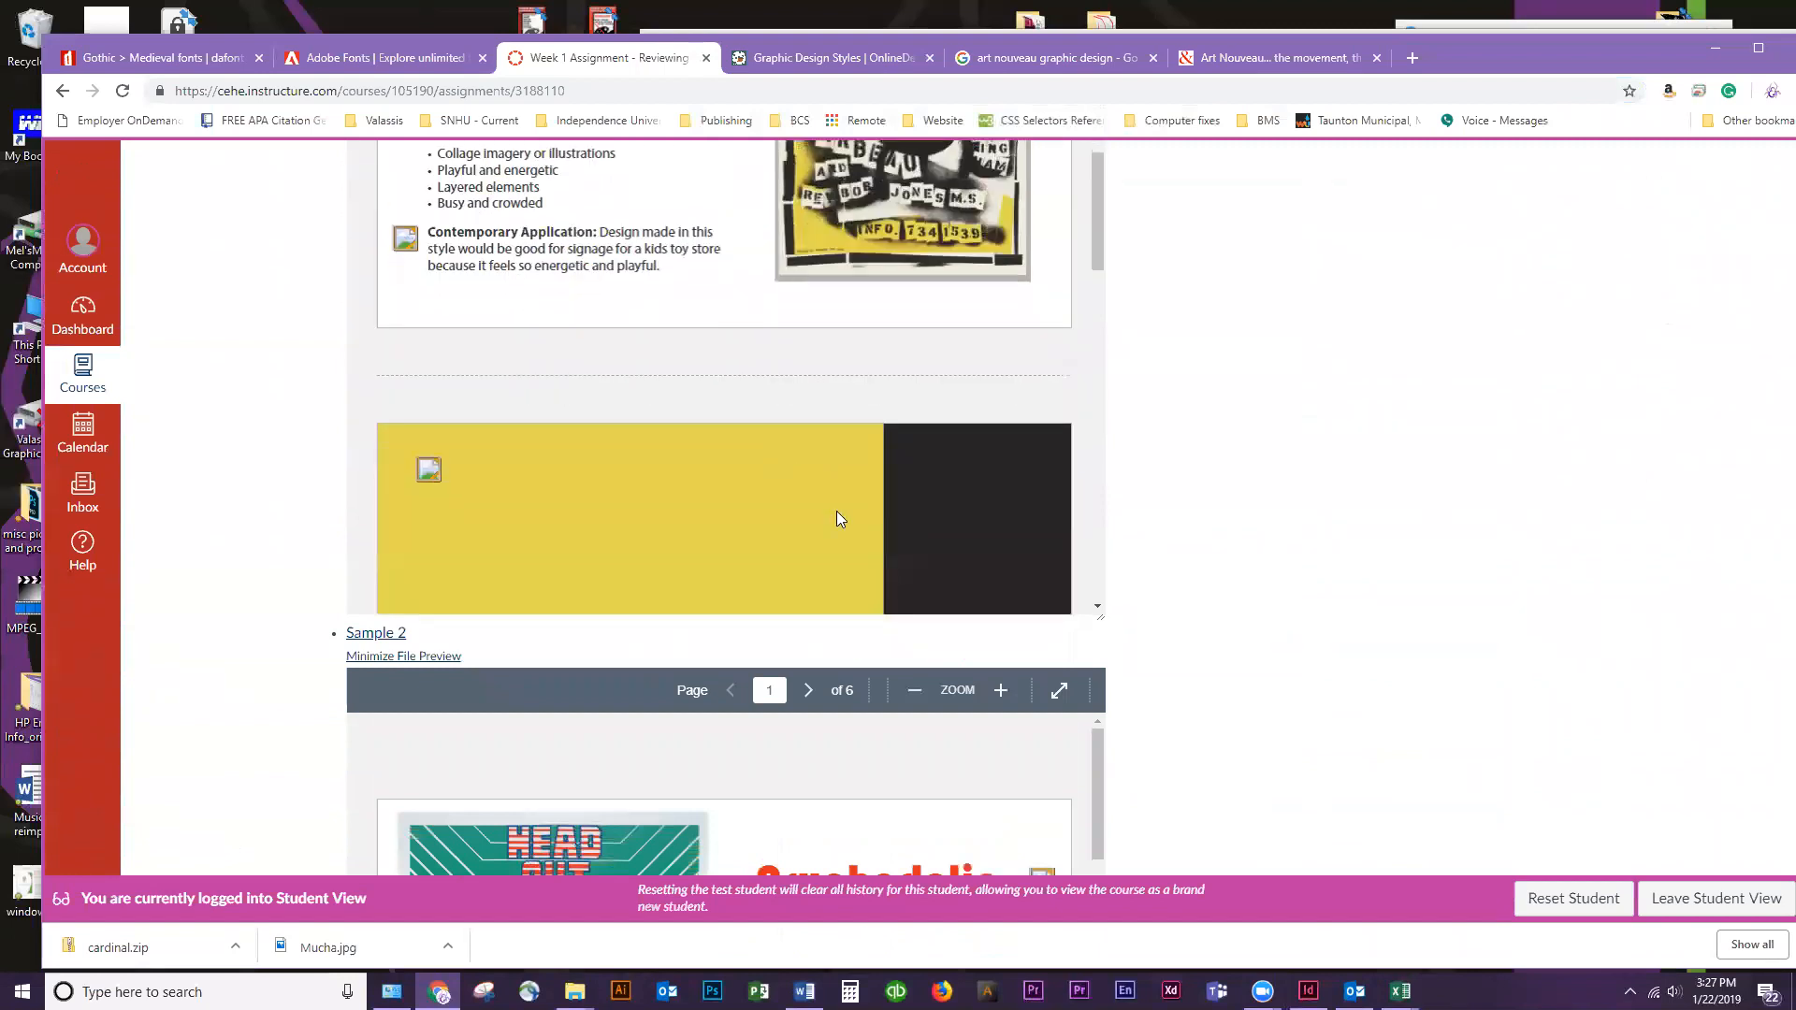
{"action": "scroll", "coordinate": [1203, 629], "scroll_direction": "down", "scroll_amount": 4}
{"action": "scroll", "coordinate": [739, 580], "scroll_direction": "down", "scroll_amount": 1}
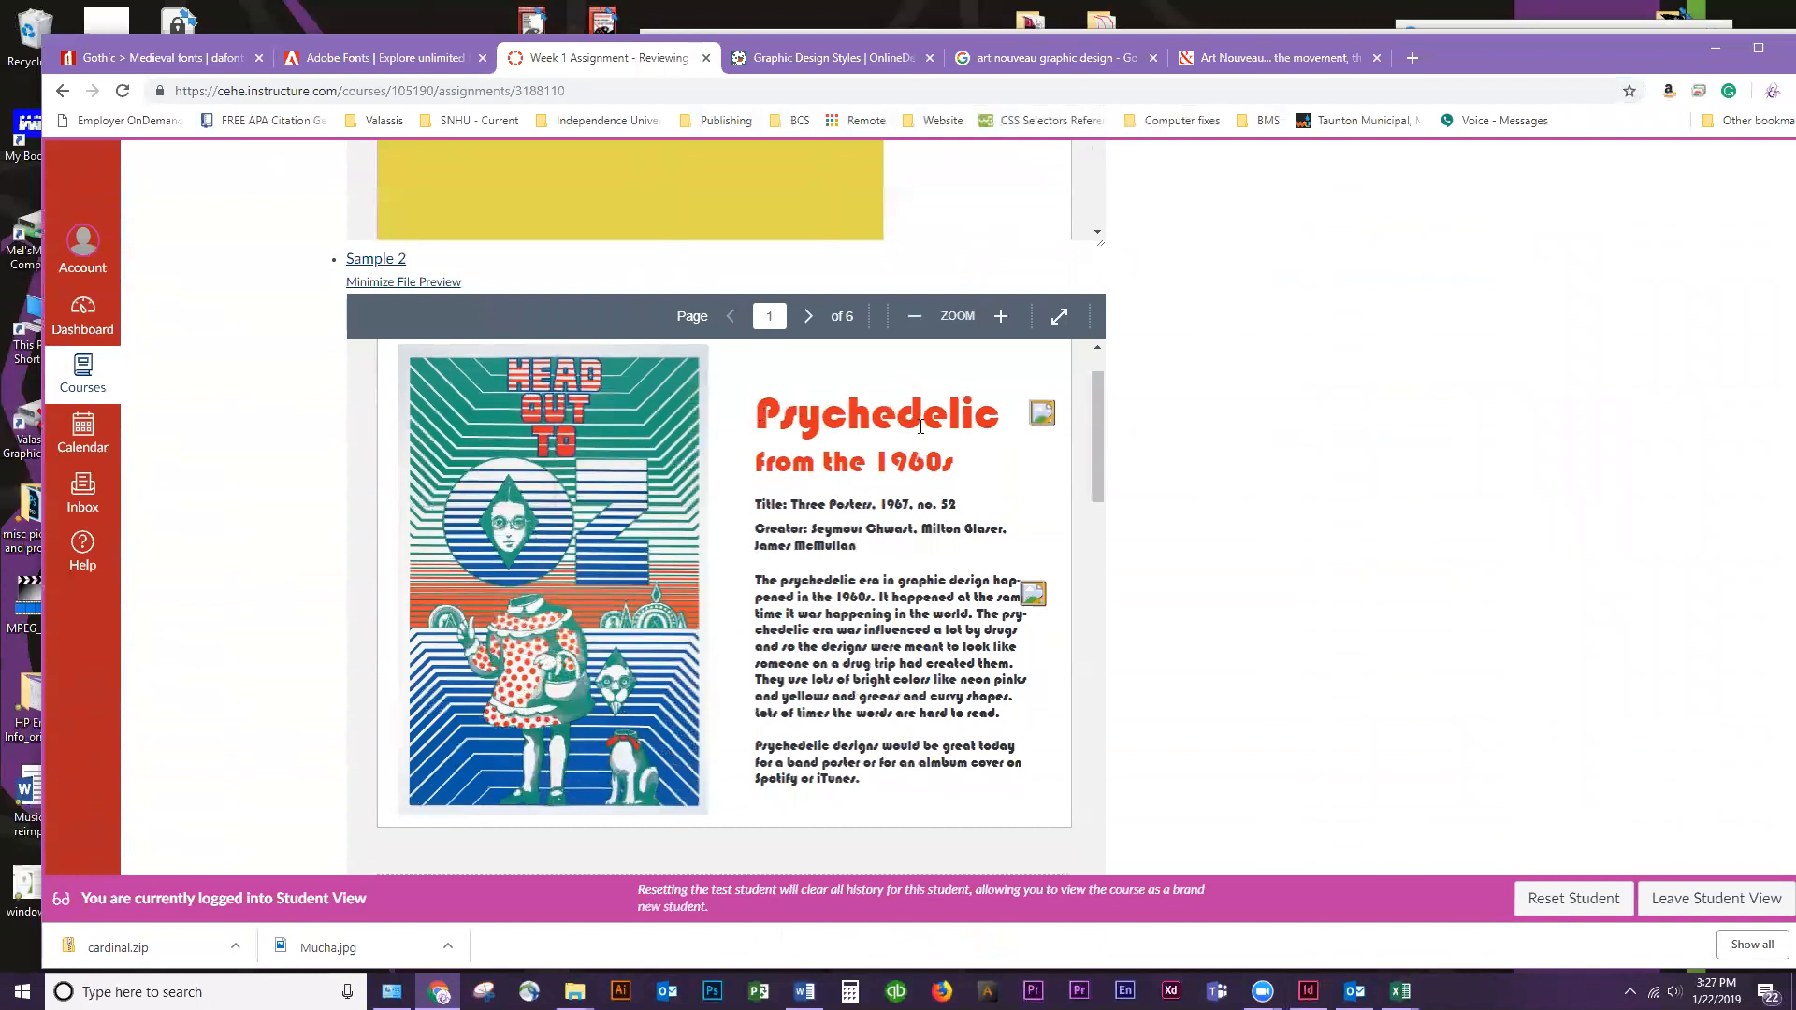
{"action": "scroll", "coordinate": [778, 568], "scroll_direction": "down", "scroll_amount": 5}
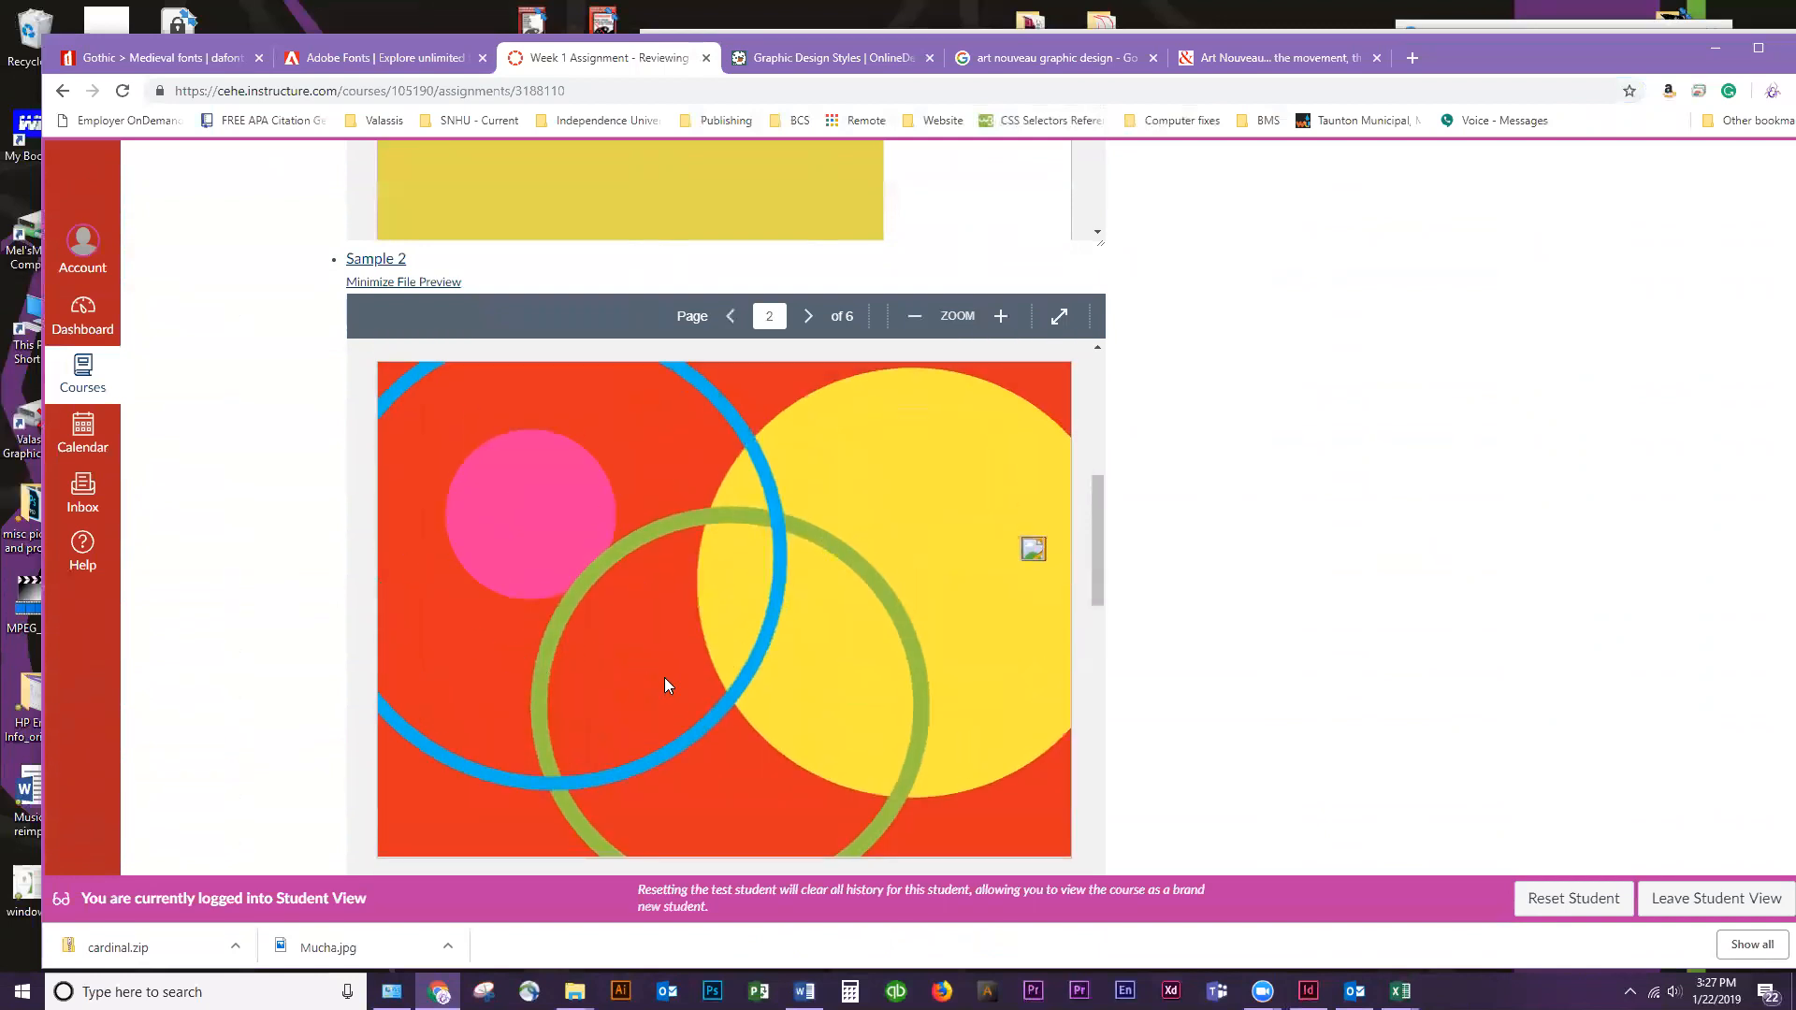
{"action": "scroll", "coordinate": [667, 679], "scroll_direction": "down", "scroll_amount": 5}
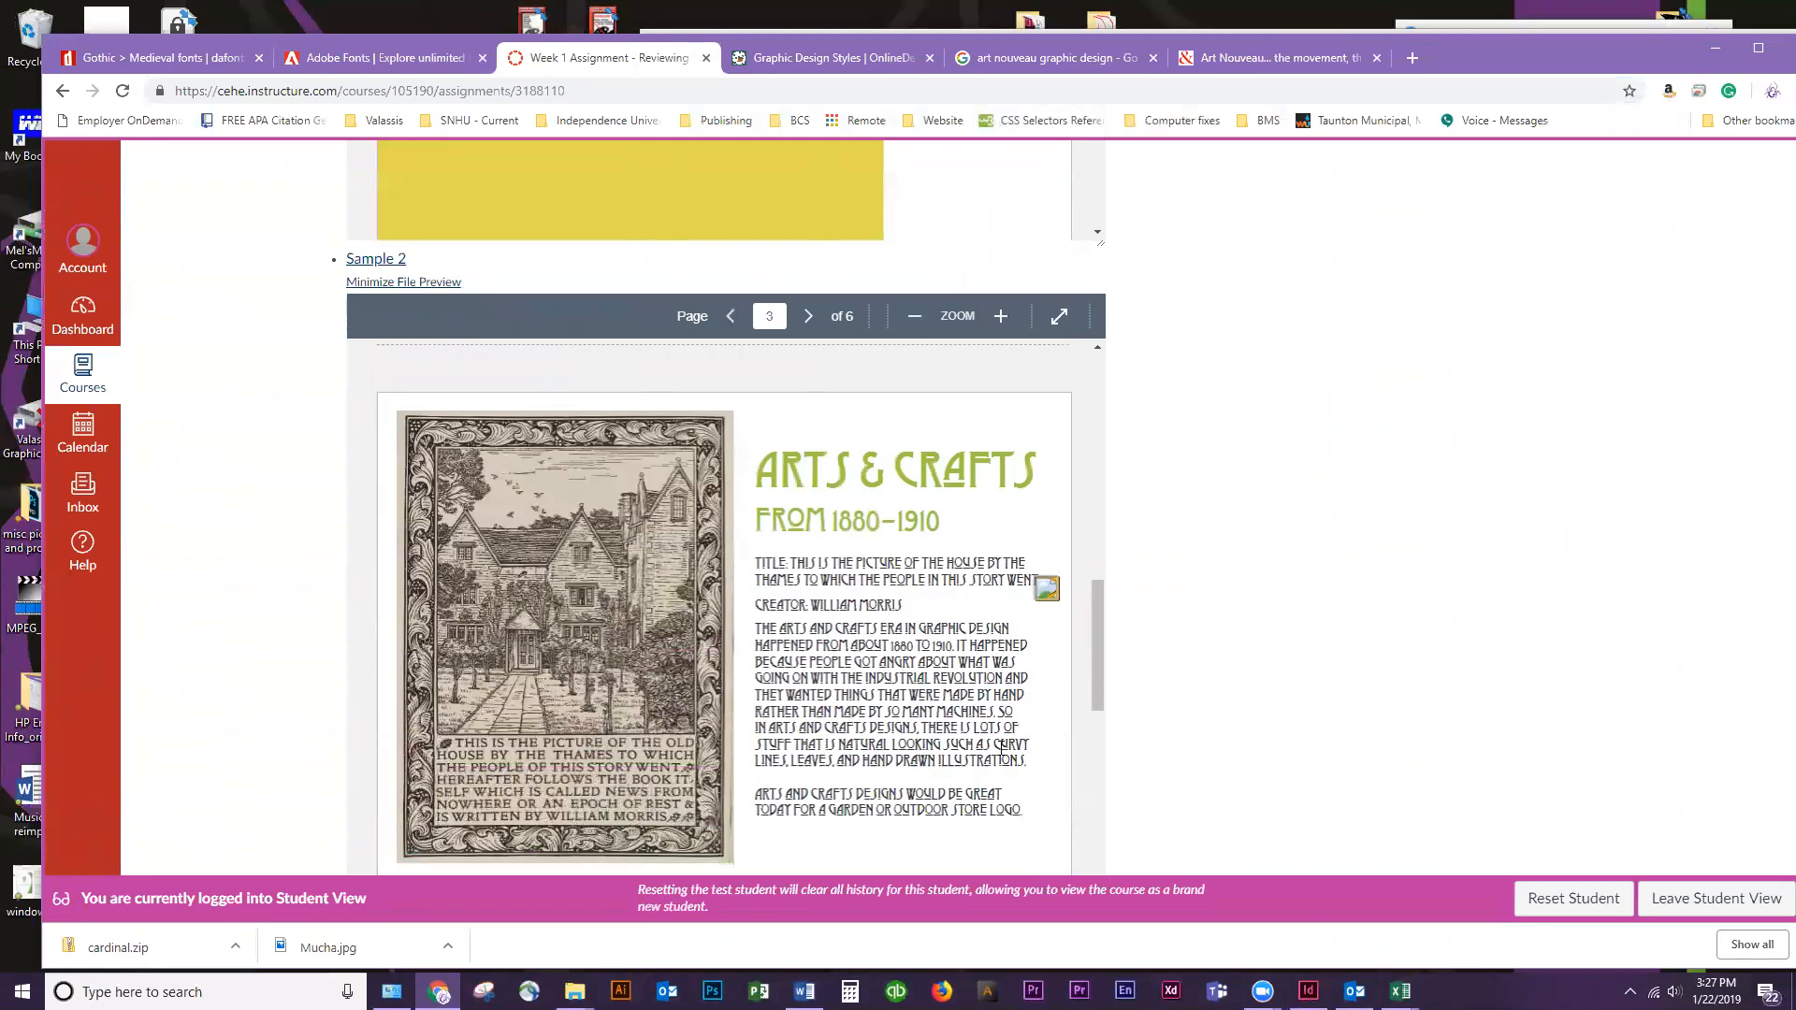
{"action": "scroll", "coordinate": [1048, 629], "scroll_direction": "down", "scroll_amount": 10}
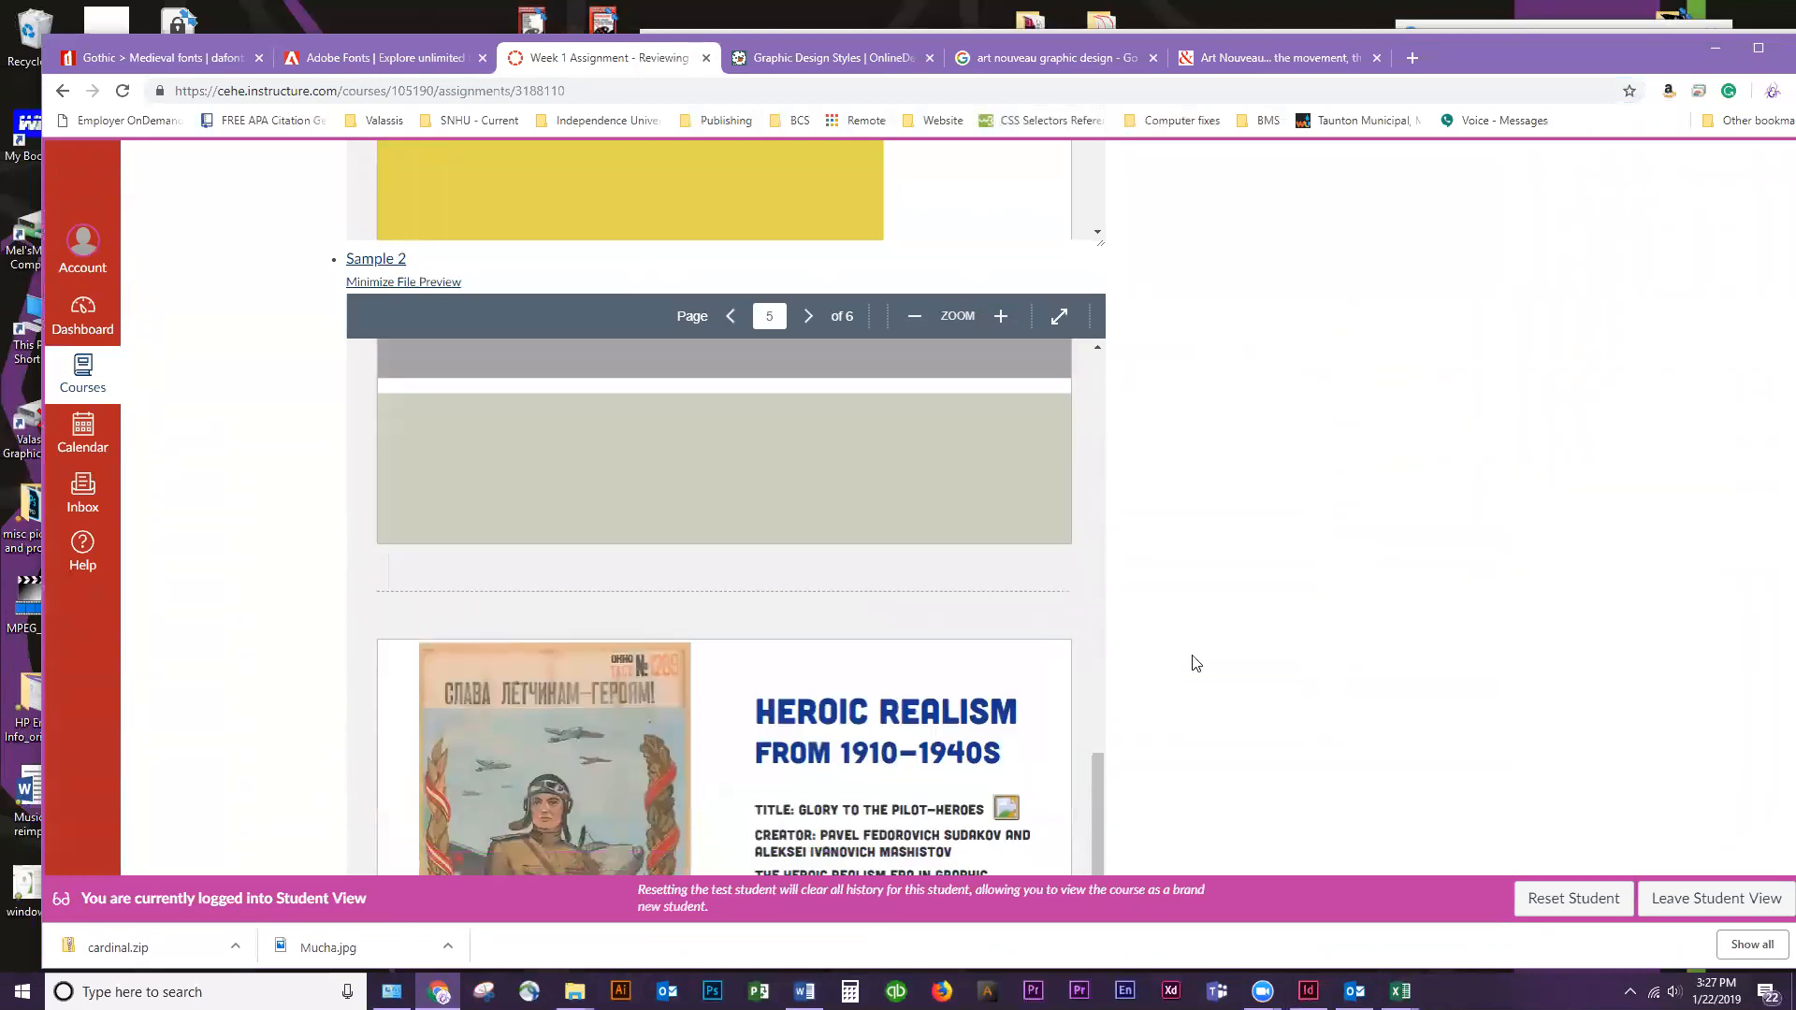
{"action": "scroll", "coordinate": [1196, 662], "scroll_direction": "down", "scroll_amount": 4}
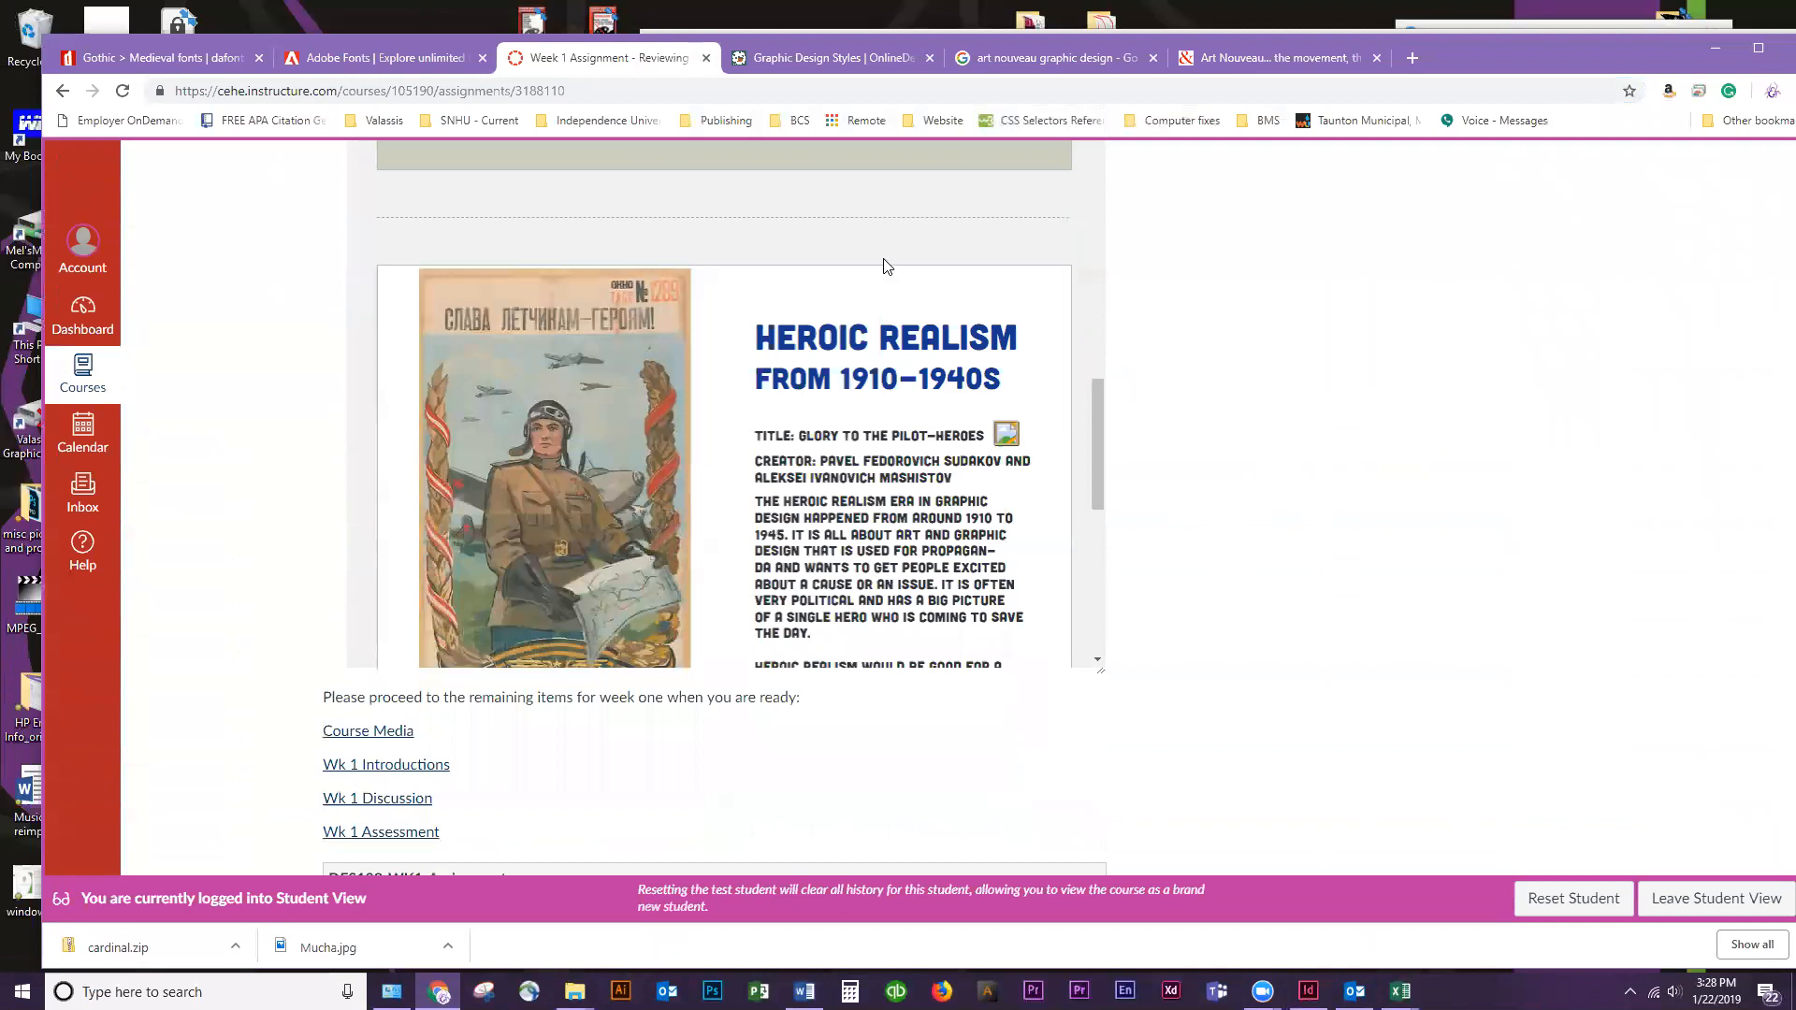
Read through the DES109-WK1-Assignment grading rubric, from the instruction and craftsmanship criteria to the research criteria
{"action": "scroll", "coordinate": [1267, 469], "scroll_direction": "down", "scroll_amount": 7}
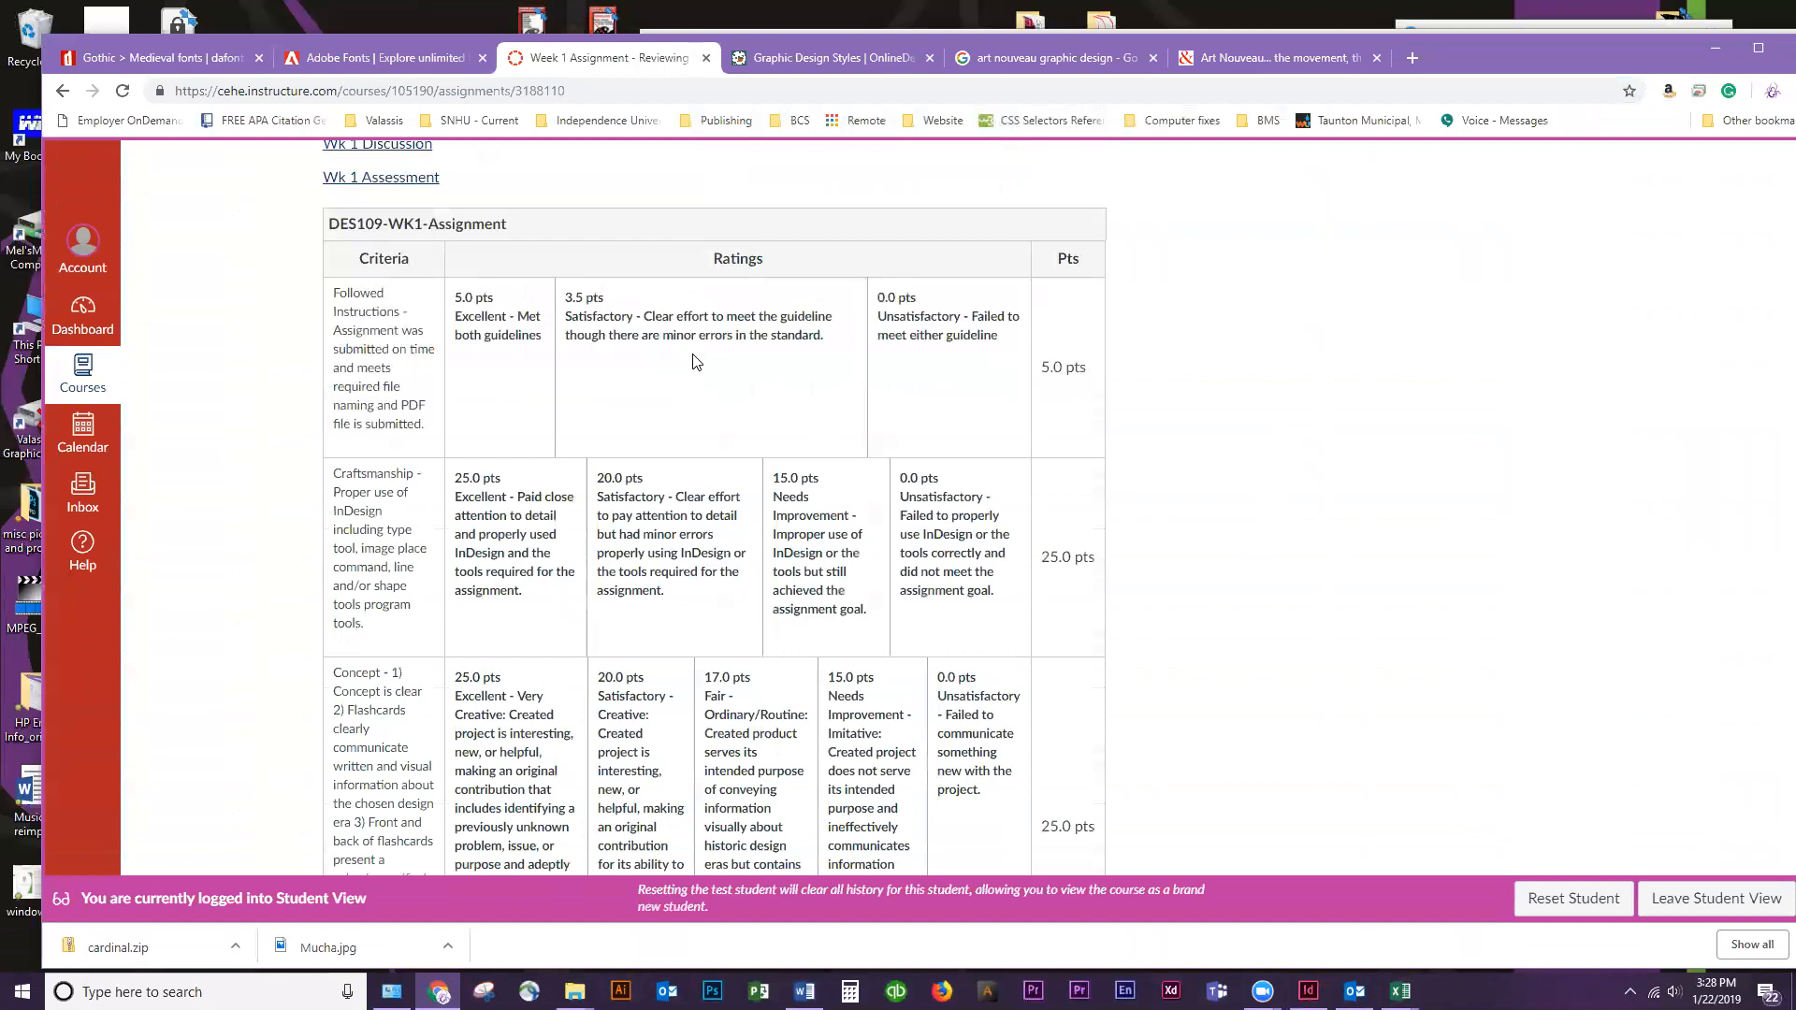
{"action": "scroll", "coordinate": [793, 362], "scroll_direction": "down", "scroll_amount": 3}
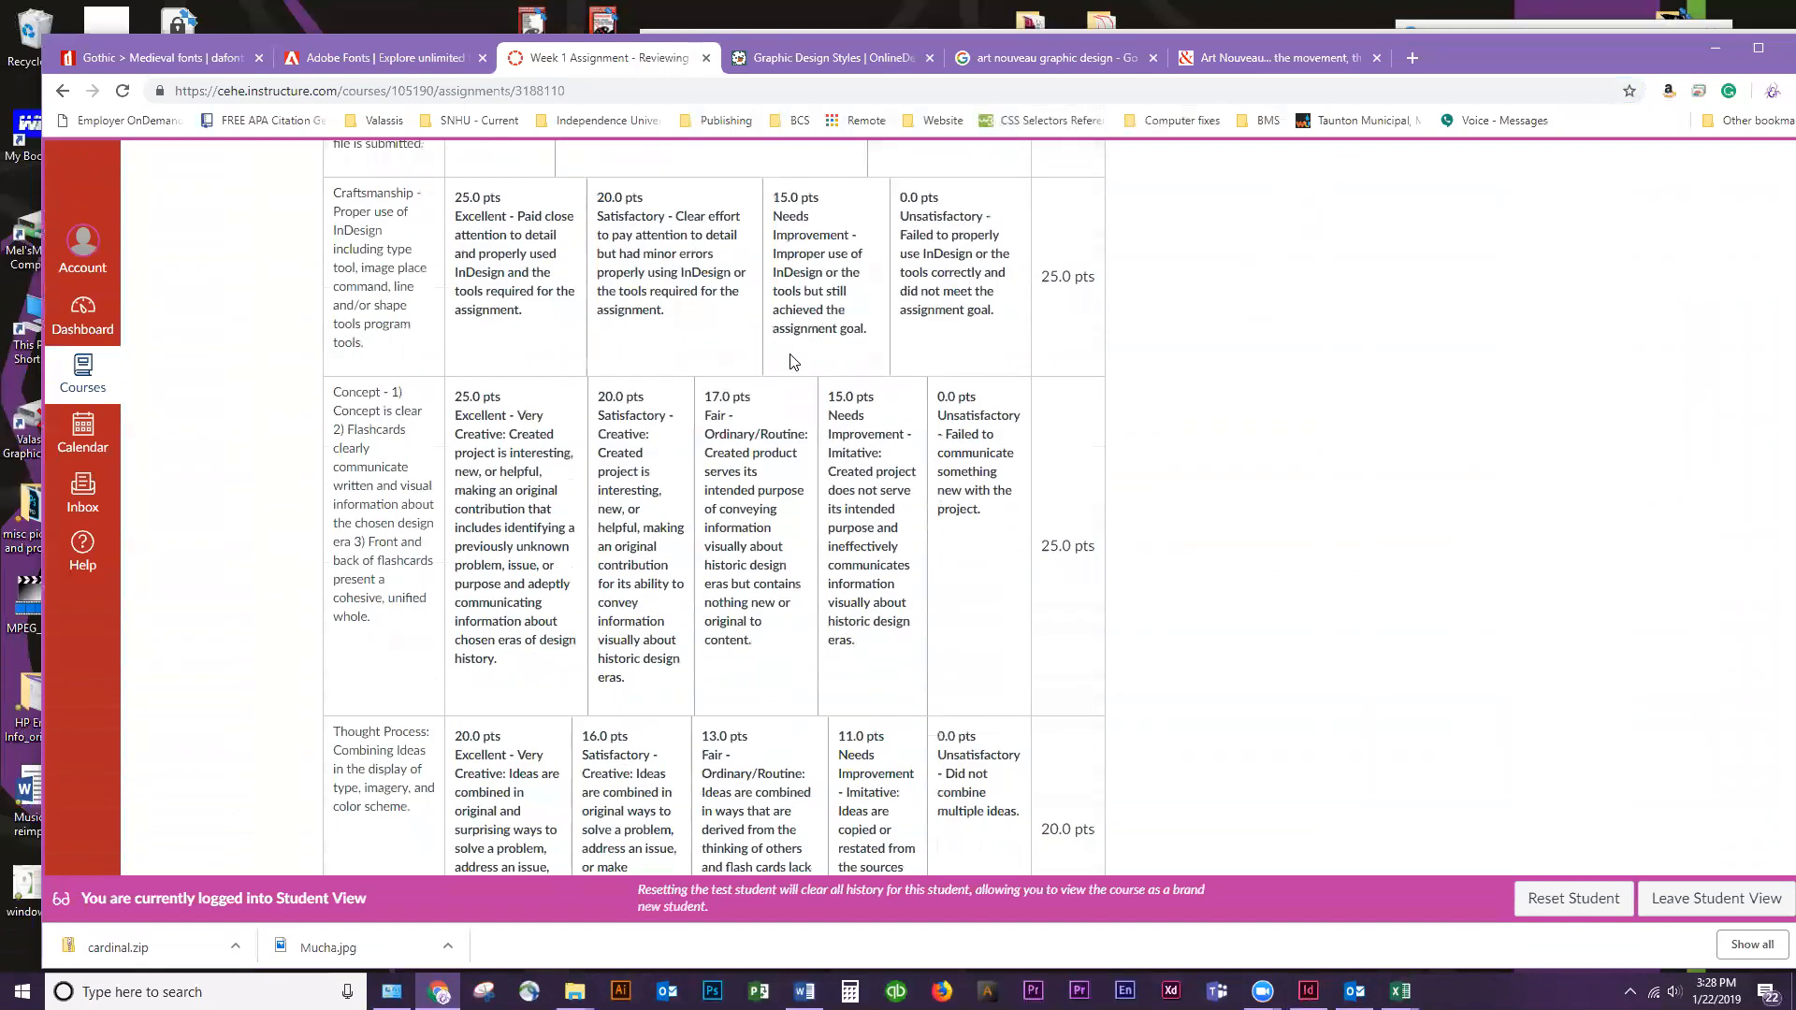
{"action": "scroll", "coordinate": [793, 362], "scroll_direction": "up", "scroll_amount": 4}
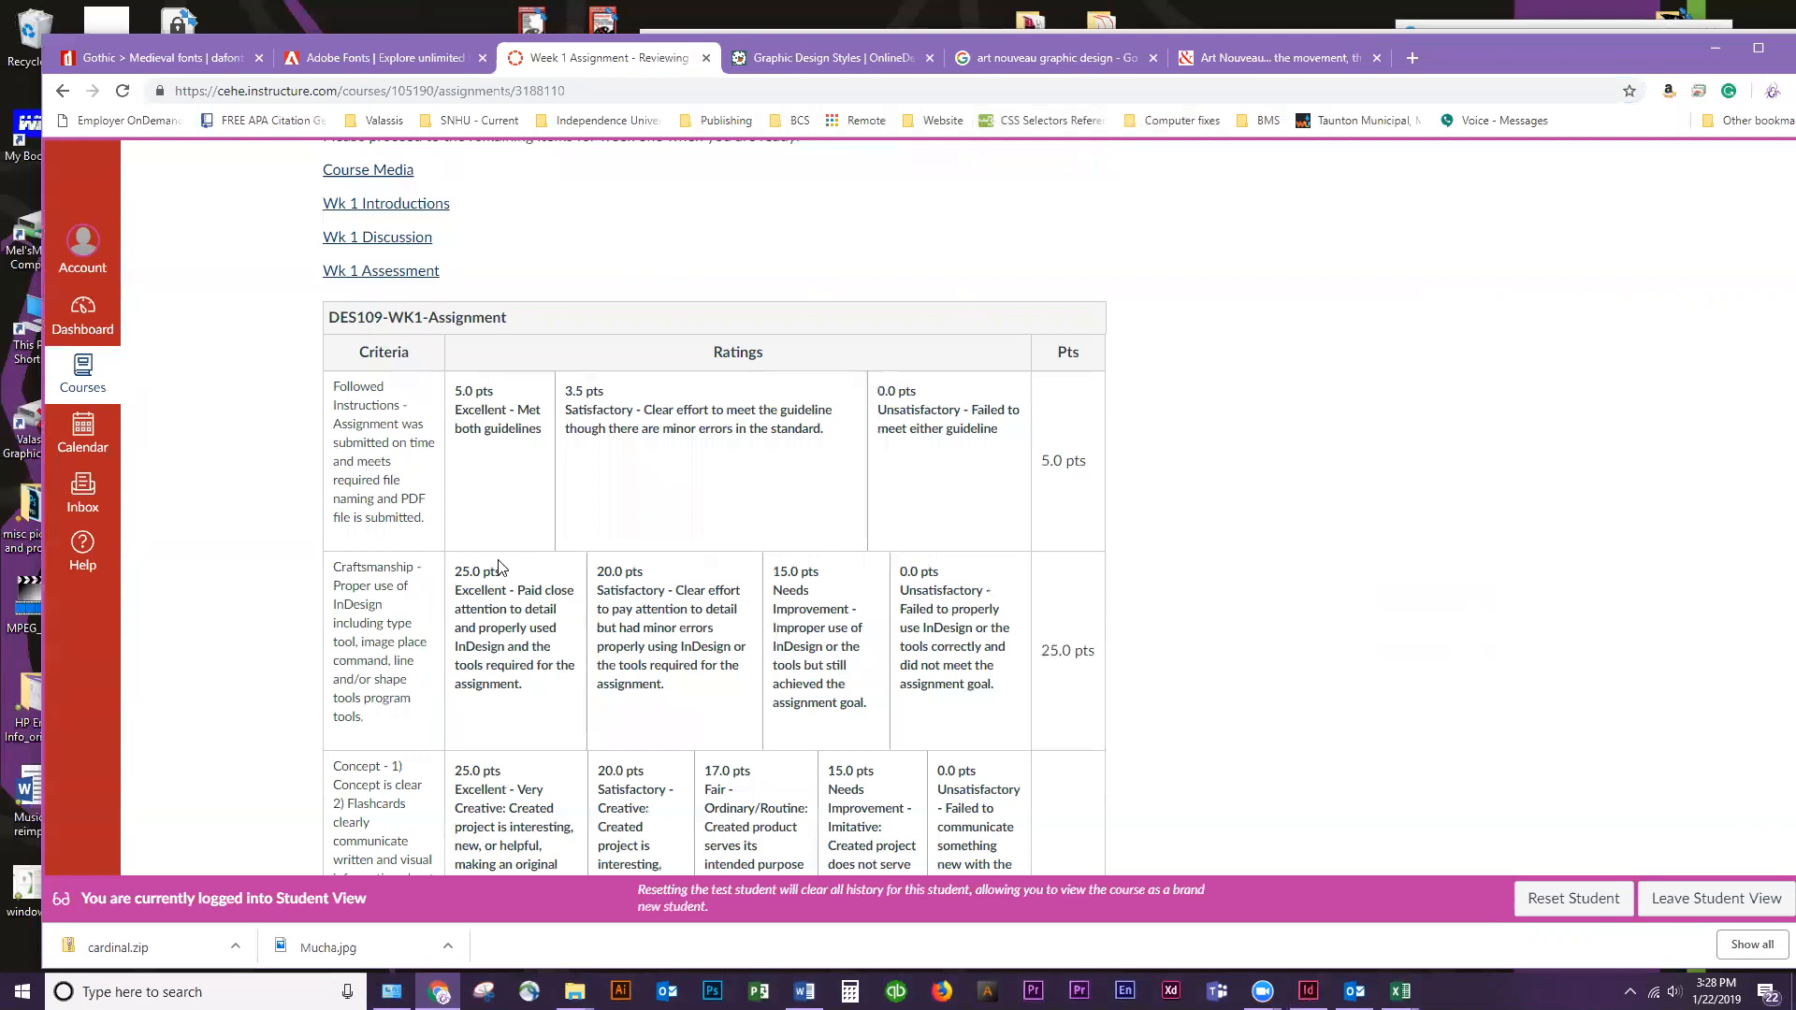
{"action": "scroll", "coordinate": [499, 567], "scroll_direction": "down", "scroll_amount": 2}
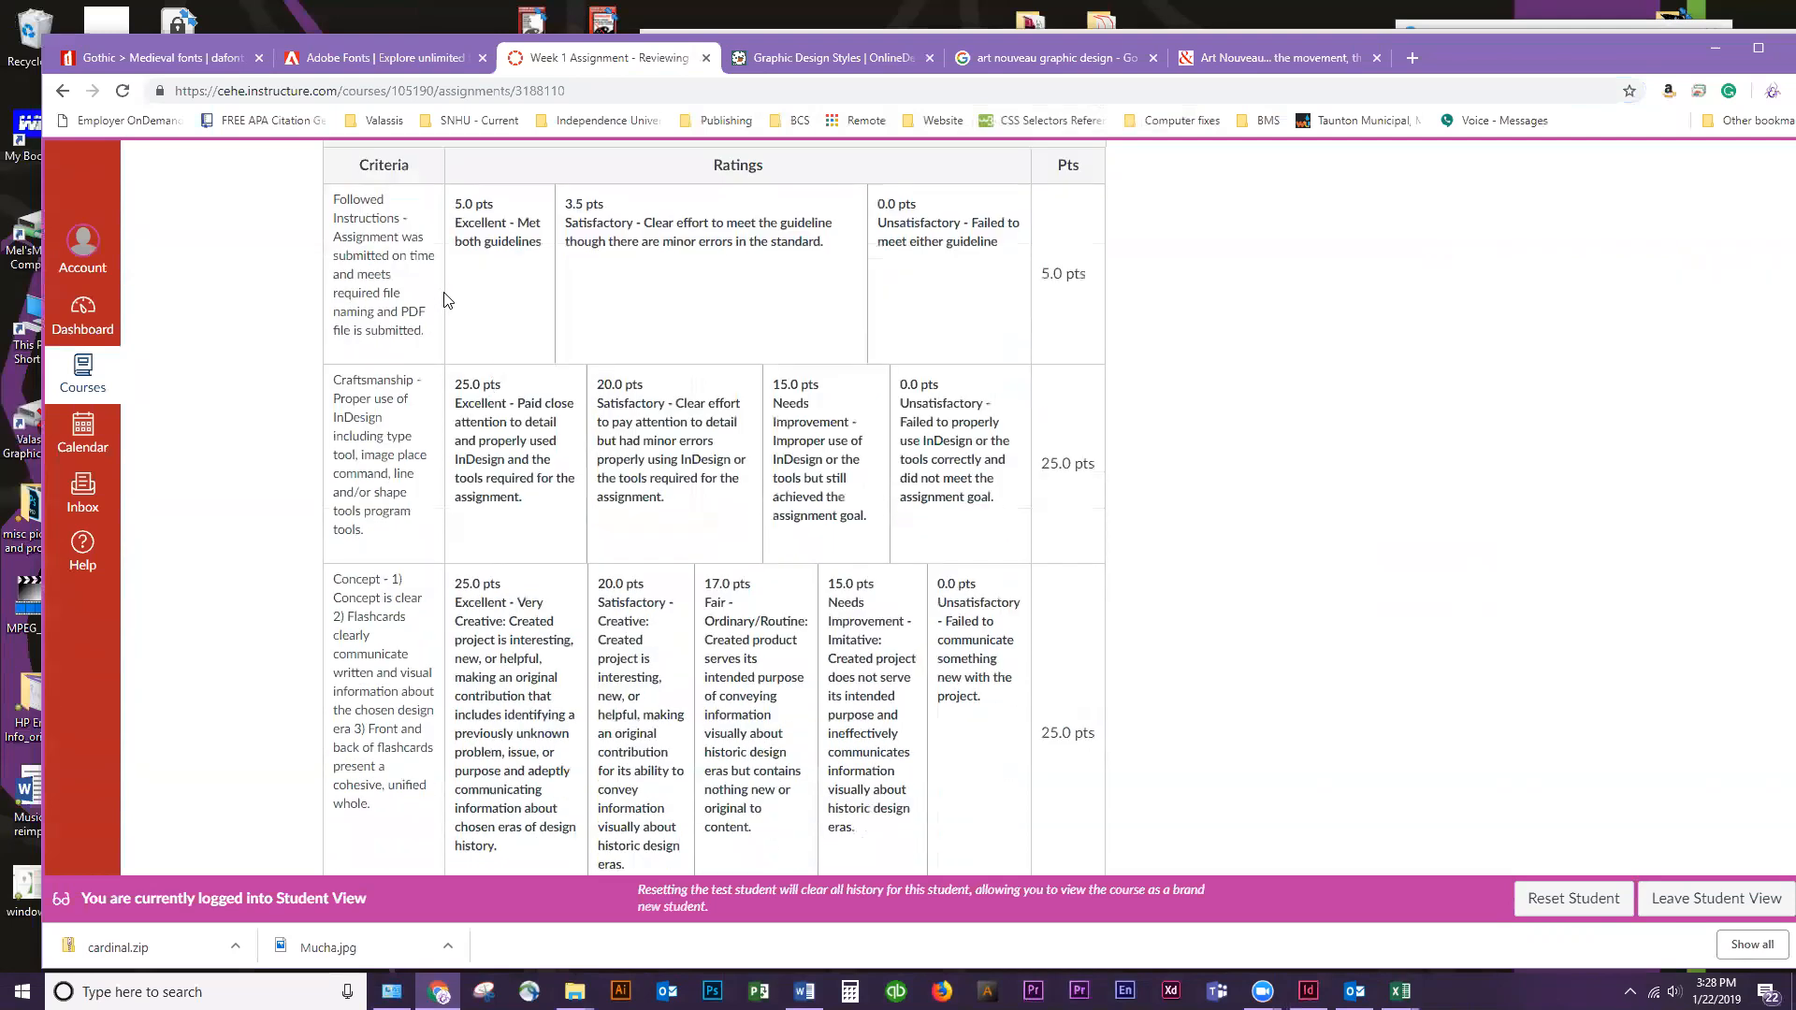
{"action": "scroll", "coordinate": [460, 278], "scroll_direction": "down", "scroll_amount": 10}
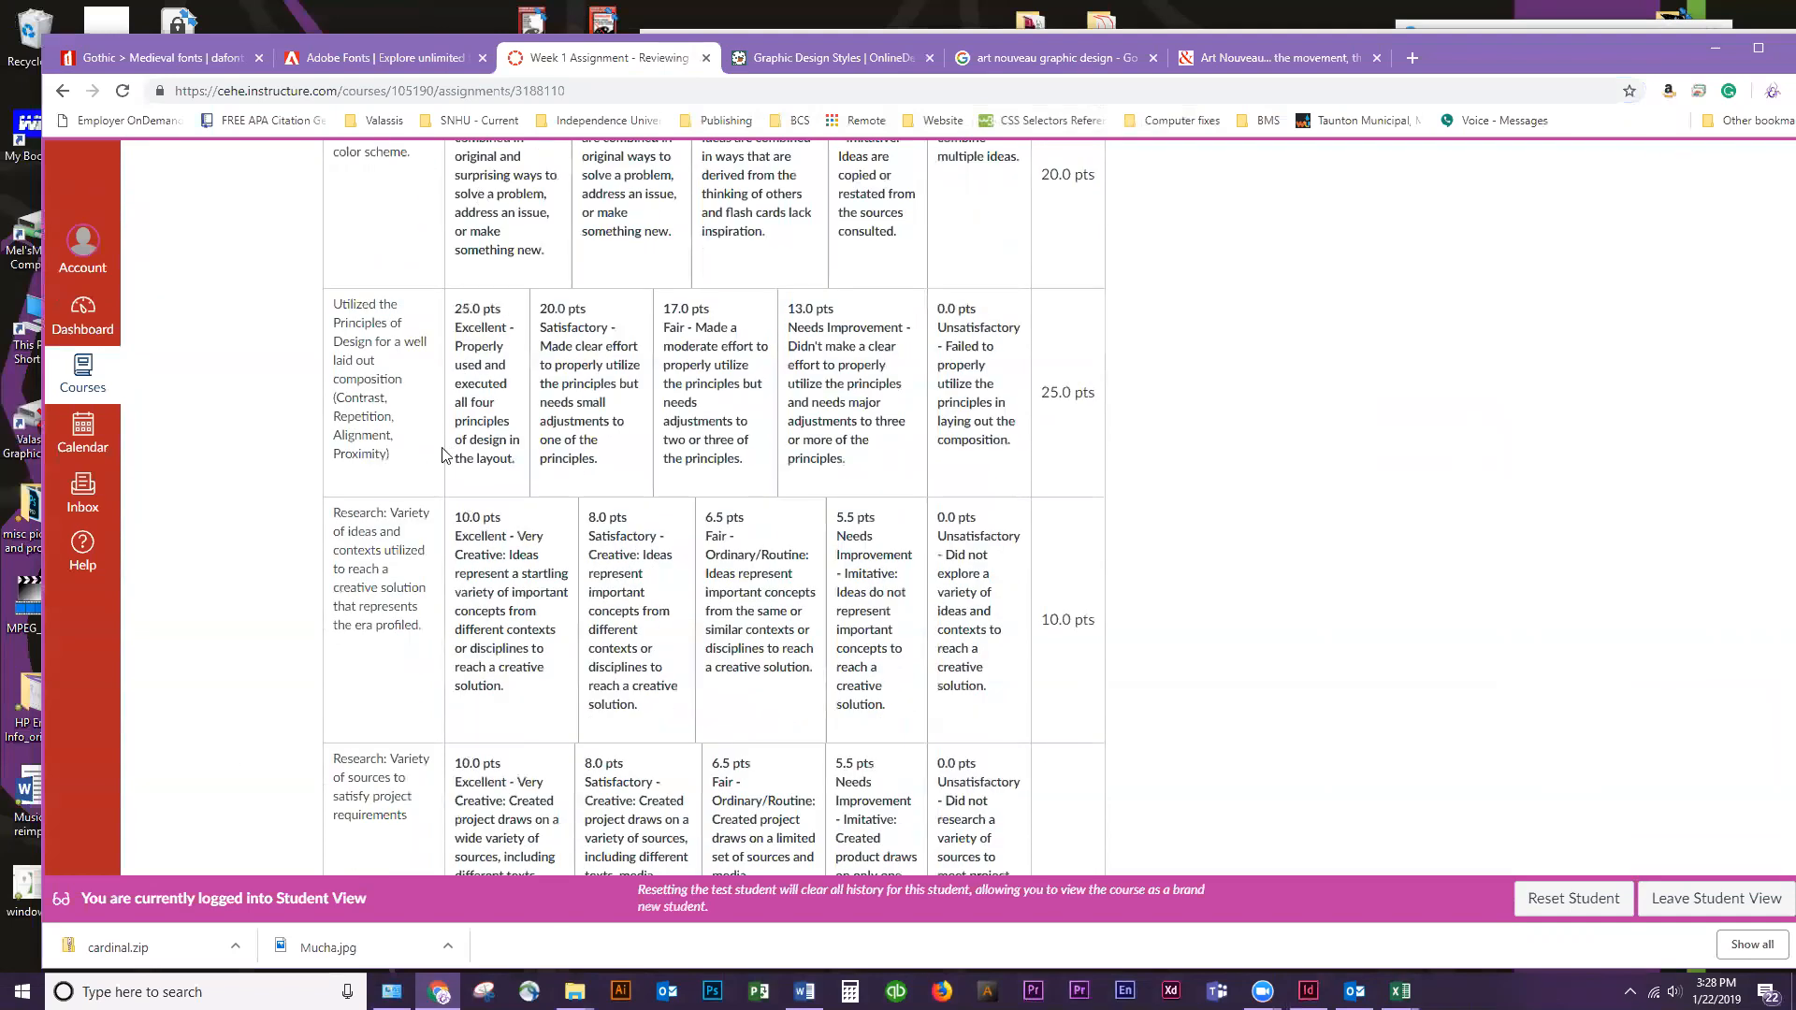
{"action": "scroll", "coordinate": [1216, 819], "scroll_direction": "down", "scroll_amount": 4}
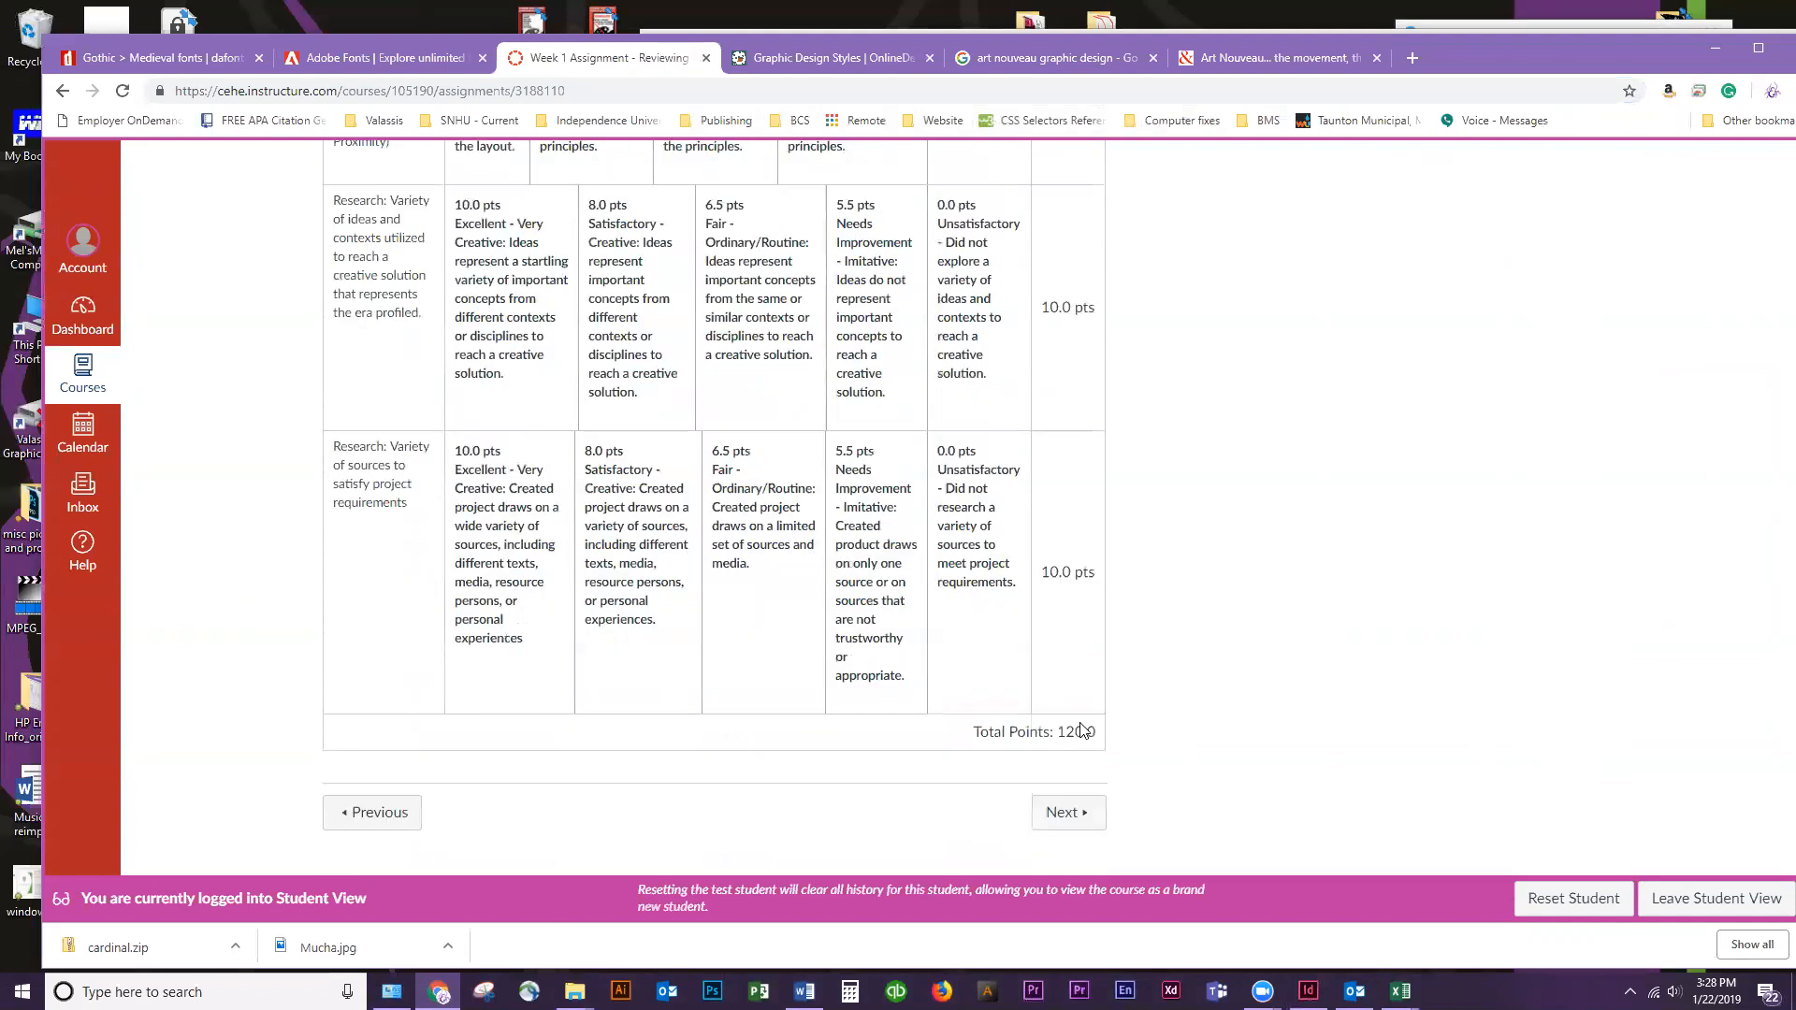
Return to the course home page and open the Week 1 Assessment
{"action": "scroll", "coordinate": [1113, 768], "scroll_direction": "up", "scroll_amount": 18}
{"action": "scroll", "coordinate": [1129, 786], "scroll_direction": "up", "scroll_amount": 20}
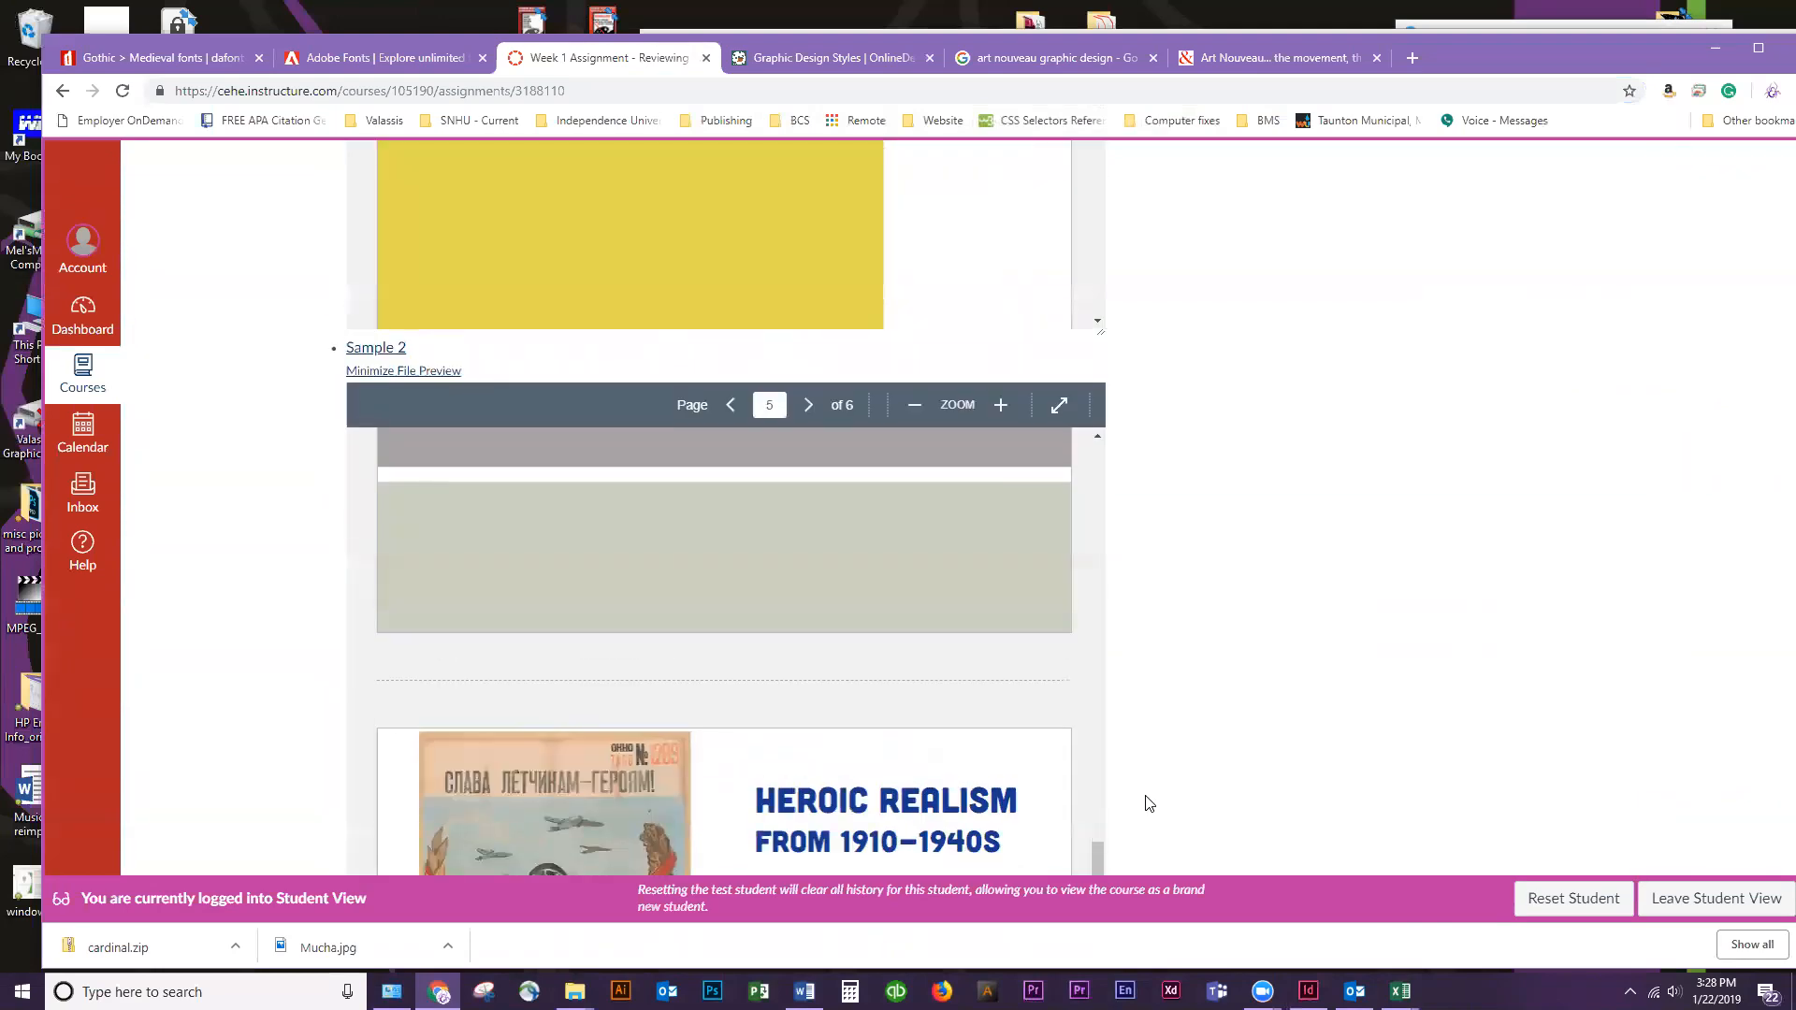
{"action": "scroll", "coordinate": [1207, 844], "scroll_direction": "up", "scroll_amount": 5}
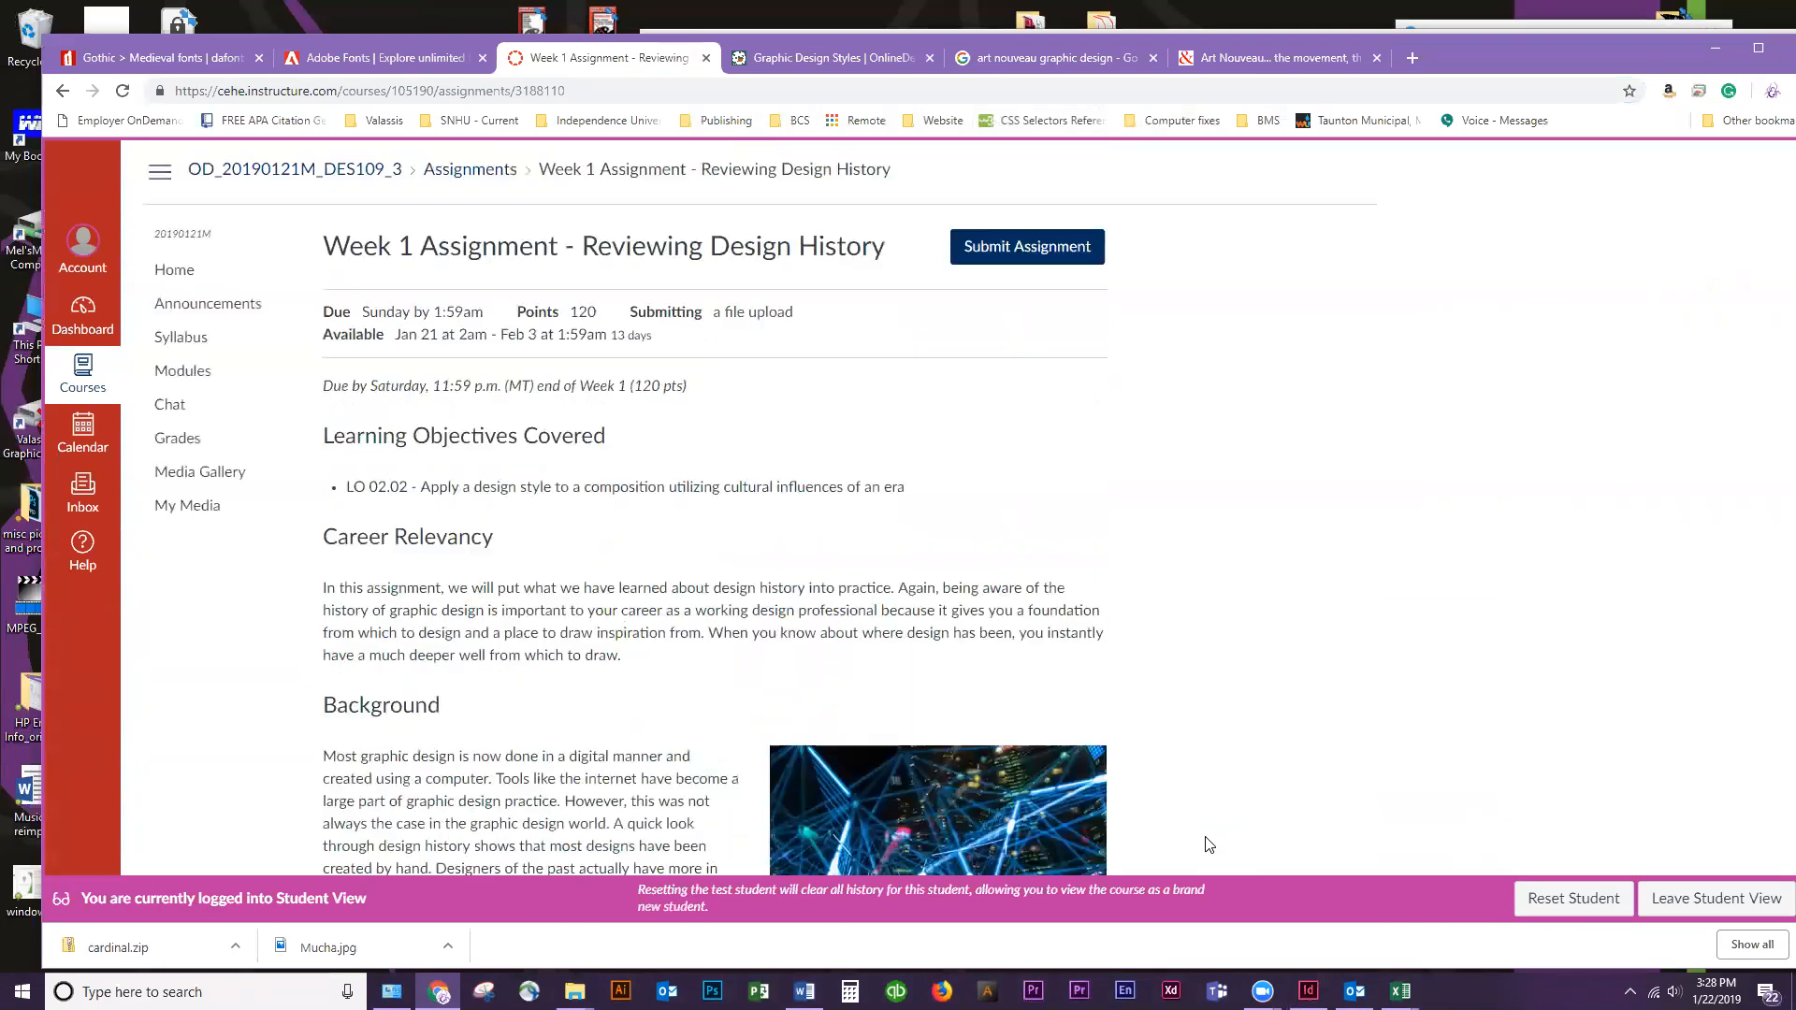
{"action": "left_click", "coordinate": [191, 279]}
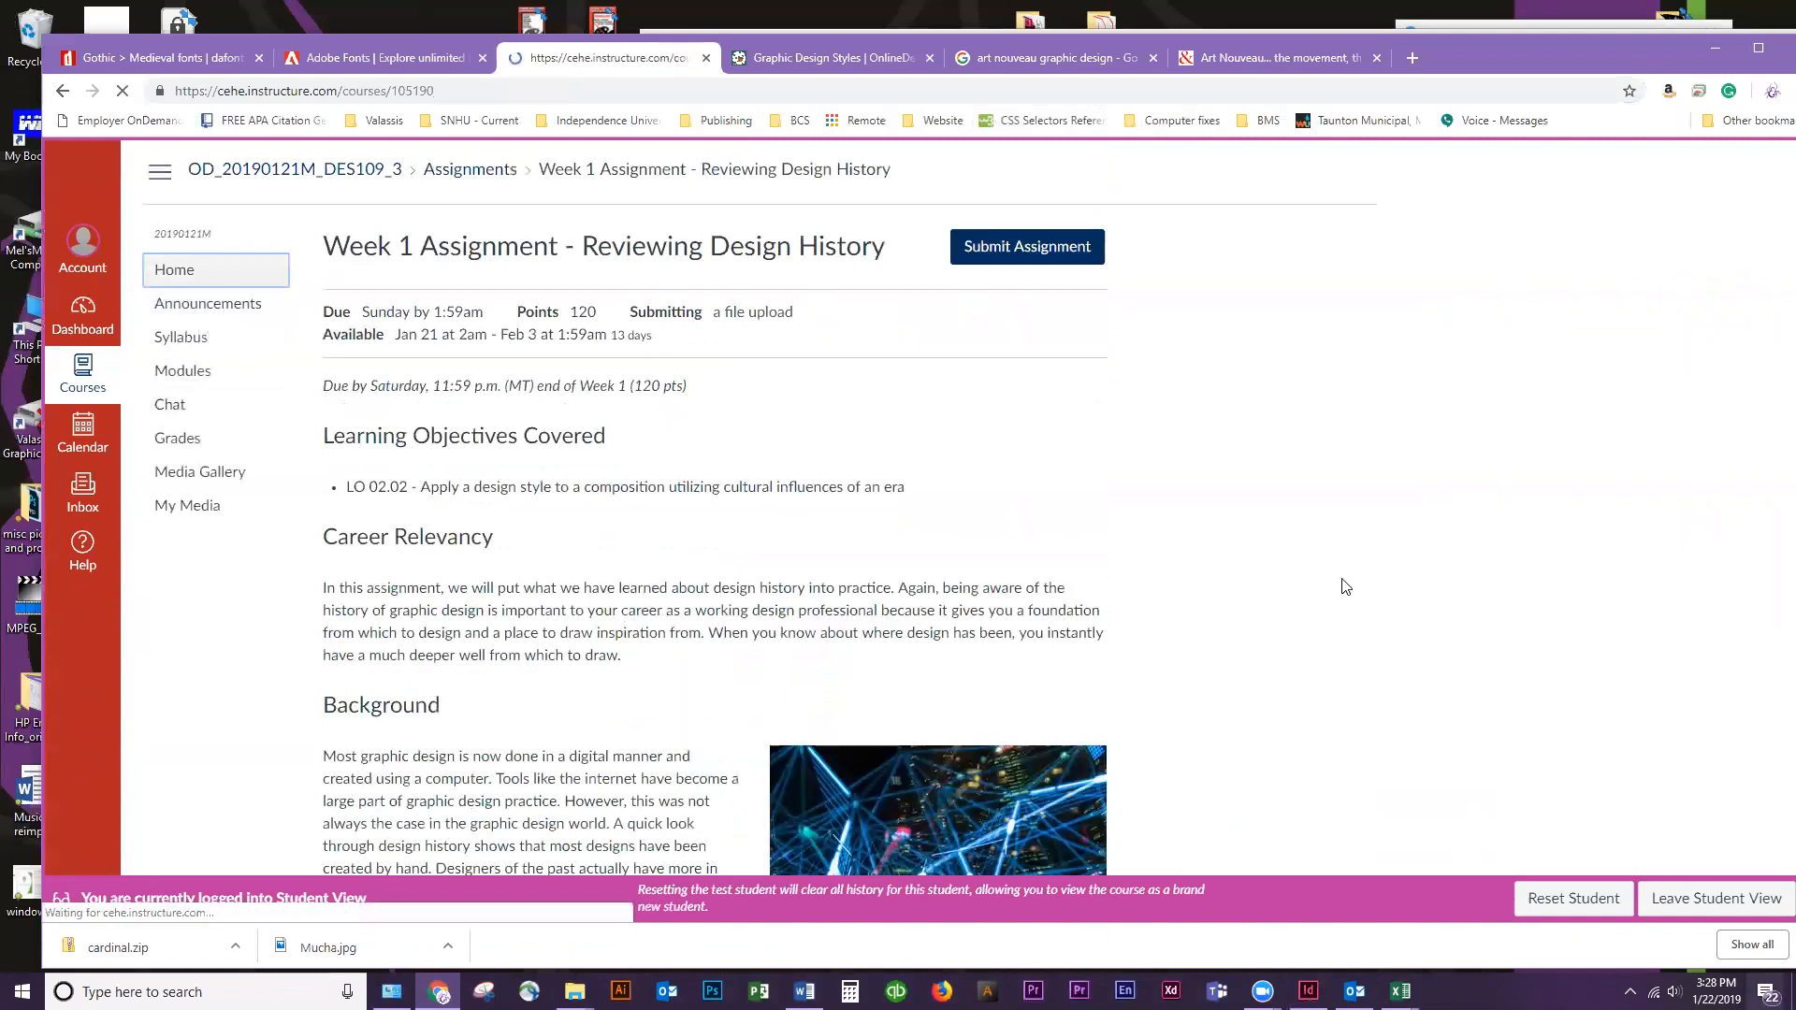
{"action": "scroll", "coordinate": [806, 430], "scroll_direction": "down", "scroll_amount": 2}
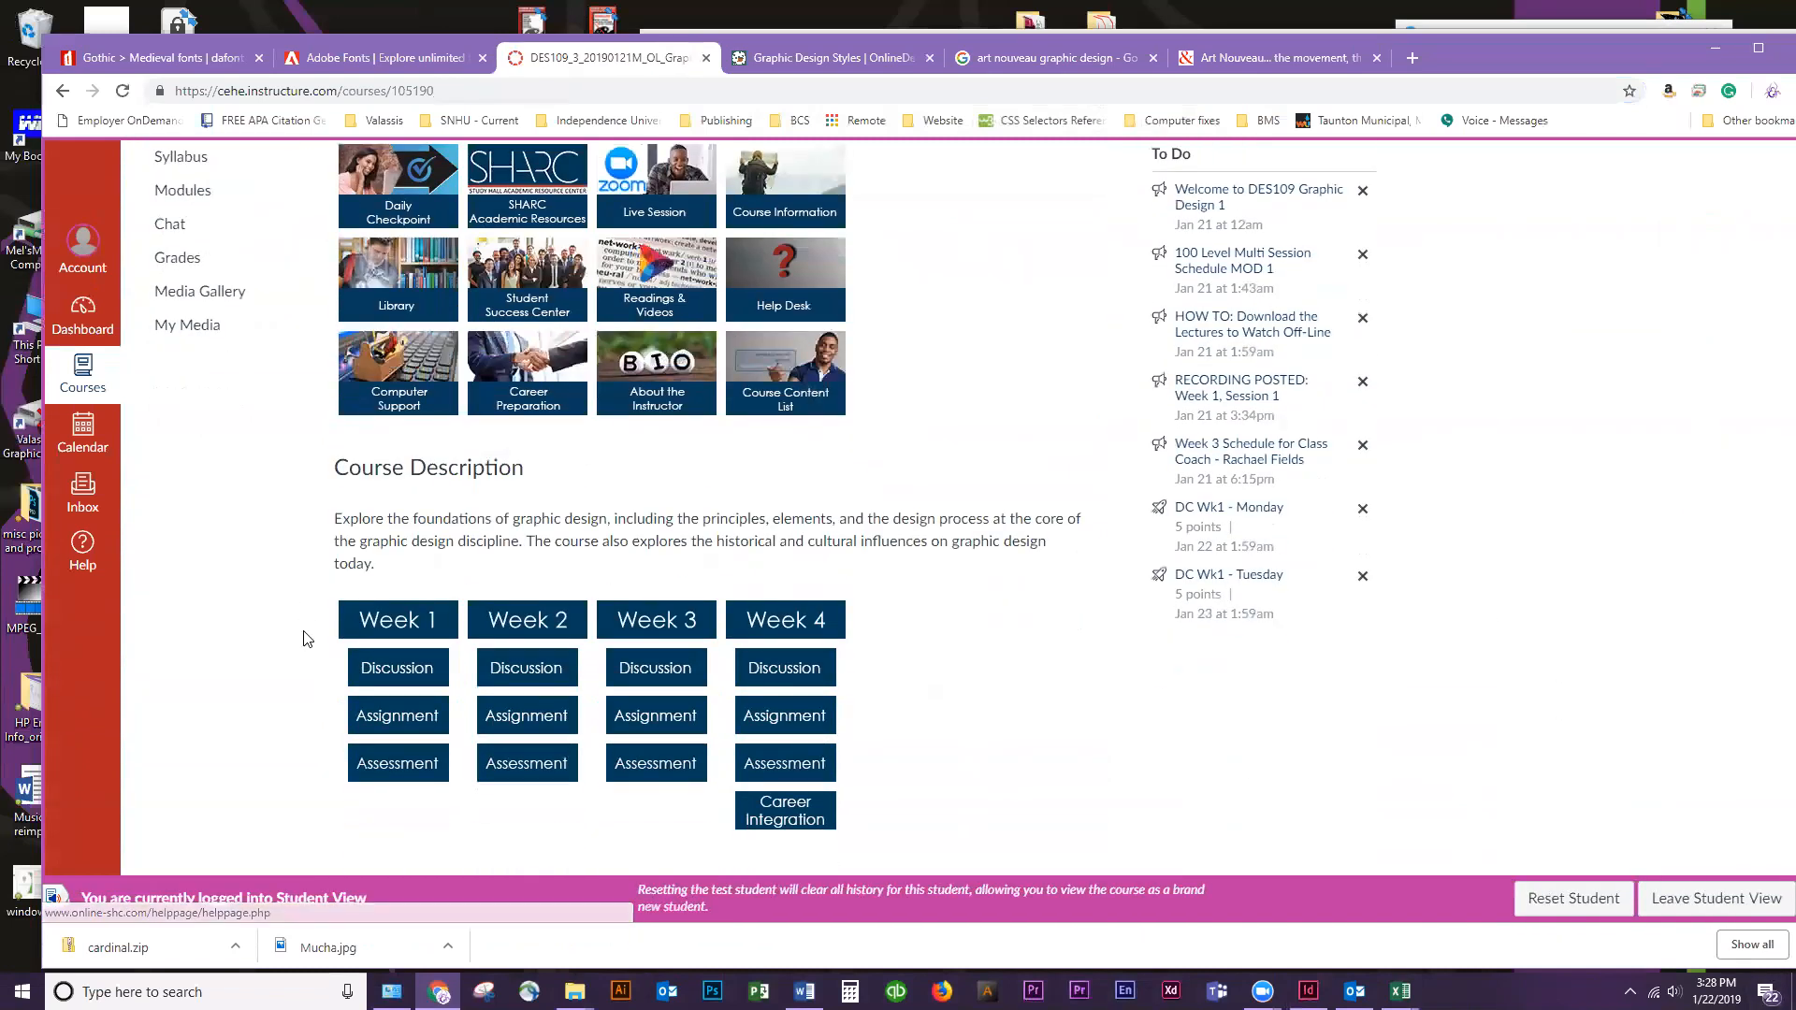
{"action": "left_click", "coordinate": [374, 763]}
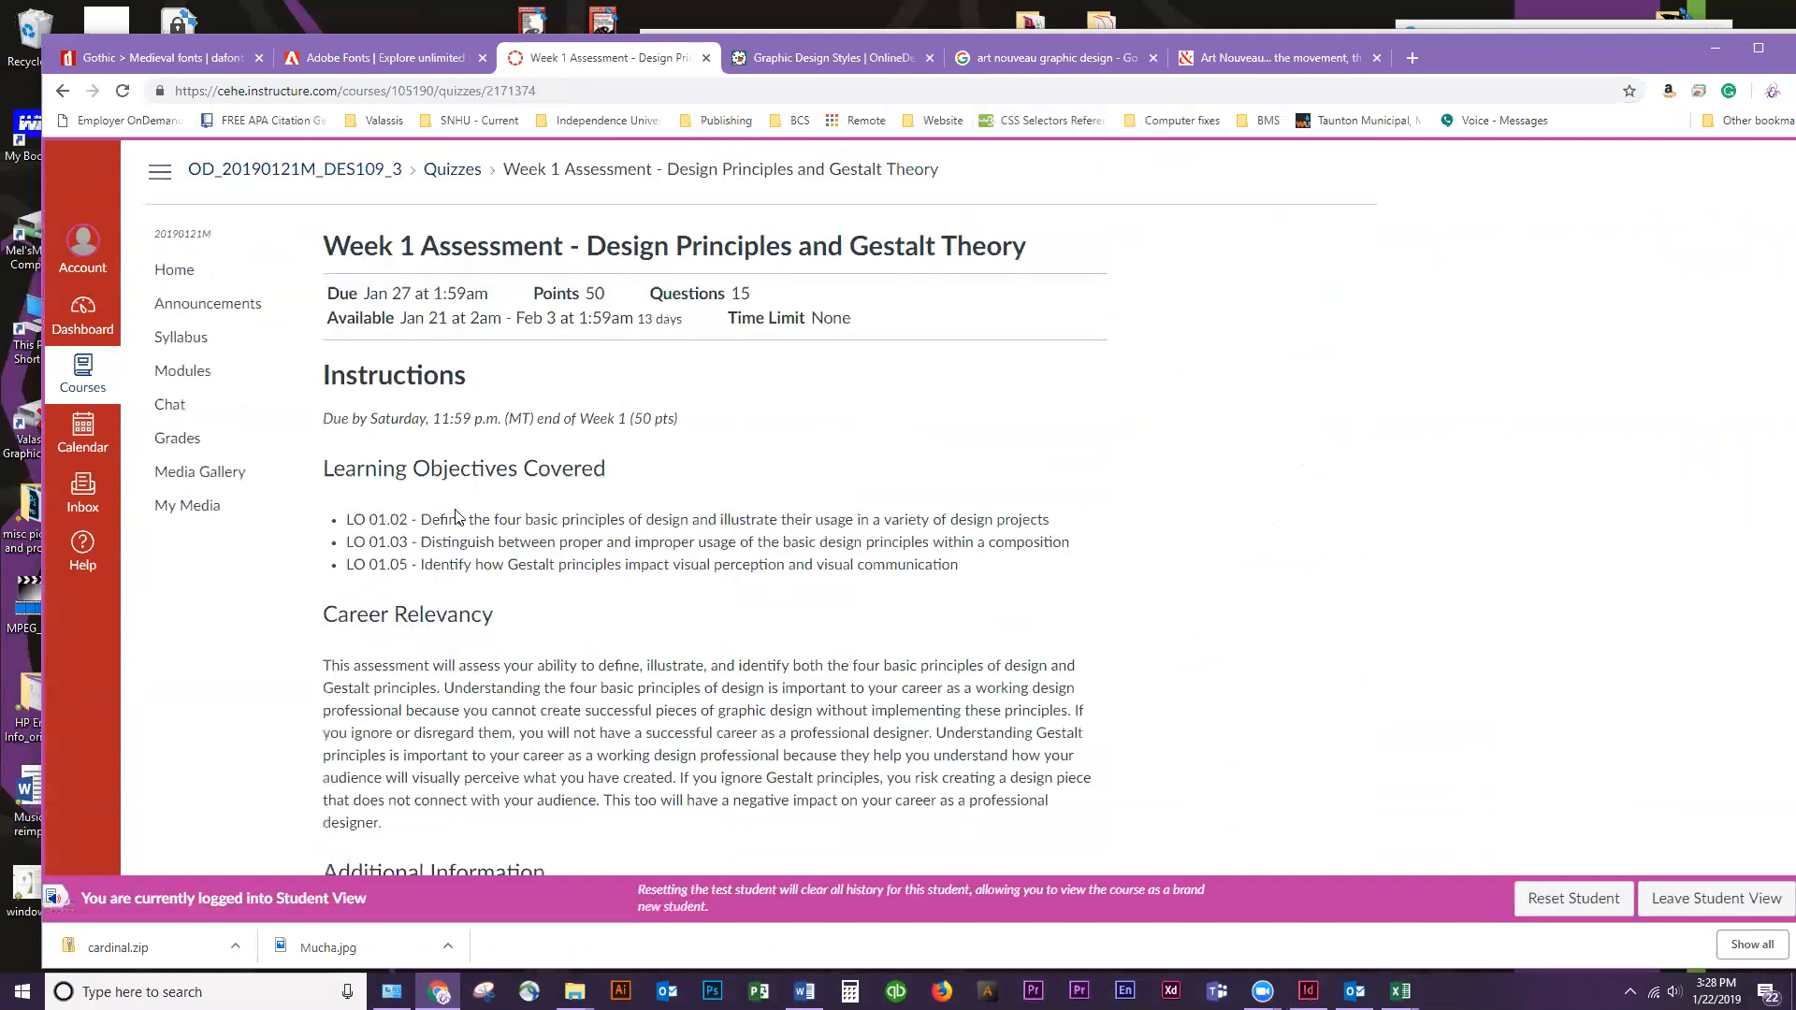
Read the Week 1 Assessment's instructions and additional information, and start the quiz
{"action": "scroll", "coordinate": [461, 513], "scroll_direction": "down", "scroll_amount": 5}
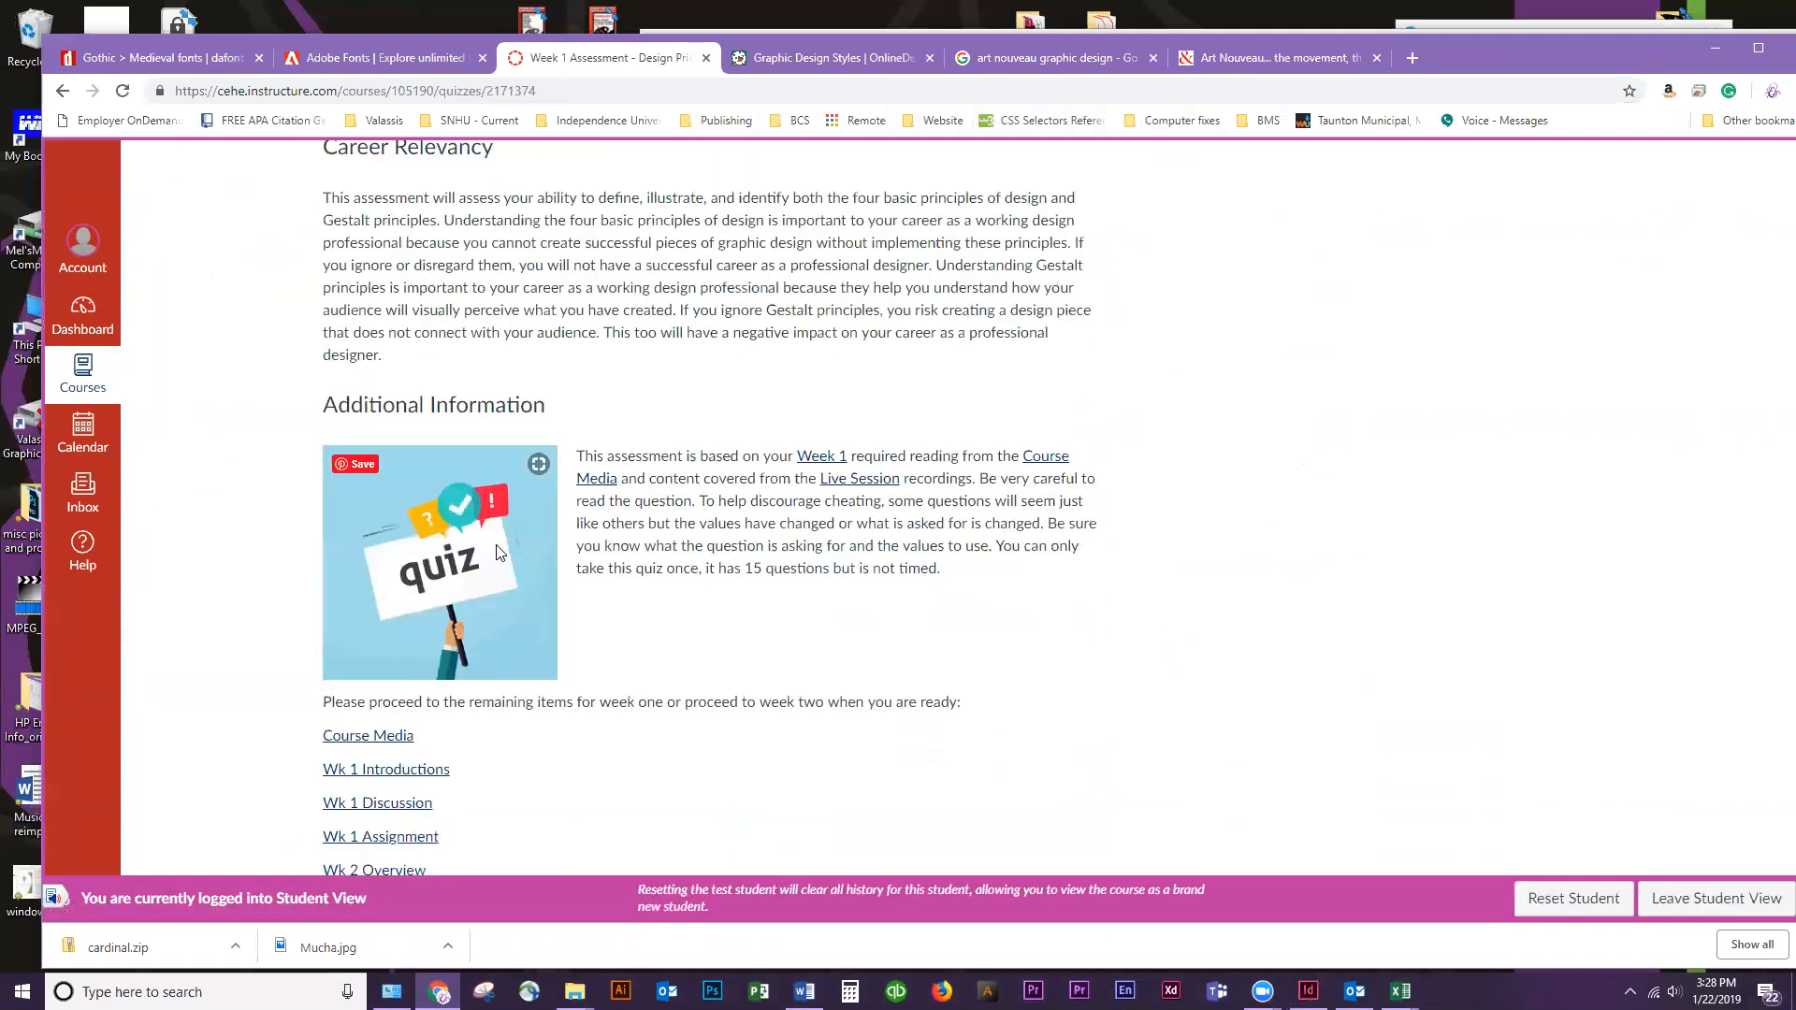
{"action": "scroll", "coordinate": [315, 320], "scroll_direction": "down", "scroll_amount": 3}
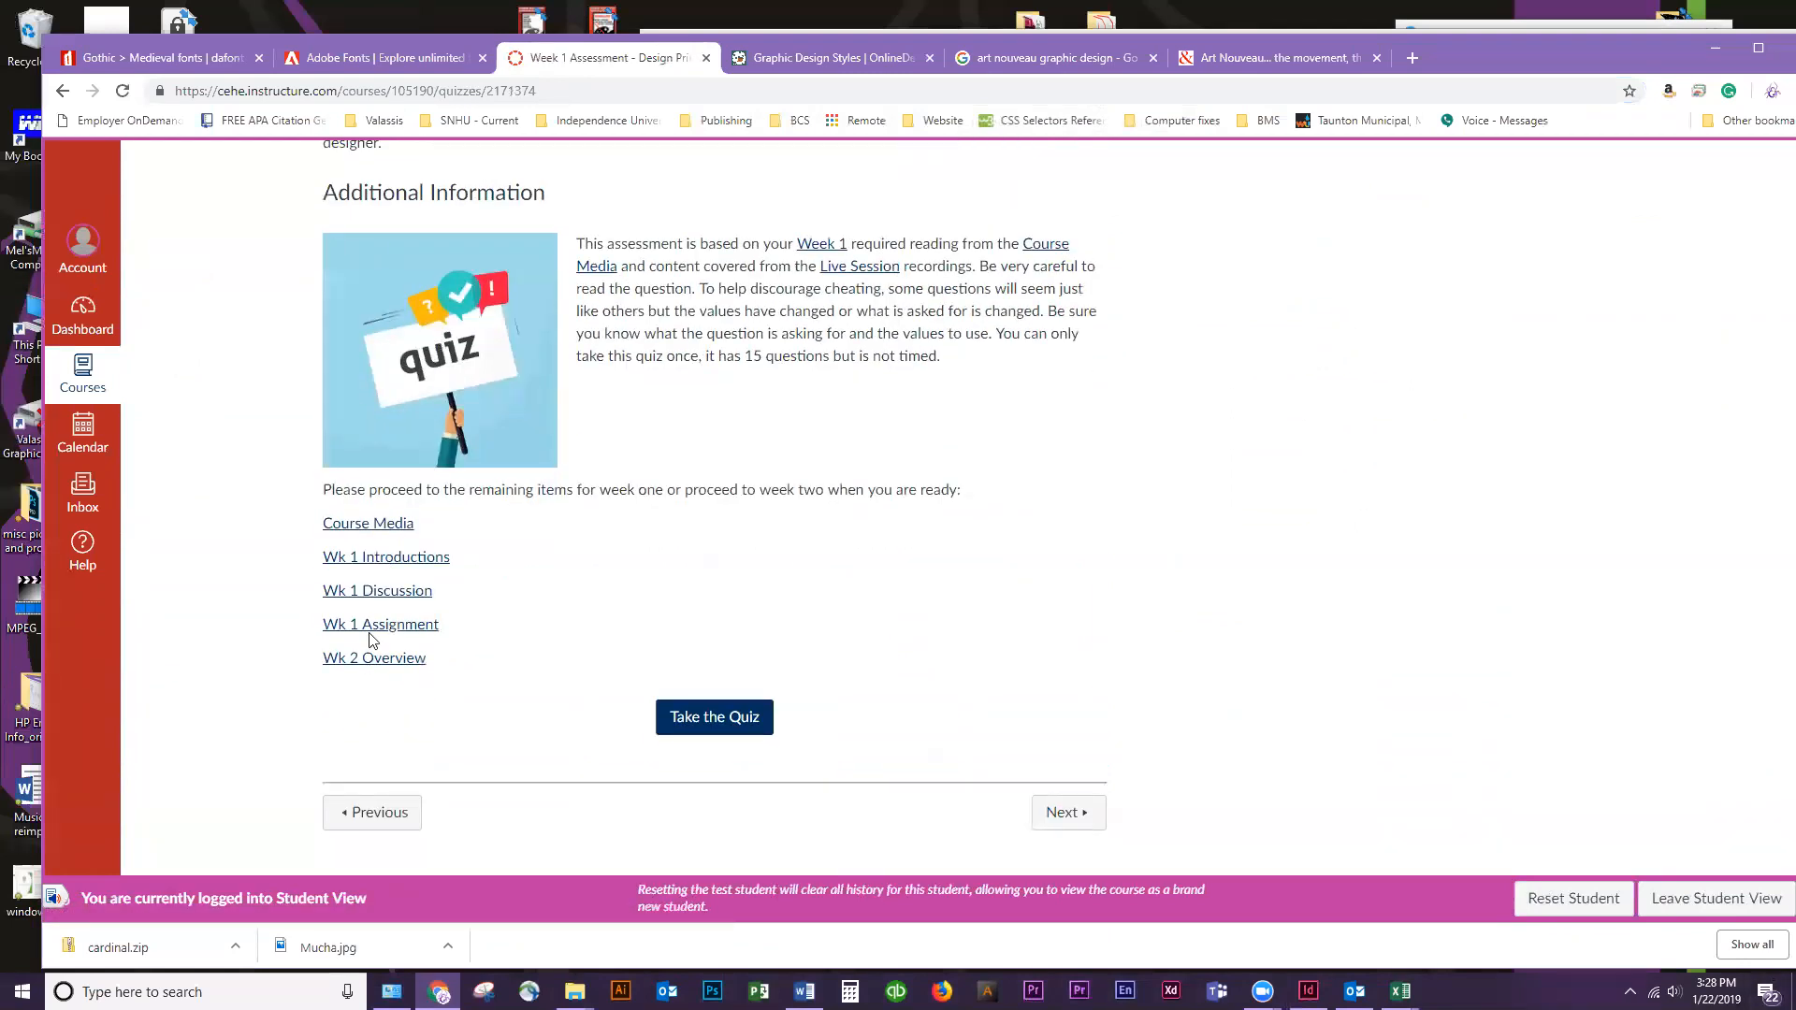
{"action": "scroll", "coordinate": [800, 540], "scroll_direction": "up", "scroll_amount": 6}
{"action": "scroll", "coordinate": [796, 524], "scroll_direction": "down", "scroll_amount": 5}
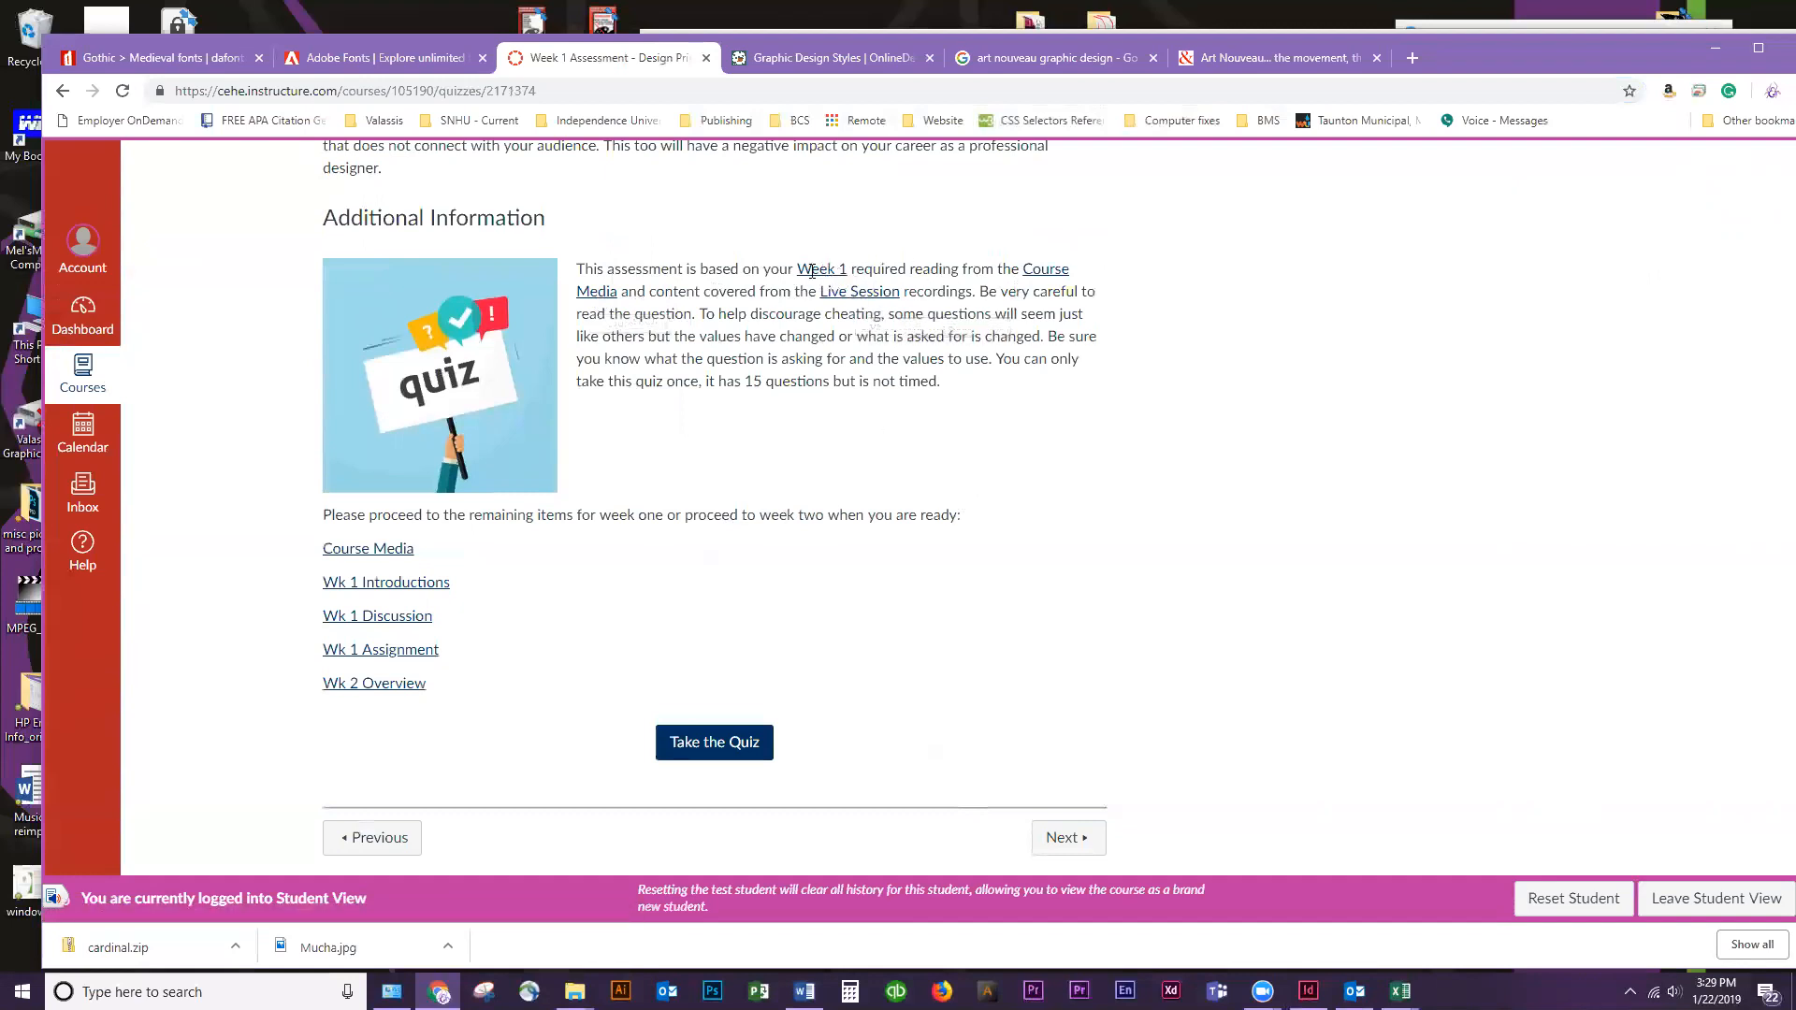
{"action": "left_click", "coordinate": [707, 761]}
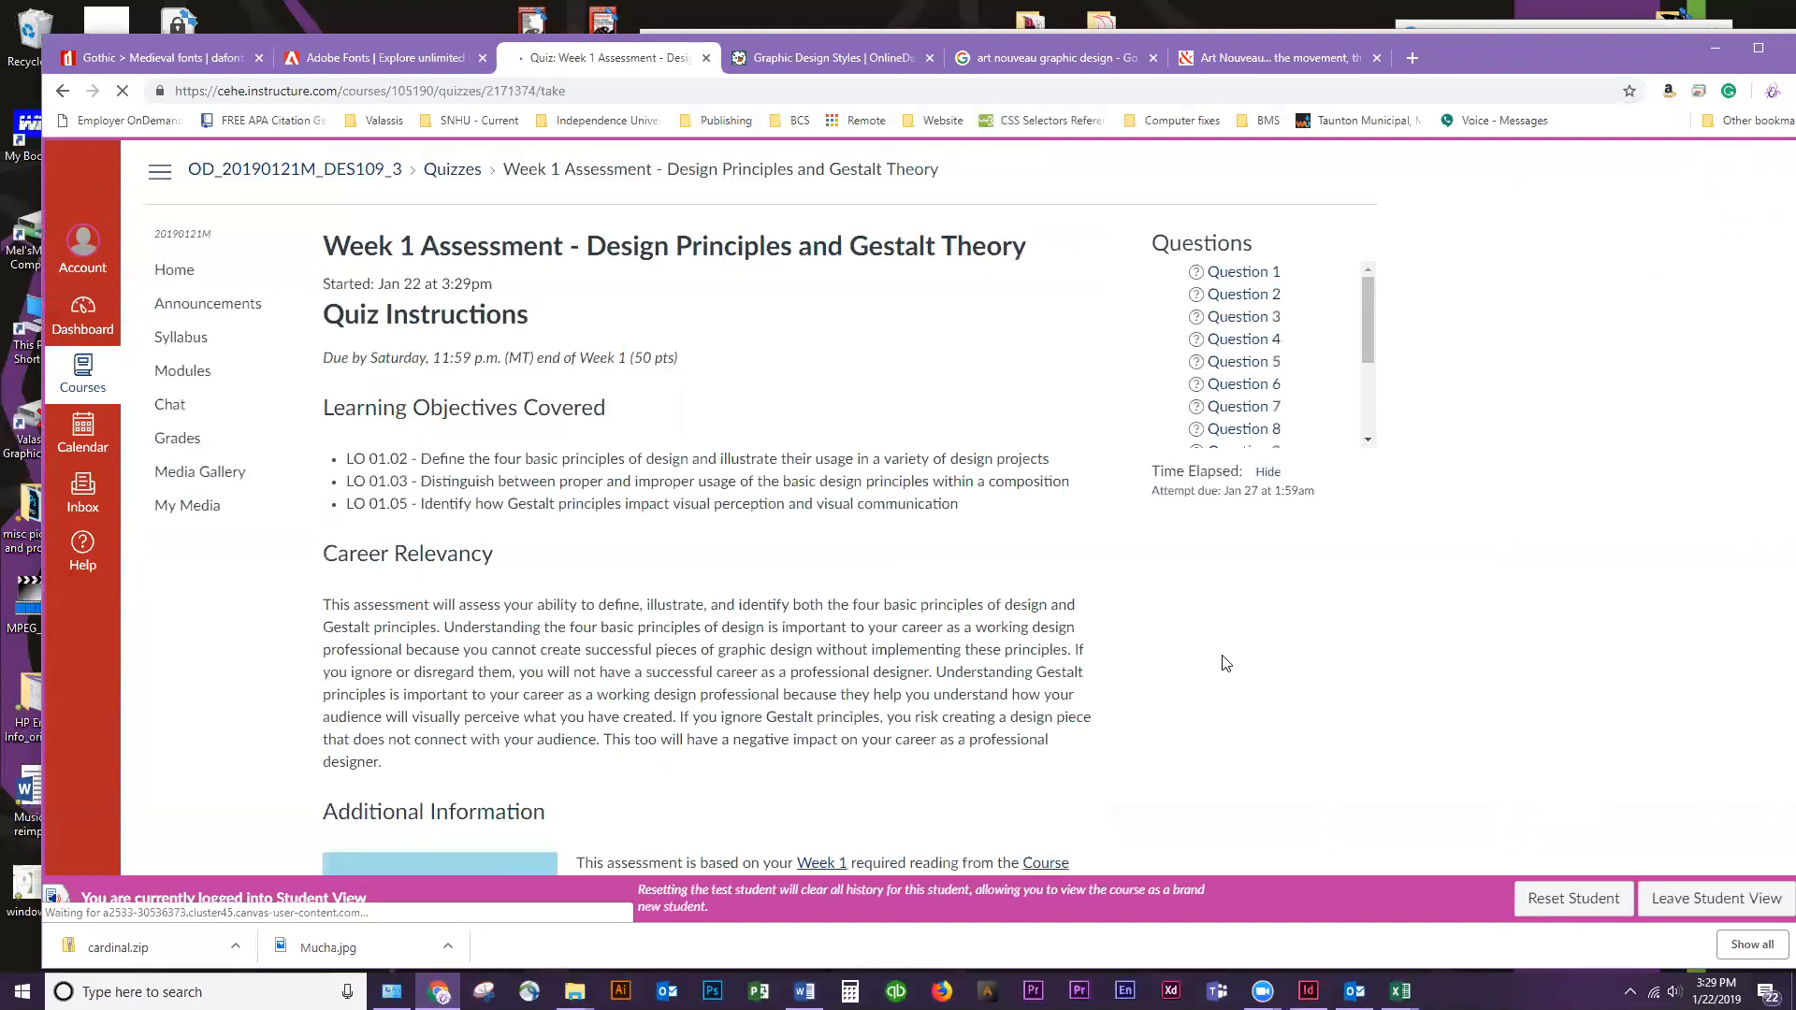
Look through the started quiz, reading Question 1 about the aligned rectangles and Question 2 about font pairing
{"action": "scroll", "coordinate": [617, 347], "scroll_direction": "down", "scroll_amount": 6}
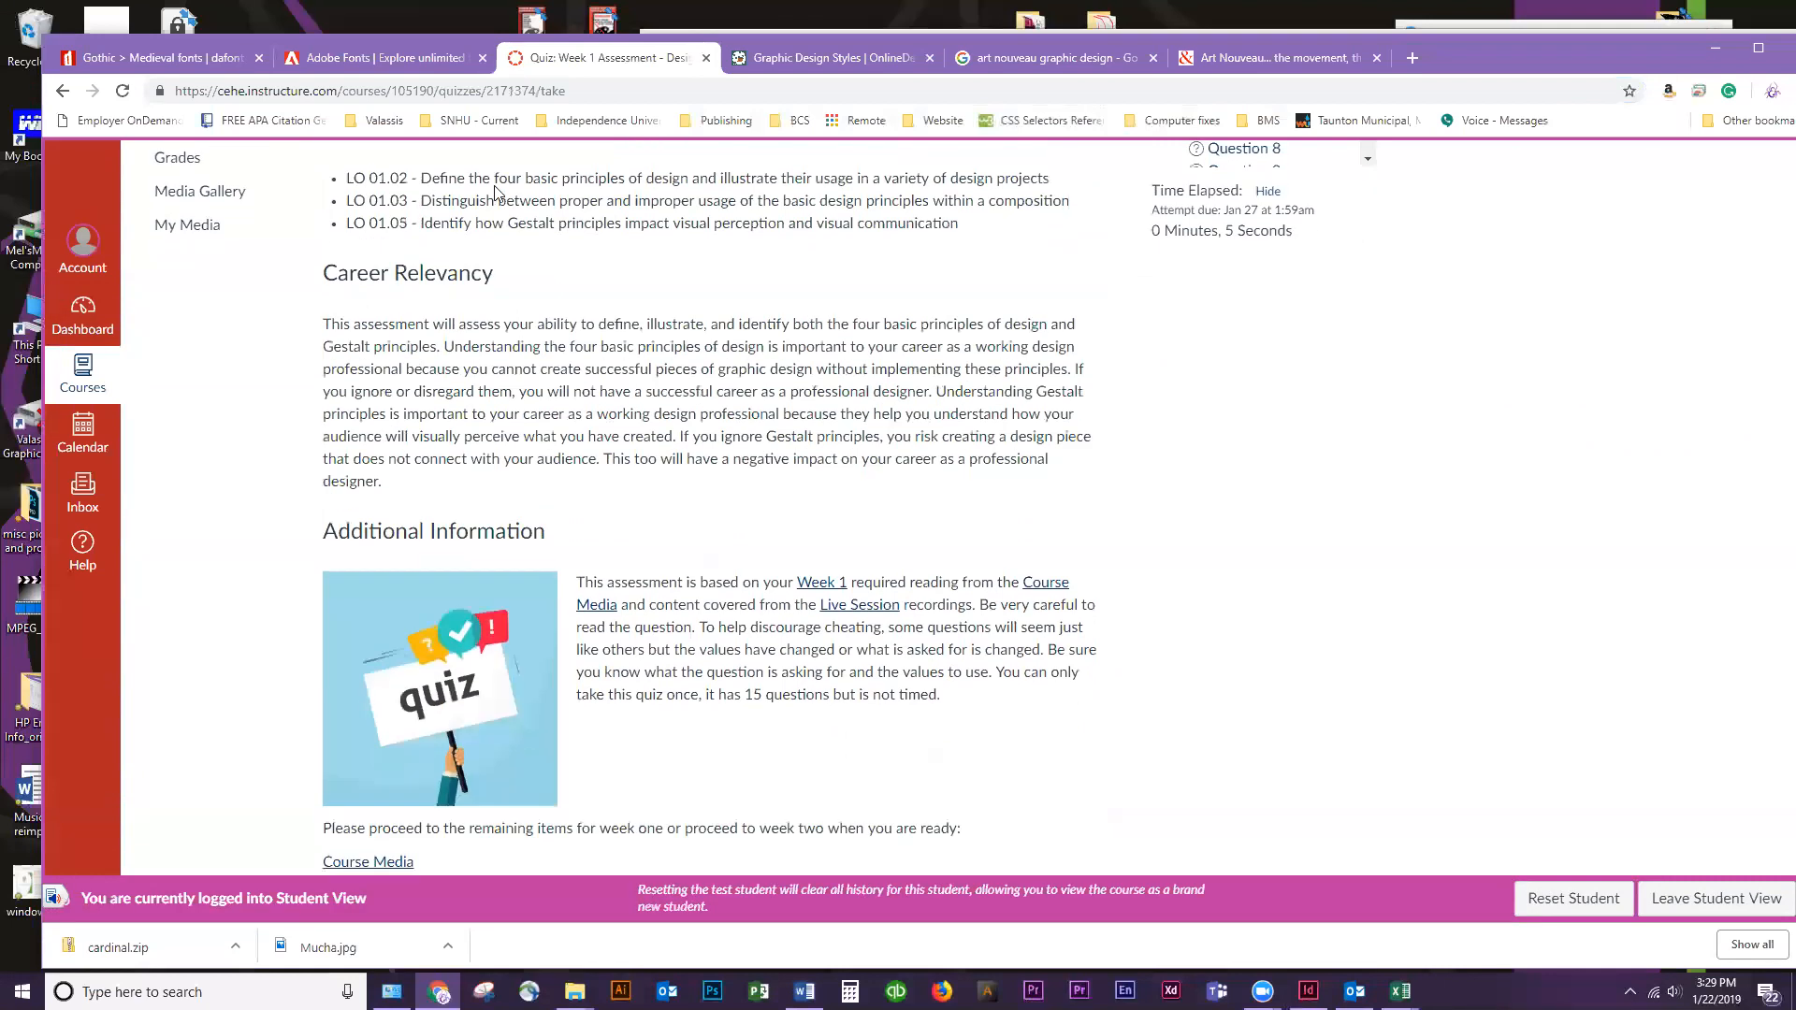
{"action": "scroll", "coordinate": [434, 518], "scroll_direction": "down", "scroll_amount": 7}
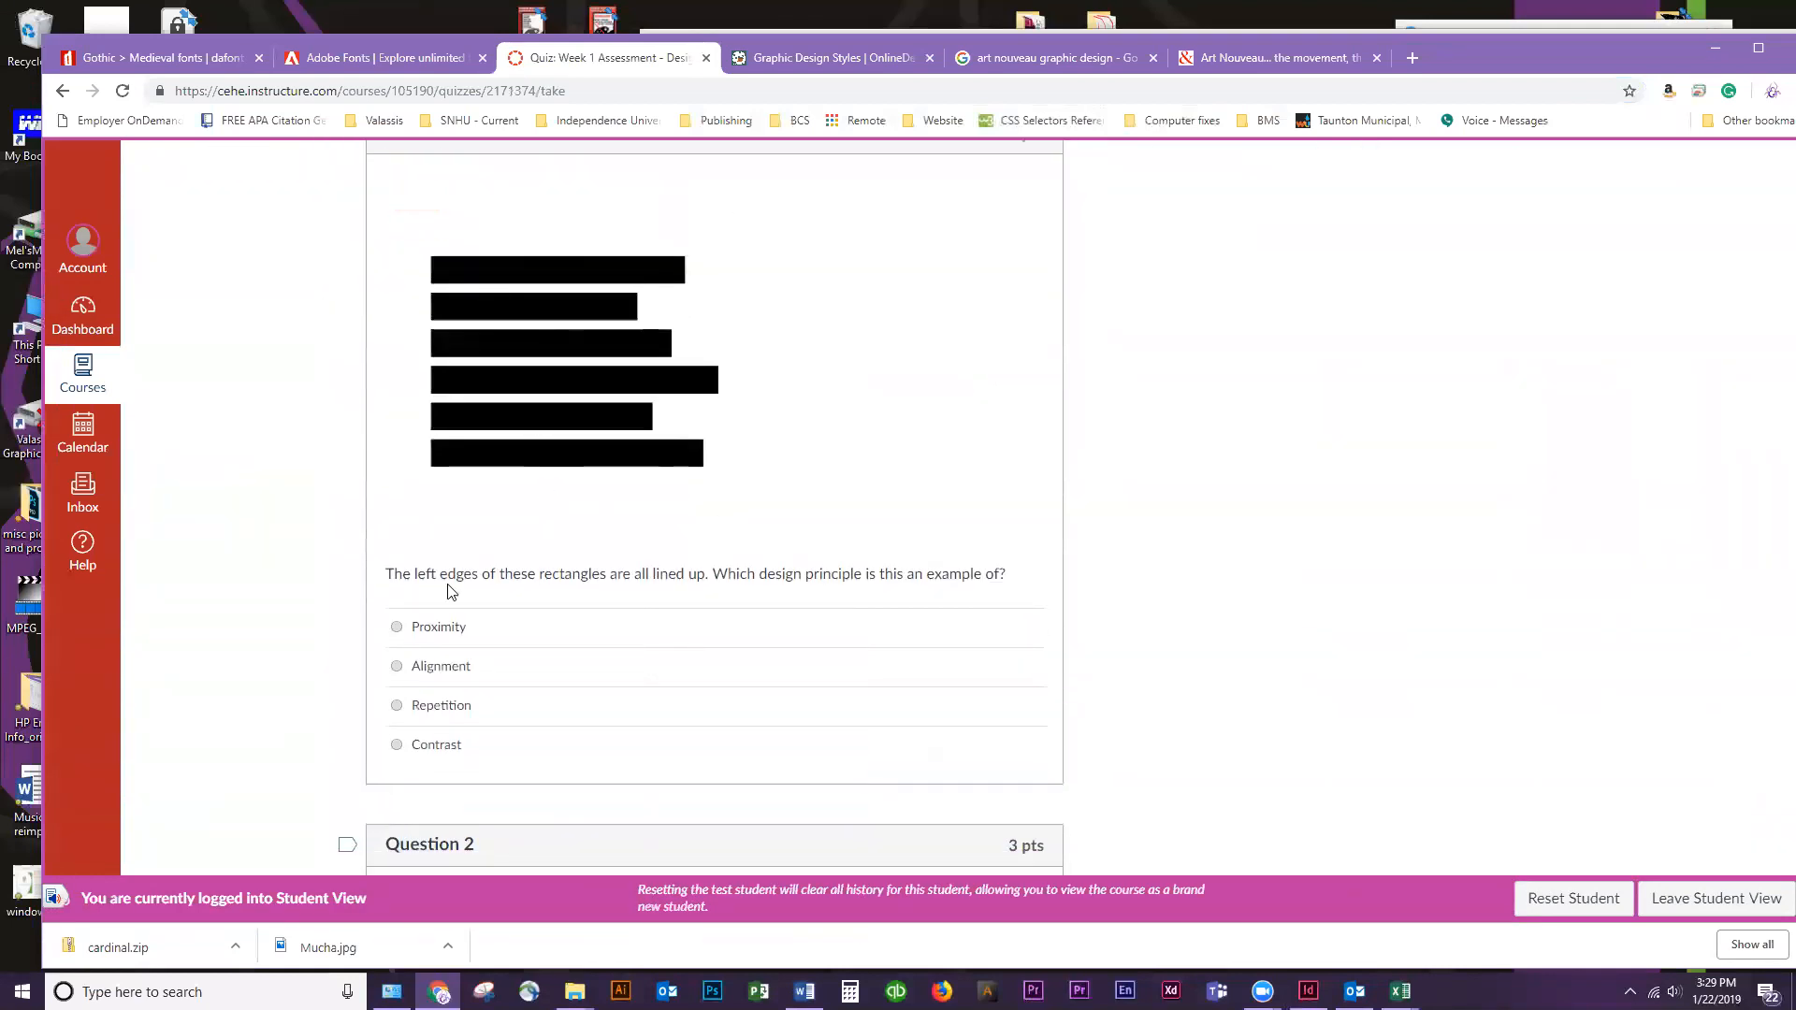
{"action": "left_click_drag", "start_coordinate": [398, 573], "coordinate": [1016, 569]}
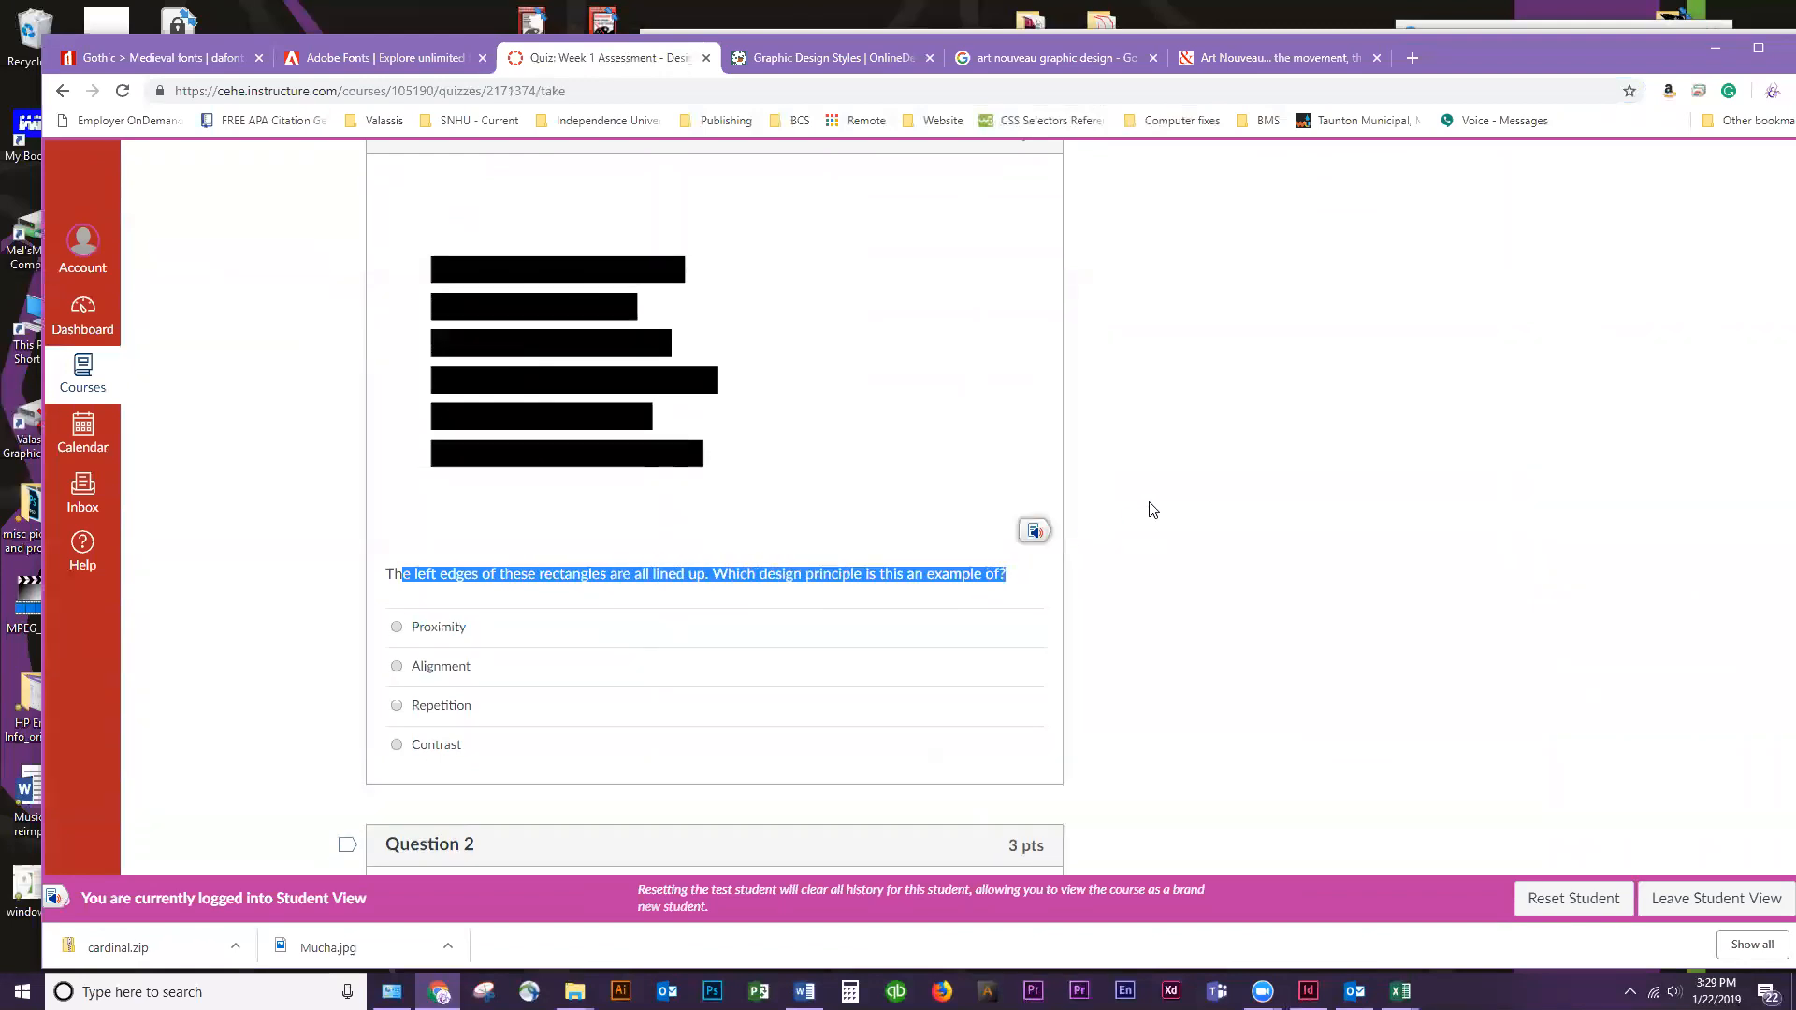
{"action": "scroll", "coordinate": [473, 361], "scroll_direction": "down", "scroll_amount": 3}
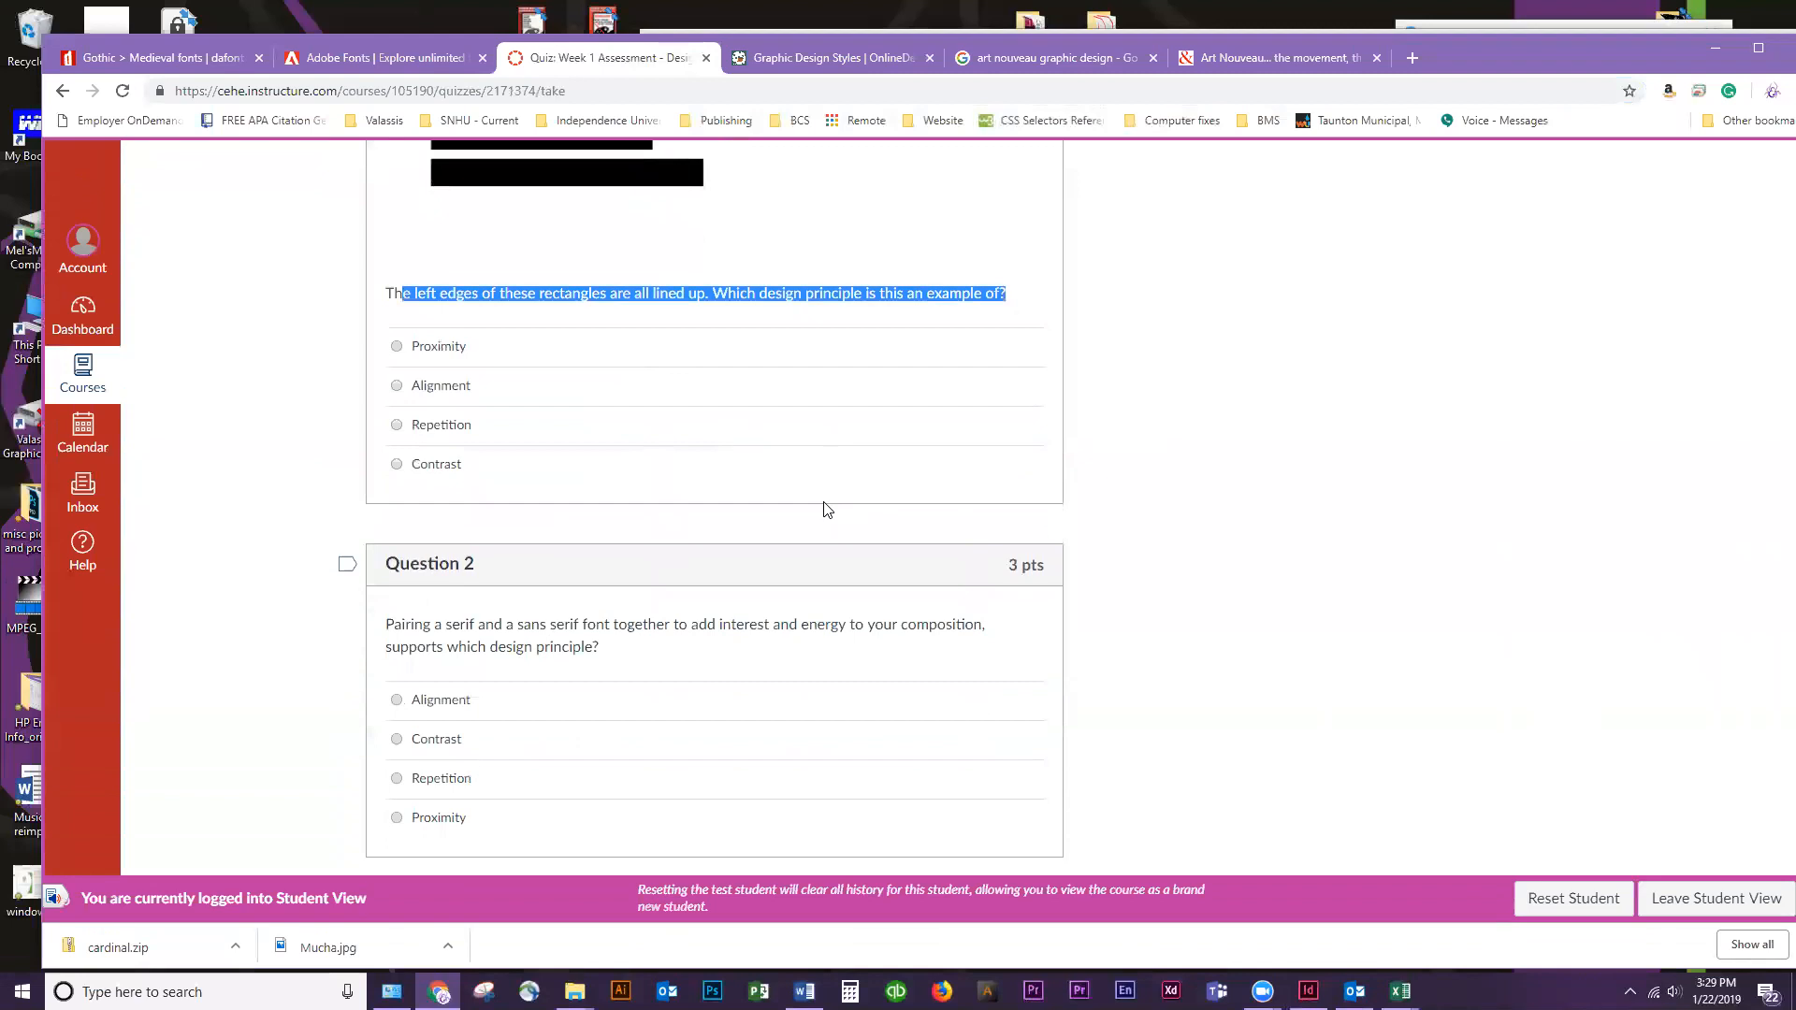
{"action": "scroll", "coordinate": [1055, 549], "scroll_direction": "up", "scroll_amount": 5}
{"action": "scroll", "coordinate": [1055, 549], "scroll_direction": "up", "scroll_amount": 10}
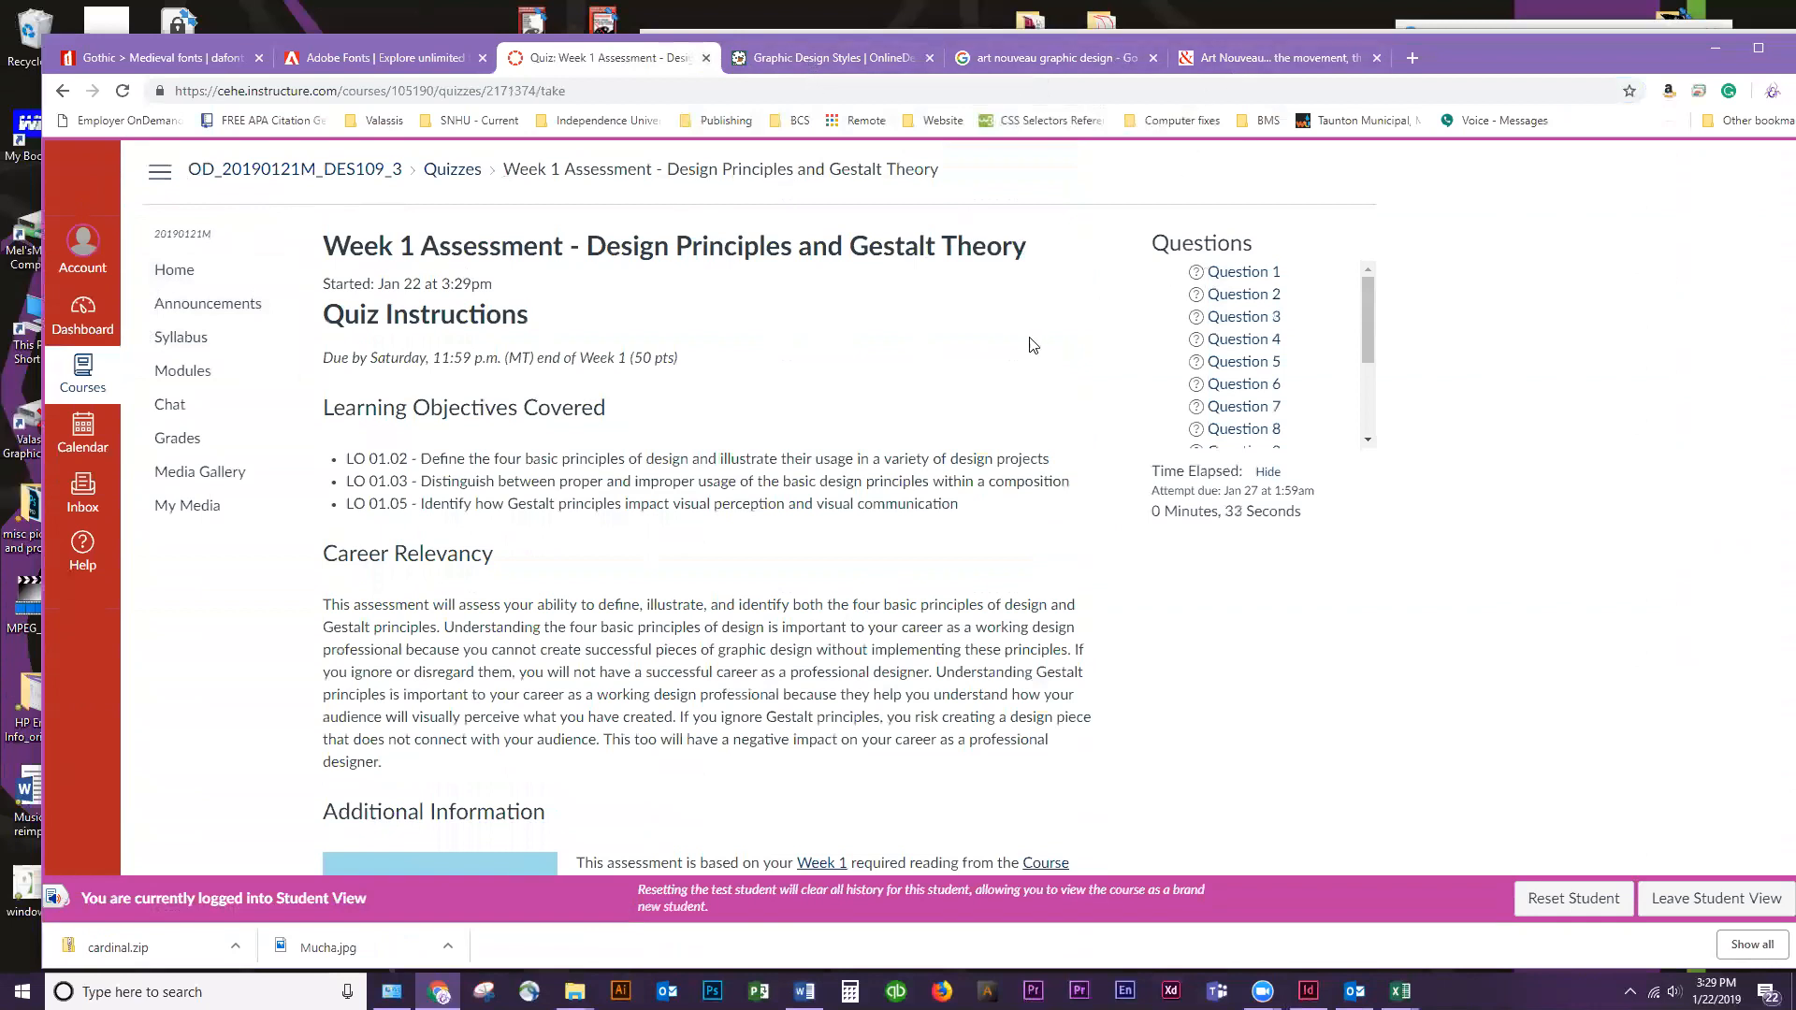
Leave the Week 1 quiz without answering and open the course Announcements
{"action": "left_click", "coordinate": [315, 58]}
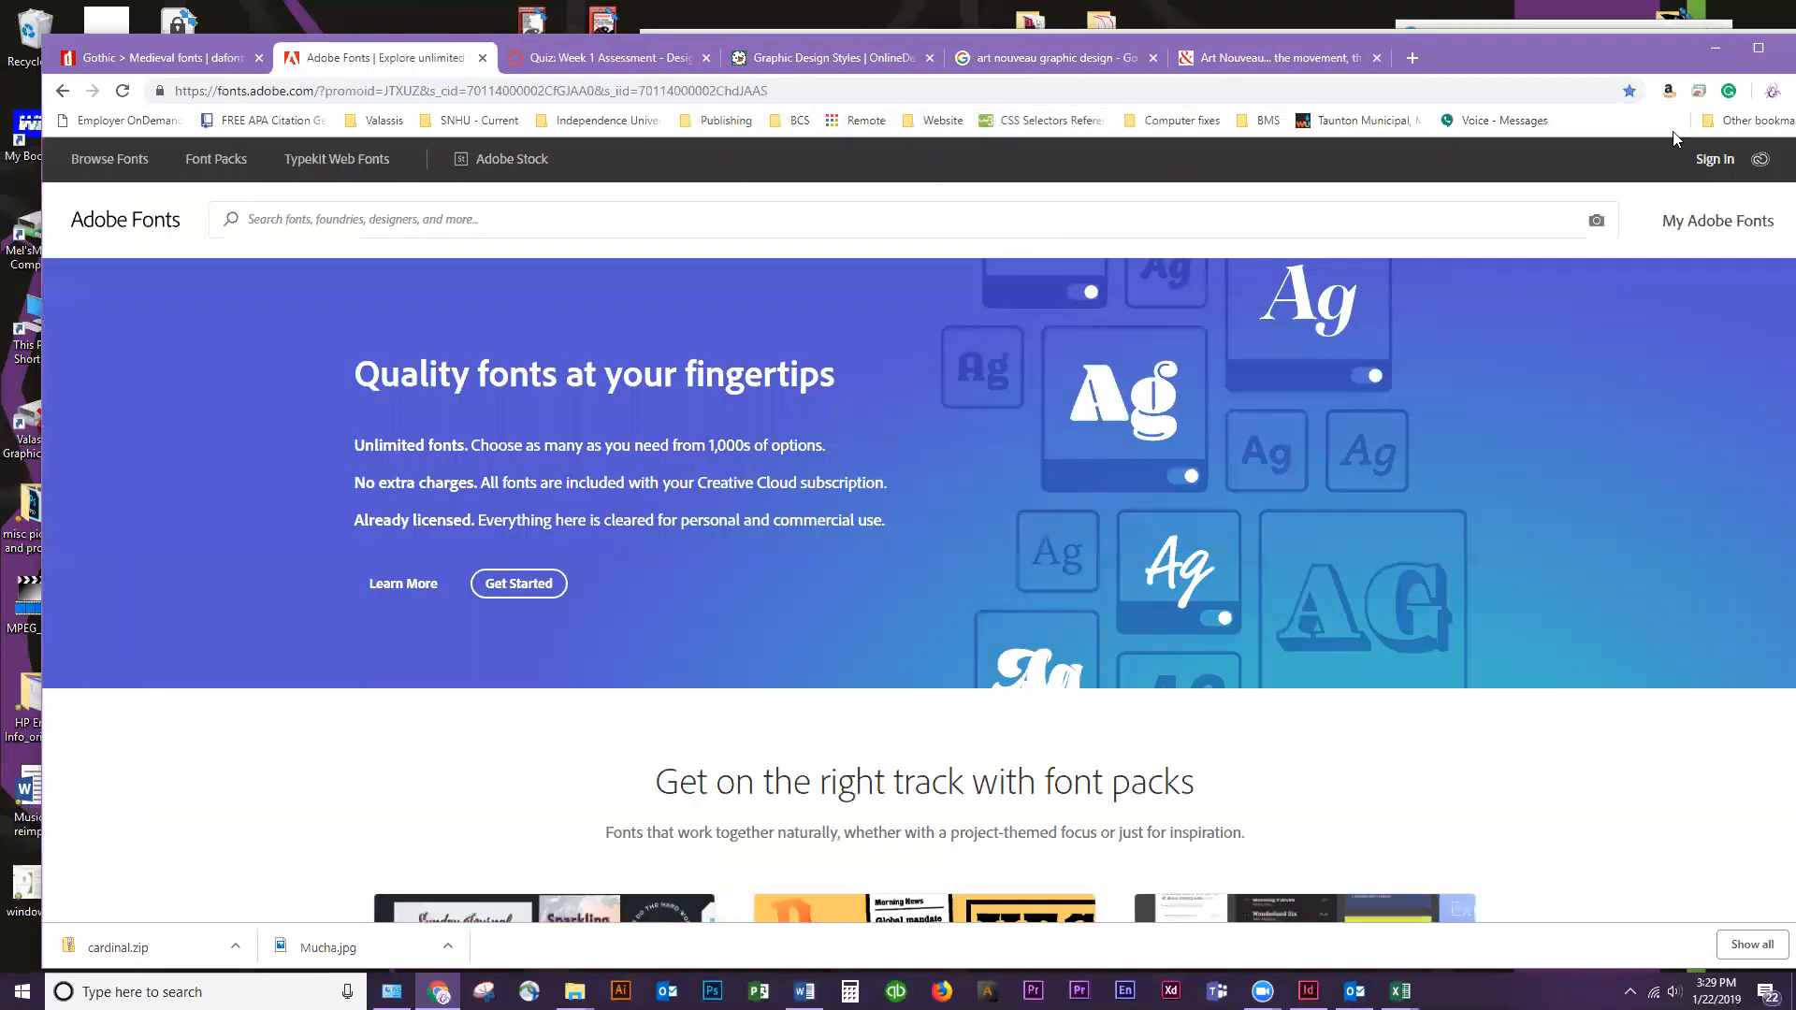
{"action": "left_click", "coordinate": [609, 63]}
{"action": "left_click", "coordinate": [208, 303]}
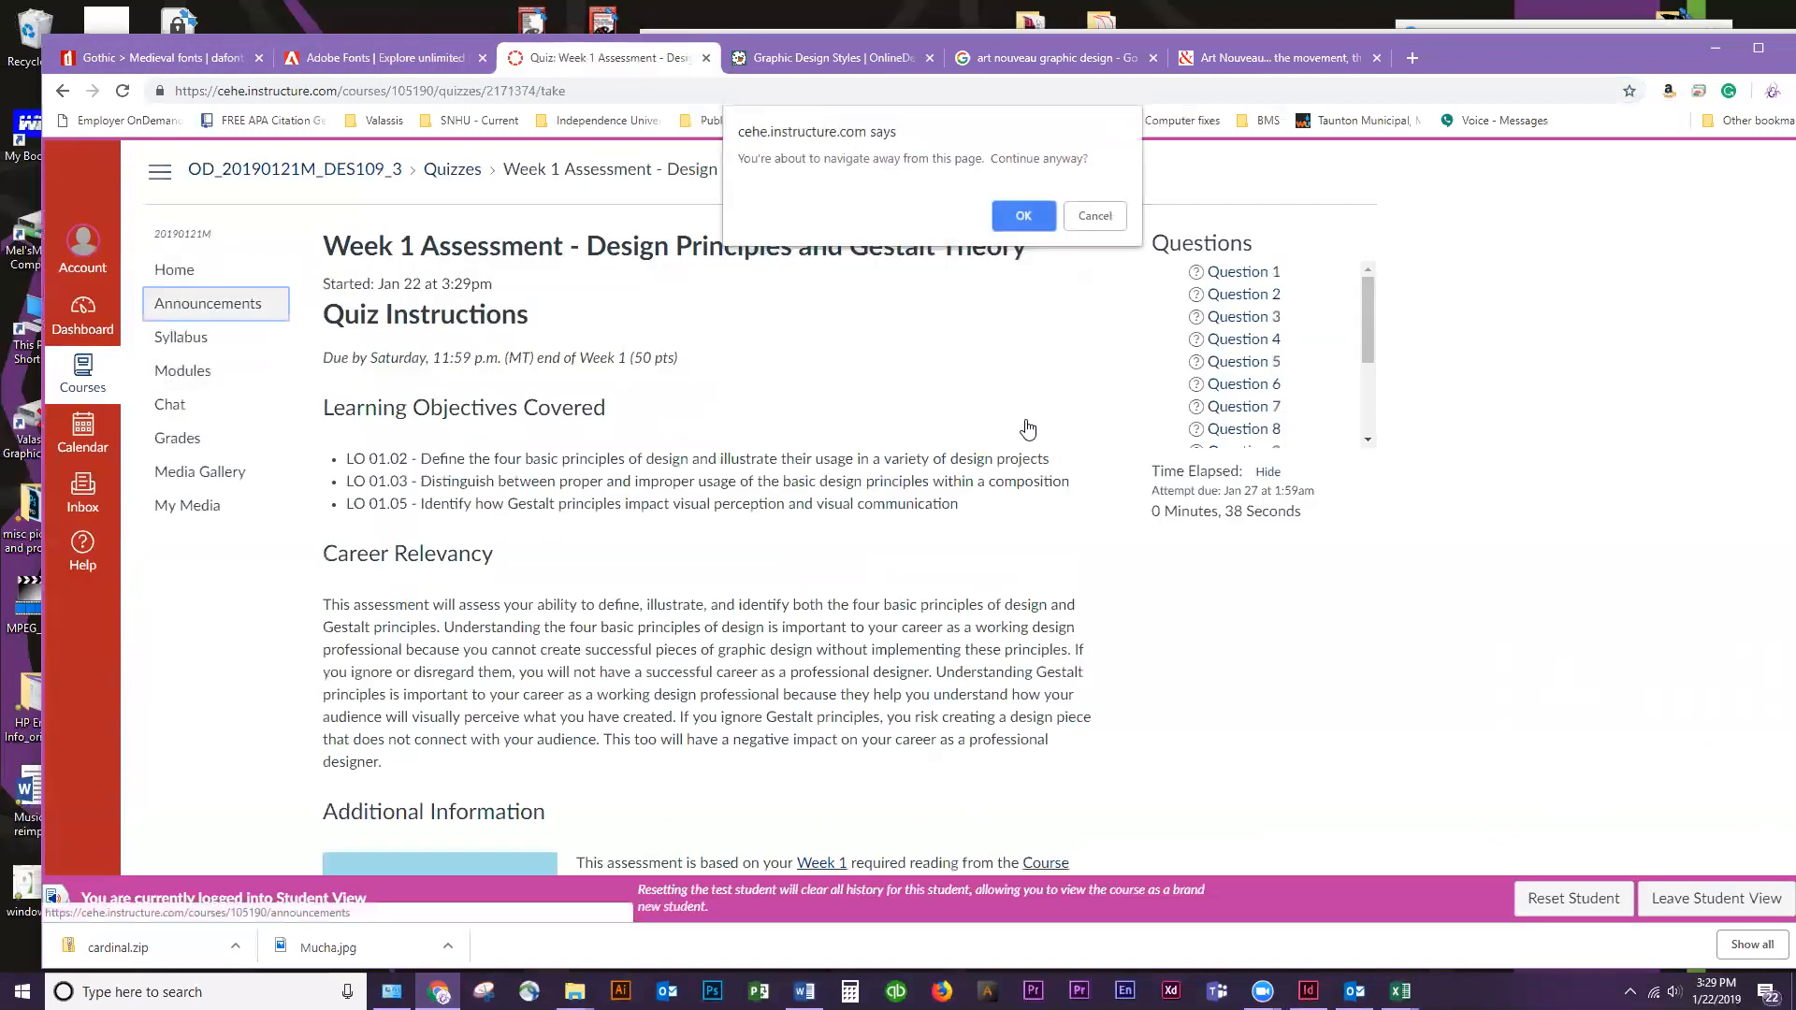
{"action": "left_click", "coordinate": [998, 217]}
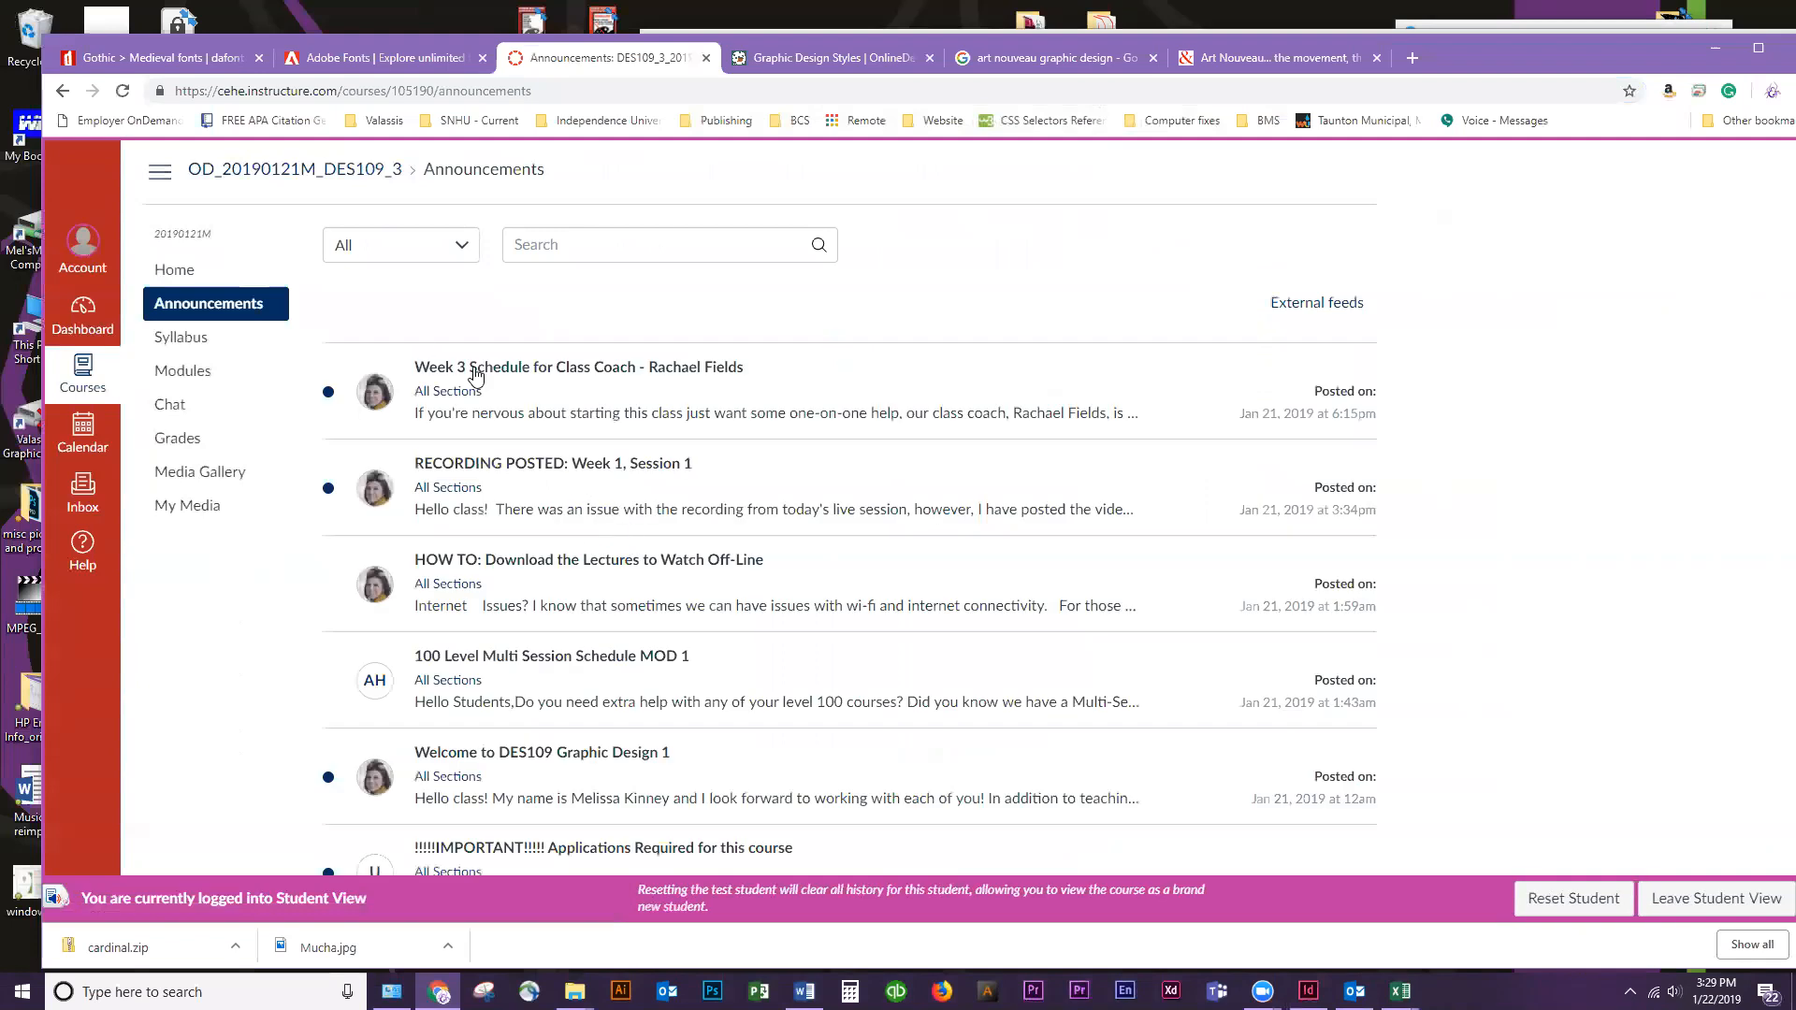
Read the announcement "HOW TO: Download the Lectures to Watch Off-Line" and return to the announcements list
{"action": "scroll", "coordinate": [644, 583], "scroll_direction": "down", "scroll_amount": 1}
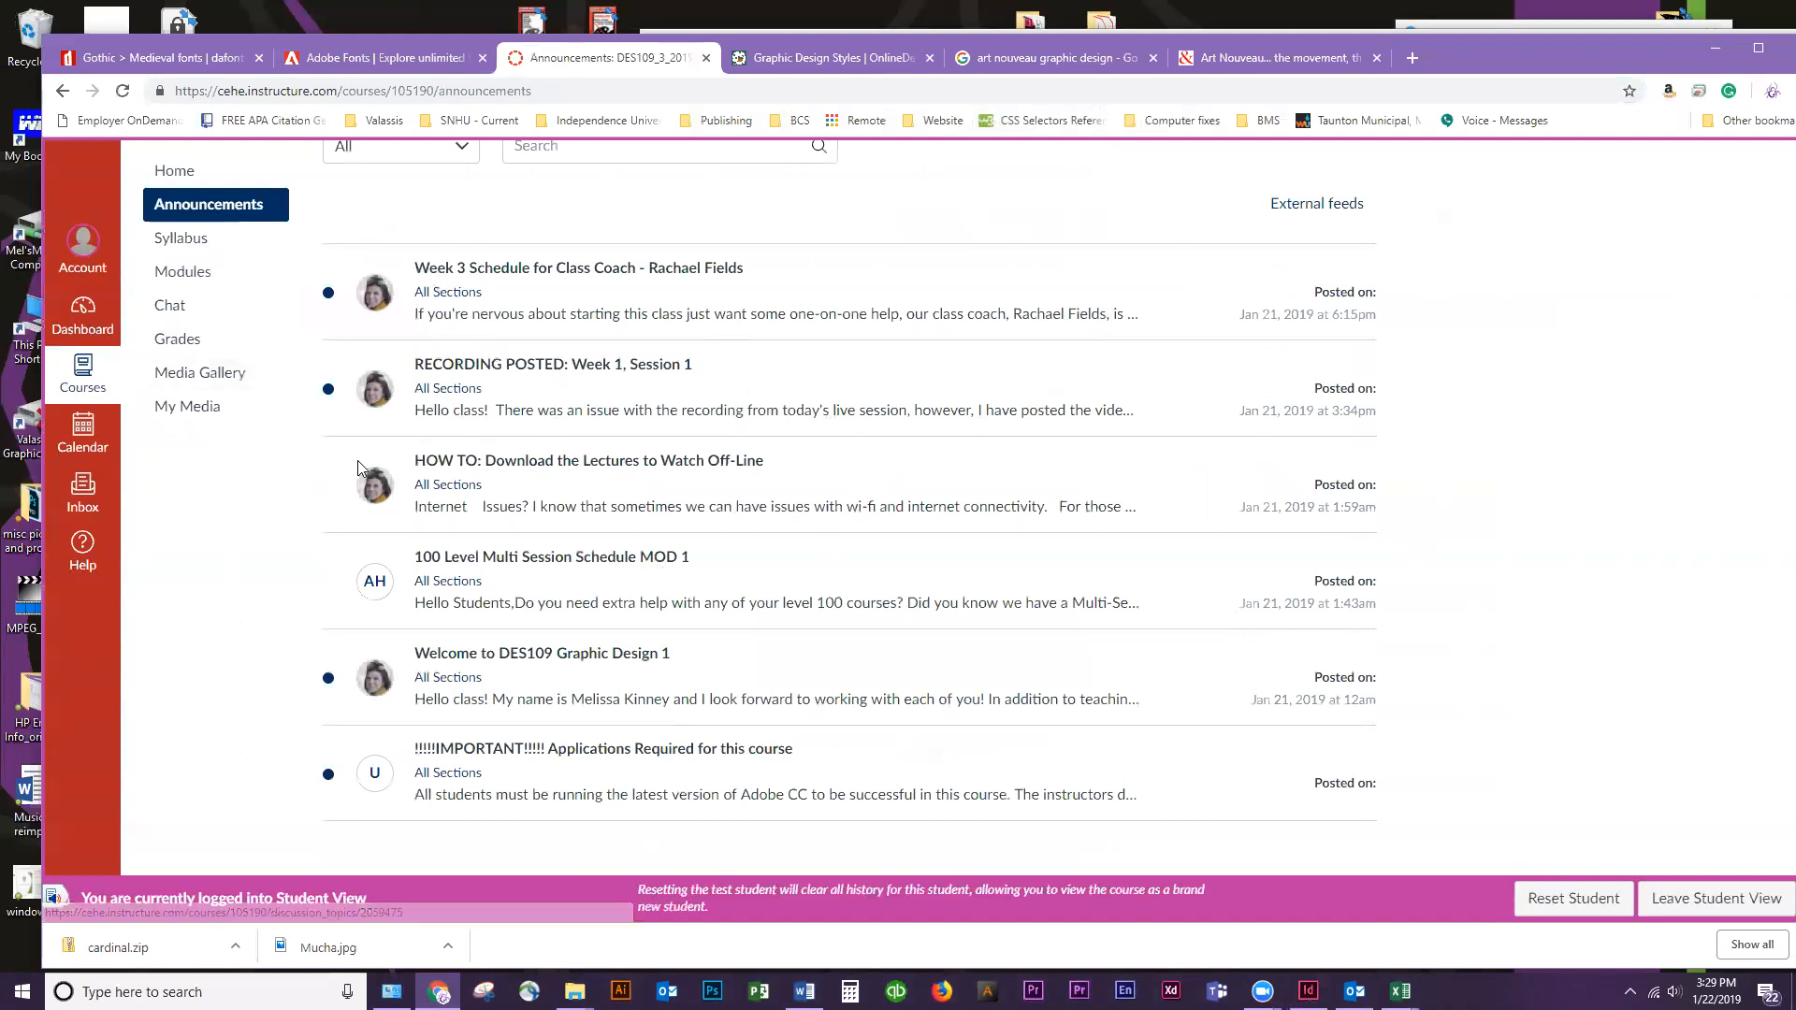
{"action": "left_click", "coordinate": [738, 465]}
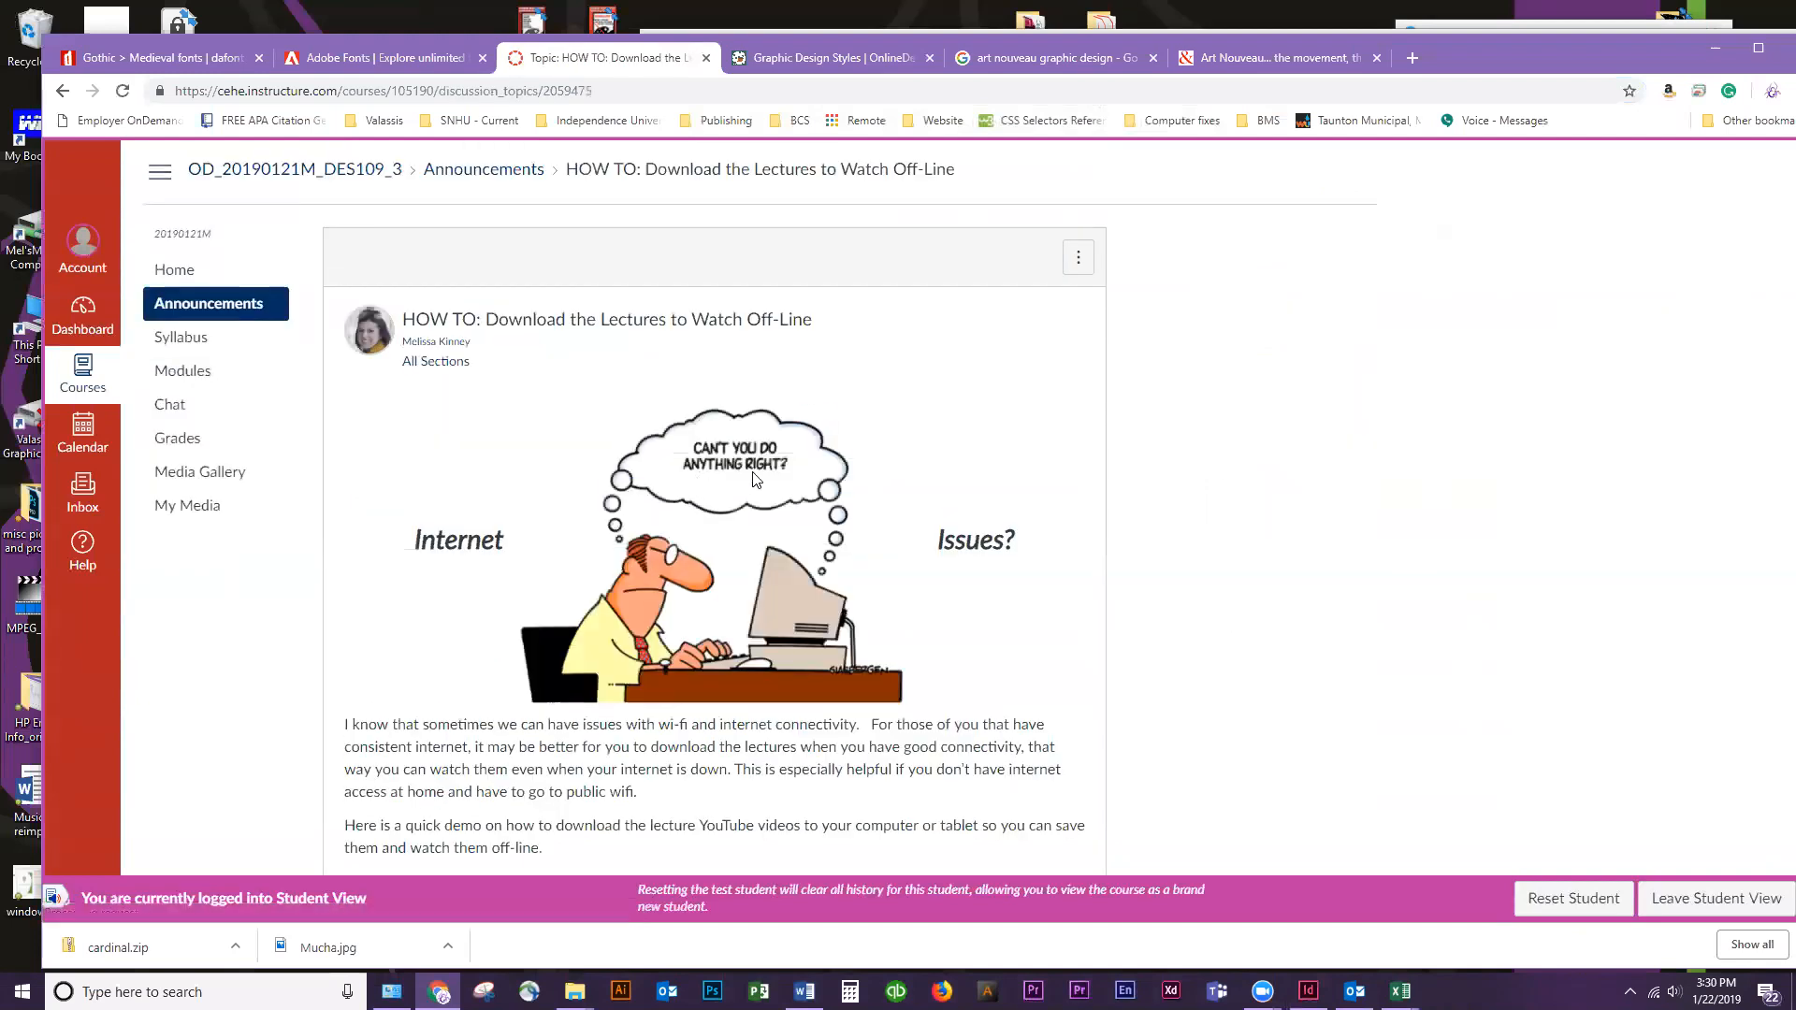
{"action": "scroll", "coordinate": [1222, 494], "scroll_direction": "down", "scroll_amount": 2}
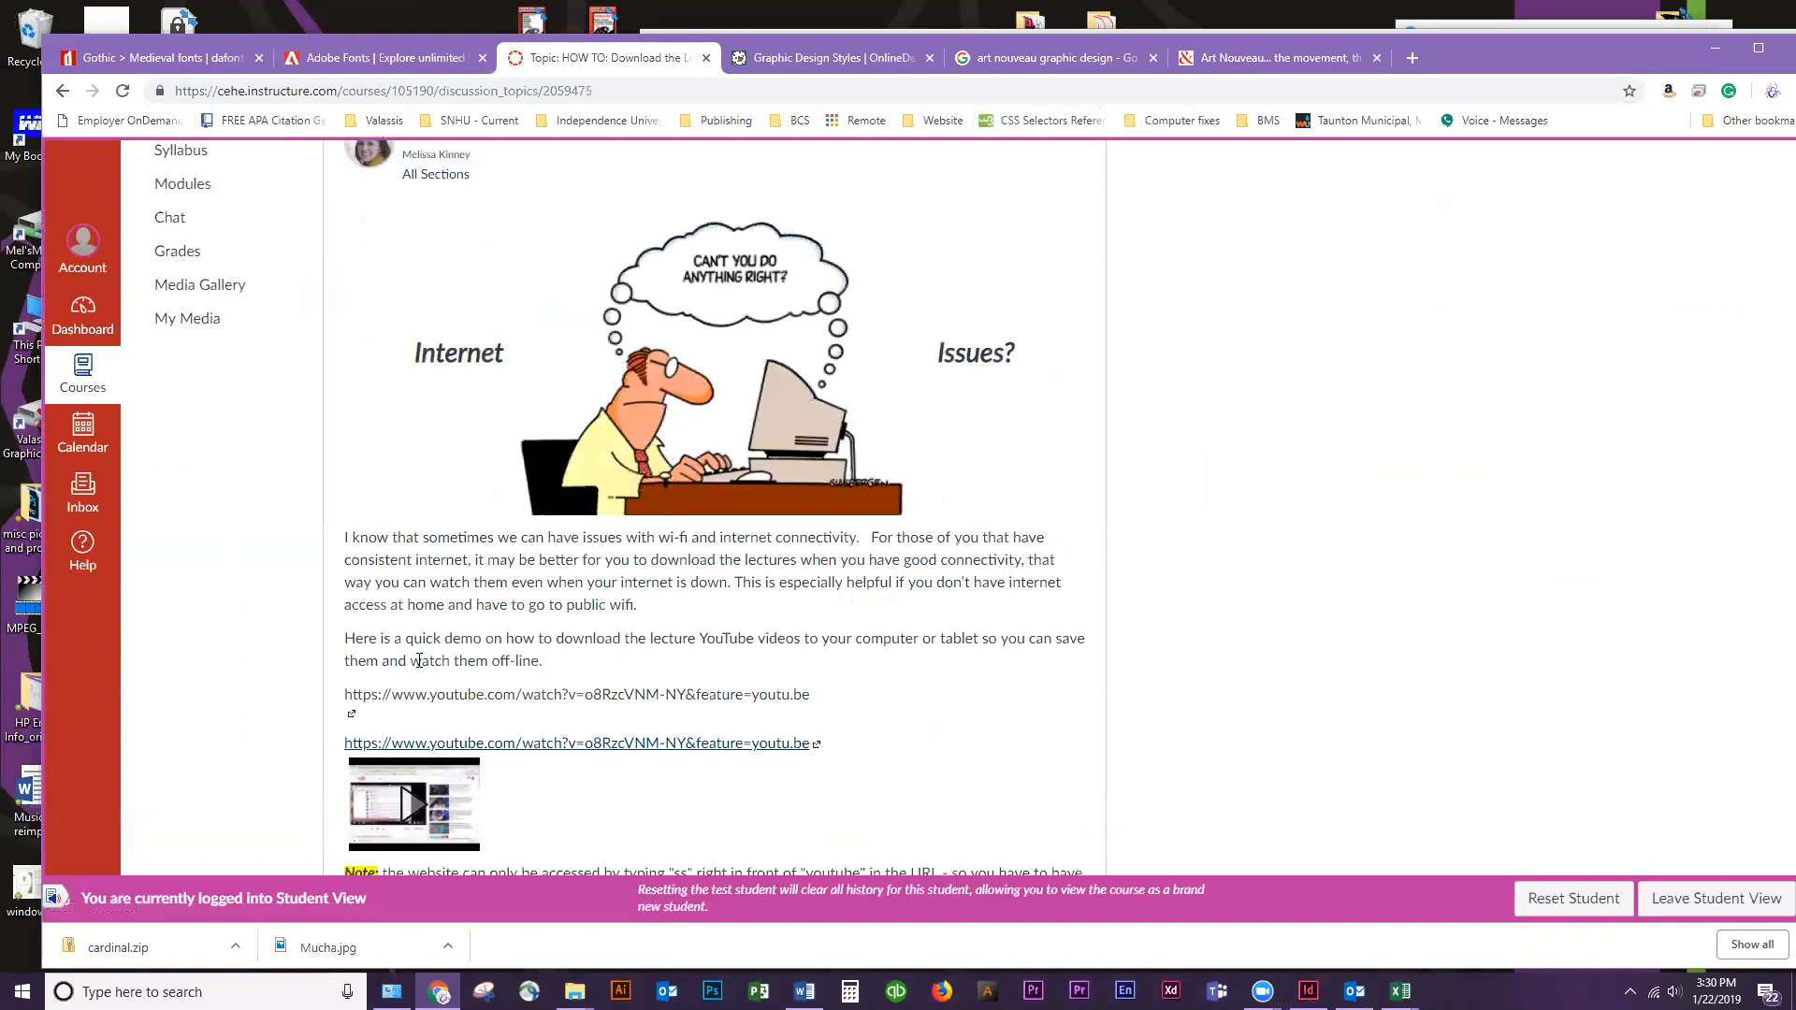
{"action": "scroll", "coordinate": [911, 533], "scroll_direction": "up", "scroll_amount": 1}
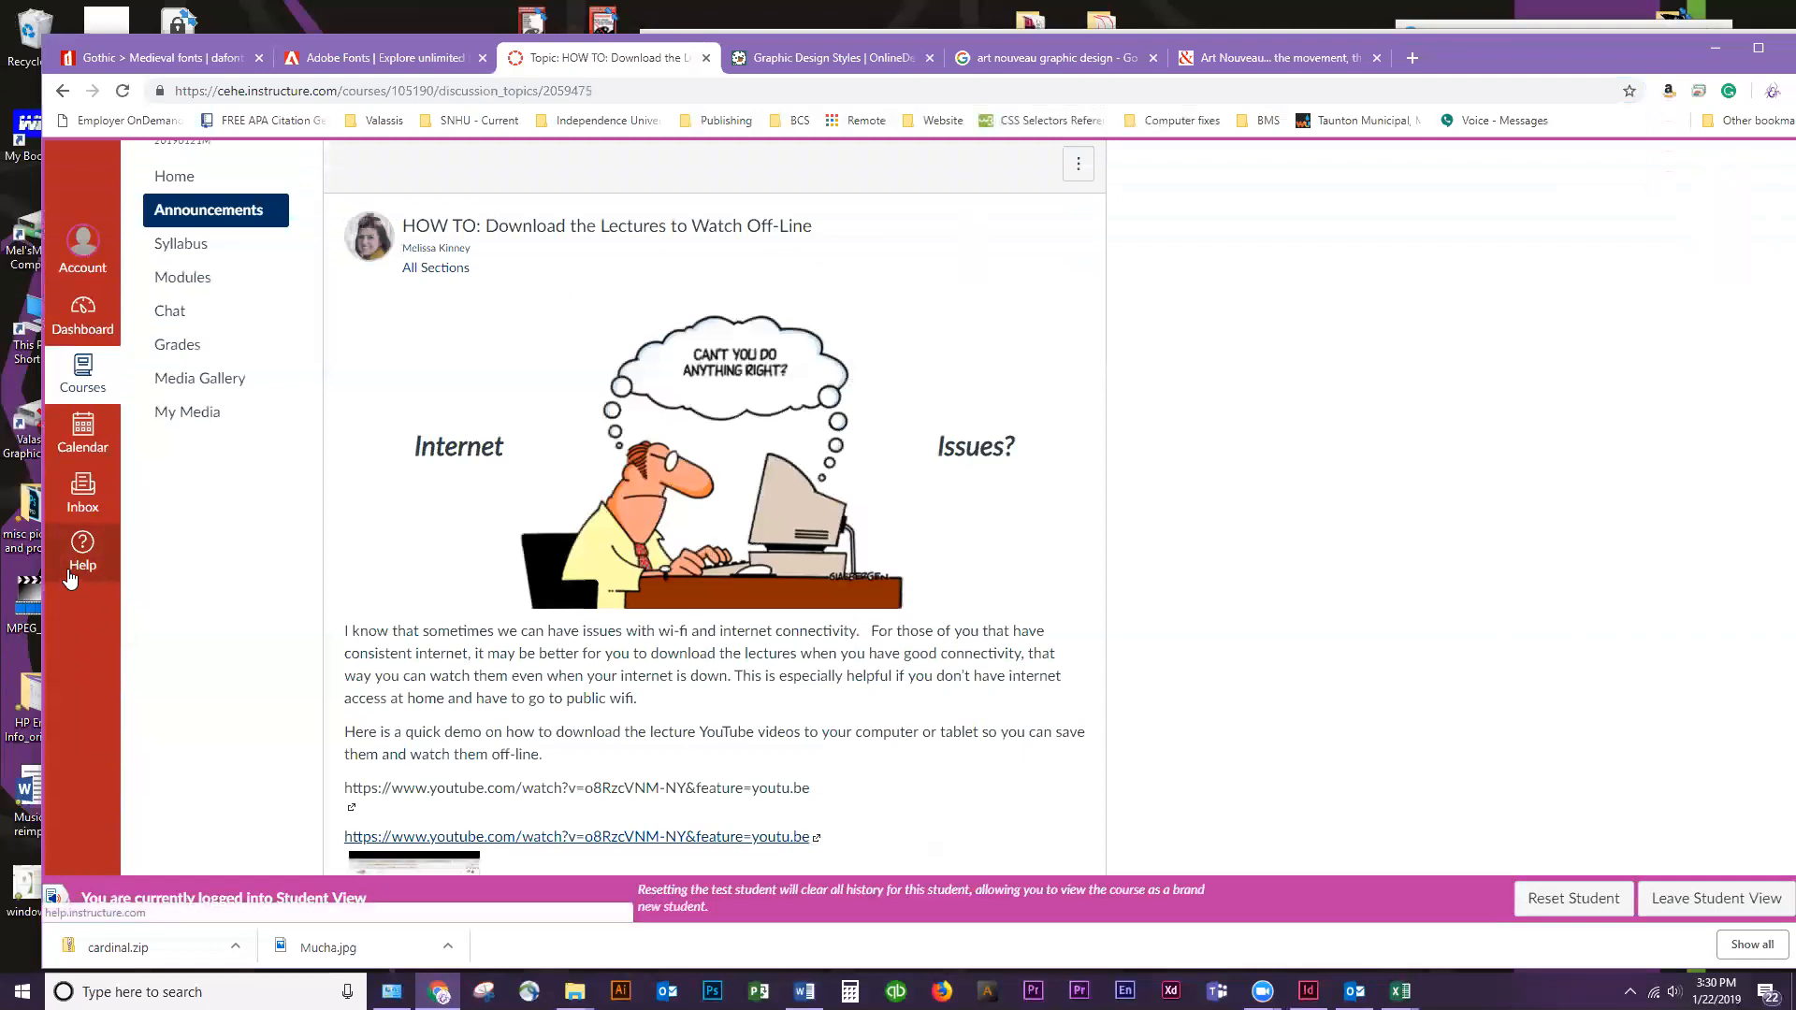
{"action": "scroll", "coordinate": [354, 790], "scroll_direction": "down", "scroll_amount": 1}
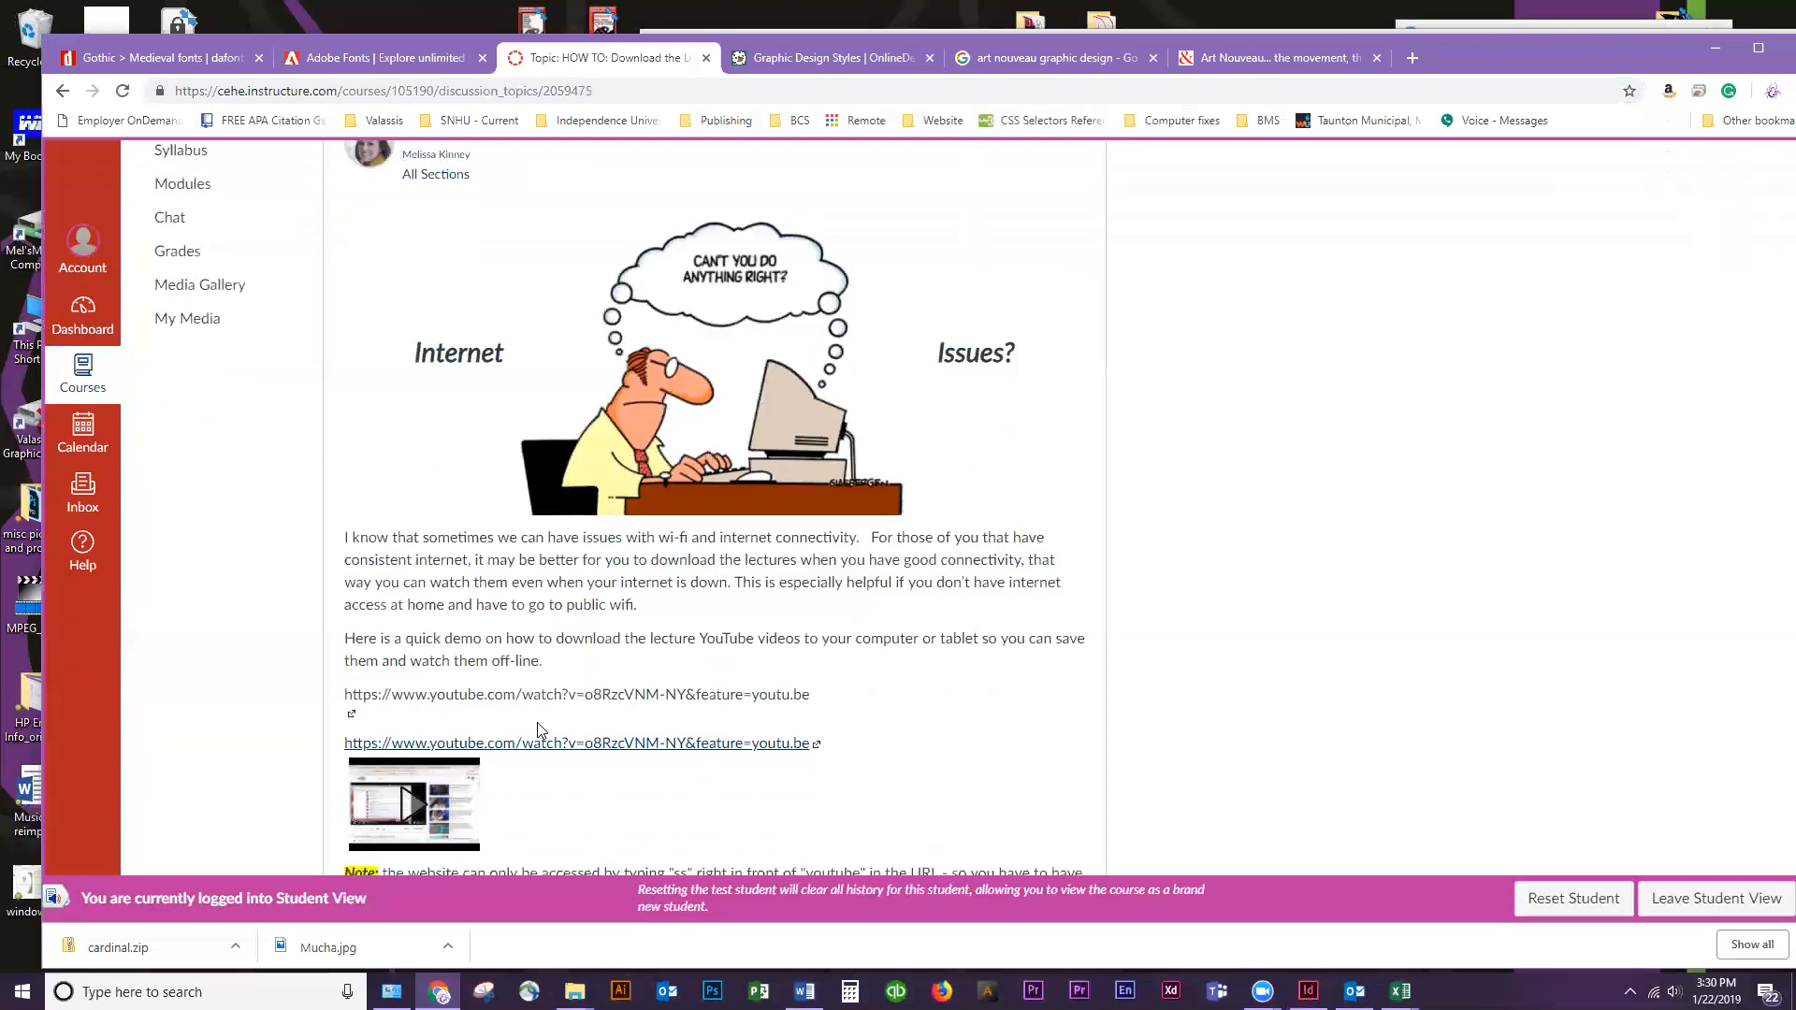
{"action": "scroll", "coordinate": [540, 729], "scroll_direction": "down", "scroll_amount": 2}
{"action": "scroll", "coordinate": [537, 720], "scroll_direction": "up", "scroll_amount": 5}
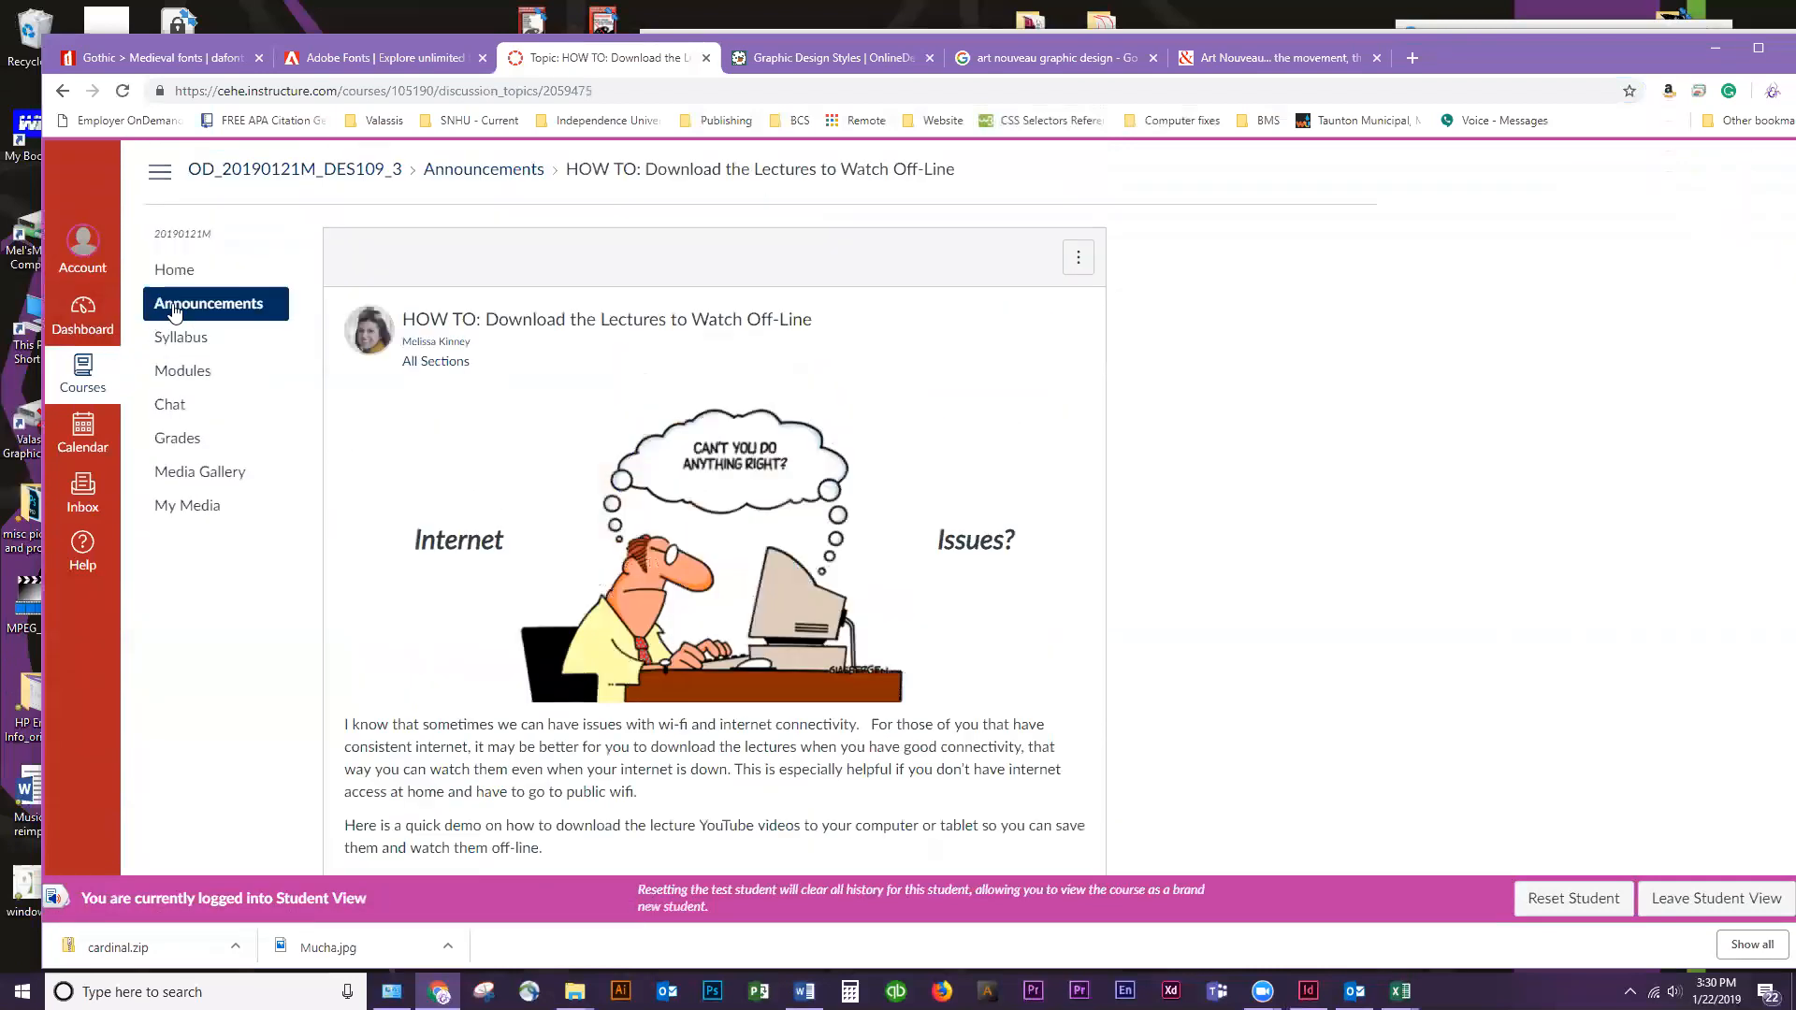
{"action": "left_click", "coordinate": [221, 311]}
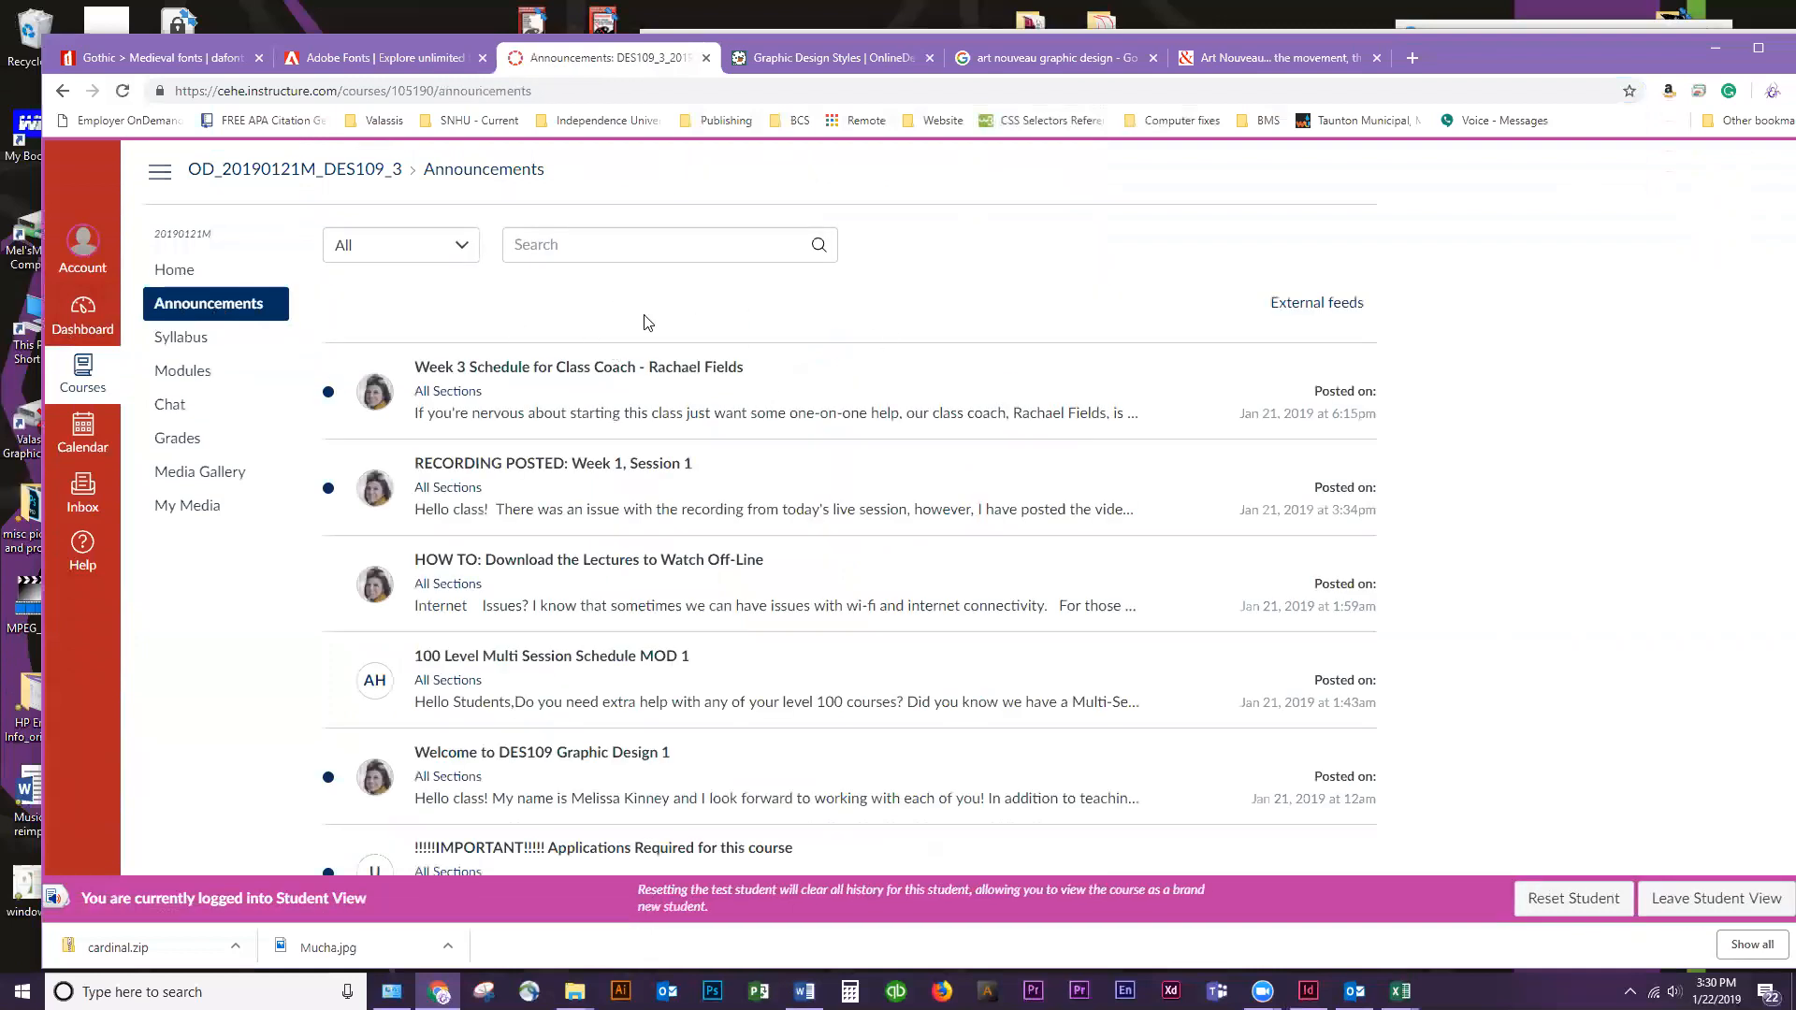
{"action": "scroll", "coordinate": [577, 355], "scroll_direction": "down", "scroll_amount": 1}
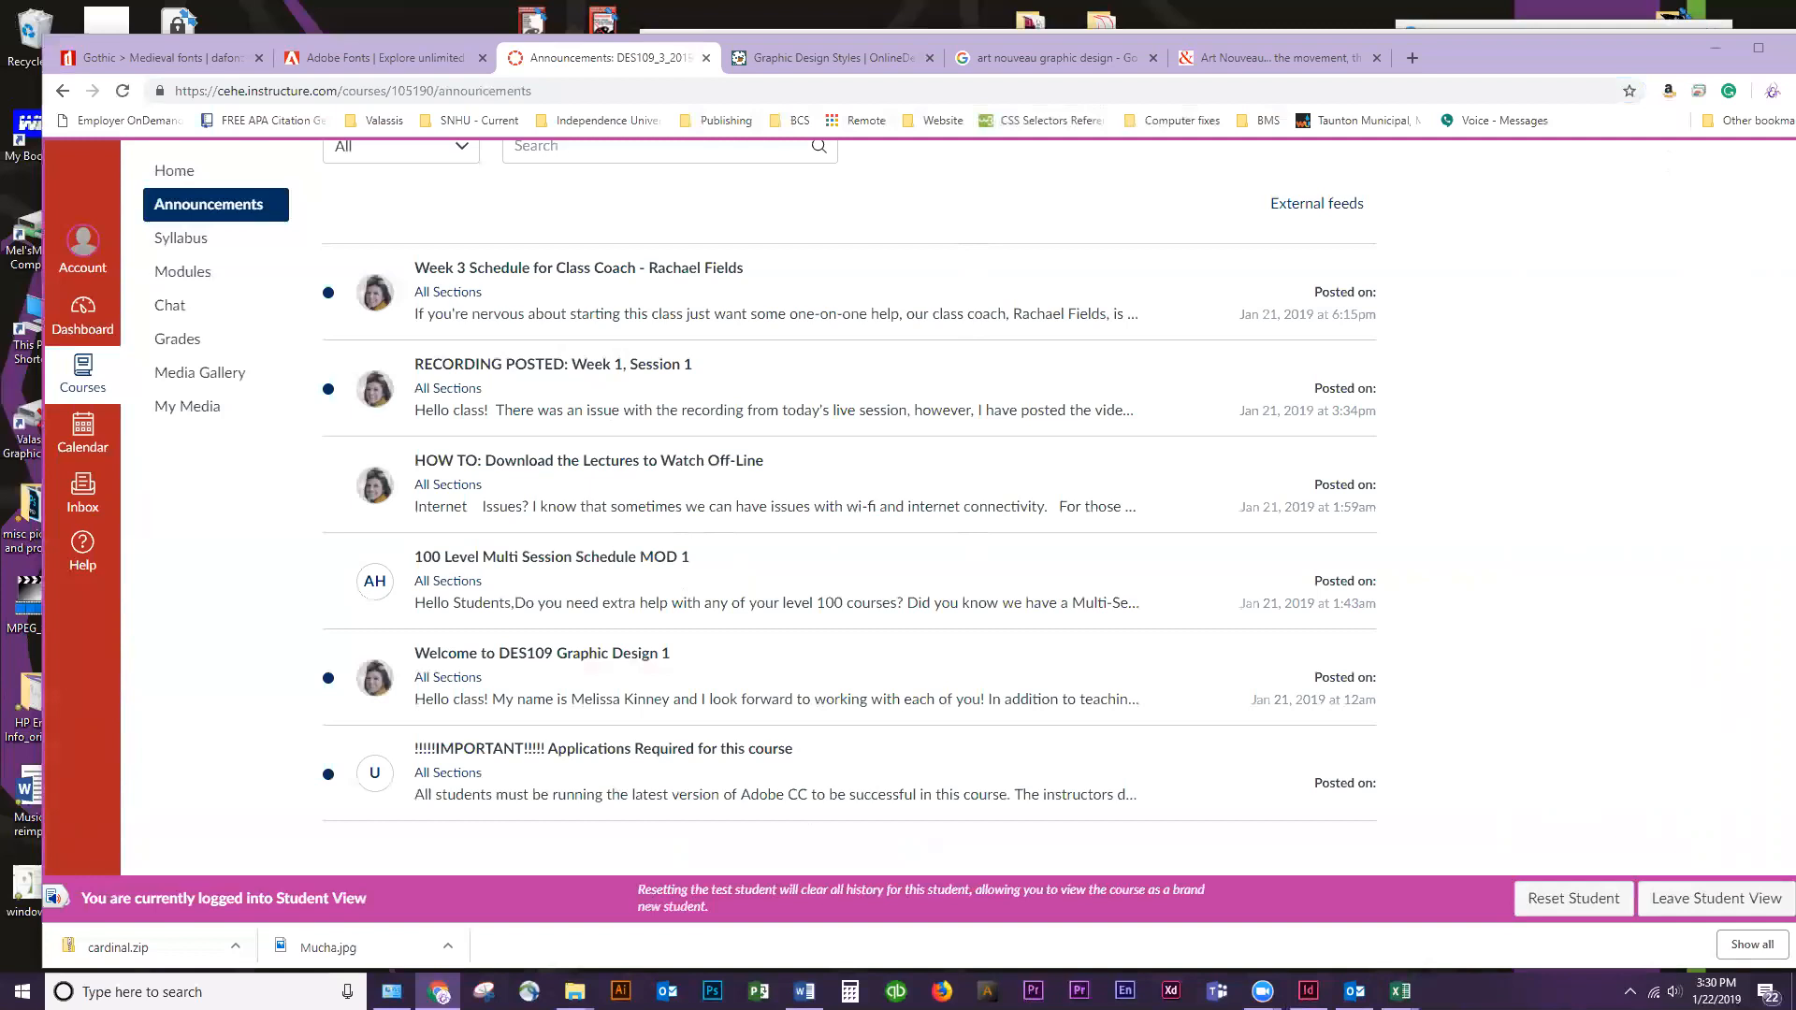
Clear the desktop by minimizing the browser and the IT 640 folder window
{"action": "left_click", "coordinate": [1715, 48]}
{"action": "left_click_drag", "start_coordinate": [1553, 54], "coordinate": [911, 371]}
{"action": "left_click", "coordinate": [1085, 367]}
{"action": "left_click", "coordinate": [1126, 328]}
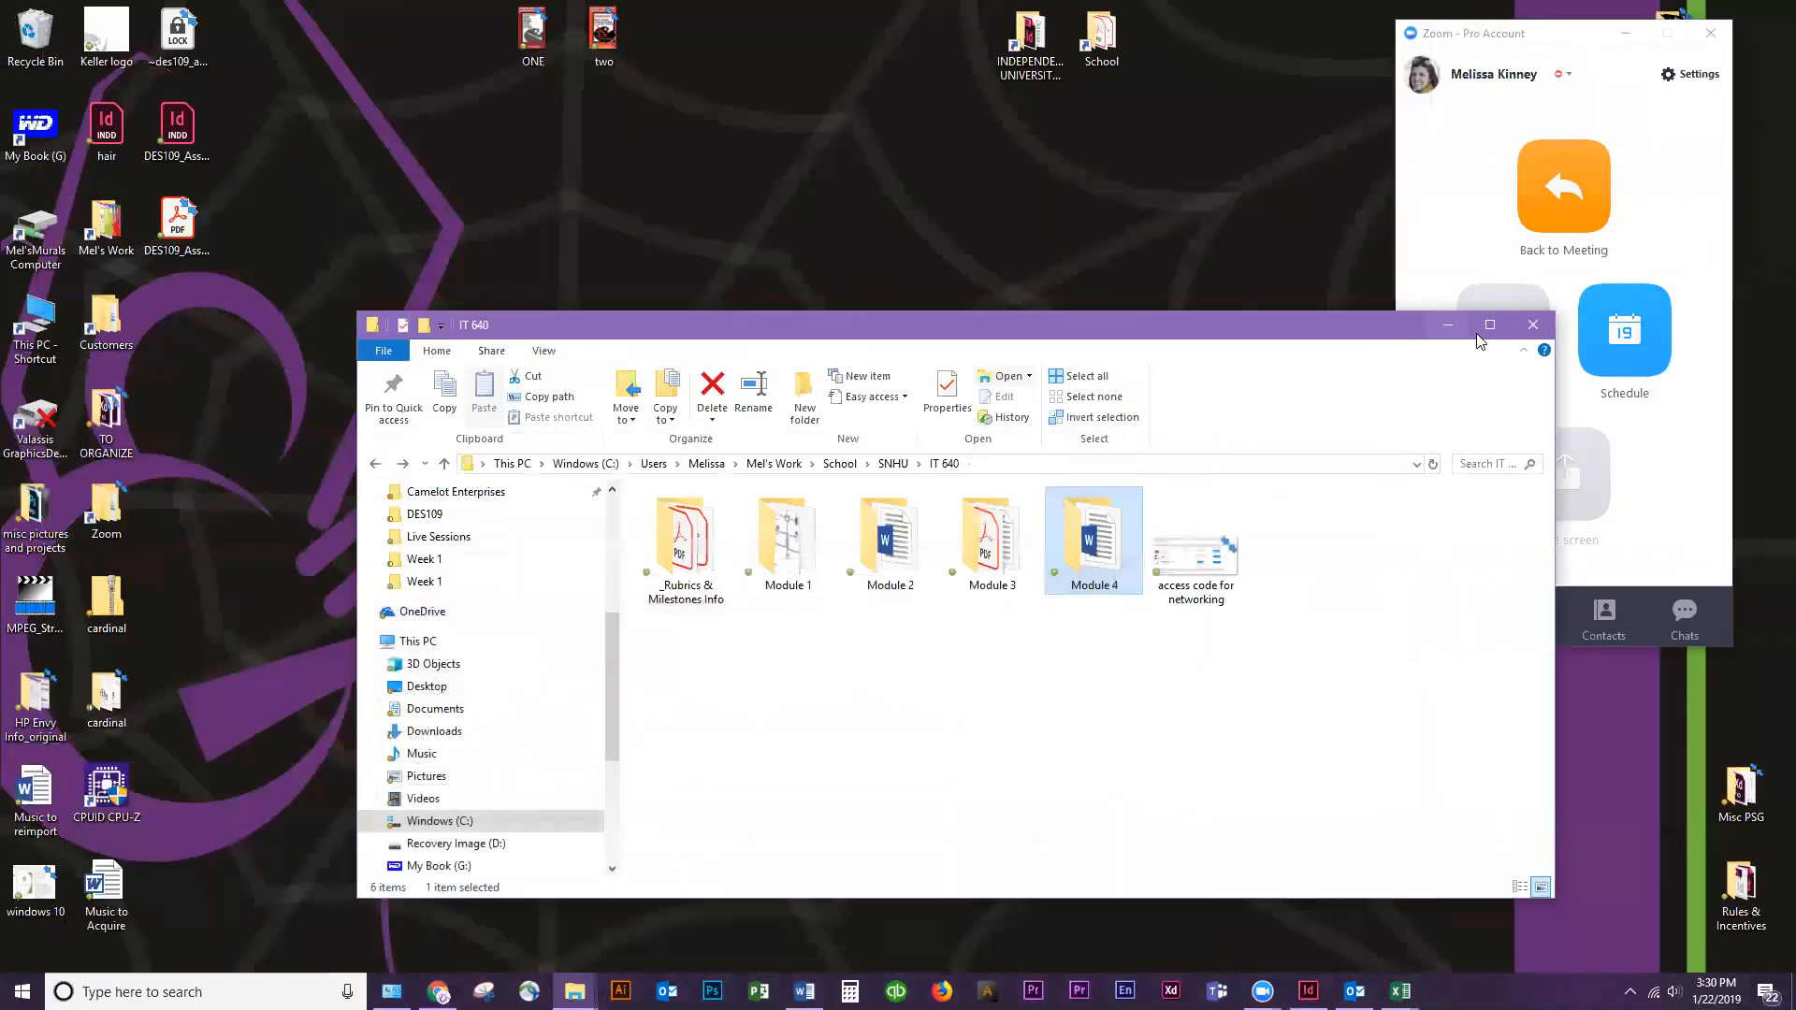
{"action": "left_click", "coordinate": [1447, 326]}
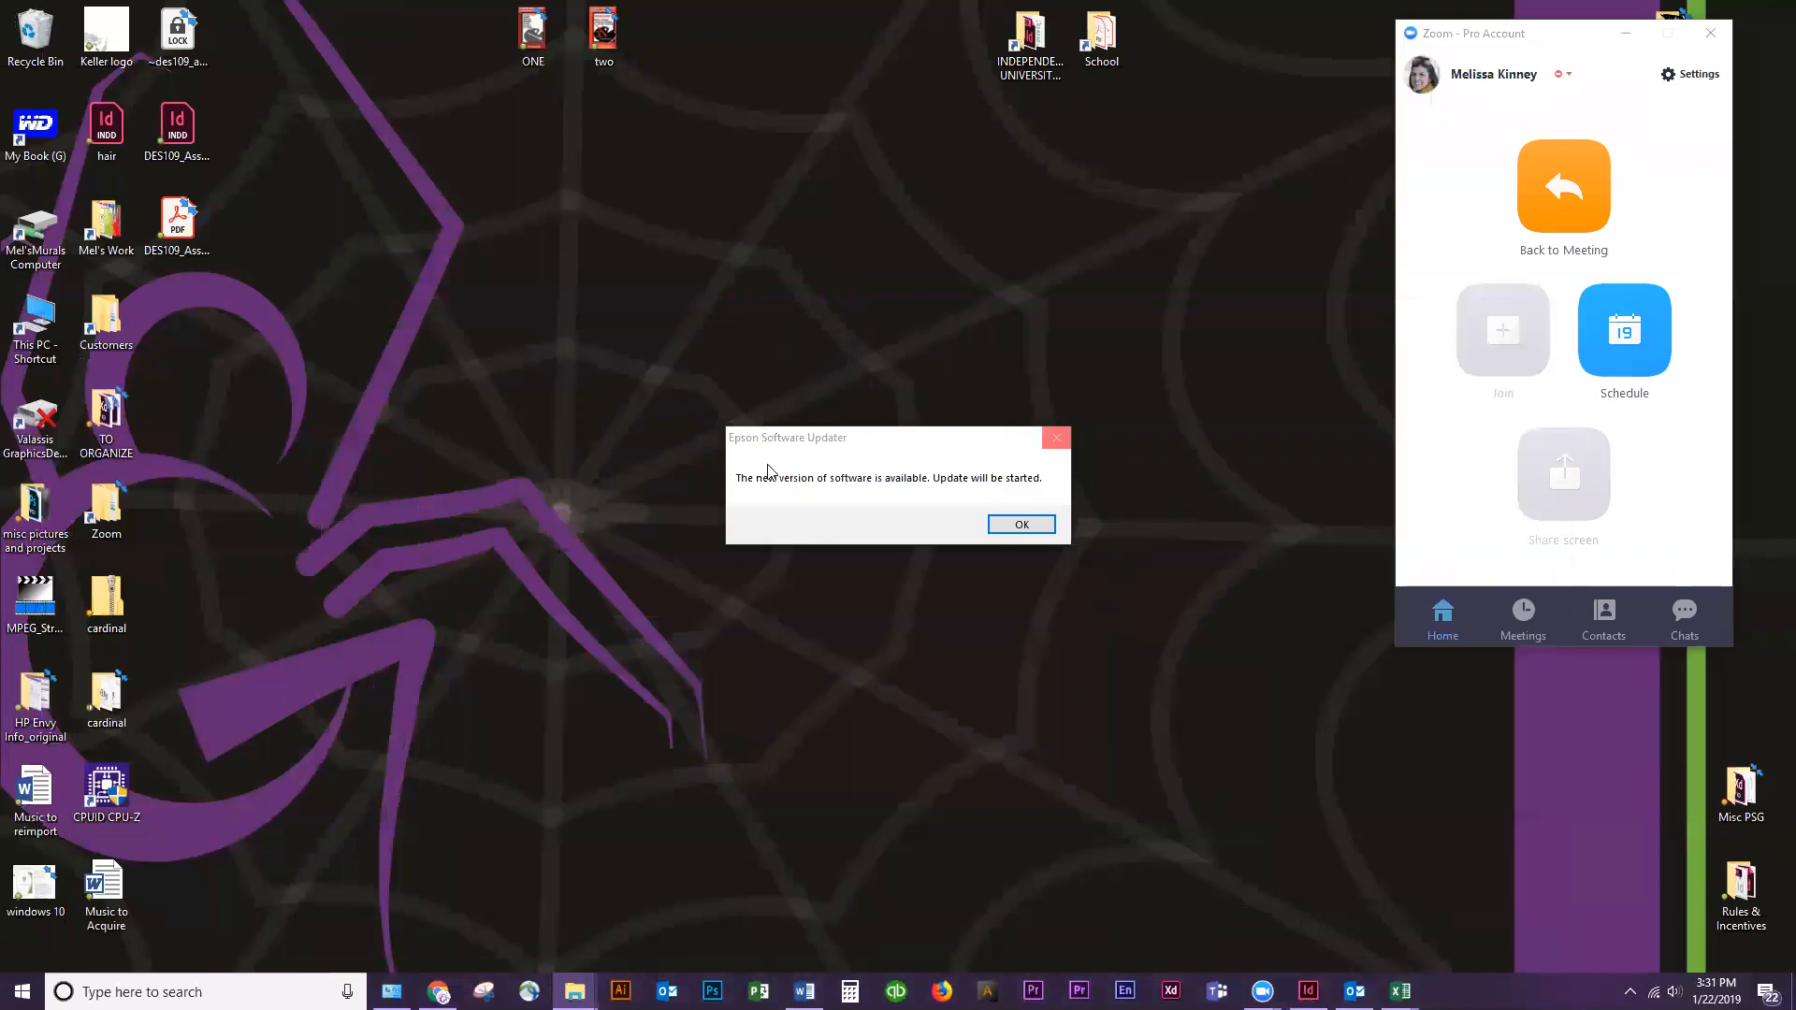
Move the Epson Software Updater notice aside and close it
{"action": "left_click_drag", "start_coordinate": [915, 438], "coordinate": [699, 380]}
{"action": "left_click", "coordinate": [841, 380]}
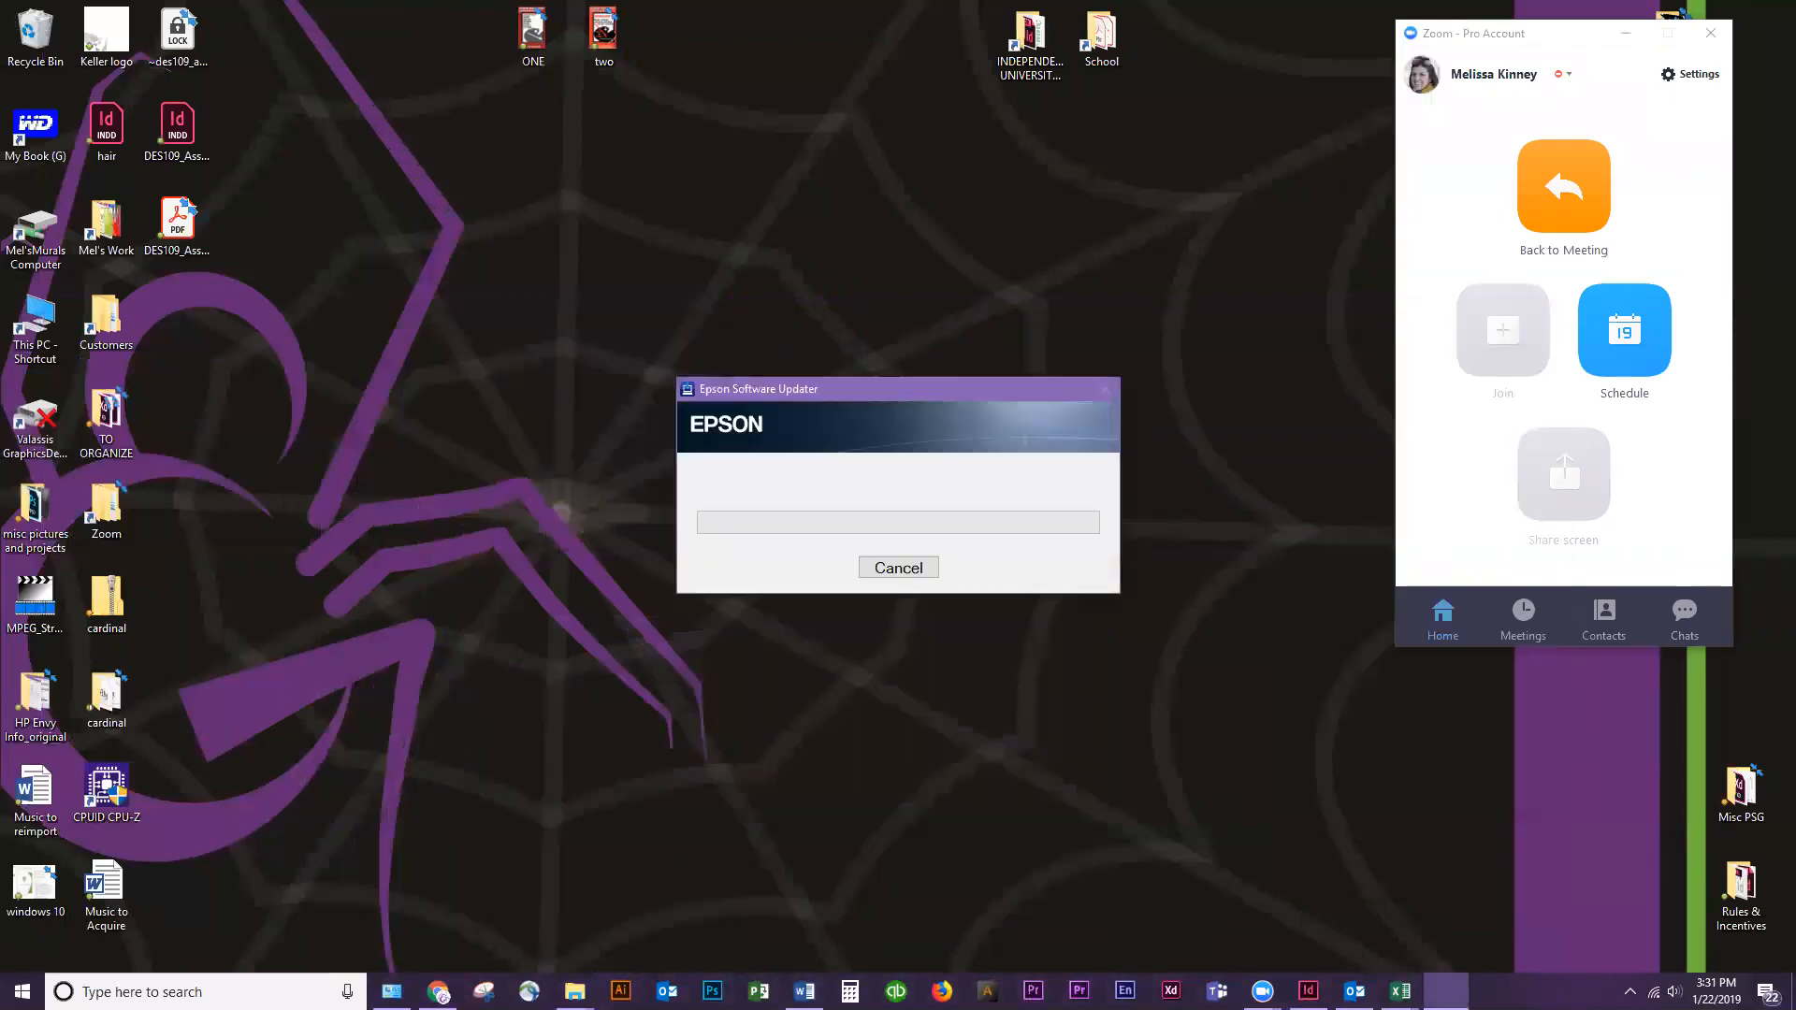